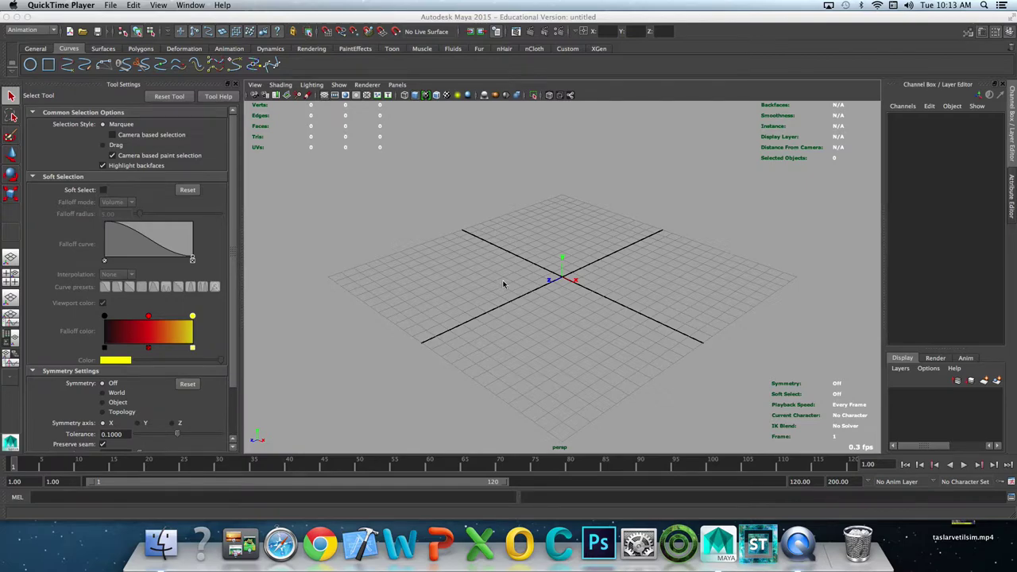
Step: Activate Maya and bring up the Project Window from the File menu
{"action": "left_click", "coordinate": [502, 285]}
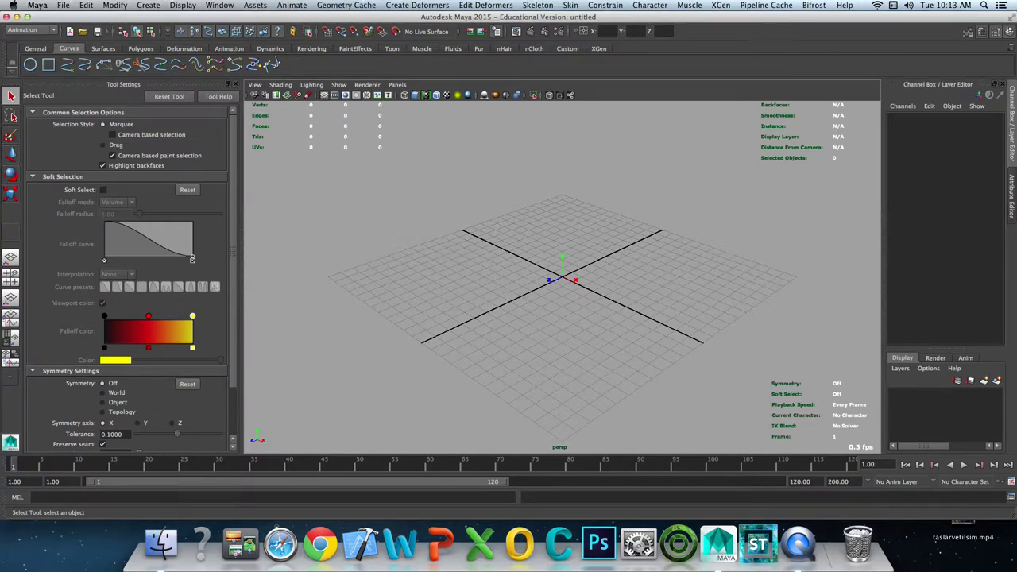
{"action": "left_click", "coordinate": [36, 5]}
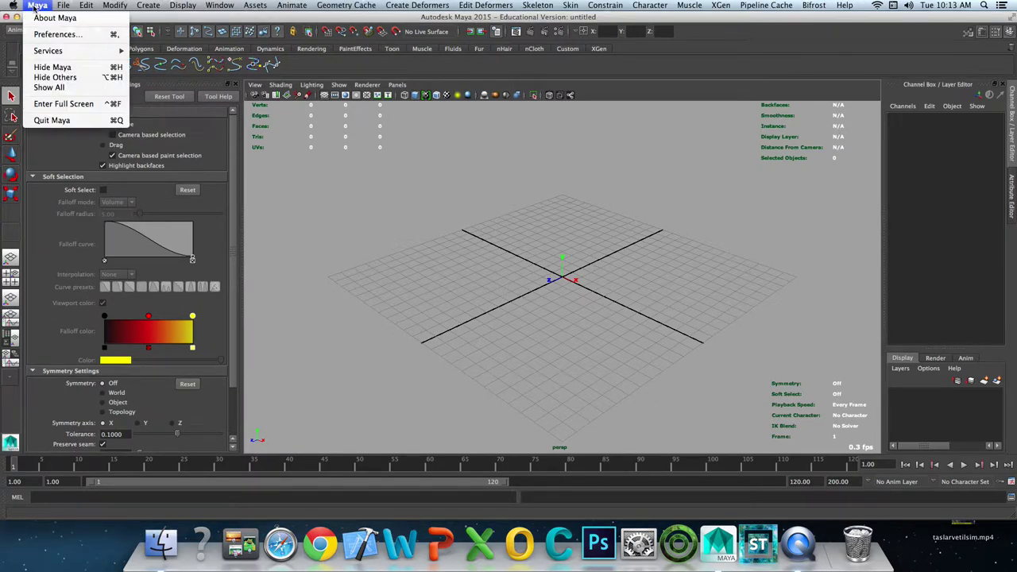
{"action": "left_click", "coordinate": [117, 215]}
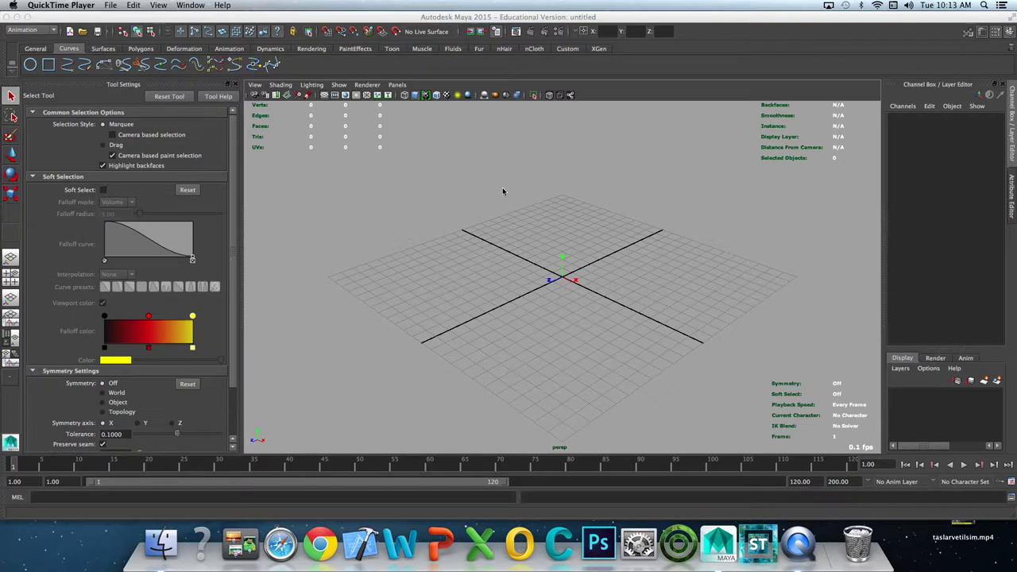
{"action": "left_click", "coordinate": [448, 206]}
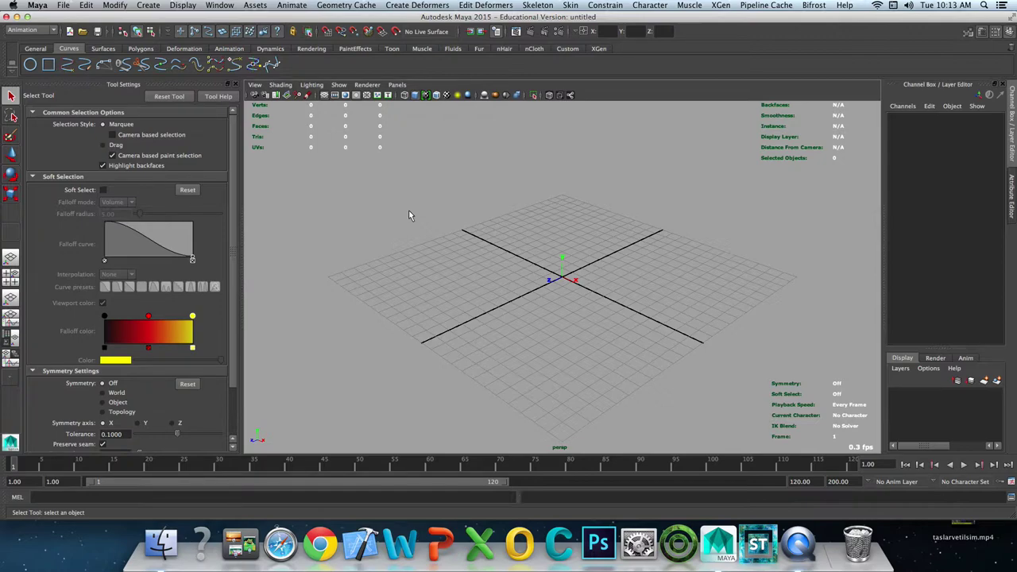
{"action": "left_click", "coordinate": [63, 6]}
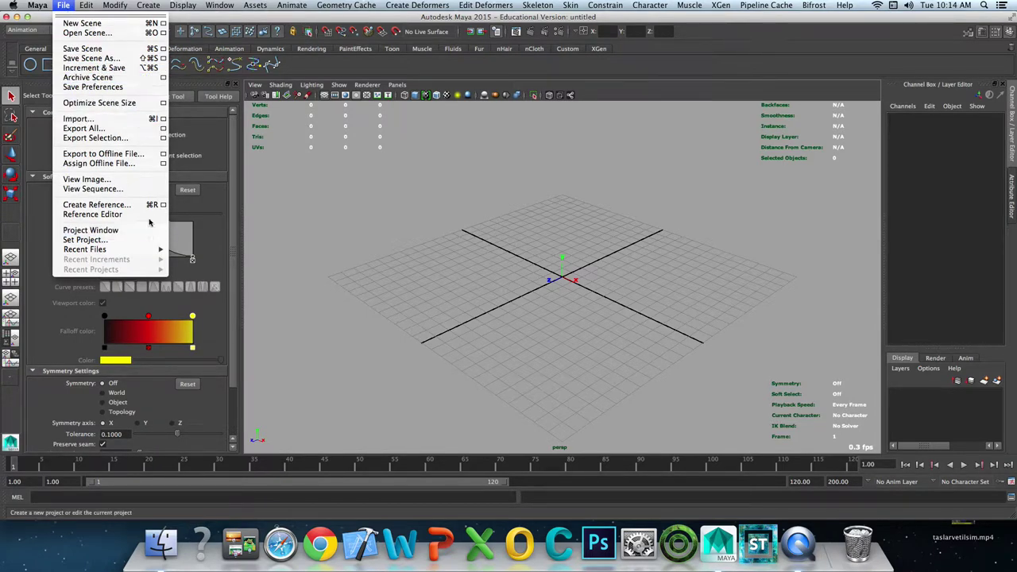
{"action": "key", "text": "ctrl+super+Escape"}
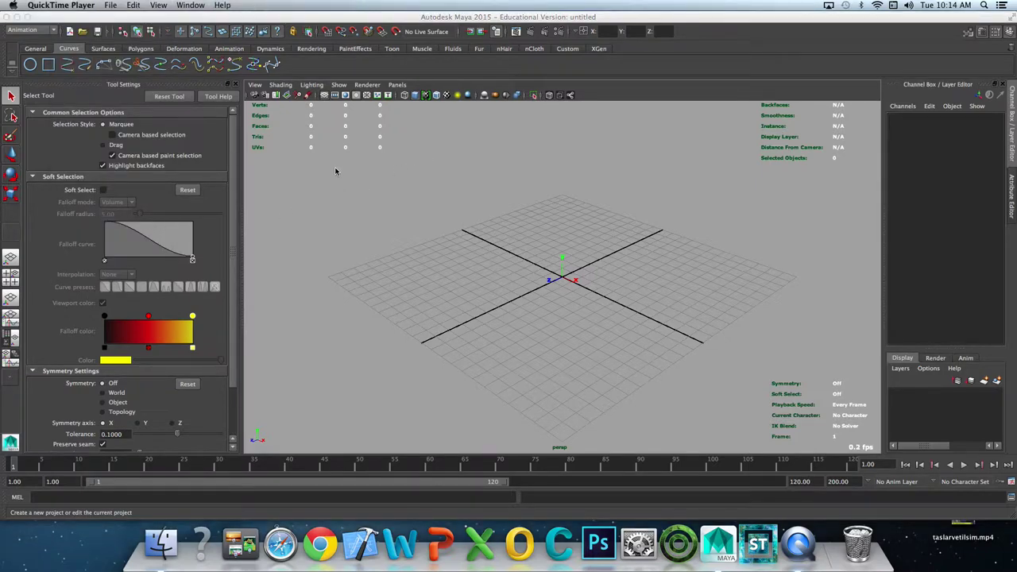
{"action": "left_click", "coordinate": [111, 5]}
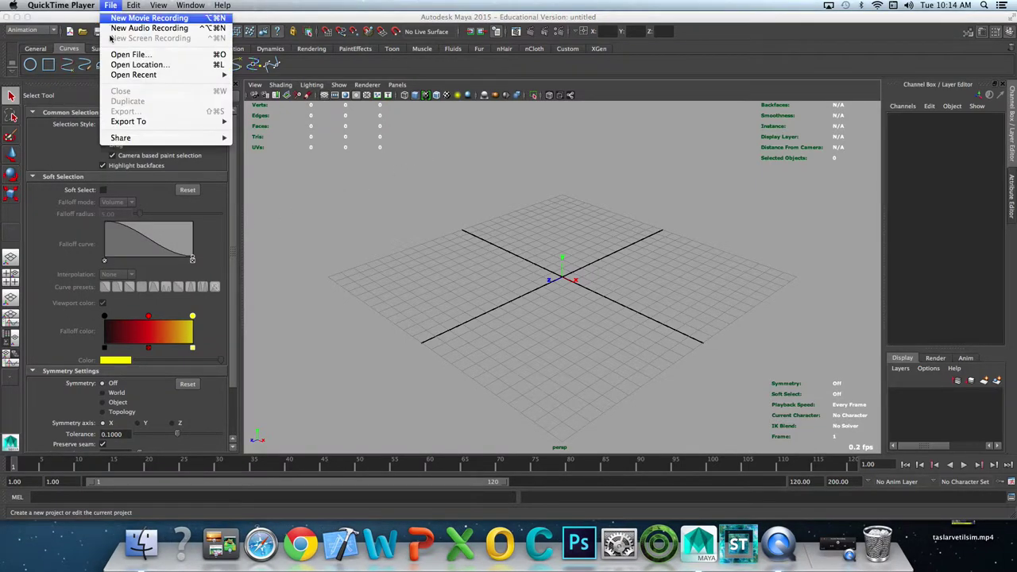
{"action": "left_click", "coordinate": [339, 8]}
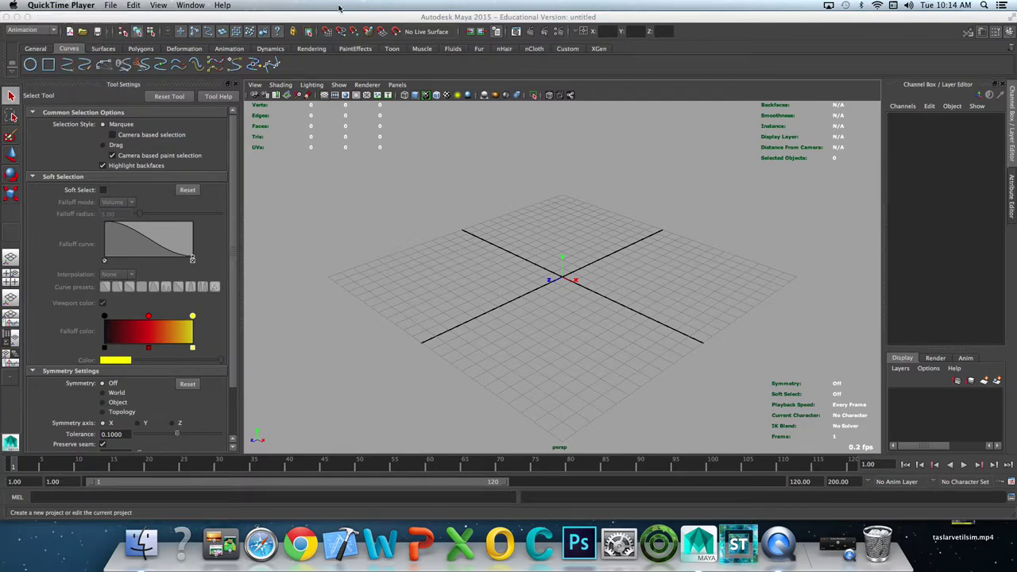
{"action": "left_click", "coordinate": [95, 17]}
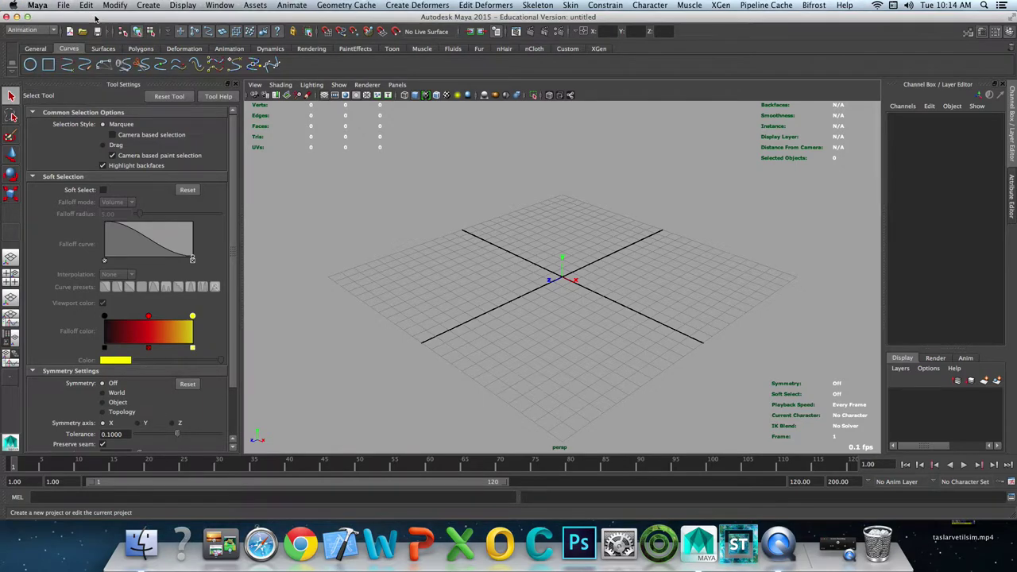
{"action": "left_click", "coordinate": [63, 5]}
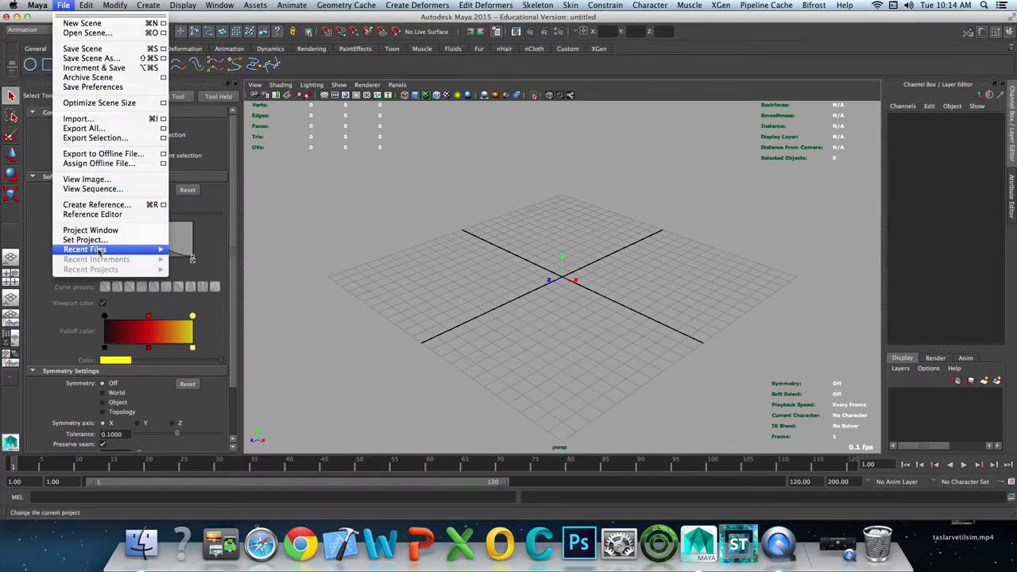
{"action": "left_click", "coordinate": [112, 230]}
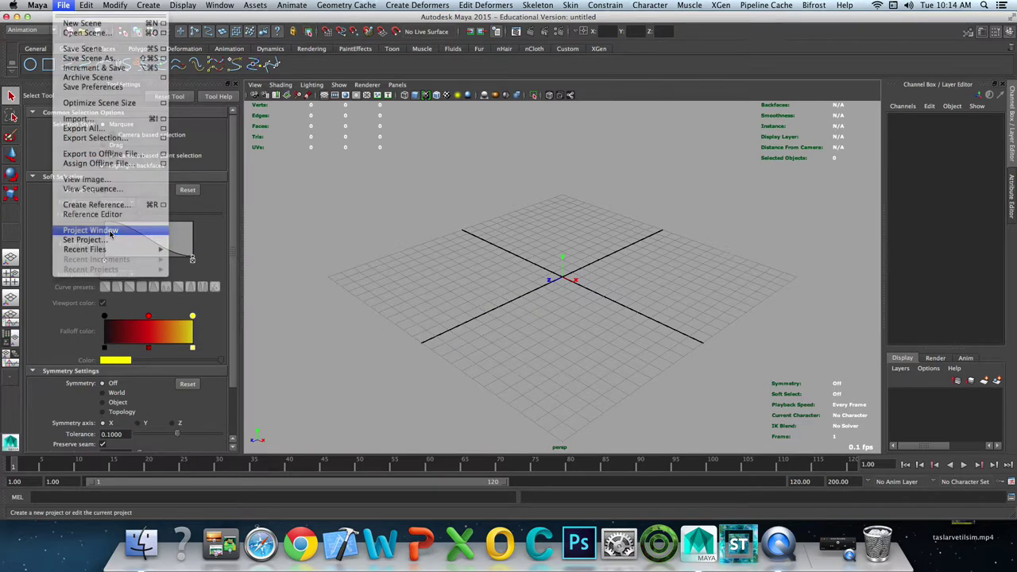
Step: Start a new project in the Project Window, naming it 'proje1_erhan'
{"action": "mouse_move", "coordinate": [505, 188]}
{"action": "left_mouse_down"}
{"action": "mouse_move", "coordinate": [356, 133]}
{"action": "mouse_move", "coordinate": [270, 123]}
{"action": "left_mouse_up"}
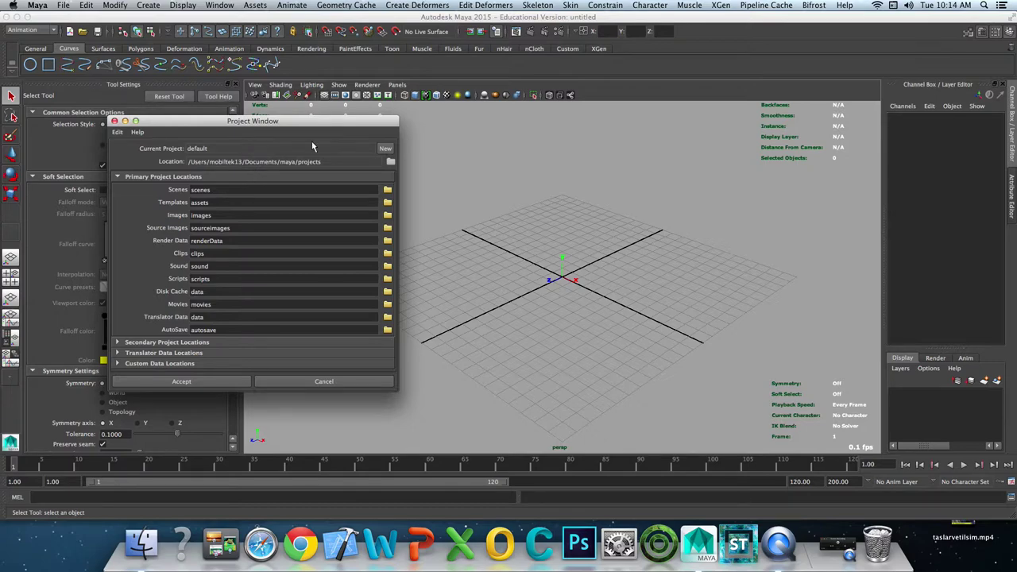
{"action": "left_click", "coordinate": [385, 148]}
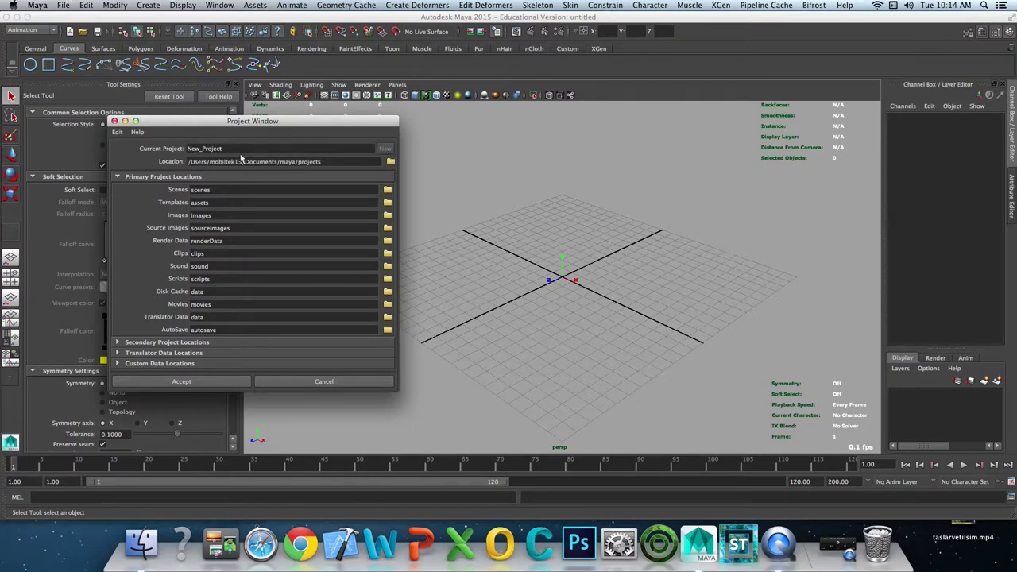
{"action": "type", "text": "p"}
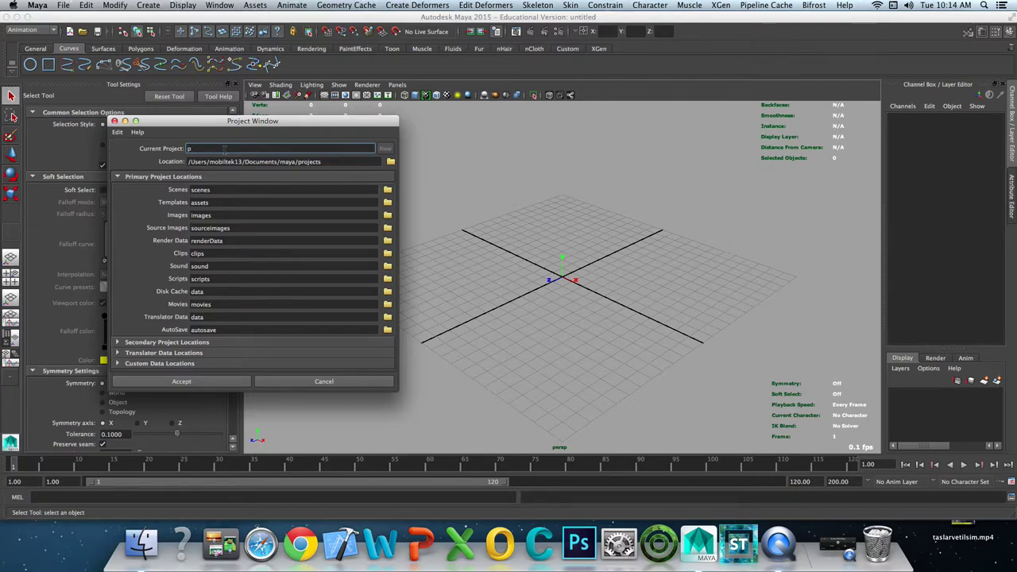
{"action": "type", "text": "ro"}
{"action": "type", "text": "je"}
{"action": "type", "text": "1"}
{"action": "type", "text": "_erhan"}
Step: Set the new project's location to the Desktop and accept it
{"action": "left_click", "coordinate": [390, 161]}
{"action": "left_click", "coordinate": [388, 166]}
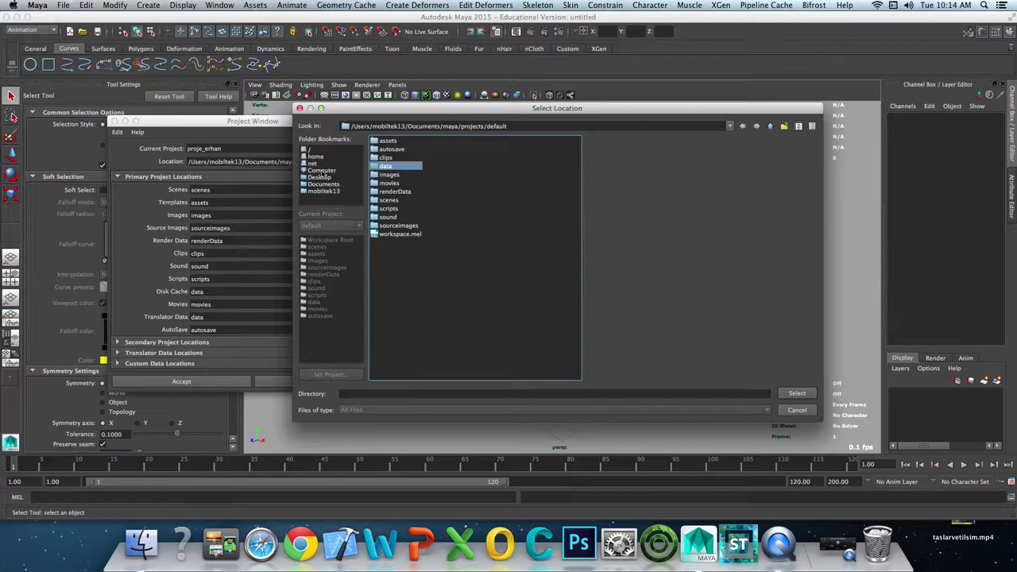
{"action": "left_click", "coordinate": [326, 176]}
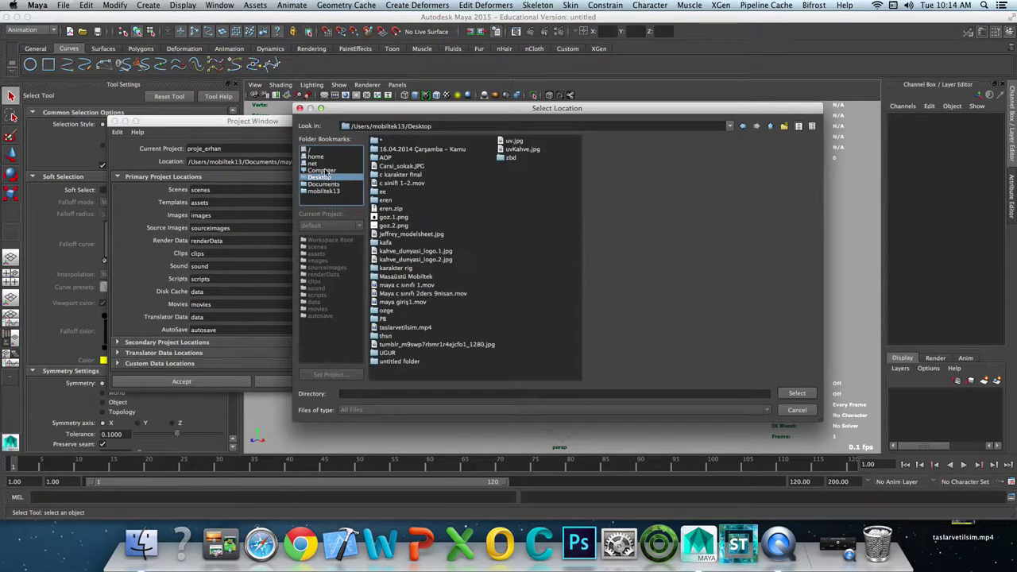
{"action": "left_click", "coordinate": [324, 171]}
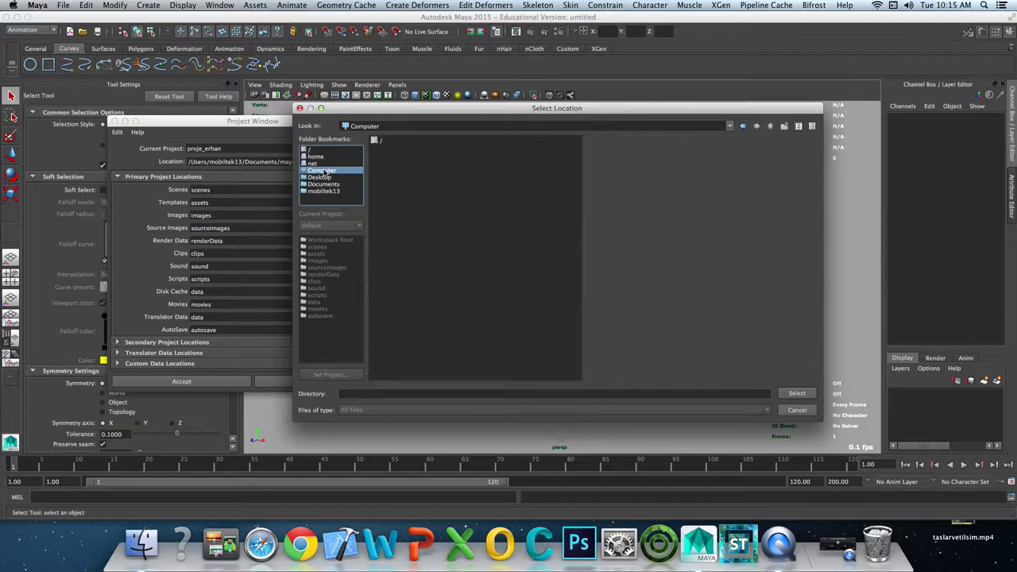
{"action": "left_click", "coordinate": [319, 177]}
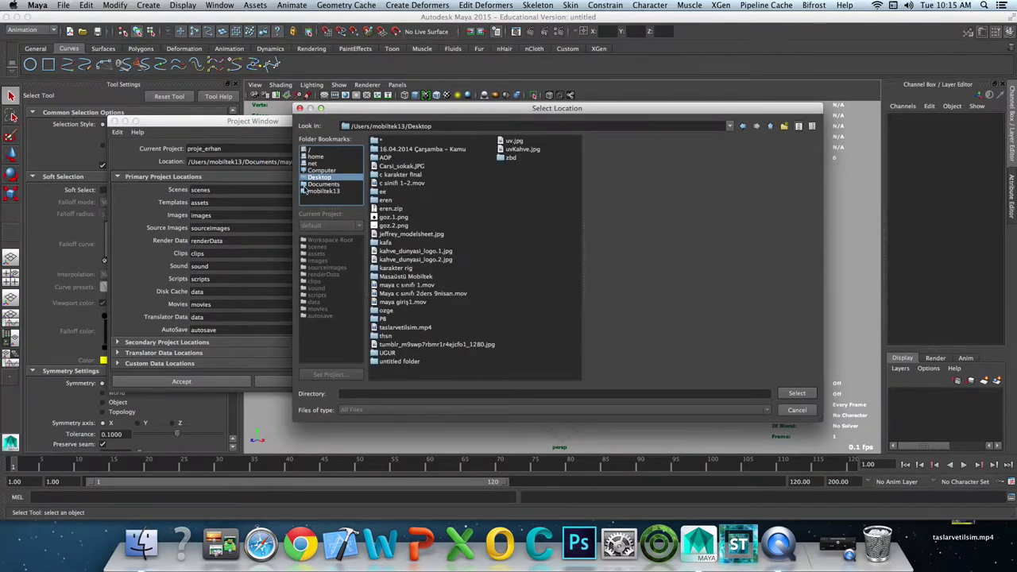
{"action": "left_click", "coordinate": [797, 394]}
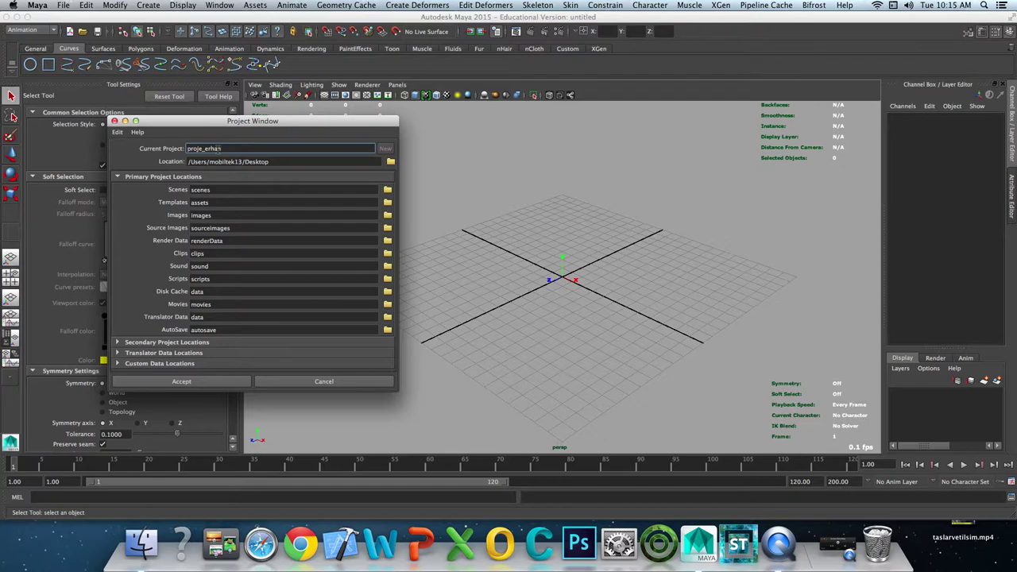
{"action": "left_click", "coordinate": [198, 381]}
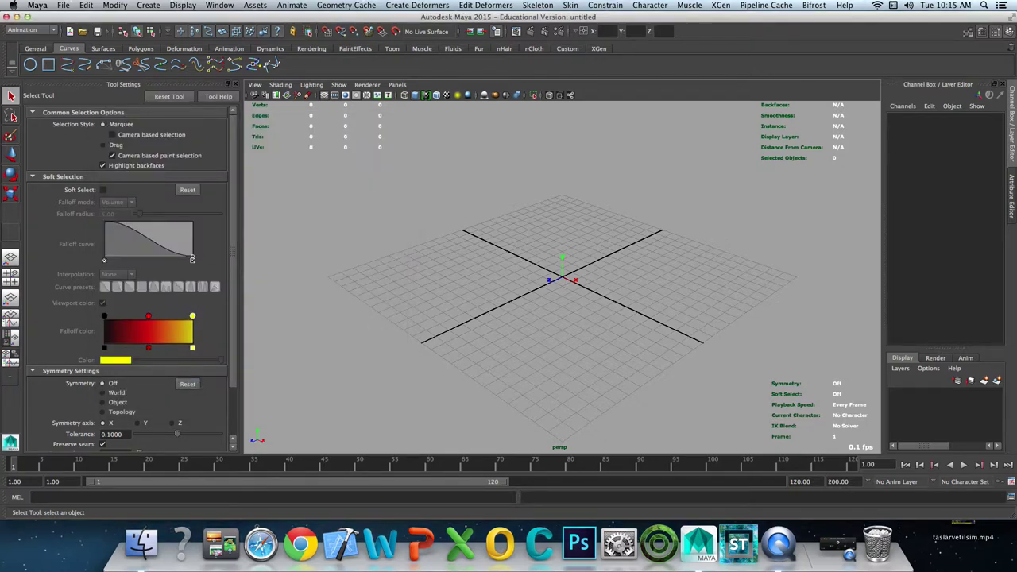
Step: Minimize Maya and move the proje_erhan folder to the desktop's top centre
{"action": "left_click", "coordinate": [18, 17]}
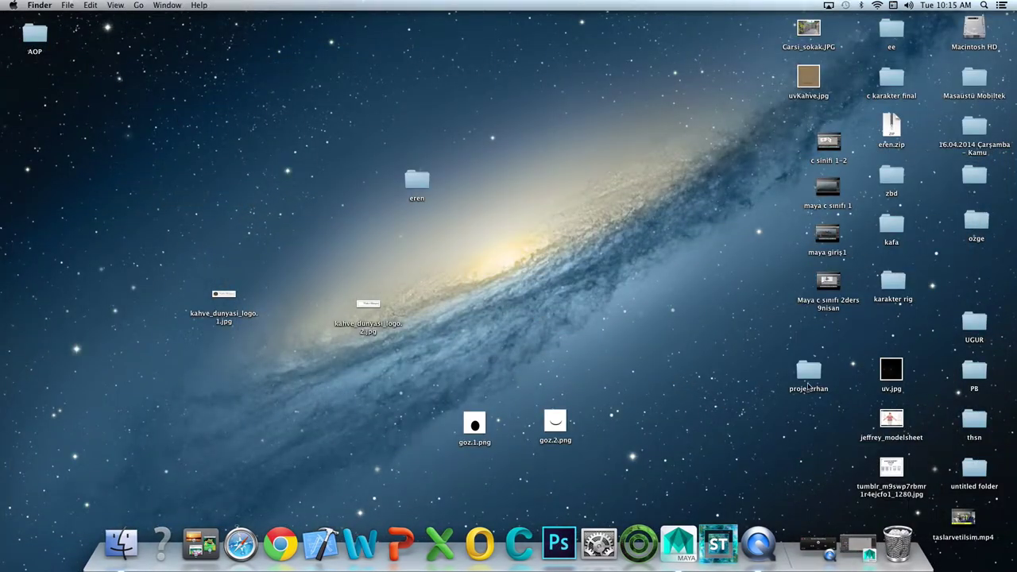
{"action": "left_click_drag", "start_coordinate": [805, 383], "coordinate": [559, 137]}
{"action": "left_click", "coordinate": [808, 369]}
{"action": "left_click_drag", "start_coordinate": [809, 370], "coordinate": [570, 130]}
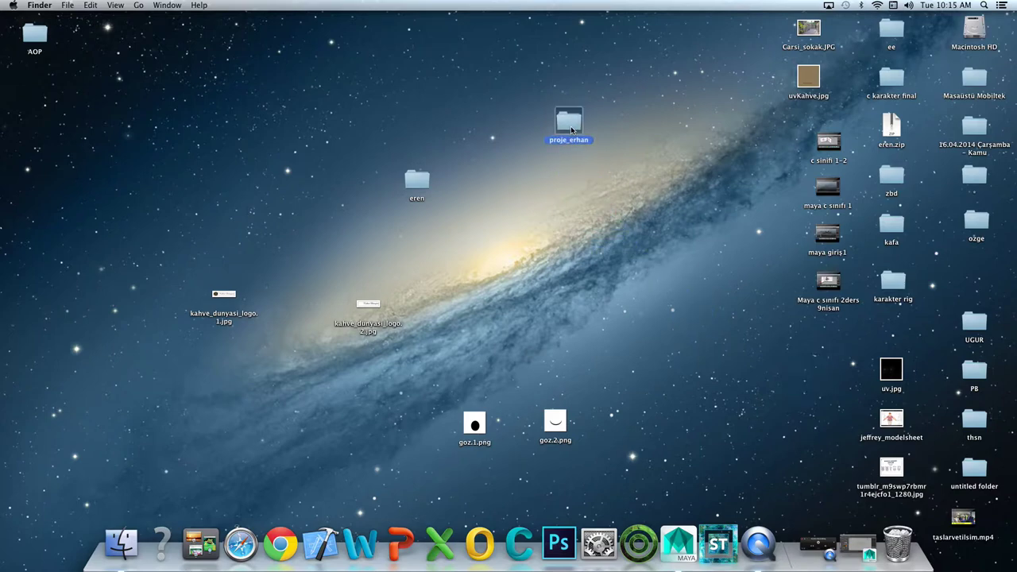
{"action": "left_click", "coordinate": [575, 197]}
{"action": "left_click", "coordinate": [562, 125]}
Step: Inspect proje_erhan's generated subfolders and workspace.mel, then close its Finder window
{"action": "double_click", "coordinate": [562, 125]}
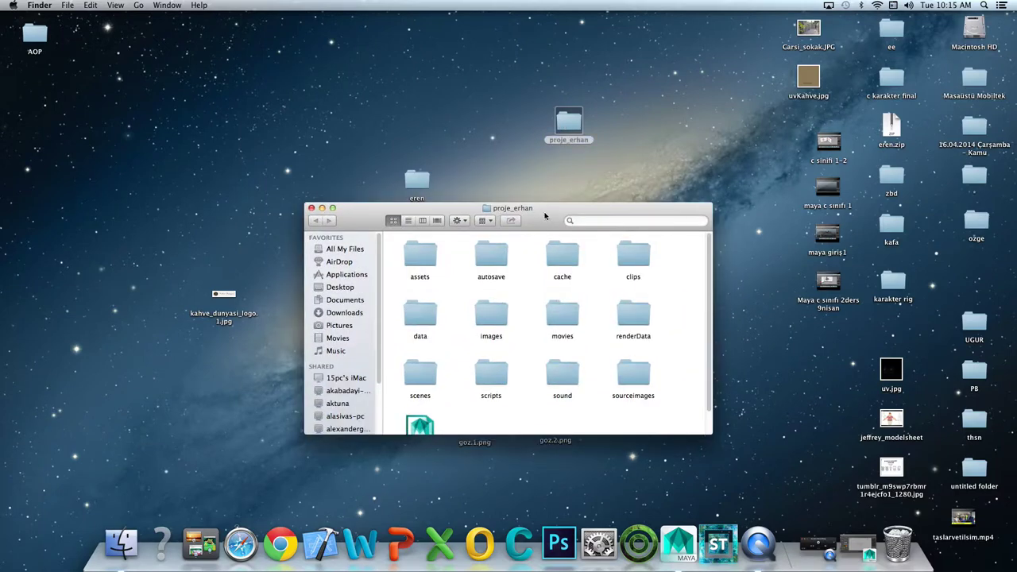
{"action": "left_click_drag", "start_coordinate": [548, 212], "coordinate": [293, 82]}
{"action": "left_click_drag", "start_coordinate": [455, 300], "coordinate": [501, 393]}
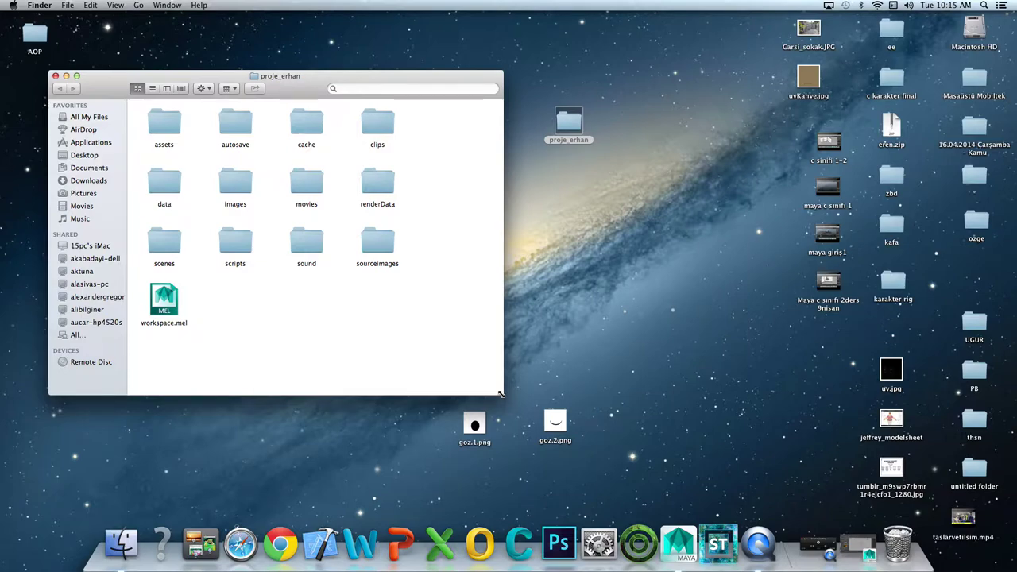
{"action": "left_click", "coordinate": [56, 77]}
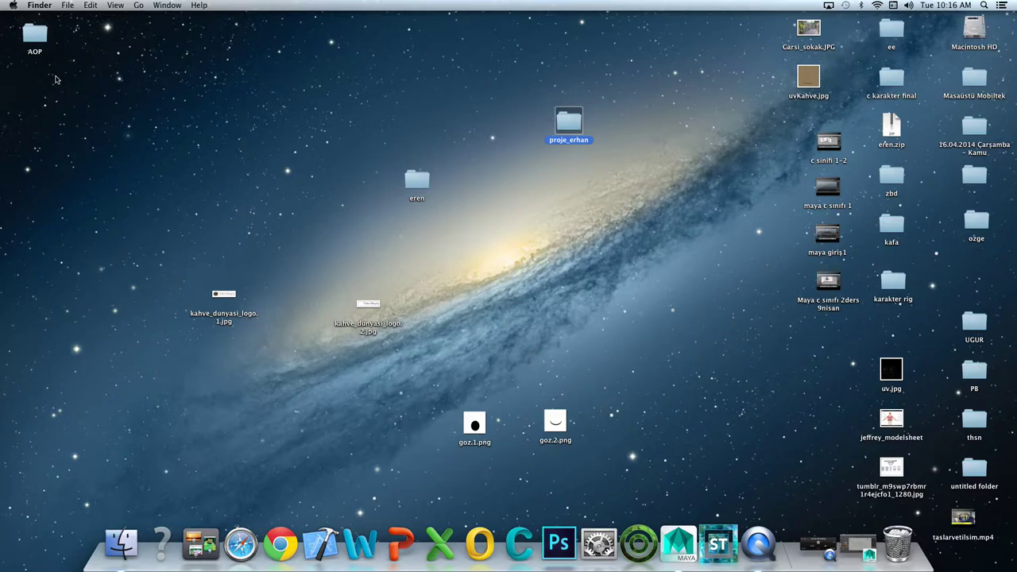
{"action": "left_click", "coordinate": [226, 79]}
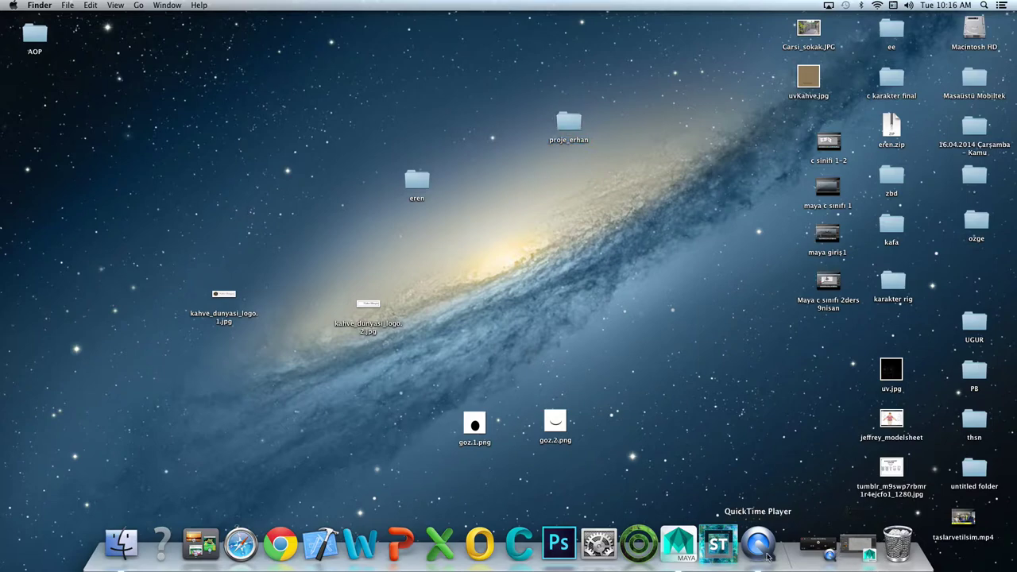
Step: Back in Maya, confirm Save Scene defaults to proje_erhan/scenes, then cancel without saving
{"action": "left_click", "coordinate": [681, 545]}
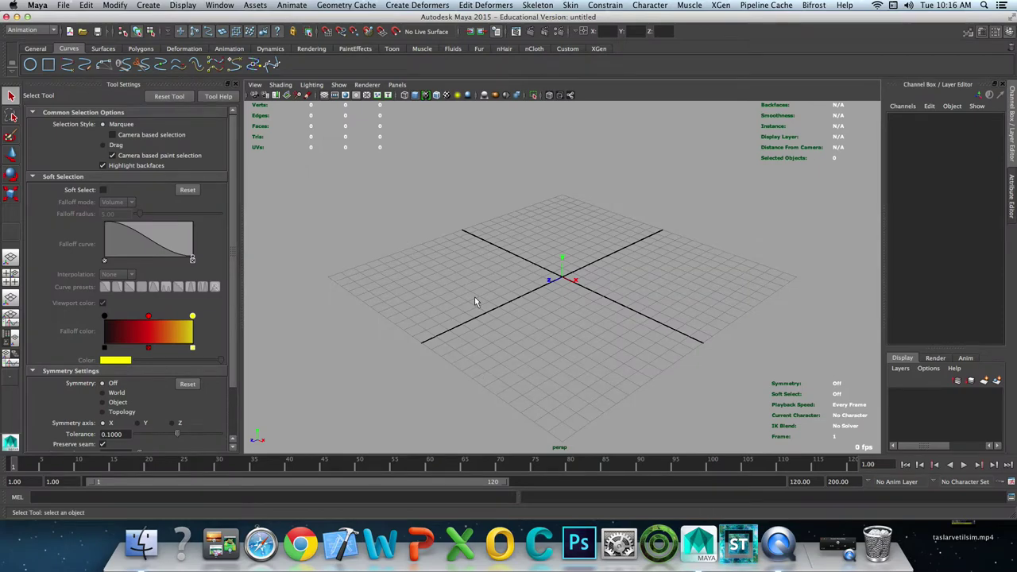
{"action": "left_click", "coordinate": [67, 8]}
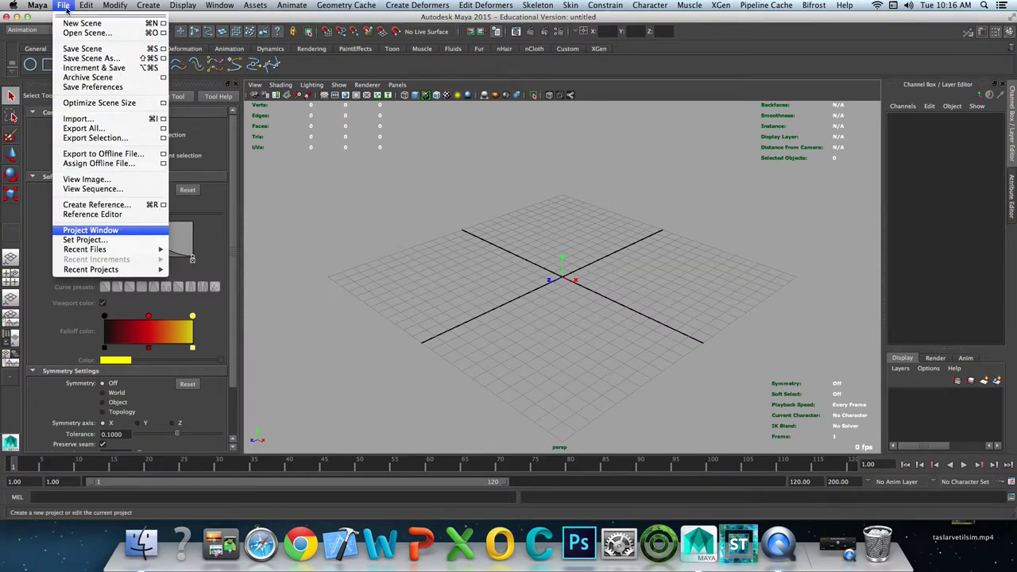
{"action": "left_click", "coordinate": [92, 58]}
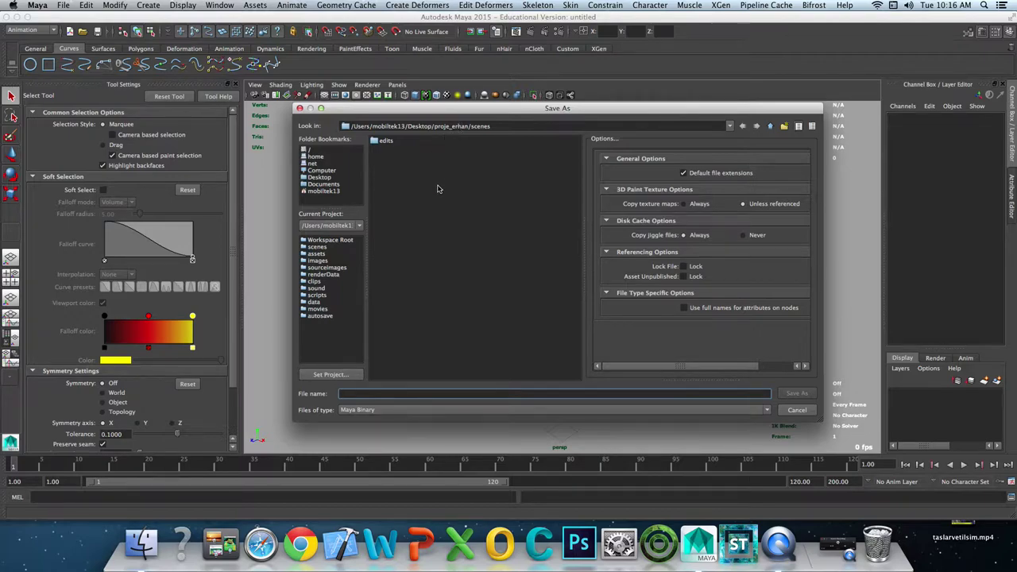
{"action": "left_click", "coordinate": [797, 410]}
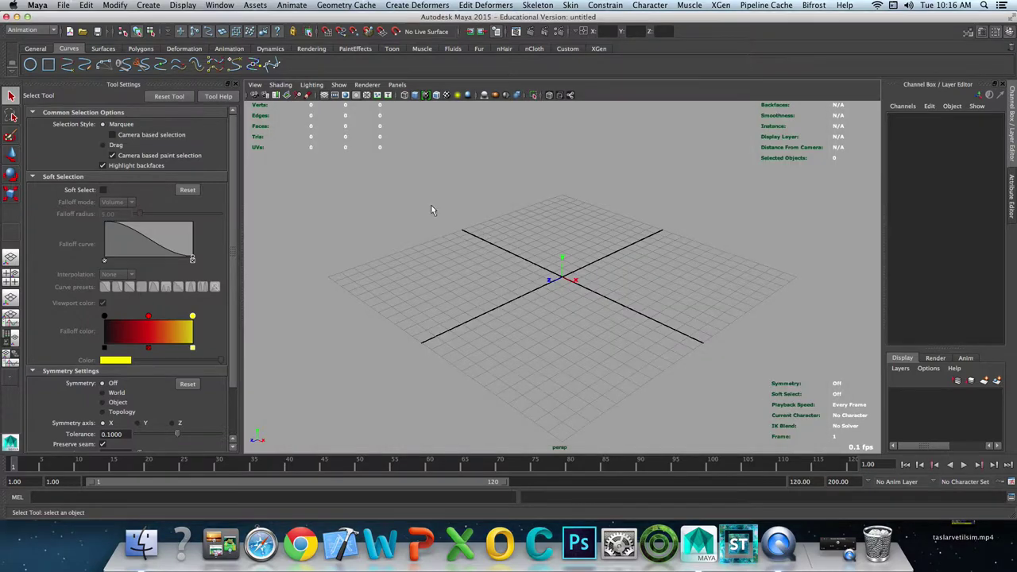
{"action": "left_click", "coordinate": [63, 6]}
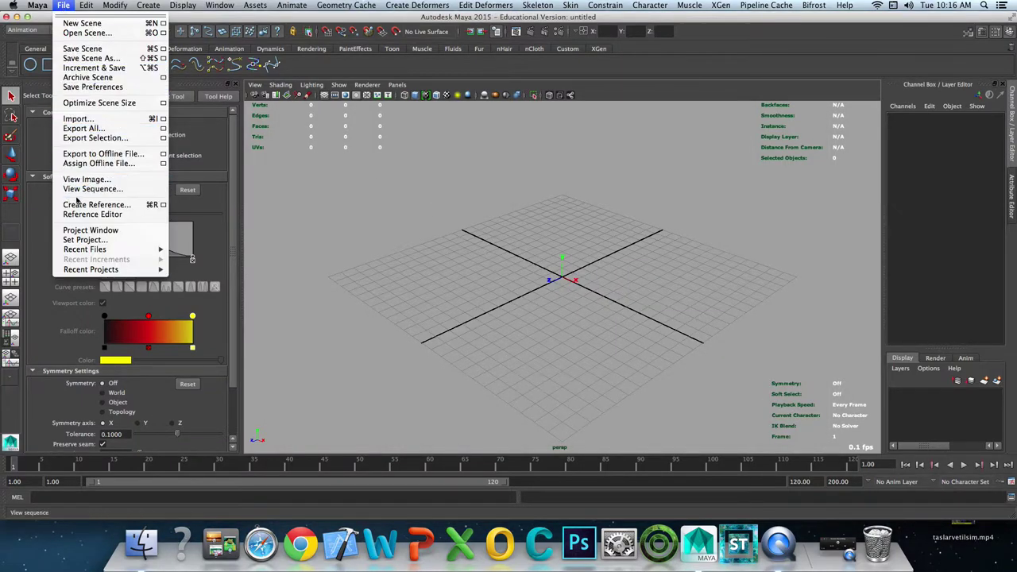
Step: Create a second project named proje_ruya on the Desktop and hide Maya
{"action": "left_click", "coordinate": [111, 231]}
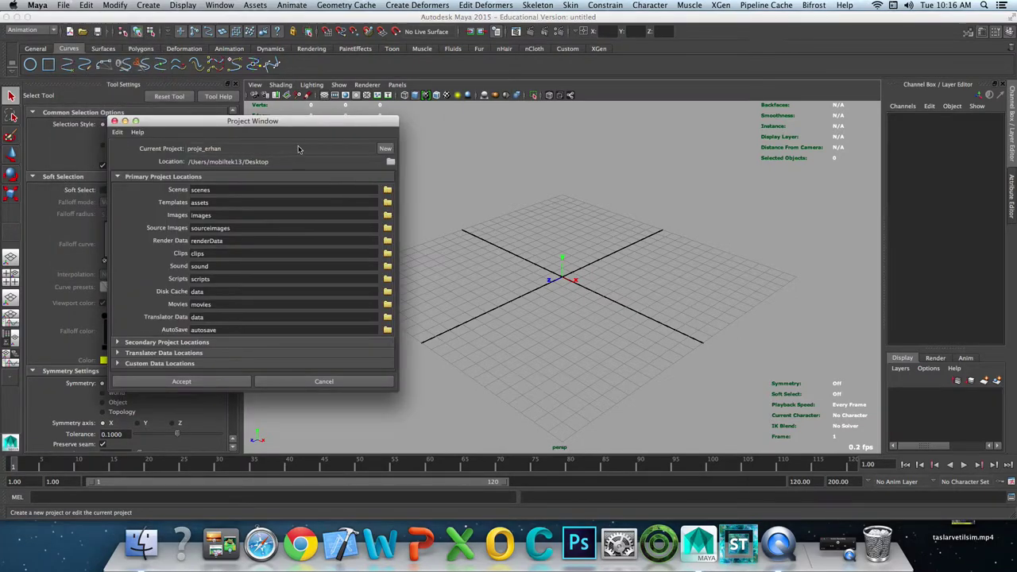
{"action": "left_click", "coordinate": [384, 149]}
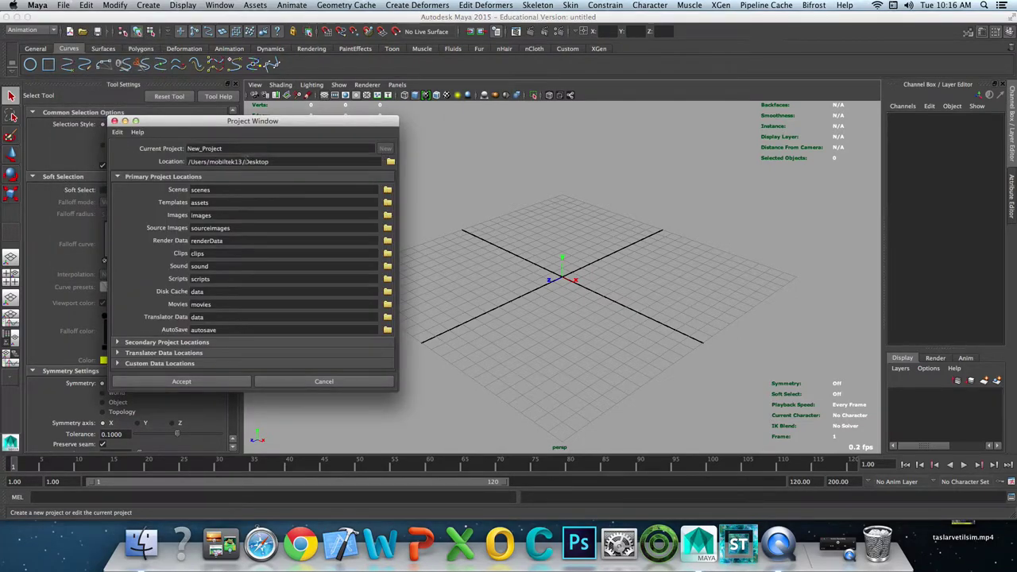
{"action": "double_click", "coordinate": [231, 149]}
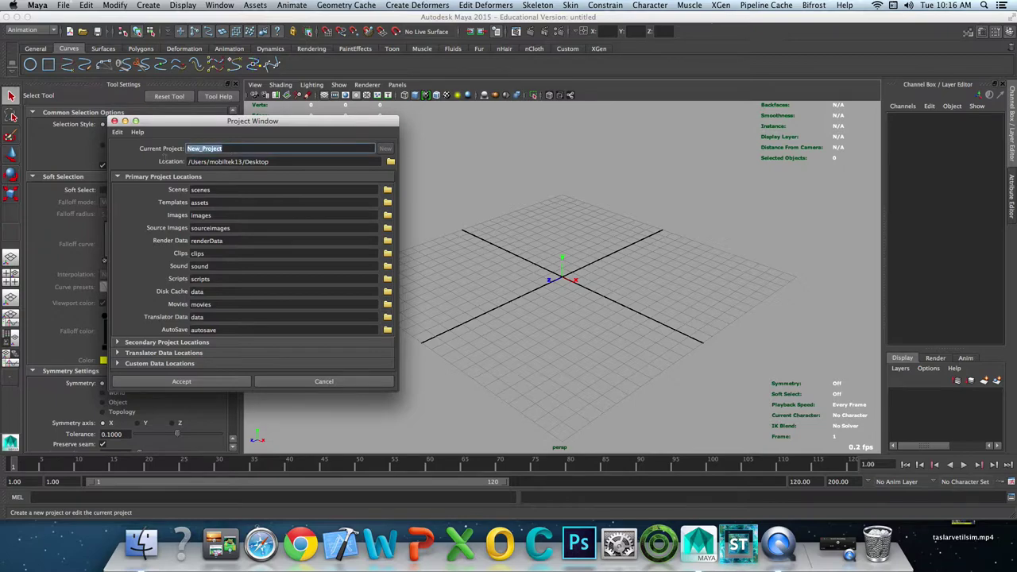
{"action": "type", "text": "pro"}
{"action": "type", "text": "je"}
{"action": "type", "text": "_e"}
{"action": "type", "text": "r"}
{"action": "key", "text": "BackSpace"}
{"action": "type", "text": "ruya"}
{"action": "left_click", "coordinate": [205, 382]}
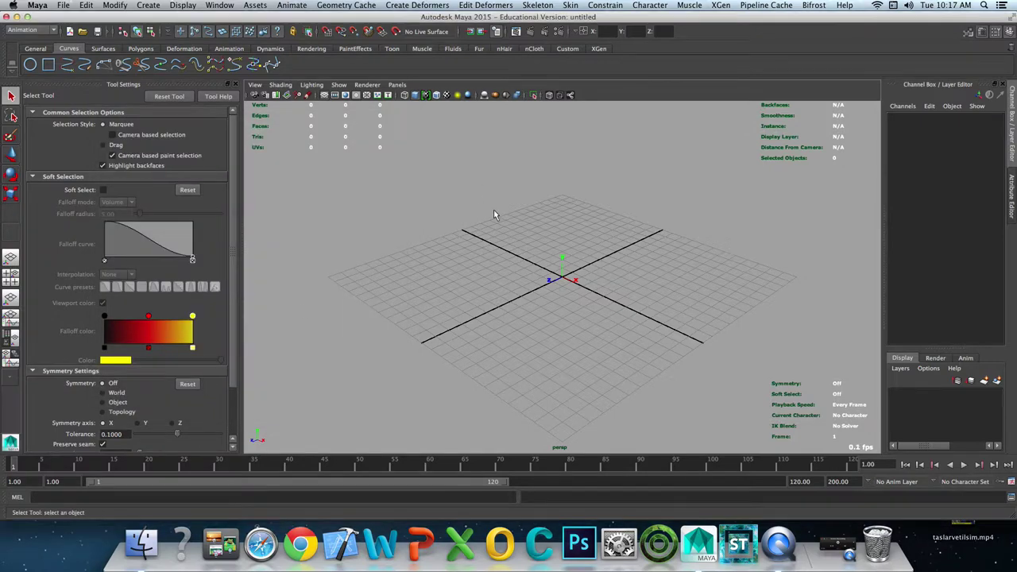
{"action": "left_click", "coordinate": [17, 17]}
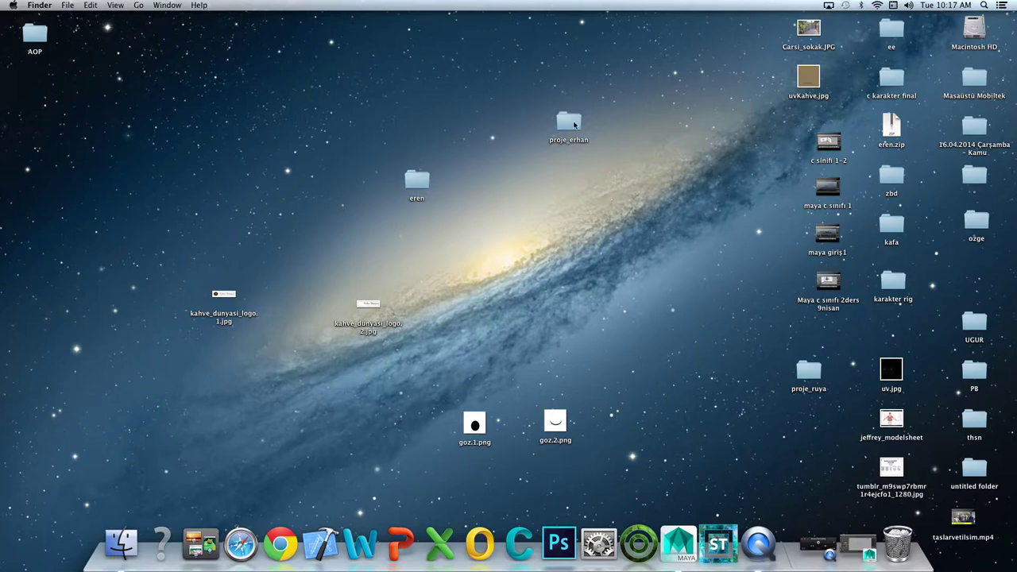
Step: Place the proje_ruya folder just below proje_erhan on the desktop and return to Maya
{"action": "left_click_drag", "start_coordinate": [807, 376], "coordinate": [571, 188]}
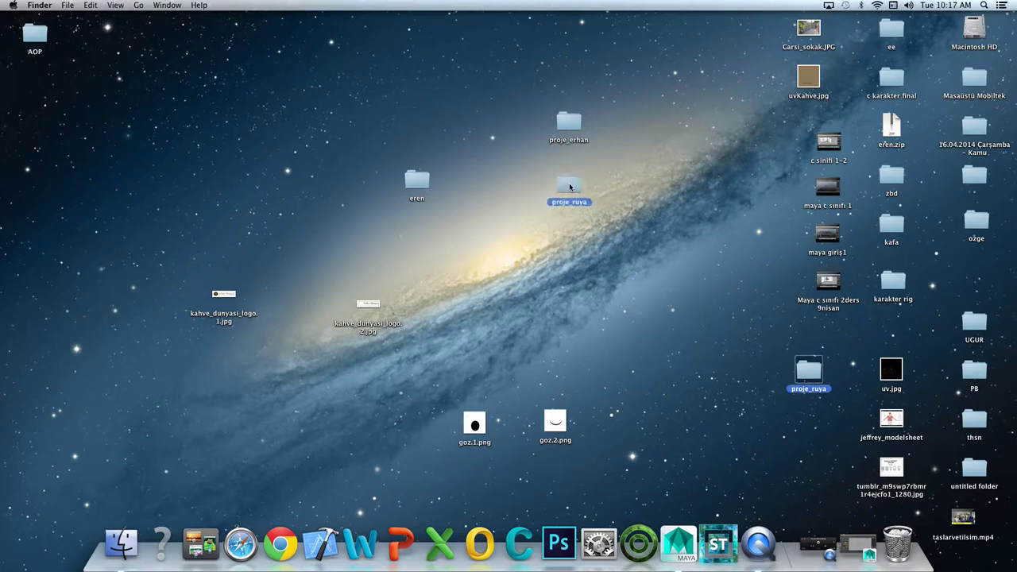
{"action": "left_click", "coordinate": [648, 171]}
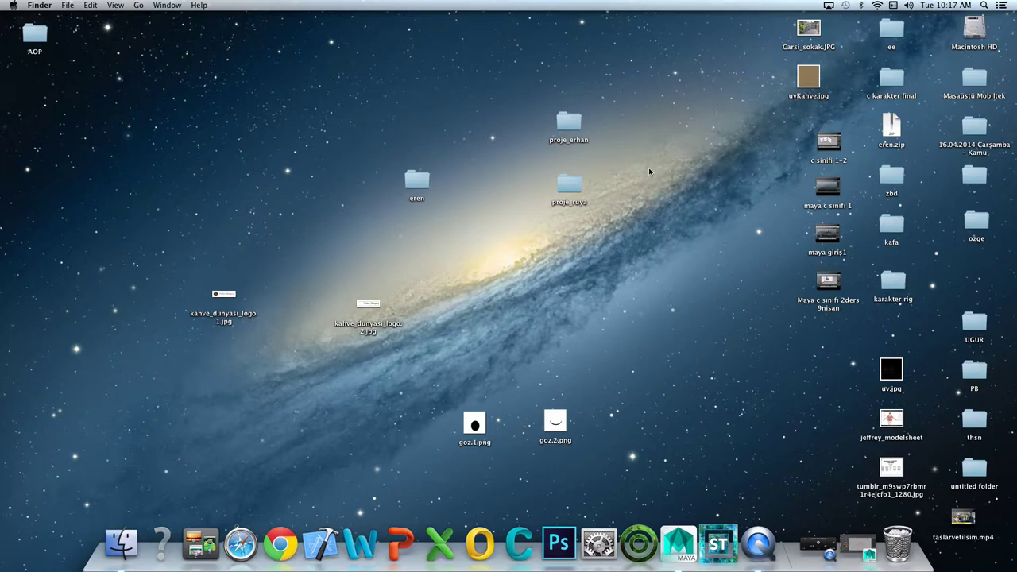
{"action": "left_click", "coordinate": [680, 545]}
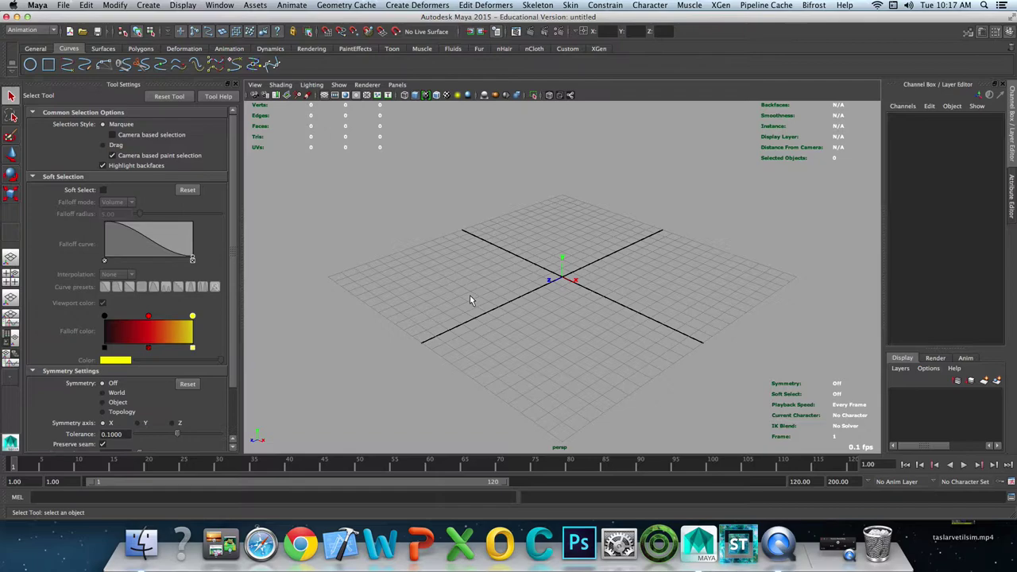
Step: Check the Save Scene As dialog and cancel it
{"action": "left_click", "coordinate": [63, 6]}
{"action": "left_click", "coordinate": [92, 59]}
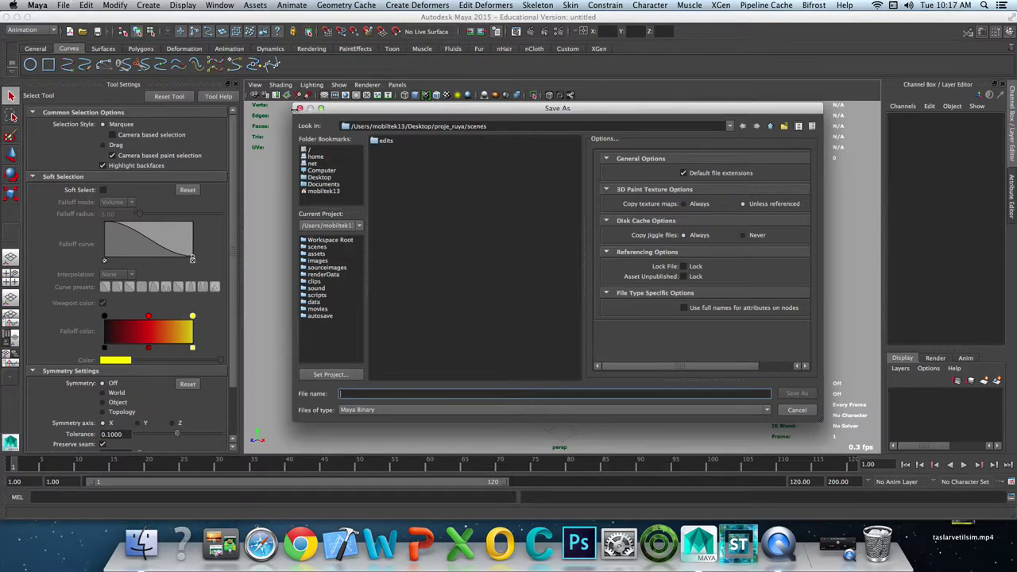
{"action": "left_click", "coordinate": [300, 109]}
Step: Set proje_erhan as the current project via Set Project
{"action": "left_click", "coordinate": [63, 4]}
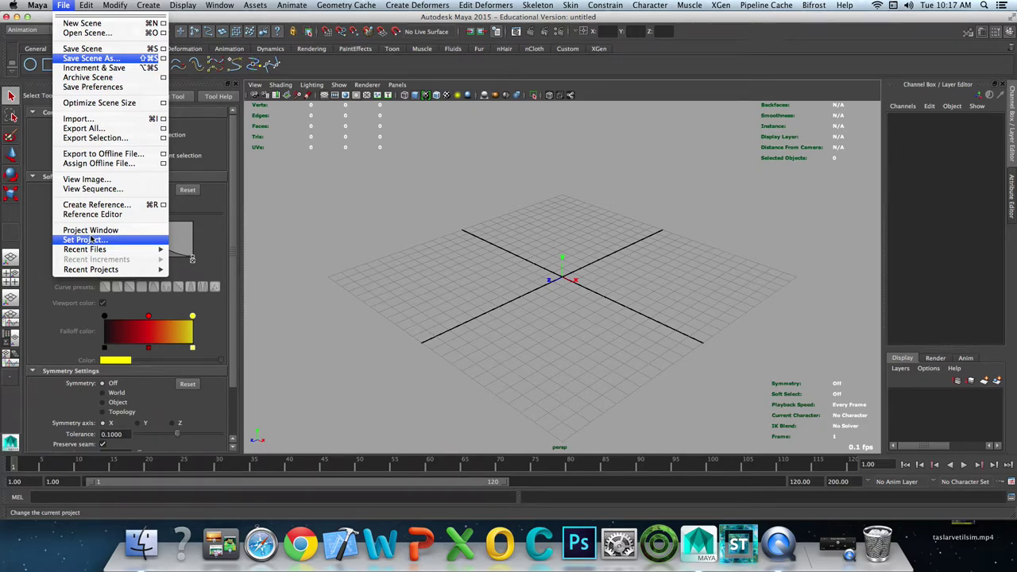
{"action": "left_click", "coordinate": [85, 239]}
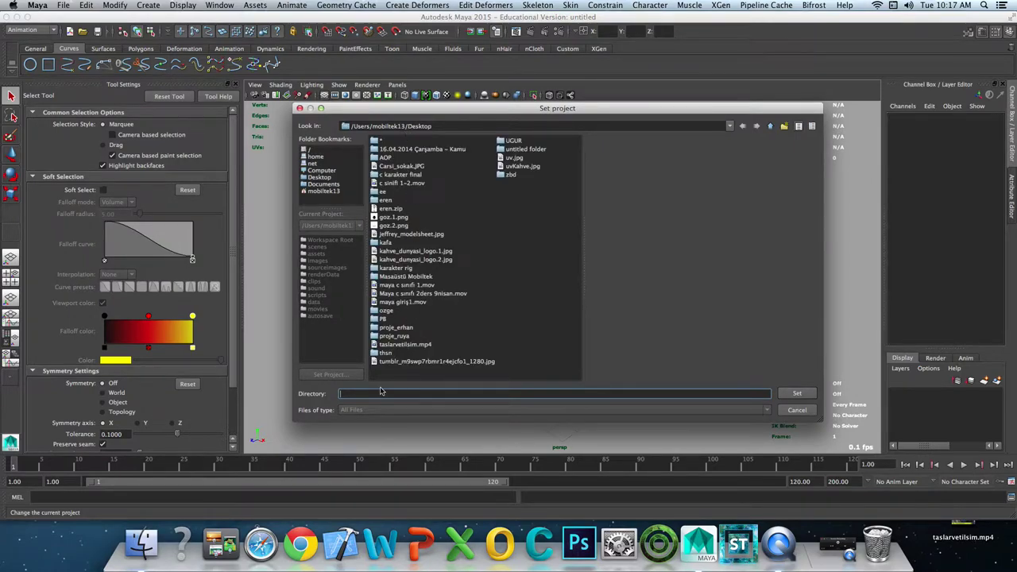
{"action": "left_click", "coordinate": [397, 328]}
{"action": "left_click", "coordinate": [796, 393]}
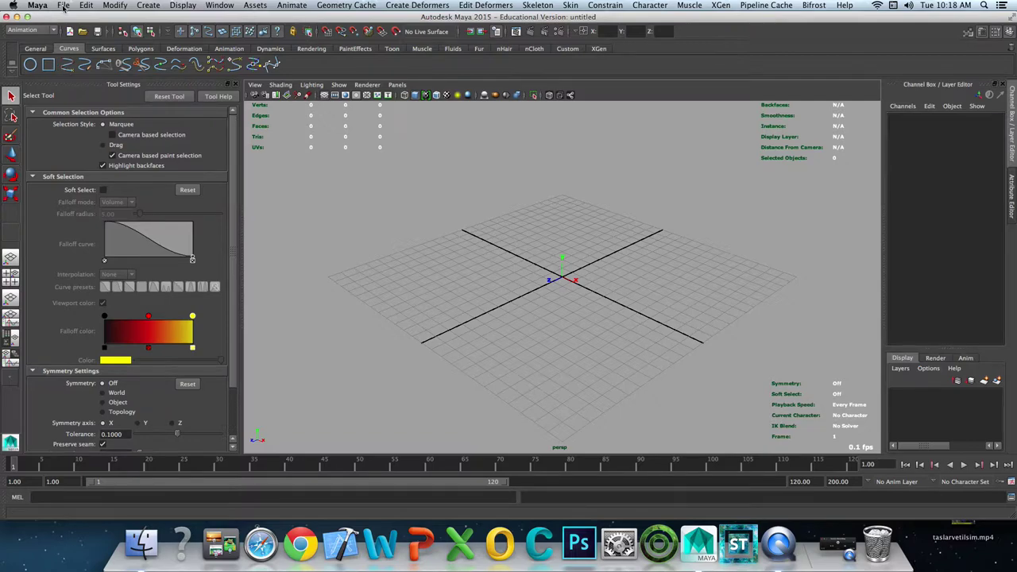
Step: Verify Open Scene points to proje_erhan/scenes, then close it without opening anything
{"action": "left_click", "coordinate": [63, 5]}
{"action": "left_click", "coordinate": [82, 39]}
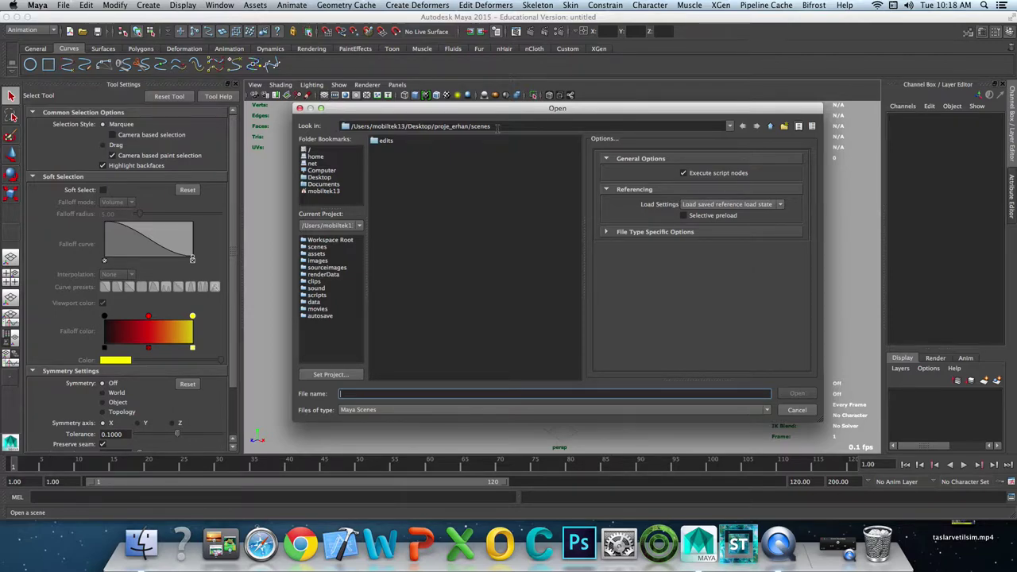
{"action": "left_click", "coordinate": [299, 108]}
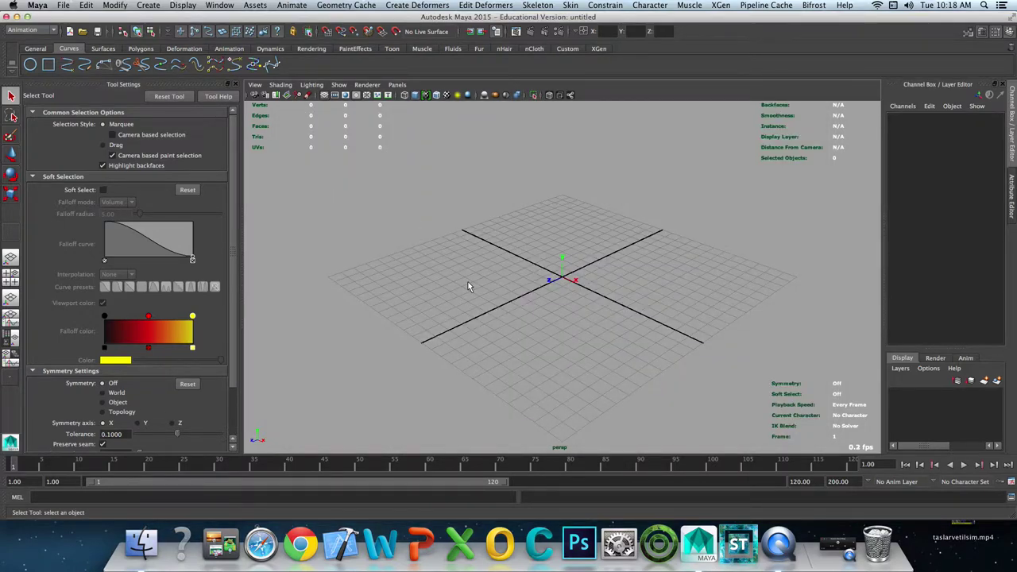
Step: Switch to the four-view layout and pick proje_ruya from the Desktop as the project
{"action": "key", "text": "space"}
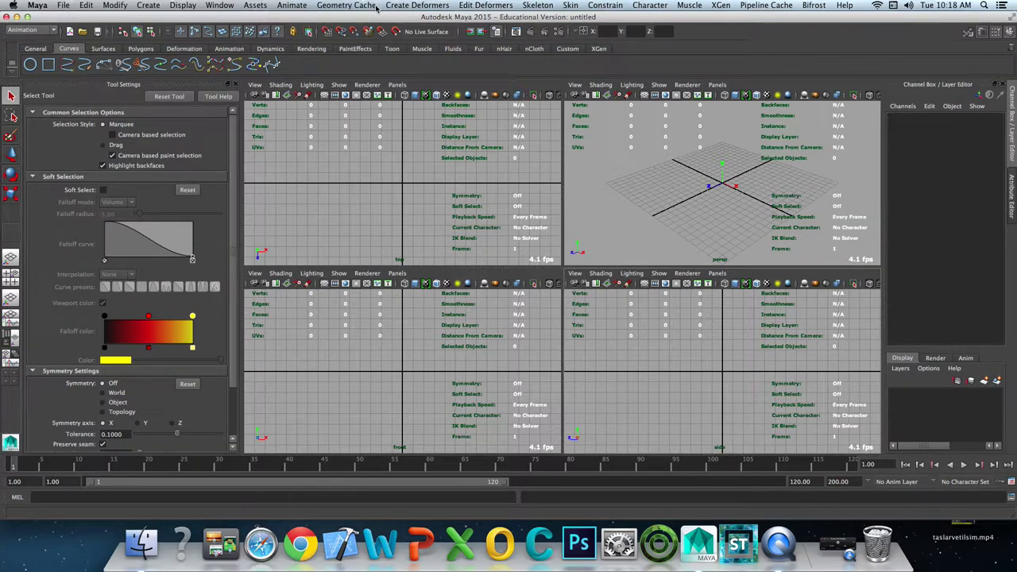
{"action": "left_click", "coordinate": [64, 6]}
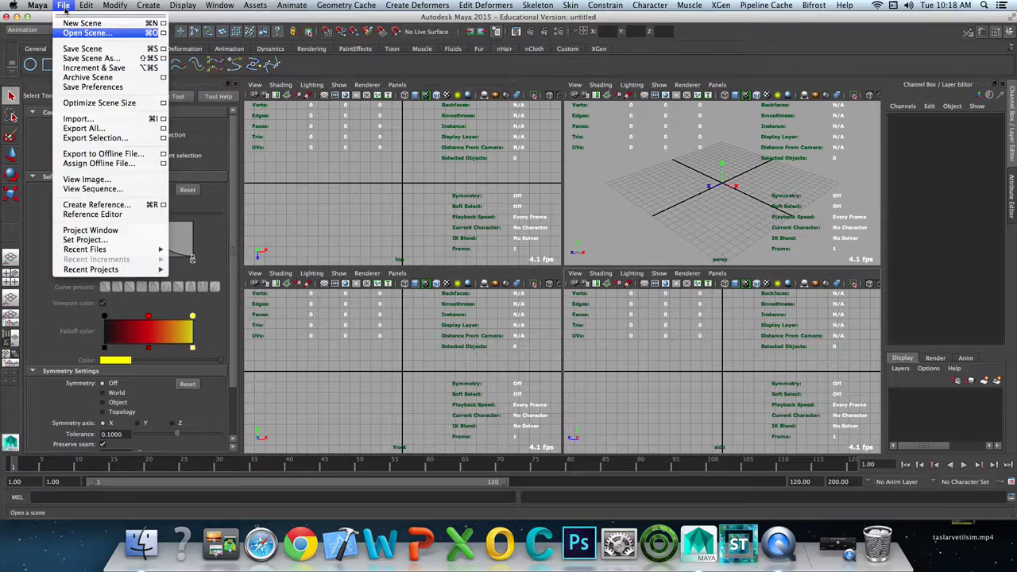
{"action": "left_click", "coordinate": [95, 242]}
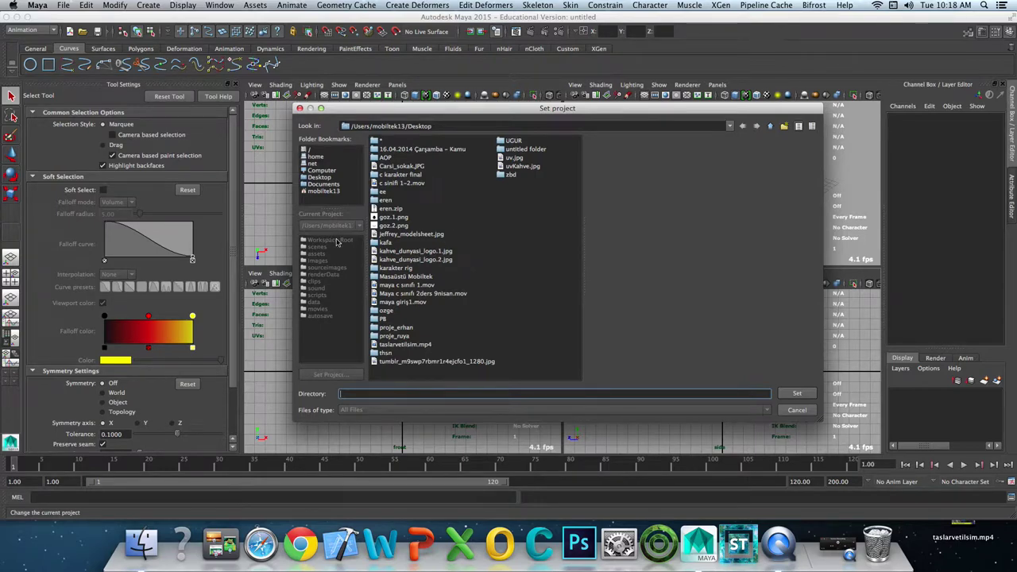
{"action": "left_click", "coordinate": [318, 177]}
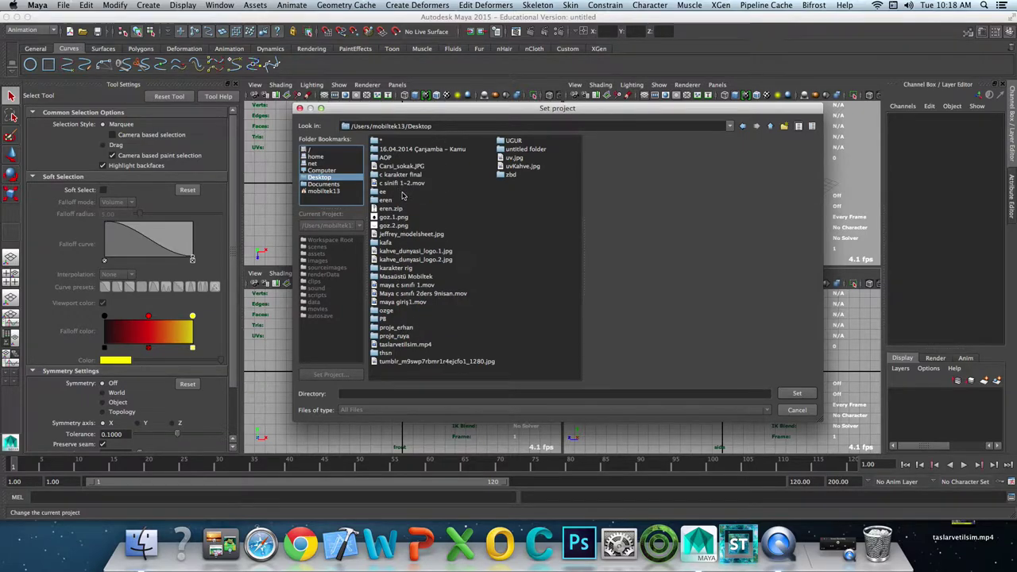
{"action": "left_click", "coordinate": [394, 335]}
{"action": "left_click", "coordinate": [796, 393]}
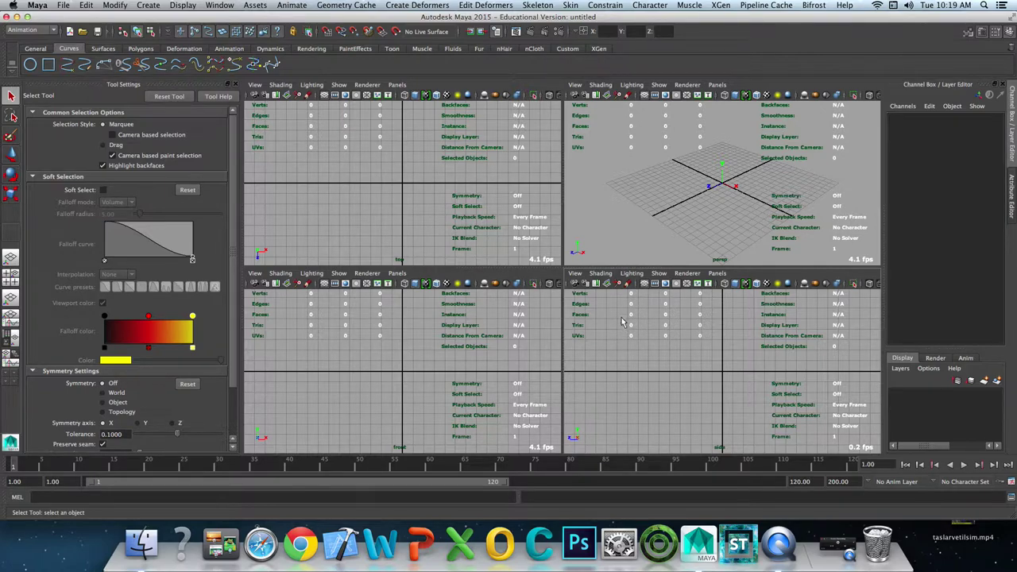
{"action": "left_click", "coordinate": [574, 273]}
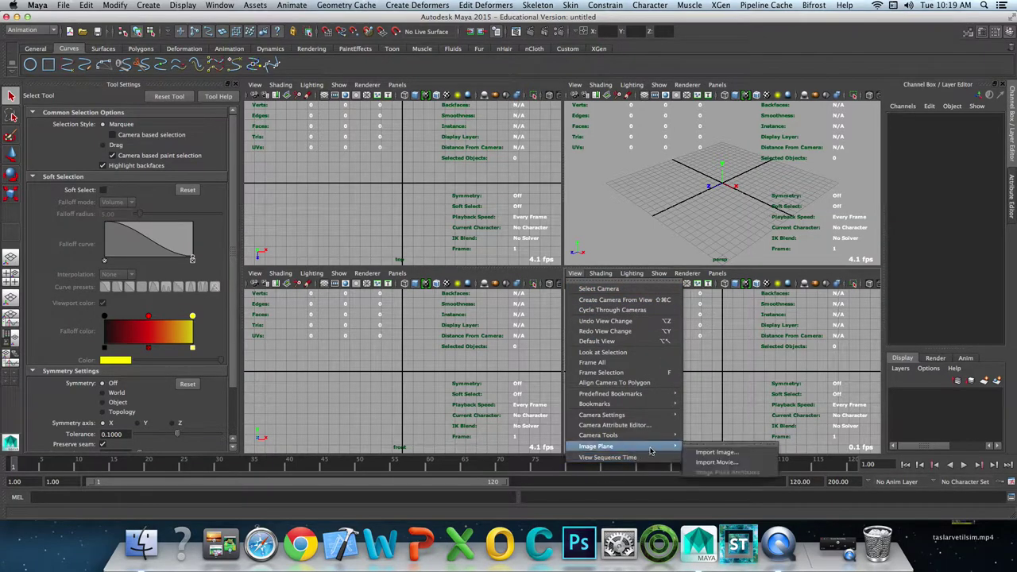
{"action": "left_click", "coordinate": [718, 454]}
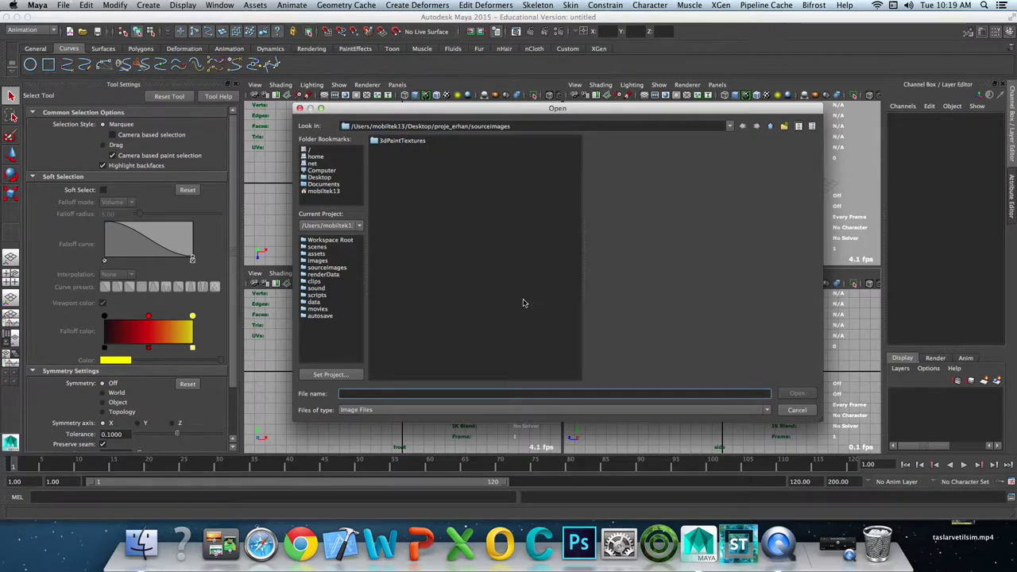
{"action": "left_click", "coordinate": [298, 109]}
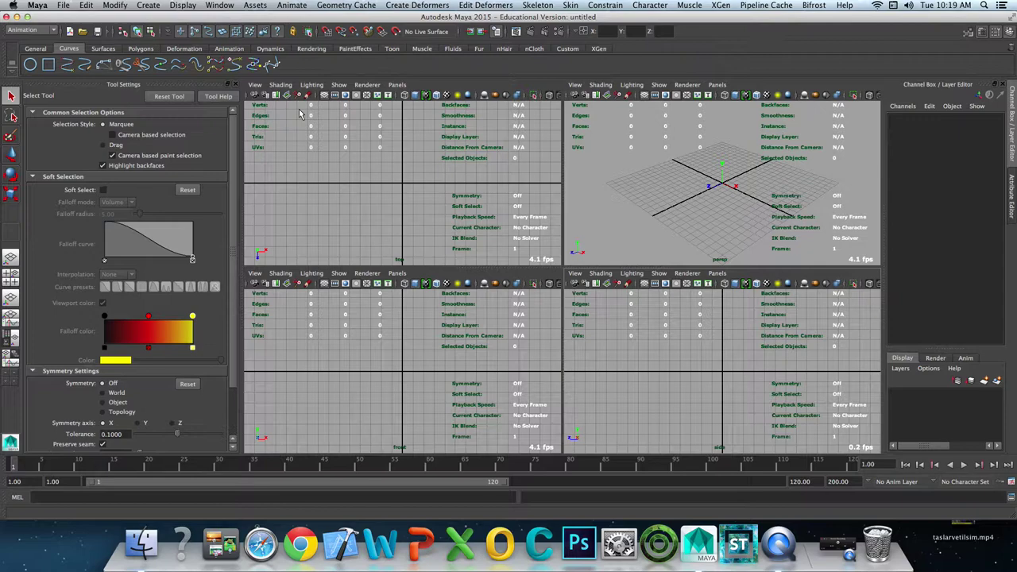
Step: Set proje_ruya as the current project and minimize Maya to show the desktop
{"action": "left_click", "coordinate": [63, 6]}
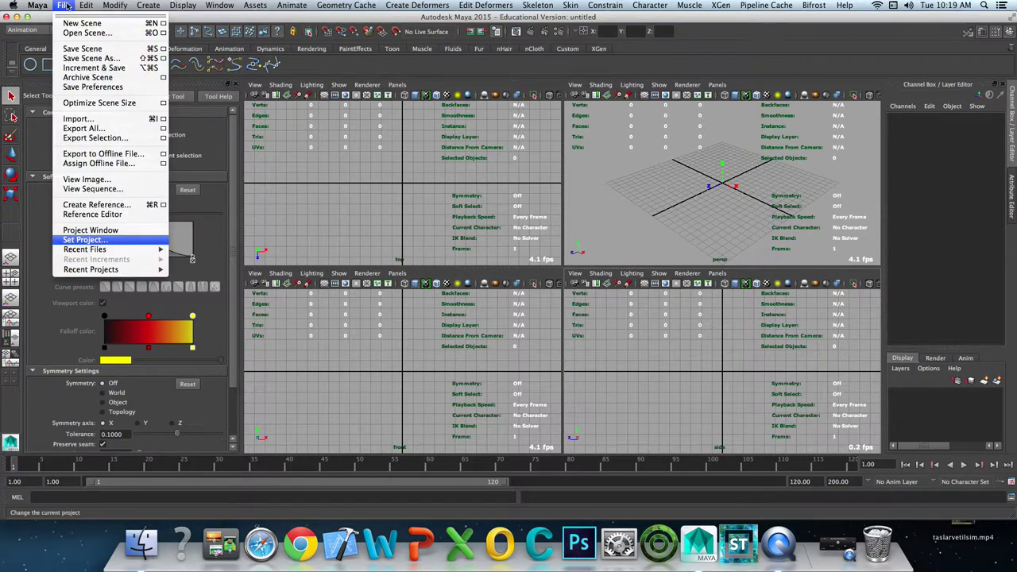
{"action": "left_click", "coordinate": [85, 239]}
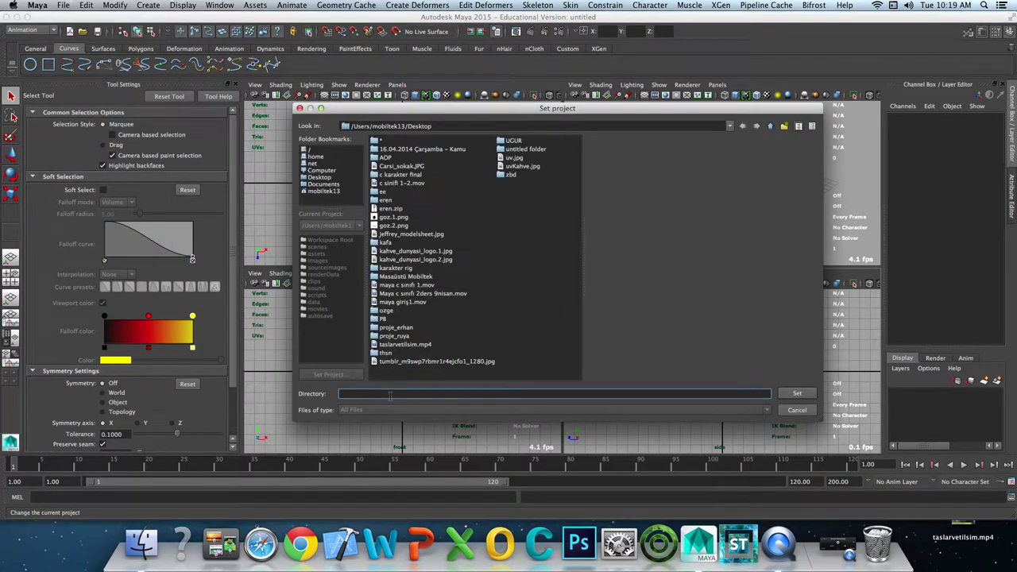
{"action": "left_click", "coordinate": [390, 326]}
{"action": "left_click", "coordinate": [394, 336]}
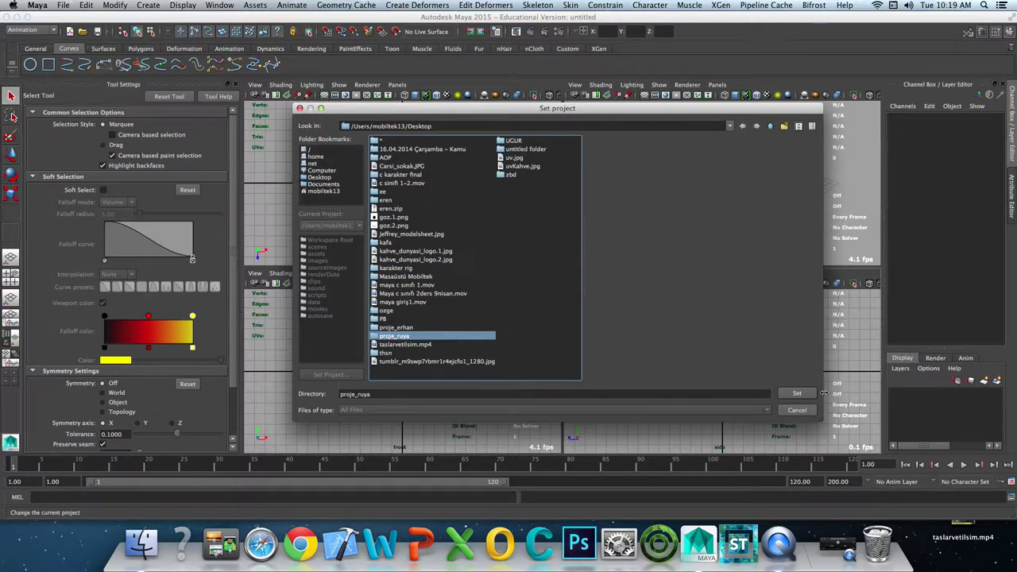
{"action": "left_click", "coordinate": [804, 412]}
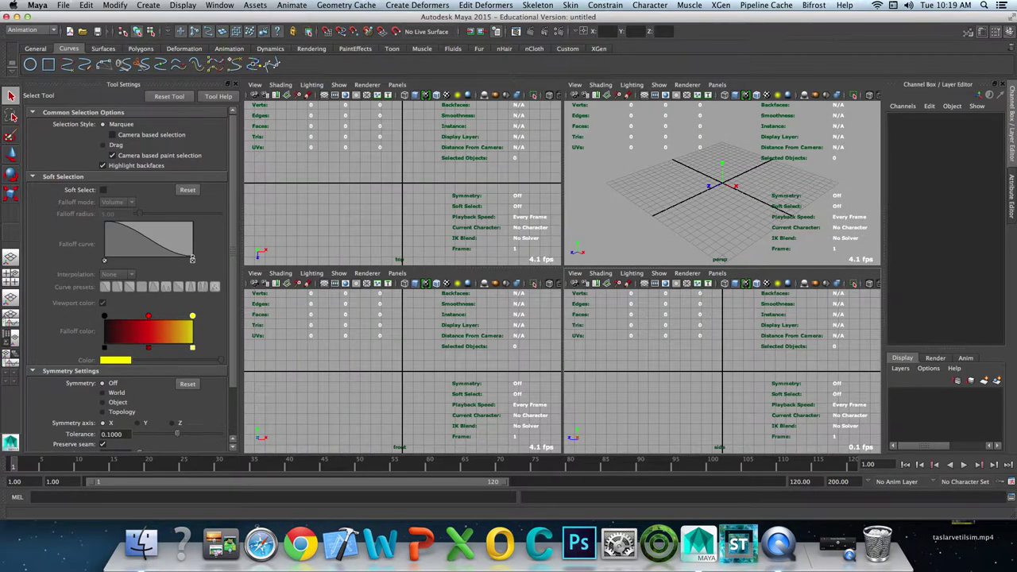
{"action": "left_click", "coordinate": [16, 17]}
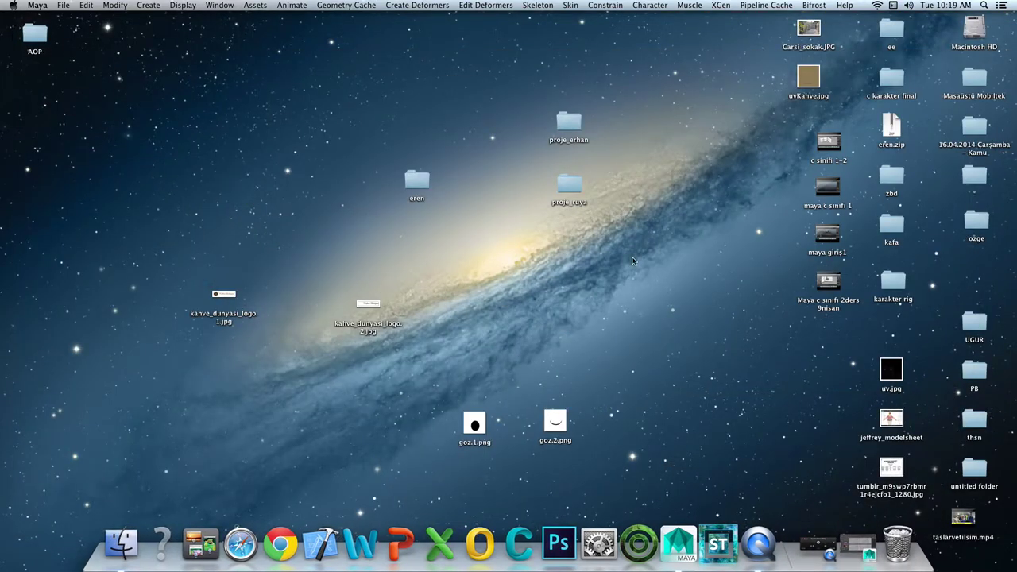
Step: Move the jeffrey_modelsheet image to the desktop centre and open the proje_ruya folder
{"action": "left_click", "coordinate": [634, 268]}
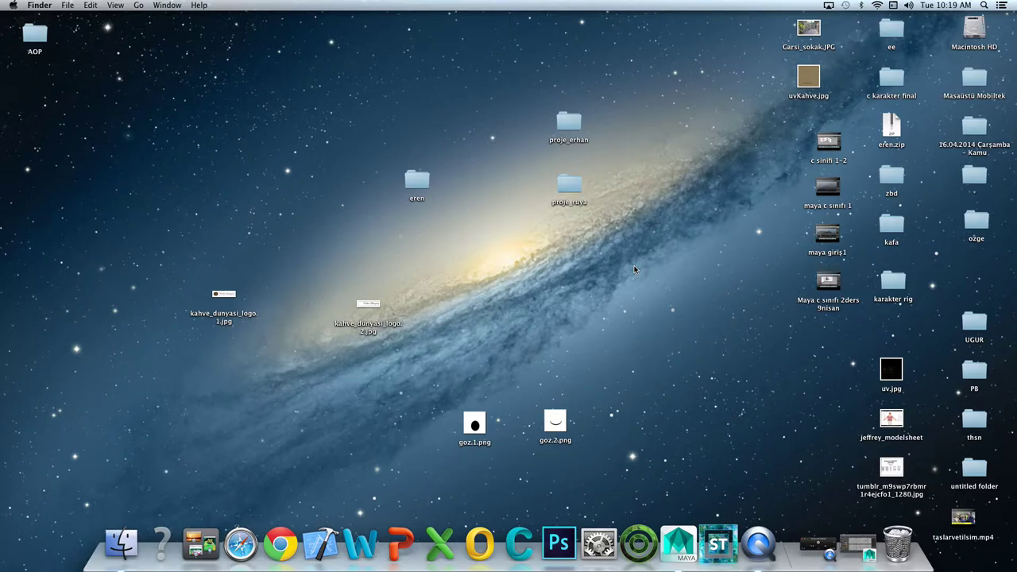
{"action": "mouse_move", "coordinate": [890, 421]}
{"action": "left_mouse_down"}
{"action": "mouse_move", "coordinate": [411, 342]}
{"action": "mouse_move", "coordinate": [629, 282]}
{"action": "left_mouse_up"}
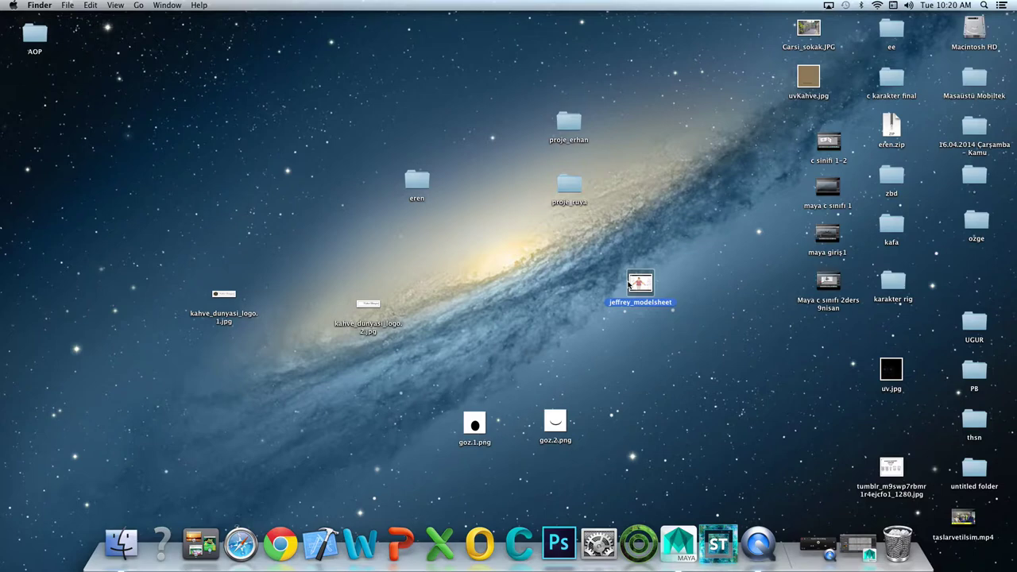
{"action": "left_click", "coordinate": [516, 266]}
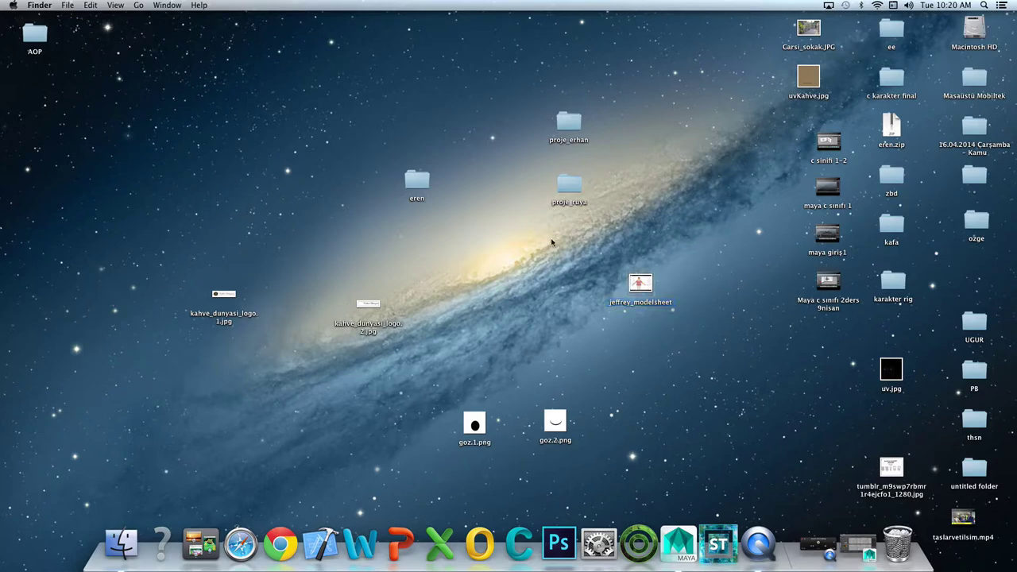
{"action": "left_click", "coordinate": [643, 280]}
{"action": "double_click", "coordinate": [568, 194]}
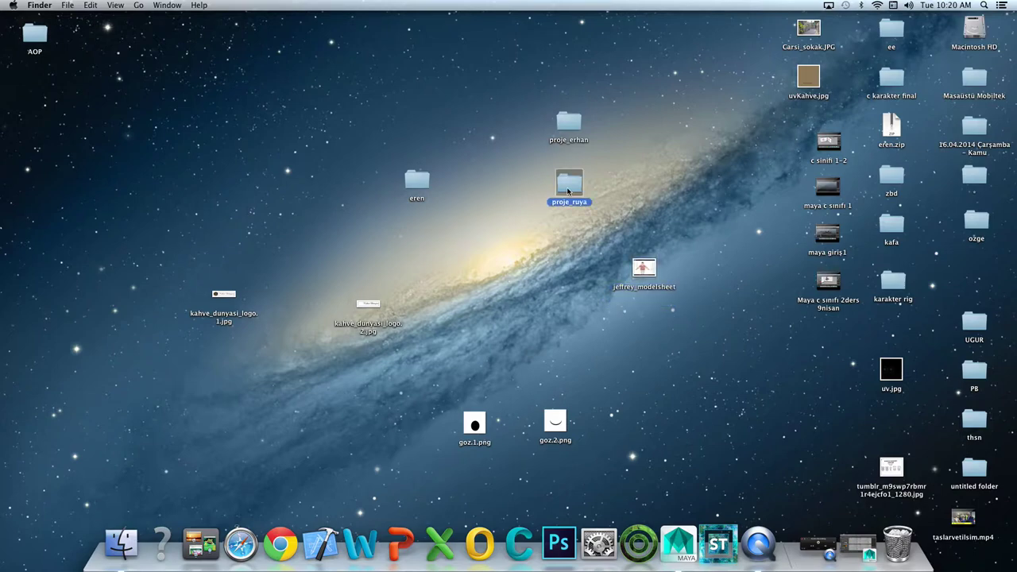
{"action": "left_click_drag", "start_coordinate": [566, 209], "coordinate": [248, 134]}
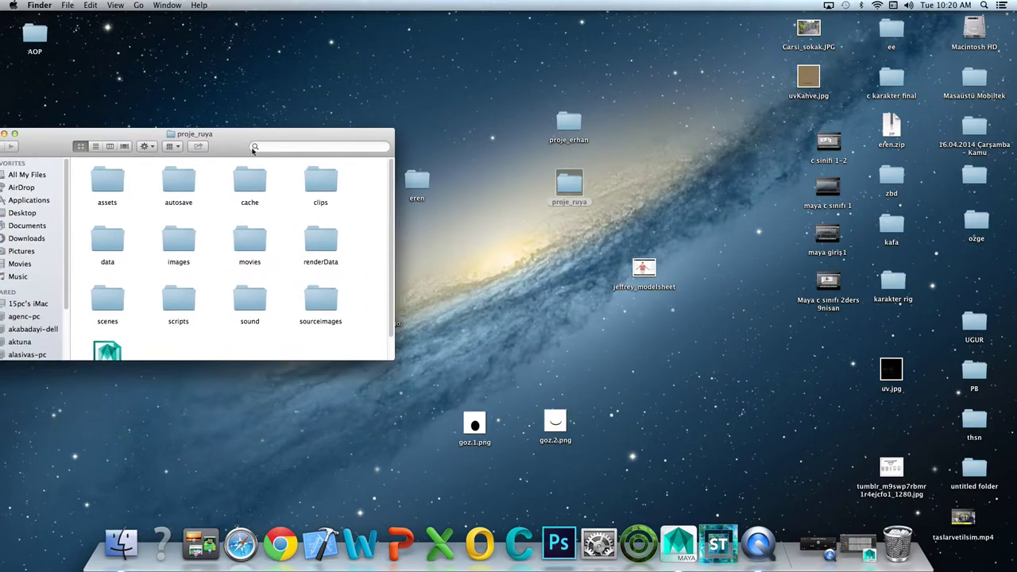
Step: Open the sourceimages folder, then clear the windows away and pick proje_ruya on the desktop
{"action": "double_click", "coordinate": [318, 302]}
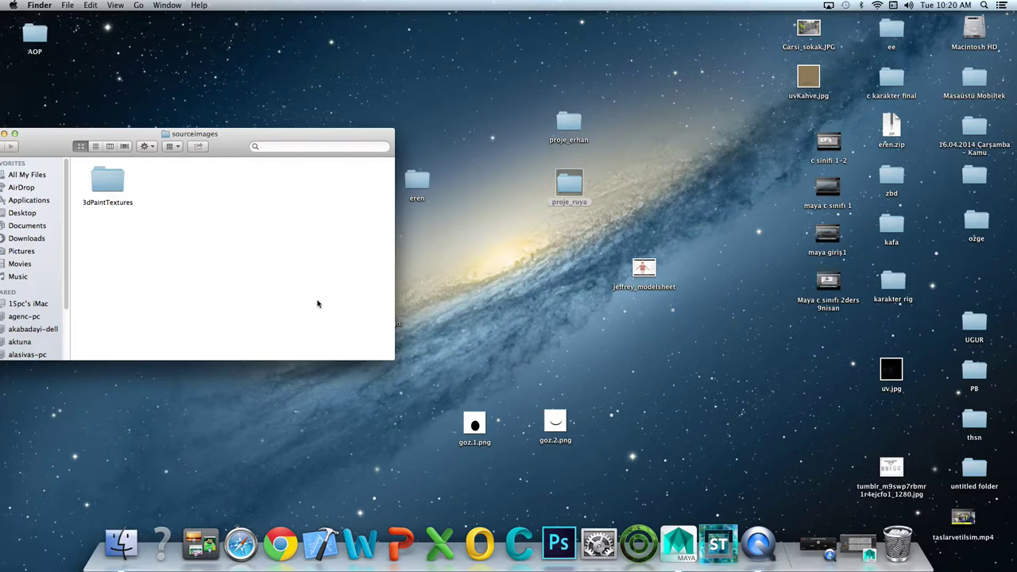
{"action": "mouse_move", "coordinate": [222, 145]}
{"action": "left_mouse_down"}
{"action": "mouse_move", "coordinate": [357, 104]}
{"action": "mouse_move", "coordinate": [352, 111]}
{"action": "left_mouse_up"}
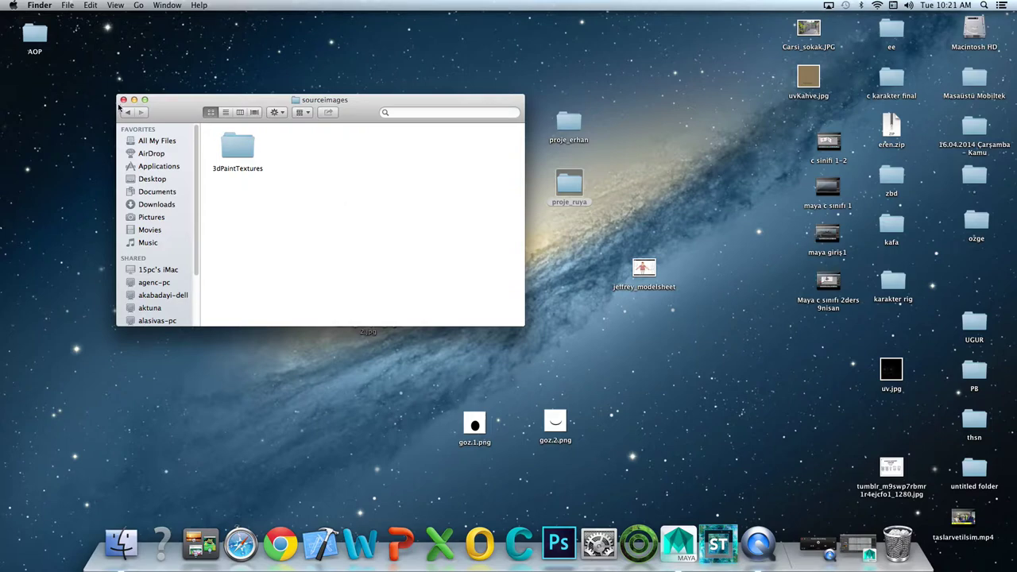
{"action": "key", "text": "ctrl+Up"}
{"action": "left_click", "coordinate": [566, 193]}
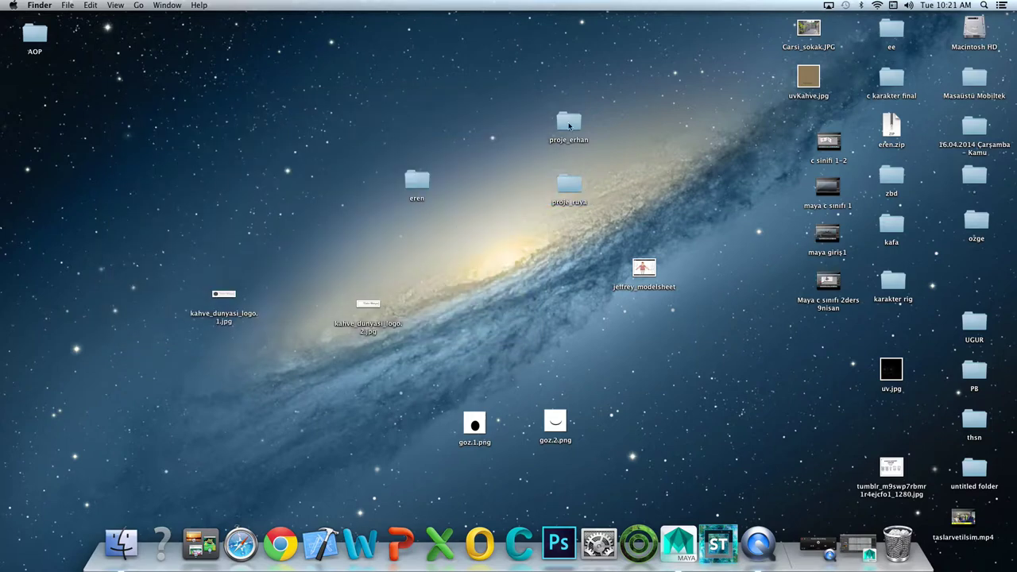
Step: Copy jeffrey_modelsheet from the desktop into proje_ruya's sourceimages folder and close that window
{"action": "double_click", "coordinate": [566, 193]}
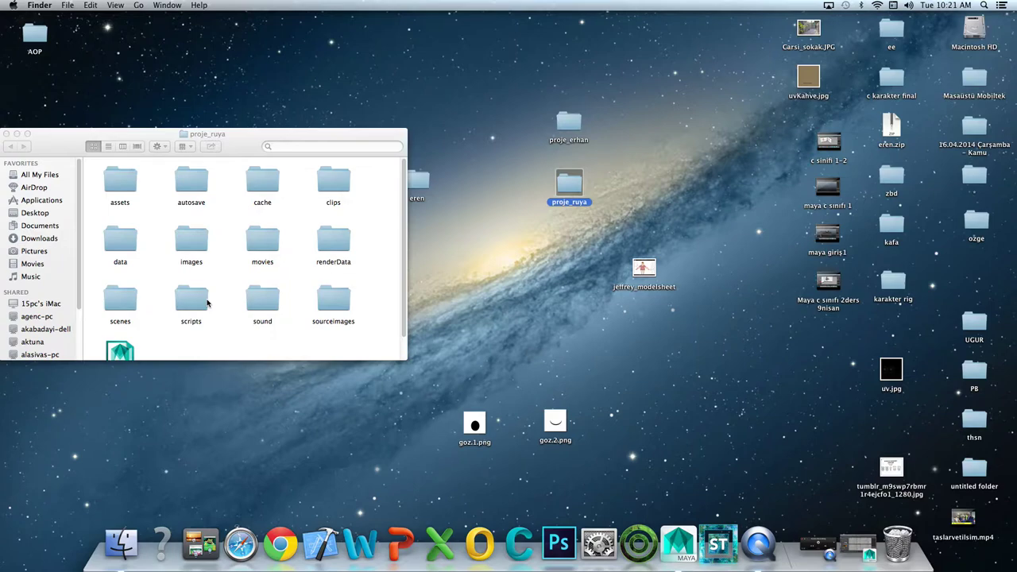
{"action": "left_click_drag", "start_coordinate": [246, 134], "coordinate": [289, 123]}
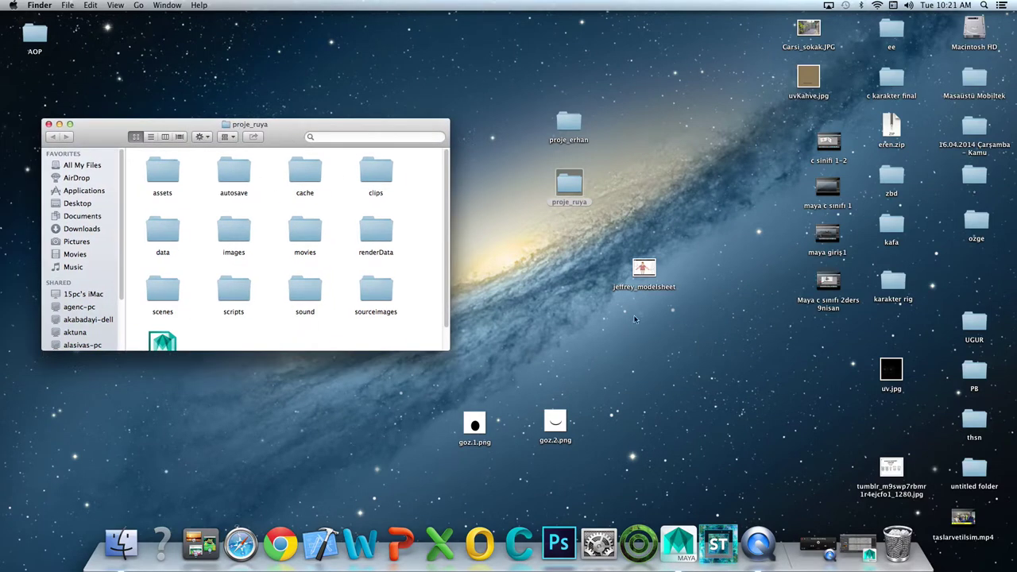
{"action": "left_click", "coordinate": [645, 277]}
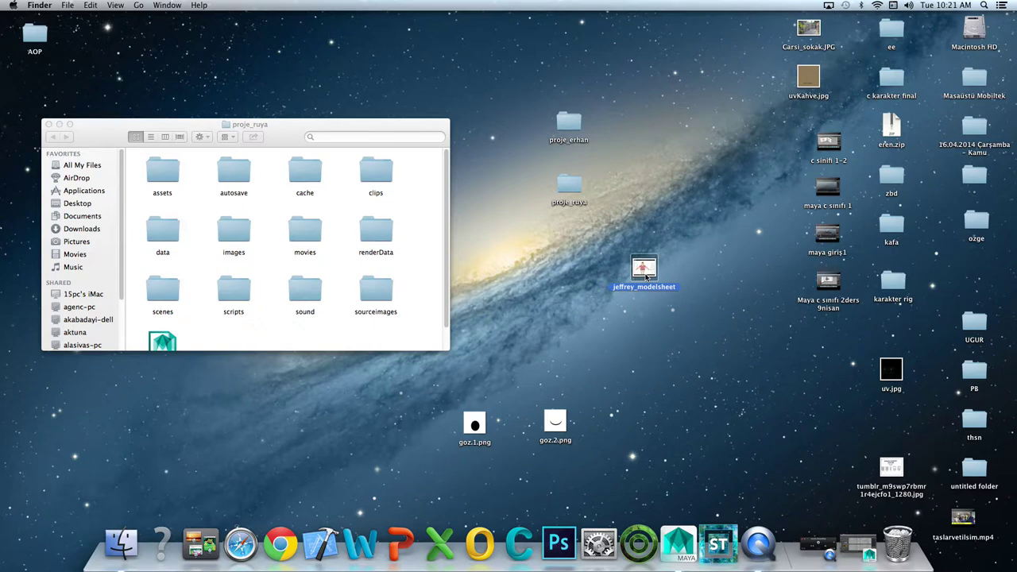
{"action": "mouse_move", "coordinate": [645, 276]}
{"action": "left_mouse_down"}
{"action": "mouse_move", "coordinate": [641, 264]}
{"action": "mouse_move", "coordinate": [341, 278]}
{"action": "left_mouse_up"}
{"action": "left_click_drag", "start_coordinate": [341, 278], "coordinate": [344, 277]}
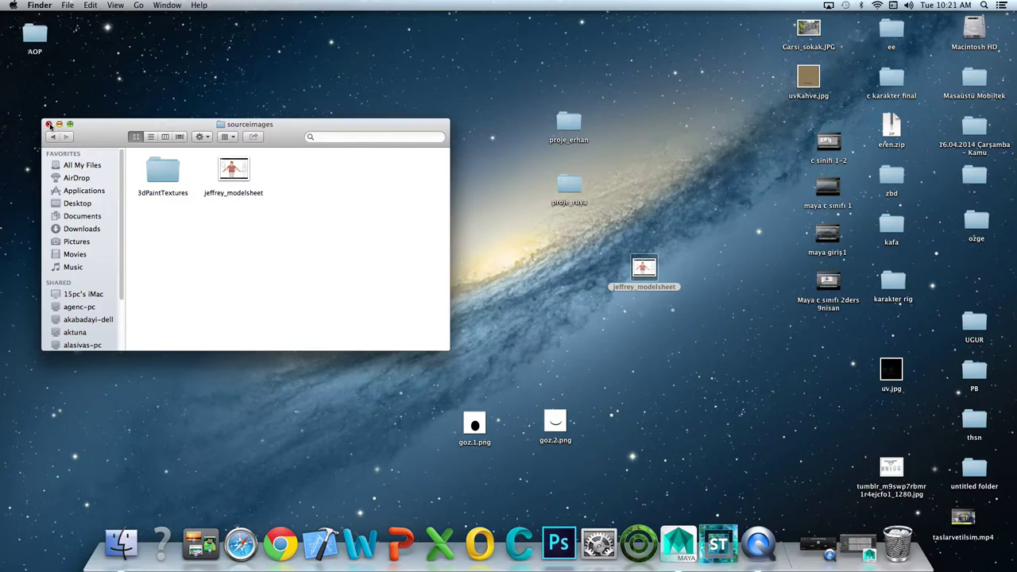
{"action": "left_click", "coordinate": [48, 125]}
{"action": "left_click", "coordinate": [679, 543]}
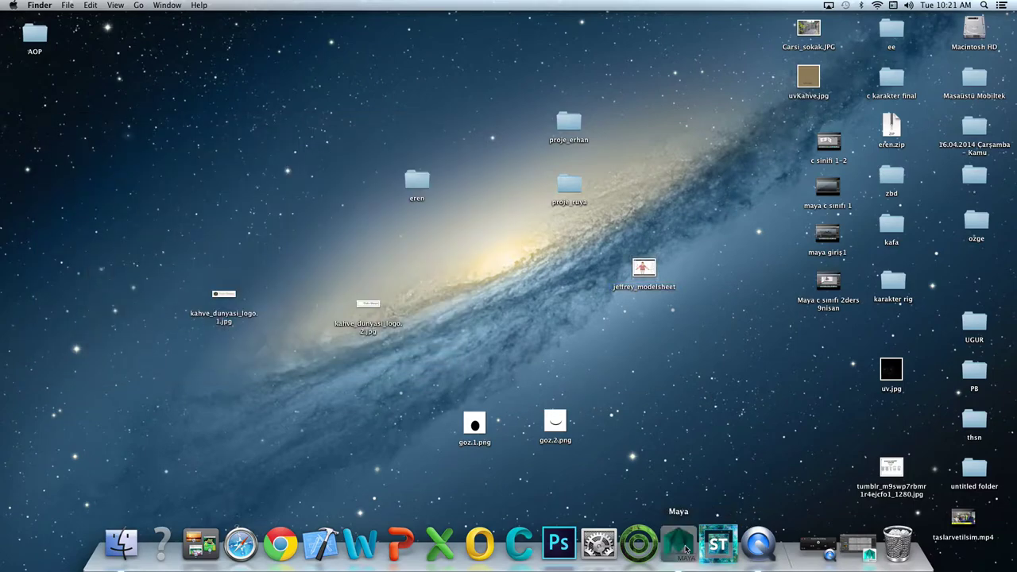
Step: Start importing a reference image into the side view, then cancel it
{"action": "left_click", "coordinate": [714, 274]}
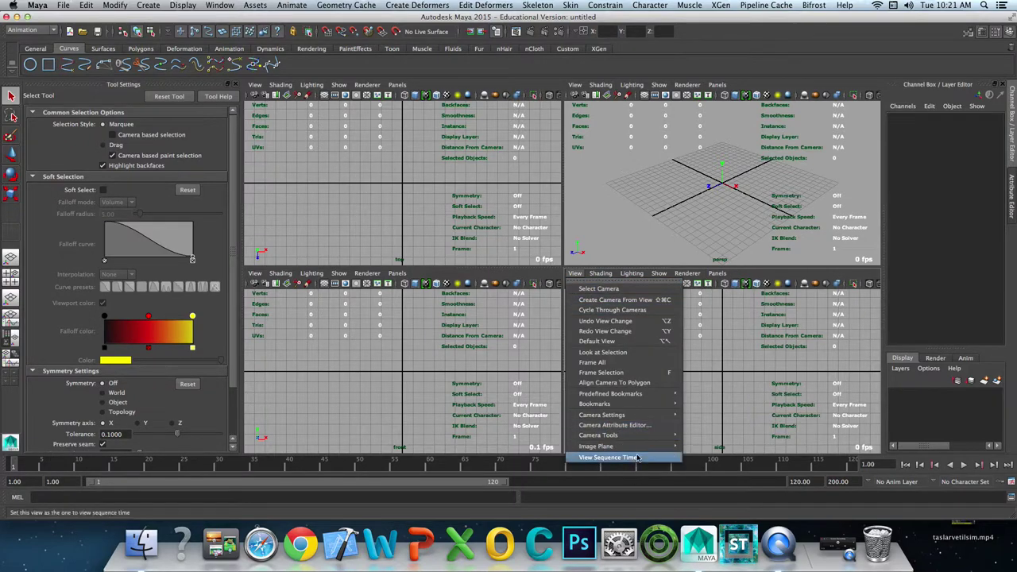
{"action": "left_click", "coordinate": [707, 449]}
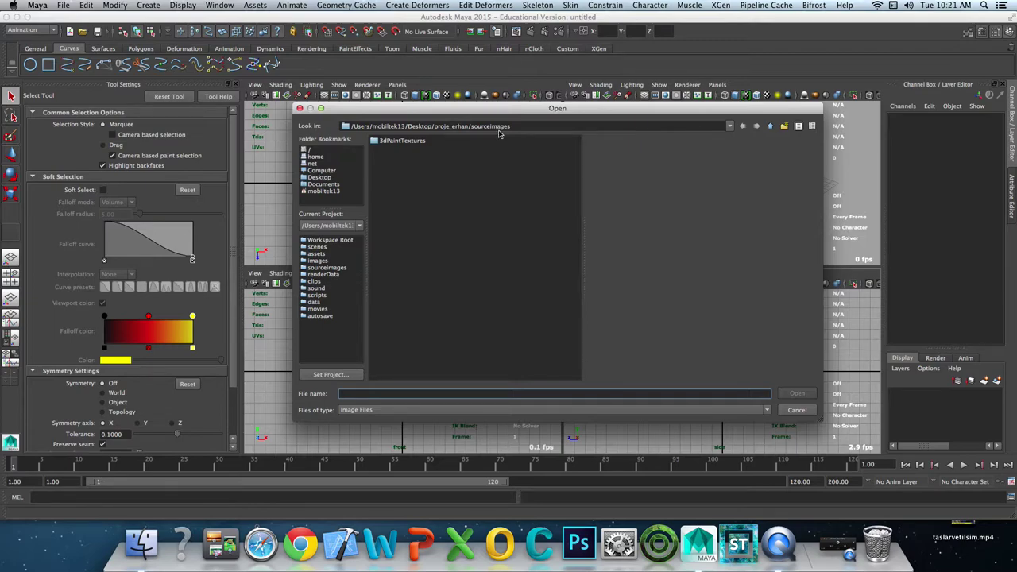
{"action": "left_click", "coordinate": [804, 412]}
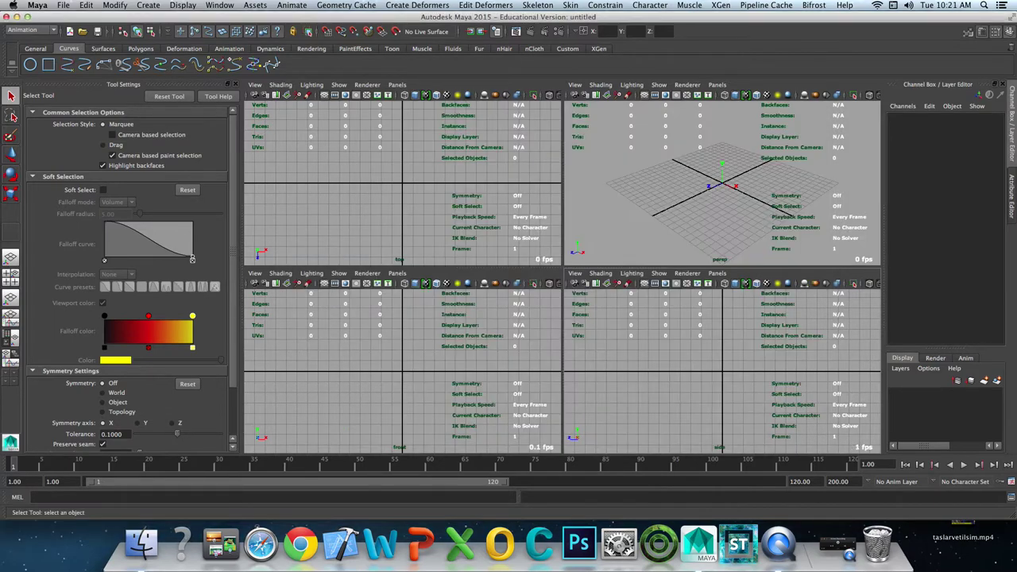
Step: Set proje_ruya as the current project and restart the side-view image import in proje_ruya/sourceimages
{"action": "left_click", "coordinate": [62, 5]}
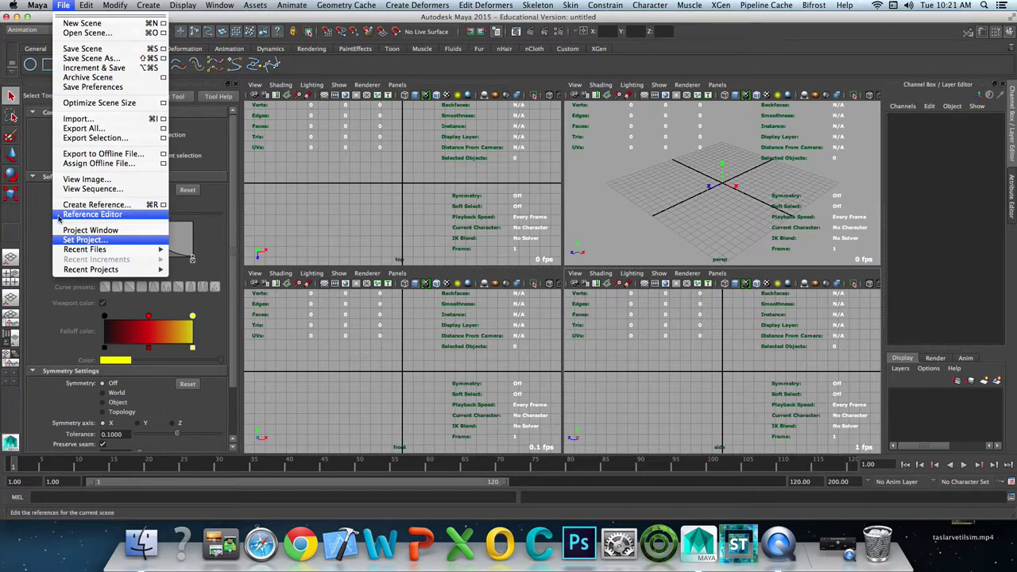
{"action": "left_click", "coordinate": [75, 243]}
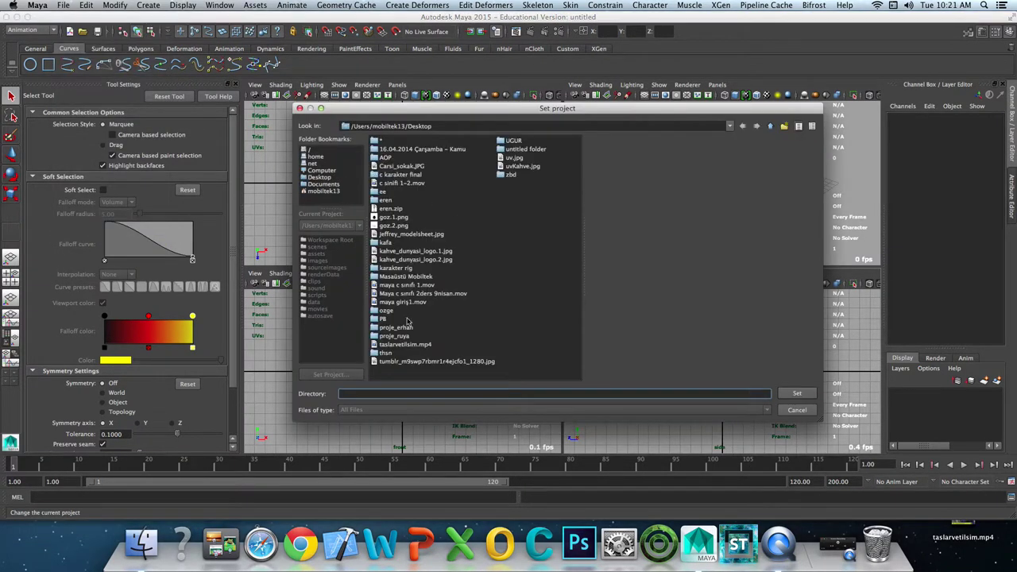
{"action": "left_click", "coordinate": [399, 337]}
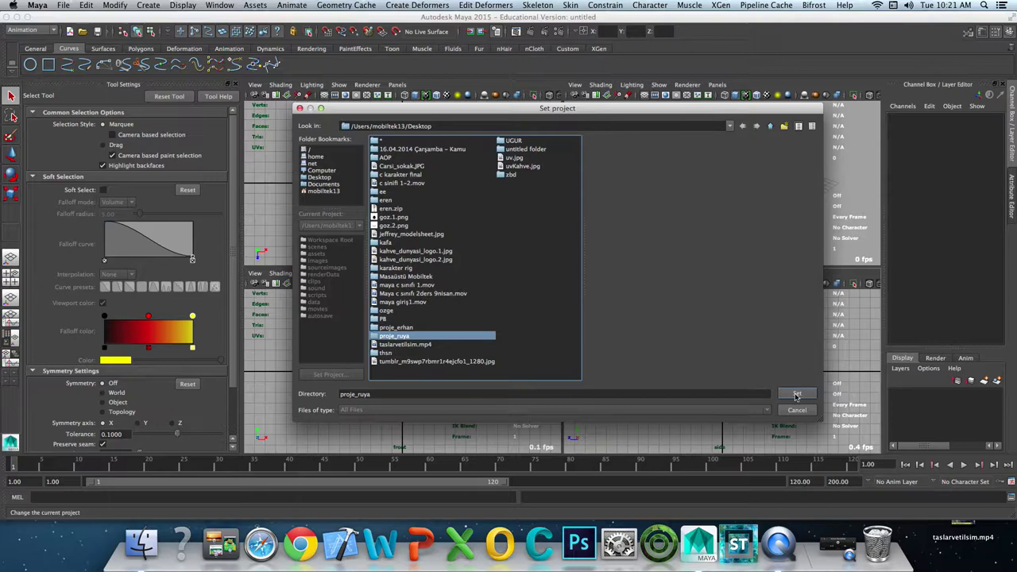
{"action": "left_click", "coordinate": [797, 393]}
{"action": "left_click", "coordinate": [574, 273]}
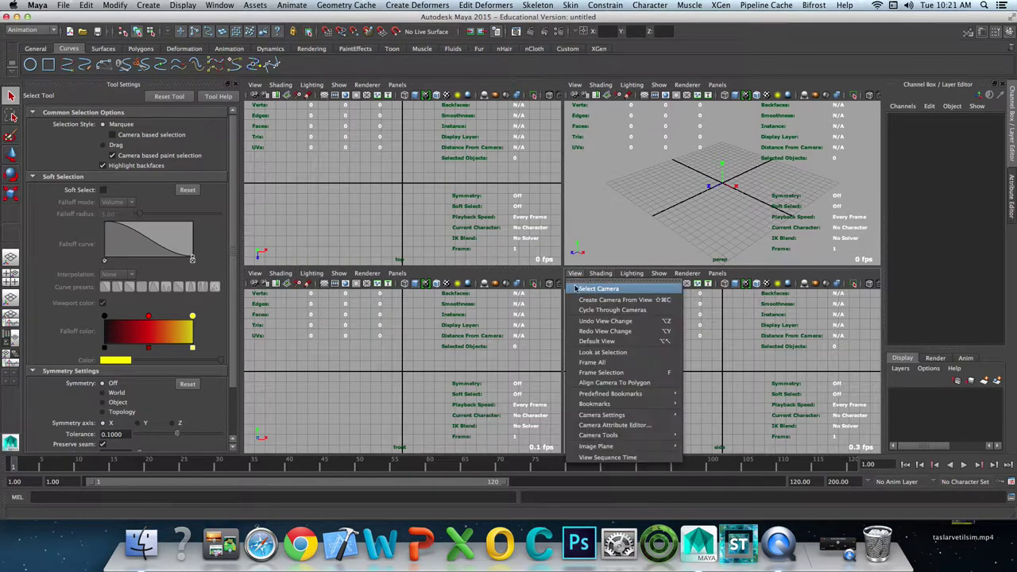
{"action": "mouse_move", "coordinate": [627, 445]}
{"action": "left_click", "coordinate": [696, 449]}
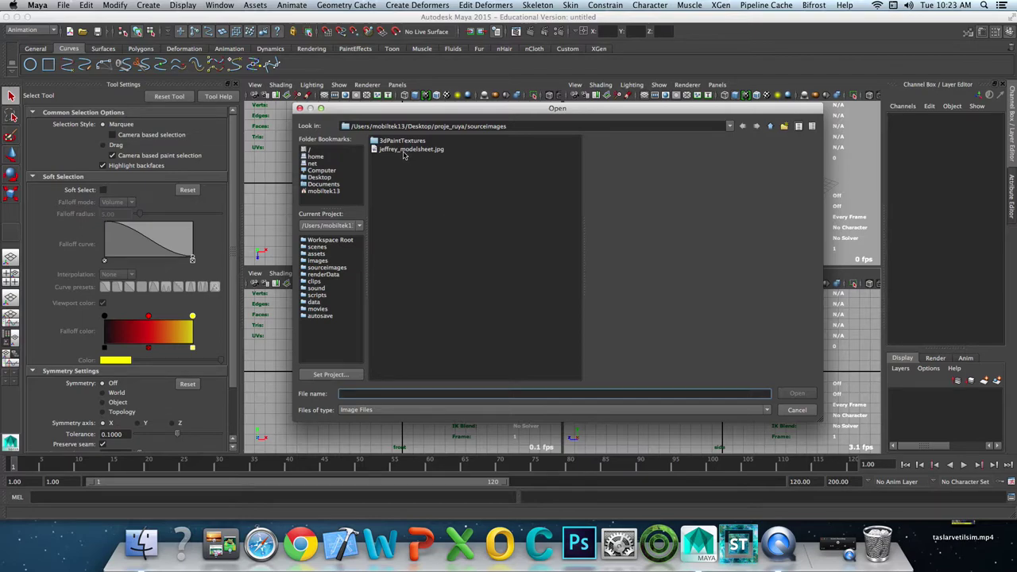
{"action": "left_click", "coordinate": [299, 108]}
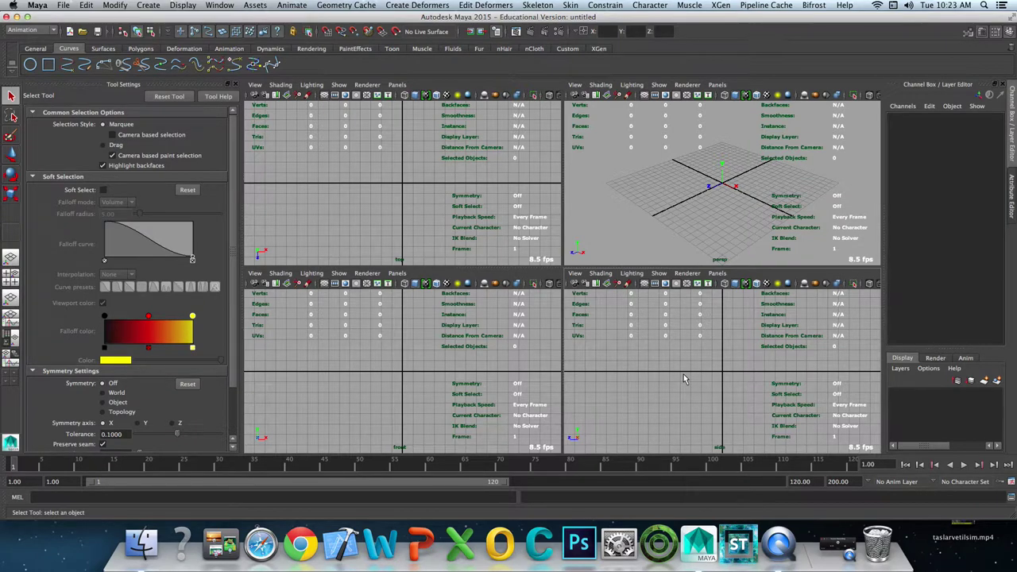
Step: Create a default polygon cube and frame it in a maximized perspective view
{"action": "left_click", "coordinate": [647, 159]}
{"action": "right_click", "coordinate": [712, 235]}
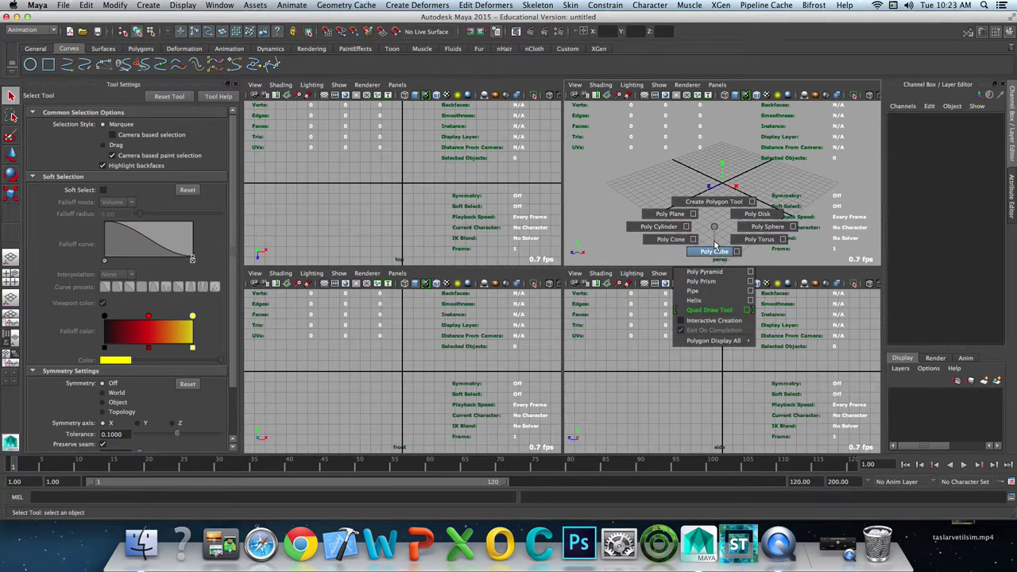
{"action": "key", "text": "f"}
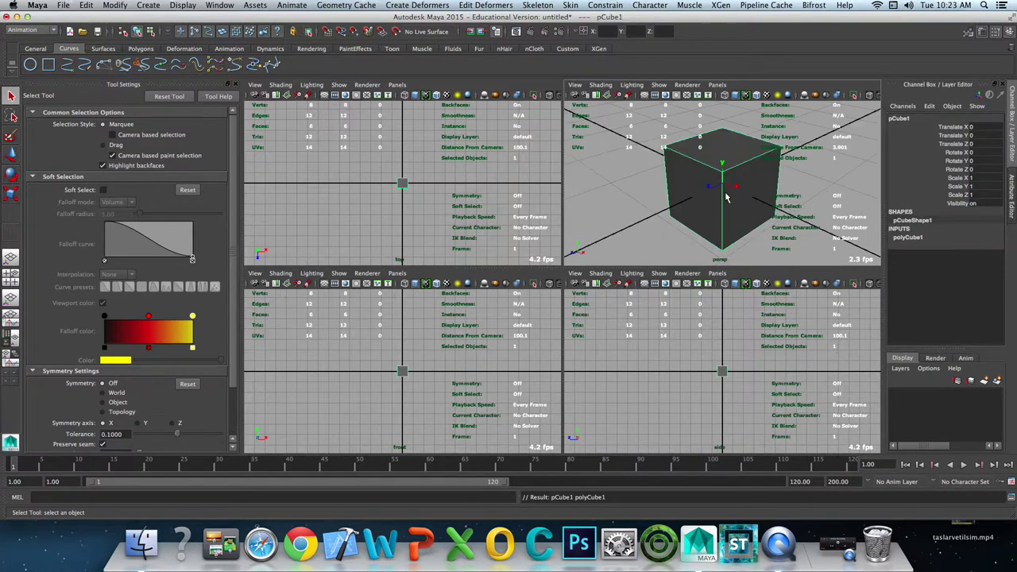
{"action": "key", "text": "space"}
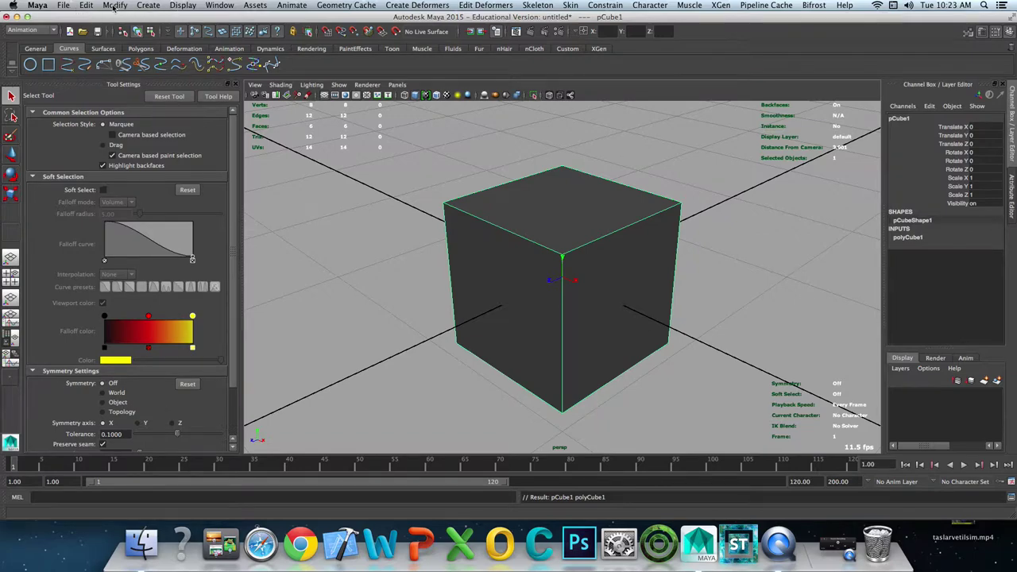
Step: Open the Export Selection options and dismiss them unchanged
{"action": "left_click", "coordinate": [67, 6]}
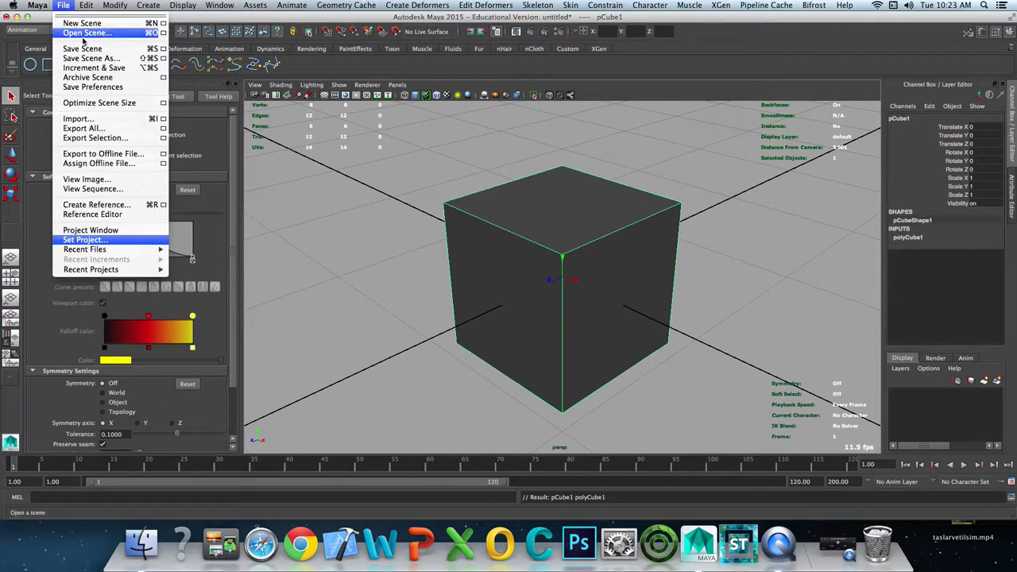
{"action": "left_click", "coordinate": [163, 139]}
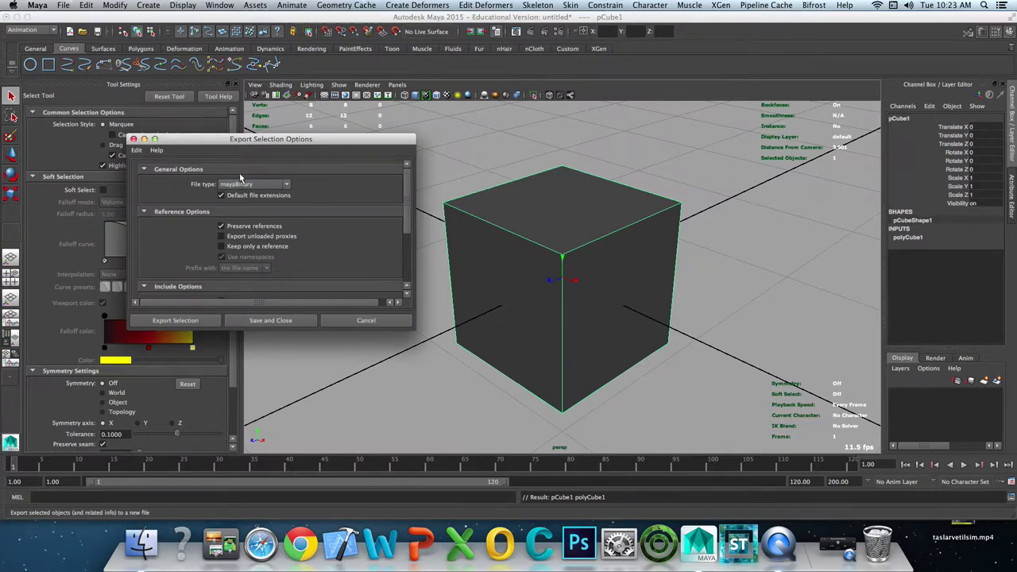
{"action": "left_click", "coordinate": [359, 320]}
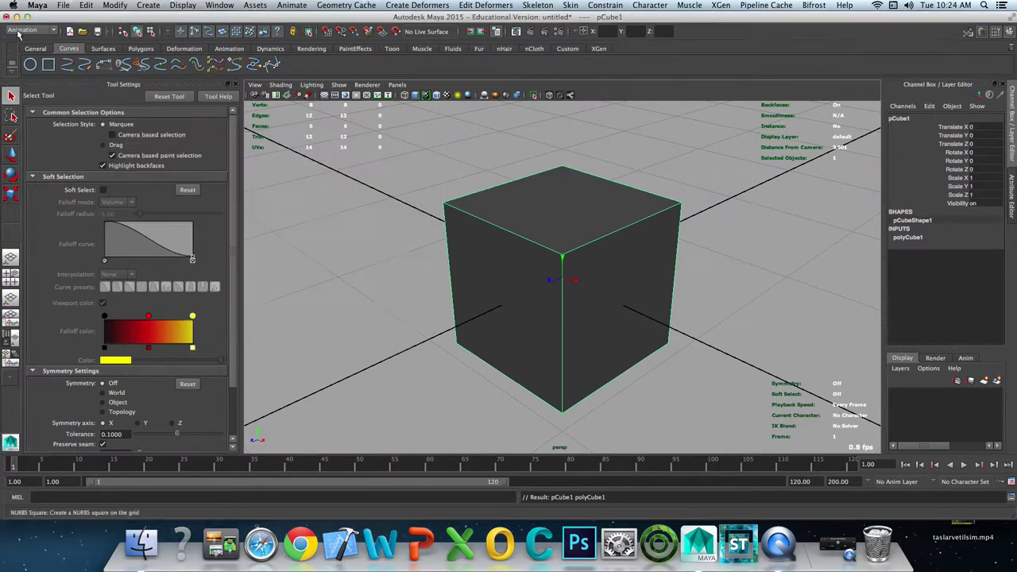
Step: Browse the Export Selection file formats, cancel without exporting, and deselect the cube
{"action": "left_click", "coordinate": [65, 7]}
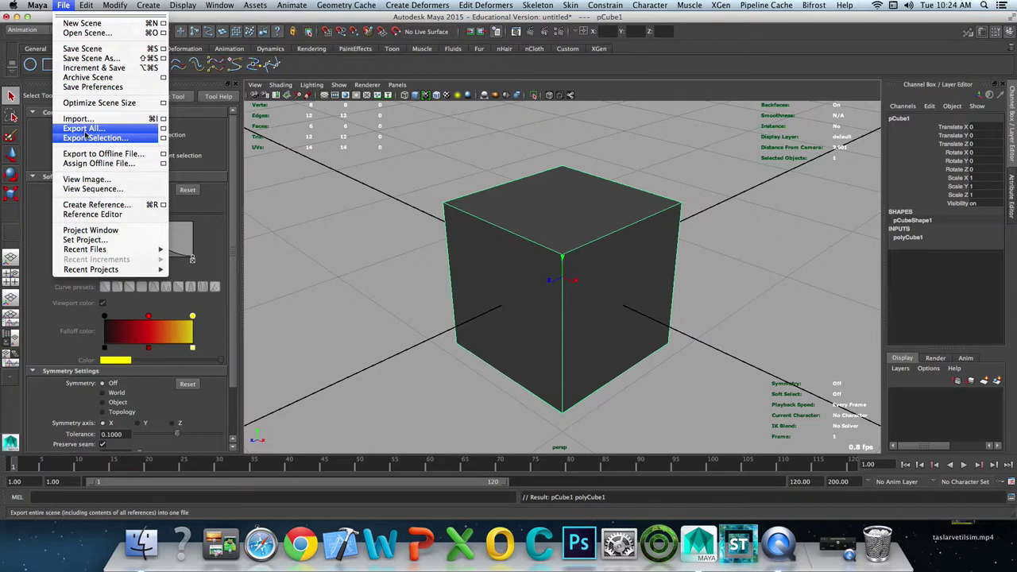
{"action": "left_click", "coordinate": [86, 139]}
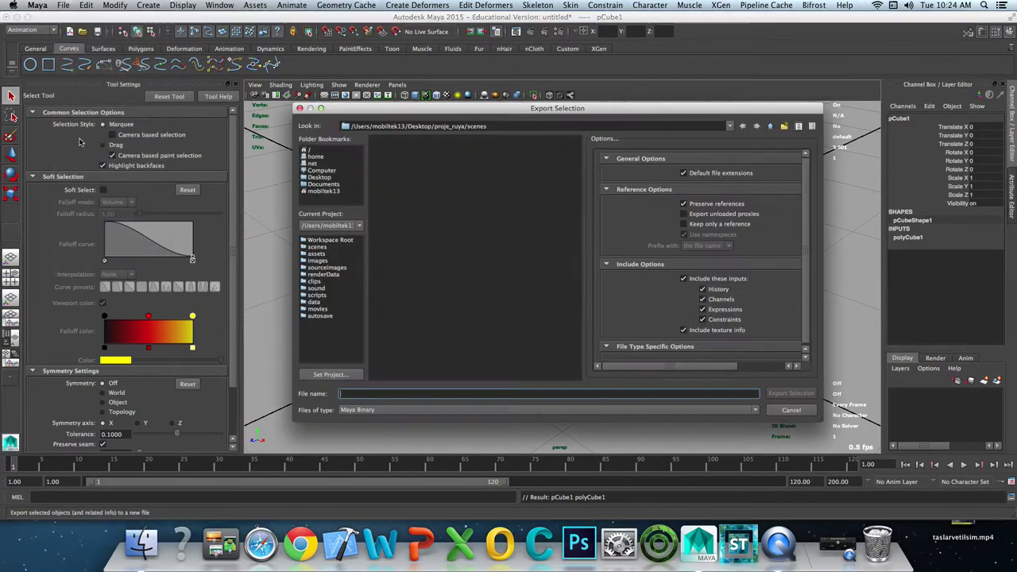
{"action": "left_click", "coordinate": [370, 411]}
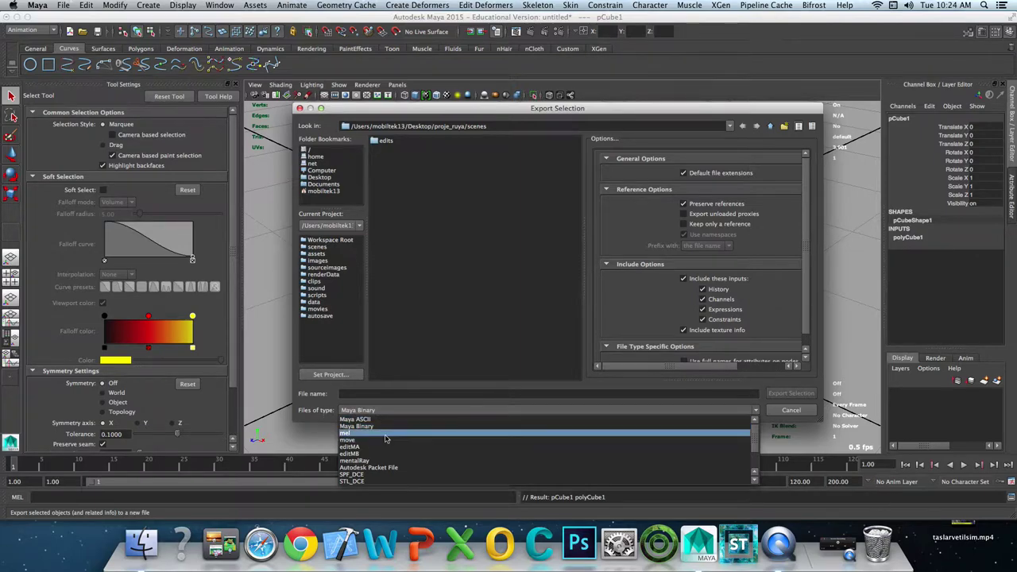
{"action": "scroll", "coordinate": [387, 441], "scroll_direction": "down", "scroll_amount": 3}
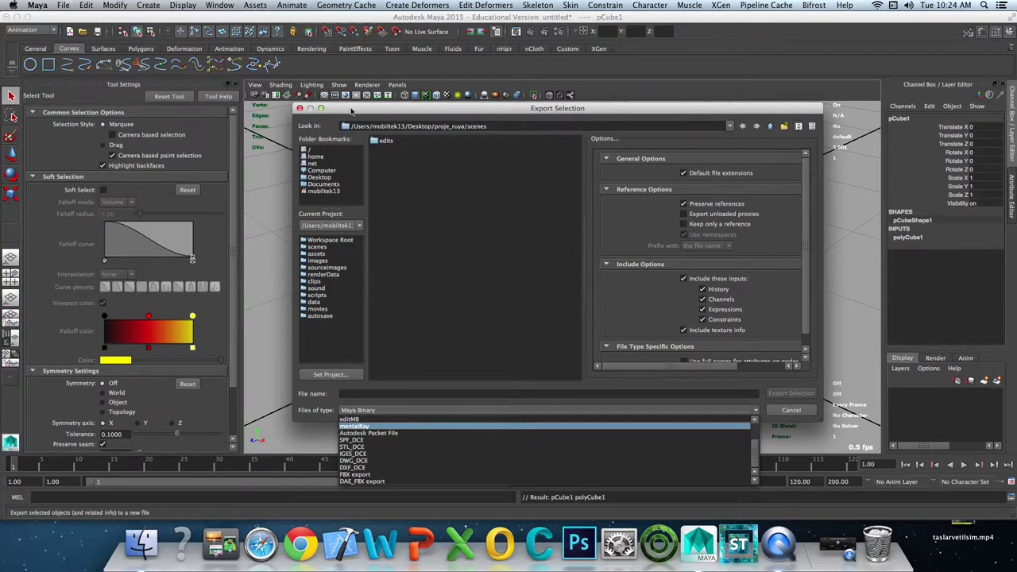
{"action": "key", "text": "Up"}
{"action": "left_click", "coordinate": [366, 119]}
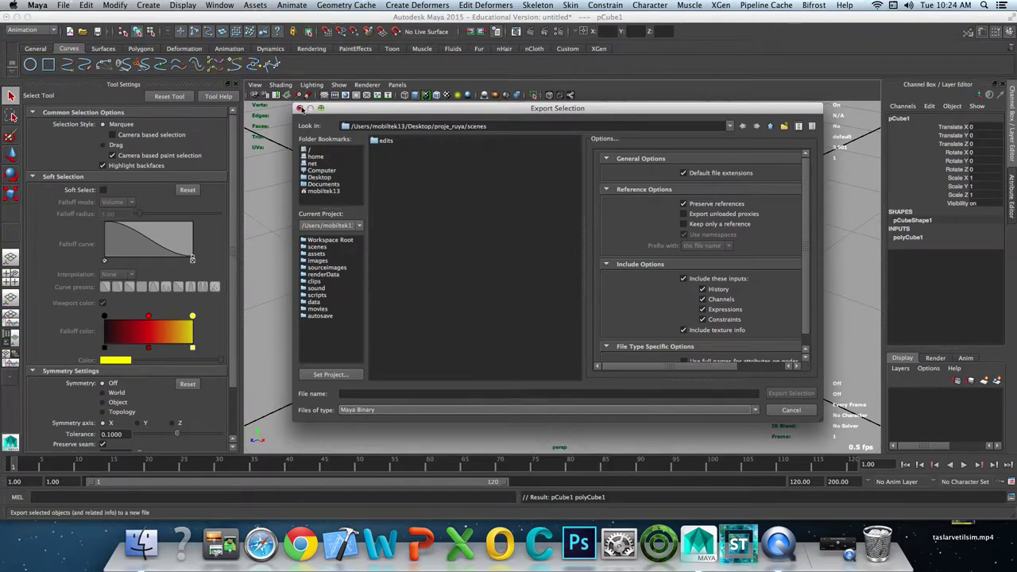
{"action": "left_click", "coordinate": [300, 108]}
{"action": "left_click", "coordinate": [399, 270]}
{"action": "left_click", "coordinate": [213, 6]}
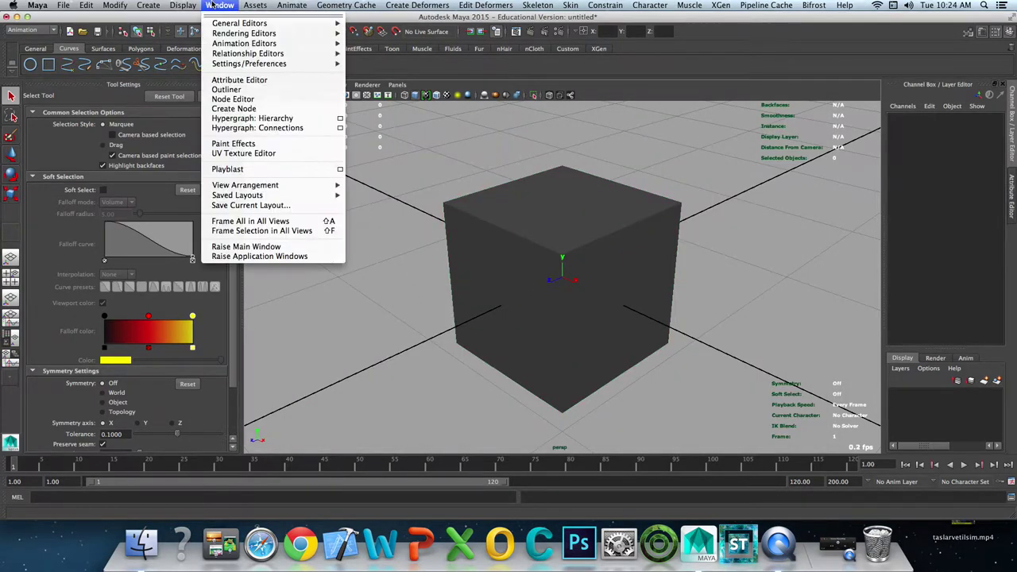
{"action": "mouse_move", "coordinate": [249, 63]}
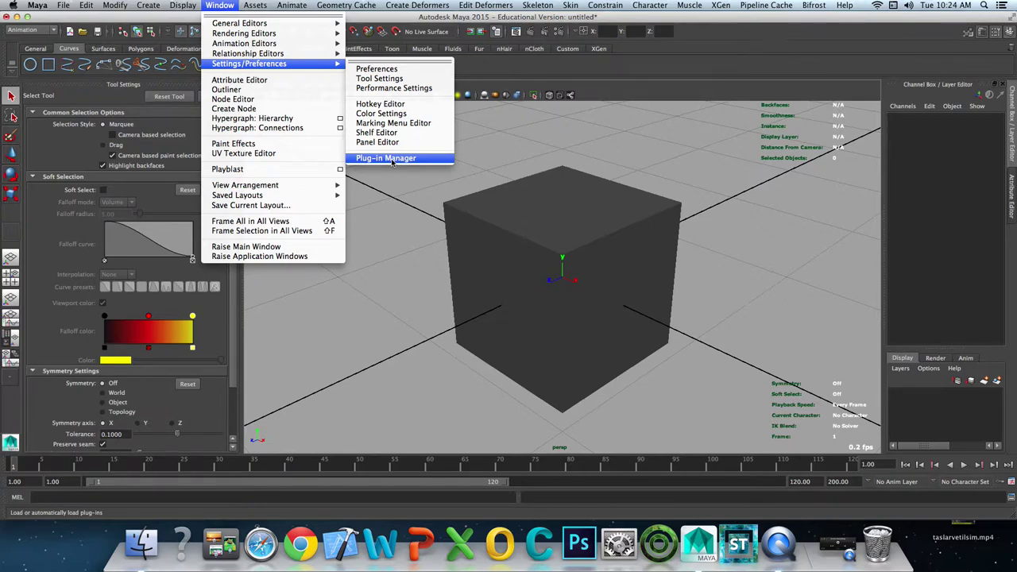
Step: Open the Plug-in Manager and scroll through the plug-in list
{"action": "left_click", "coordinate": [392, 159]}
{"action": "scroll", "coordinate": [405, 309], "scroll_direction": "down", "scroll_amount": 5}
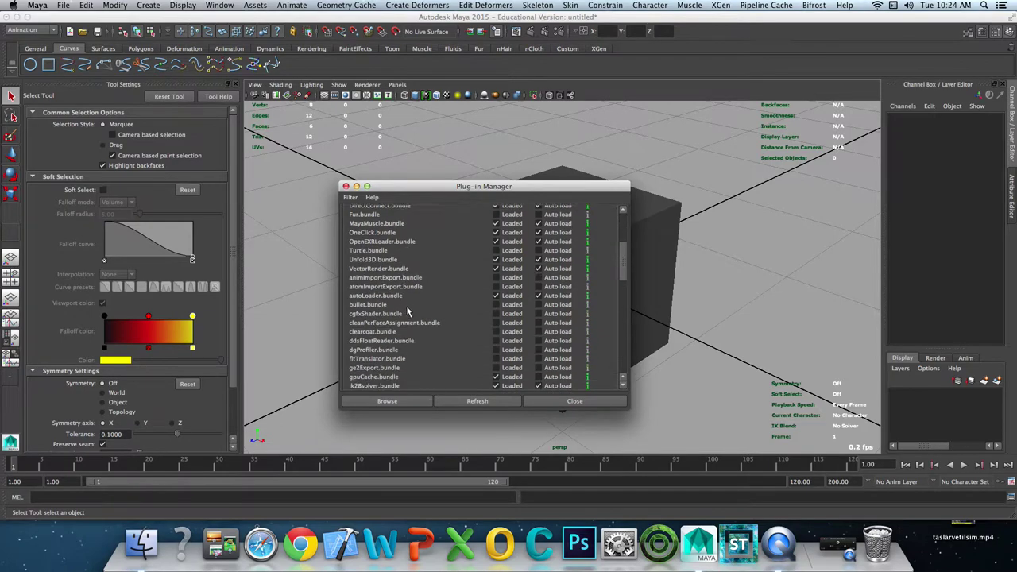
{"action": "scroll", "coordinate": [405, 310], "scroll_direction": "down", "scroll_amount": 5}
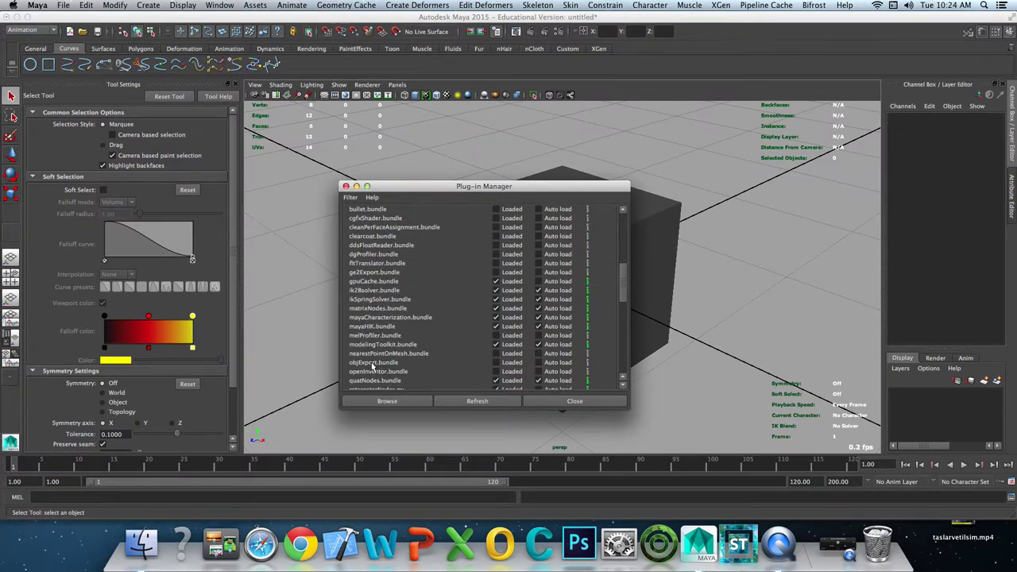
{"action": "scroll", "coordinate": [516, 250], "scroll_direction": "up", "scroll_amount": 10}
{"action": "scroll", "coordinate": [505, 250], "scroll_direction": "down", "scroll_amount": 10}
{"action": "scroll", "coordinate": [499, 259], "scroll_direction": "down", "scroll_amount": 5}
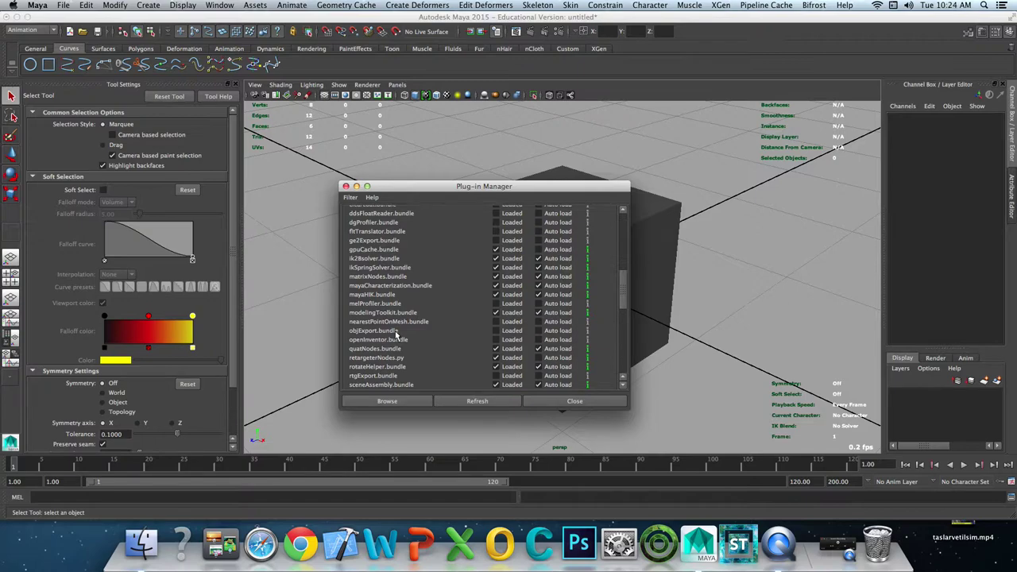
Step: Enlarge the Plug-in Manager, tick Loaded and Auto load for objExport.bundle, and close it
{"action": "left_click", "coordinate": [224, 6]}
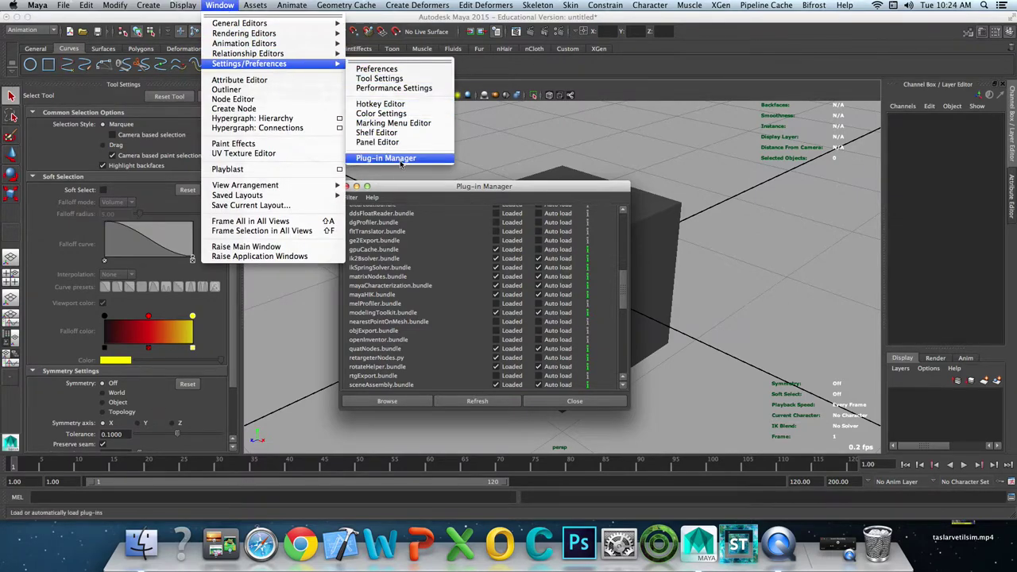
{"action": "left_click", "coordinate": [385, 158]}
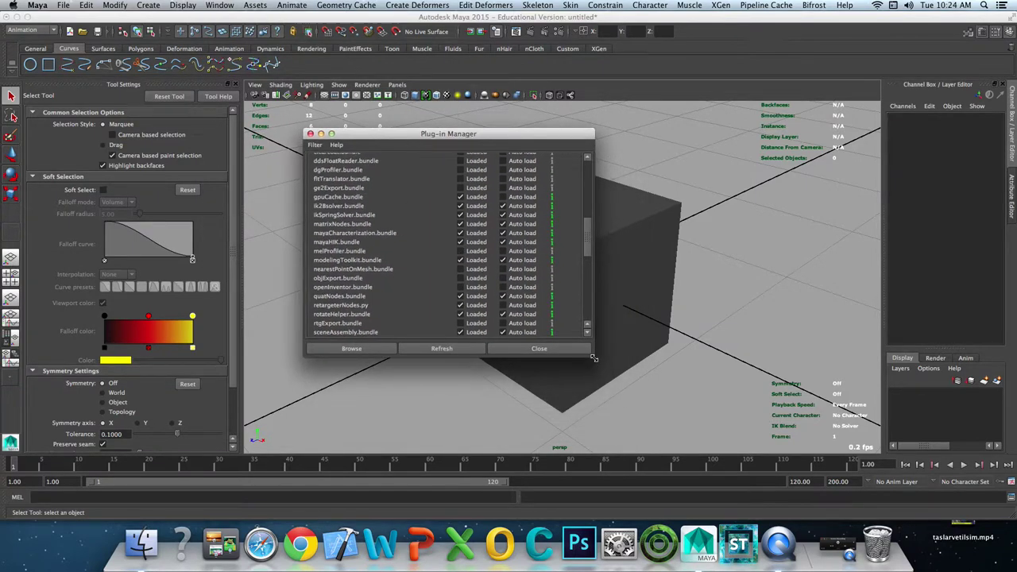
{"action": "left_click_drag", "start_coordinate": [590, 364], "coordinate": [666, 420]}
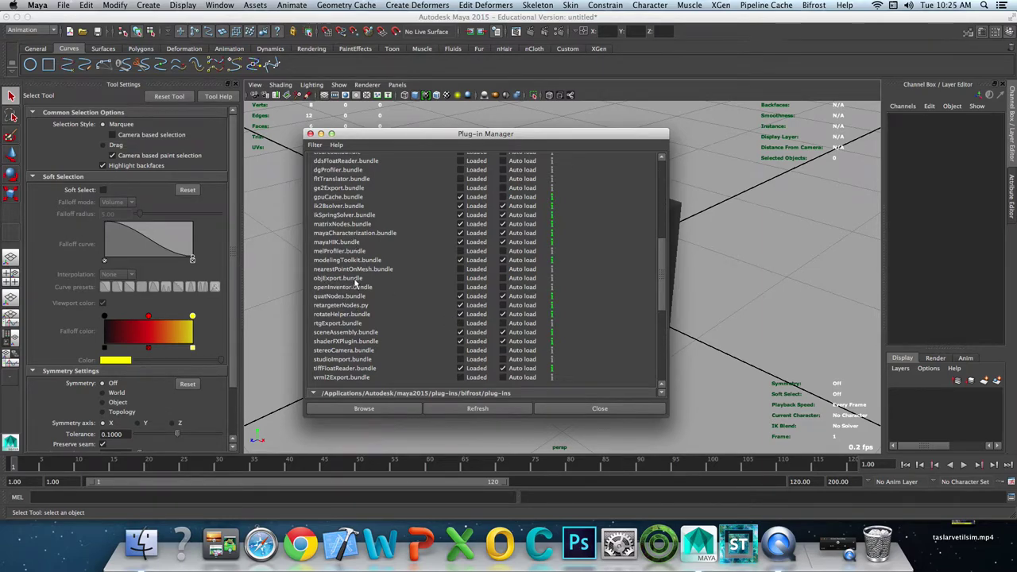
{"action": "left_click", "coordinate": [460, 280]}
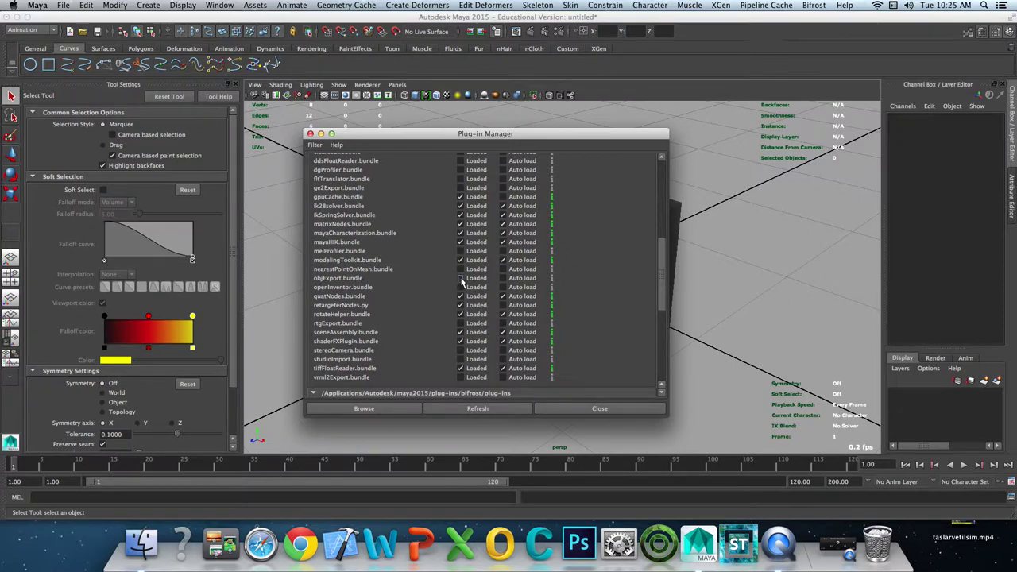
{"action": "left_click", "coordinate": [502, 279]}
{"action": "left_click", "coordinate": [568, 410]}
Step: Select the cube, set Export Selection's file type to OBJexport, then cancel without exporting
{"action": "left_click", "coordinate": [586, 302]}
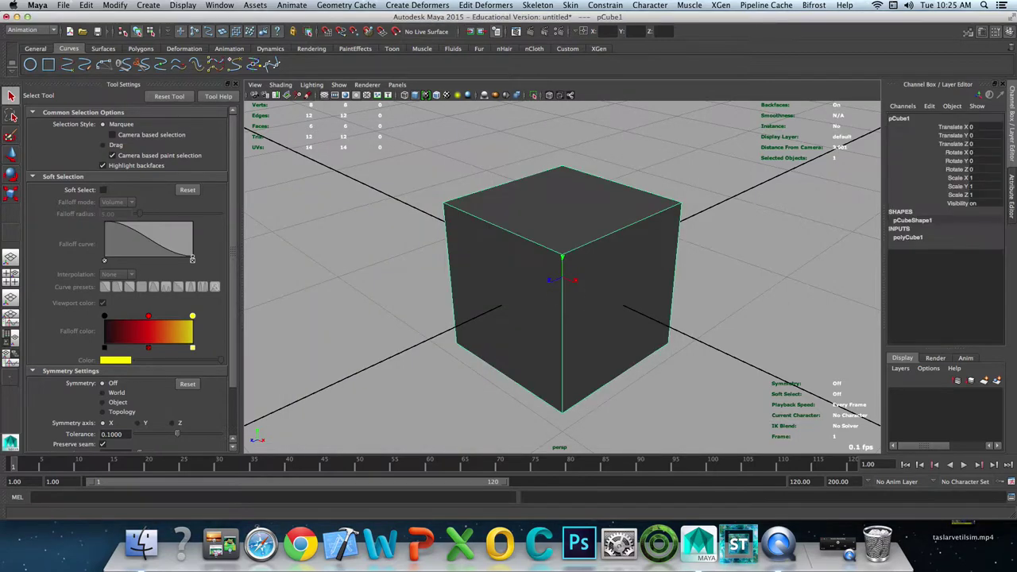
{"action": "left_click", "coordinate": [63, 5]}
{"action": "left_click", "coordinate": [128, 139]}
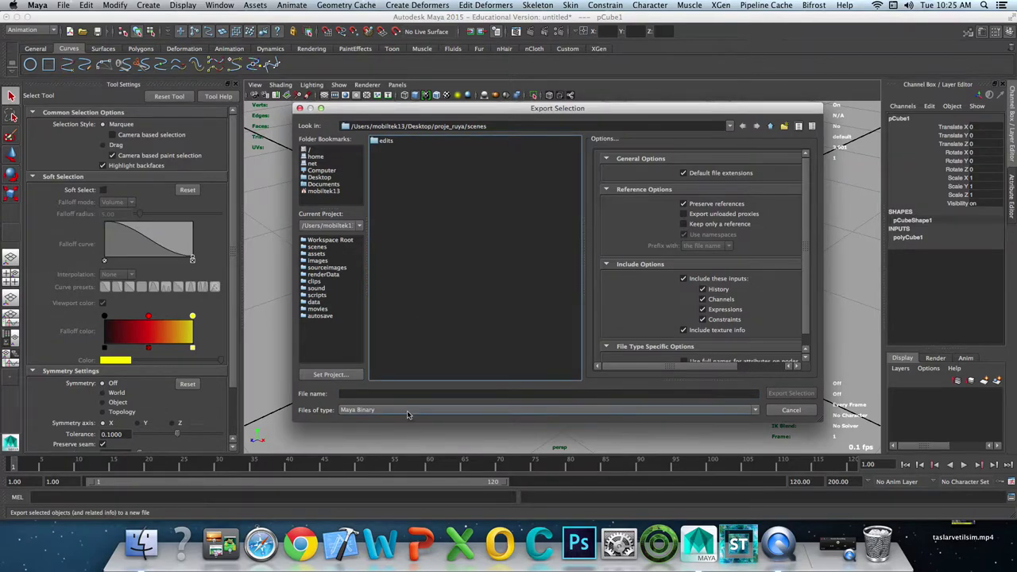
{"action": "left_click", "coordinate": [407, 414]}
{"action": "left_click", "coordinate": [379, 474]}
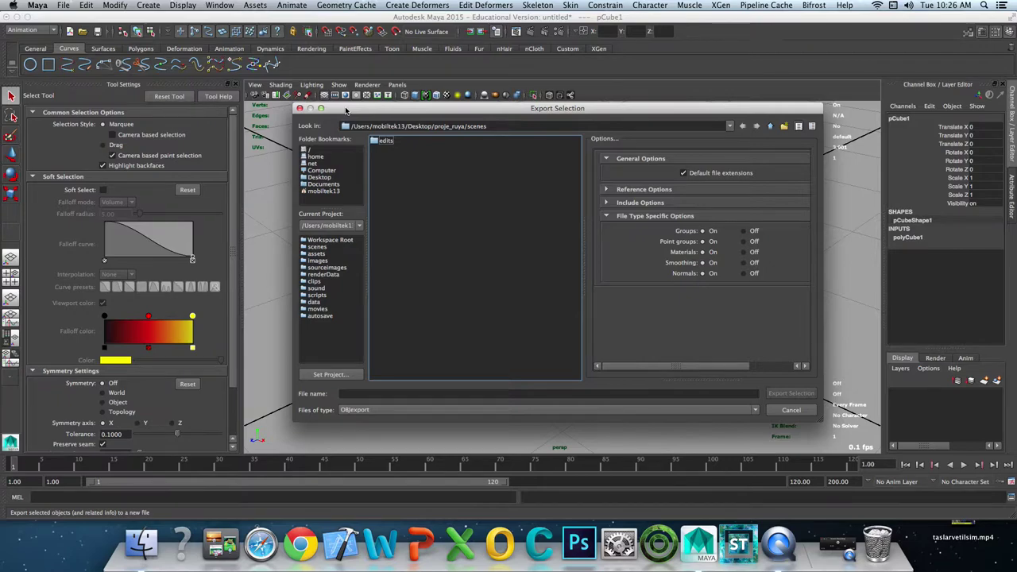
{"action": "left_click", "coordinate": [300, 108]}
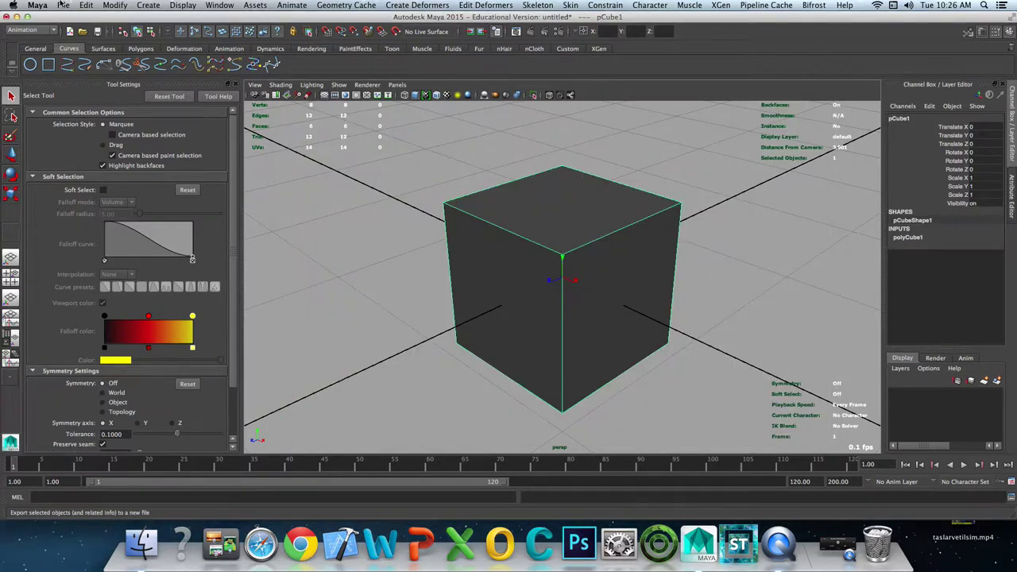
{"action": "left_click", "coordinate": [63, 5]}
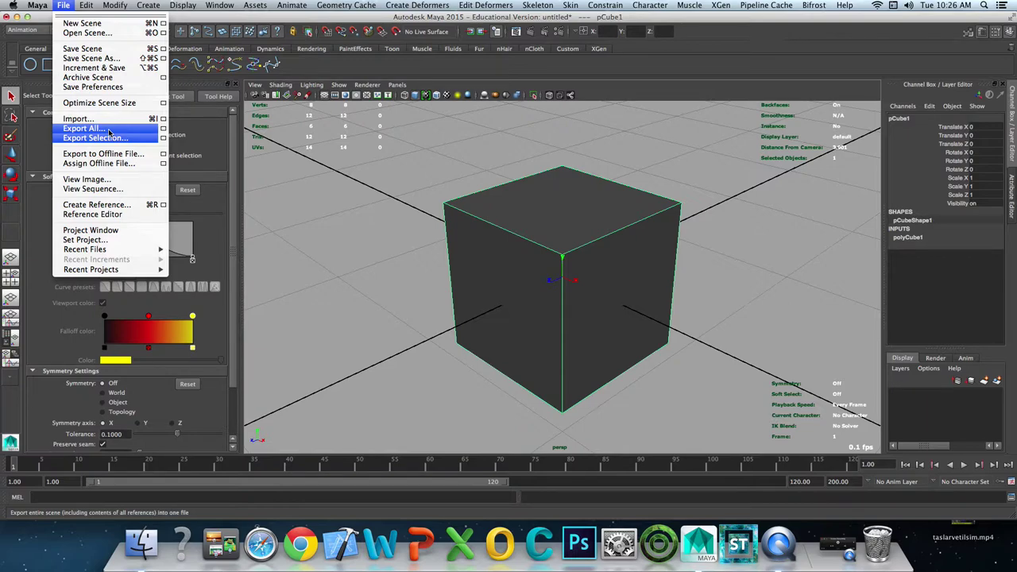
{"action": "left_click", "coordinate": [184, 141]}
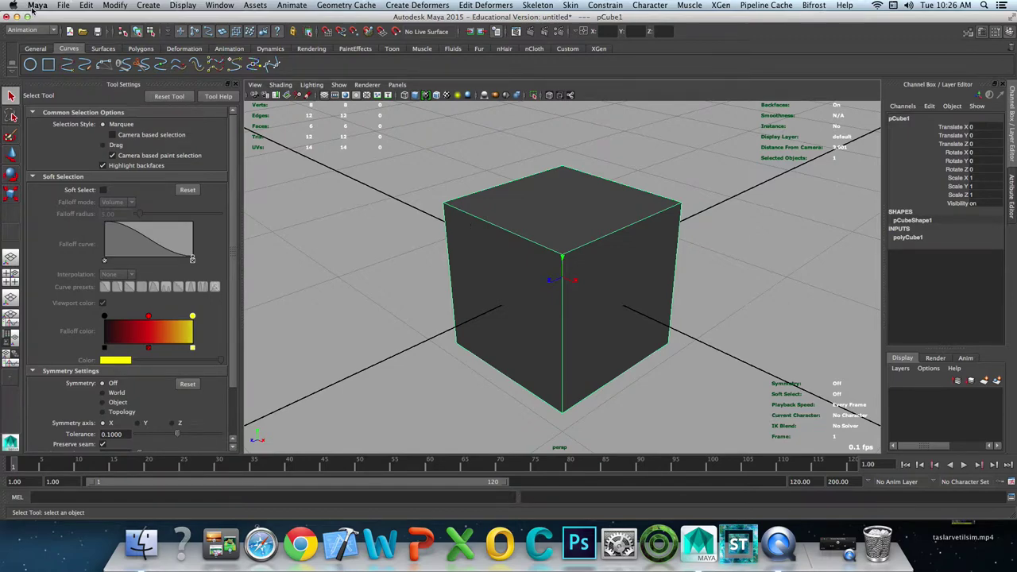
{"action": "left_click", "coordinate": [63, 5]}
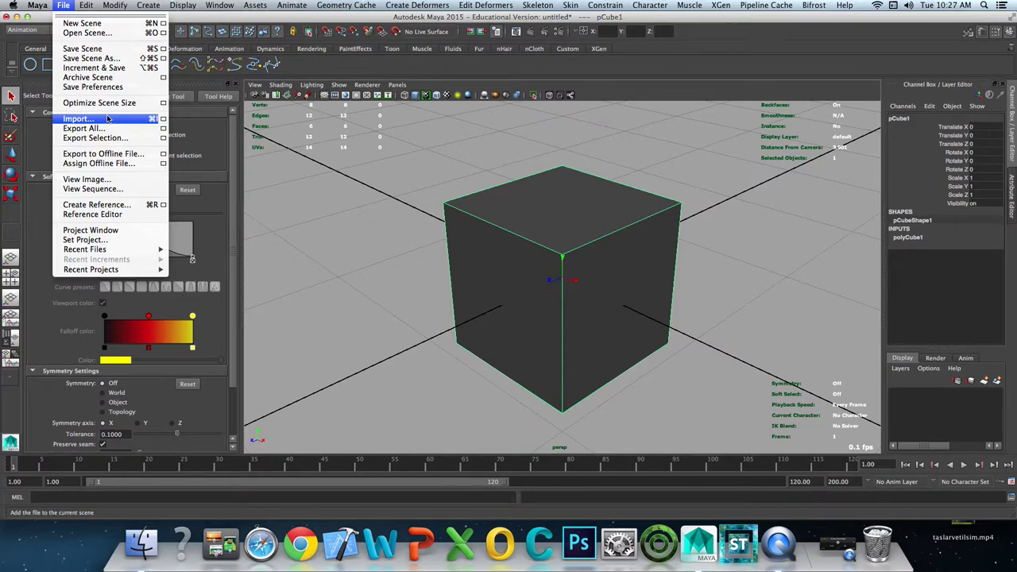
{"action": "left_click", "coordinate": [312, 22]}
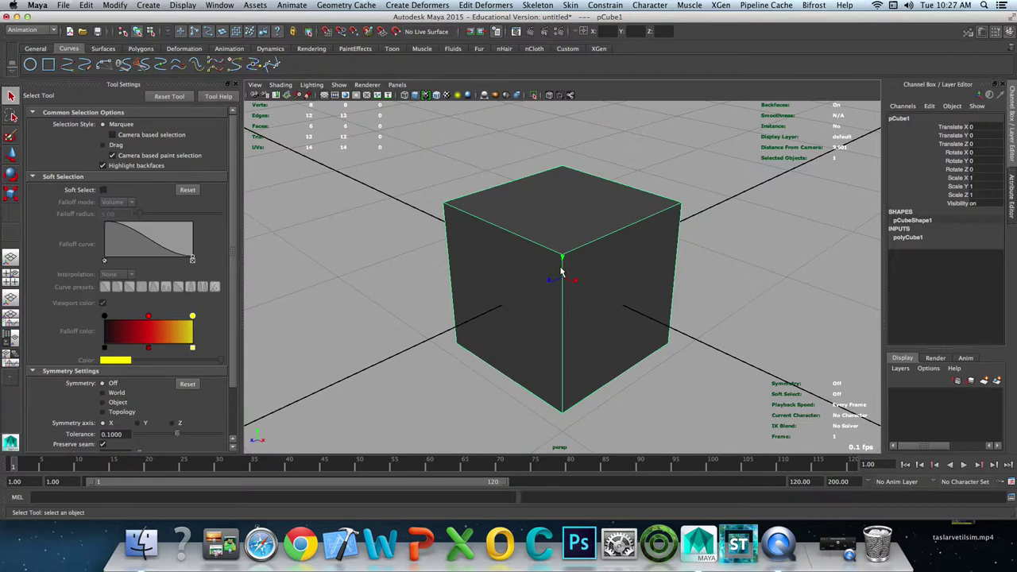
{"action": "left_click_drag", "start_coordinate": [399, 181], "coordinate": [517, 270]}
Step: Delete the cube and set Documents/maya/projects/default as the current project
{"action": "key", "text": "Delete"}
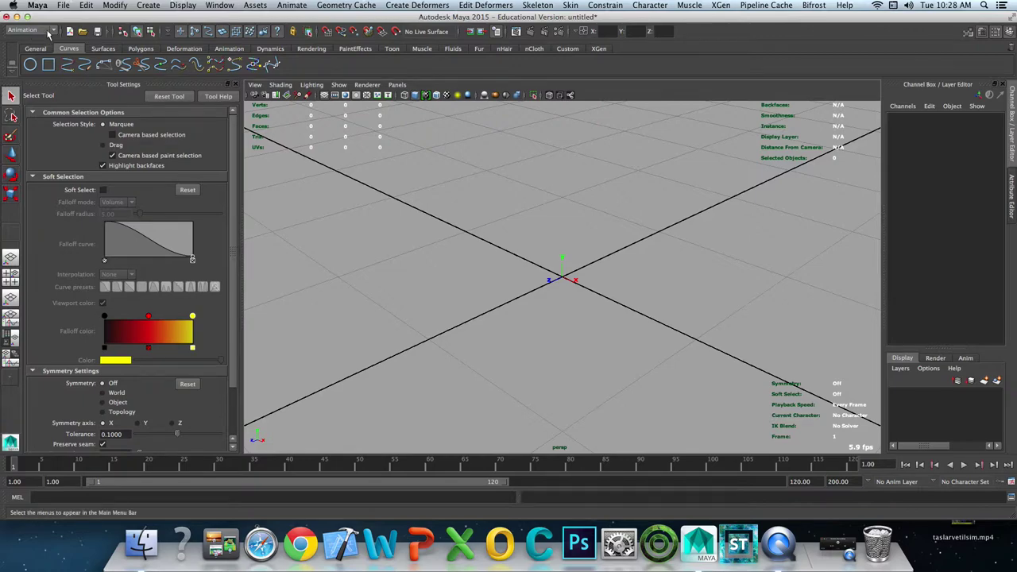
{"action": "left_click", "coordinate": [63, 5]}
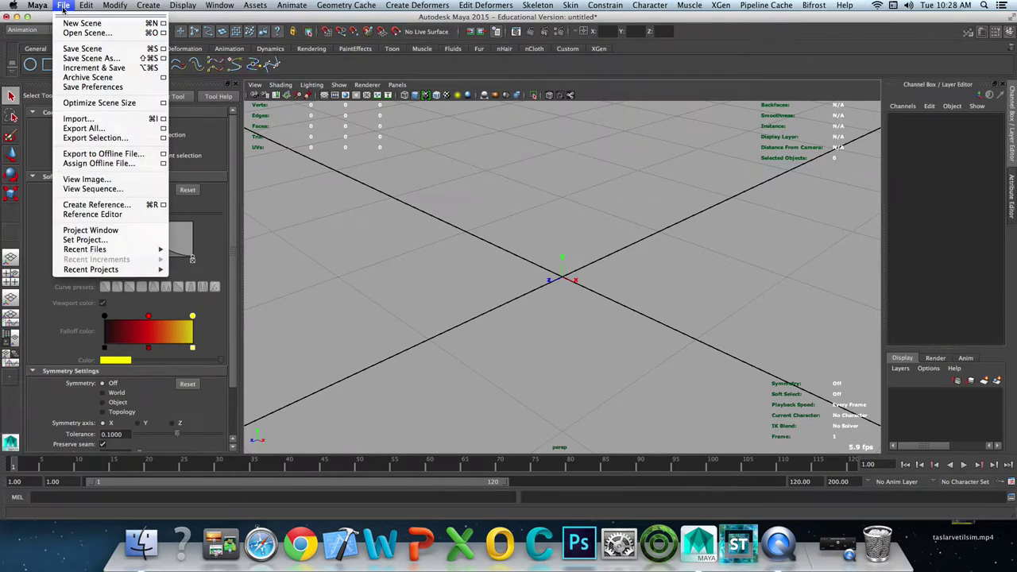
{"action": "left_click", "coordinate": [84, 239]}
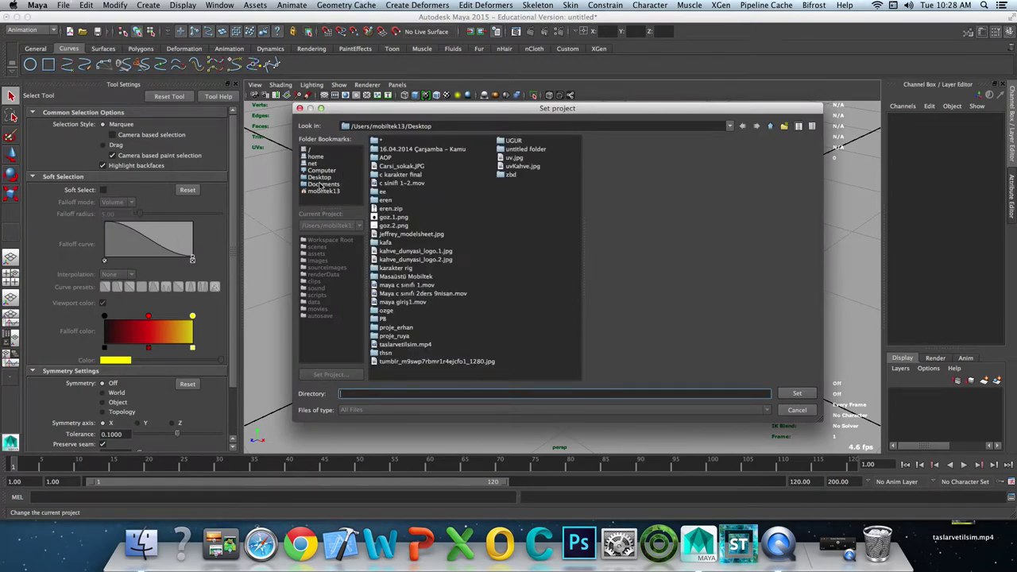
{"action": "left_click", "coordinate": [322, 183]}
{"action": "double_click", "coordinate": [386, 183]}
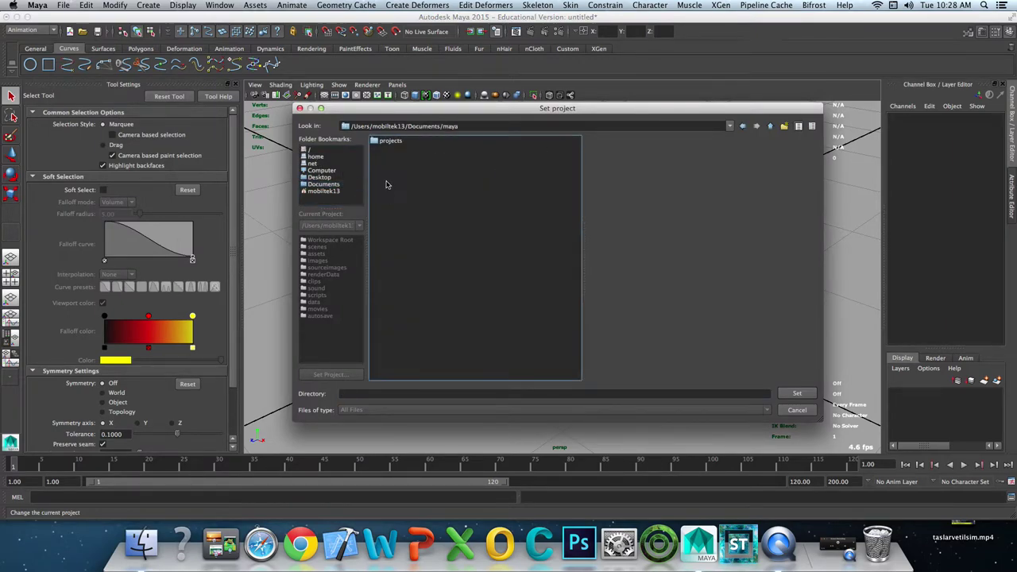
{"action": "left_click", "coordinate": [386, 141]}
{"action": "double_click", "coordinate": [385, 142]}
{"action": "left_click", "coordinate": [387, 143]}
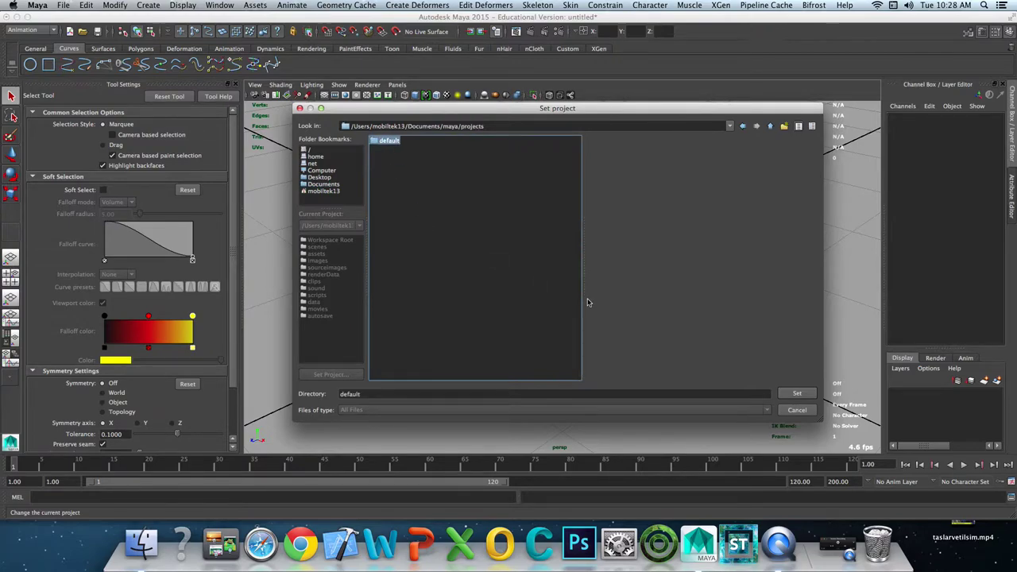
{"action": "left_click", "coordinate": [806, 396]}
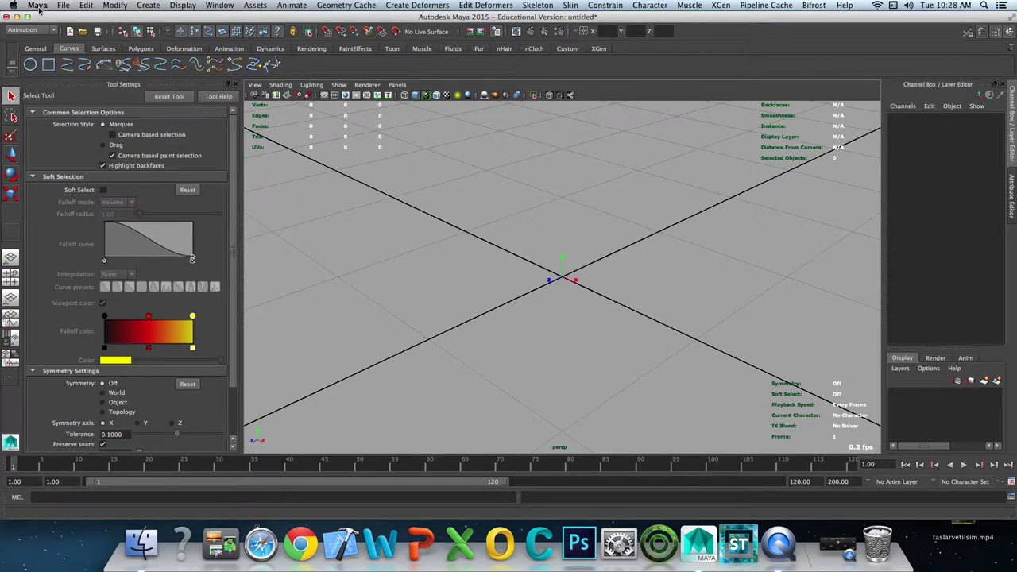
Step: Open jeffrey_model_cGrp_wip_02.mb, discarding the untitled scene's changes
{"action": "left_click", "coordinate": [63, 6]}
{"action": "left_click", "coordinate": [71, 33]}
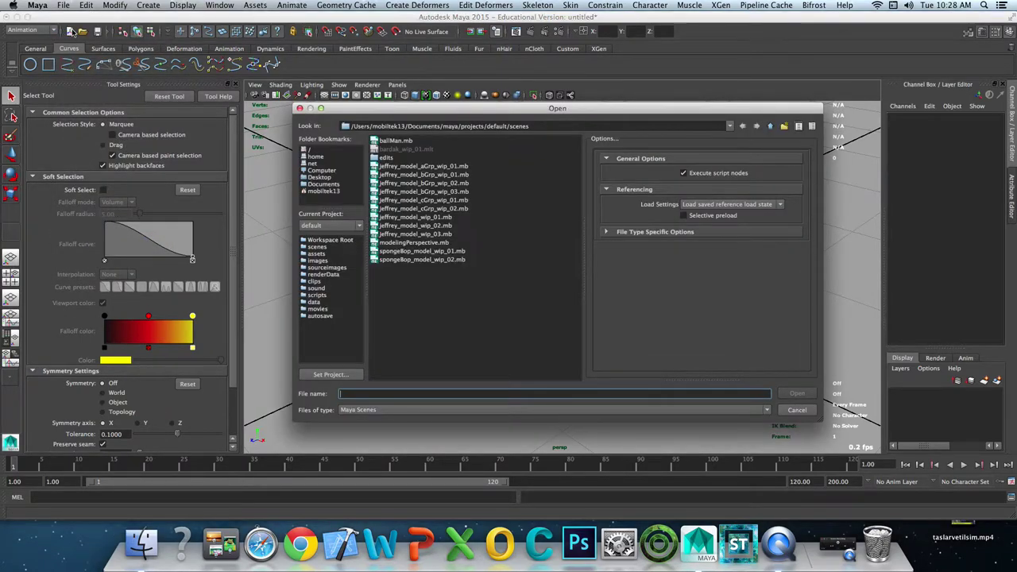
{"action": "left_click", "coordinate": [485, 302]}
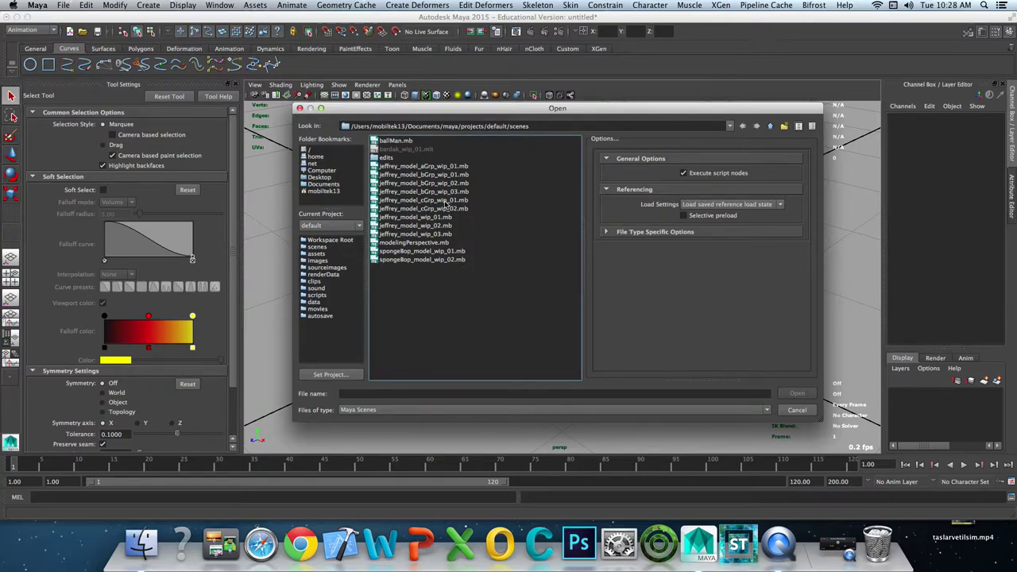
{"action": "left_click", "coordinate": [440, 209]}
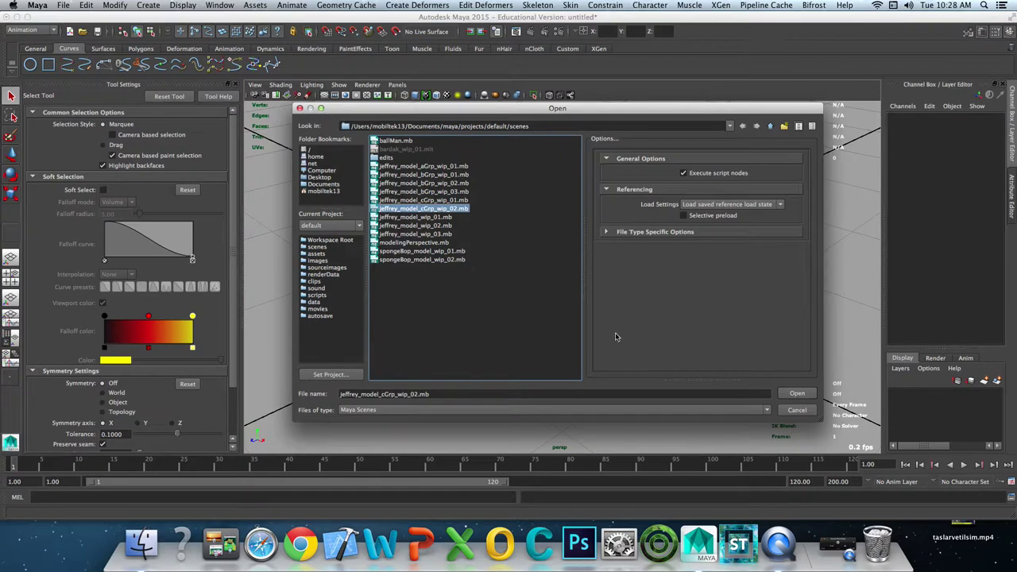
{"action": "left_click", "coordinate": [797, 393]}
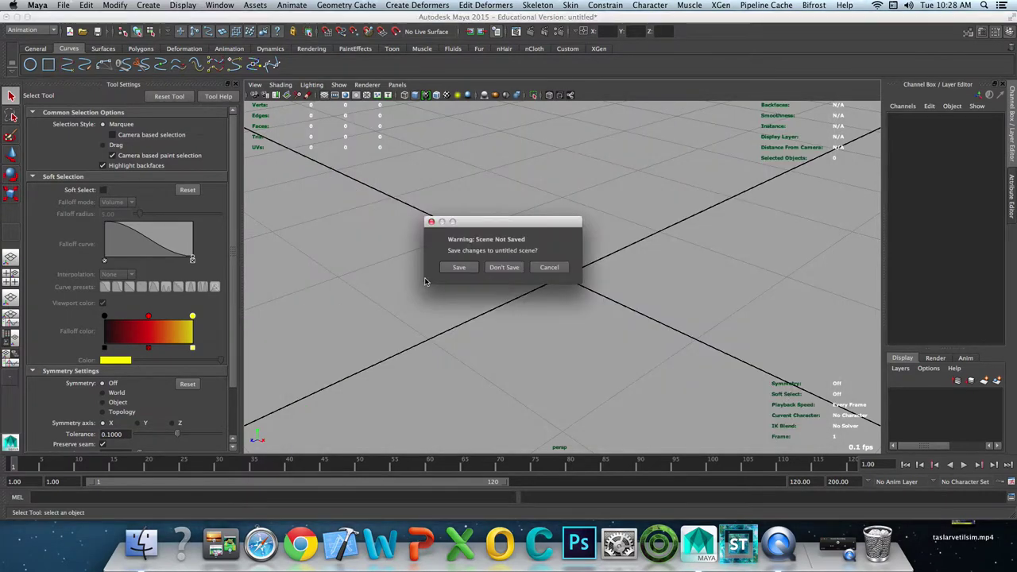
{"action": "left_click", "coordinate": [501, 267]}
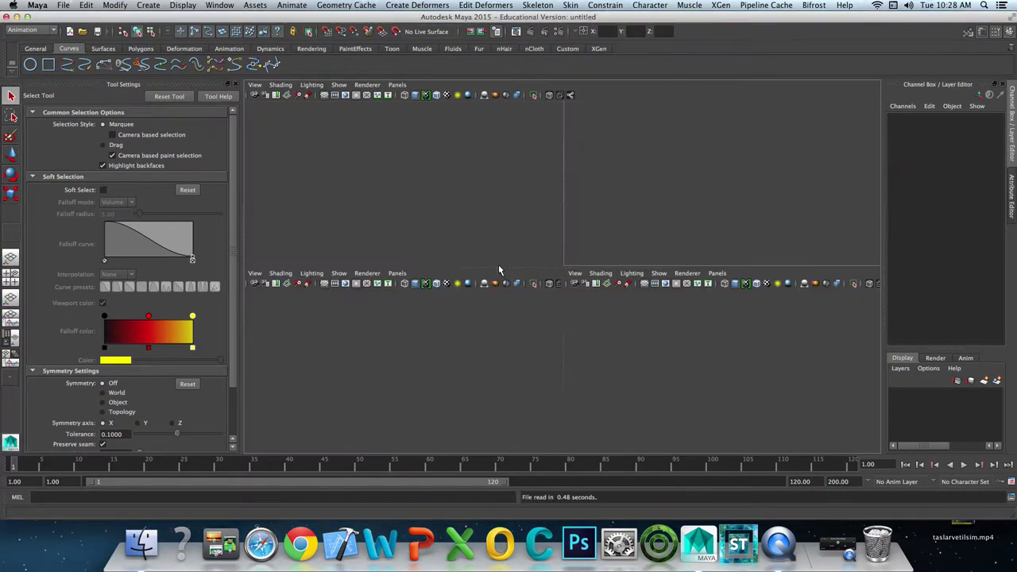
Step: Select the torso model and orbit the view to see it from the side
{"action": "left_click", "coordinate": [503, 295]}
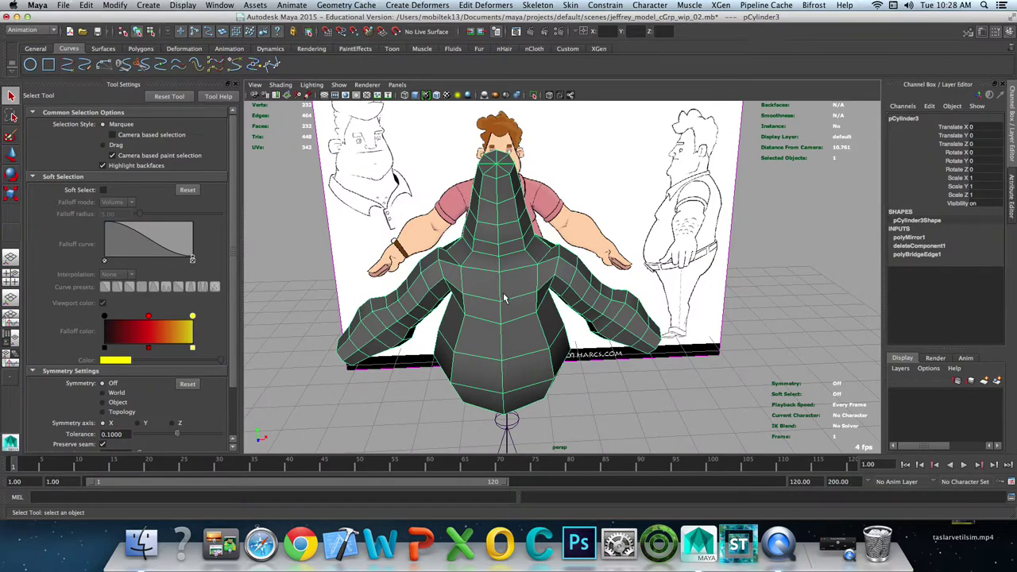
{"action": "mouse_move", "coordinate": [504, 297]}
{"action": "left_mouse_down", "text": "alt"}
{"action": "mouse_move", "coordinate": [486, 267]}
{"action": "mouse_move", "coordinate": [511, 250]}
{"action": "mouse_move", "coordinate": [517, 268]}
{"action": "left_mouse_up", "text": "alt"}
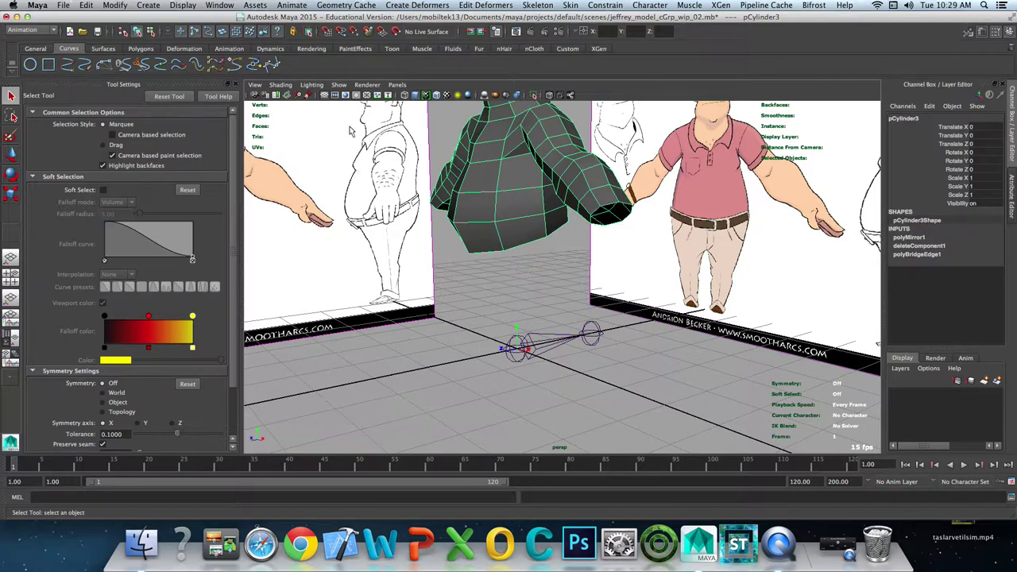
{"action": "left_click", "coordinate": [64, 7]}
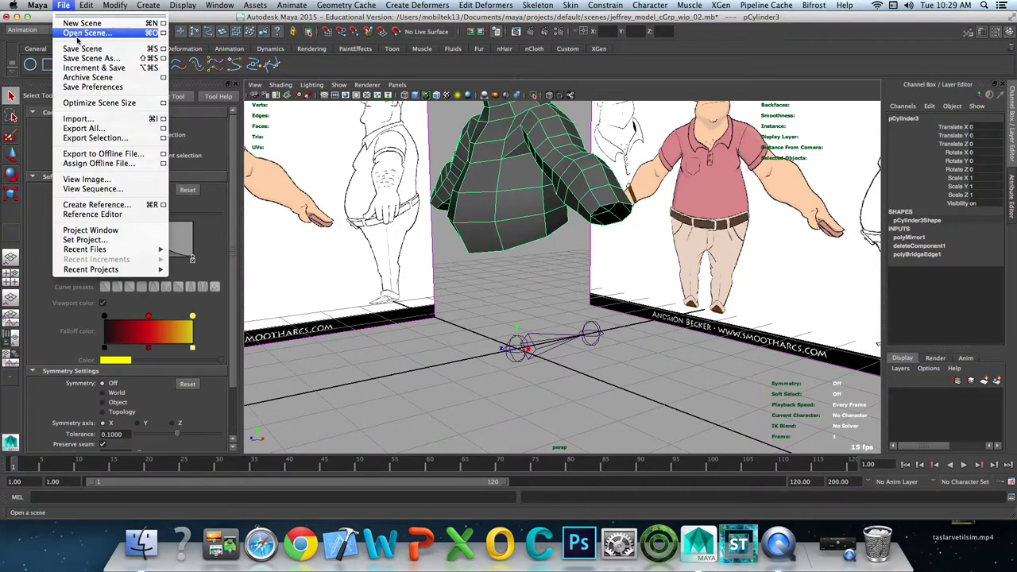
Step: Open jeffrey_model_bGrp_wip_03.mb, discarding the current scene's changes
{"action": "left_click", "coordinate": [80, 36]}
{"action": "left_click", "coordinate": [425, 337]}
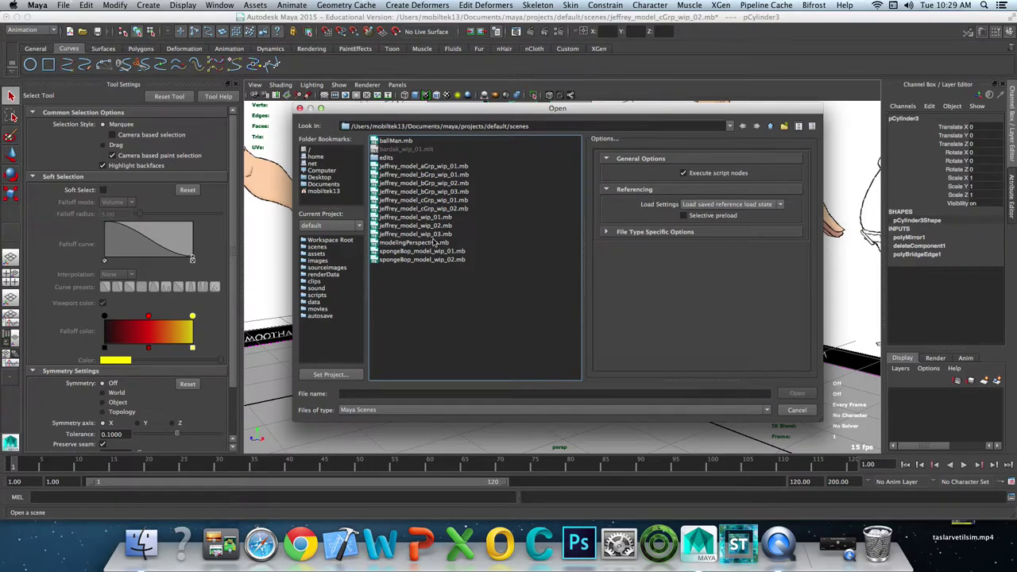
{"action": "left_click", "coordinate": [430, 199]}
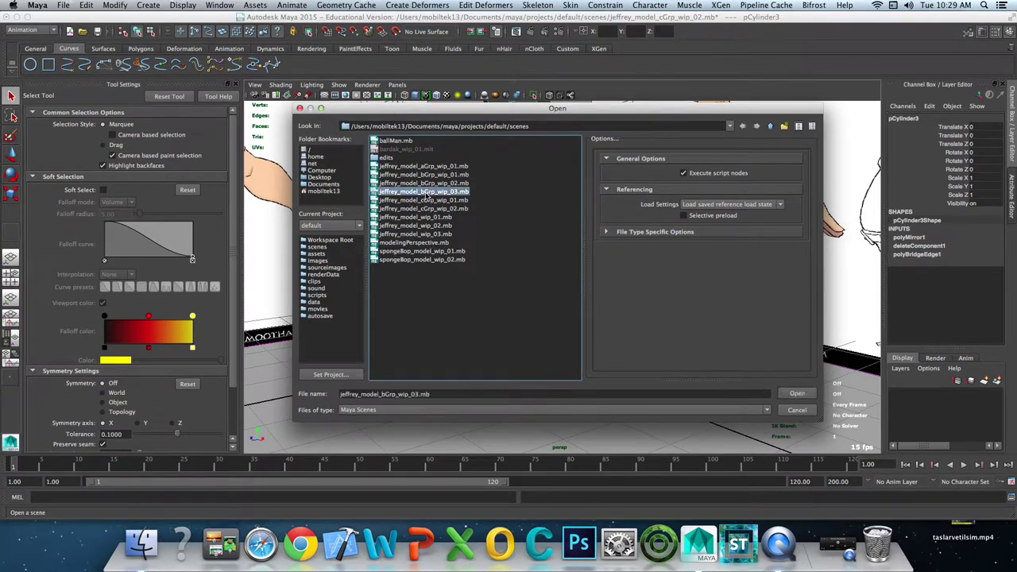
{"action": "left_click", "coordinate": [797, 393]}
{"action": "left_click", "coordinate": [503, 271]}
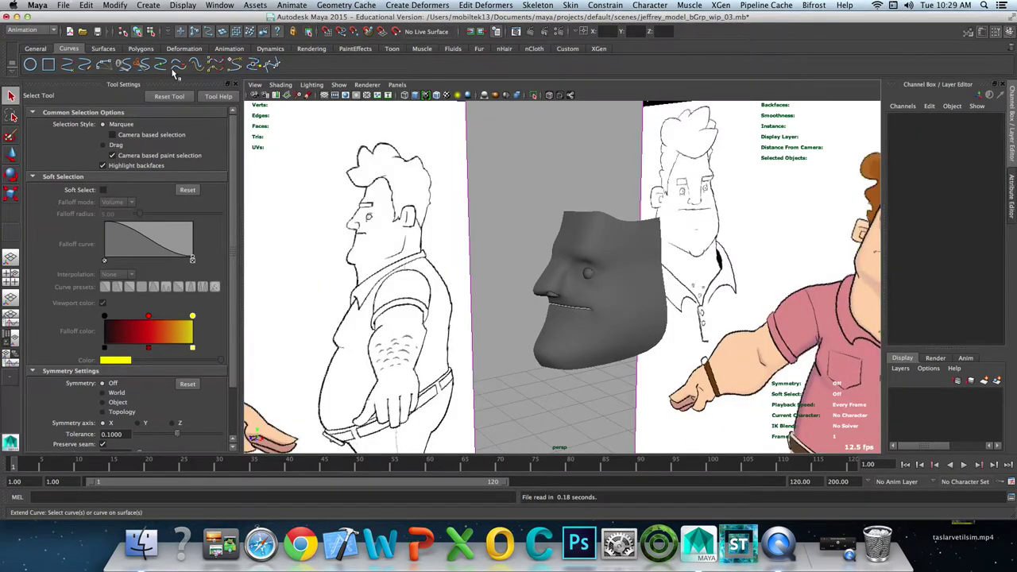
Step: Cancel a second Open Scene, frame the whole scene, and orbit around the selected trouser-leg mesh
{"action": "left_click", "coordinate": [63, 5]}
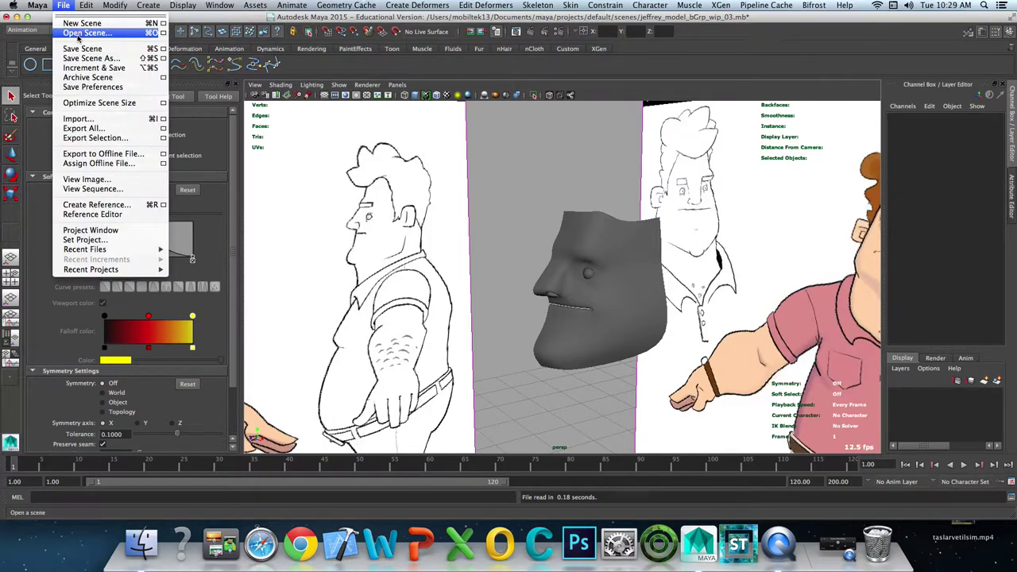
{"action": "left_click", "coordinate": [75, 34]}
{"action": "left_click", "coordinate": [797, 412]}
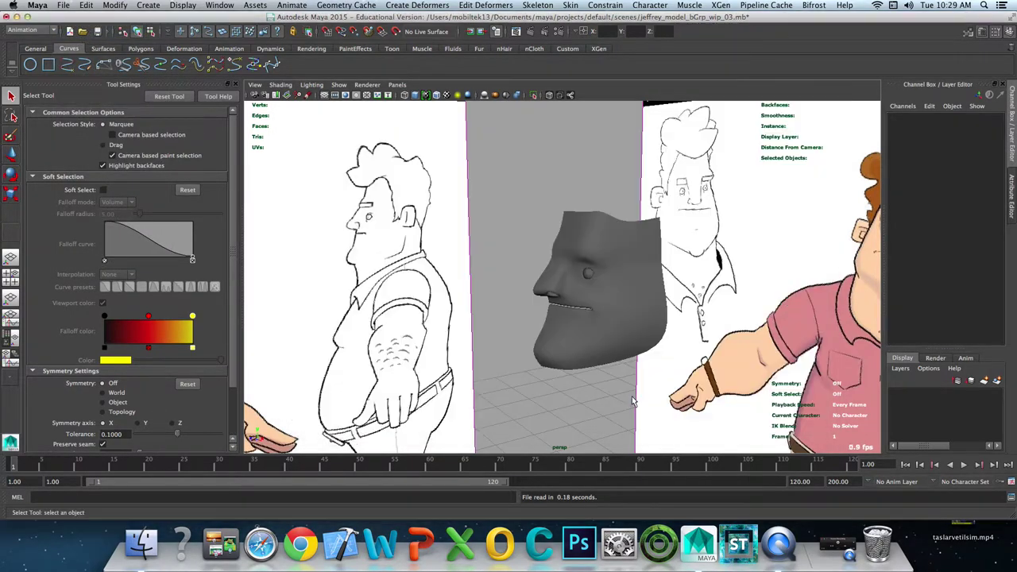
{"action": "scroll", "coordinate": [543, 302], "scroll_direction": "down", "scroll_amount": 3}
{"action": "key", "text": "a"}
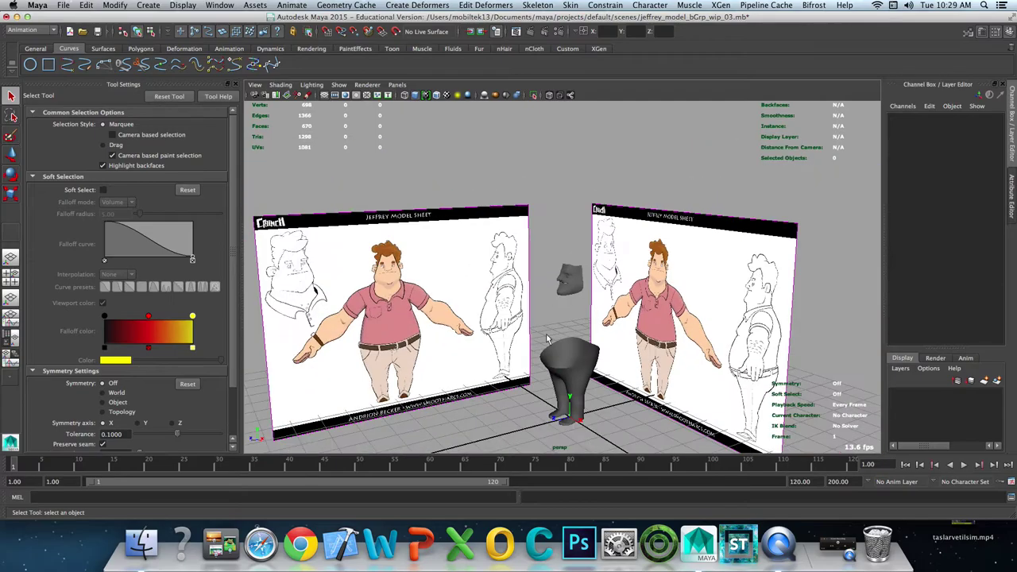
{"action": "left_click_drag", "start_coordinate": [542, 301], "coordinate": [548, 341], "text": "alt"}
{"action": "scroll", "coordinate": [550, 356], "scroll_direction": "up", "scroll_amount": 2}
{"action": "left_click", "coordinate": [554, 334]}
{"action": "left_click_drag", "start_coordinate": [555, 333], "coordinate": [545, 366], "text": "alt"}
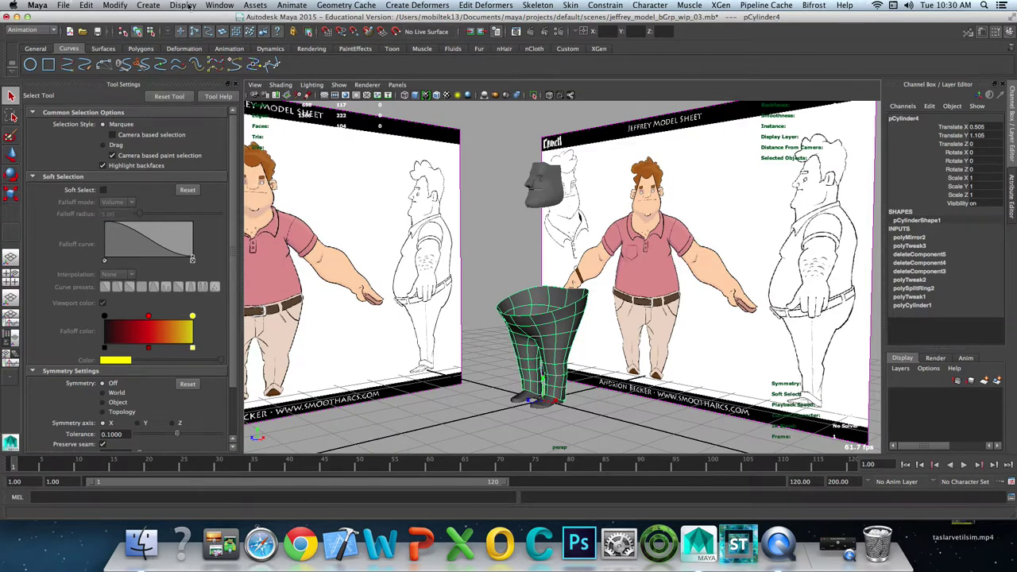
{"action": "left_click", "coordinate": [216, 6]}
Step: In the Outliner, unhide pCylinder3 with Shift+H, reselect it, and orbit around the character
{"action": "left_click", "coordinate": [227, 89]}
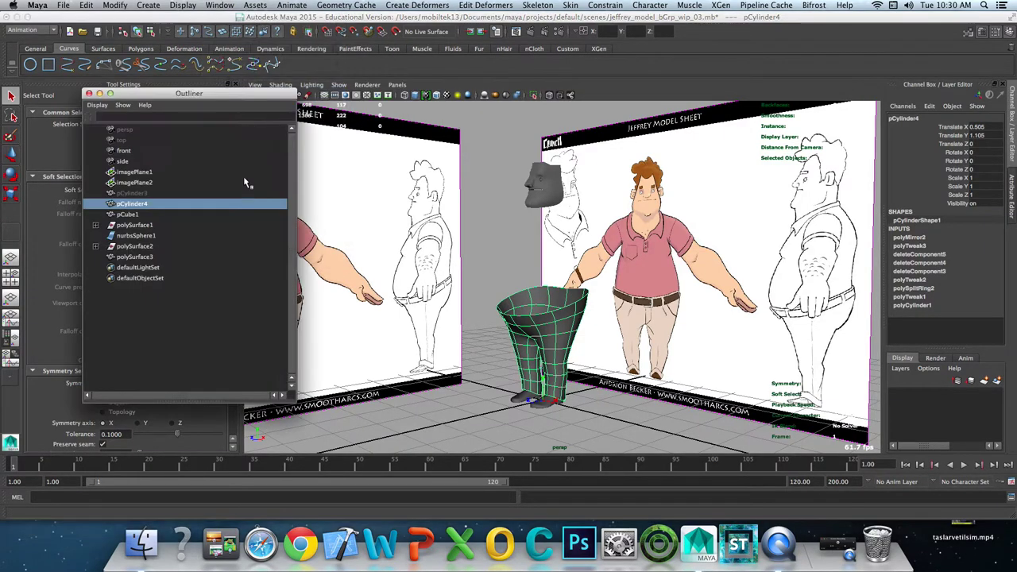
{"action": "left_click", "coordinate": [130, 194]}
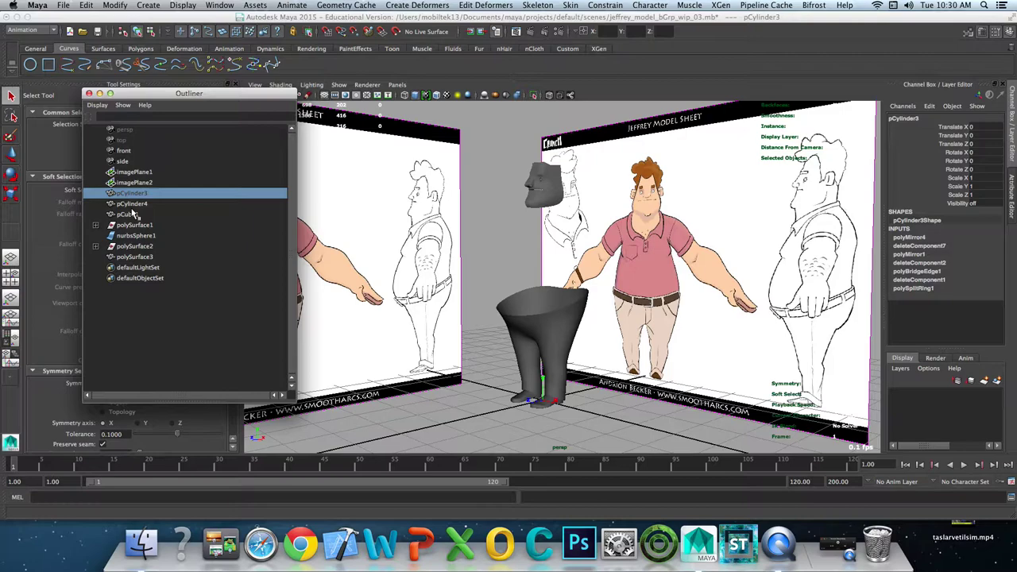
{"action": "key", "text": "shift+h"}
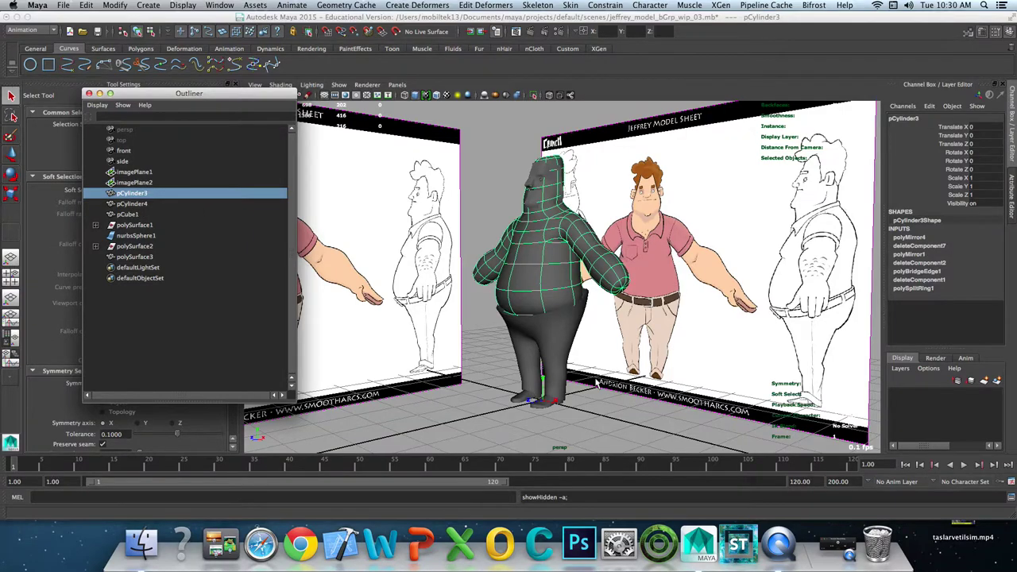
{"action": "left_click", "coordinate": [592, 390]}
{"action": "left_click", "coordinate": [553, 274]}
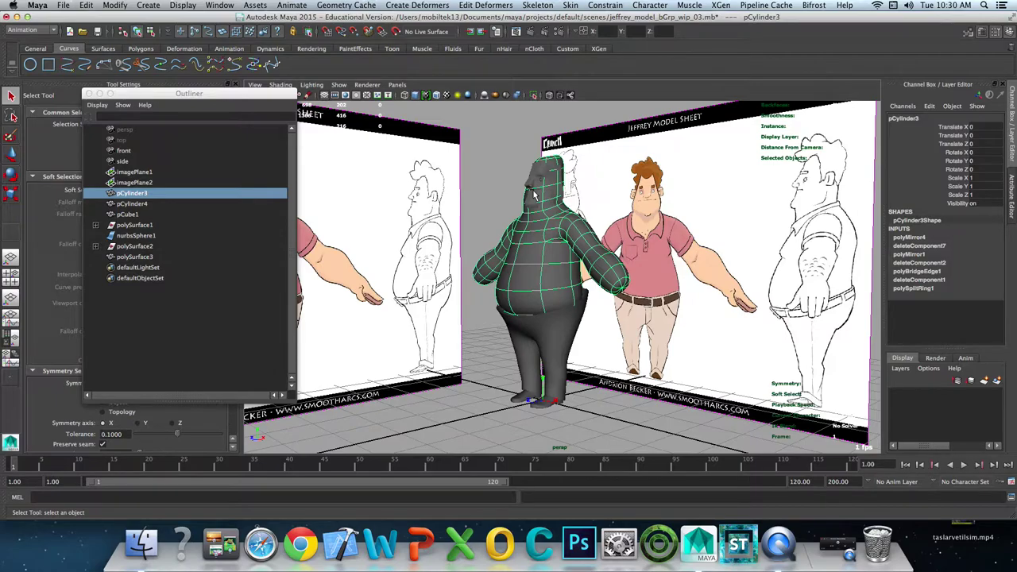
{"action": "left_click_drag", "start_coordinate": [545, 231], "coordinate": [529, 109], "text": "alt"}
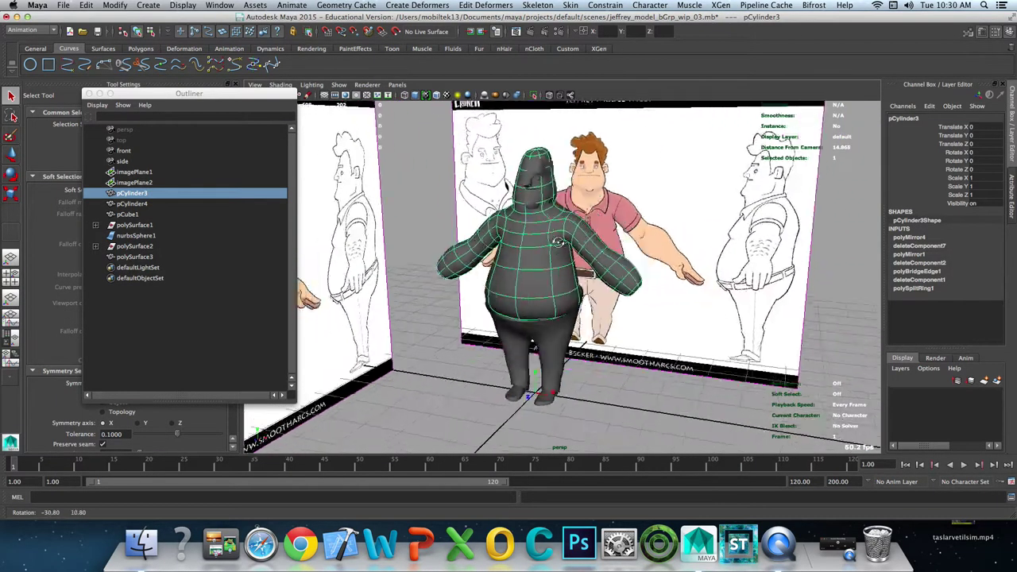
Step: Isolate the pCylinder3 body mesh in perspective view, select all its faces, then return to object mode
{"action": "left_click", "coordinate": [533, 95]}
{"action": "mouse_move", "coordinate": [556, 199]}
{"action": "left_mouse_down", "text": "alt"}
{"action": "mouse_move", "coordinate": [521, 262]}
{"action": "mouse_move", "coordinate": [531, 247]}
{"action": "left_mouse_up", "text": "alt"}
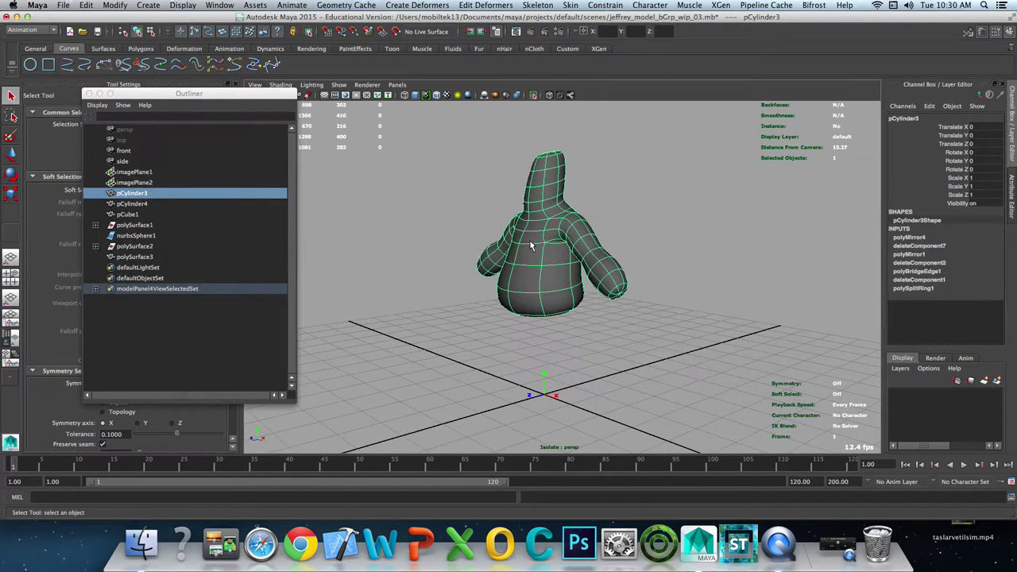
{"action": "right_click_drag", "start_coordinate": [517, 208], "coordinate": [556, 211]}
{"action": "left_click_drag", "start_coordinate": [444, 135], "coordinate": [651, 333]}
{"action": "left_click_drag", "start_coordinate": [600, 227], "coordinate": [579, 247], "text": "alt"}
{"action": "key", "text": "F8"}
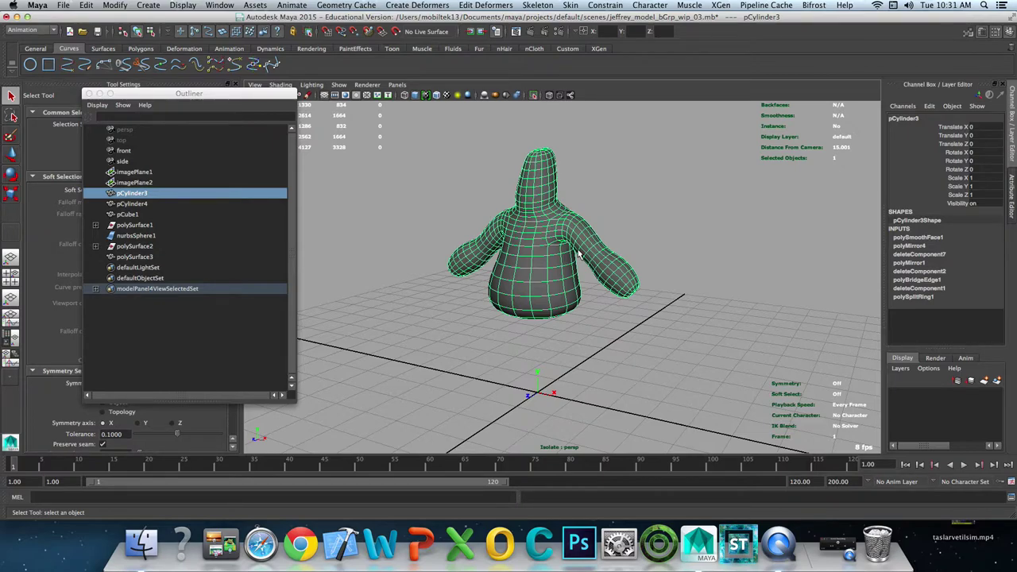
Step: Undo the Smooth on pCylinder3, preview it smoothed with 3, then return to low-poly display with 1
{"action": "key", "text": "ctrl+z"}
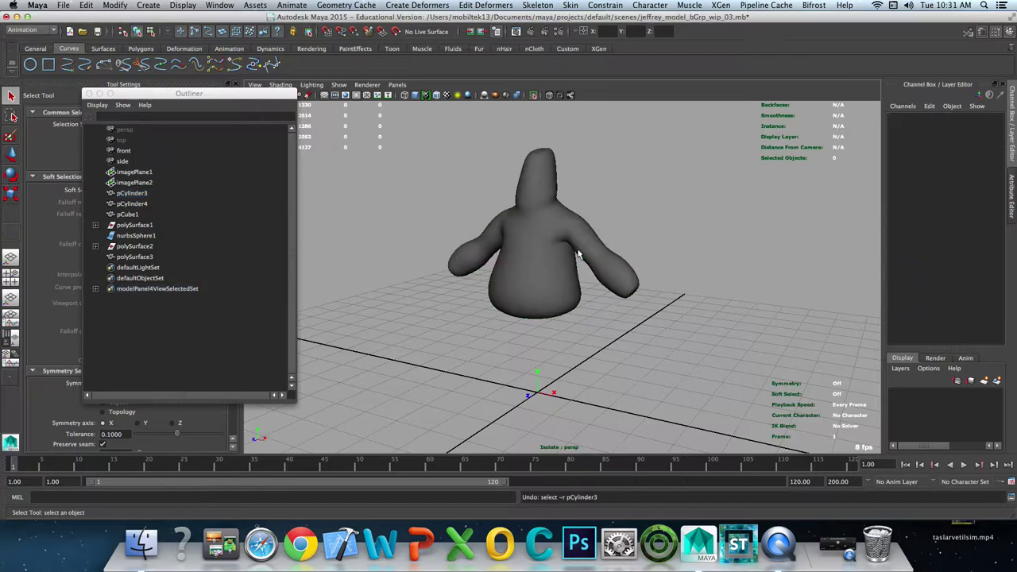
{"action": "key", "text": "shift+z"}
{"action": "key", "text": "shift+z"}
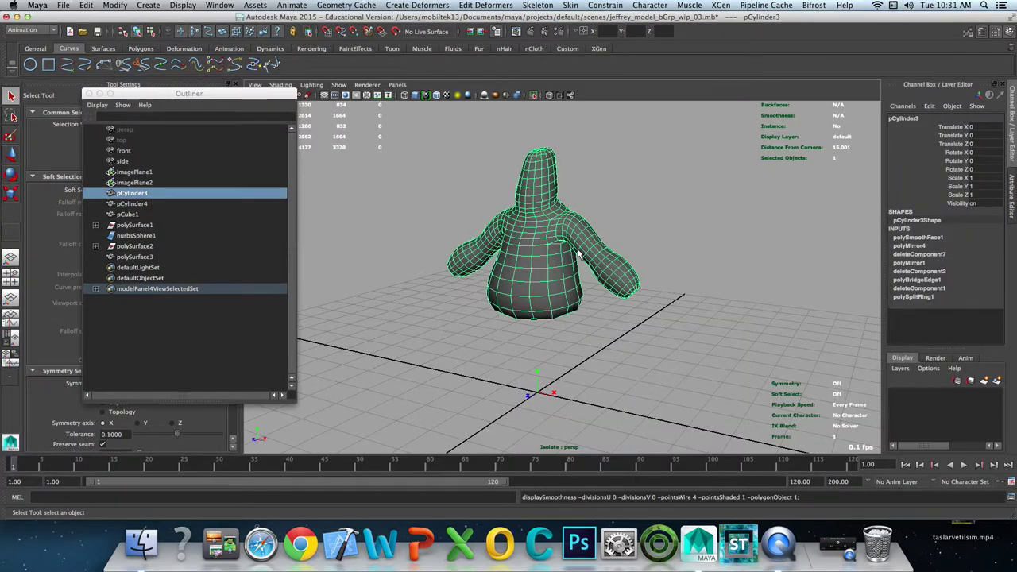
{"action": "key", "text": "ctrl+z"}
{"action": "key", "text": "ctrl+z"}
{"action": "key", "text": "shift+z"}
{"action": "key", "text": "shift+z"}
{"action": "key", "text": "ctrl+z"}
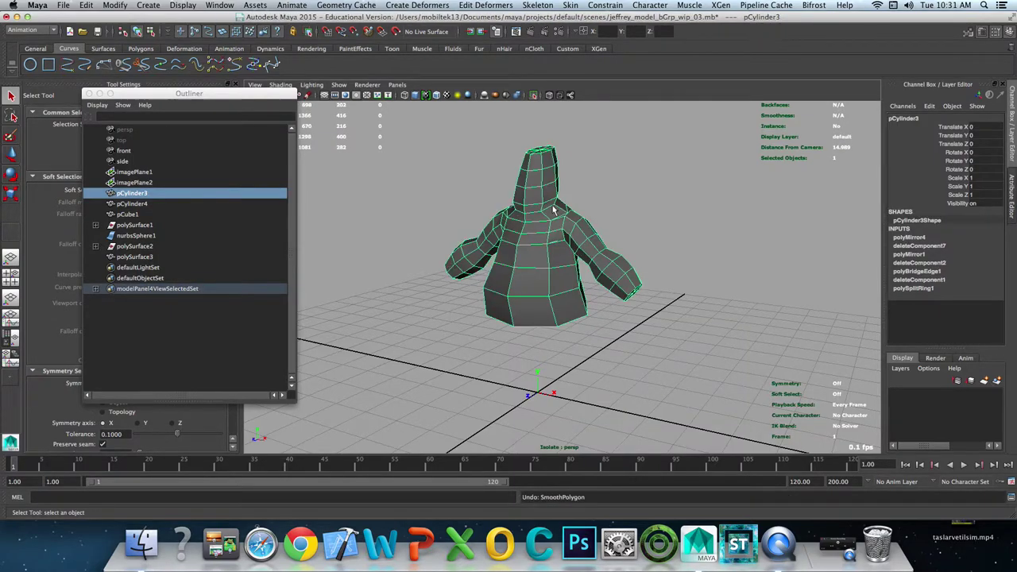
{"action": "key", "text": "3"}
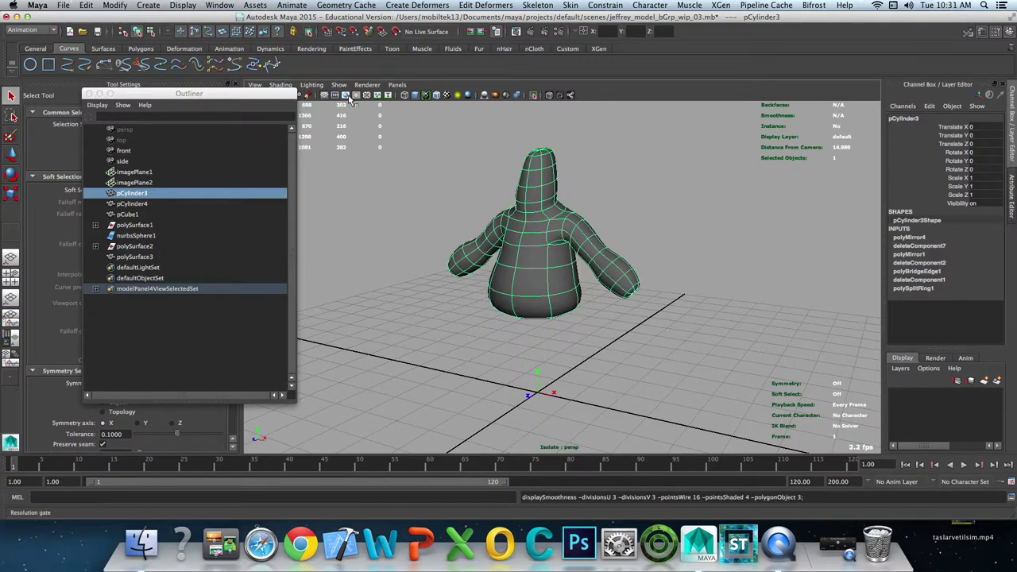
{"action": "key", "text": "1"}
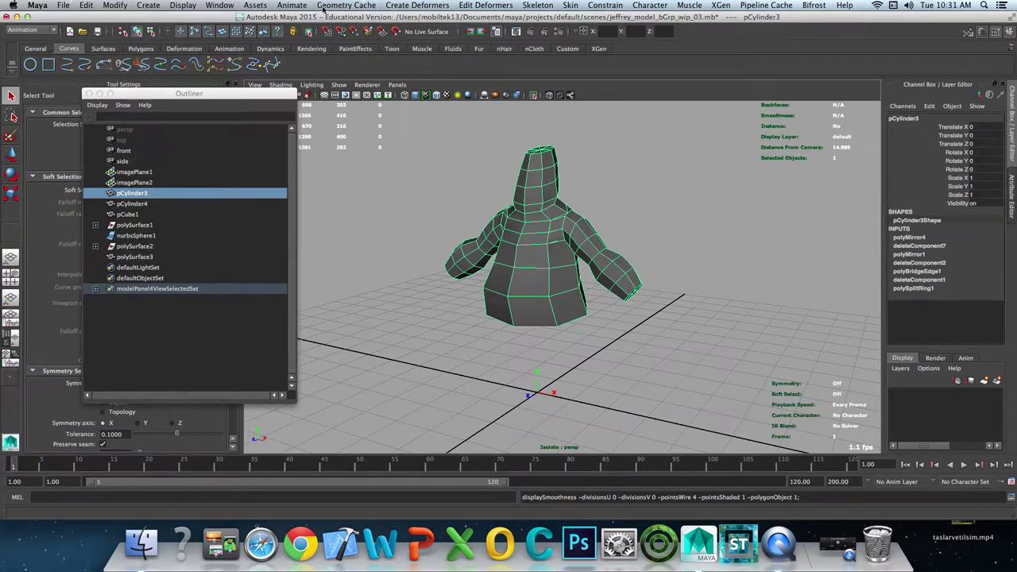
Step: Switch the menu set to Polygons and apply Mesh > Smooth to pCylinder3
{"action": "left_click", "coordinate": [51, 32]}
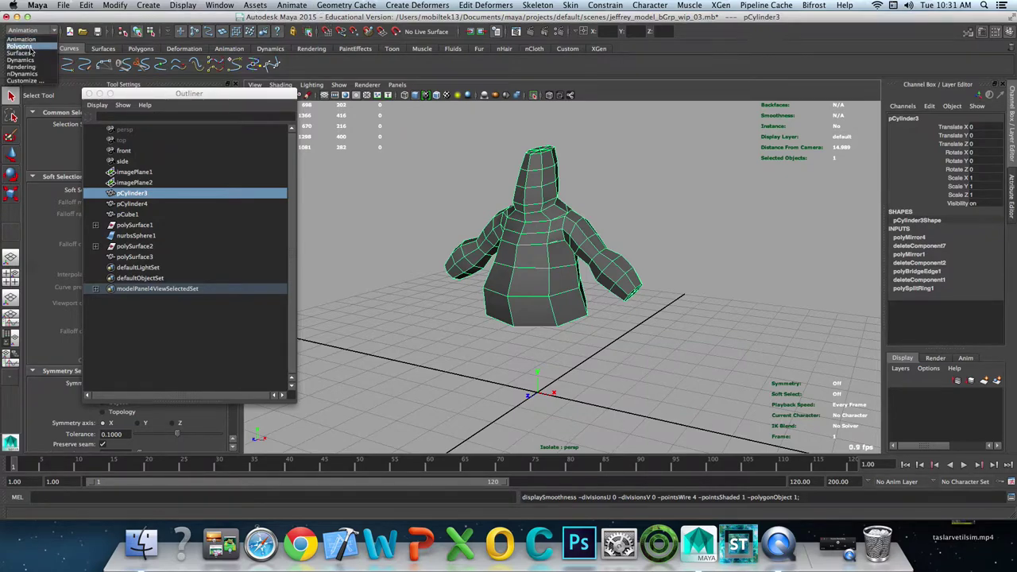
{"action": "left_click", "coordinate": [32, 45]}
{"action": "left_click", "coordinate": [315, 7]}
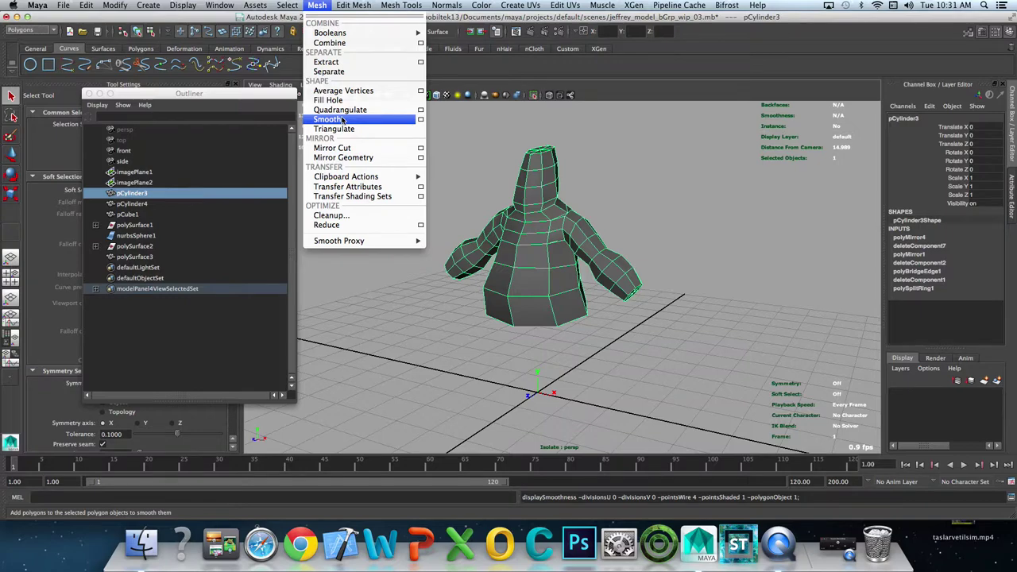
{"action": "left_click", "coordinate": [343, 120]}
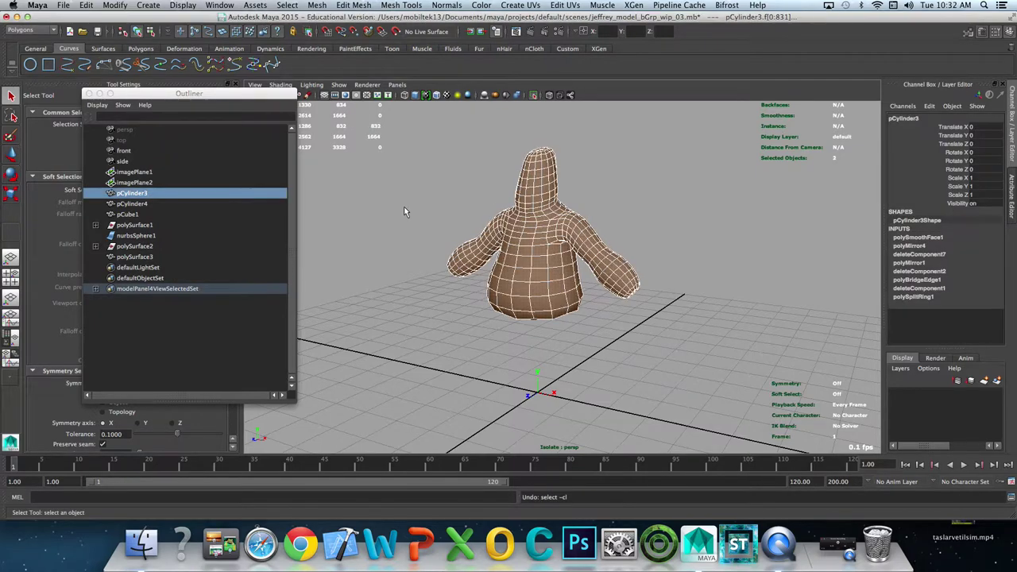
Step: Undo the smoothing and exit Isolate Select to bring back the reference images and legs
{"action": "key", "text": "z"}
{"action": "key", "text": "z"}
{"action": "left_click", "coordinate": [553, 200]}
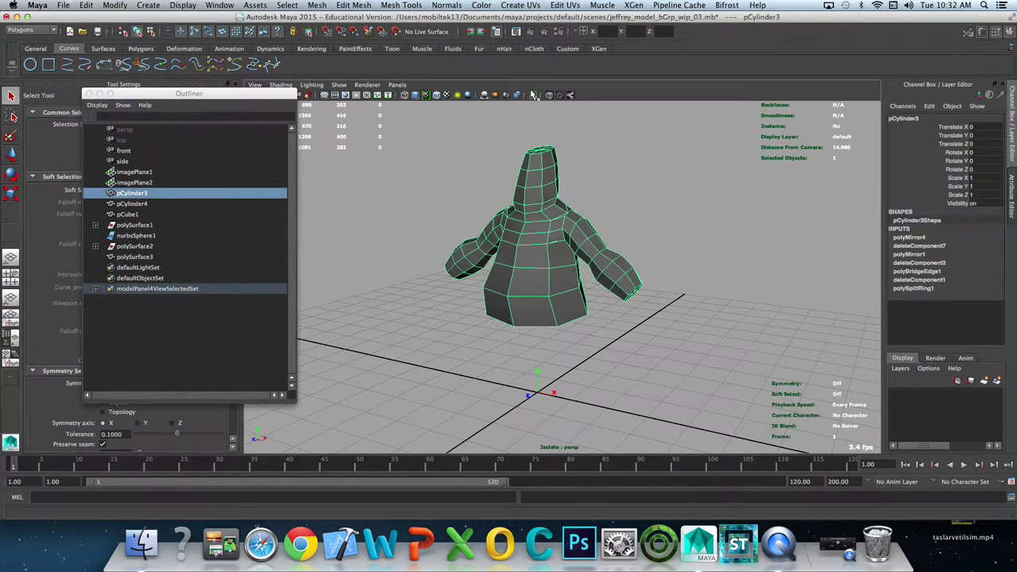
{"action": "left_click", "coordinate": [535, 95]}
{"action": "left_click_drag", "start_coordinate": [586, 308], "coordinate": [477, 311]}
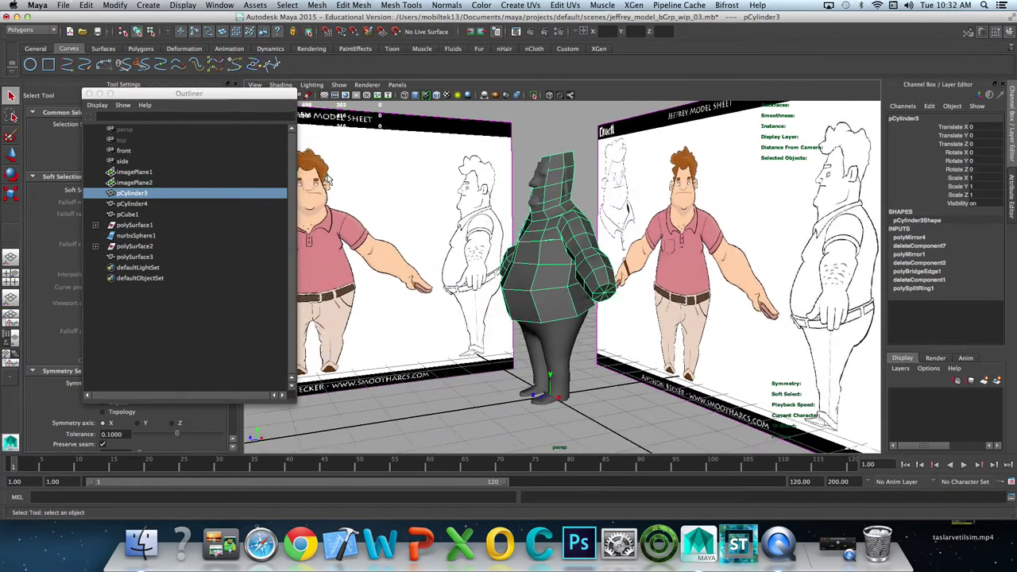
Step: Open the scene jeffrey_model_cGrp_wip_02.mb, answer the save-changes prompt, and close the Outliner
{"action": "left_click", "coordinate": [62, 6]}
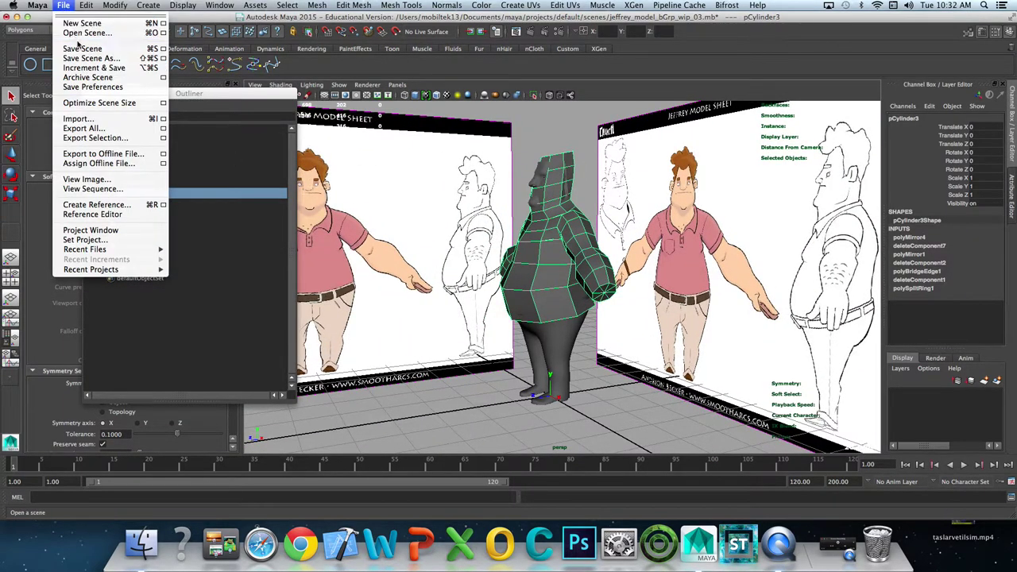
{"action": "left_click", "coordinate": [73, 34]}
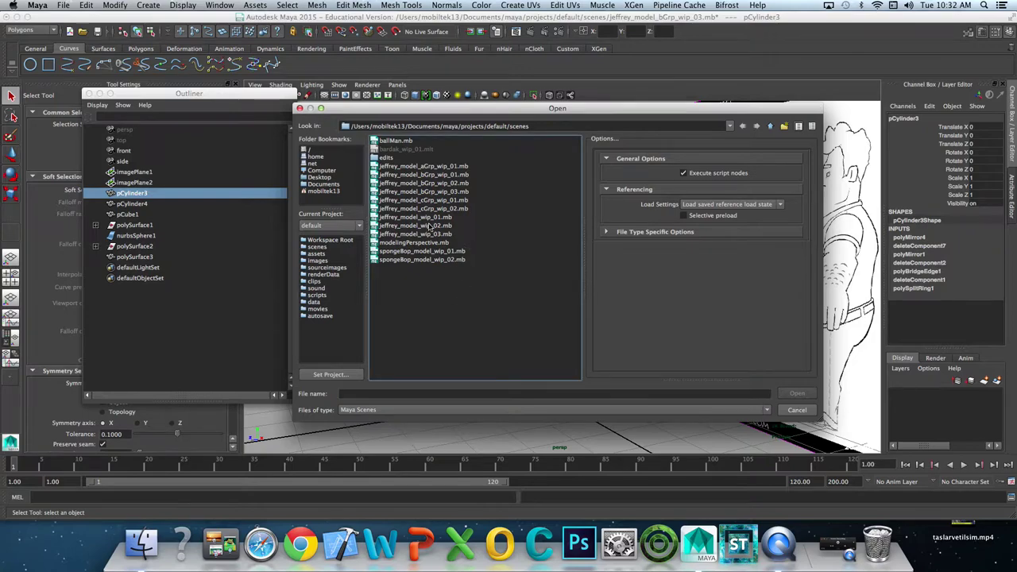
{"action": "left_click", "coordinate": [437, 209]}
{"action": "left_click", "coordinate": [797, 393]}
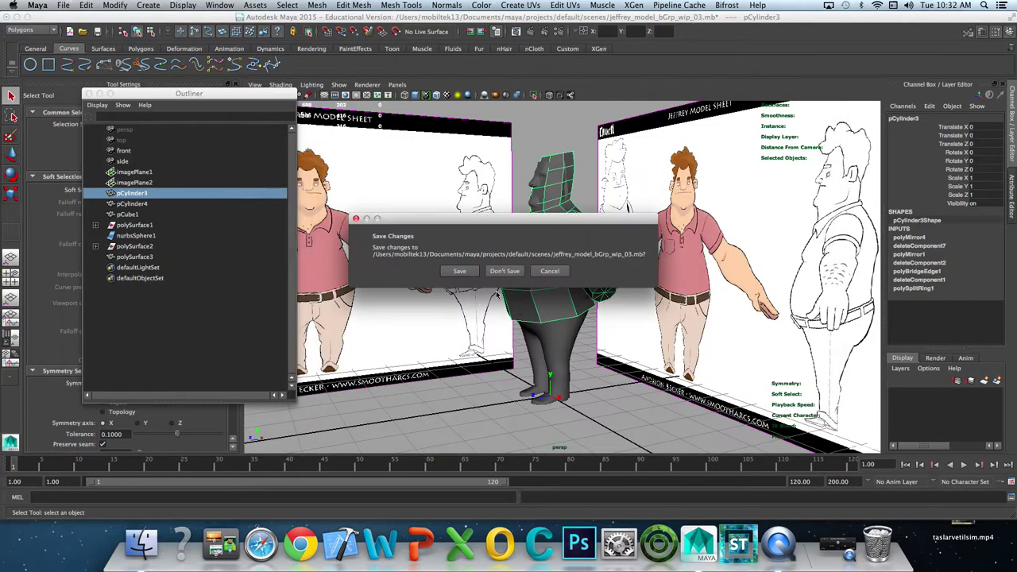
{"action": "left_click", "coordinate": [504, 270]}
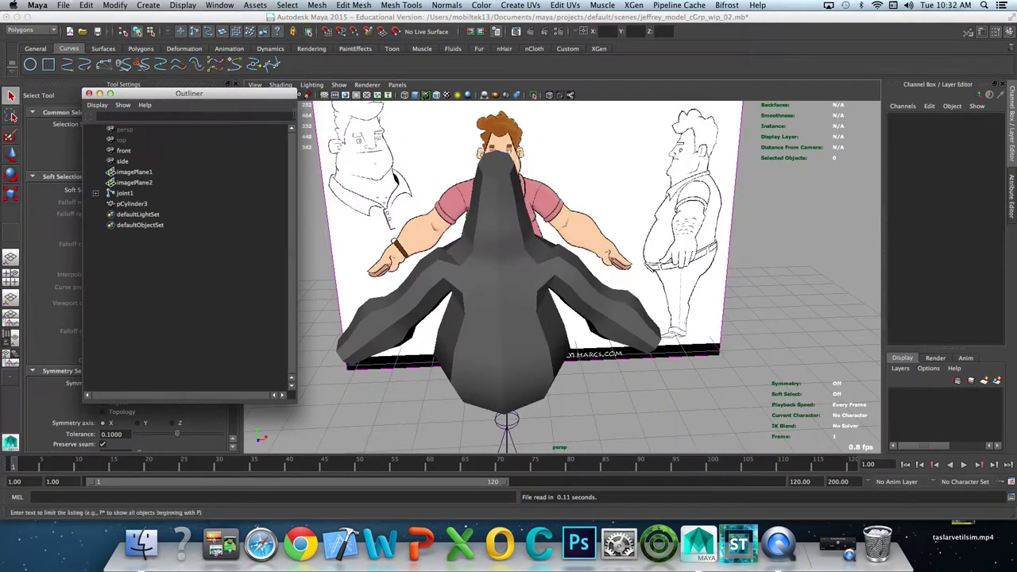
{"action": "left_click", "coordinate": [89, 93]}
Step: Maximize the front view and pan down to frame the character's trouser legs, with nothing selected
{"action": "left_click", "coordinate": [490, 387]}
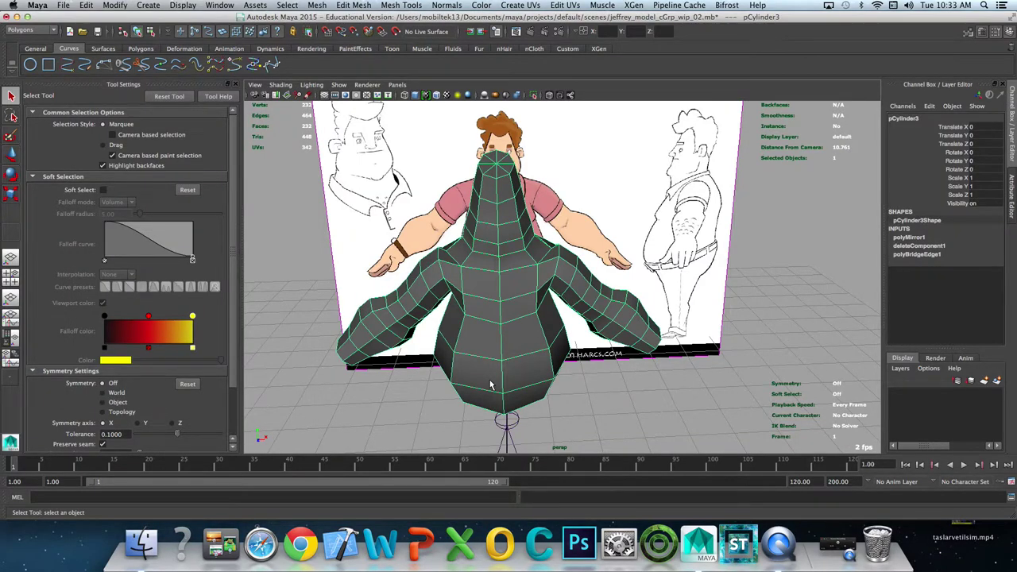
{"action": "left_click_drag", "start_coordinate": [490, 385], "coordinate": [517, 292], "text": "alt"}
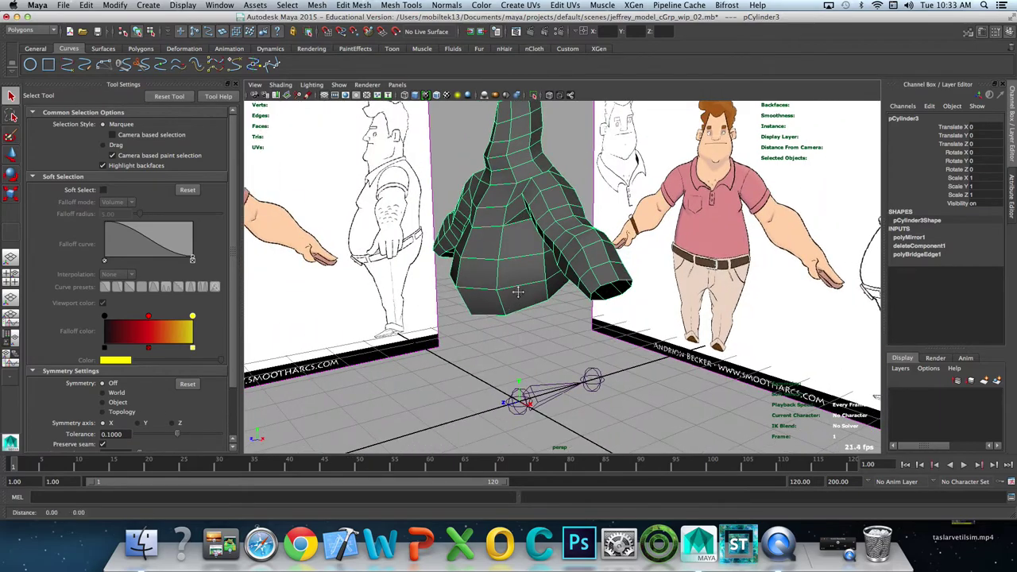
{"action": "key", "text": "space"}
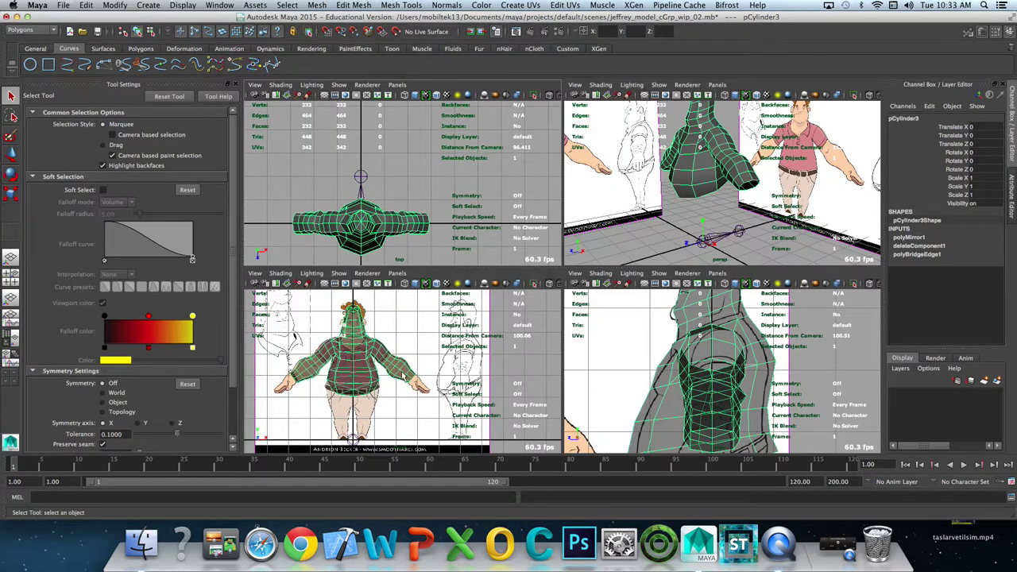
{"action": "key", "text": "space"}
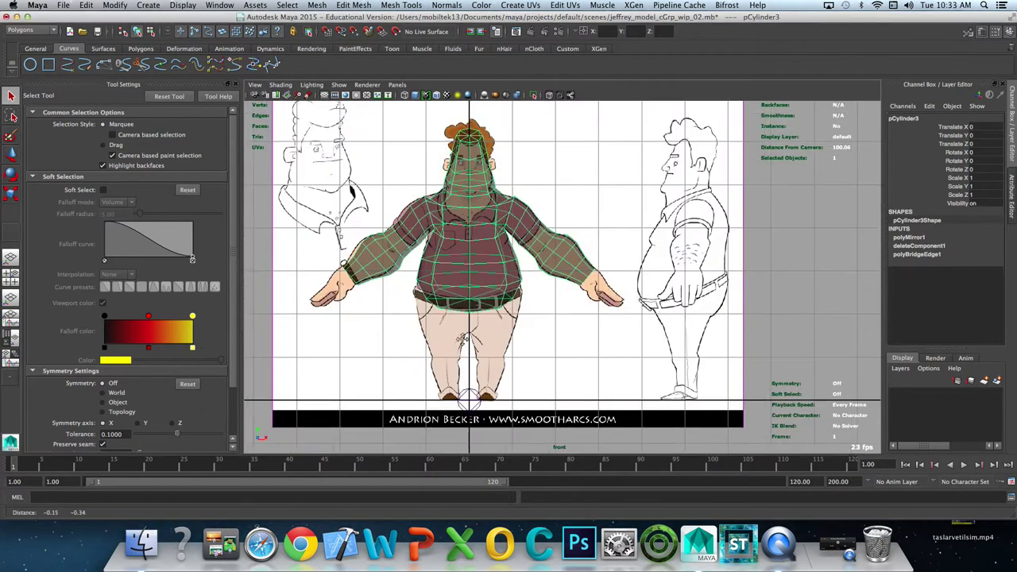
{"action": "middle_click_drag", "start_coordinate": [463, 339], "coordinate": [443, 287], "text": "alt"}
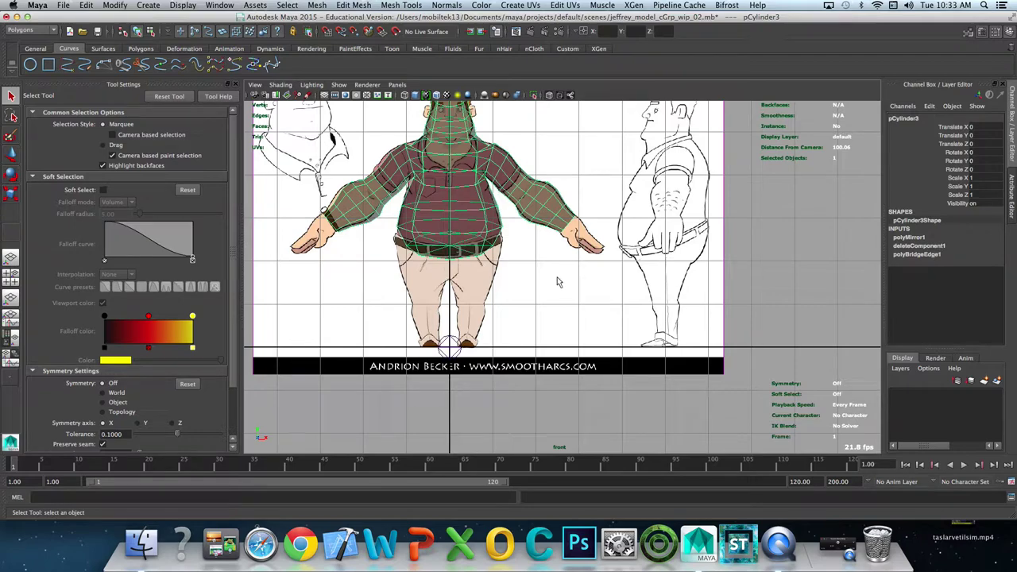
{"action": "middle_click_drag", "start_coordinate": [500, 305], "coordinate": [491, 270], "text": "alt"}
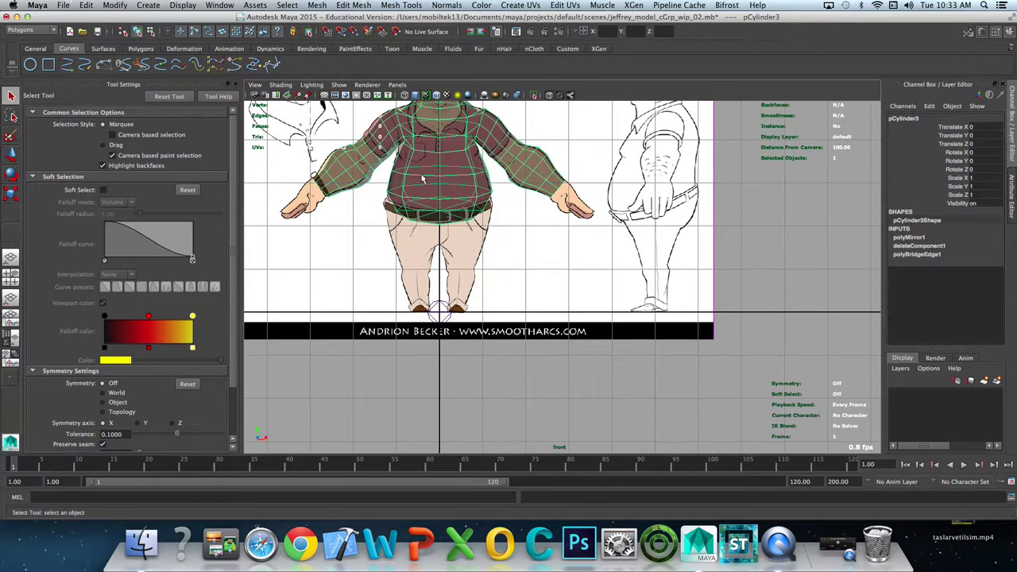
{"action": "left_click", "coordinate": [449, 314]}
{"action": "left_click", "coordinate": [453, 316]}
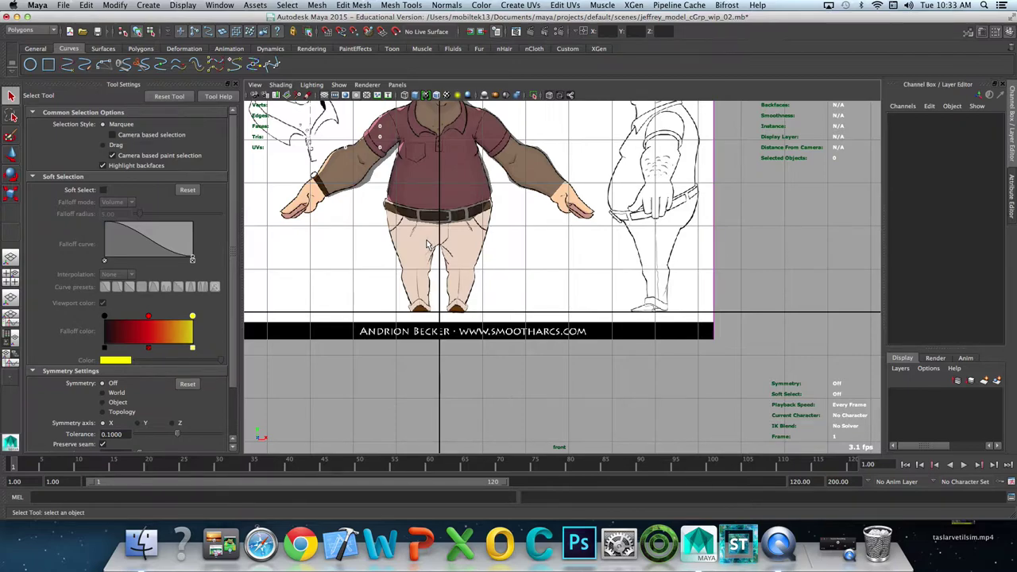
{"action": "left_click", "coordinate": [140, 48]}
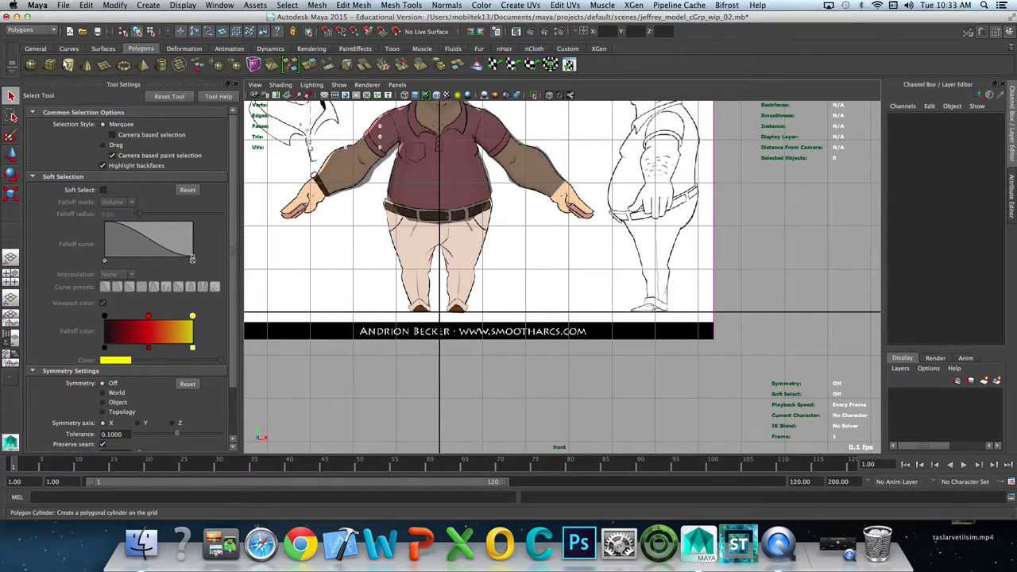
Step: Create polygon cylinder pCylinder4 at the origin and expand its polyCylinder1 settings in the Channel Box
{"action": "left_click", "coordinate": [69, 66]}
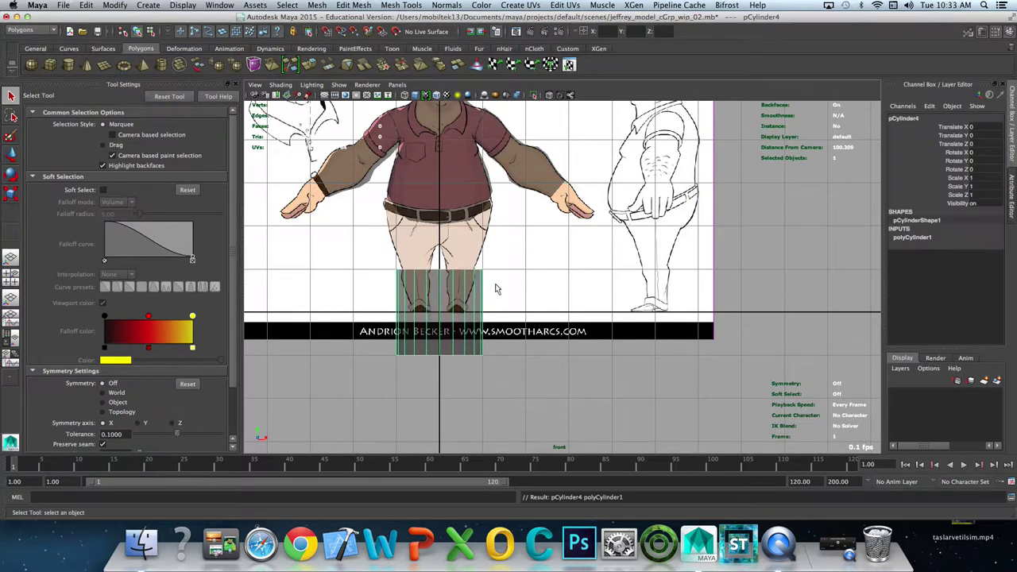
{"action": "left_click", "coordinate": [925, 237]}
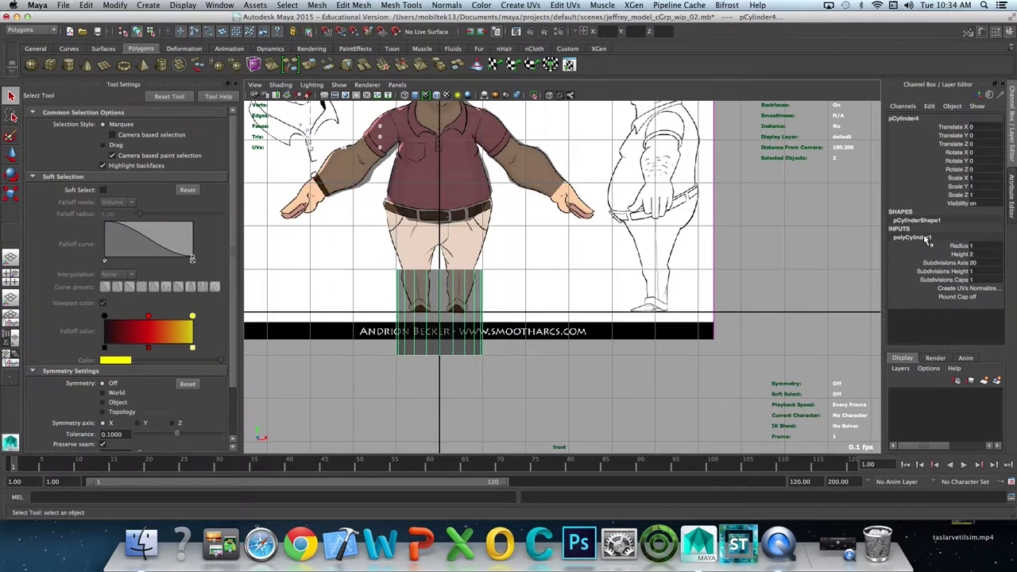
{"action": "key", "text": "space"}
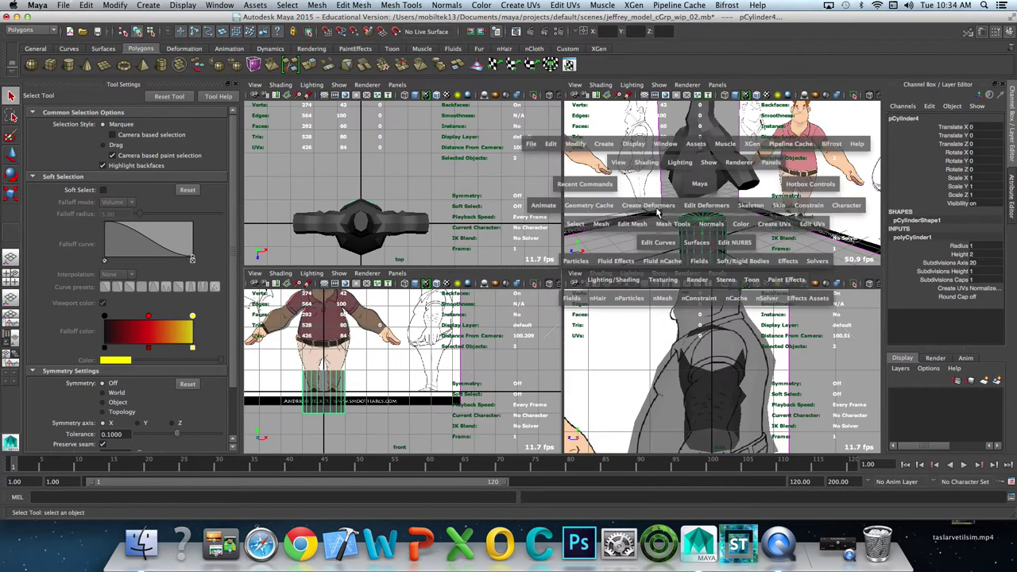
Step: Set the cylinder's Subdivisions Axis to 8, making it octagonal
{"action": "key", "text": "space"}
{"action": "left_click", "coordinate": [985, 262]}
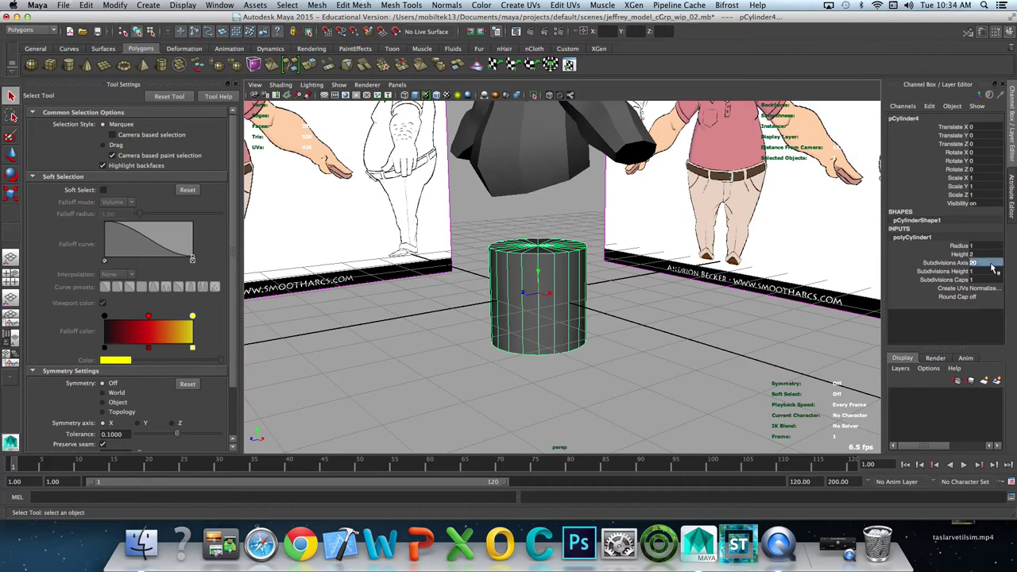
{"action": "type", "text": "8"}
{"action": "key", "text": "Return"}
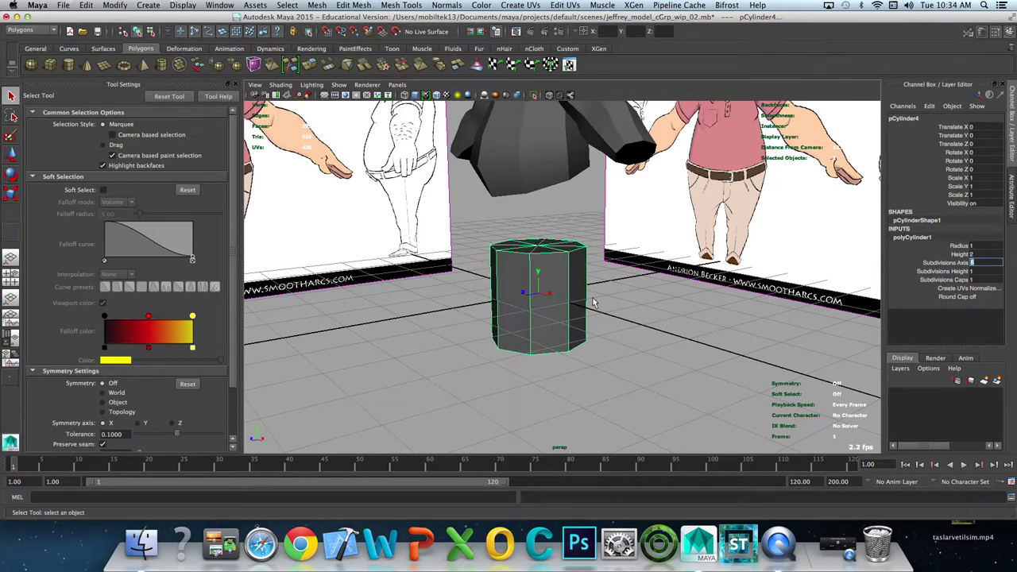
{"action": "left_click_drag", "start_coordinate": [462, 301], "coordinate": [541, 299], "text": "alt"}
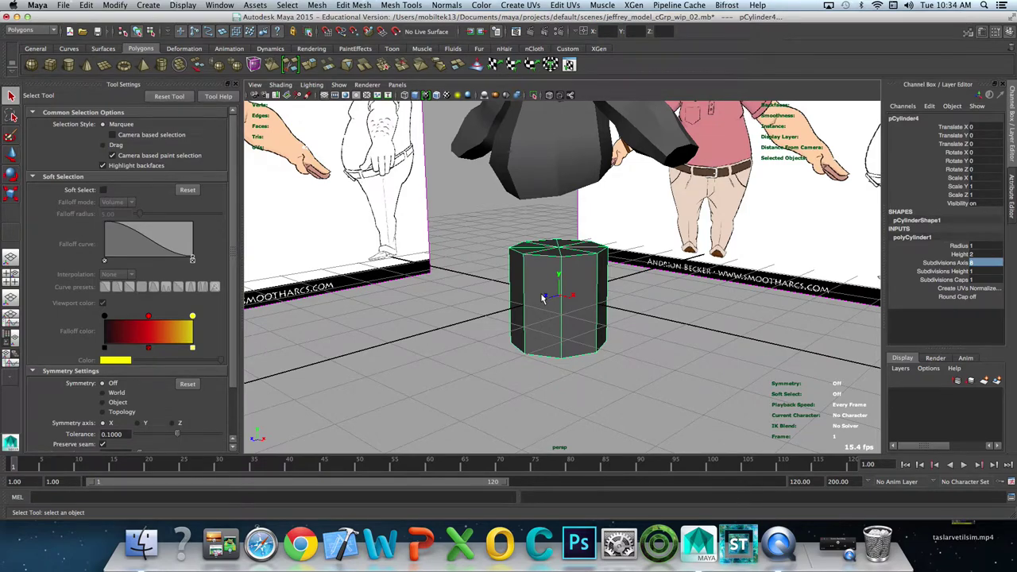
{"action": "mouse_move", "coordinate": [524, 297]}
{"action": "left_mouse_down", "text": "alt"}
{"action": "mouse_move", "coordinate": [552, 288]}
{"action": "mouse_move", "coordinate": [667, 334]}
{"action": "left_mouse_up", "text": "alt"}
Step: In the maximized side view, give the cylinder 6 height subdivisions
{"action": "key", "text": "space"}
{"action": "key", "text": "space"}
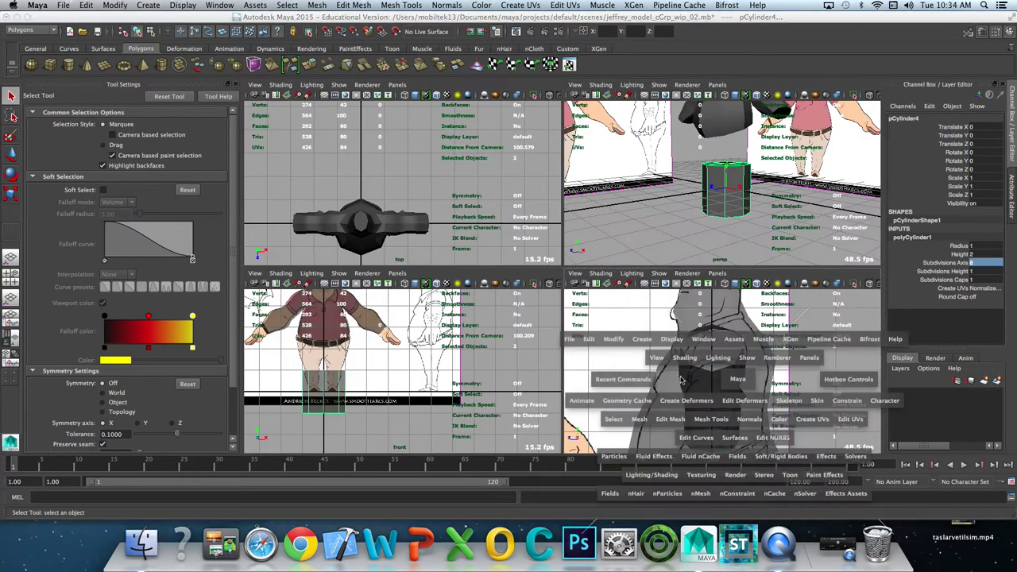
{"action": "key", "text": "space"}
{"action": "scroll", "coordinate": [581, 247], "scroll_direction": "down", "scroll_amount": 5}
{"action": "scroll", "coordinate": [581, 247], "scroll_direction": "up", "scroll_amount": 2}
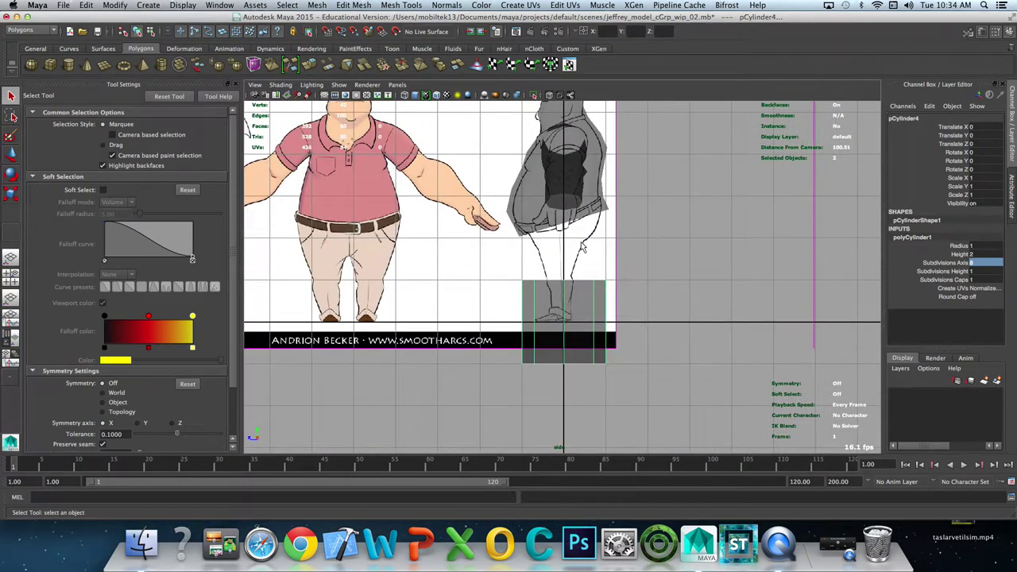
{"action": "mouse_move", "coordinate": [581, 247]}
{"action": "middle_mouse_down", "text": "alt"}
{"action": "mouse_move", "coordinate": [580, 260]}
{"action": "mouse_move", "coordinate": [562, 202]}
{"action": "middle_mouse_up", "text": "alt"}
{"action": "key", "text": "w"}
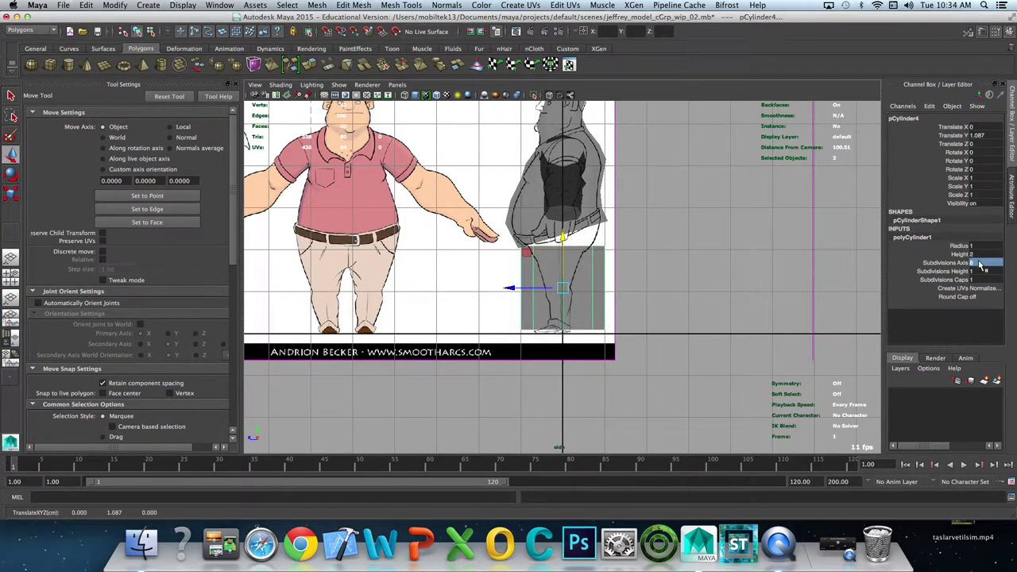
{"action": "left_click", "coordinate": [974, 271]}
{"action": "type", "text": "6"}
{"action": "key", "text": "Return"}
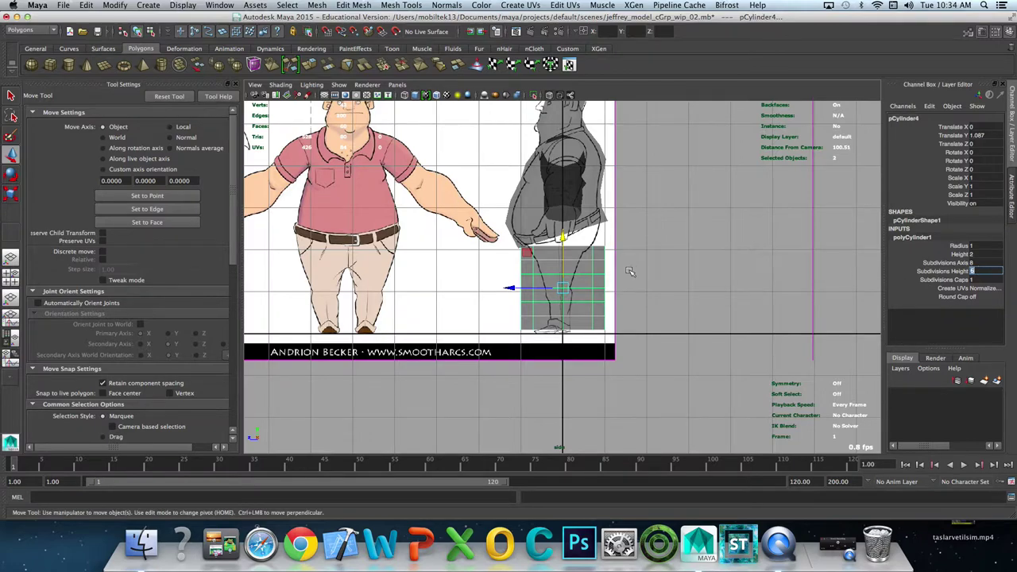
Step: Raise the cylinder toward the hip and set its height to 2.2
{"action": "middle_click_drag", "start_coordinate": [630, 272], "coordinate": [628, 265], "text": "alt"}
{"action": "left_click_drag", "start_coordinate": [561, 232], "coordinate": [562, 225]}
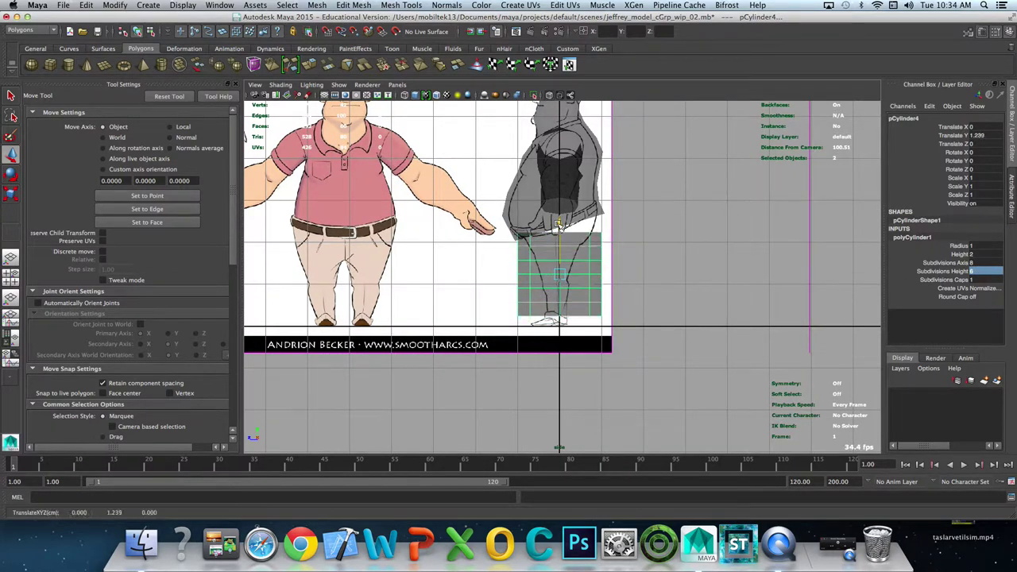
{"action": "double_click", "coordinate": [981, 254]}
{"action": "type", "text": "2."}
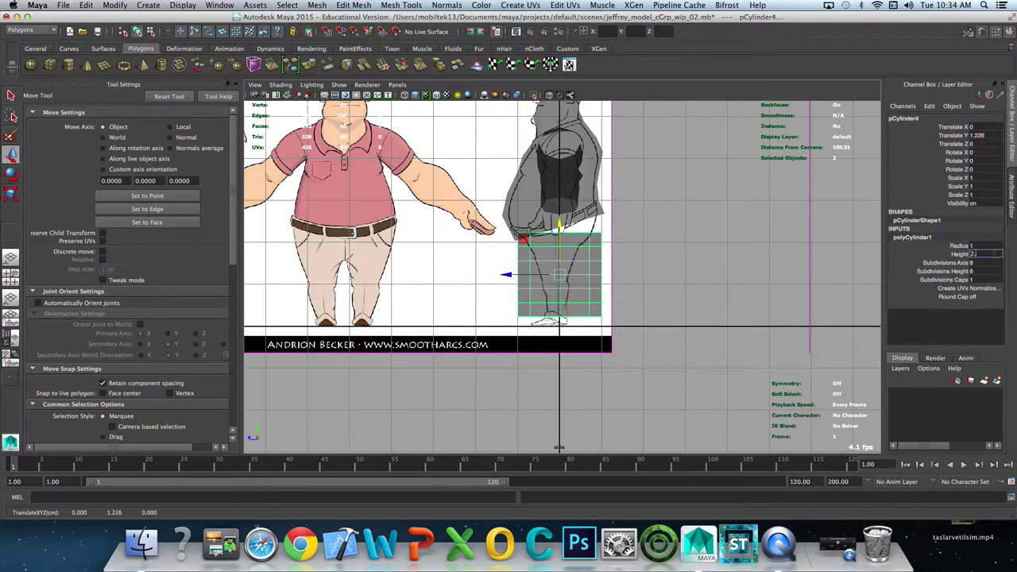
{"action": "type", "text": "2"}
{"action": "key", "text": "Return"}
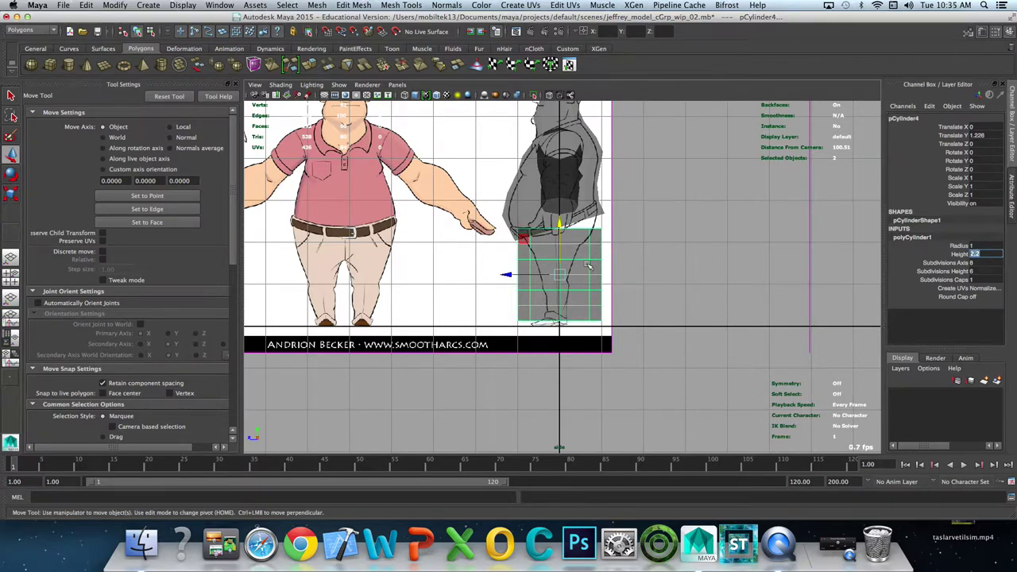
{"action": "middle_click_drag", "start_coordinate": [588, 265], "coordinate": [585, 272], "text": "alt"}
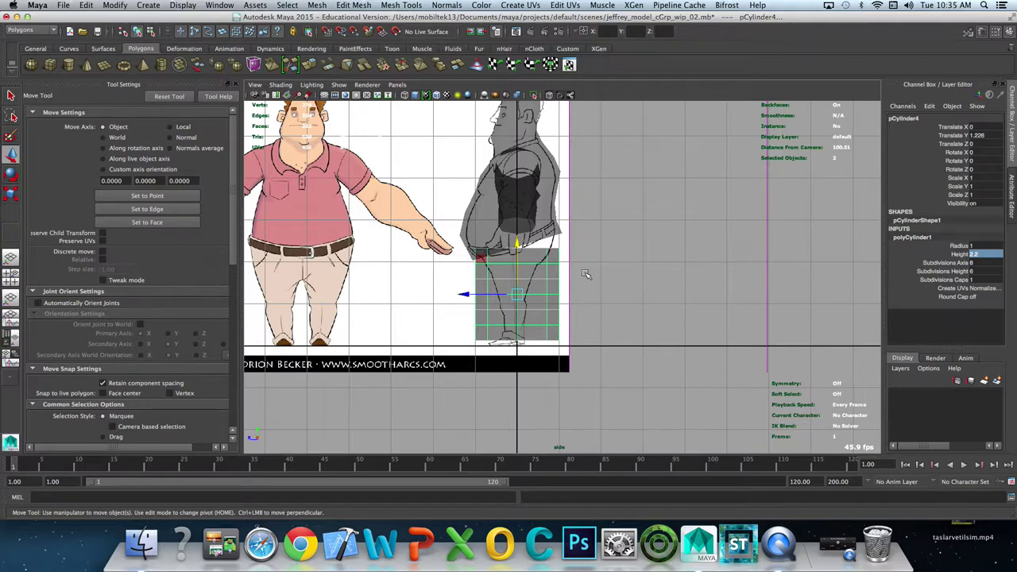
{"action": "key", "text": "space"}
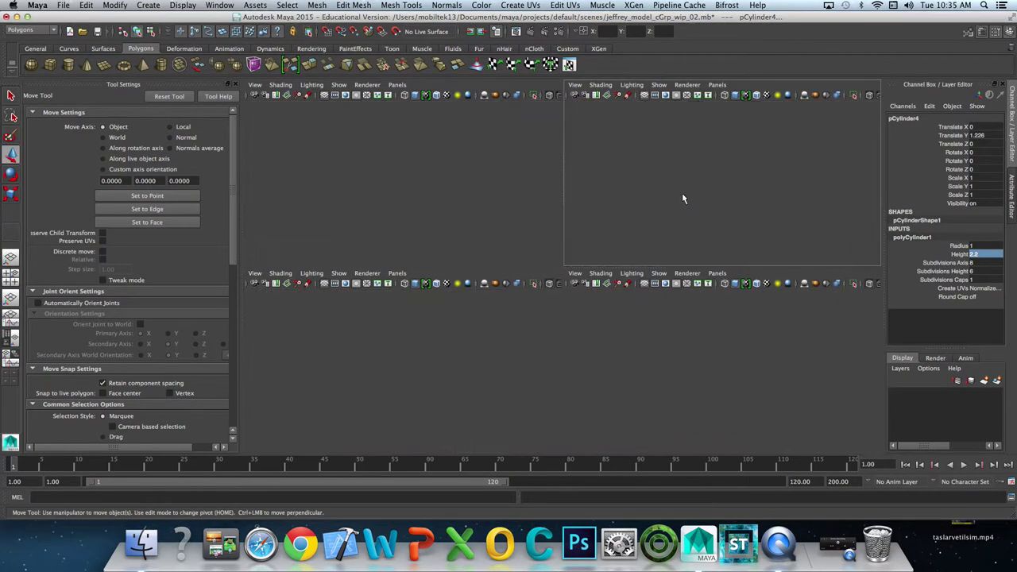
Step: Browse the Mesh menu in the maximized perspective view without applying any tool
{"action": "key", "text": "space"}
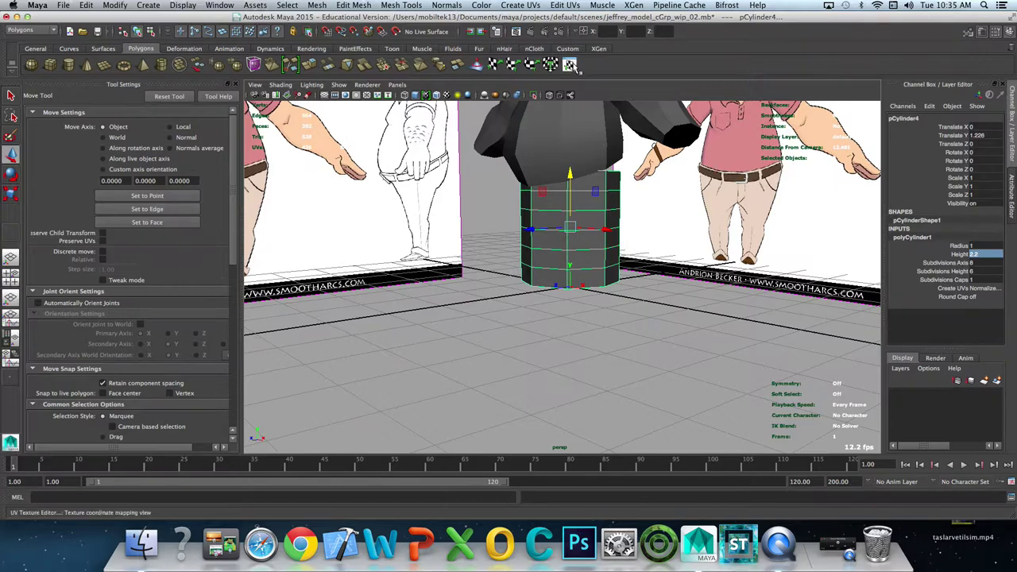
{"action": "left_click", "coordinate": [354, 6]}
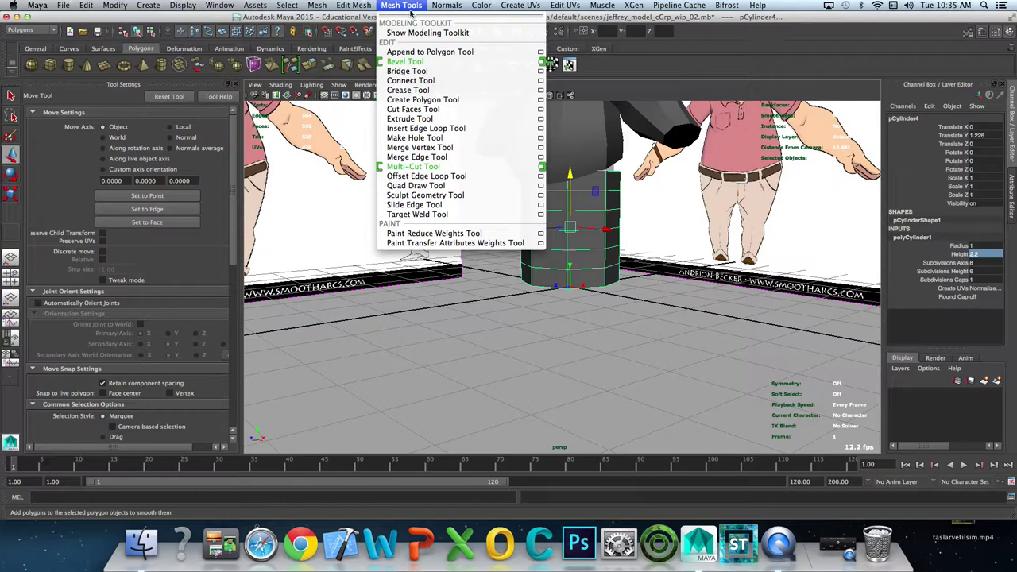
{"action": "left_click", "coordinate": [619, 309]}
{"action": "mouse_move", "coordinate": [619, 309]}
{"action": "left_mouse_down", "text": "alt"}
{"action": "mouse_move", "coordinate": [585, 362]}
{"action": "mouse_move", "coordinate": [587, 333]}
{"action": "left_mouse_up", "text": "alt"}
Step: In front view, slide the cylinder along X onto one trouser leg and set radius 0.4
{"action": "key", "text": "space"}
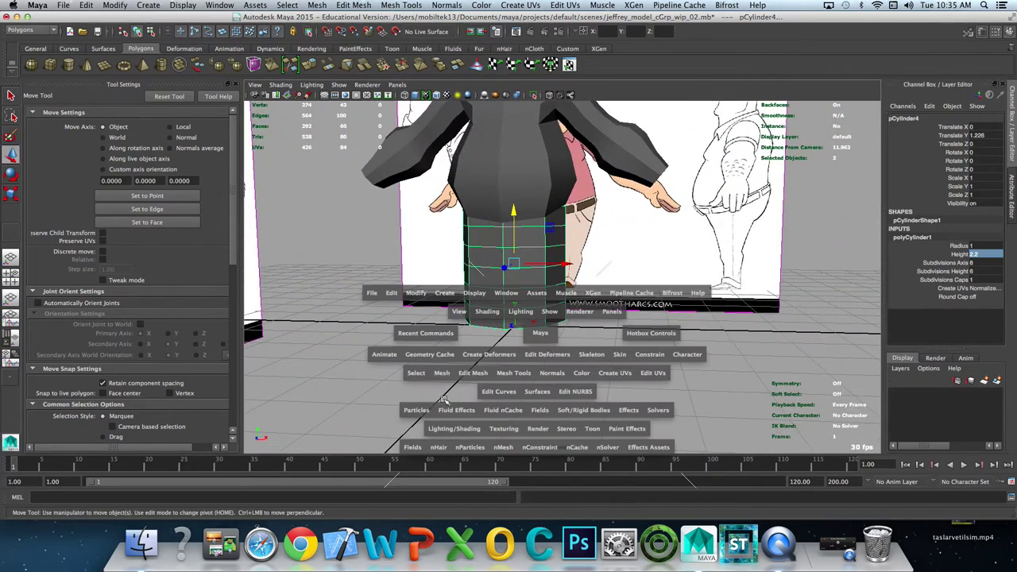
{"action": "key", "text": "space"}
{"action": "scroll", "coordinate": [441, 320], "scroll_direction": "up", "scroll_amount": 2}
{"action": "scroll", "coordinate": [441, 302], "scroll_direction": "up", "scroll_amount": 1}
{"action": "left_click_drag", "start_coordinate": [416, 265], "coordinate": [445, 265]}
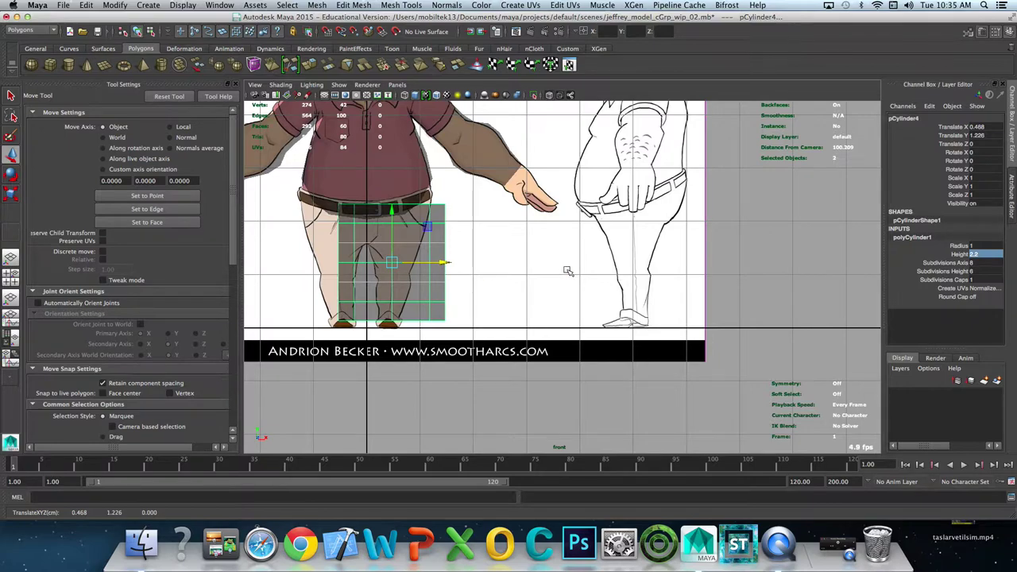
{"action": "key", "text": "shift+Tab"}
{"action": "type", "text": "0.4"}
{"action": "key", "text": "Return"}
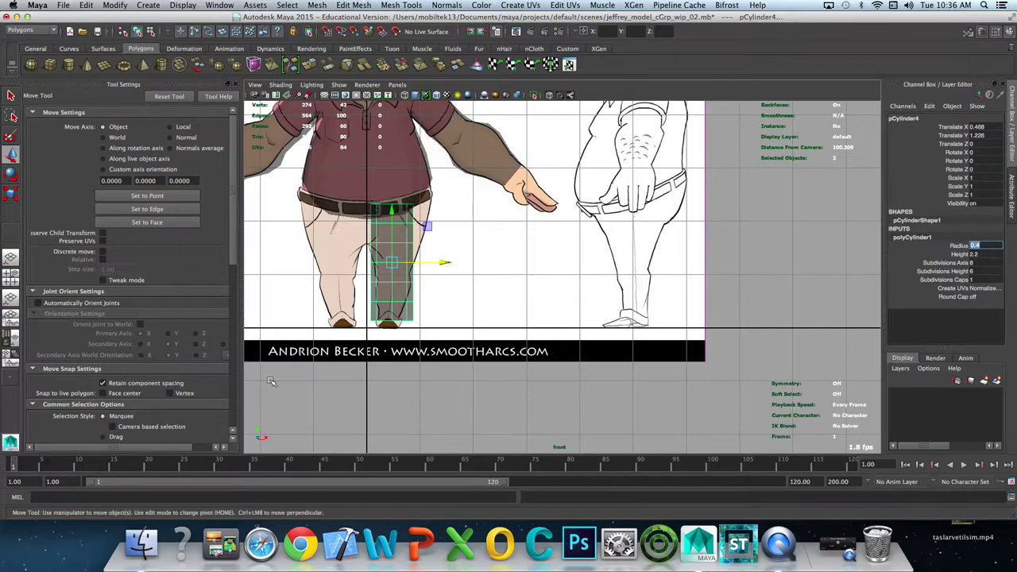
Step: Reframe the front view on the leg, then orbit the slimmed cylinder in perspective view
{"action": "scroll", "coordinate": [483, 232], "scroll_direction": "up", "scroll_amount": 2}
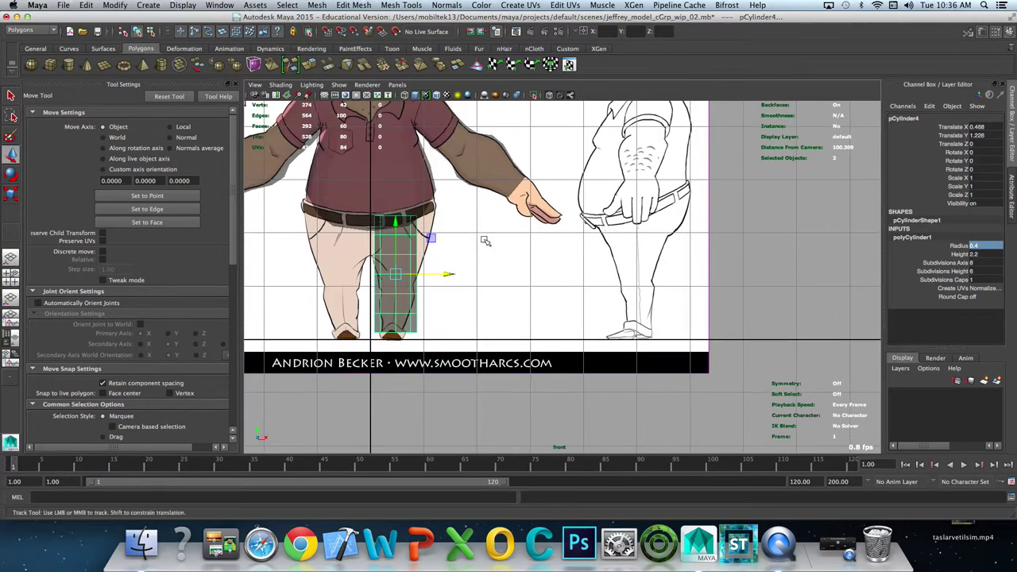
{"action": "scroll", "coordinate": [473, 241], "scroll_direction": "up", "scroll_amount": 2}
{"action": "scroll", "coordinate": [517, 262], "scroll_direction": "up", "scroll_amount": 2}
{"action": "scroll", "coordinate": [556, 266], "scroll_direction": "up", "scroll_amount": 2}
{"action": "middle_click_drag", "start_coordinate": [556, 266], "coordinate": [527, 243], "text": "alt"}
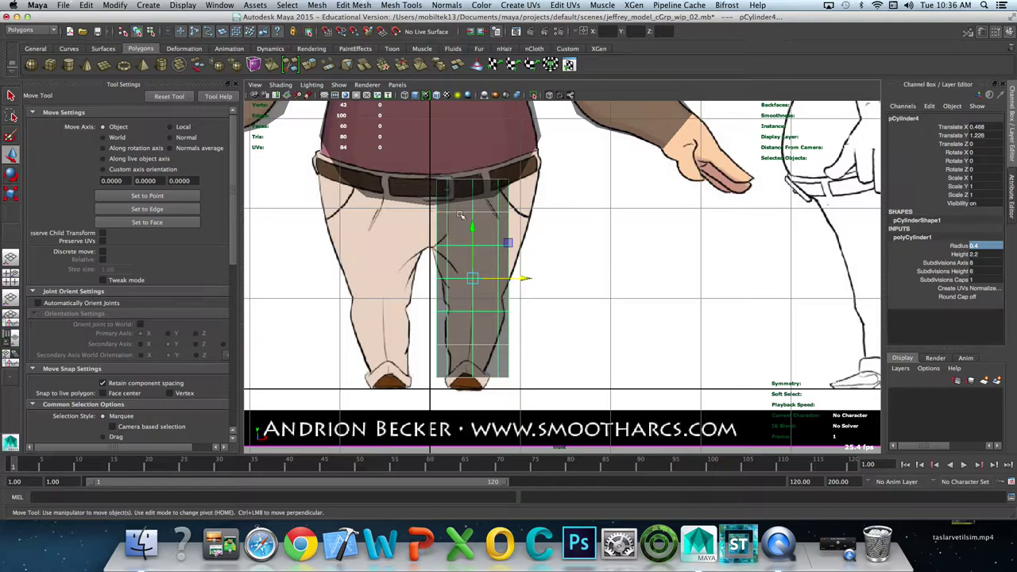
{"action": "key", "text": "q"}
{"action": "middle_click_drag", "start_coordinate": [518, 295], "coordinate": [501, 320], "text": "alt"}
{"action": "key", "text": "space"}
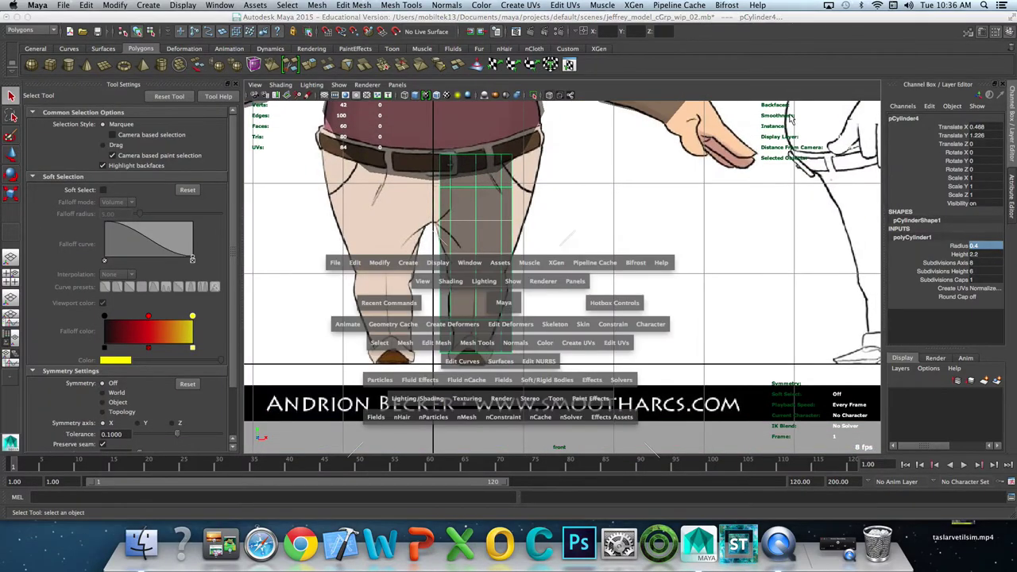
{"action": "key", "text": "space"}
{"action": "left_click_drag", "start_coordinate": [556, 239], "coordinate": [492, 254], "text": "alt"}
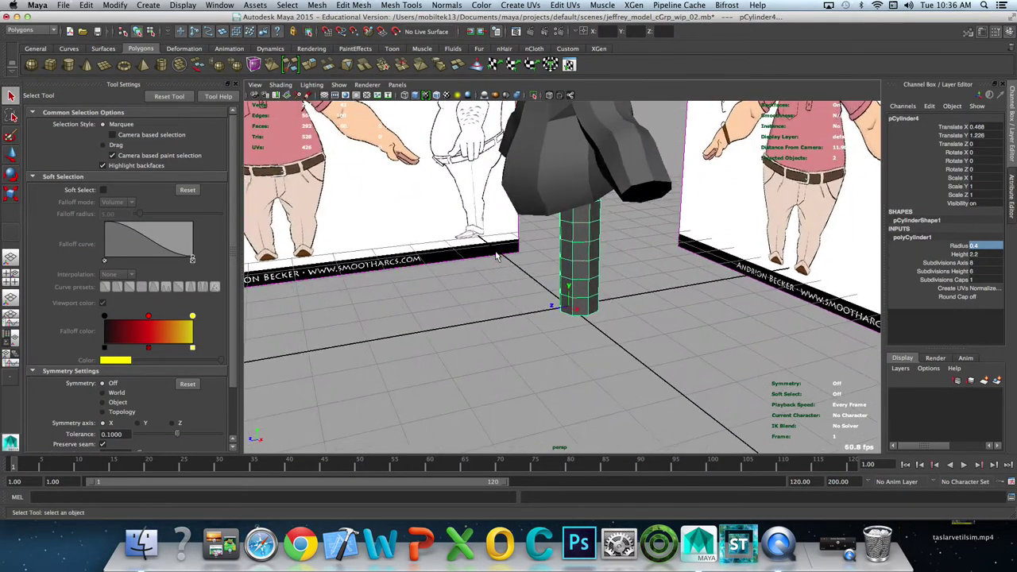
Step: Isolate pCylinder4 and delete its top cap faces
{"action": "left_click", "coordinate": [534, 95]}
{"action": "mouse_move", "coordinate": [596, 226]}
{"action": "left_mouse_down", "text": "alt"}
{"action": "mouse_move", "coordinate": [591, 254]}
{"action": "mouse_move", "coordinate": [576, 209]}
{"action": "left_mouse_up", "text": "alt"}
{"action": "right_click_drag", "start_coordinate": [553, 230], "coordinate": [553, 255]}
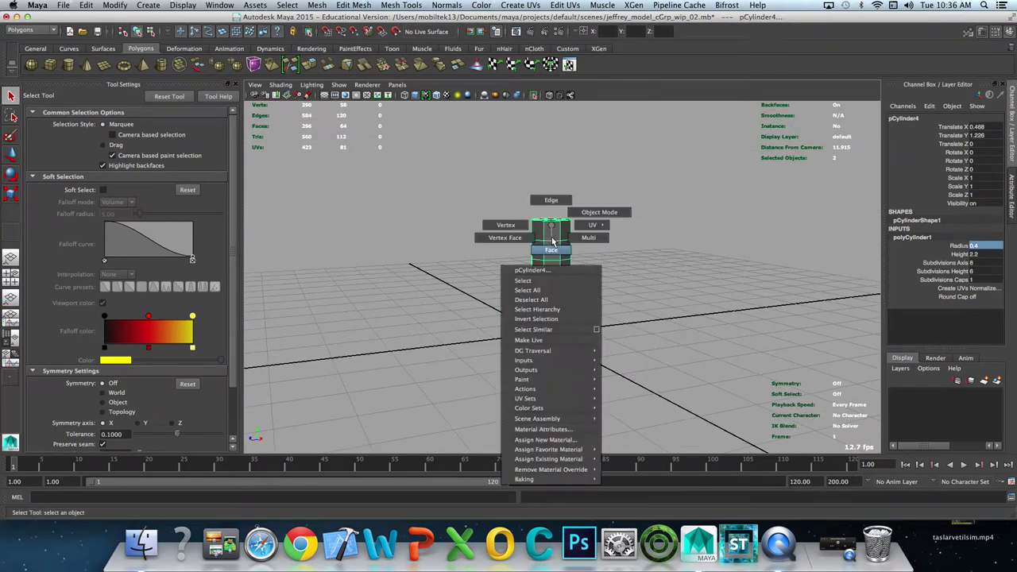
{"action": "left_click_drag", "start_coordinate": [513, 193], "coordinate": [598, 239]}
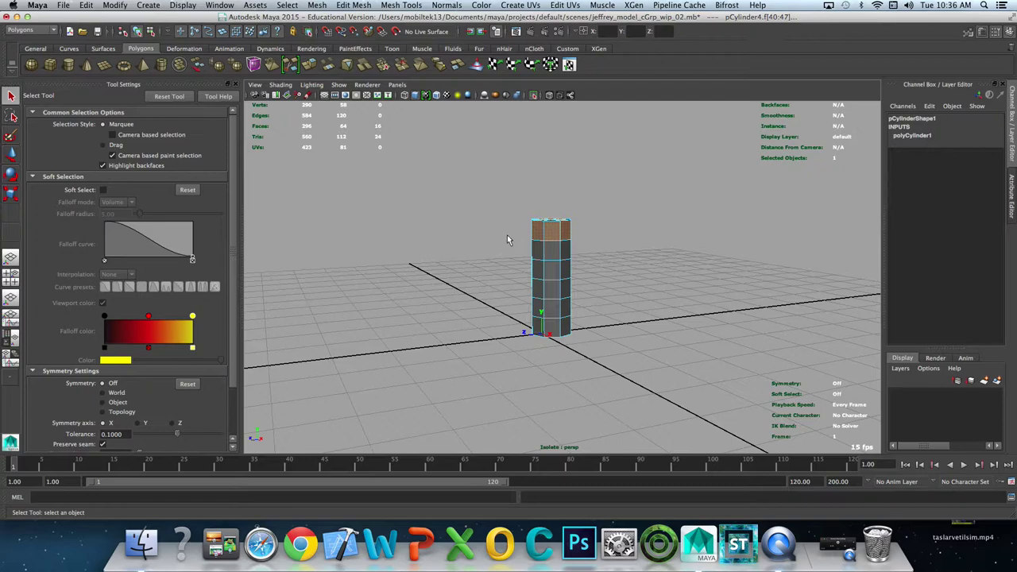
{"action": "left_click", "coordinate": [634, 249]}
{"action": "mouse_move", "coordinate": [652, 277]}
{"action": "left_mouse_down", "text": "alt"}
{"action": "mouse_move", "coordinate": [661, 276]}
{"action": "mouse_move", "coordinate": [512, 320]}
{"action": "left_mouse_up", "text": "alt"}
{"action": "key", "text": "Delete"}
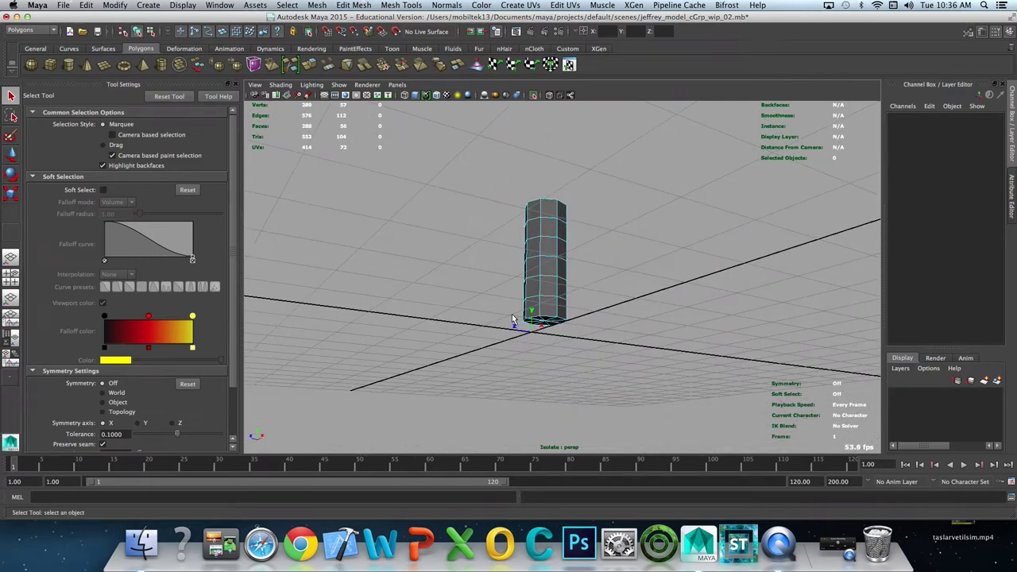
Step: Delete the bottom cap faces, leaving both ends of the cylinder open
{"action": "left_click_drag", "start_coordinate": [480, 272], "coordinate": [613, 310]}
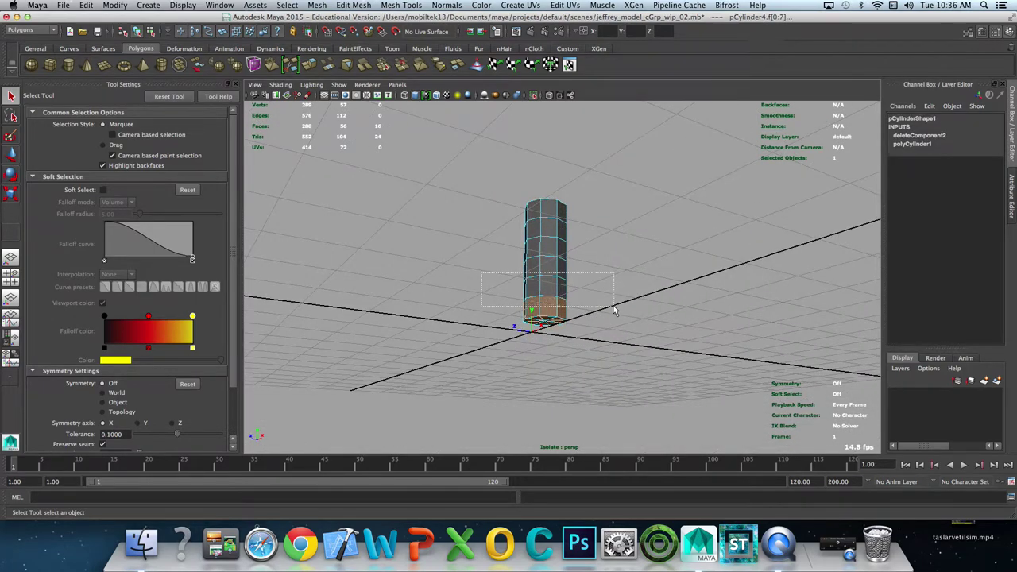
{"action": "key", "text": "Delete"}
{"action": "mouse_move", "coordinate": [613, 310]}
{"action": "left_mouse_down", "text": "alt"}
{"action": "mouse_move", "coordinate": [584, 291]}
{"action": "mouse_move", "coordinate": [583, 227]}
{"action": "left_mouse_up", "text": "alt"}
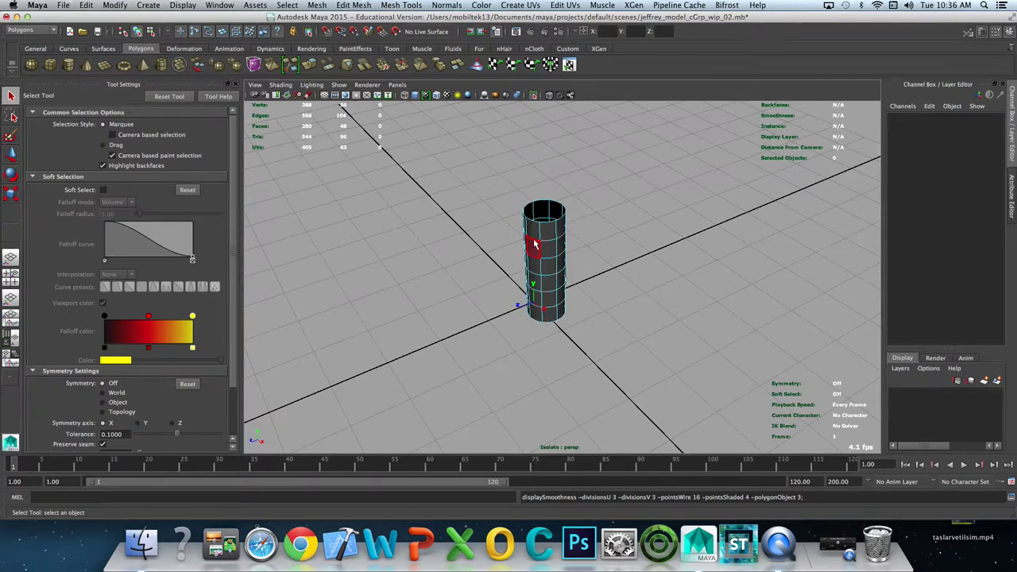
{"action": "left_click_drag", "start_coordinate": [506, 274], "coordinate": [537, 257], "text": "alt"}
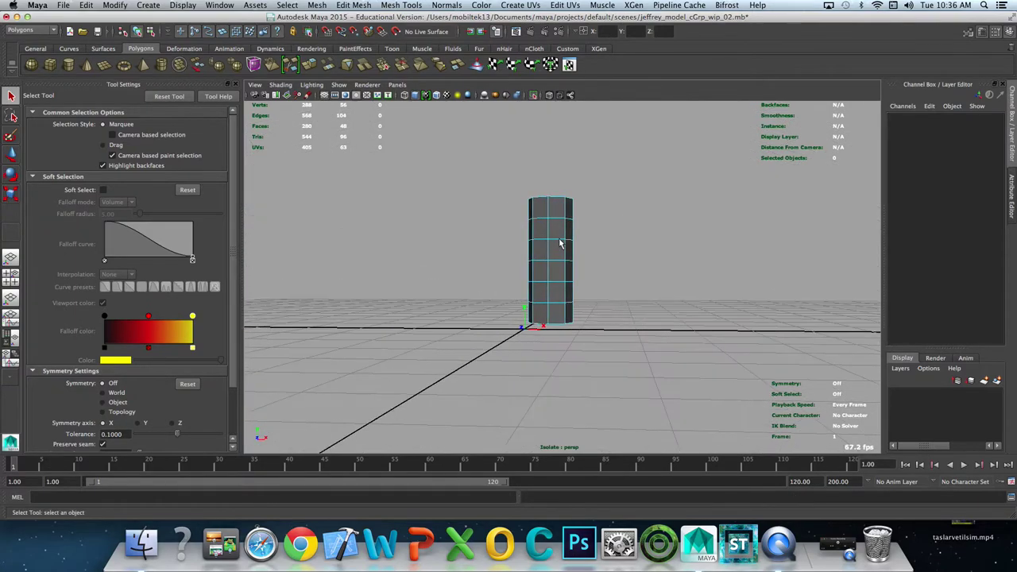
{"action": "key", "text": "space"}
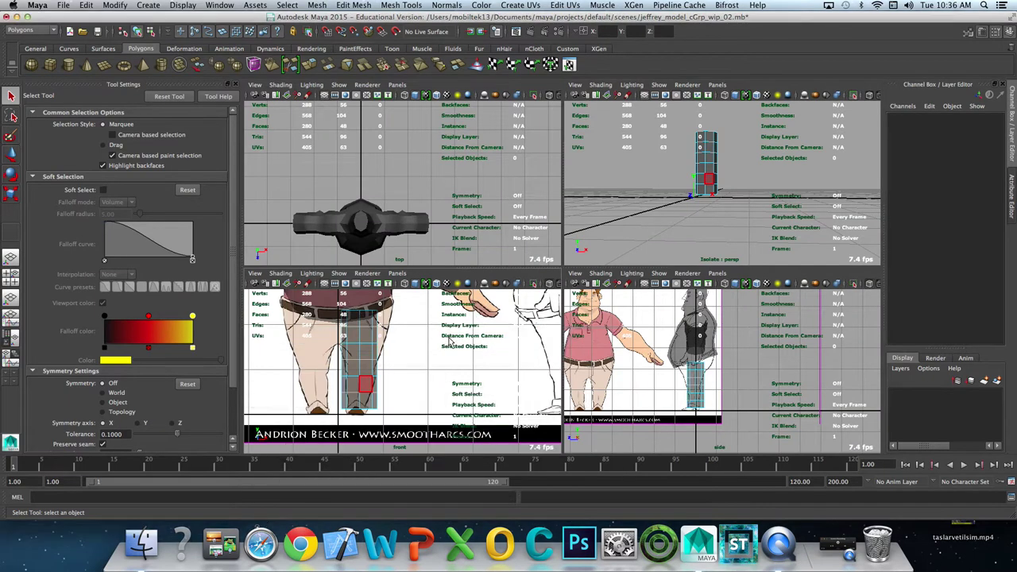
Step: In front view, scale the bottom three vertex rows narrower to match the ankle and trouser width
{"action": "key", "text": "space"}
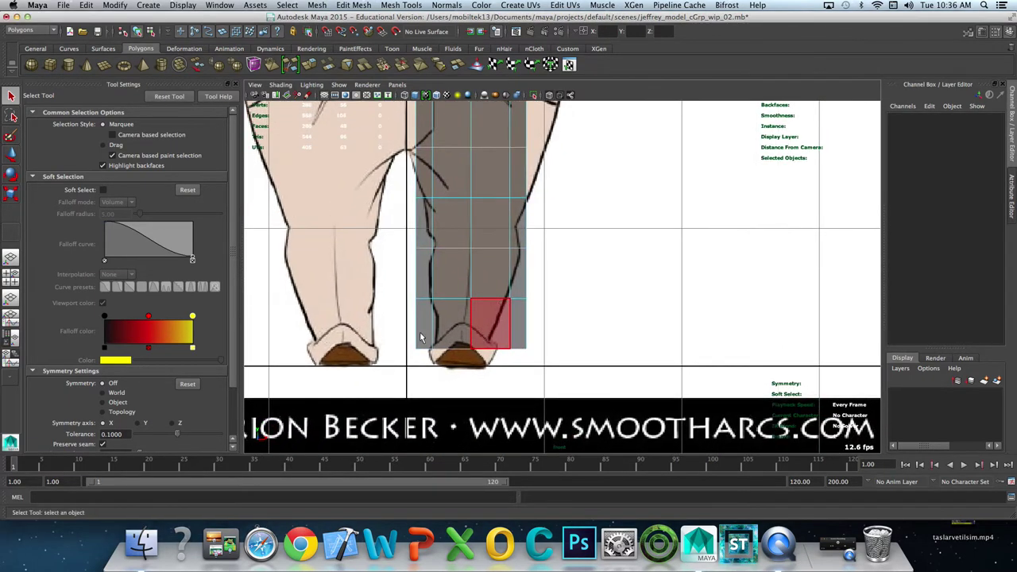
{"action": "right_click_drag", "start_coordinate": [437, 308], "coordinate": [401, 332]}
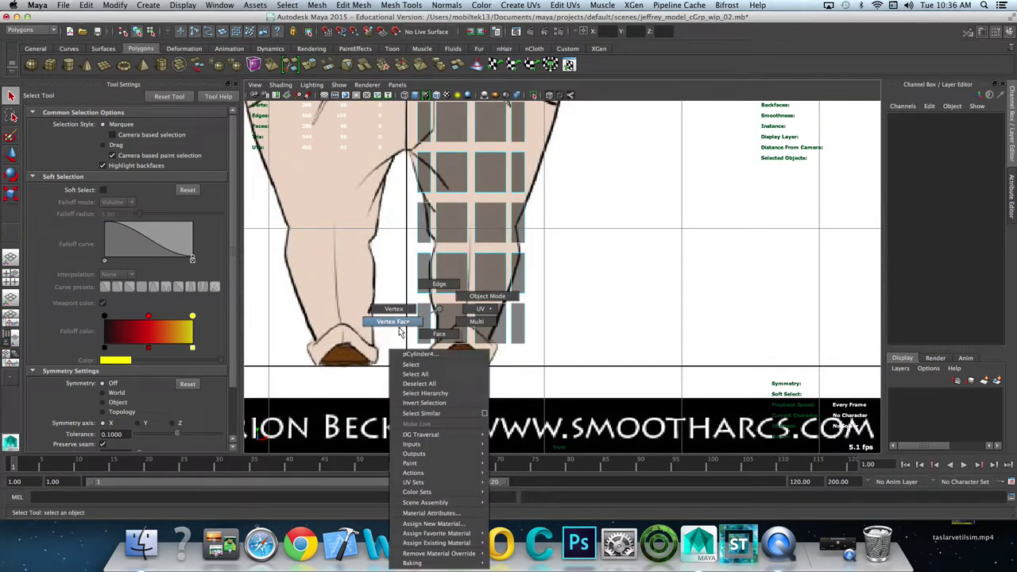
{"action": "left_click_drag", "start_coordinate": [396, 319], "coordinate": [574, 374]}
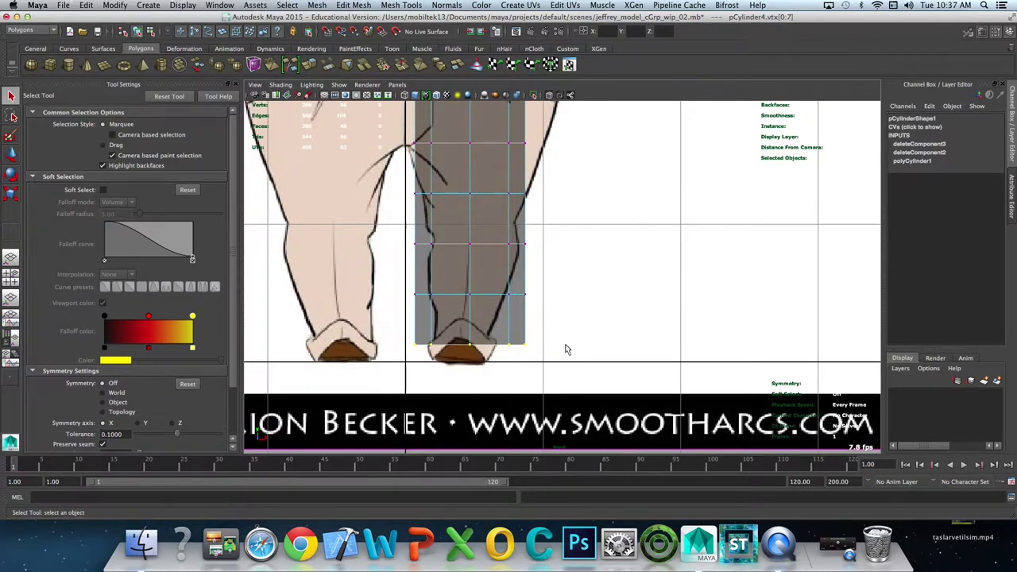
{"action": "key", "text": "r"}
{"action": "left_click_drag", "start_coordinate": [517, 345], "coordinate": [498, 344]}
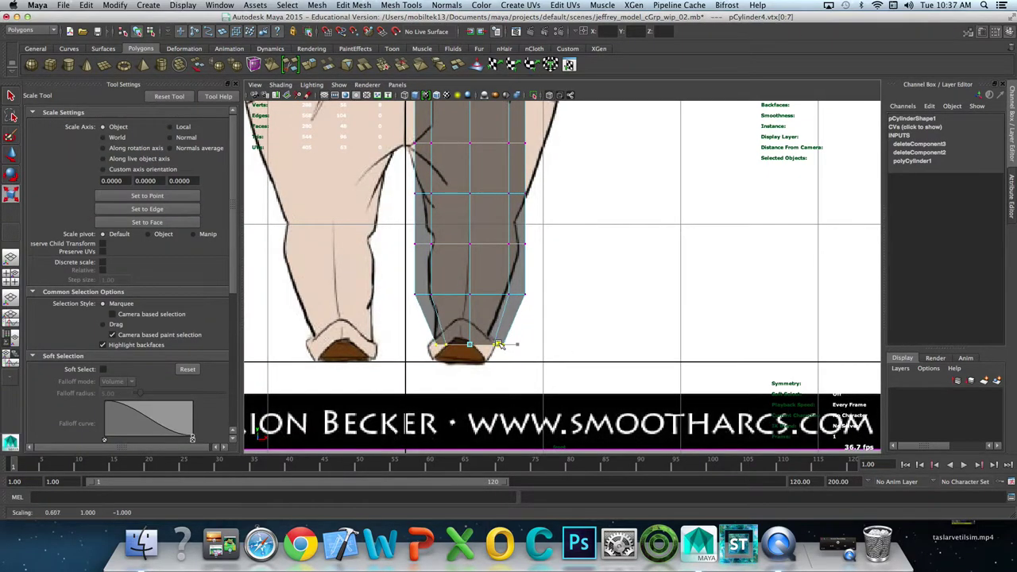
{"action": "left_click_drag", "start_coordinate": [401, 280], "coordinate": [574, 325]}
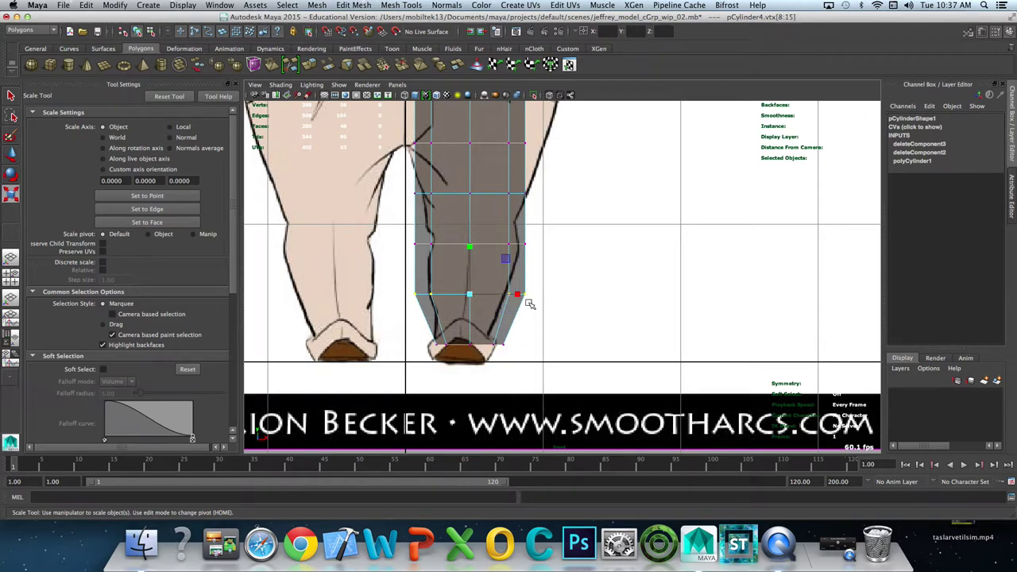
{"action": "left_click_drag", "start_coordinate": [525, 300], "coordinate": [492, 295]}
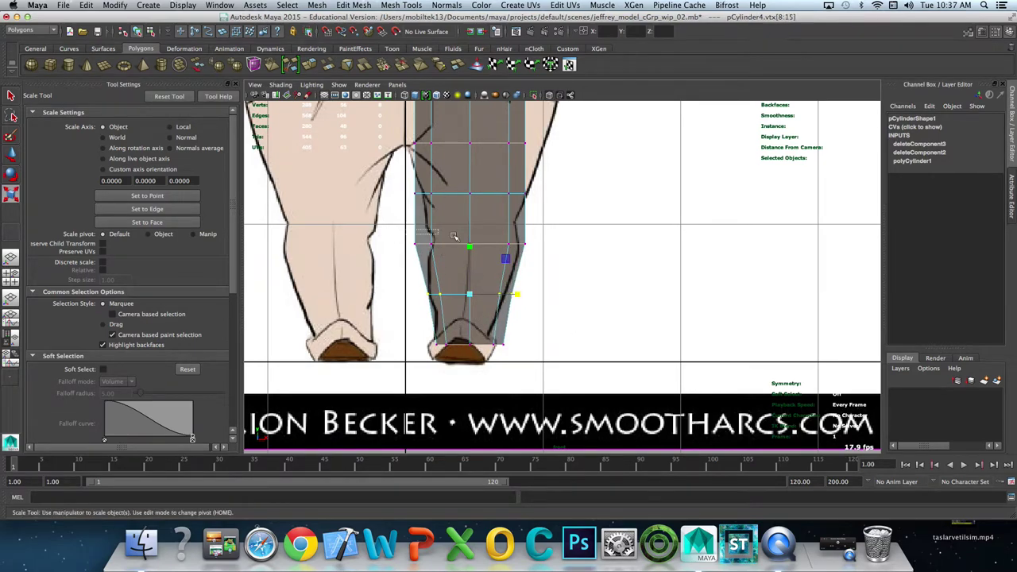
{"action": "mouse_move", "coordinate": [437, 234]}
{"action": "left_mouse_down"}
{"action": "mouse_move", "coordinate": [561, 256]}
{"action": "mouse_move", "coordinate": [508, 245]}
{"action": "left_mouse_up"}
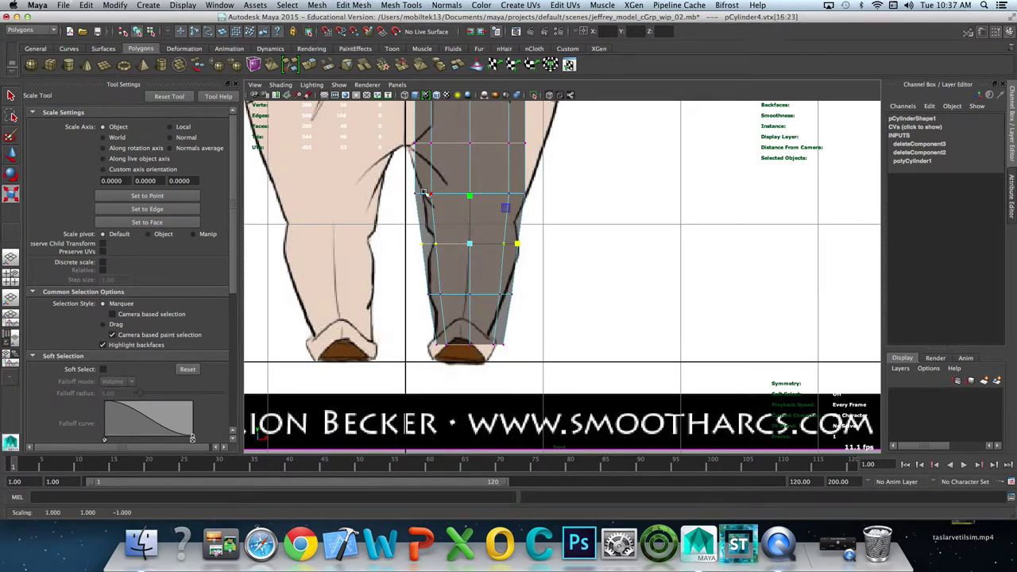
Step: Widen and shift the thigh vertex rows and stretch the top row along the belt line
{"action": "left_click_drag", "start_coordinate": [423, 193], "coordinate": [531, 212]}
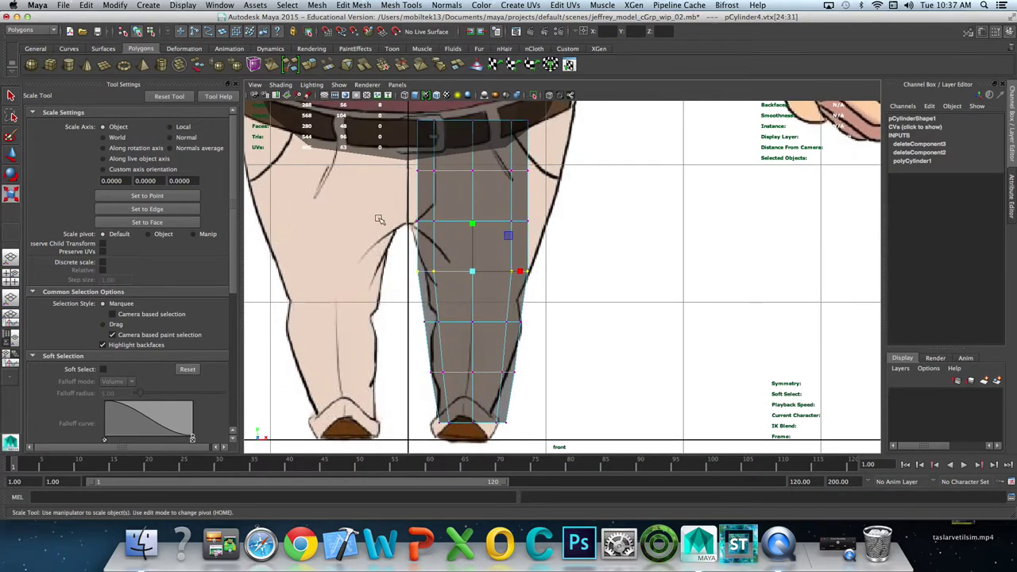
{"action": "mouse_move", "coordinate": [380, 209]}
{"action": "left_mouse_down"}
{"action": "mouse_move", "coordinate": [544, 236]}
{"action": "mouse_move", "coordinate": [531, 223]}
{"action": "left_mouse_up"}
{"action": "key", "text": "w"}
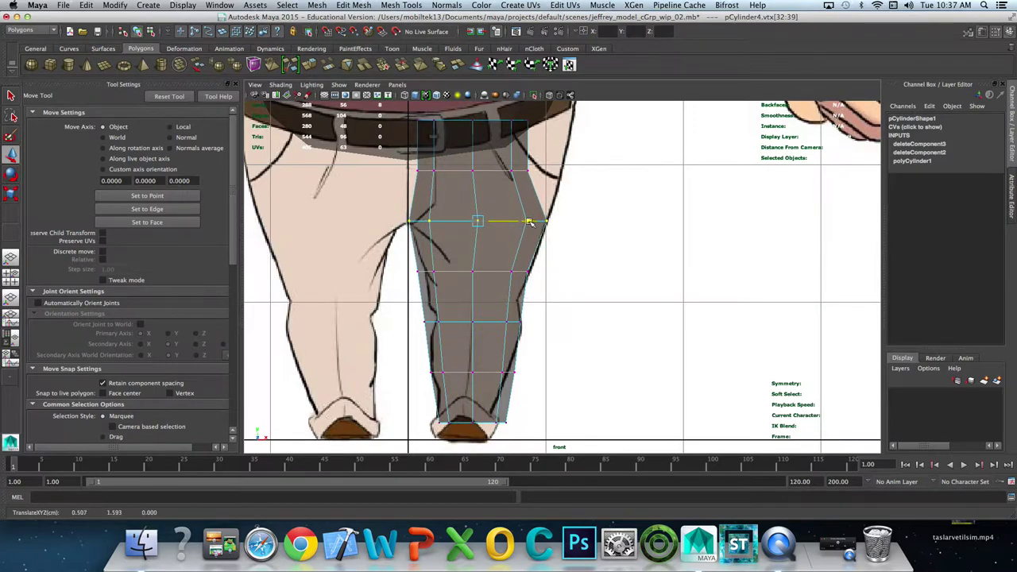
{"action": "middle_click_drag", "start_coordinate": [417, 173], "coordinate": [417, 286], "text": "alt"}
{"action": "mouse_move", "coordinate": [395, 262]}
{"action": "left_mouse_down"}
{"action": "mouse_move", "coordinate": [534, 300]}
{"action": "mouse_move", "coordinate": [540, 286]}
{"action": "mouse_move", "coordinate": [555, 286]}
{"action": "left_mouse_up"}
{"action": "key", "text": "r"}
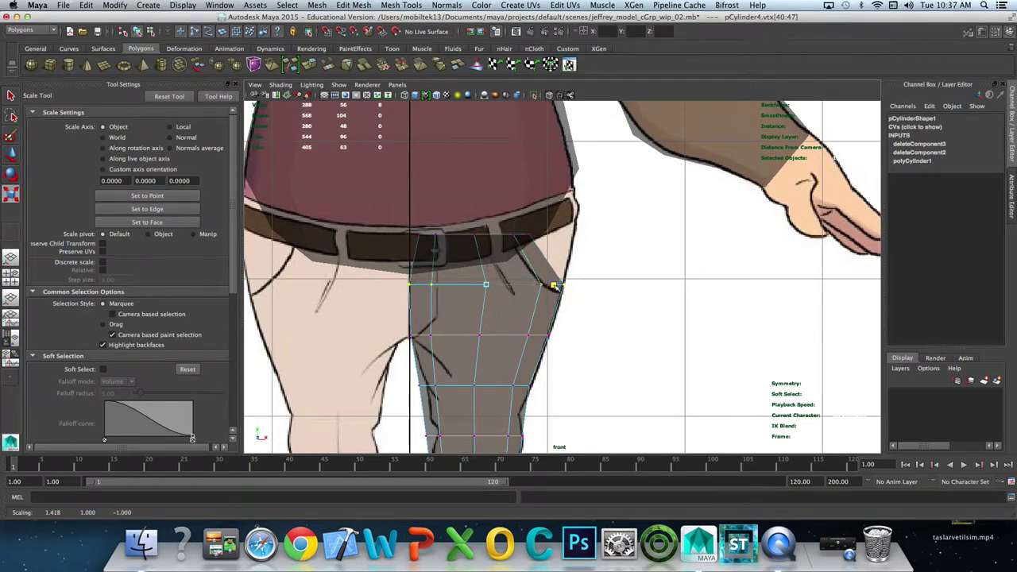
{"action": "mouse_move", "coordinate": [364, 197]}
{"action": "left_mouse_down"}
{"action": "mouse_move", "coordinate": [568, 255]}
{"action": "mouse_move", "coordinate": [525, 237]}
{"action": "mouse_move", "coordinate": [556, 235]}
{"action": "left_mouse_up"}
{"action": "key", "text": "w"}
{"action": "key", "text": "z"}
{"action": "key", "text": "r"}
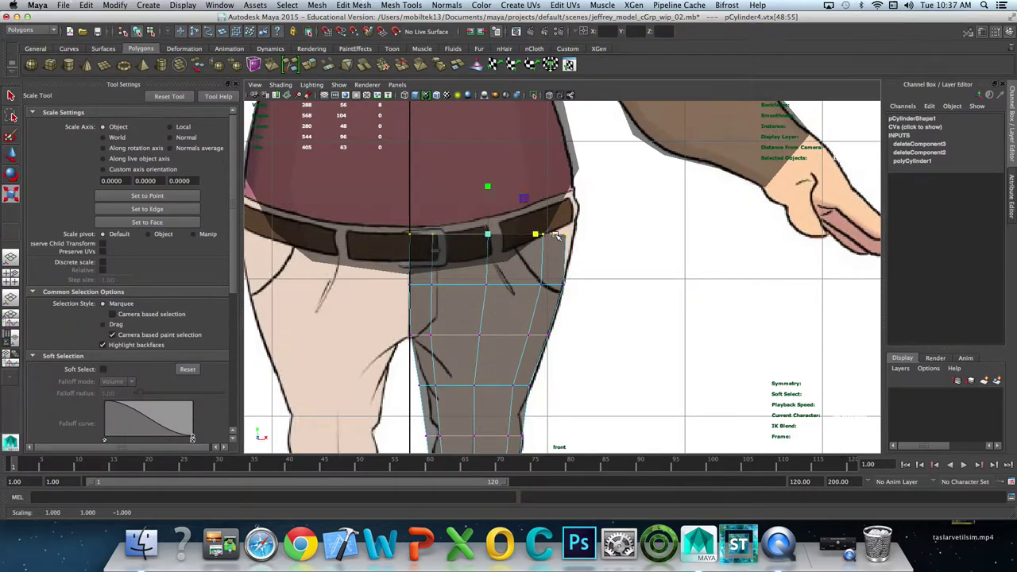
Step: Tilt the belt-line row along the belt, raise it onto the belt, and stretch it across the belt width
{"action": "key", "text": "e"}
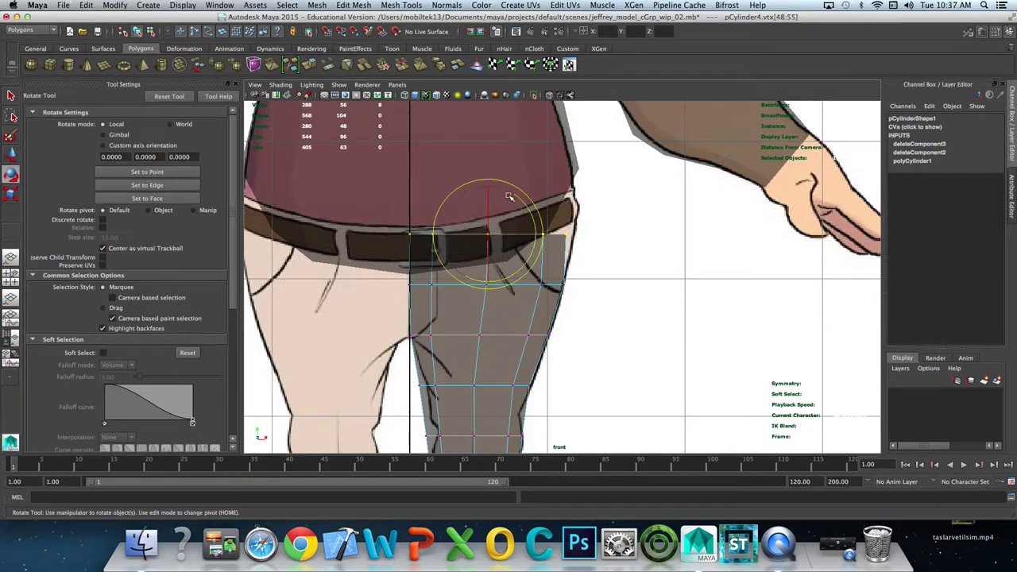
{"action": "left_click_drag", "start_coordinate": [506, 280], "coordinate": [515, 274]}
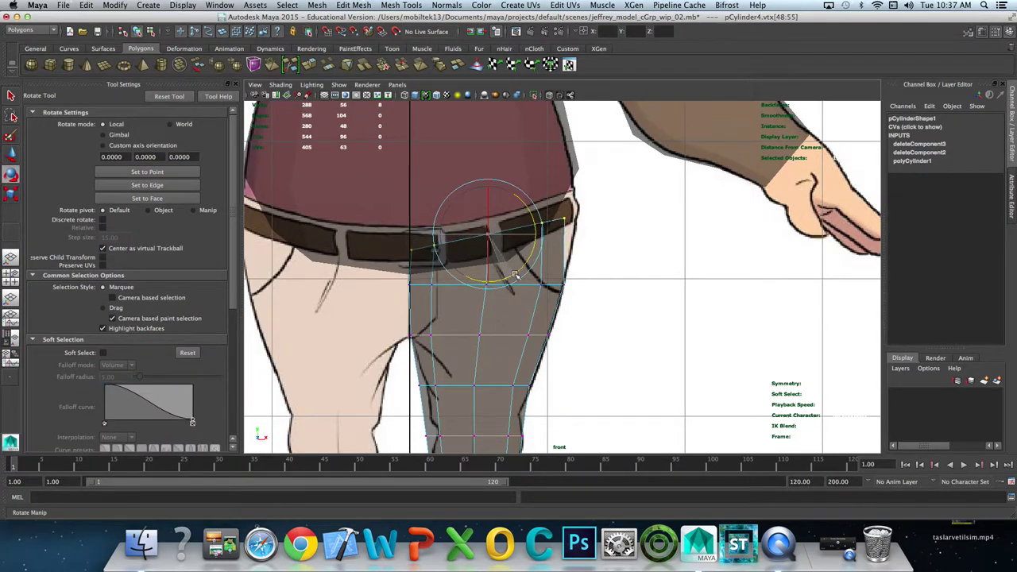
{"action": "key", "text": "w"}
{"action": "left_click_drag", "start_coordinate": [485, 242], "coordinate": [490, 226]}
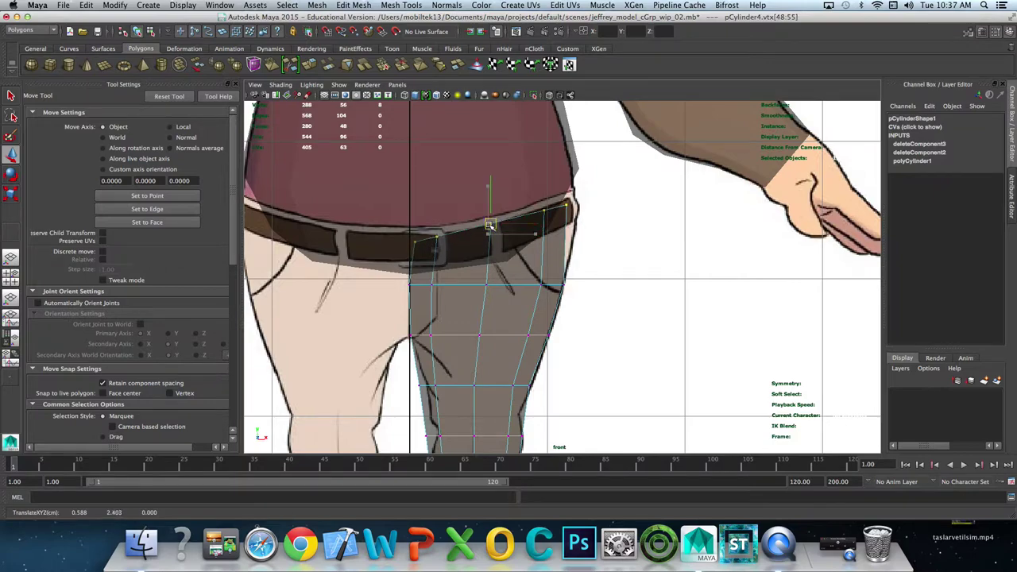
{"action": "key", "text": "r"}
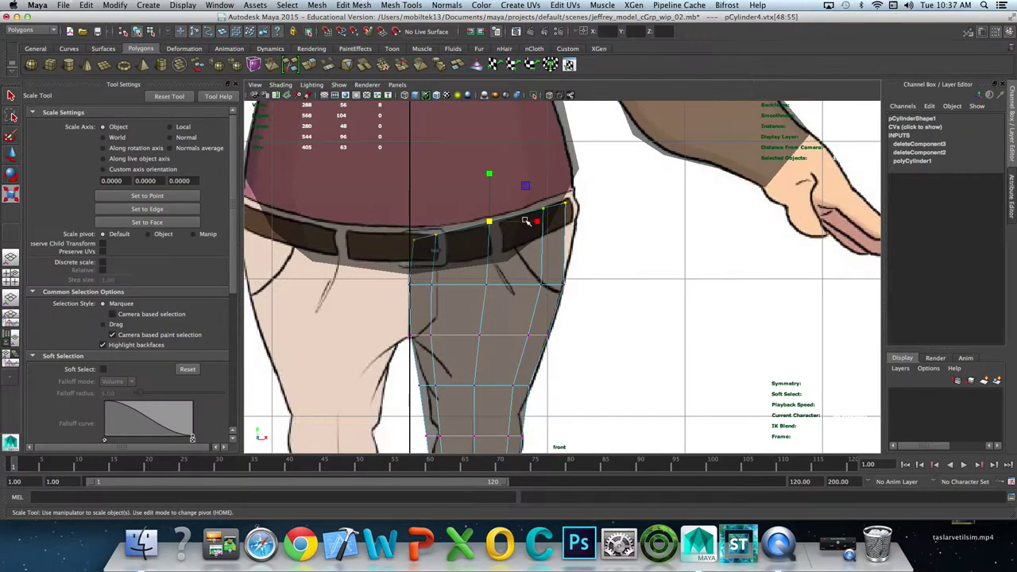
{"action": "left_click_drag", "start_coordinate": [536, 221], "coordinate": [494, 216]}
Step: Select the row just below the belt and tilt it to follow the hip line
{"action": "key", "text": "w"}
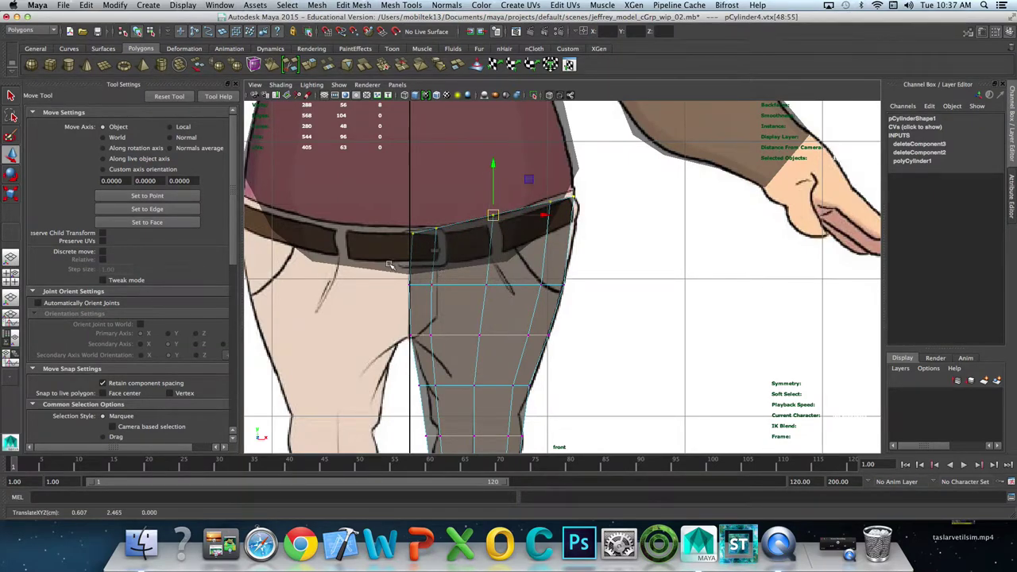
{"action": "left_click_drag", "start_coordinate": [391, 267], "coordinate": [562, 293]}
{"action": "key", "text": "e"}
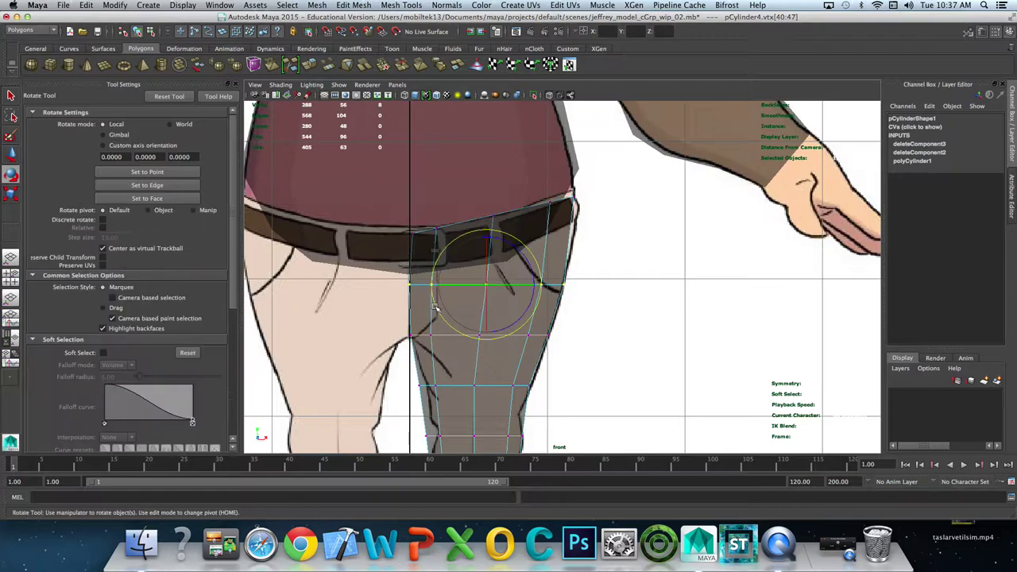
{"action": "mouse_move", "coordinate": [522, 318]}
{"action": "left_mouse_down"}
{"action": "mouse_move", "coordinate": [533, 295]}
{"action": "mouse_move", "coordinate": [490, 280]}
{"action": "left_mouse_up"}
{"action": "key", "text": "w"}
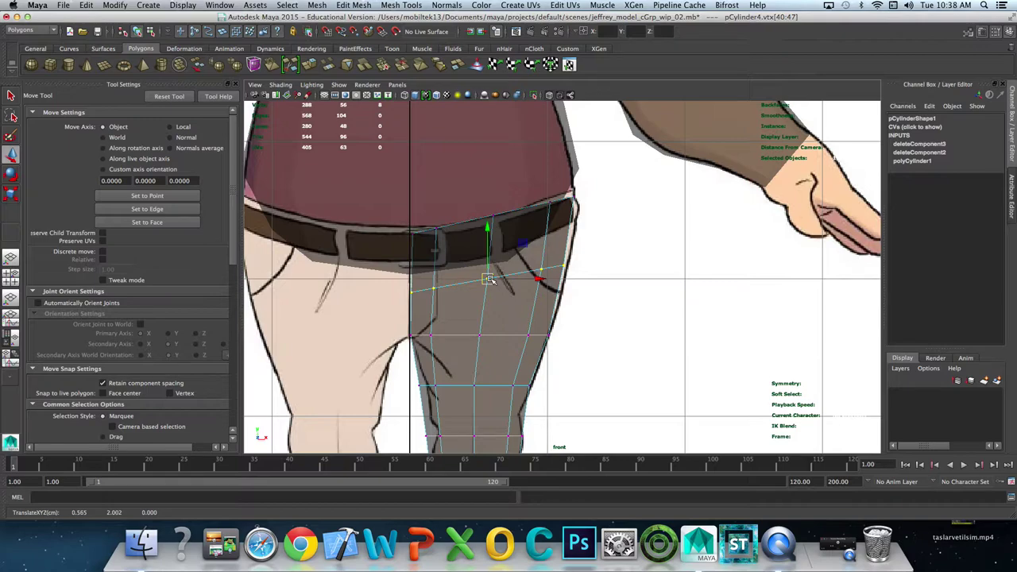
Step: Tilt the next thigh row slightly and raise it a little vertically
{"action": "left_click_drag", "start_coordinate": [407, 321], "coordinate": [591, 357]}
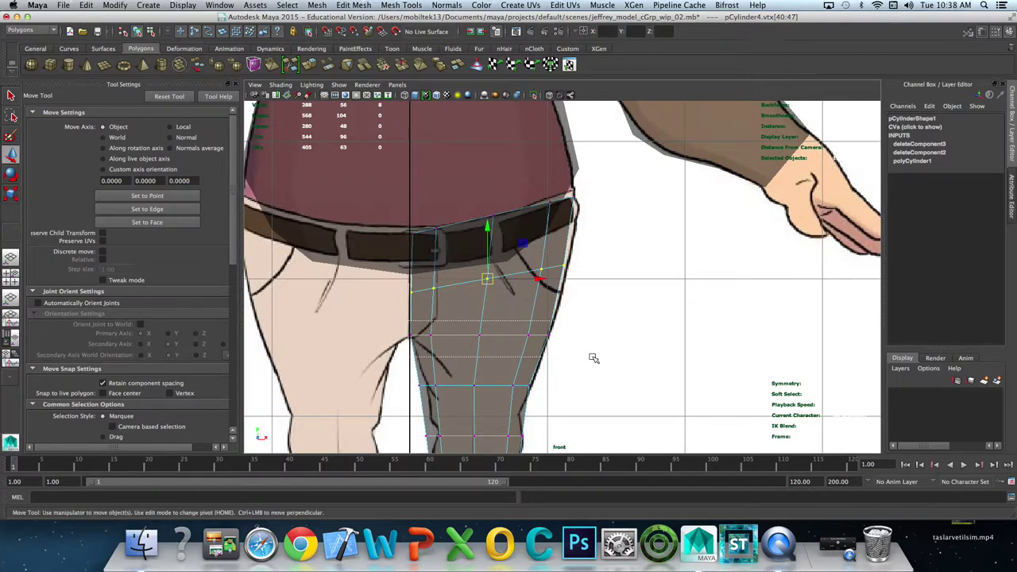
{"action": "key", "text": "e"}
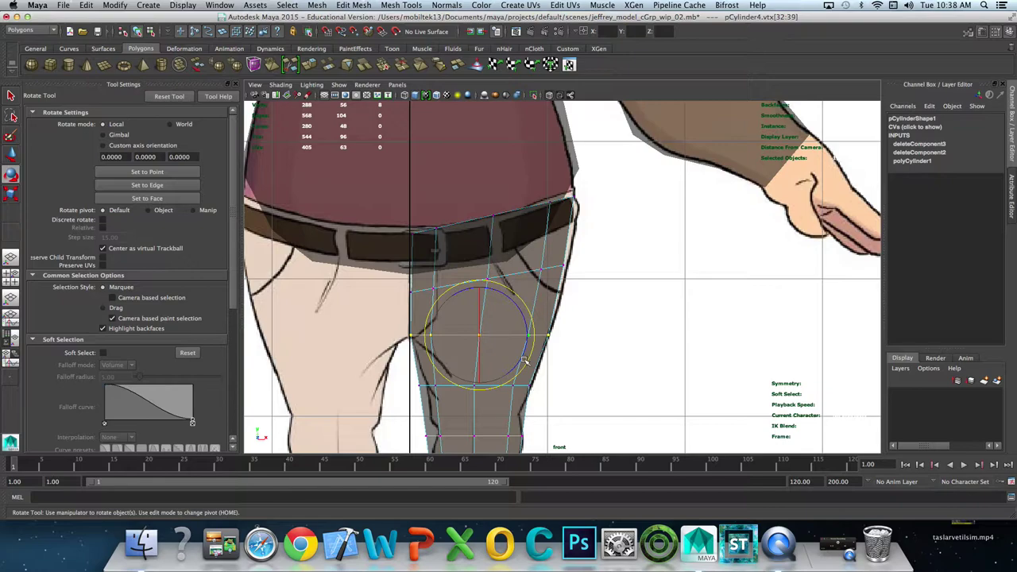
{"action": "left_click_drag", "start_coordinate": [522, 355], "coordinate": [528, 335]}
{"action": "key", "text": "w"}
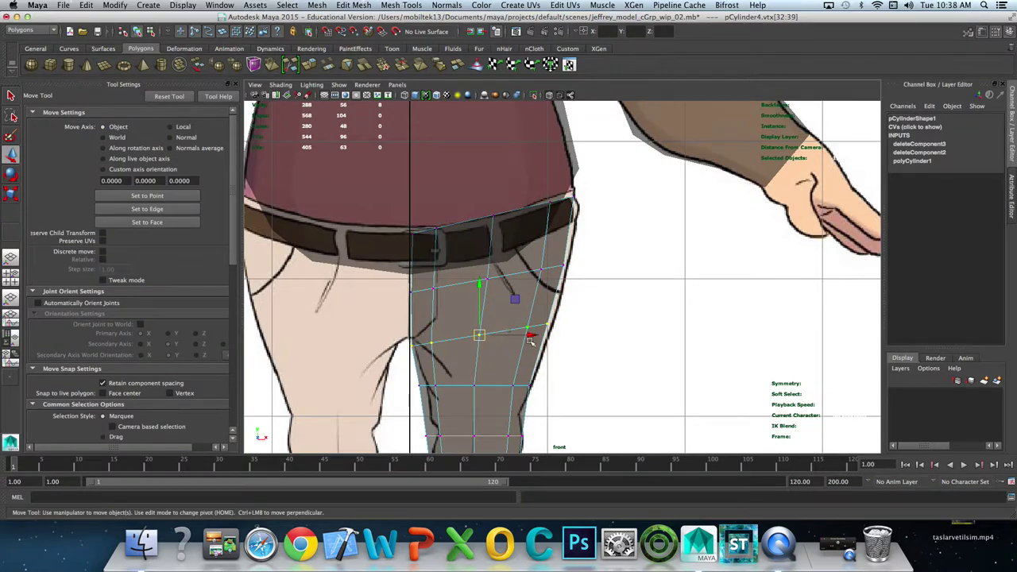
{"action": "left_click", "coordinate": [480, 284]}
{"action": "left_click_drag", "start_coordinate": [480, 285], "coordinate": [480, 282]}
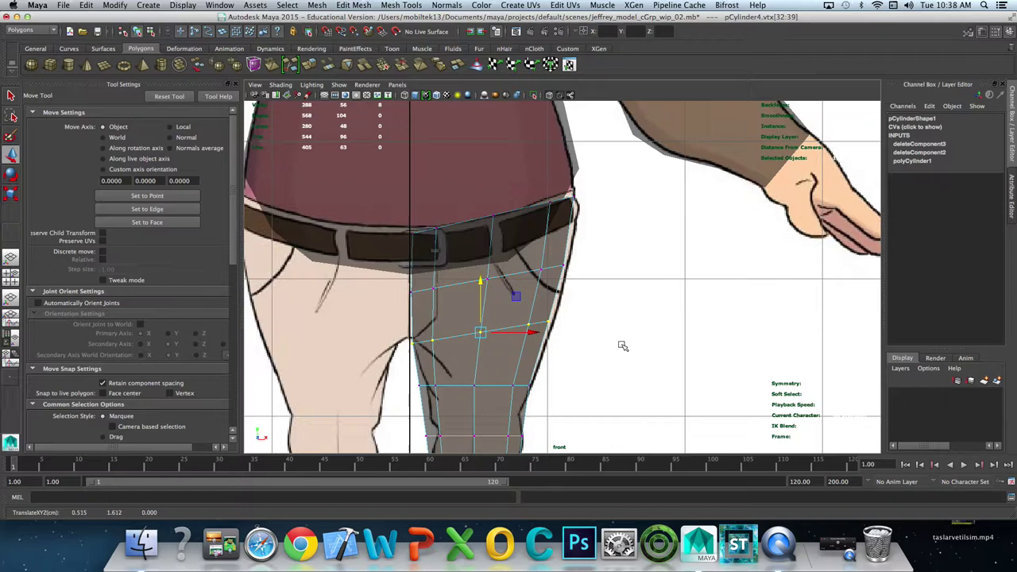
Step: Pan down to the lower leg and select the lower vertex rows one after another
{"action": "middle_click_drag", "start_coordinate": [545, 380], "coordinate": [568, 306], "text": "alt"}
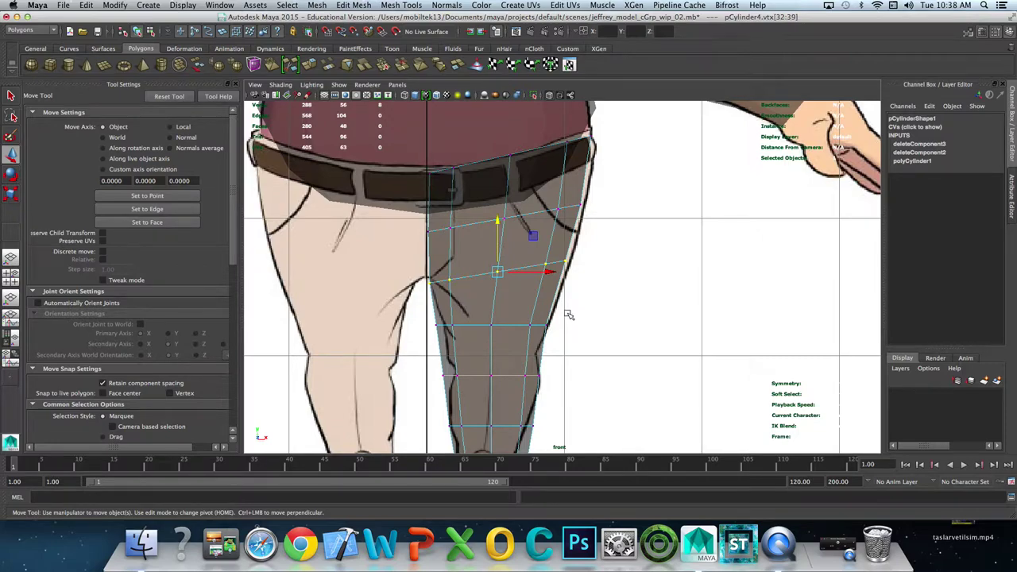
{"action": "middle_click_drag", "start_coordinate": [596, 326], "coordinate": [590, 308], "text": "alt"}
{"action": "mouse_move", "coordinate": [435, 306]}
{"action": "left_mouse_down"}
{"action": "mouse_move", "coordinate": [569, 319]}
{"action": "mouse_move", "coordinate": [546, 308]}
{"action": "left_mouse_up"}
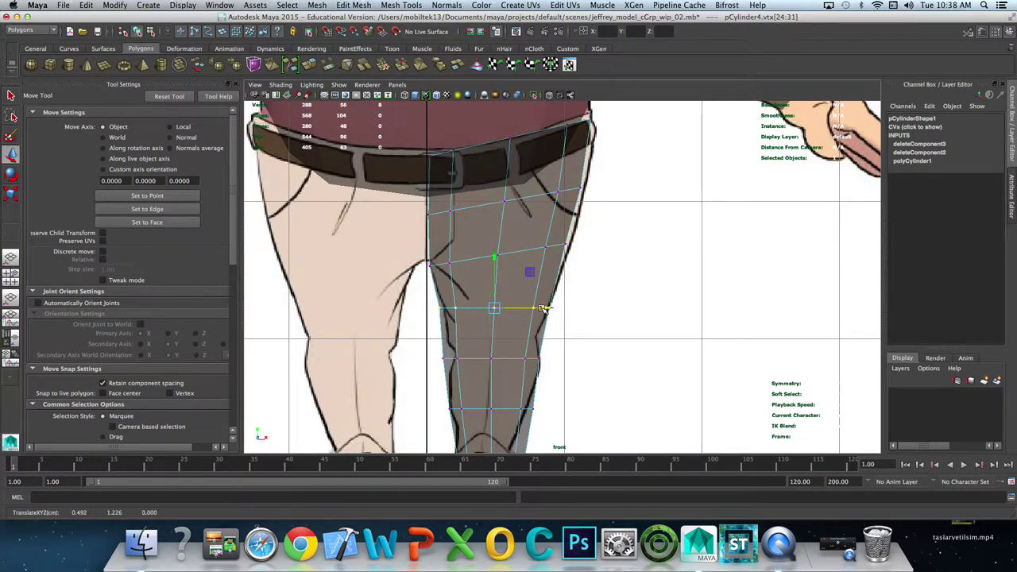
{"action": "middle_click_drag", "start_coordinate": [586, 365], "coordinate": [590, 347], "text": "alt"}
{"action": "left_click_drag", "start_coordinate": [437, 330], "coordinate": [556, 349]}
{"action": "key", "text": "q"}
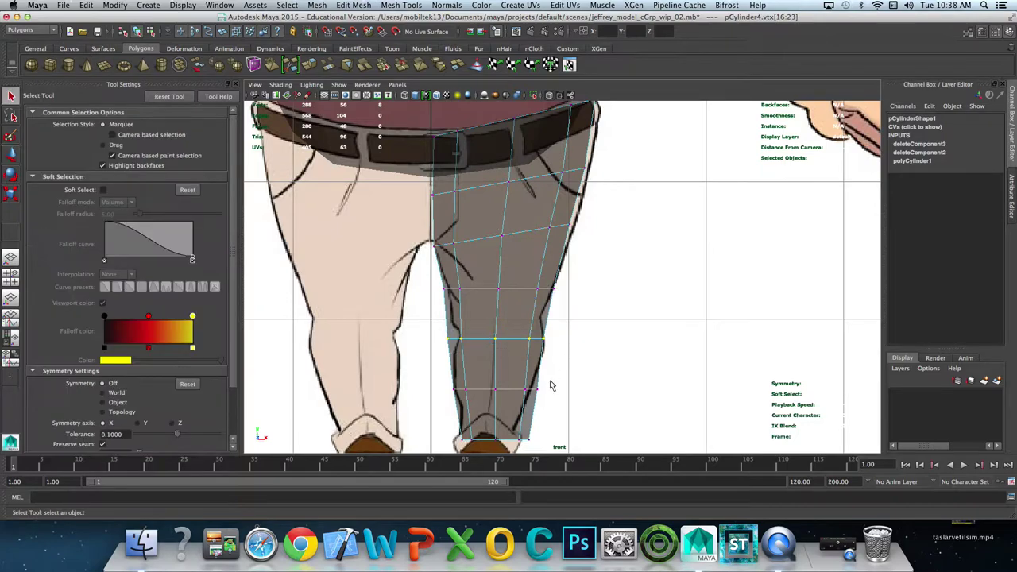
Step: Select the bottom ring and narrow it at the trouser hem, reworking the scale once
{"action": "middle_click_drag", "start_coordinate": [554, 386], "coordinate": [560, 349], "text": "alt"}
{"action": "key", "text": "w"}
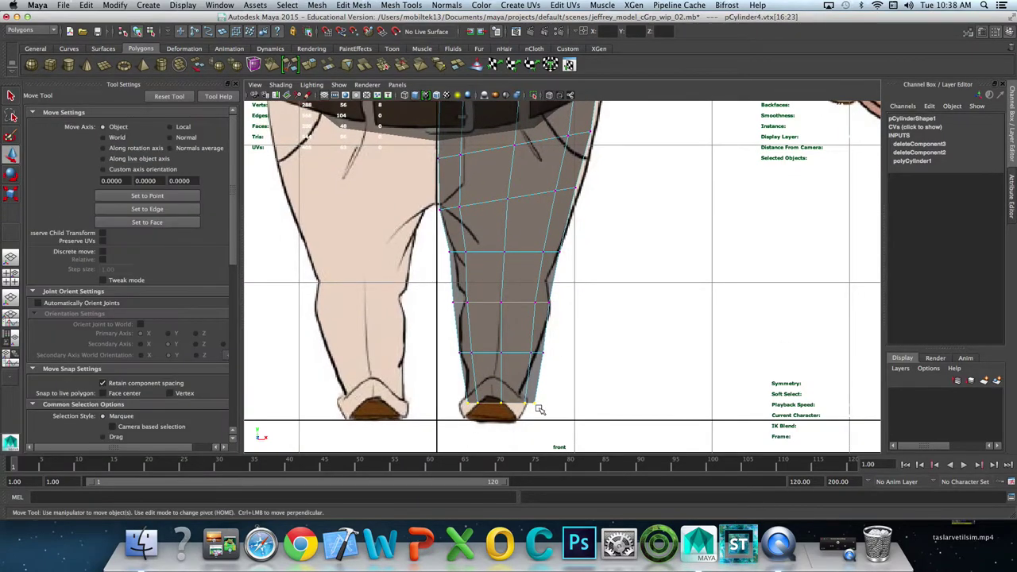
{"action": "left_click_drag", "start_coordinate": [455, 392], "coordinate": [547, 410]}
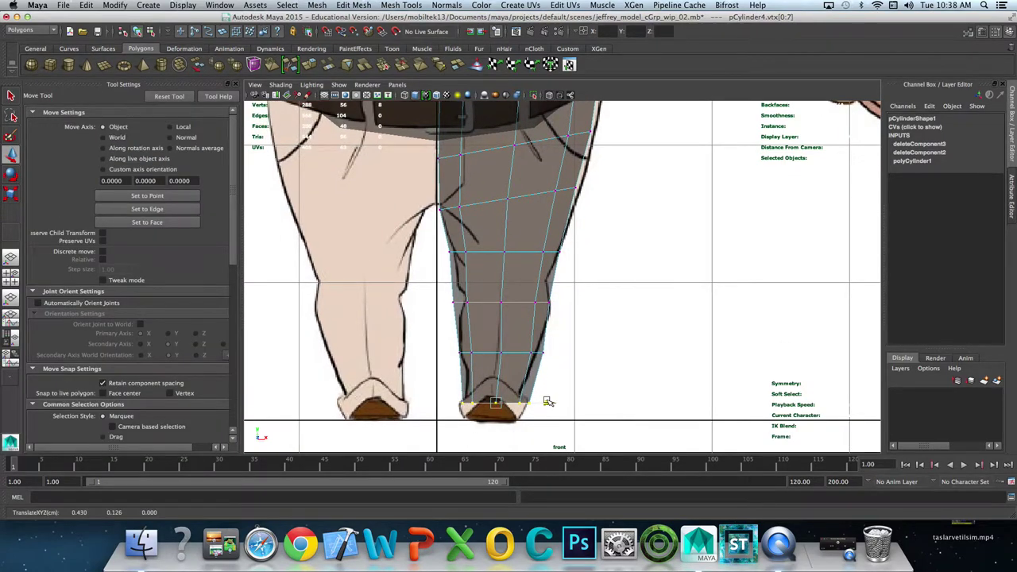
{"action": "key", "text": "r"}
{"action": "left_click_drag", "start_coordinate": [547, 403], "coordinate": [540, 404]}
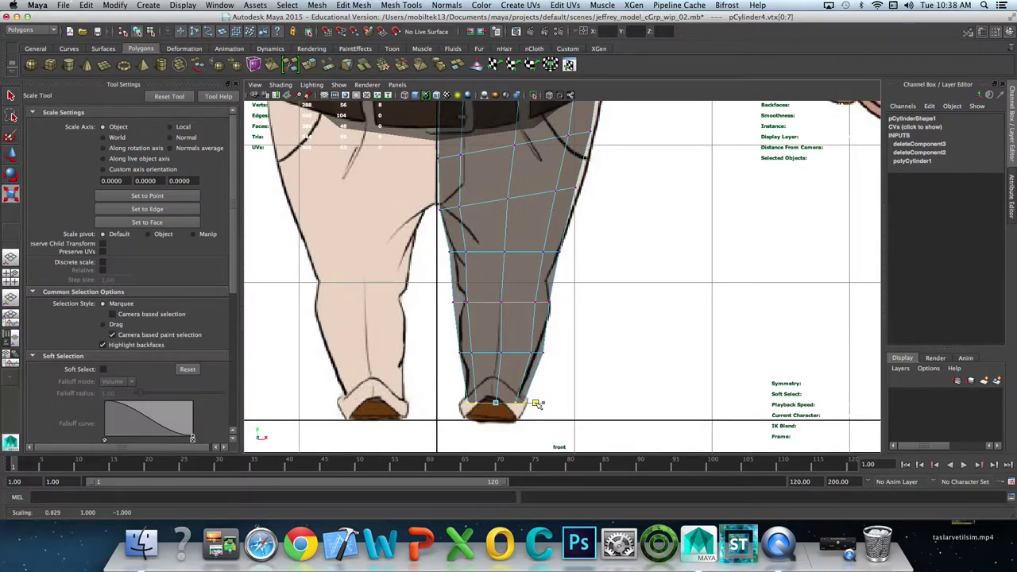
{"action": "key", "text": "w"}
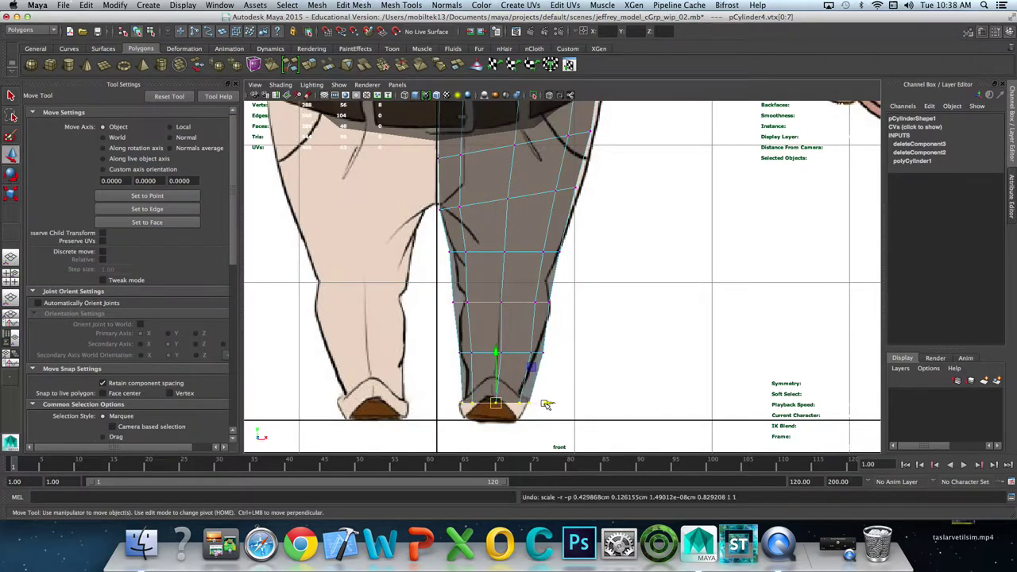
{"action": "key", "text": "r"}
{"action": "left_click_drag", "start_coordinate": [540, 405], "coordinate": [534, 405]}
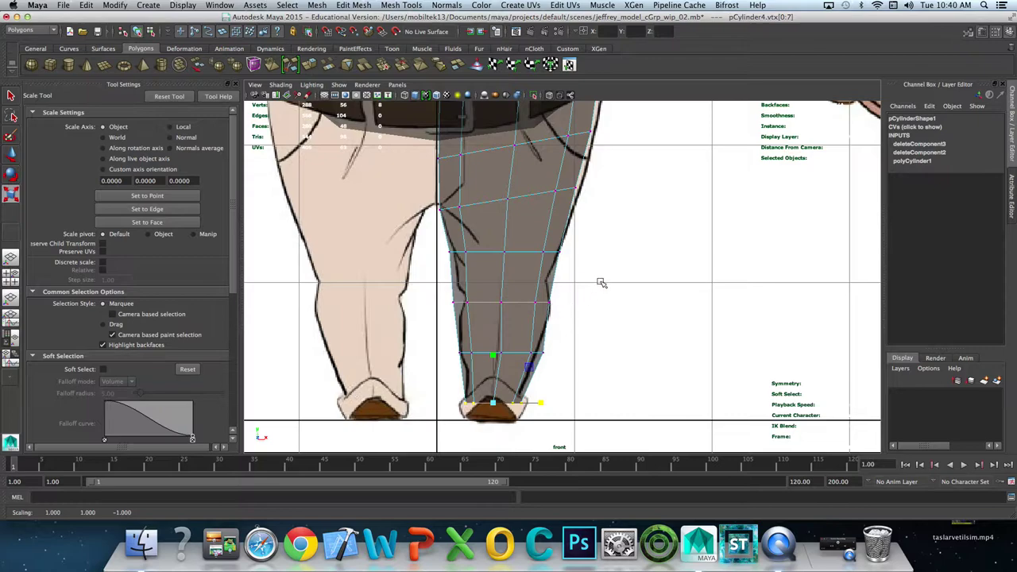
Step: Maximize the side view and zoom in on the selected bottom leg vertices at the foot
{"action": "middle_click_drag", "start_coordinate": [544, 184], "coordinate": [545, 213], "text": "alt"}
{"action": "key", "text": "space"}
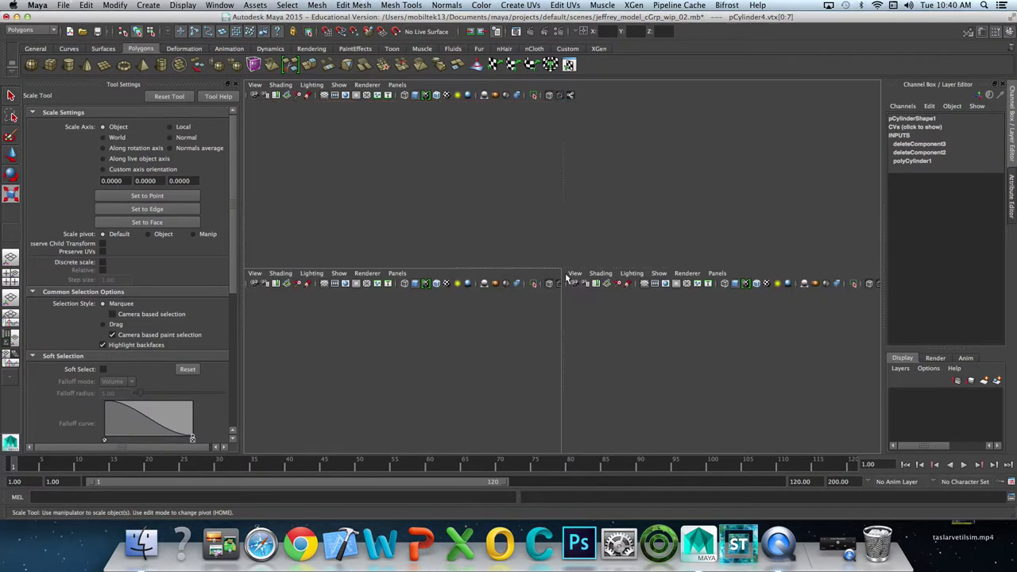
{"action": "key", "text": "space"}
{"action": "left_click_drag", "start_coordinate": [449, 365], "coordinate": [535, 401]}
{"action": "key", "text": "f"}
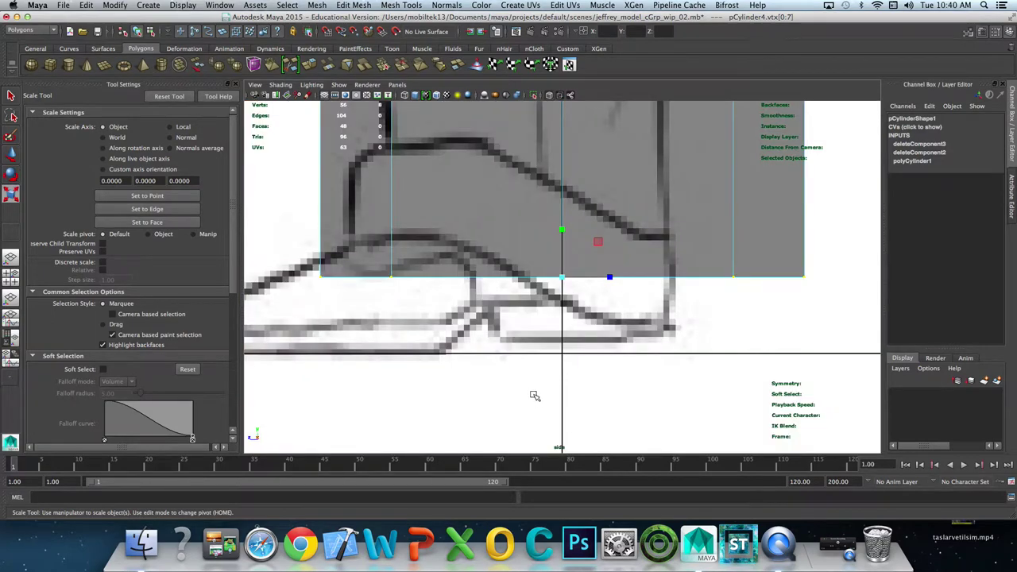
{"action": "key", "text": "bracketleft"}
{"action": "key", "text": "bracketleft"}
{"action": "scroll", "coordinate": [565, 328], "scroll_direction": "up", "scroll_amount": 2}
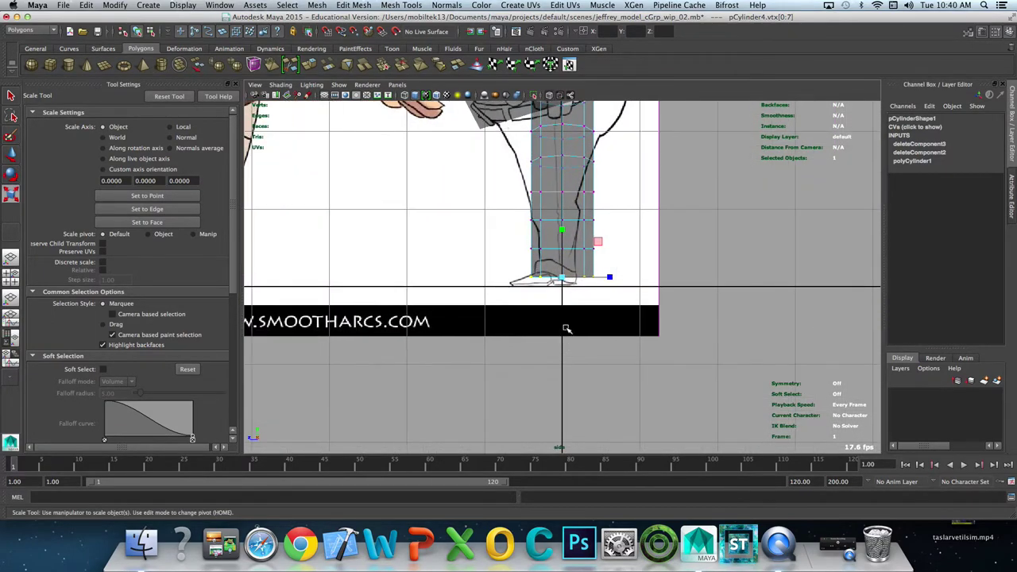
Step: Slide the bottom leg row left onto the ankle and scale it to the cuff width
{"action": "key", "text": "w"}
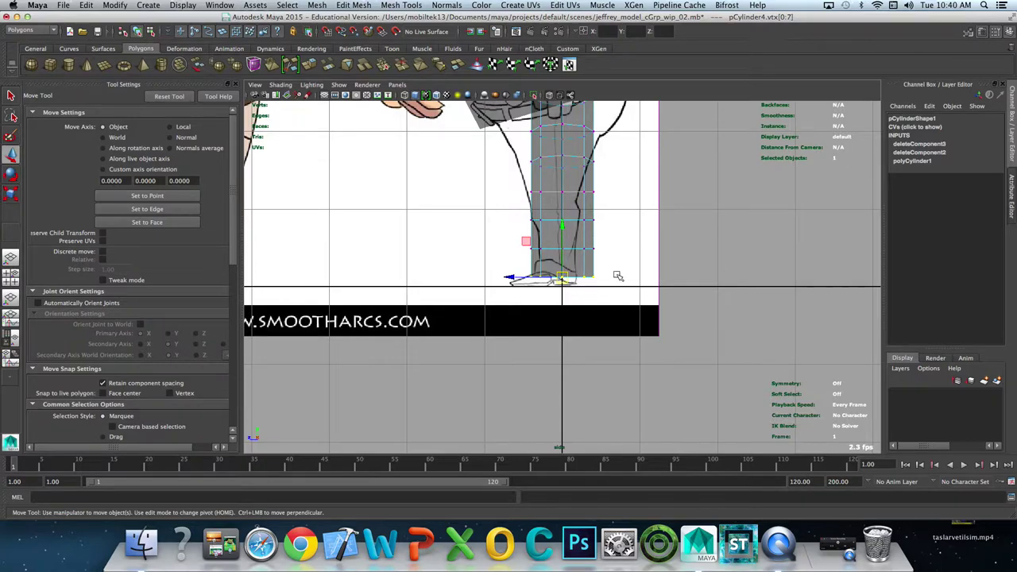
{"action": "scroll", "coordinate": [567, 286], "scroll_direction": "up", "scroll_amount": 2}
{"action": "left_click_drag", "start_coordinate": [515, 280], "coordinate": [508, 281]}
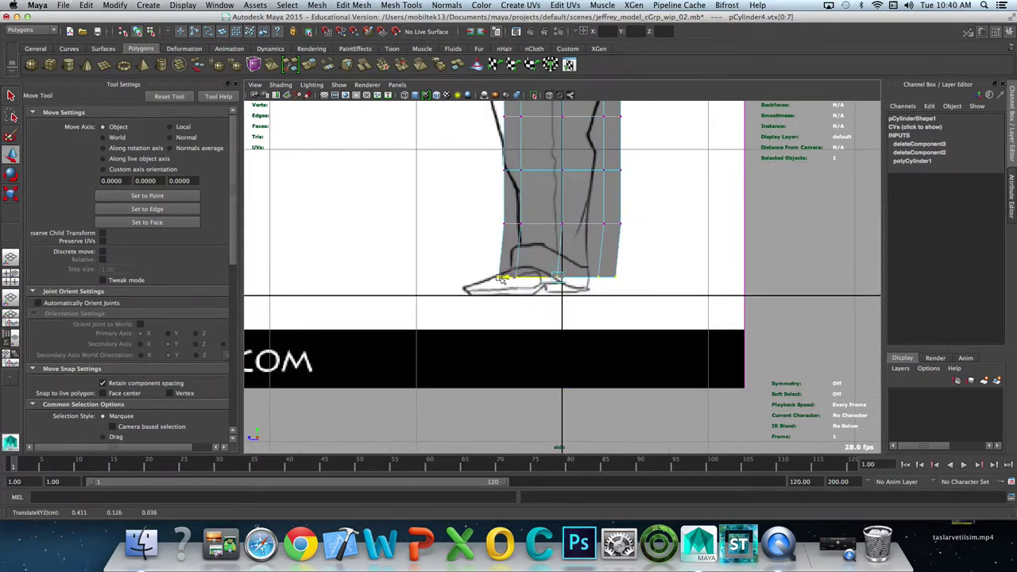
{"action": "key", "text": "r"}
{"action": "mouse_move", "coordinate": [595, 277]}
{"action": "left_mouse_down"}
{"action": "mouse_move", "coordinate": [502, 213]}
{"action": "mouse_move", "coordinate": [712, 254]}
{"action": "left_mouse_up"}
Step: Narrow the middle vertex row and shift it left to match the drawing
{"action": "left_click_drag", "start_coordinate": [608, 223], "coordinate": [594, 224]}
{"action": "key", "text": "w"}
{"action": "left_click_drag", "start_coordinate": [526, 226], "coordinate": [502, 224]}
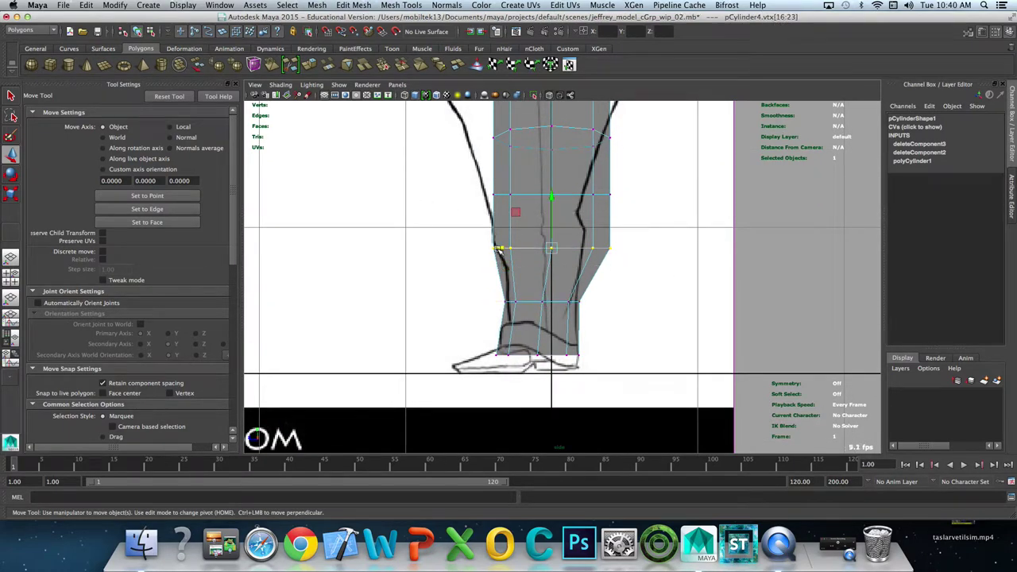
Step: Shift the selected row left onto the drawing and narrow it to the leg outline
{"action": "left_click_drag", "start_coordinate": [498, 249], "coordinate": [487, 248]}
{"action": "key", "text": "r"}
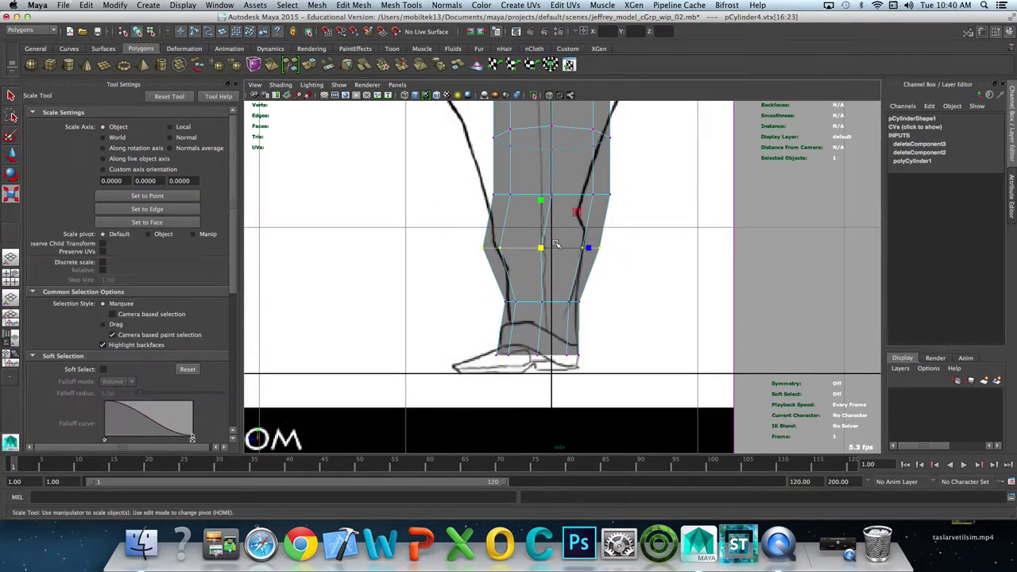
{"action": "left_click_drag", "start_coordinate": [587, 249], "coordinate": [577, 247]}
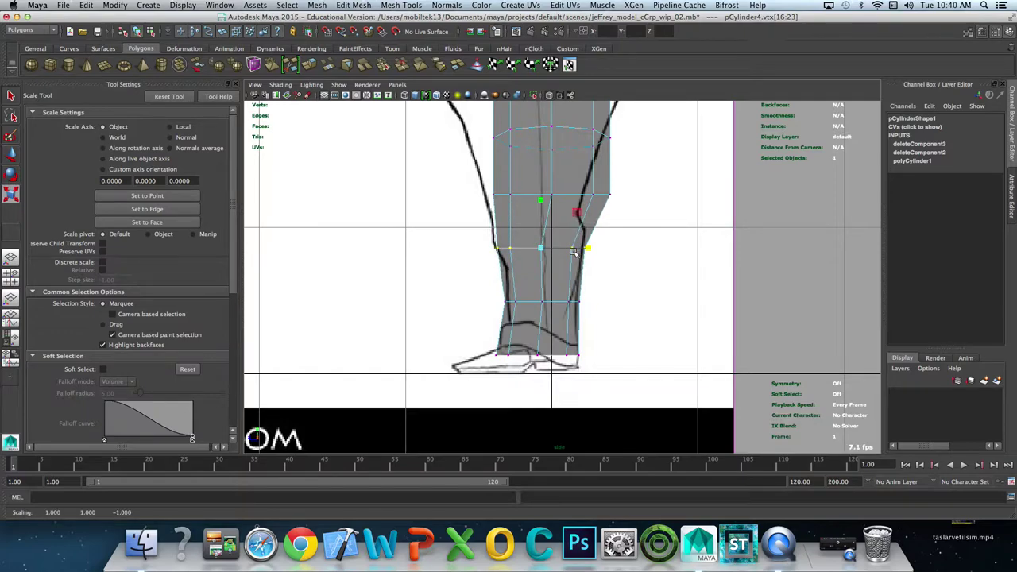
Step: Move the knee vertex row left and narrow it to the leg width
{"action": "left_click_drag", "start_coordinate": [482, 245], "coordinate": [641, 287]}
{"action": "key", "text": "w"}
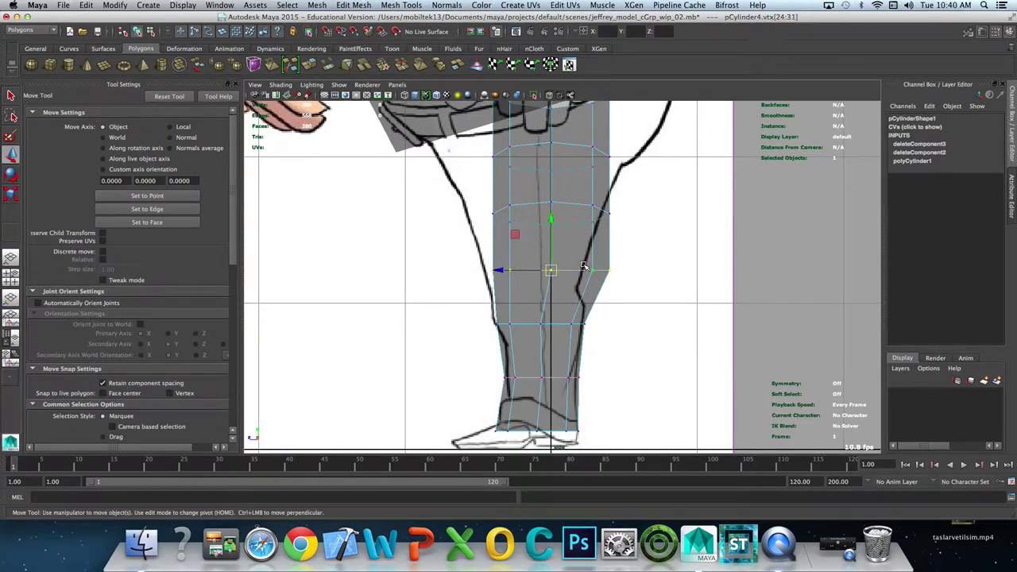
{"action": "left_click_drag", "start_coordinate": [520, 271], "coordinate": [481, 271]}
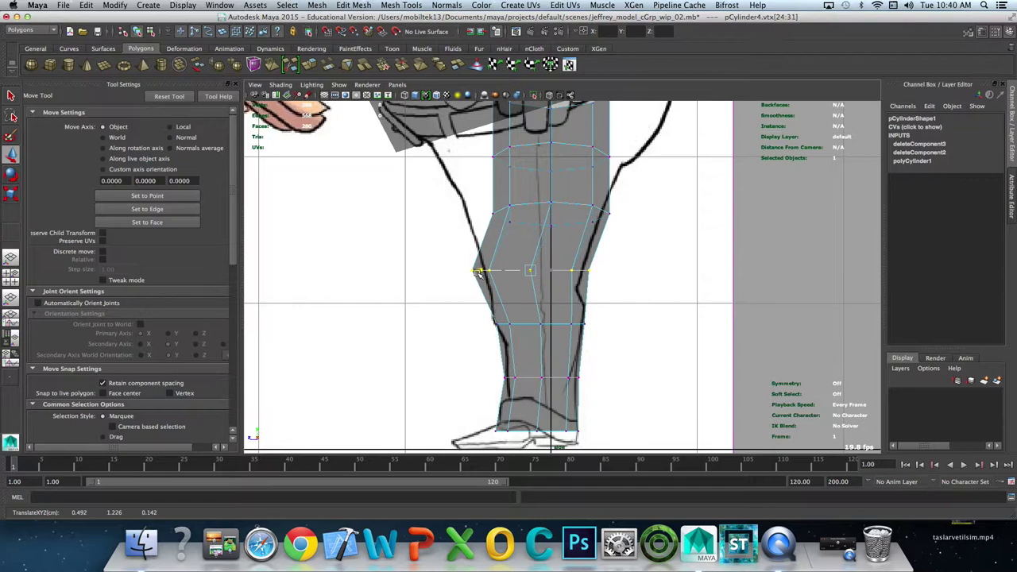
{"action": "key", "text": "r"}
{"action": "left_click_drag", "start_coordinate": [572, 269], "coordinate": [637, 312]}
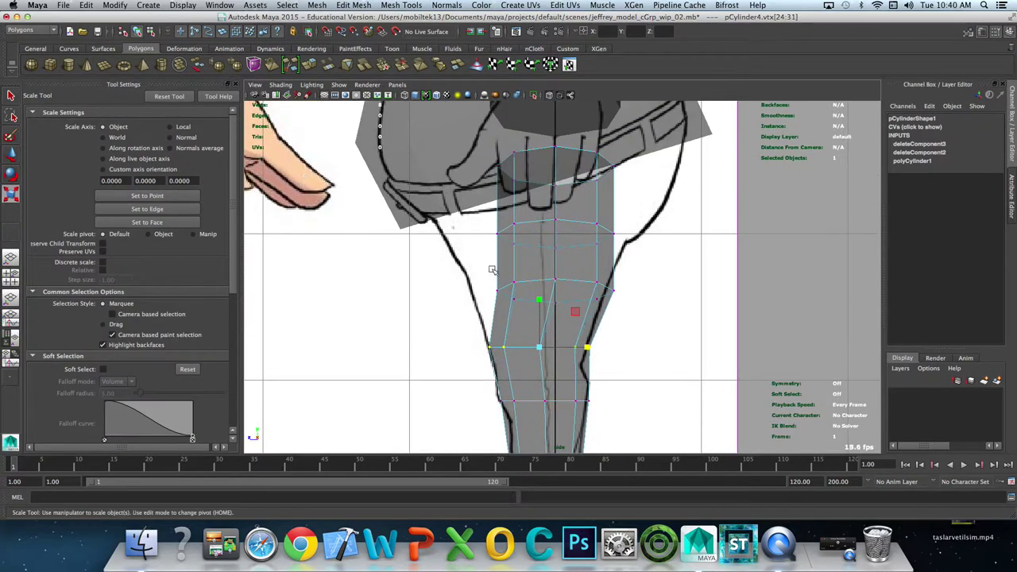
Step: Shift the upper thigh row left and widen it slightly
{"action": "key", "text": "w"}
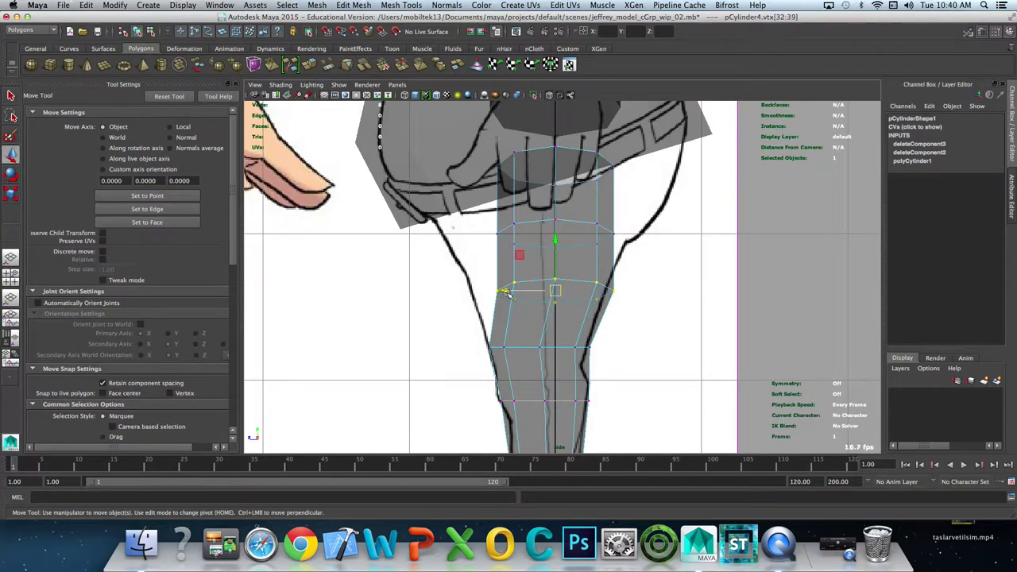
{"action": "left_click_drag", "start_coordinate": [497, 289], "coordinate": [490, 292]}
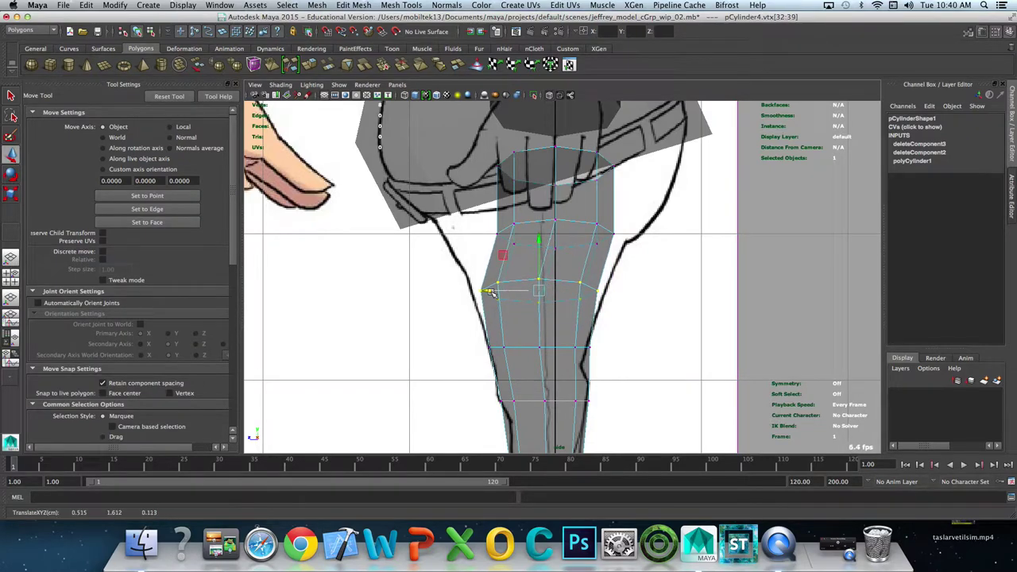
{"action": "key", "text": "r"}
{"action": "left_click_drag", "start_coordinate": [586, 291], "coordinate": [592, 292]}
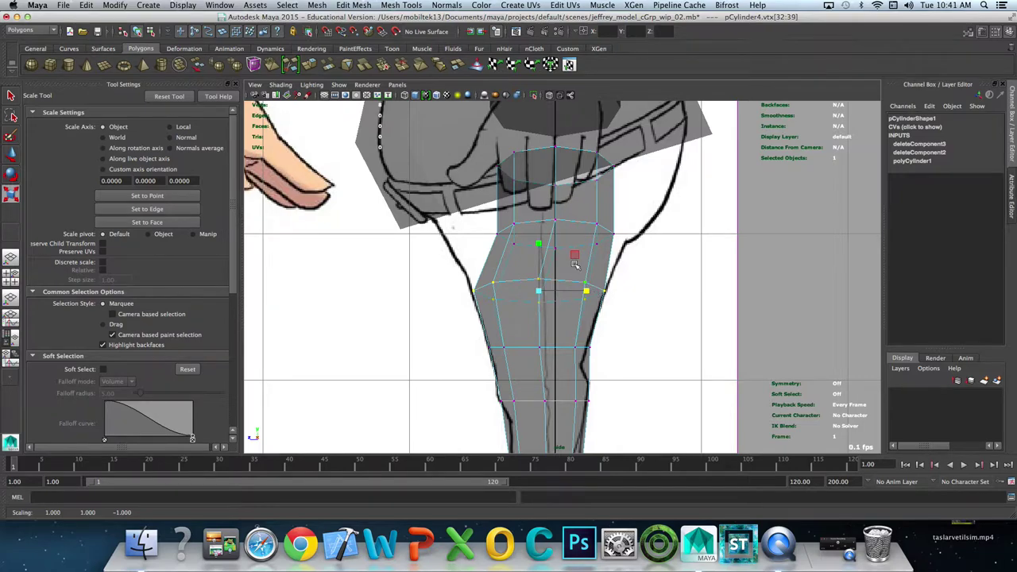
Step: Widen the thigh loop below the waist toward the hips and shift it left
{"action": "middle_click_drag", "start_coordinate": [576, 262], "coordinate": [576, 288], "text": "alt"}
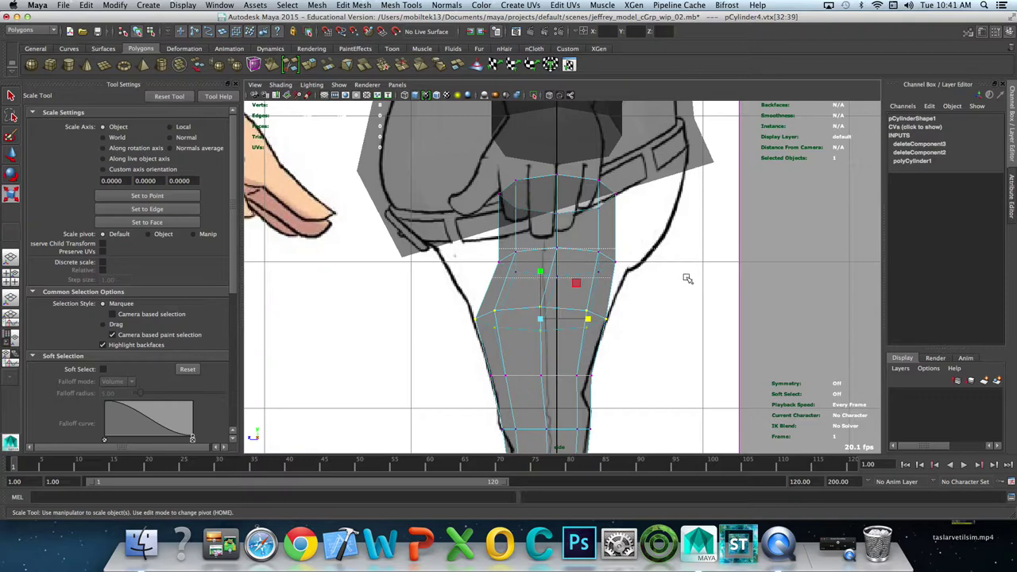
{"action": "left_click_drag", "start_coordinate": [687, 278], "coordinate": [472, 238]}
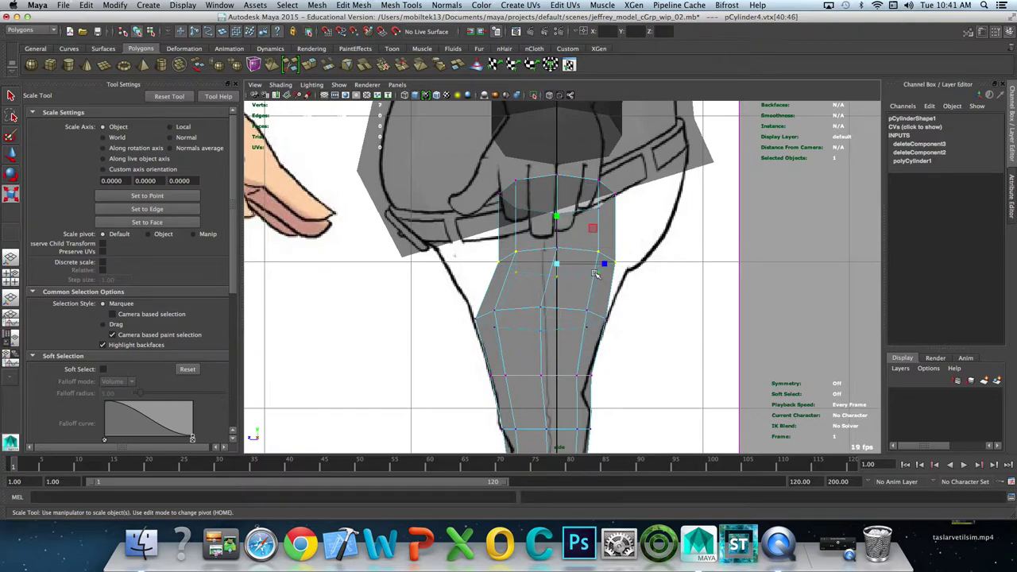
{"action": "mouse_move", "coordinate": [592, 269]}
{"action": "left_mouse_down"}
{"action": "mouse_move", "coordinate": [614, 265]}
{"action": "mouse_move", "coordinate": [604, 263]}
{"action": "left_mouse_up"}
{"action": "key", "text": "w"}
{"action": "left_click_drag", "start_coordinate": [537, 265], "coordinate": [492, 265]}
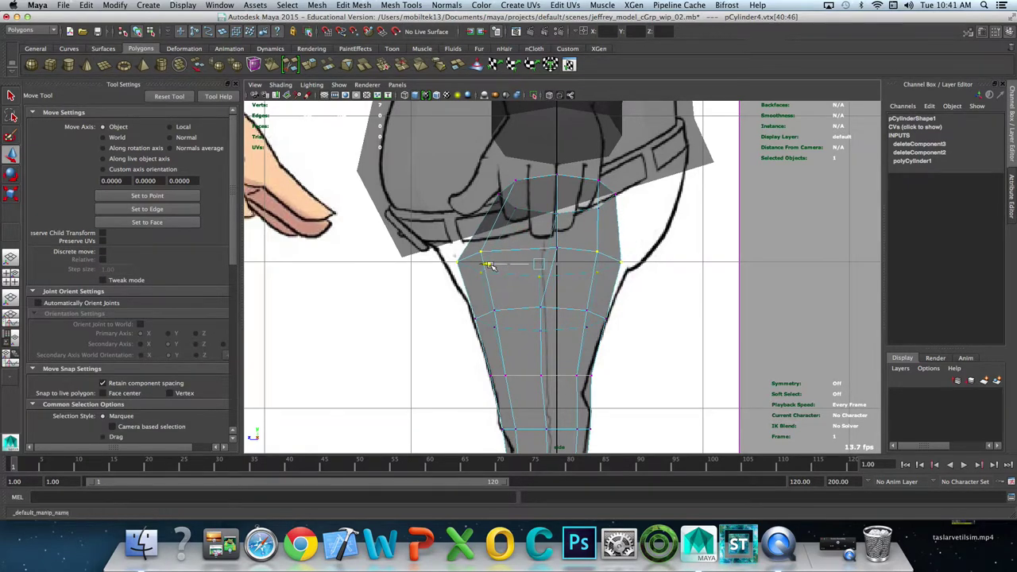
{"action": "key", "text": "r"}
{"action": "left_click_drag", "start_coordinate": [592, 265], "coordinate": [595, 263]}
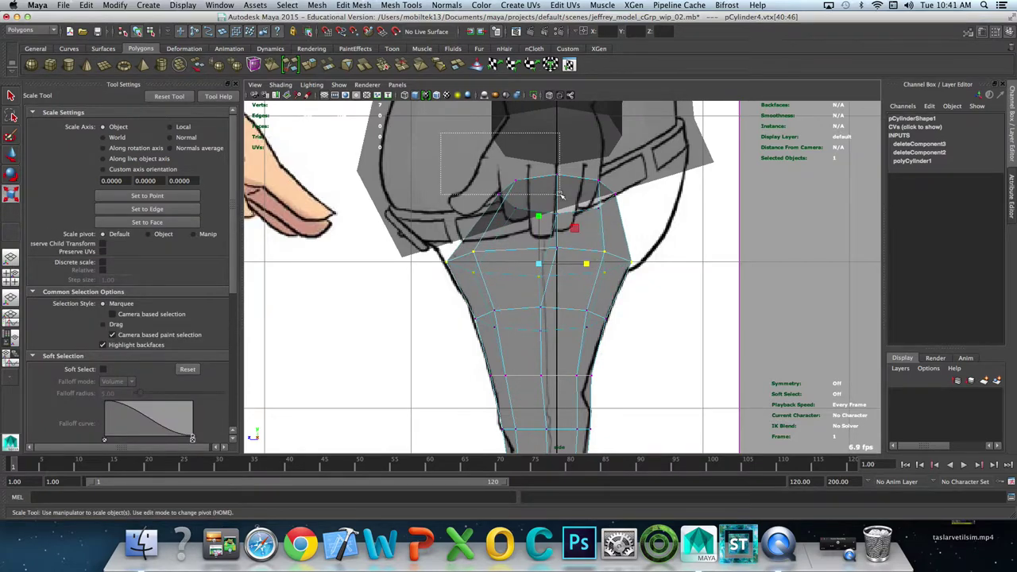
Step: Rotate the top waist loop to the belt angle, widen it, then select the row below
{"action": "mouse_move", "coordinate": [440, 132]}
{"action": "left_mouse_down"}
{"action": "mouse_move", "coordinate": [626, 208]}
{"action": "mouse_move", "coordinate": [617, 217]}
{"action": "left_mouse_up"}
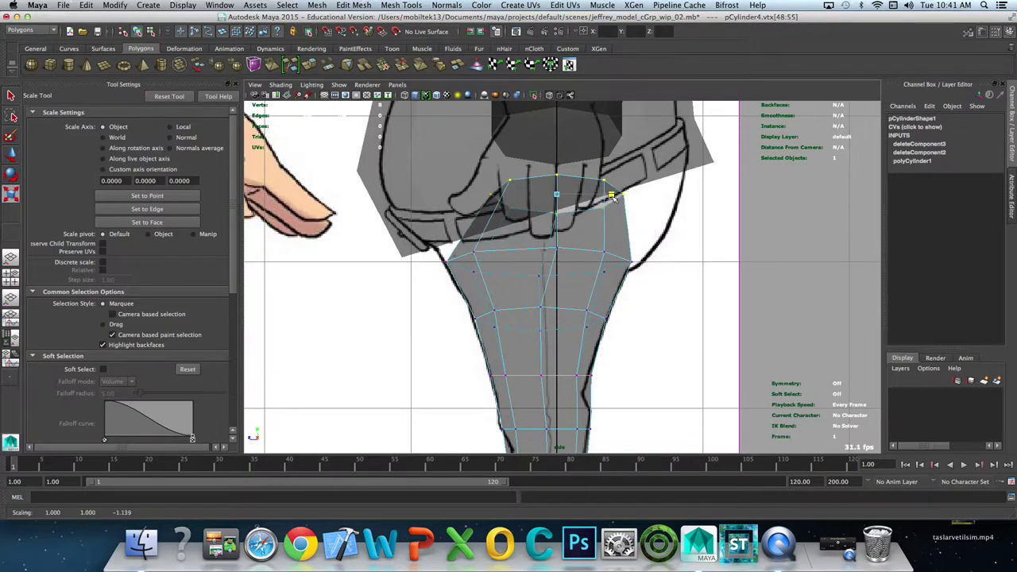
{"action": "middle_click_drag", "start_coordinate": [616, 217], "coordinate": [572, 279], "text": "alt"}
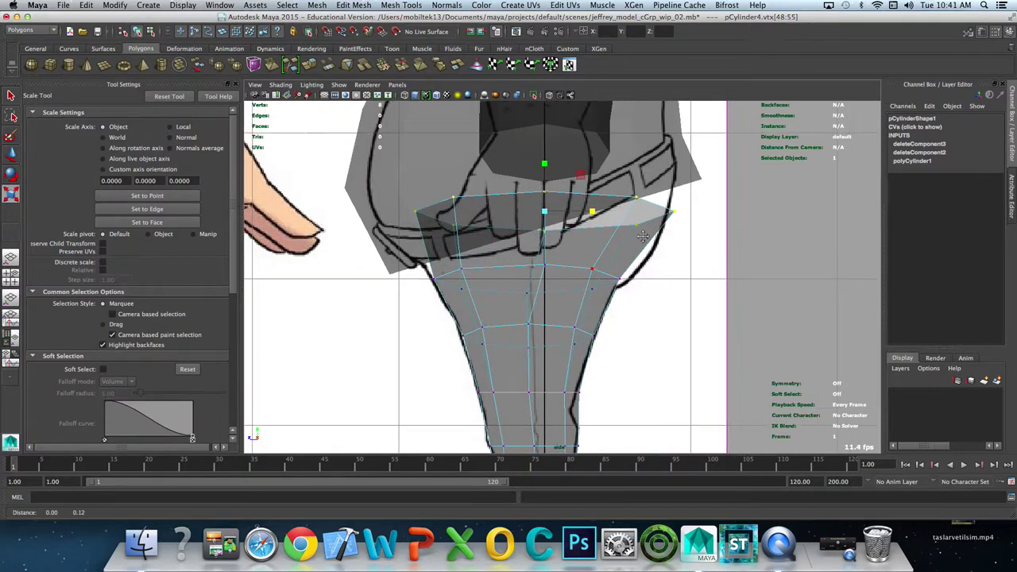
{"action": "key", "text": "e"}
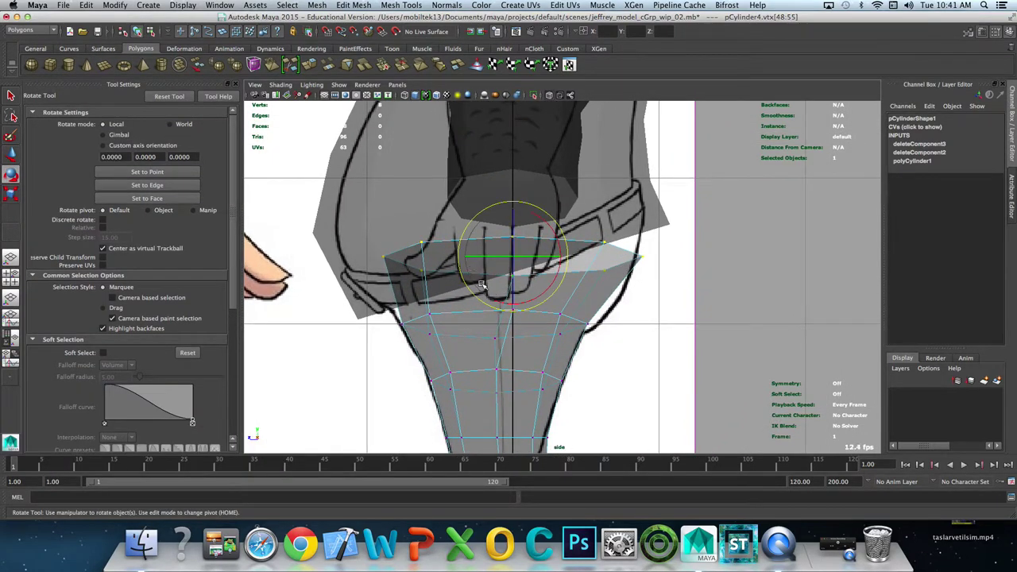
{"action": "left_click_drag", "start_coordinate": [506, 305], "coordinate": [516, 303]}
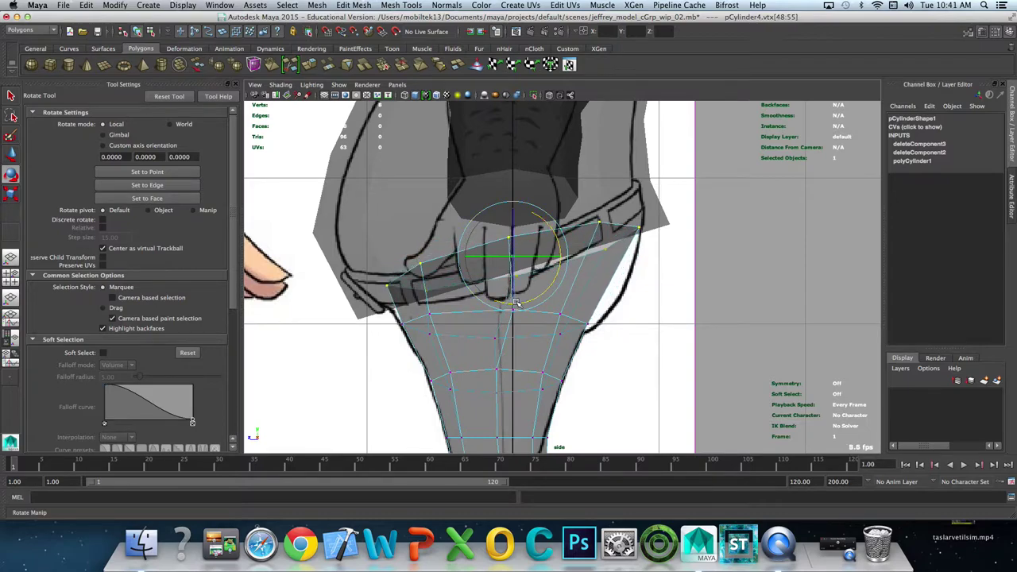
{"action": "key", "text": "r"}
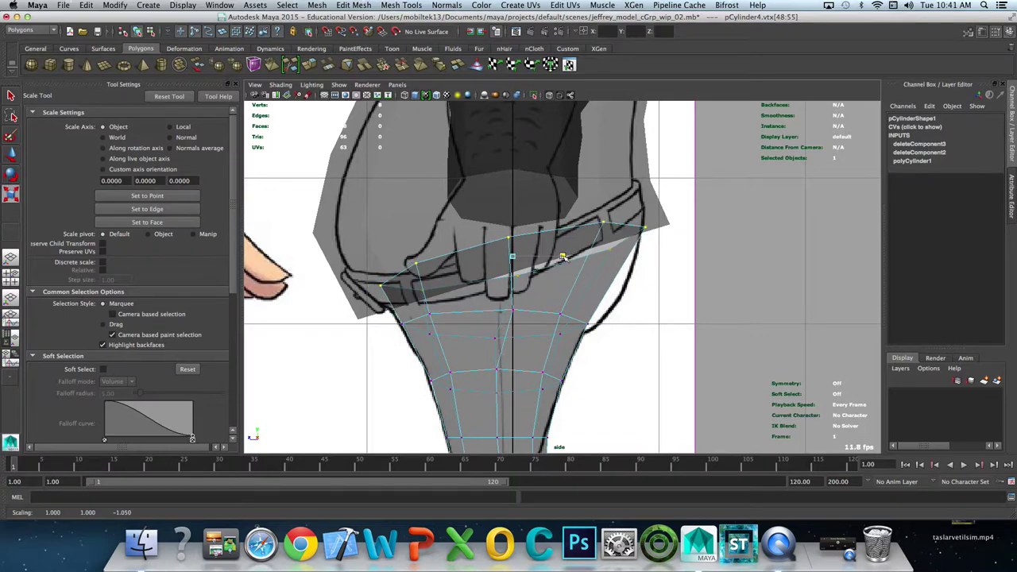
{"action": "left_click_drag", "start_coordinate": [561, 257], "coordinate": [561, 257]}
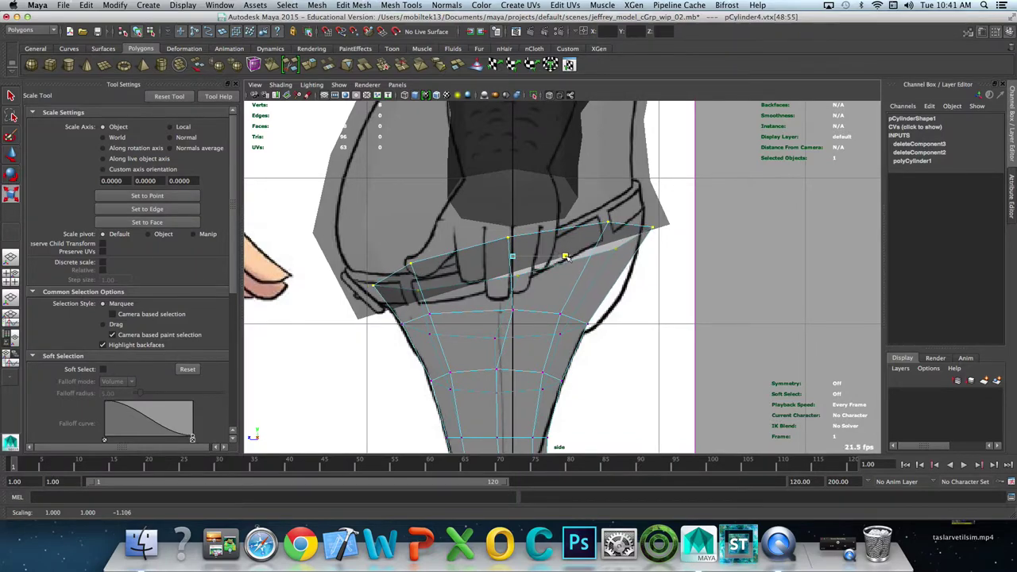
{"action": "middle_click_drag", "start_coordinate": [561, 257], "coordinate": [532, 233], "text": "alt"}
{"action": "mouse_move", "coordinate": [366, 288]}
{"action": "left_mouse_down"}
{"action": "mouse_move", "coordinate": [557, 334]}
{"action": "mouse_move", "coordinate": [575, 325]}
{"action": "left_mouse_up"}
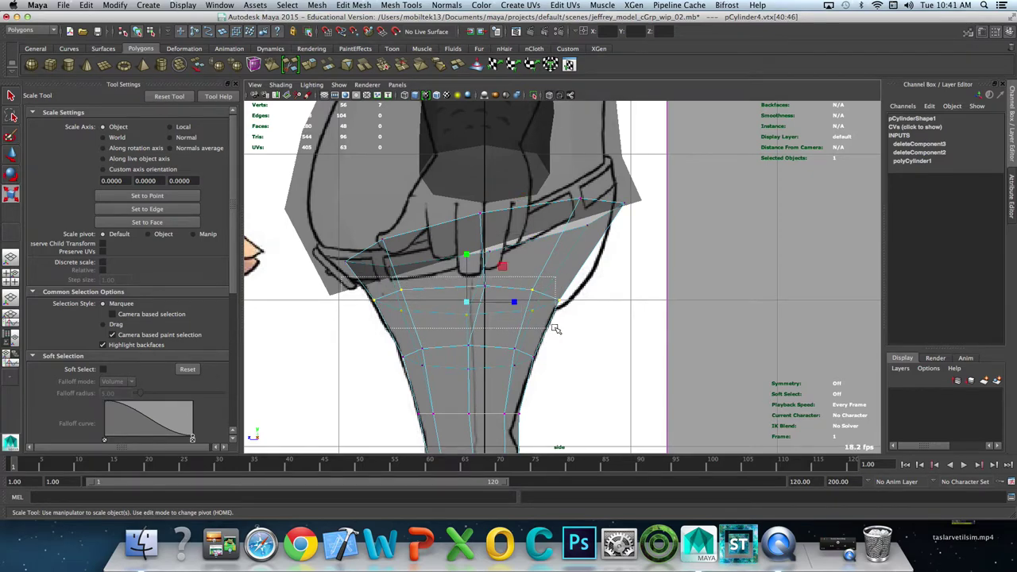
Step: Tilt, nudge and resize the hip vertex row below the waist
{"action": "key", "text": "e"}
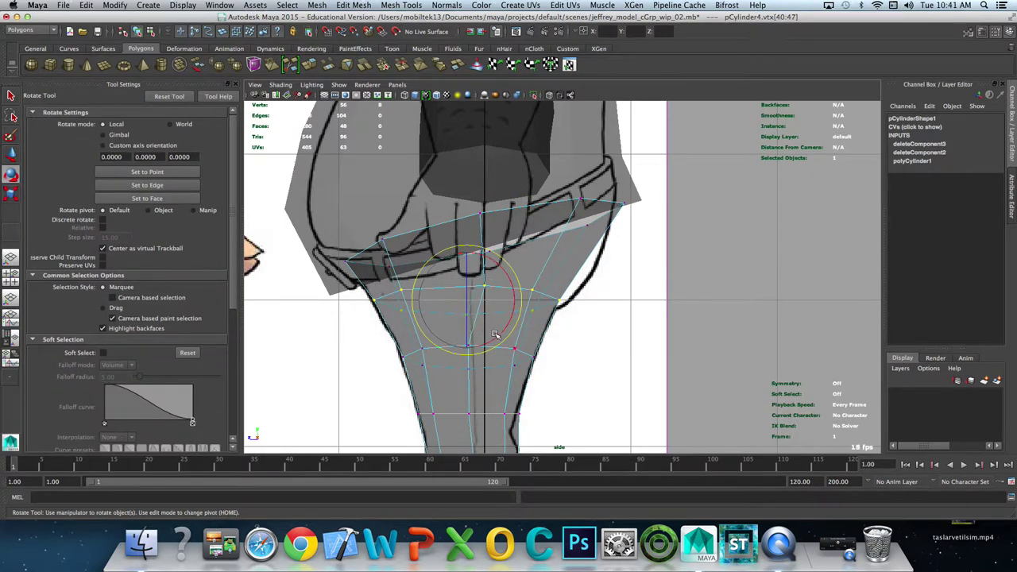
{"action": "left_click_drag", "start_coordinate": [501, 333], "coordinate": [502, 333]}
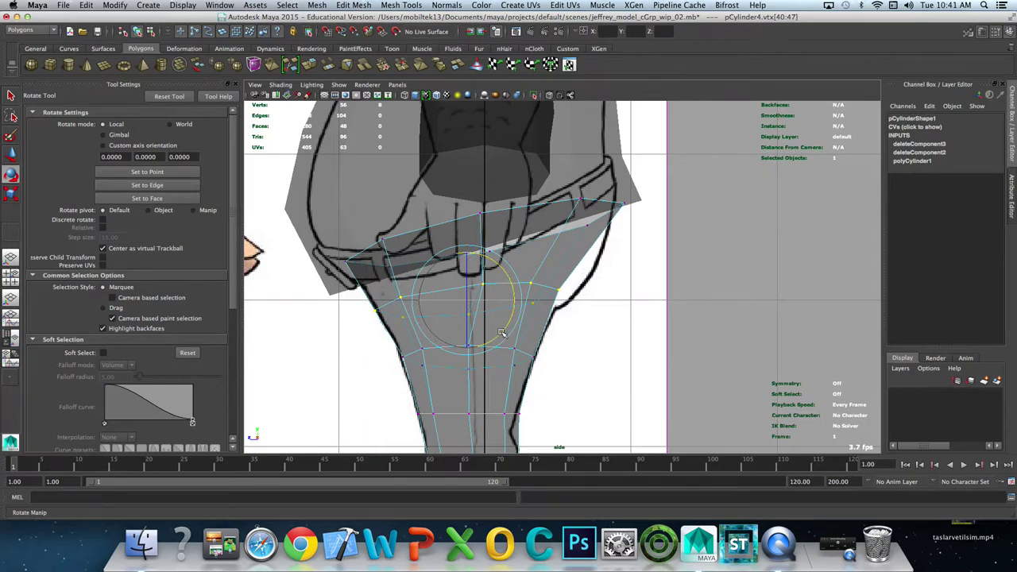
{"action": "key", "text": "w"}
{"action": "left_click_drag", "start_coordinate": [466, 251], "coordinate": [465, 258]}
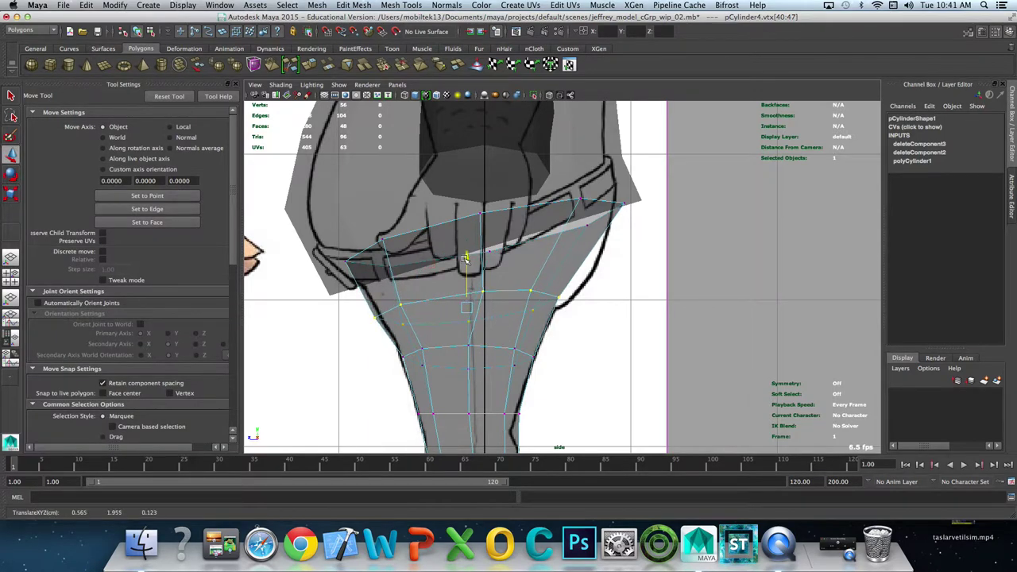
{"action": "key", "text": "r"}
{"action": "left_click_drag", "start_coordinate": [512, 313], "coordinate": [564, 253]}
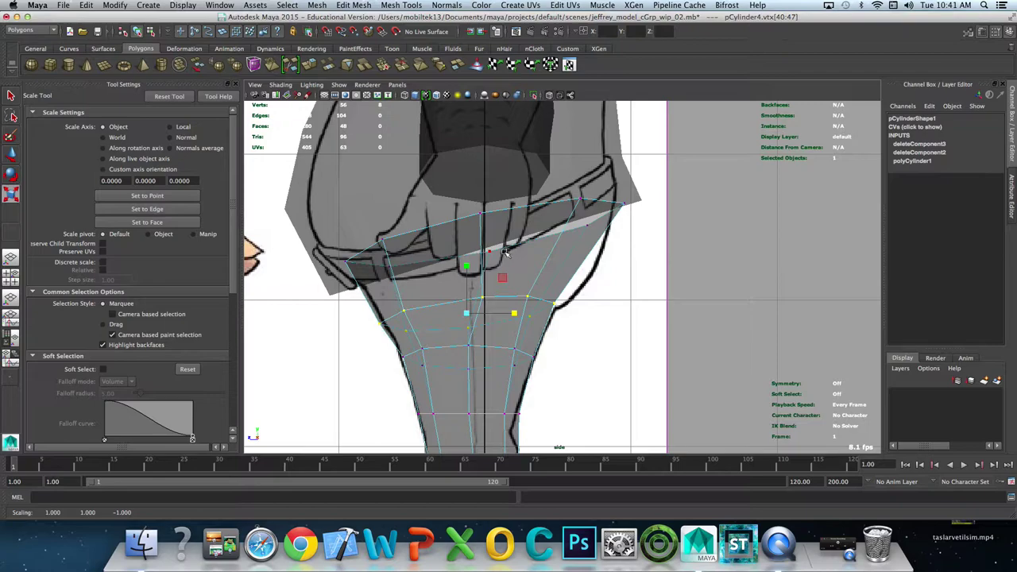
Step: Move the left and right upper waist vertices onto the belt line
{"action": "middle_click_drag", "start_coordinate": [357, 286], "coordinate": [361, 276], "text": "alt"}
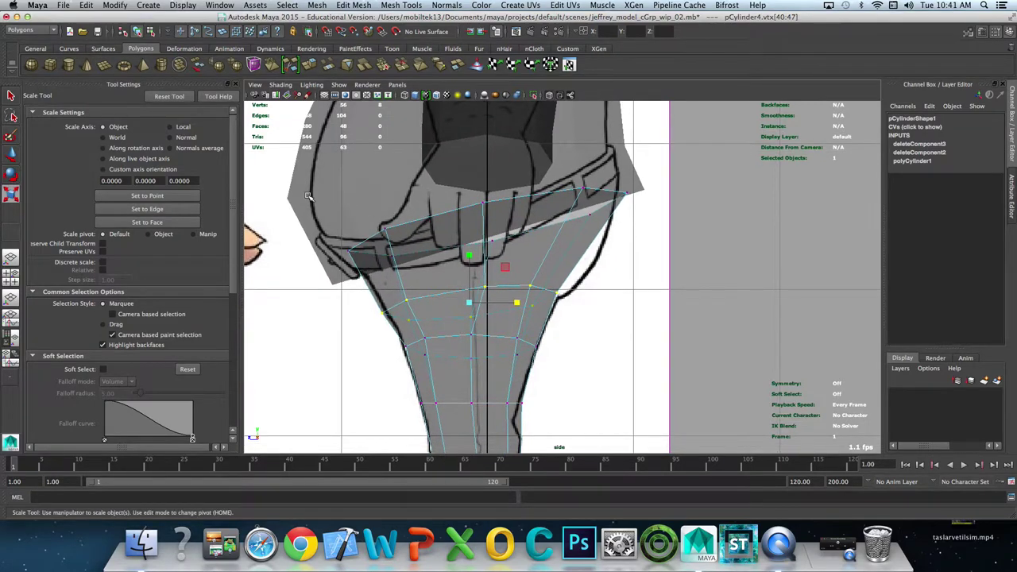
{"action": "left_click_drag", "start_coordinate": [308, 196], "coordinate": [546, 258]}
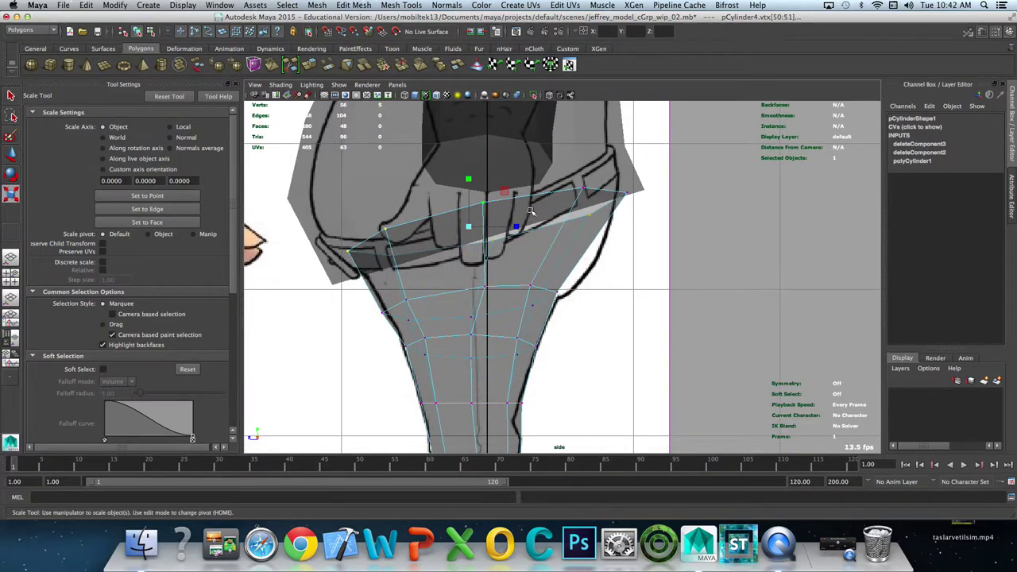
{"action": "left_click", "coordinate": [482, 202]}
{"action": "key", "text": "w"}
{"action": "left_click_drag", "start_coordinate": [483, 149], "coordinate": [484, 160]}
{"action": "left_click", "coordinate": [584, 186]}
{"action": "left_click_drag", "start_coordinate": [592, 155], "coordinate": [586, 142]}
Step: Nudge neighbouring waist vertices onto the waistline and push a hip vertex out to the outline
{"action": "left_click", "coordinate": [382, 229]}
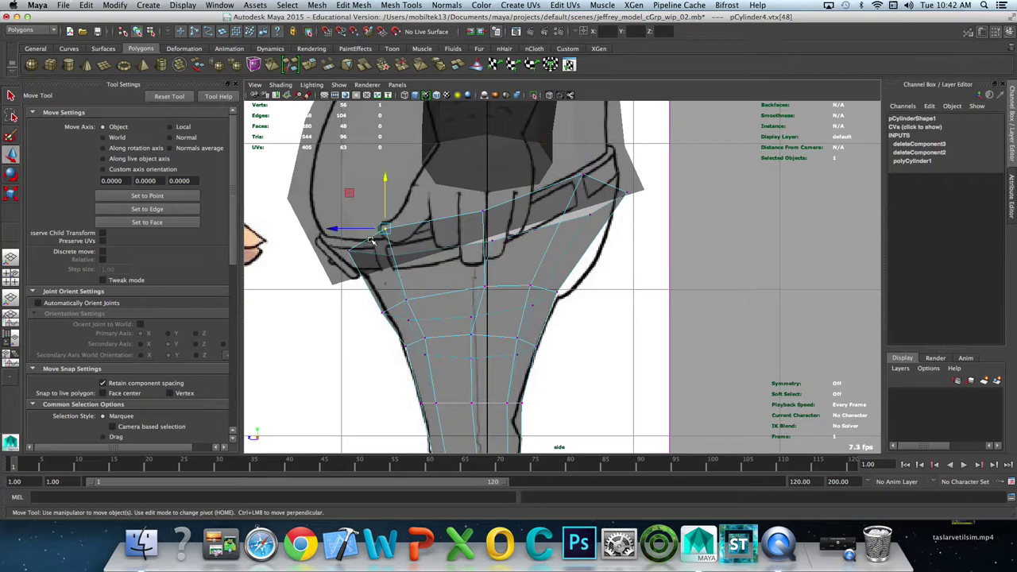
{"action": "left_click_drag", "start_coordinate": [383, 231], "coordinate": [383, 238]}
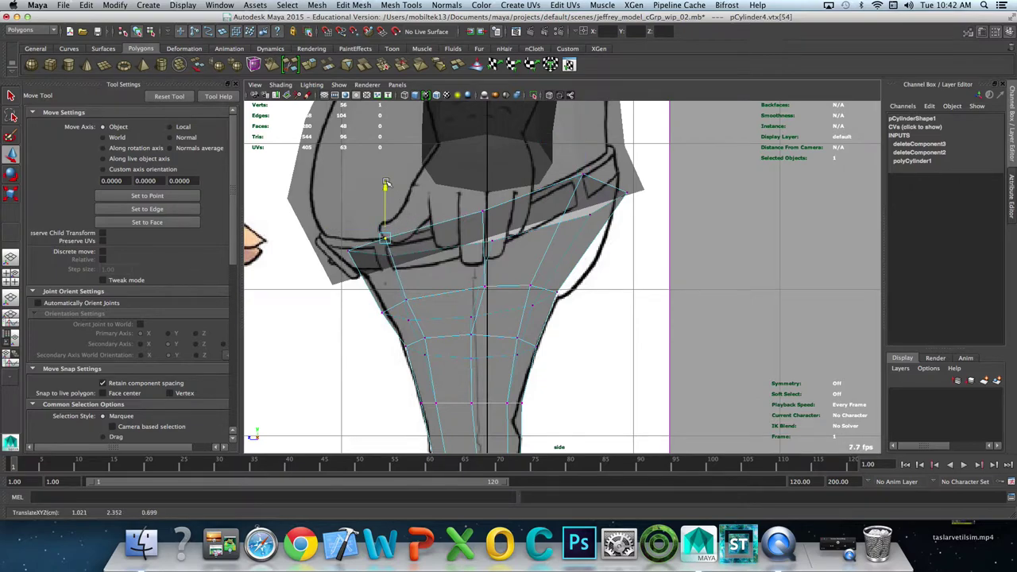
{"action": "left_click", "coordinate": [338, 248]}
{"action": "left_click_drag", "start_coordinate": [339, 248], "coordinate": [336, 245]}
{"action": "left_click", "coordinate": [382, 310]}
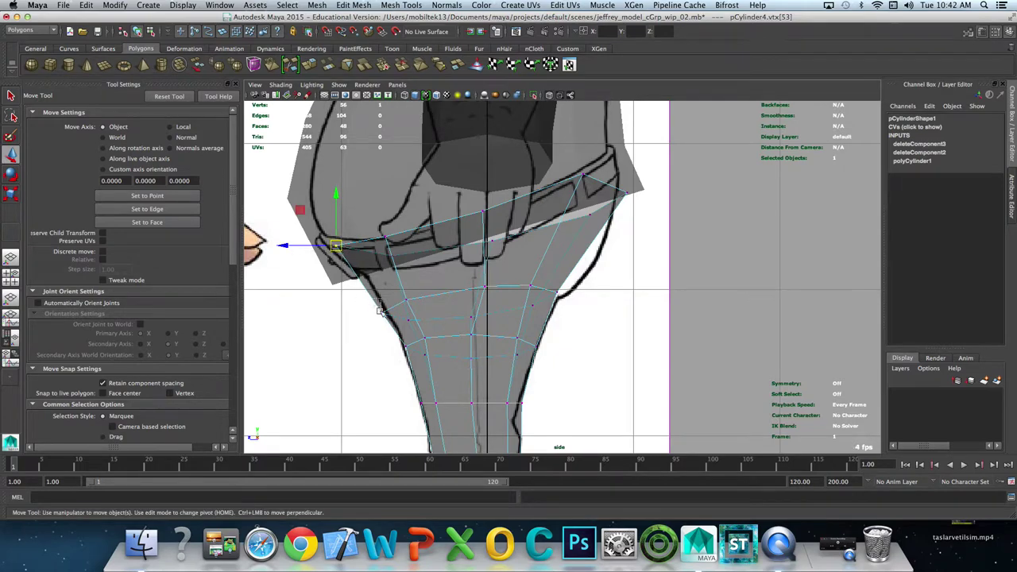
{"action": "left_click_drag", "start_coordinate": [333, 314], "coordinate": [328, 314]}
{"action": "left_click", "coordinate": [339, 248]}
{"action": "scroll", "coordinate": [469, 277], "scroll_direction": "down", "scroll_amount": 3}
Step: Undo the accidental outward stretch of the waist corner vertex and return to Object Mode
{"action": "left_click_drag", "start_coordinate": [469, 276], "coordinate": [410, 263]}
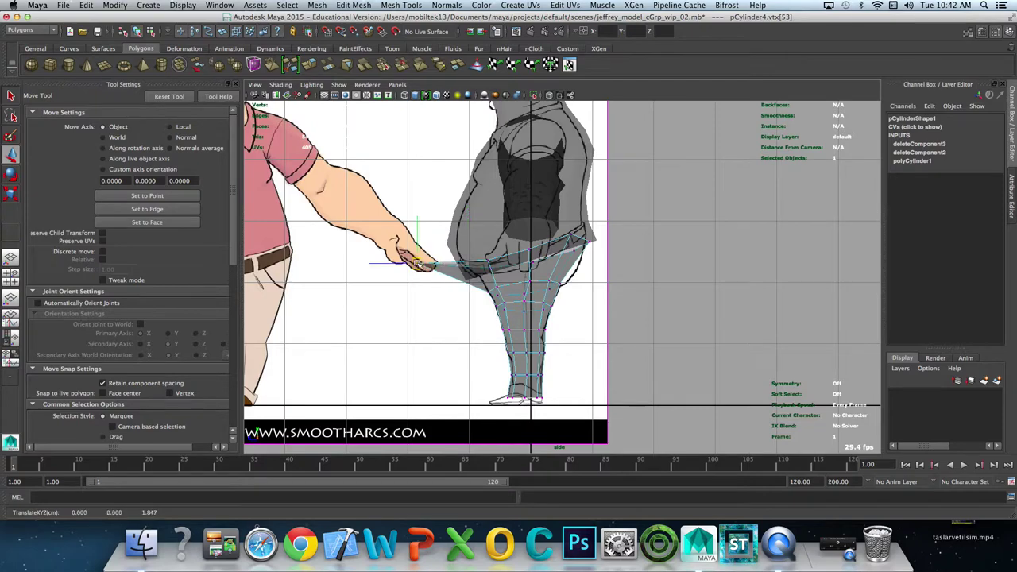
{"action": "key", "text": "ctrl+z"}
{"action": "key", "text": "ctrl+z"}
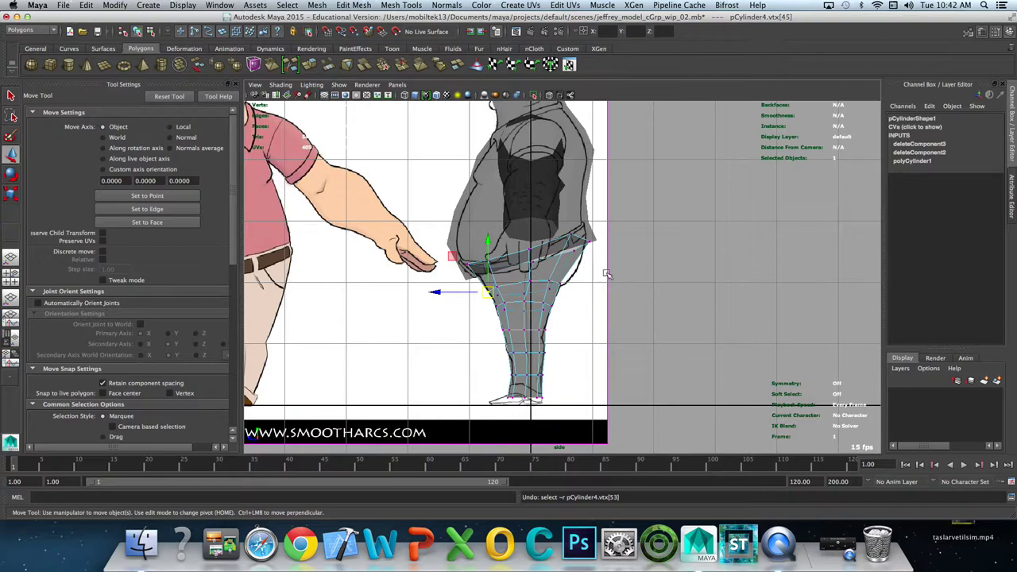
{"action": "scroll", "coordinate": [598, 282], "scroll_direction": "up", "scroll_amount": 2}
{"action": "scroll", "coordinate": [600, 274], "scroll_direction": "up", "scroll_amount": 2}
{"action": "scroll", "coordinate": [600, 266], "scroll_direction": "up", "scroll_amount": 2}
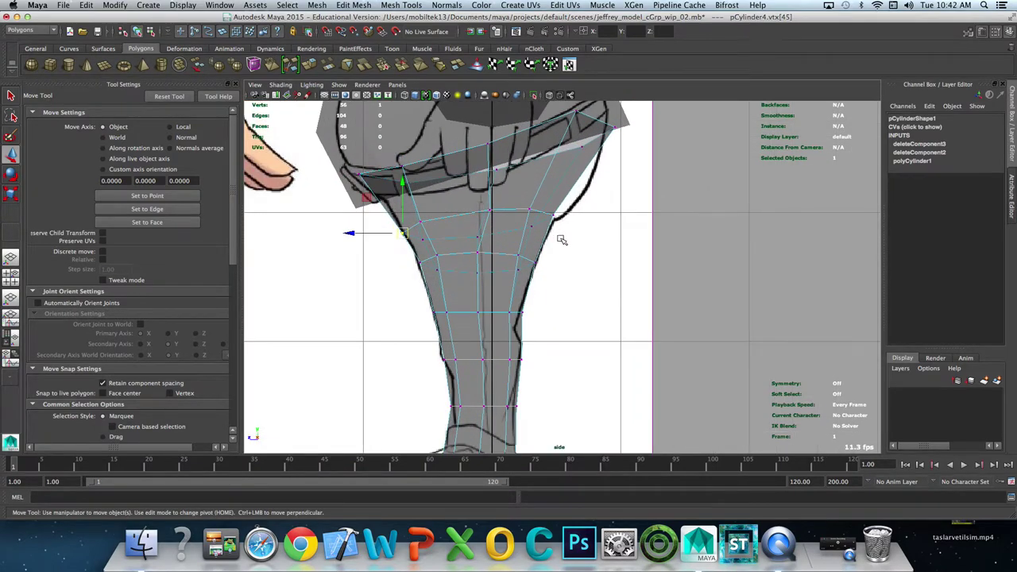
{"action": "scroll", "coordinate": [603, 258], "scroll_direction": "up", "scroll_amount": 2}
{"action": "middle_click_drag", "start_coordinate": [603, 259], "coordinate": [595, 296], "text": "alt"}
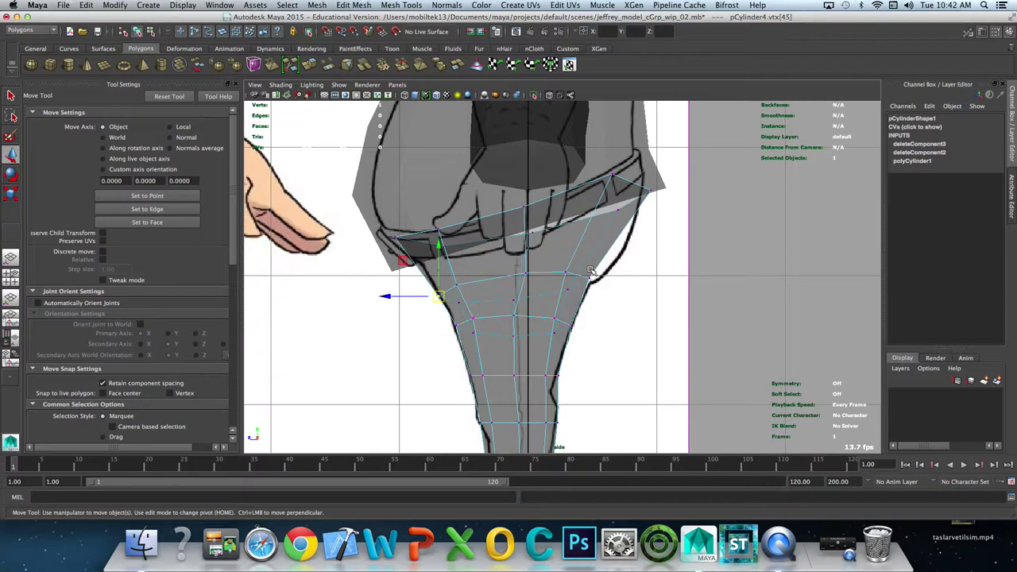
{"action": "right_click_drag", "start_coordinate": [537, 224], "coordinate": [578, 215]}
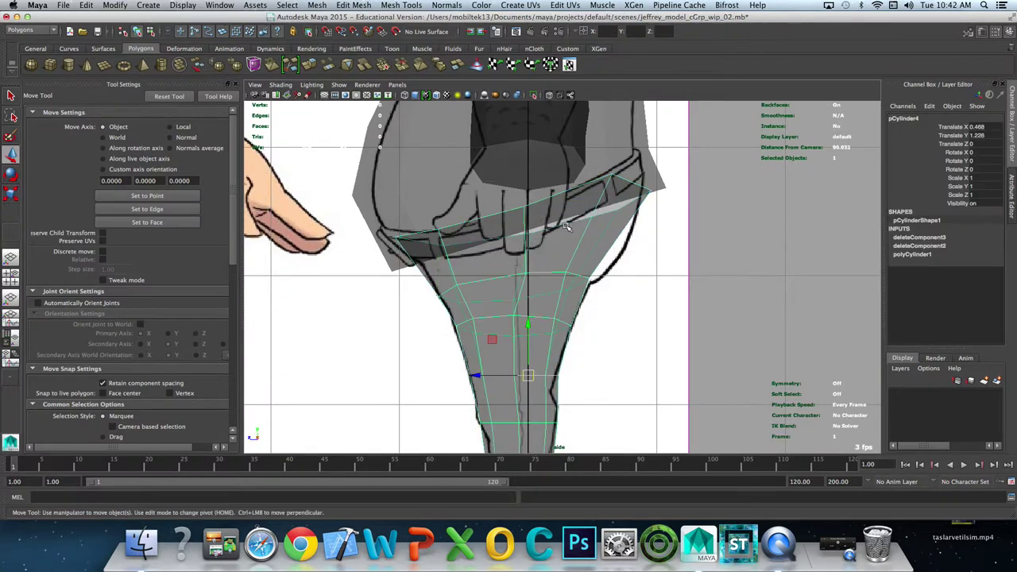
Step: Insert an edge loop just below the waistband, flatten it and move it up under the belt
{"action": "left_click", "coordinate": [410, 5]}
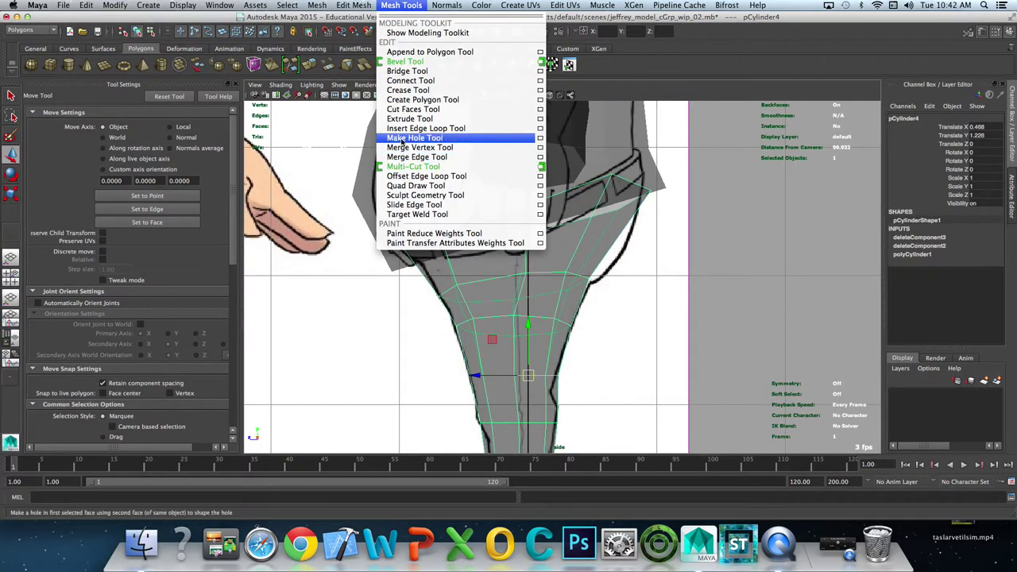
{"action": "left_click", "coordinate": [426, 128]}
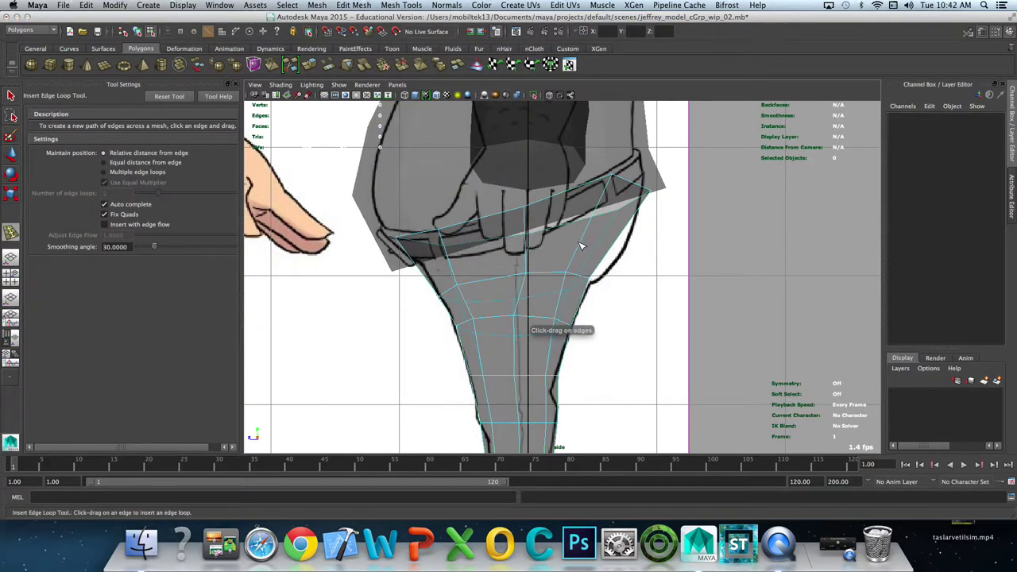
{"action": "left_click_drag", "start_coordinate": [586, 235], "coordinate": [588, 232]}
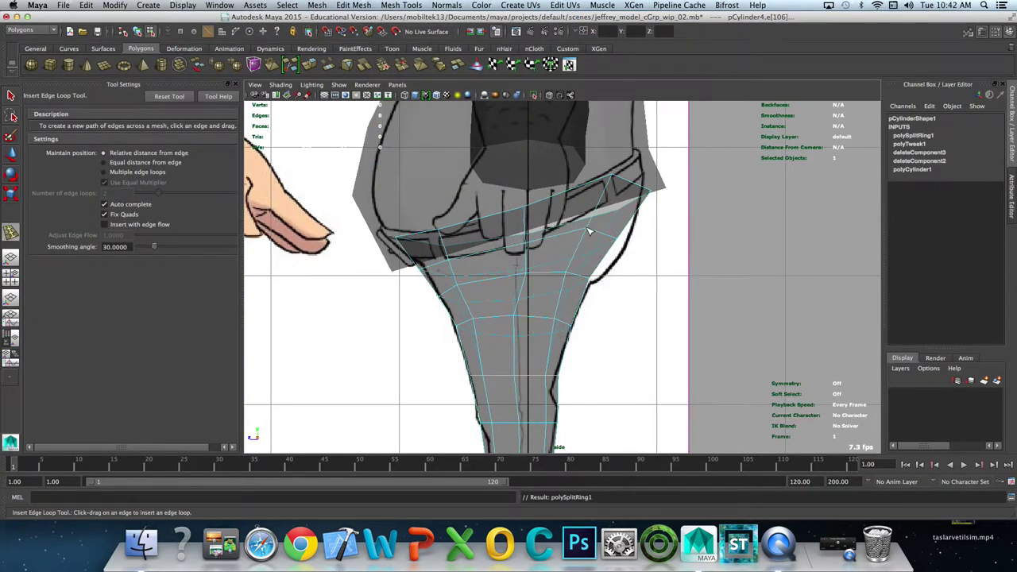
{"action": "key", "text": "q"}
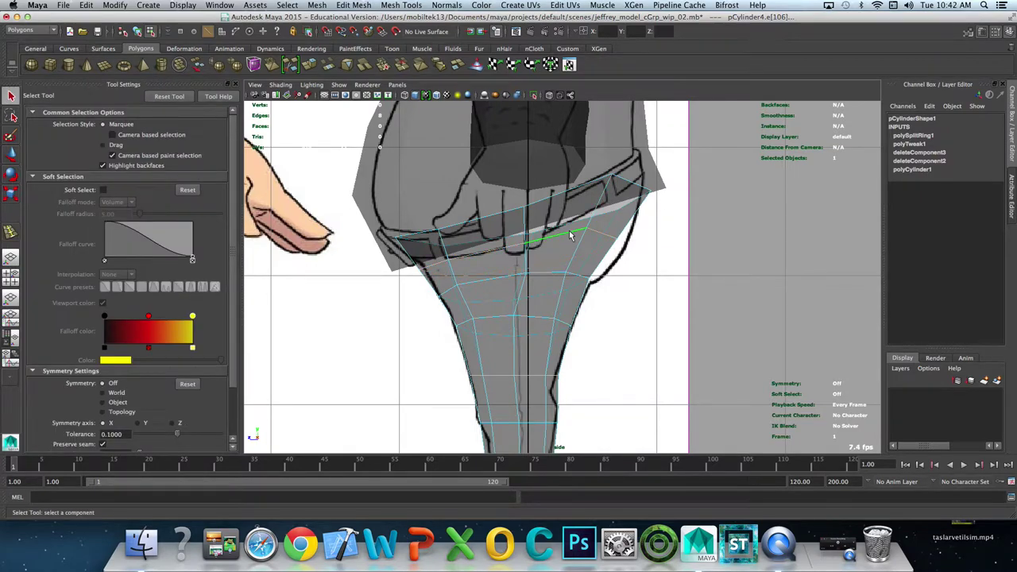
{"action": "left_click_drag", "start_coordinate": [566, 250], "coordinate": [569, 252]}
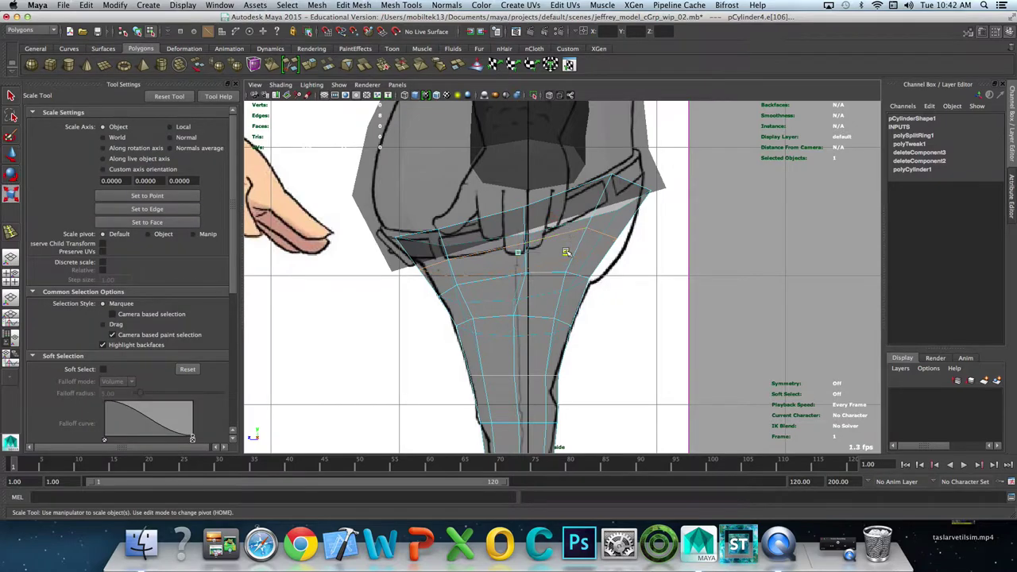
{"action": "key", "text": "w"}
{"action": "left_click_drag", "start_coordinate": [477, 254], "coordinate": [474, 253]}
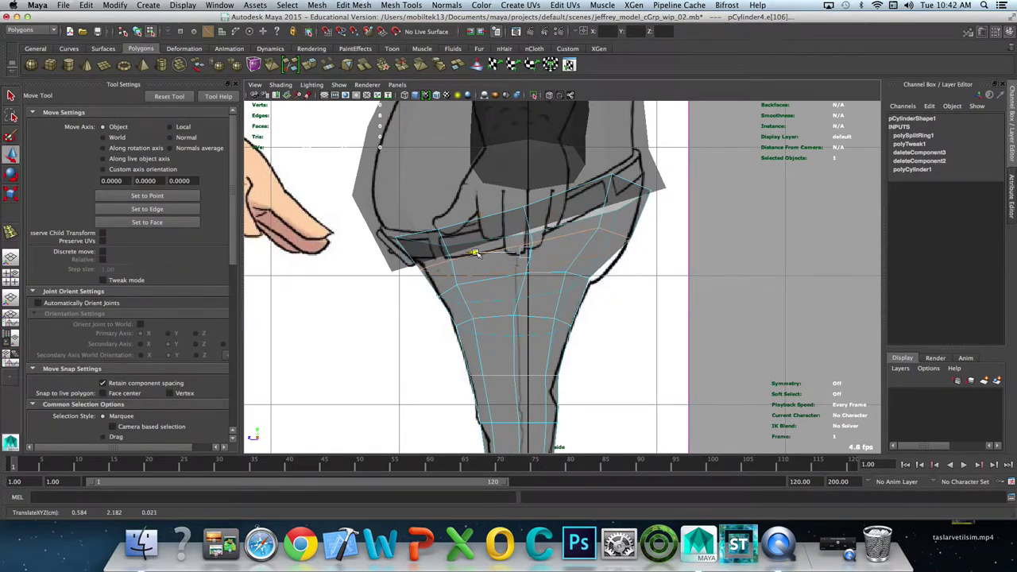
{"action": "left_click", "coordinate": [584, 251]}
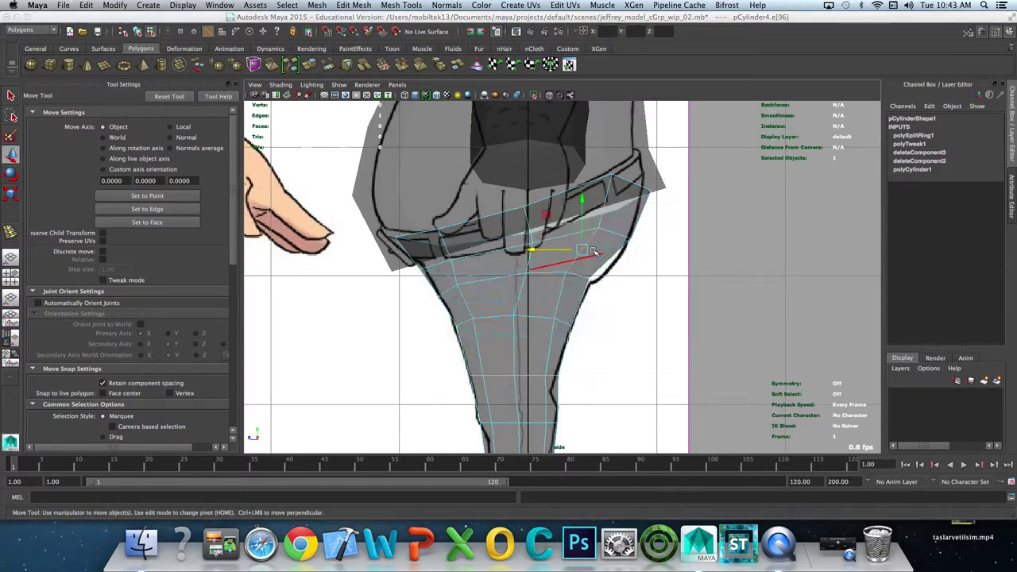
Step: Switch to the maximized perspective view and orbit around the pants mesh
{"action": "key", "text": "space"}
{"action": "key", "text": "space"}
{"action": "left_click_drag", "start_coordinate": [543, 231], "coordinate": [483, 209], "text": "alt"}
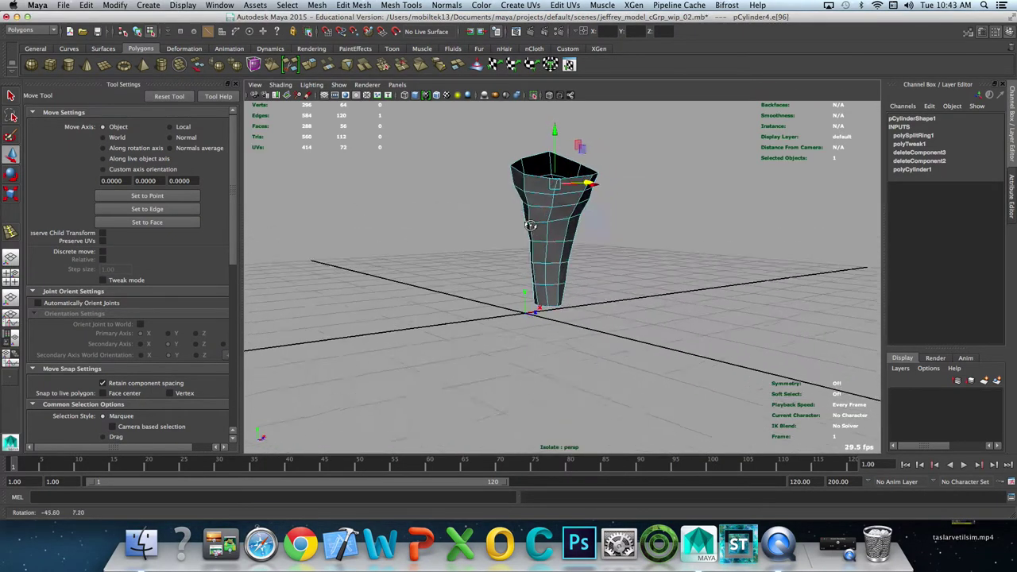
Step: Go back to the maximized side reference view and pan down to the lower leg and shoe
{"action": "key", "text": "space"}
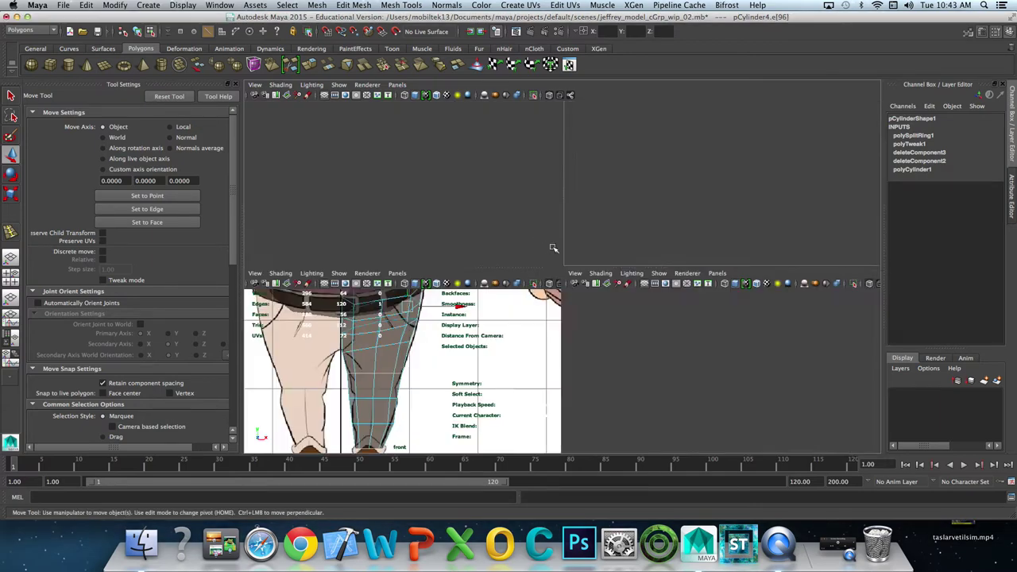
{"action": "key", "text": "space"}
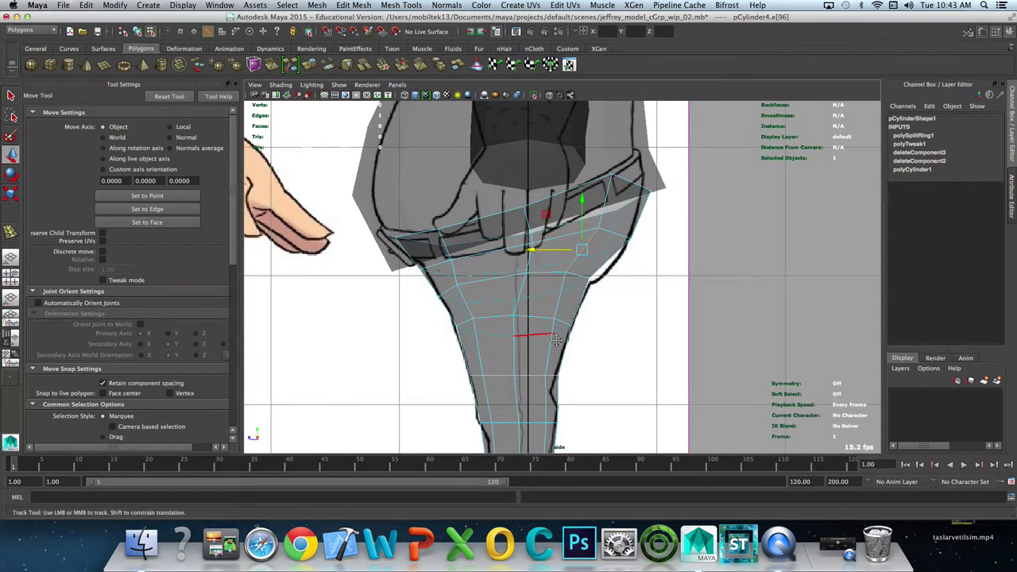
{"action": "middle_click_drag", "start_coordinate": [520, 341], "coordinate": [538, 264], "text": "alt"}
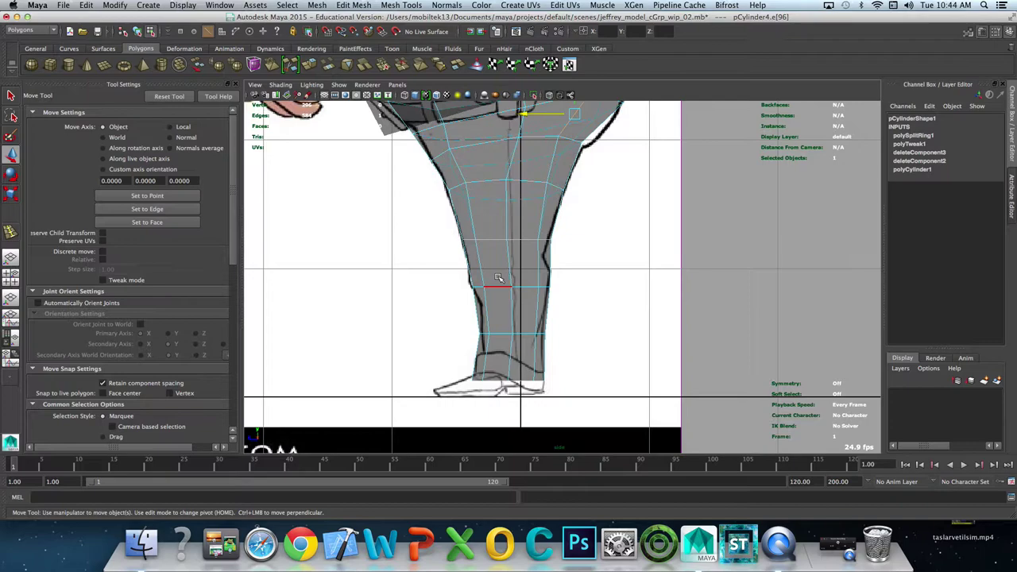
{"action": "key", "text": "space"}
{"action": "key", "text": "space"}
{"action": "right_click_drag", "start_coordinate": [499, 287], "coordinate": [468, 290]}
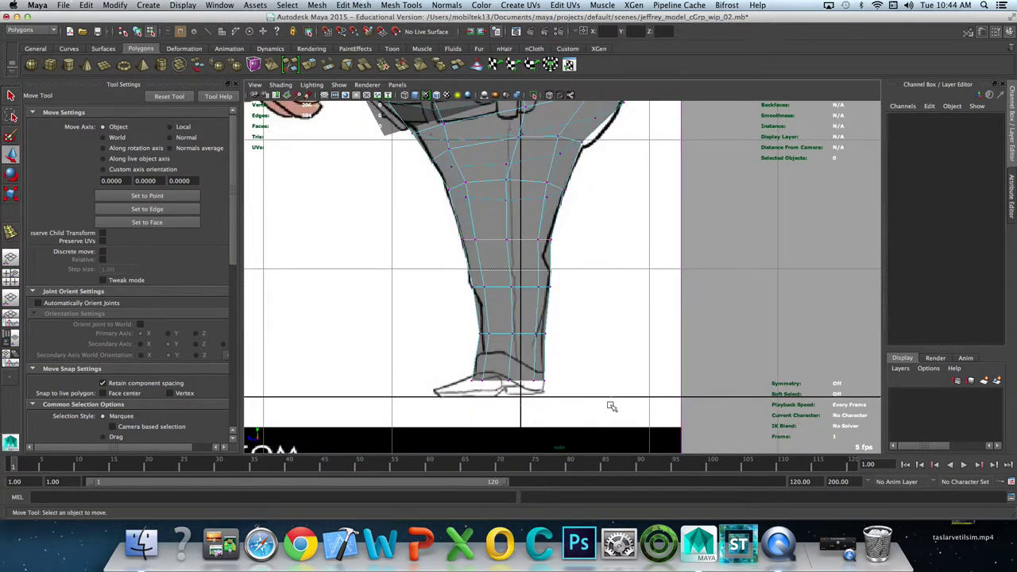
{"action": "left_click_drag", "start_coordinate": [457, 322], "coordinate": [611, 406]}
{"action": "key", "text": "e"}
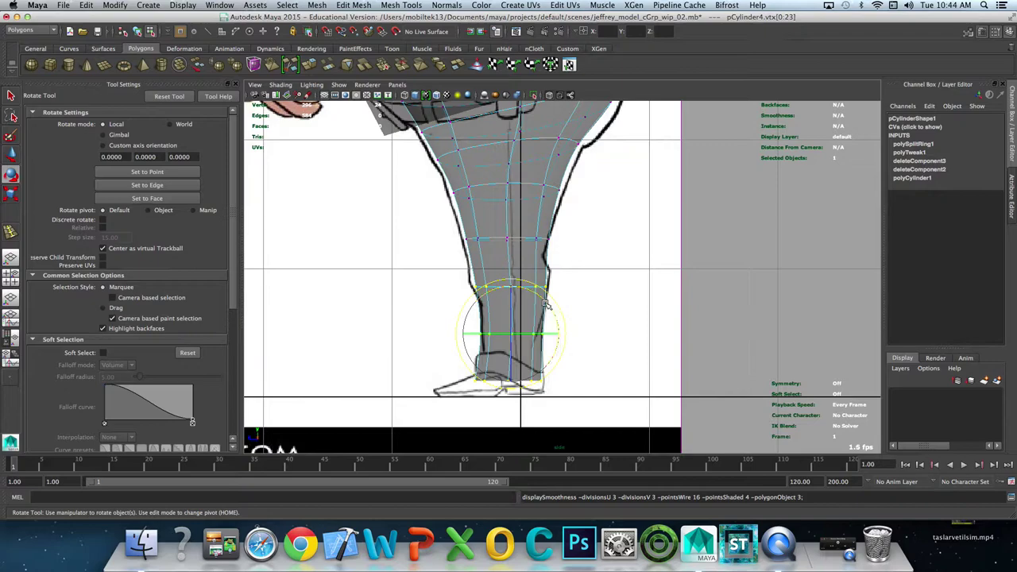
{"action": "left_click_drag", "start_coordinate": [544, 305], "coordinate": [476, 270]}
{"action": "key", "text": "w"}
{"action": "left_click_drag", "start_coordinate": [512, 334], "coordinate": [565, 278]}
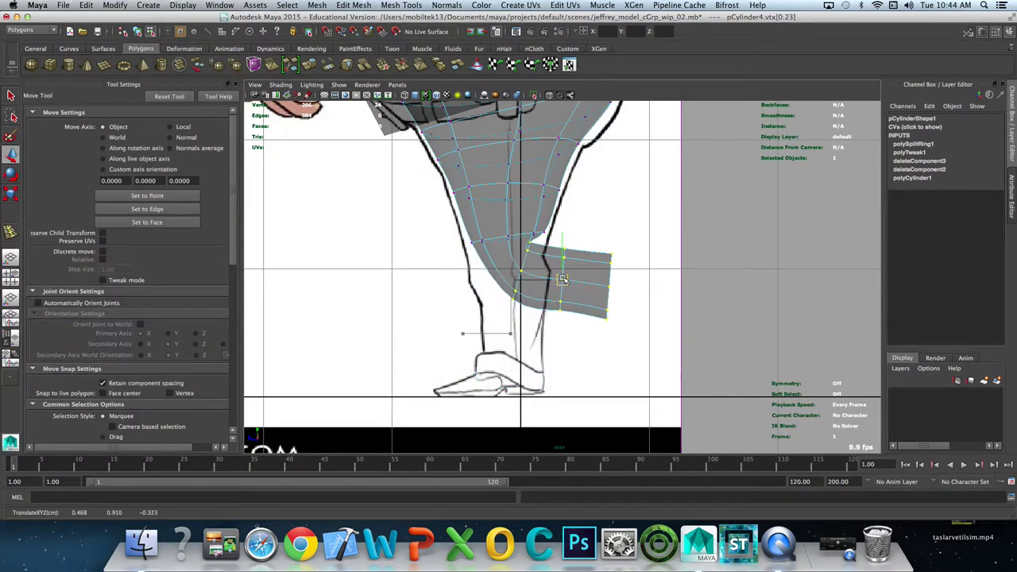
{"action": "key", "text": "e"}
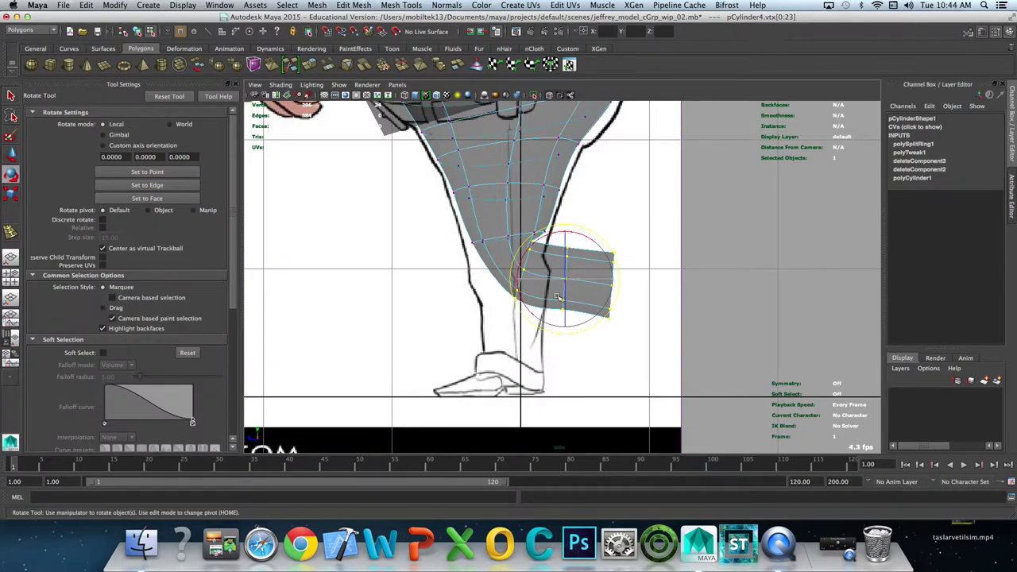
{"action": "left_click_drag", "start_coordinate": [543, 236], "coordinate": [531, 240]}
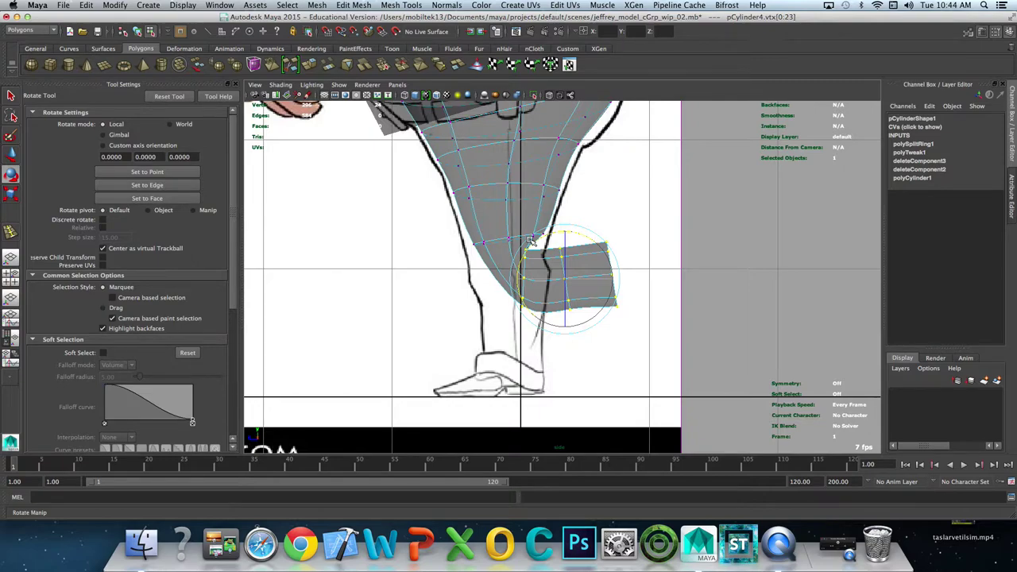
{"action": "key", "text": "1"}
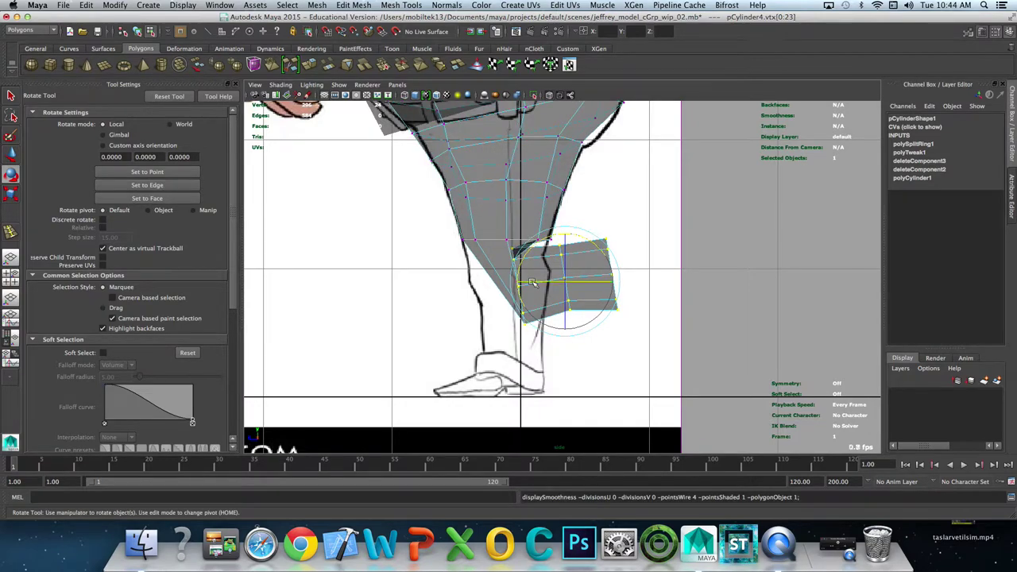
{"action": "key", "text": "3"}
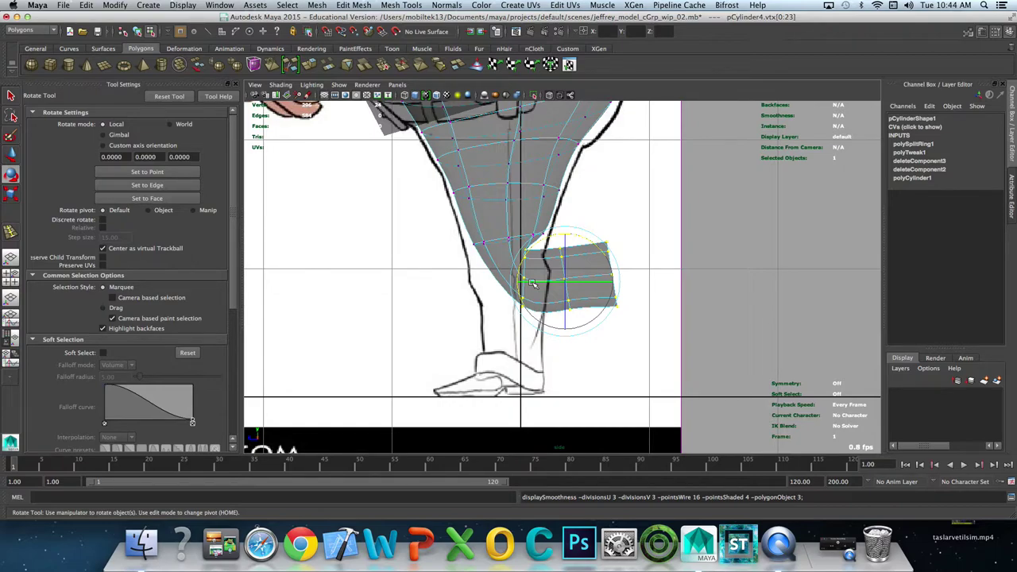
{"action": "key", "text": "ctrl+z"}
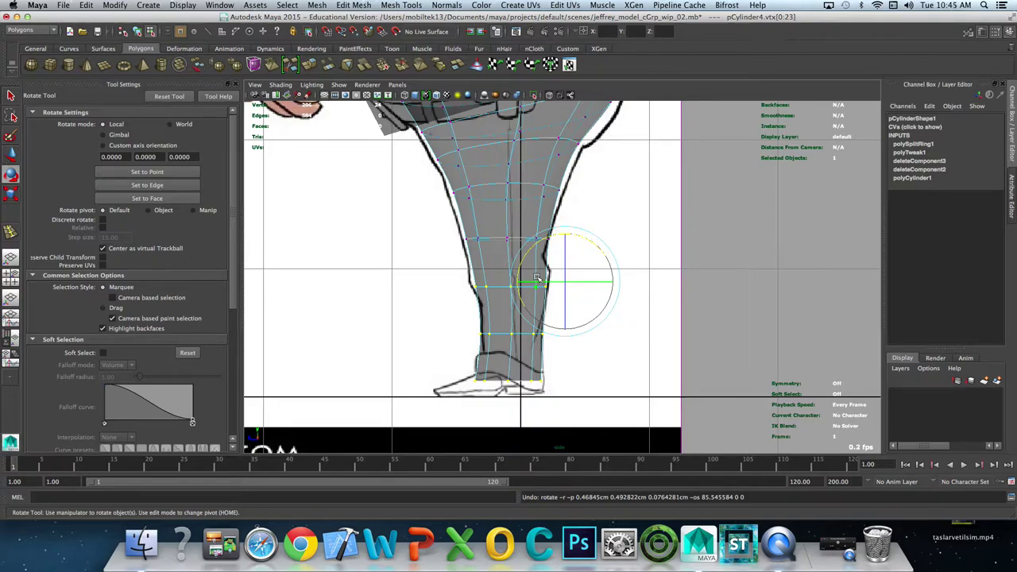
{"action": "scroll", "coordinate": [508, 267], "scroll_direction": "up", "scroll_amount": 2}
Step: Select the pants mesh and preview an edge loop near the knee
{"action": "left_click", "coordinate": [510, 261]}
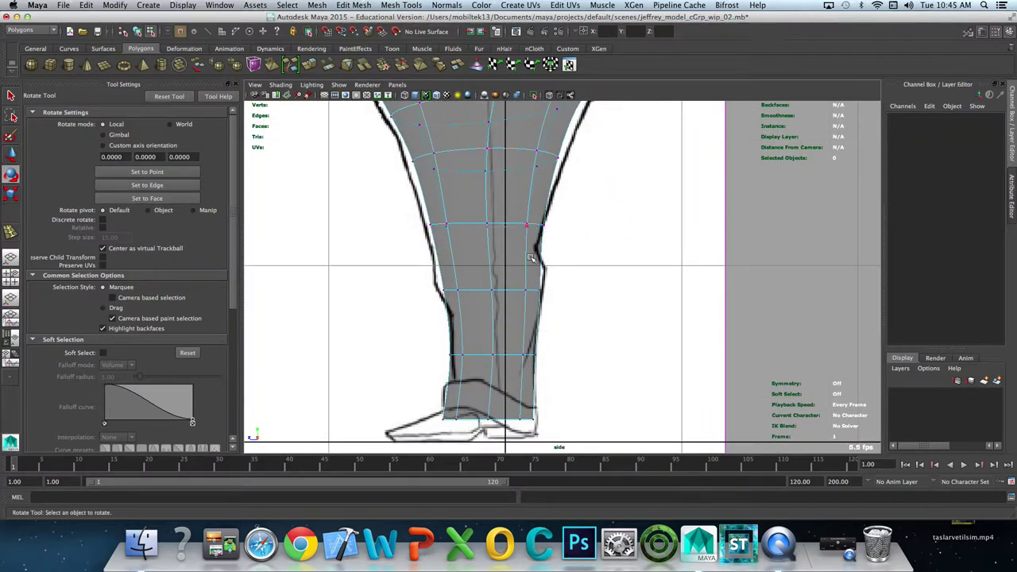
{"action": "right_click_drag", "start_coordinate": [493, 259], "coordinate": [501, 253]}
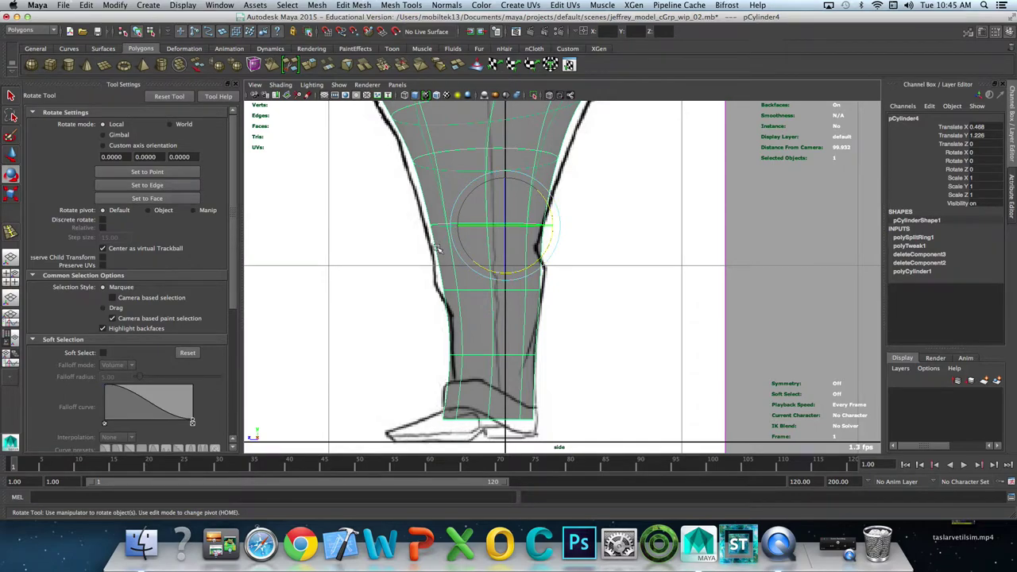
{"action": "left_click", "coordinate": [401, 6]}
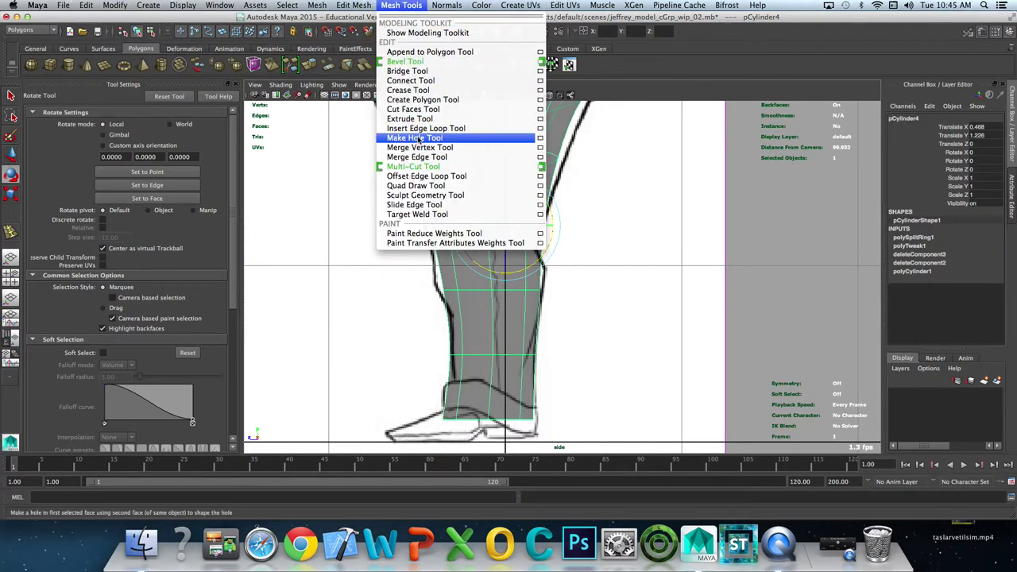
{"action": "left_click", "coordinate": [421, 128]}
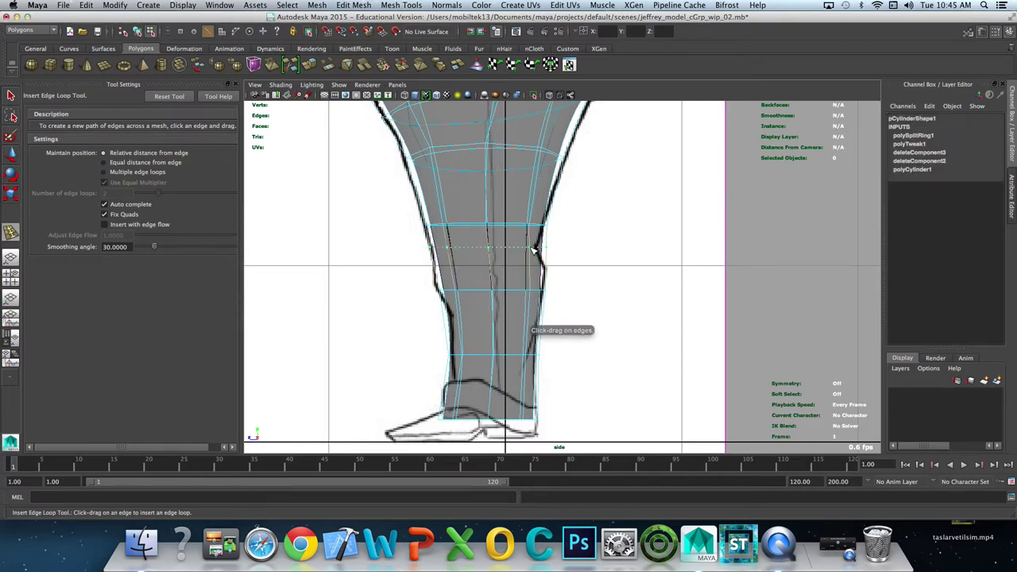
{"action": "left_click_drag", "start_coordinate": [531, 248], "coordinate": [532, 251]}
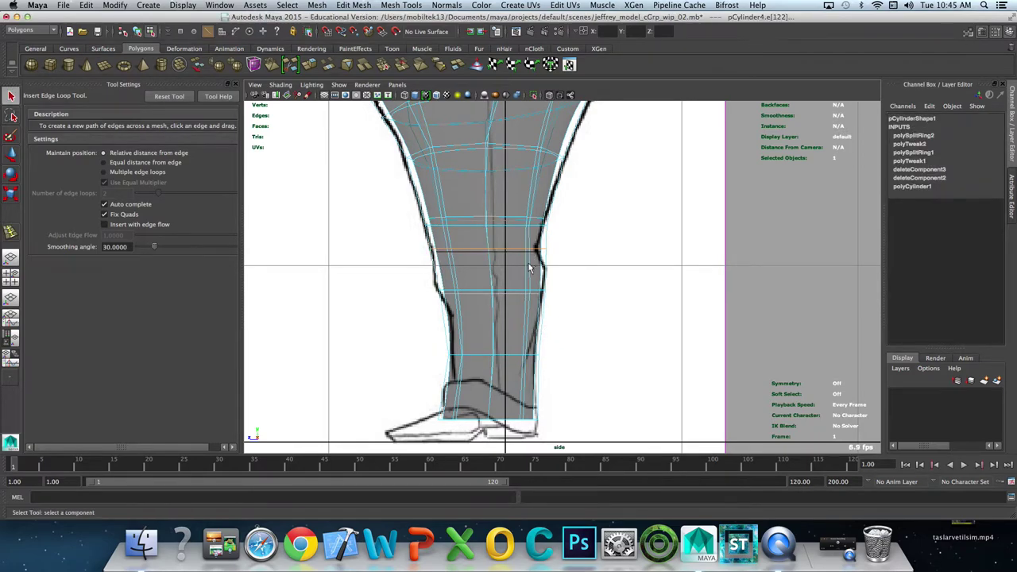
{"action": "key", "text": "q"}
{"action": "key", "text": "1"}
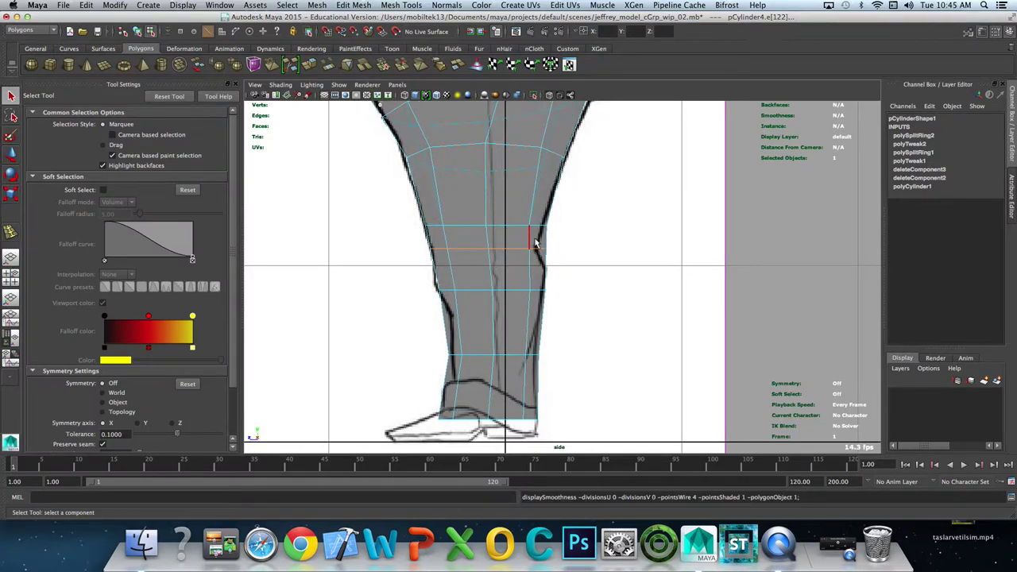
Step: Insert edge loops across the lower leg and near the knee, then reselect the mesh
{"action": "left_click", "coordinate": [532, 237]}
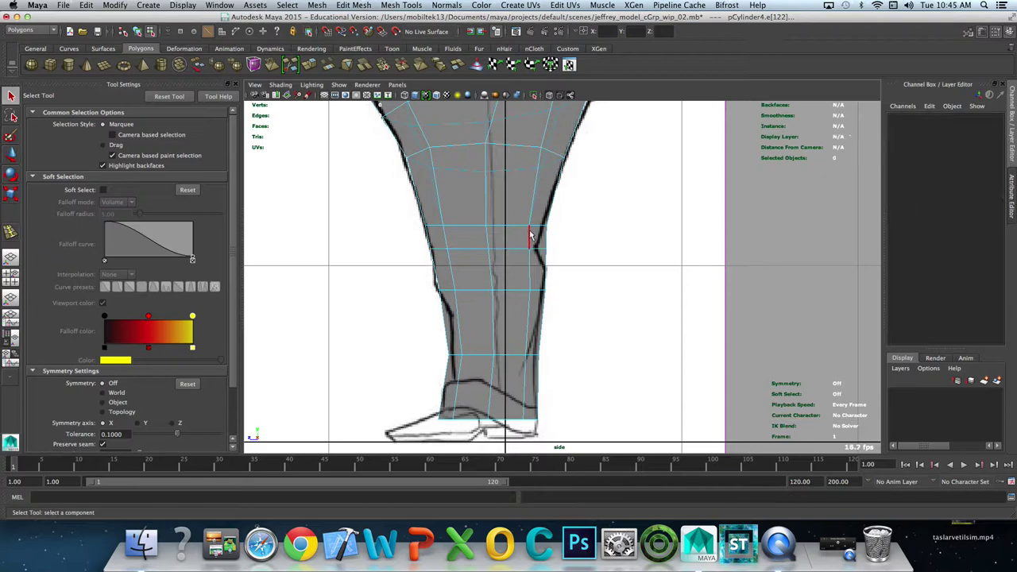
{"action": "left_click", "coordinate": [11, 232]}
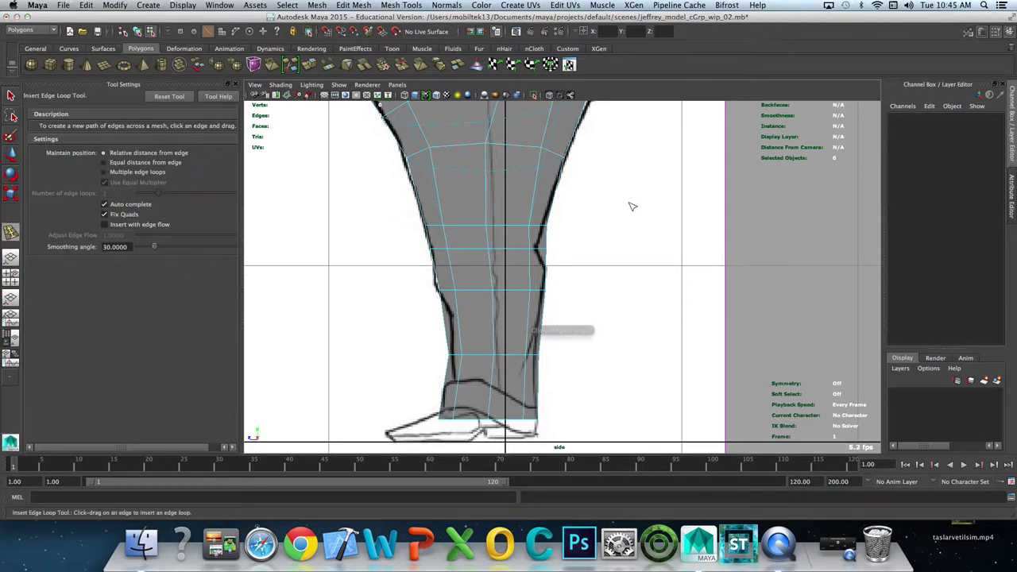
{"action": "left_click_drag", "start_coordinate": [449, 238], "coordinate": [447, 238]}
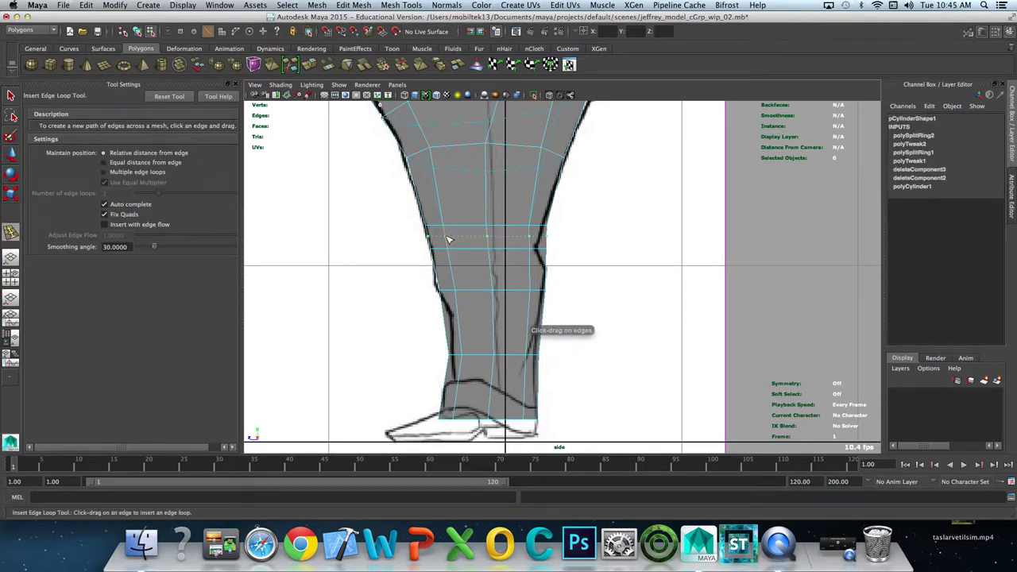
{"action": "left_click_drag", "start_coordinate": [453, 274], "coordinate": [454, 267]}
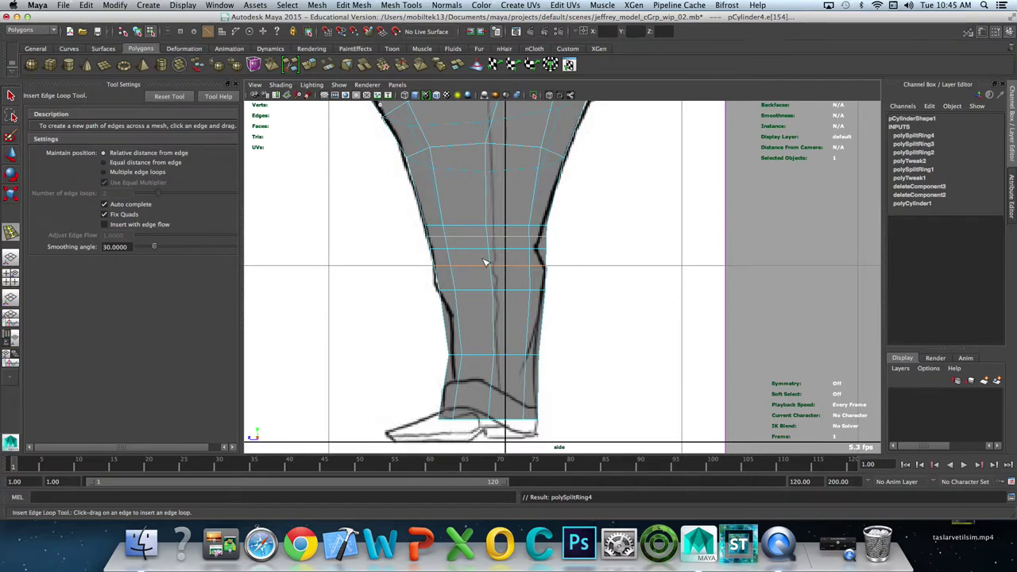
{"action": "key", "text": "q"}
{"action": "right_click_drag", "start_coordinate": [491, 201], "coordinate": [521, 176]}
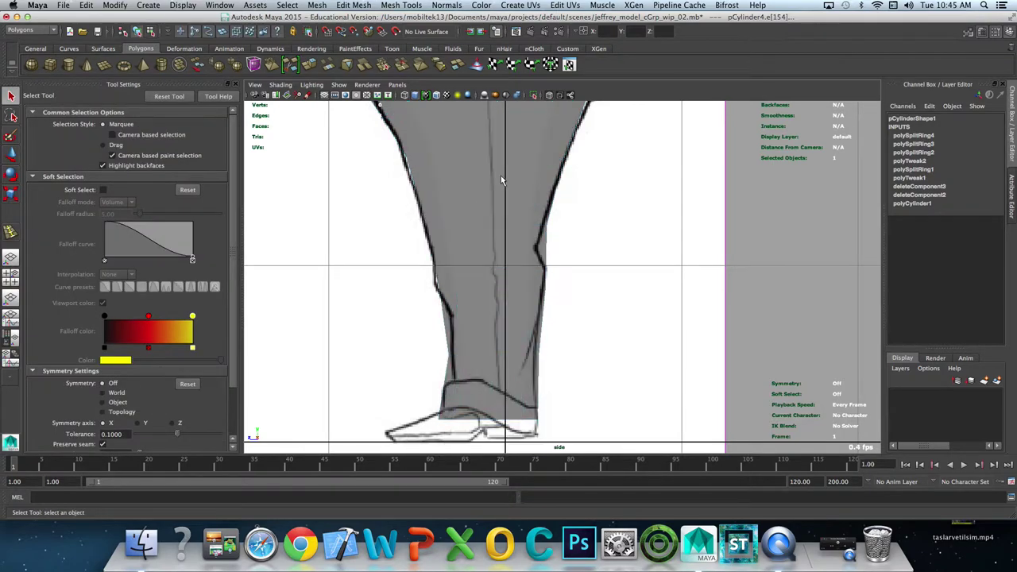
{"action": "left_click", "coordinate": [517, 175]}
{"action": "scroll", "coordinate": [530, 287], "scroll_direction": "up", "scroll_amount": 2}
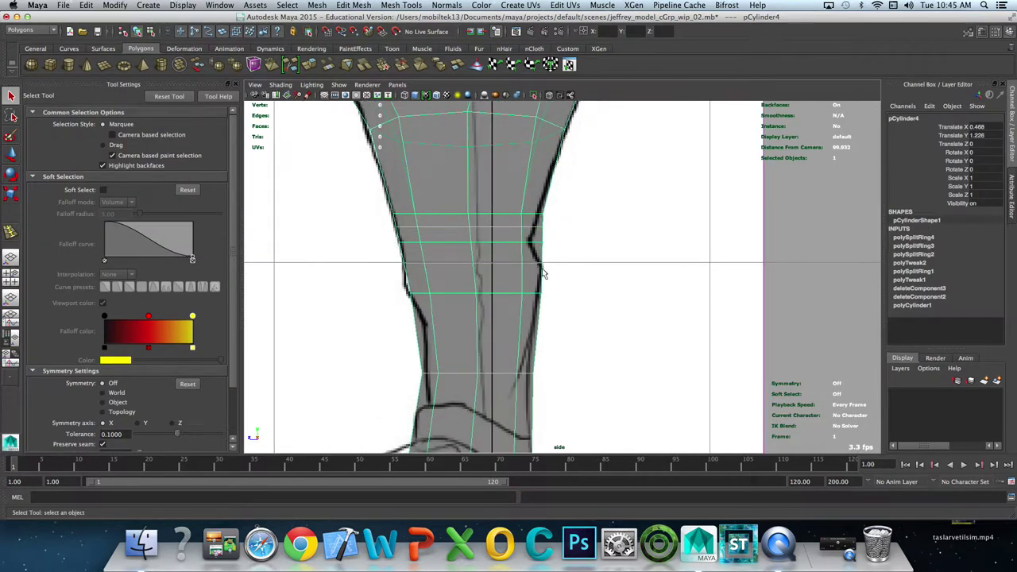
Step: In edge mode, scale the new knee loop to fit the reference outline
{"action": "key", "text": "F10"}
{"action": "left_click", "coordinate": [505, 247]}
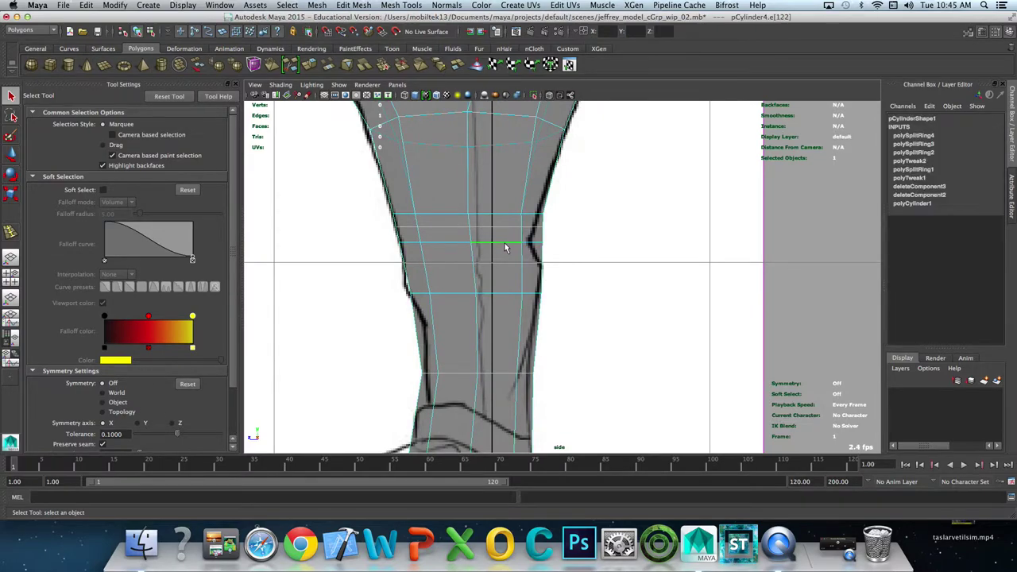
{"action": "key", "text": "r"}
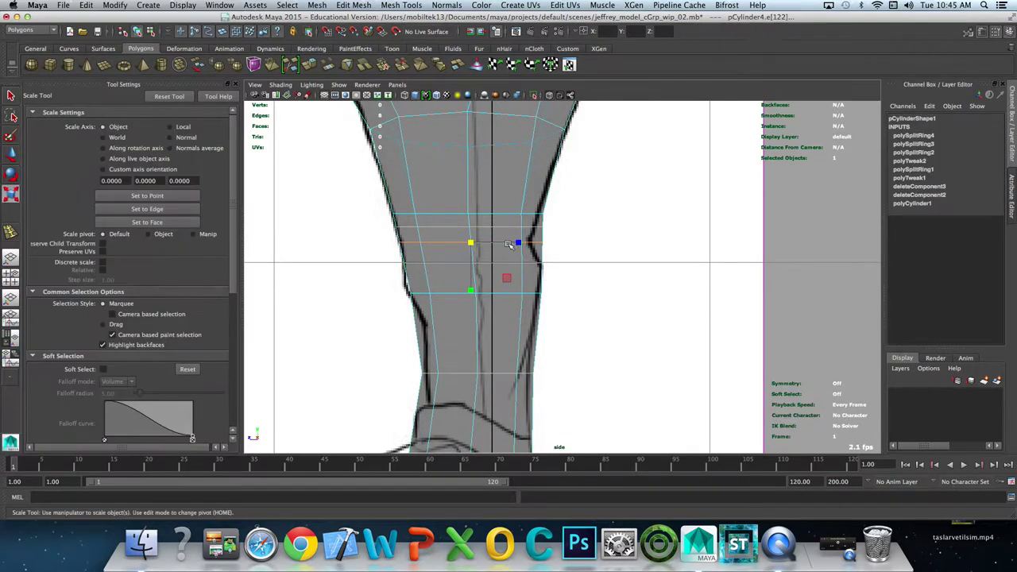
{"action": "left_click_drag", "start_coordinate": [522, 244], "coordinate": [517, 239]}
{"action": "key", "text": "w"}
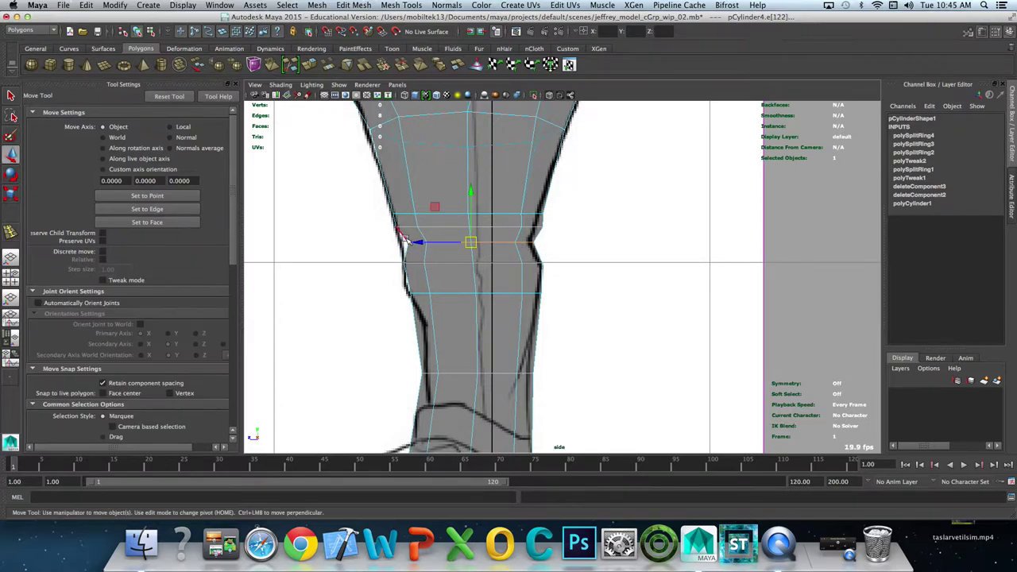
Step: Widen the loop just above the knee and shift it left toward the back outline
{"action": "left_click", "coordinate": [476, 228]}
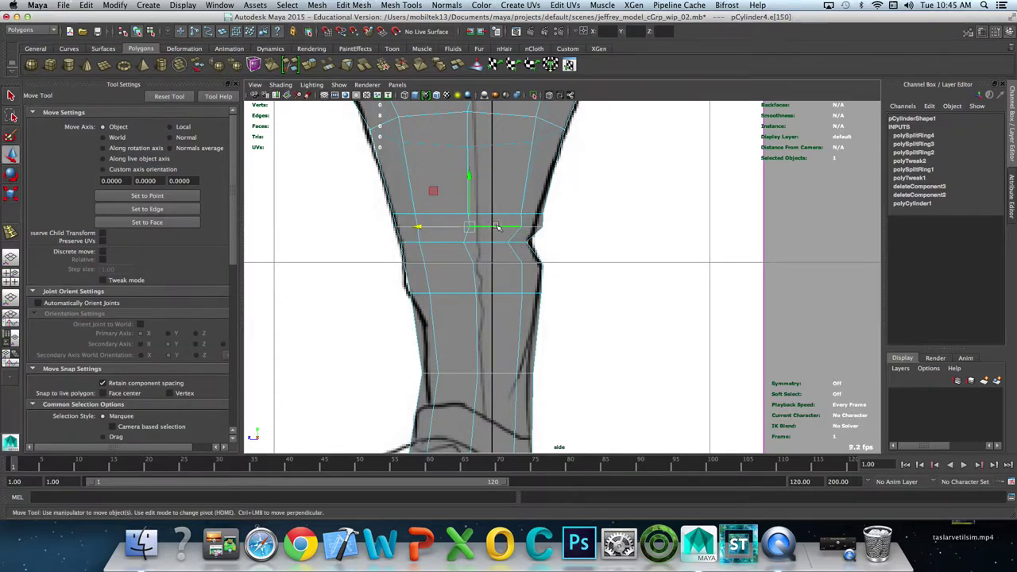
{"action": "key", "text": "r"}
{"action": "left_click_drag", "start_coordinate": [422, 228], "coordinate": [420, 226]}
{"action": "key", "text": "w"}
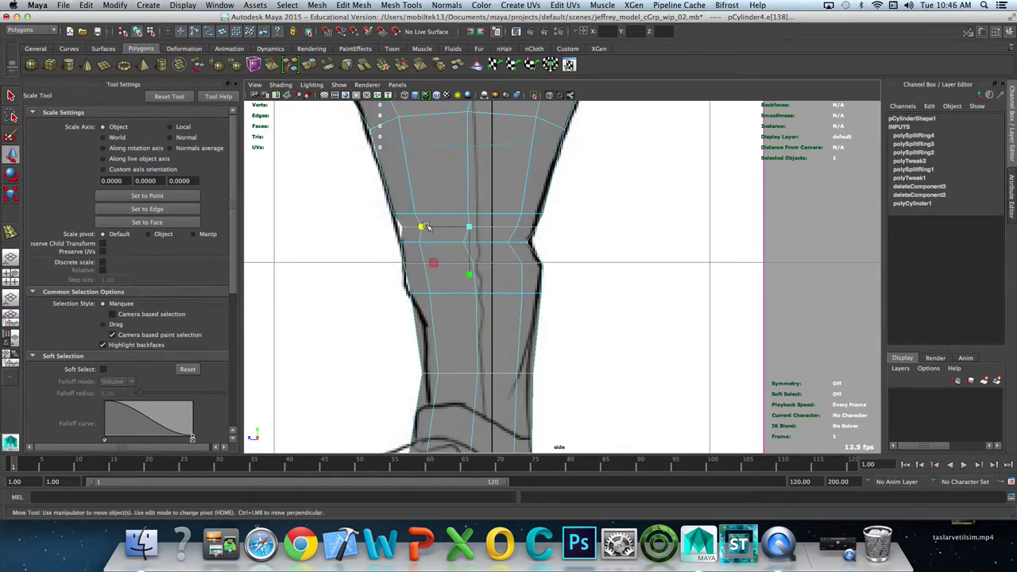
{"action": "left_click_drag", "start_coordinate": [419, 227], "coordinate": [414, 227]}
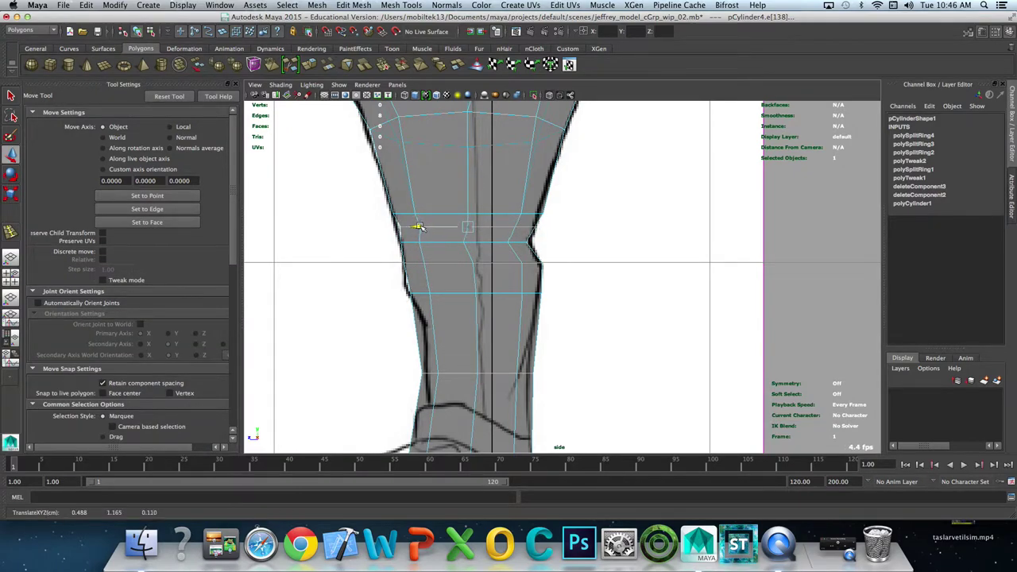
{"action": "key", "text": "r"}
{"action": "middle_click_drag", "start_coordinate": [420, 228], "coordinate": [420, 228]}
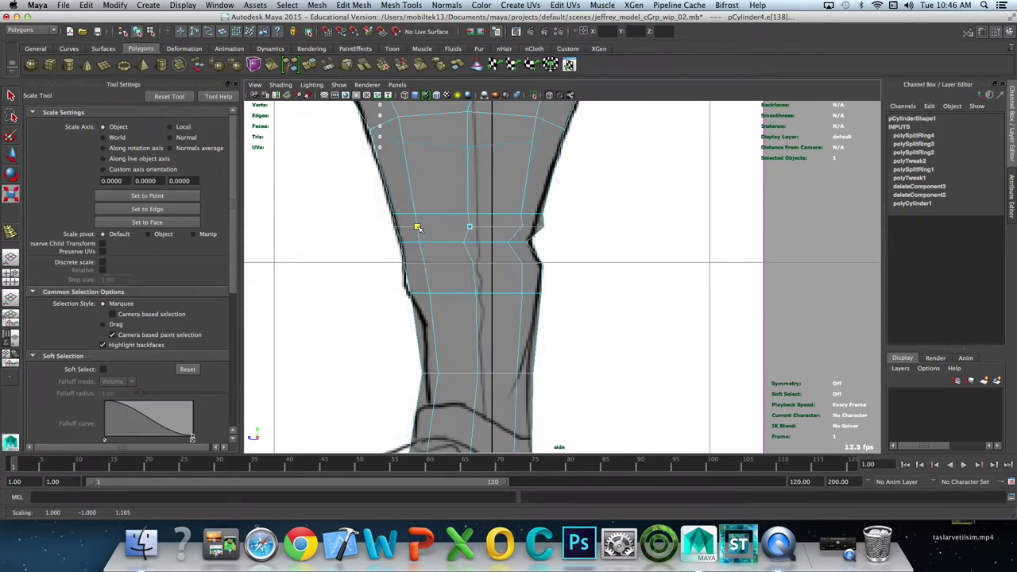
{"action": "key", "text": "w"}
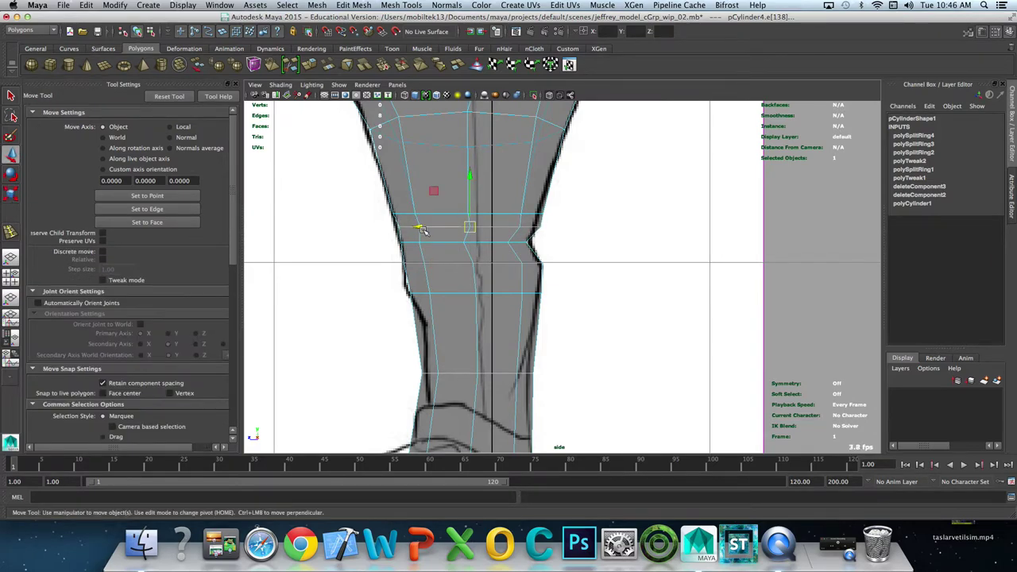
Step: Select the shin loop, undo the last small move, and pan down to the ankle
{"action": "double_click", "coordinate": [421, 293]}
{"action": "scroll", "coordinate": [576, 366], "scroll_direction": "up", "scroll_amount": 2}
{"action": "key", "text": "ctrl+z"}
{"action": "middle_click_drag", "start_coordinate": [564, 356], "coordinate": [572, 252], "text": "alt"}
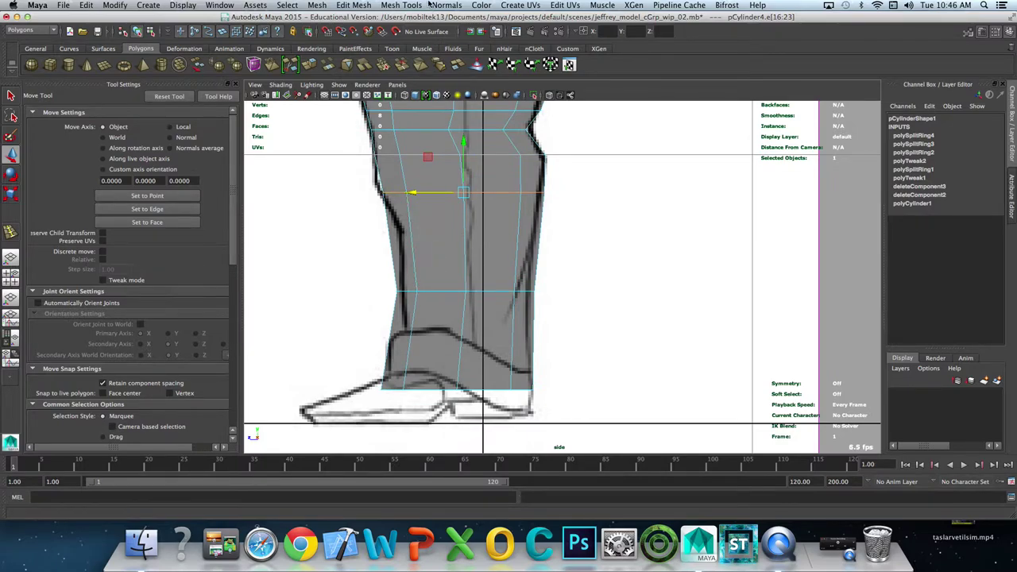
Step: Insert an edge loop across the lower shin and scale its vertices slightly inward
{"action": "left_click", "coordinate": [401, 5]}
{"action": "left_click", "coordinate": [429, 130]}
{"action": "left_click_drag", "start_coordinate": [415, 246], "coordinate": [413, 235]}
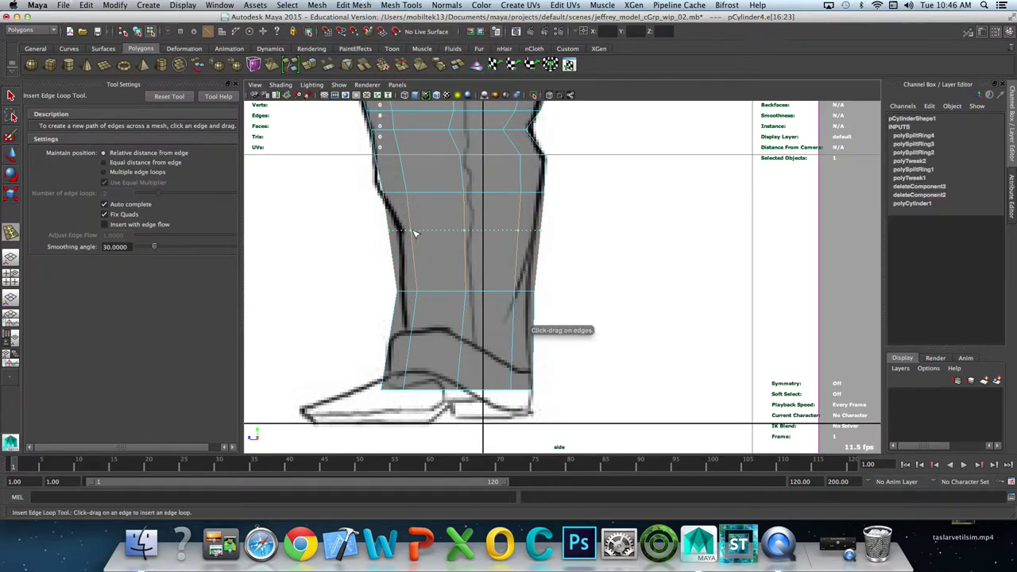
{"action": "key", "text": "q"}
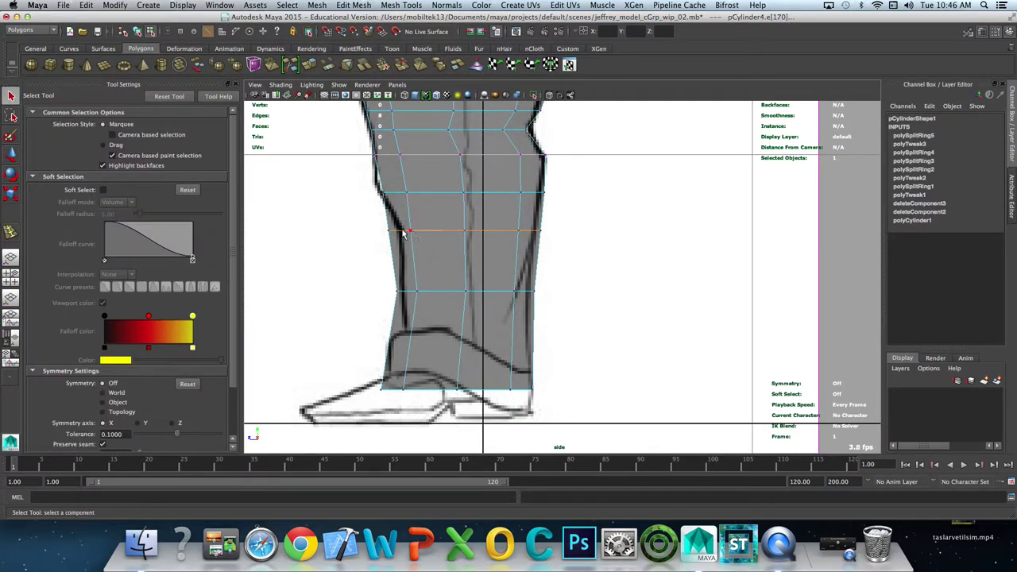
{"action": "key", "text": "ctrl+F9"}
{"action": "key", "text": "r"}
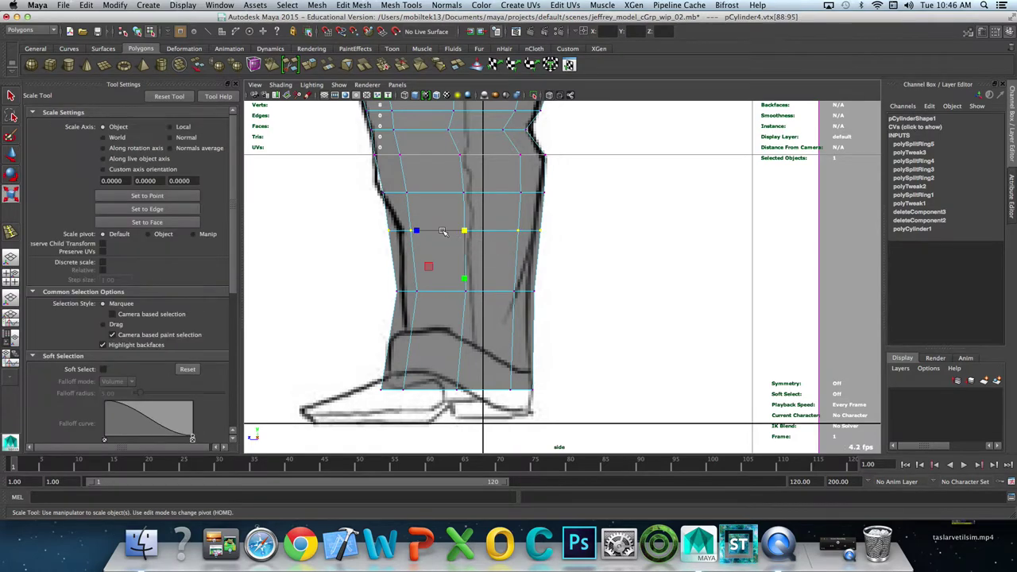
{"action": "middle_click_drag", "start_coordinate": [416, 230], "coordinate": [397, 286]}
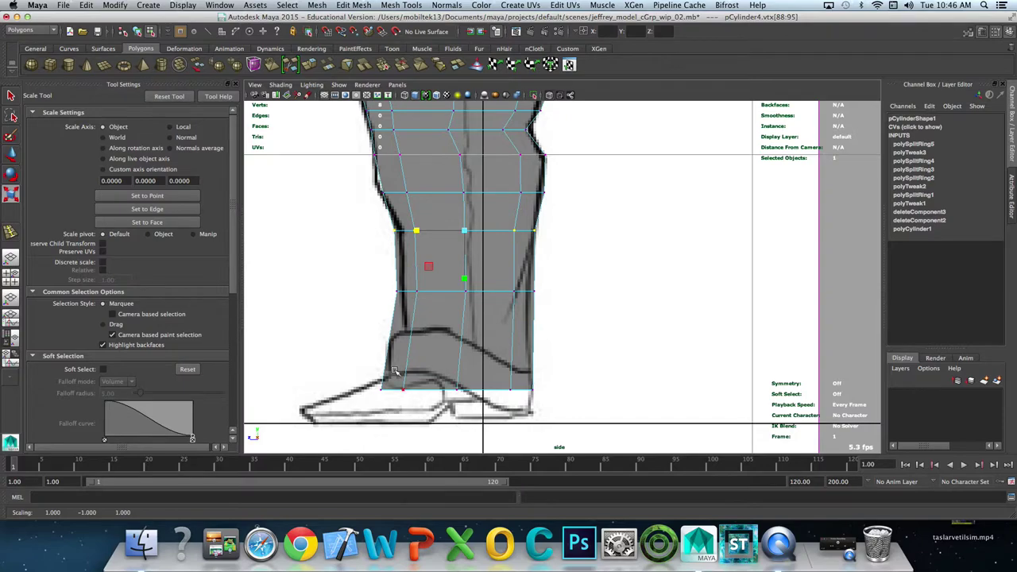
Step: Rotate the bottom hem vertex loop to follow the shoe
{"action": "left_click_drag", "start_coordinate": [350, 362], "coordinate": [570, 416]}
{"action": "key", "text": "e"}
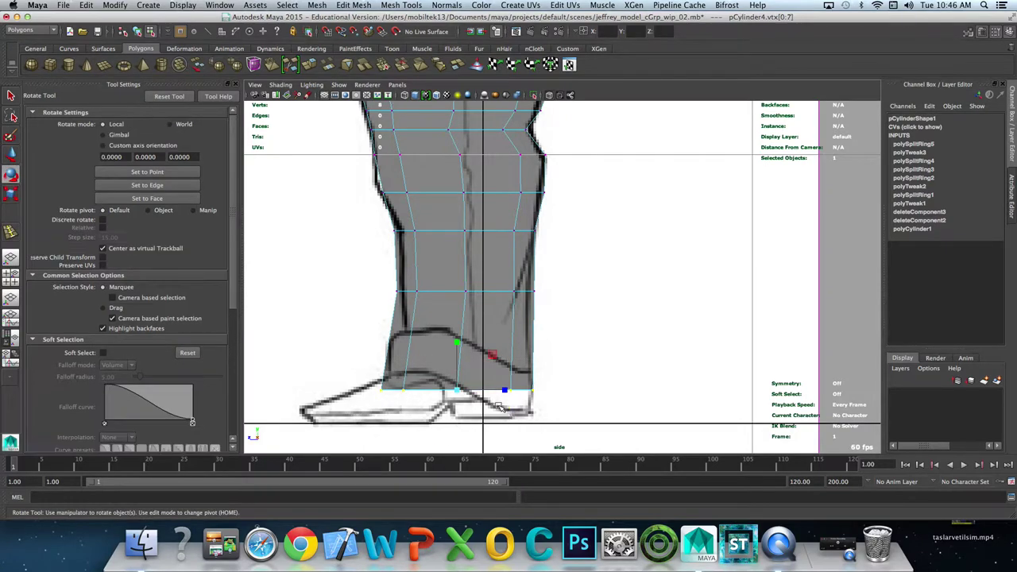
{"action": "left_click_drag", "start_coordinate": [449, 341], "coordinate": [453, 341]}
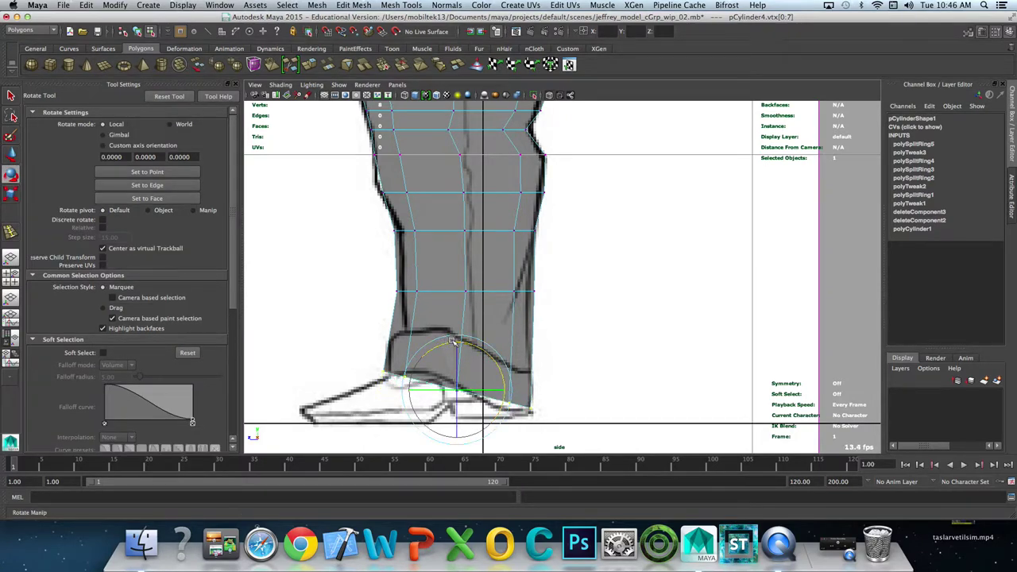
{"action": "key", "text": "q"}
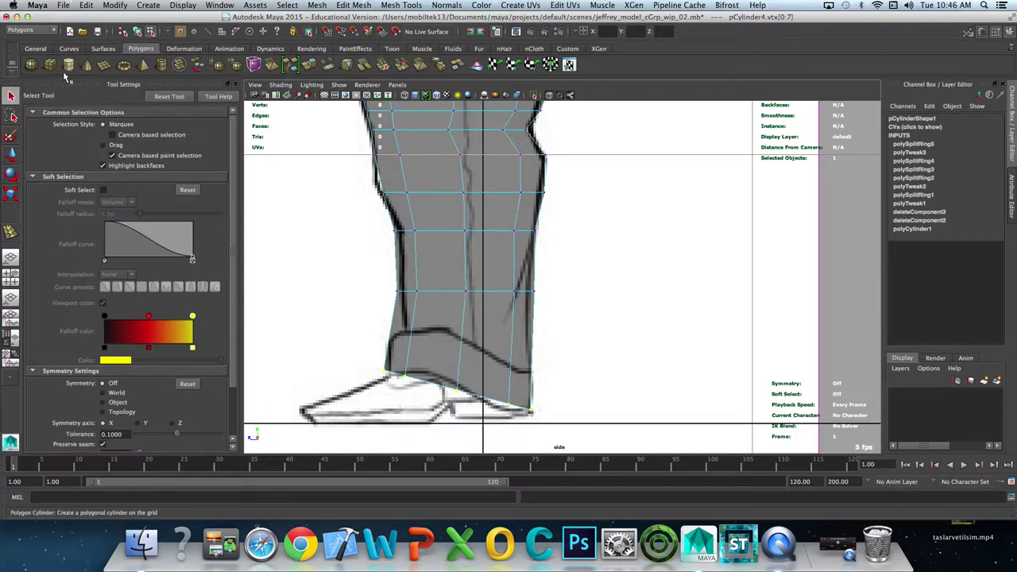
Step: Add an edge loop at the ankle cuff, flatten it and line it up with the cuff
{"action": "left_click", "coordinate": [403, 5]}
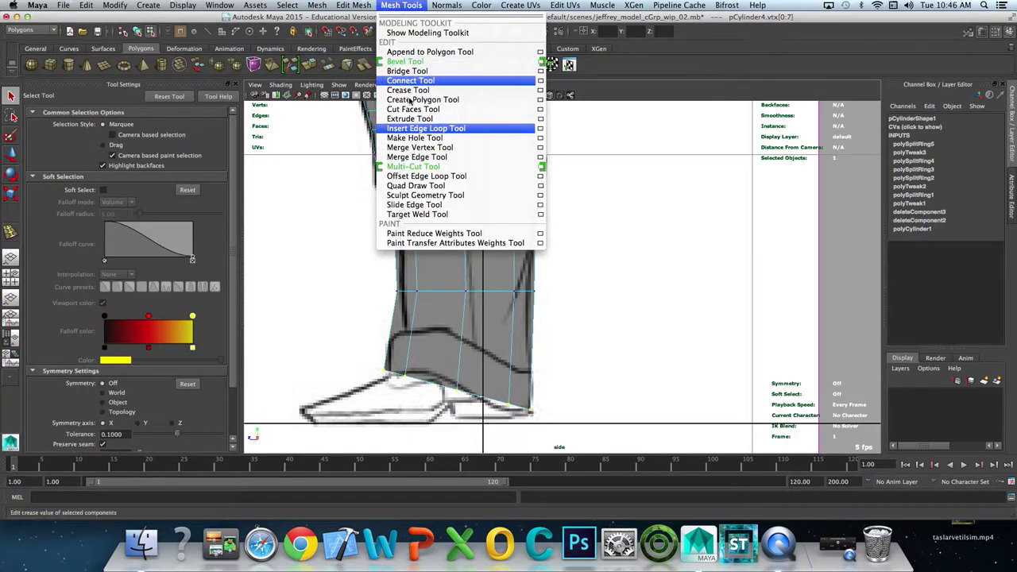
{"action": "left_click", "coordinate": [421, 128]}
{"action": "left_click_drag", "start_coordinate": [459, 341], "coordinate": [466, 337]}
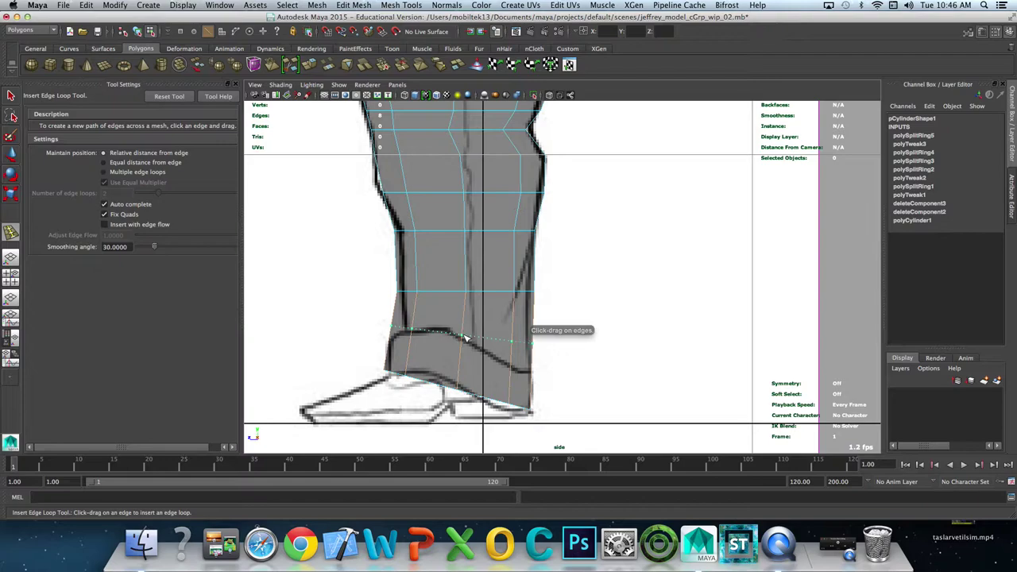
{"action": "key", "text": "r"}
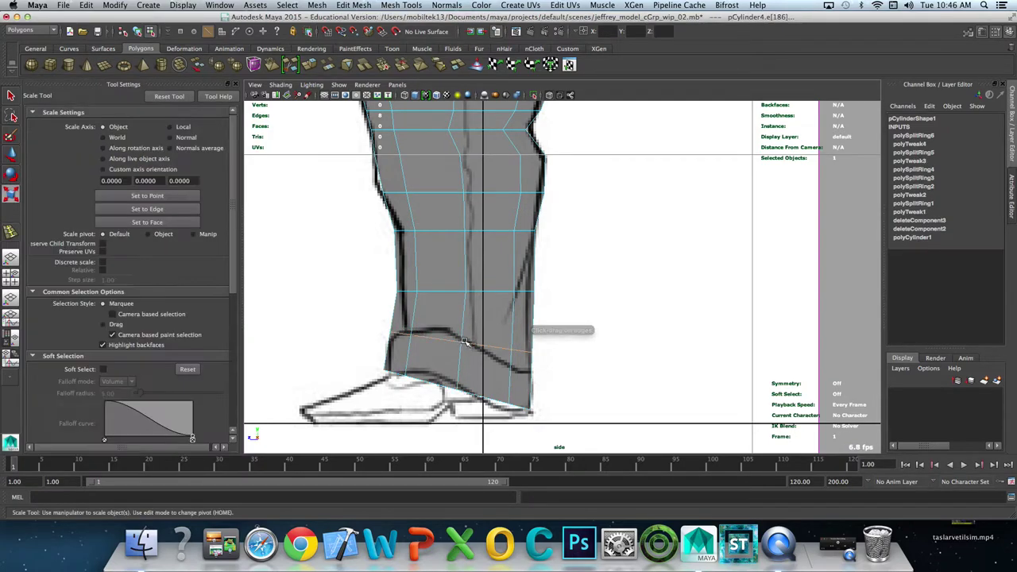
{"action": "left_click_drag", "start_coordinate": [508, 343], "coordinate": [506, 344]}
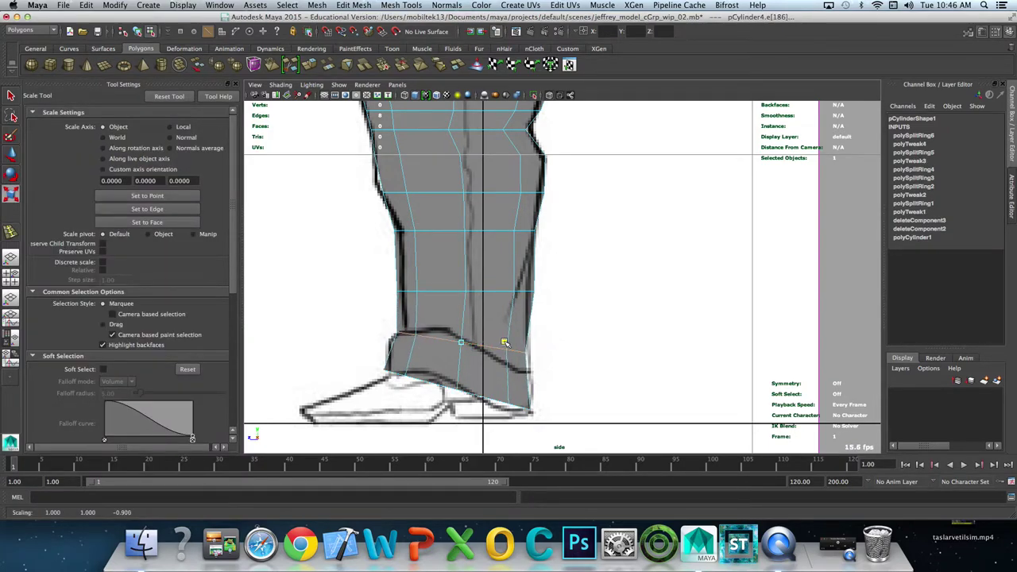
{"action": "left_click_drag", "start_coordinate": [506, 343], "coordinate": [506, 344]}
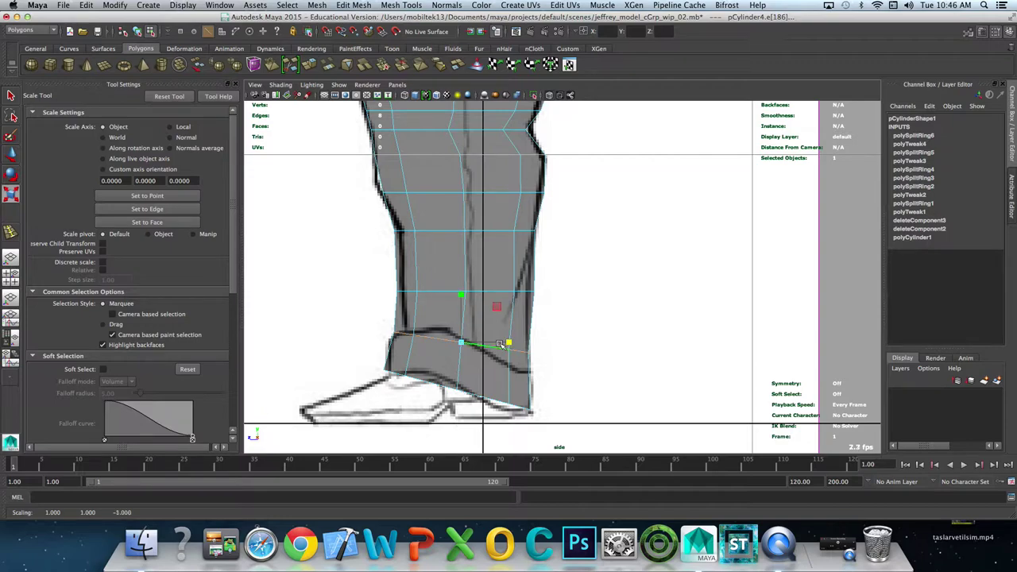
{"action": "key", "text": "w"}
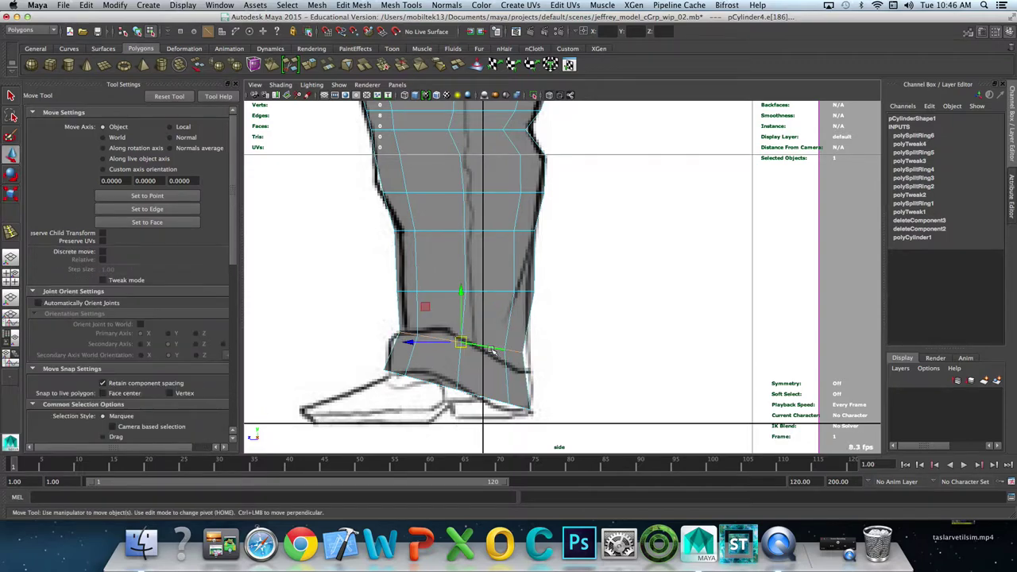
{"action": "left_click_drag", "start_coordinate": [423, 336], "coordinate": [425, 348]}
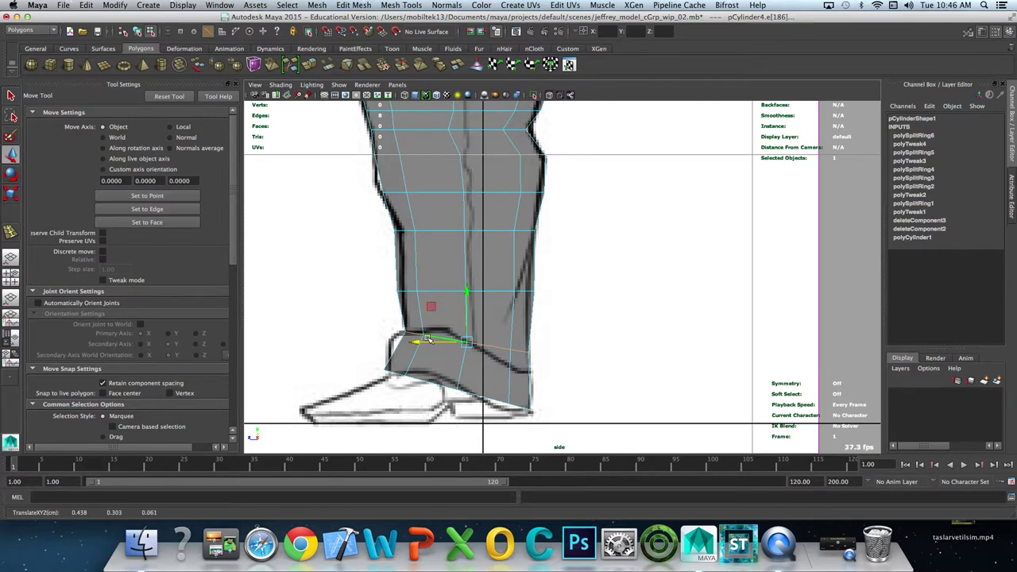
{"action": "key", "text": "q"}
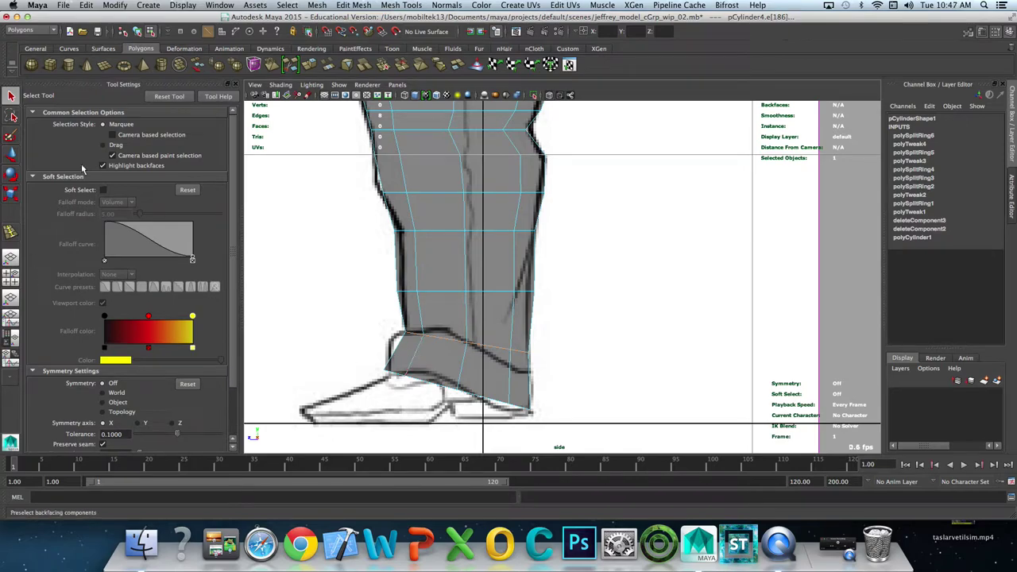
{"action": "left_click", "coordinate": [418, 6]}
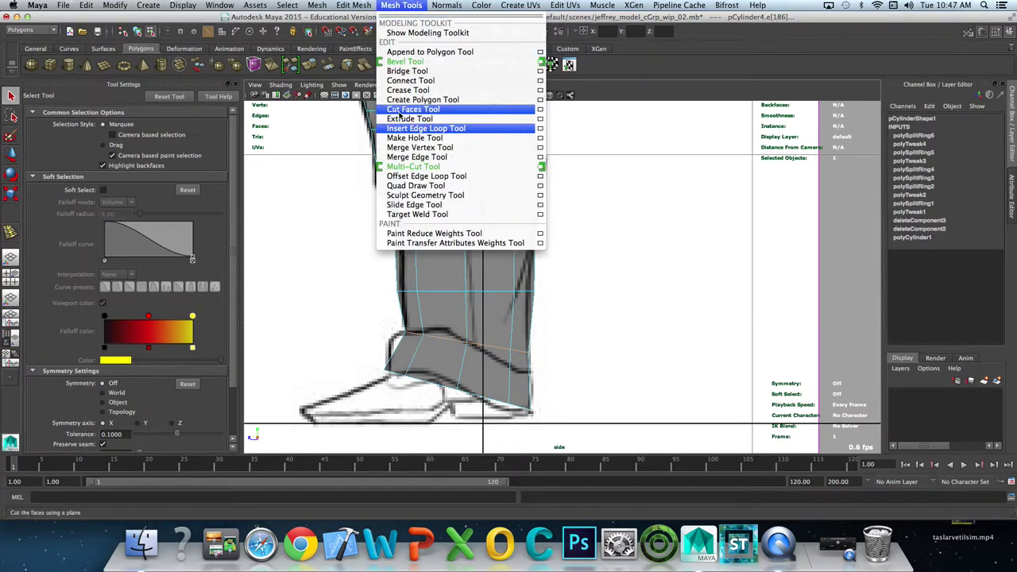
Step: Insert an edge loop at the pant leg's ankle, deepen it slightly and raise it up the leg
{"action": "left_click", "coordinate": [401, 133]}
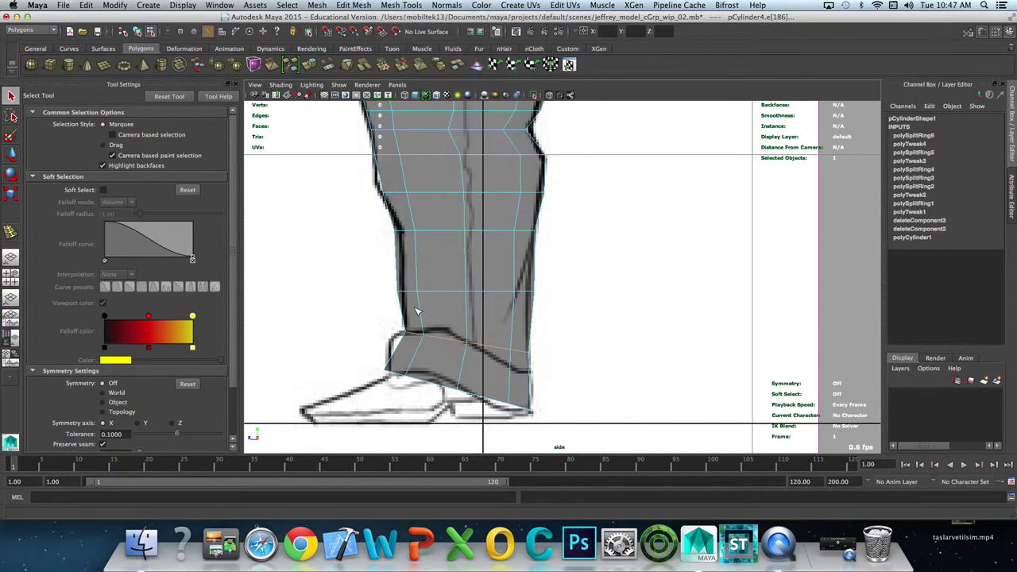
{"action": "left_click", "coordinate": [421, 349]}
{"action": "key", "text": "r"}
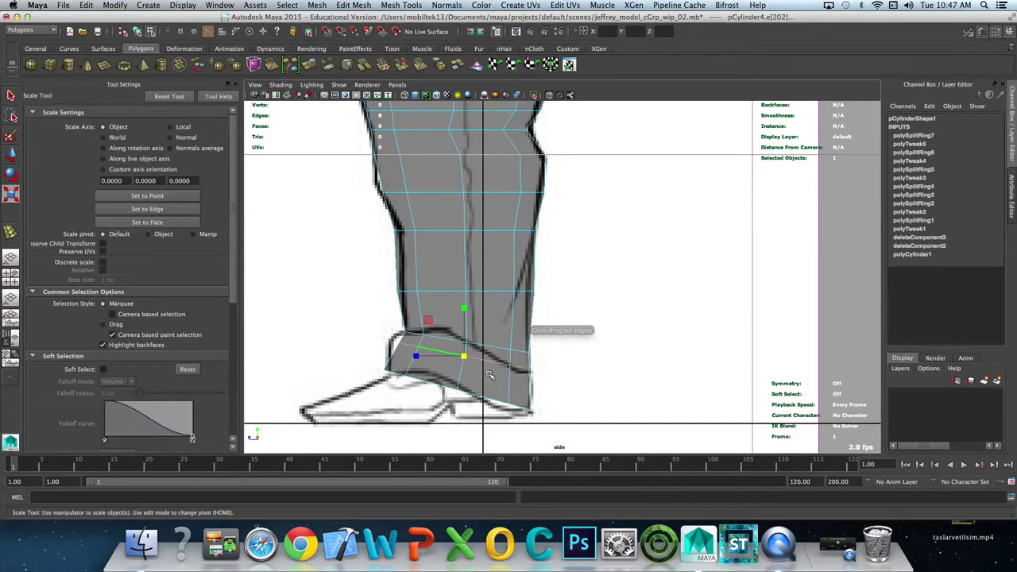
{"action": "left_click_drag", "start_coordinate": [416, 354], "coordinate": [410, 356]}
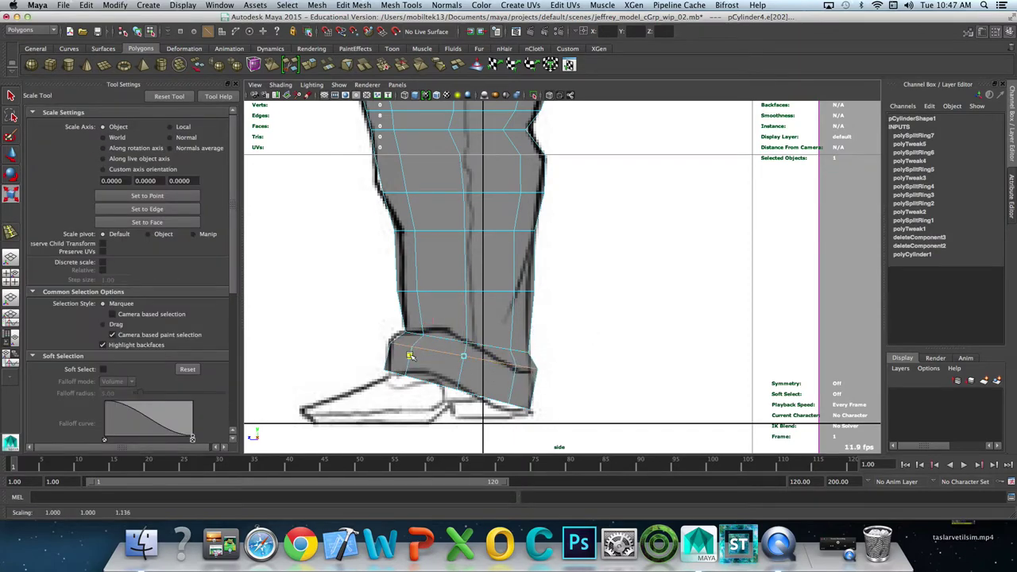
{"action": "key", "text": "w"}
{"action": "left_click_drag", "start_coordinate": [464, 307], "coordinate": [465, 299]}
{"action": "key", "text": "e"}
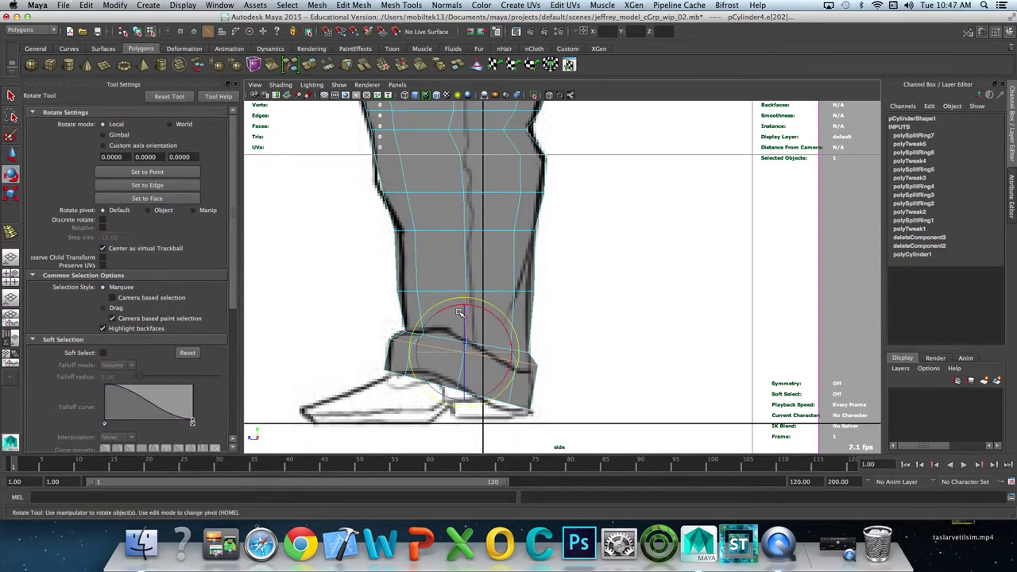
{"action": "key", "text": "q"}
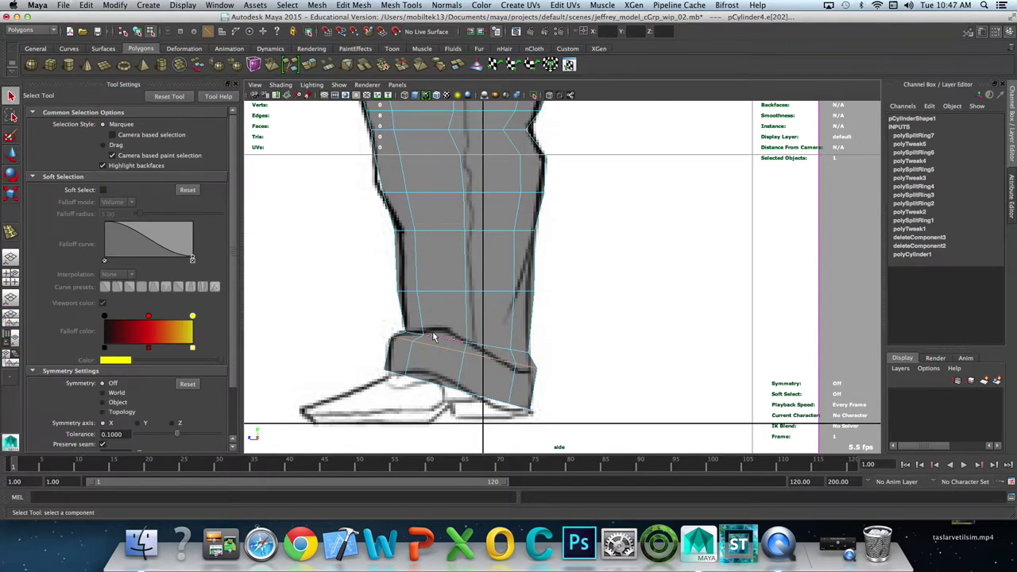
{"action": "right_click_drag", "start_coordinate": [449, 326], "coordinate": [481, 308]}
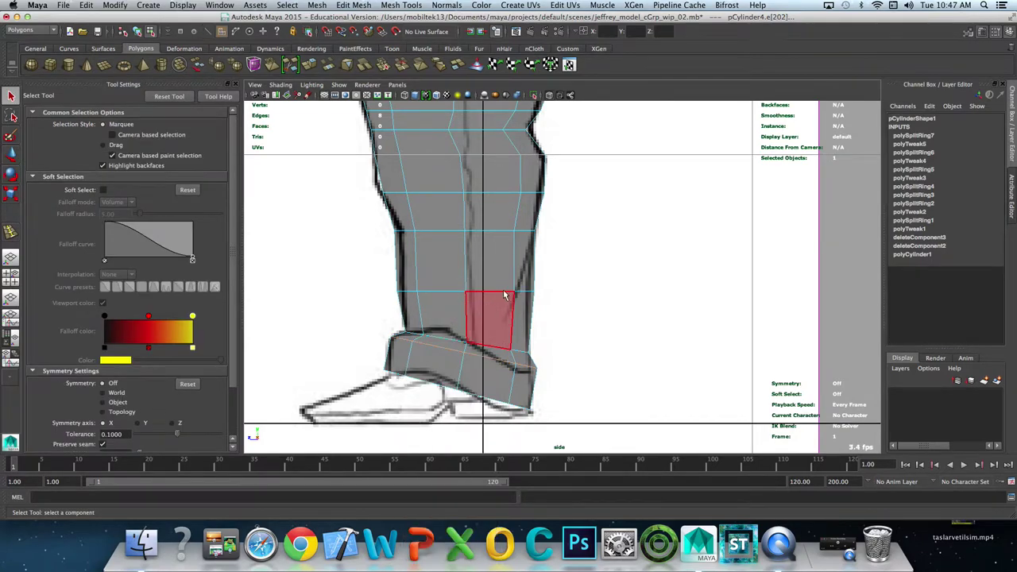
Step: Add a second edge loop on the cuff and nudge its edges upward into position
{"action": "left_click", "coordinate": [11, 235]}
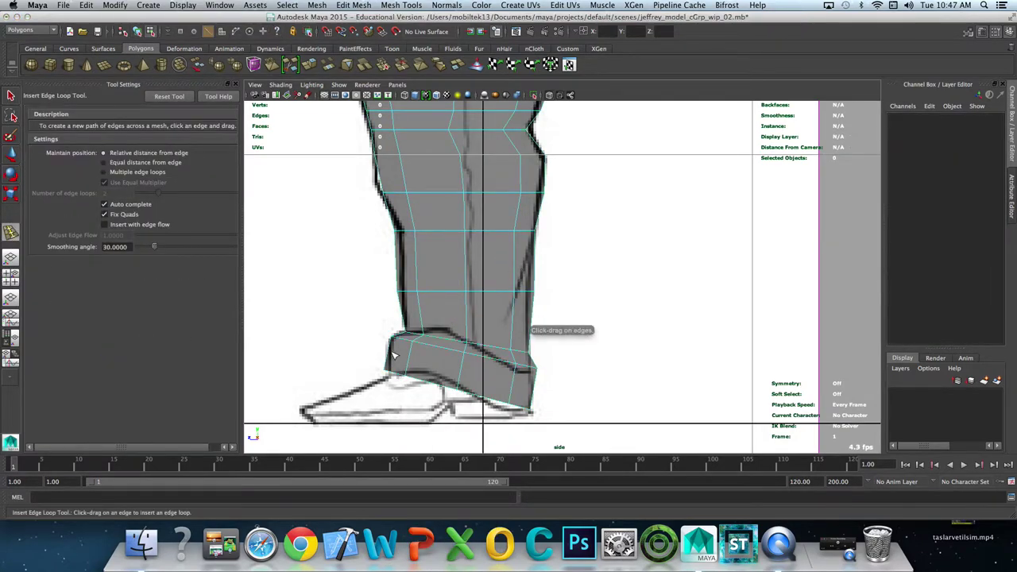
{"action": "left_click_drag", "start_coordinate": [418, 344], "coordinate": [421, 341]}
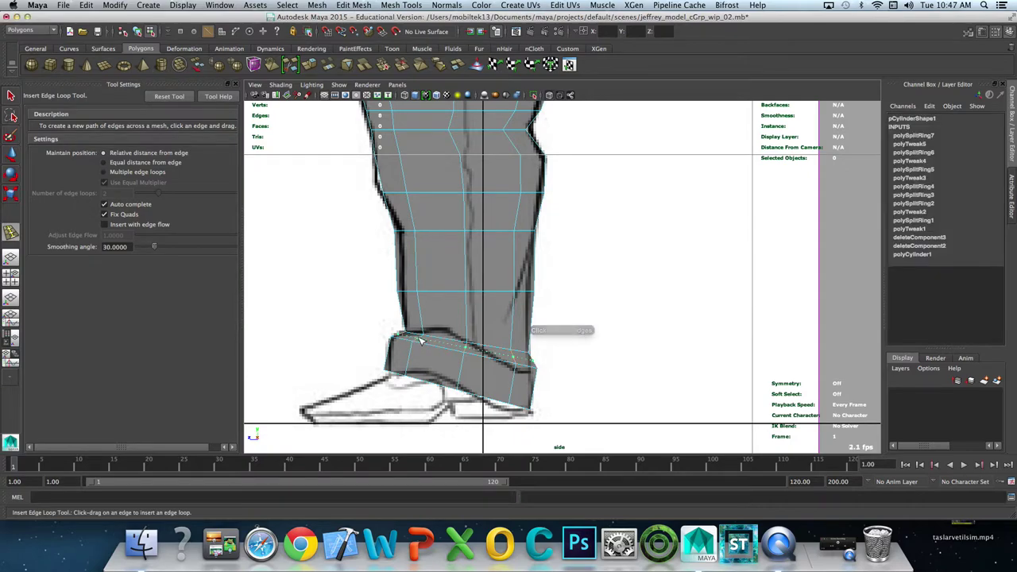
{"action": "left_click_drag", "start_coordinate": [421, 340], "coordinate": [421, 340]}
{"action": "key", "text": "w"}
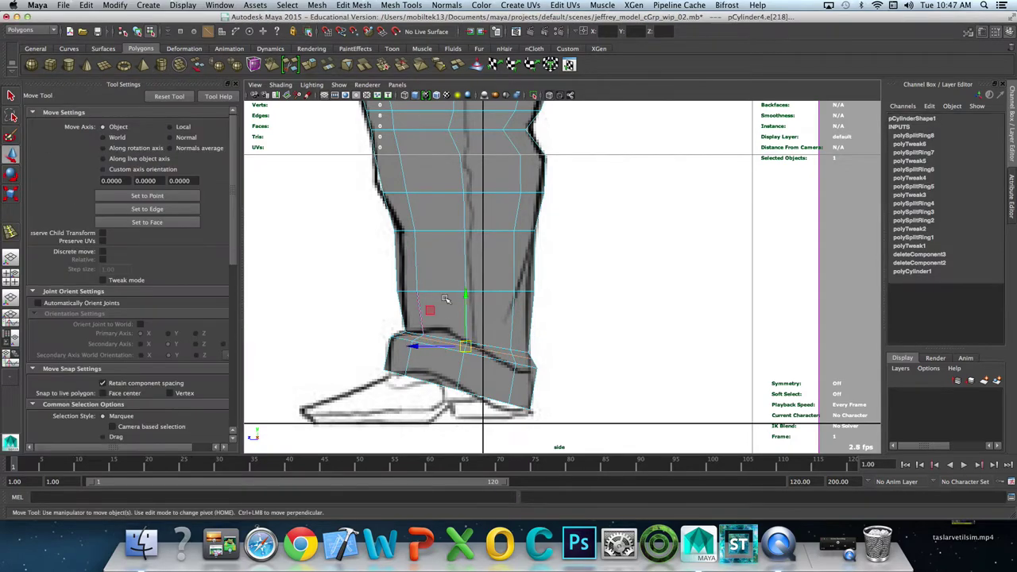
{"action": "left_click_drag", "start_coordinate": [465, 296], "coordinate": [466, 298]}
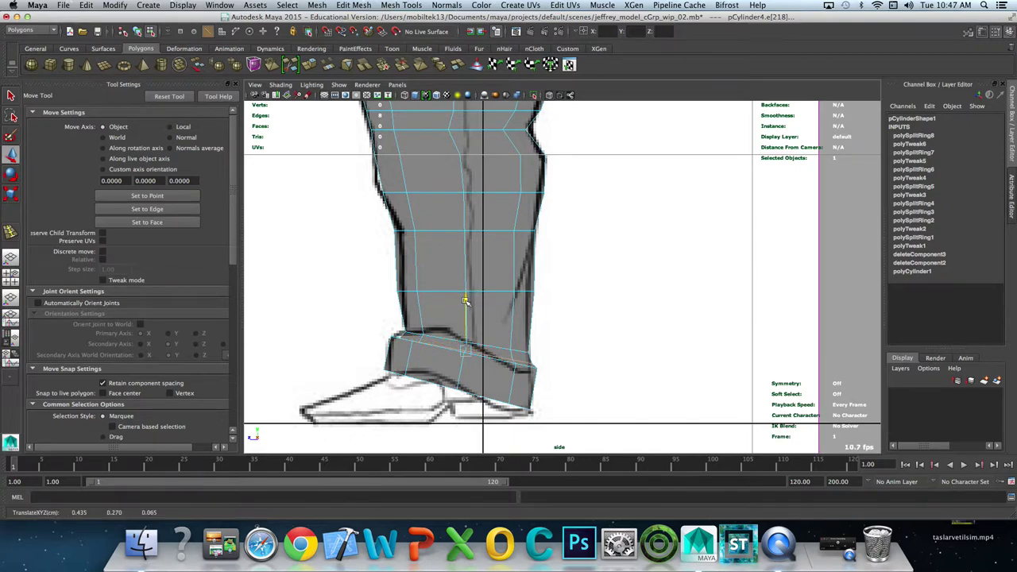
{"action": "left_click", "coordinate": [402, 340]}
{"action": "left_click_drag", "start_coordinate": [463, 306], "coordinate": [462, 301]}
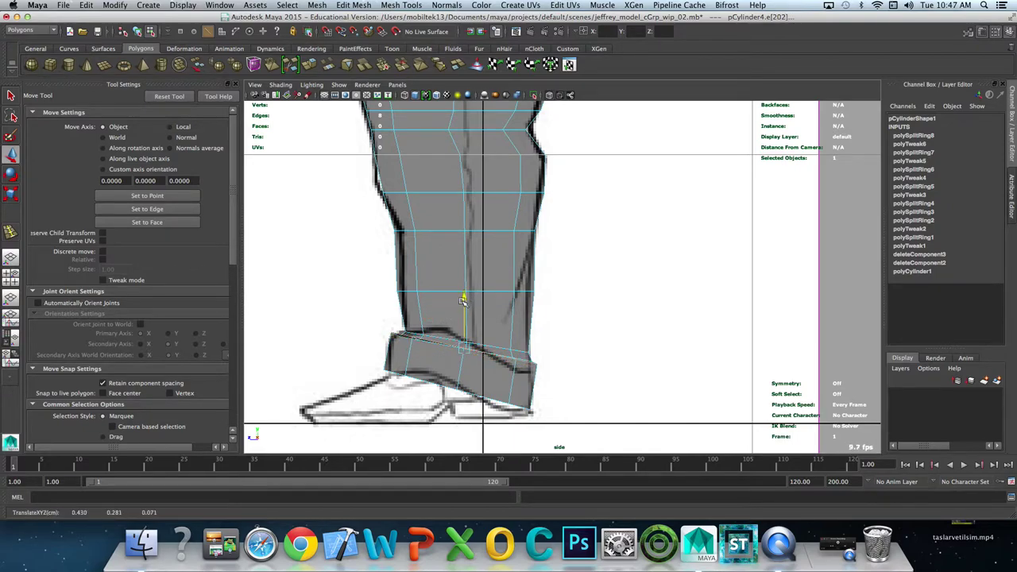
{"action": "key", "text": "space"}
{"action": "key", "text": "space"}
Step: Frame the cuff edge and orbit around the leg to inspect it from several angles
{"action": "key", "text": "f"}
{"action": "left_click_drag", "start_coordinate": [623, 207], "coordinate": [797, 309], "text": "alt"}
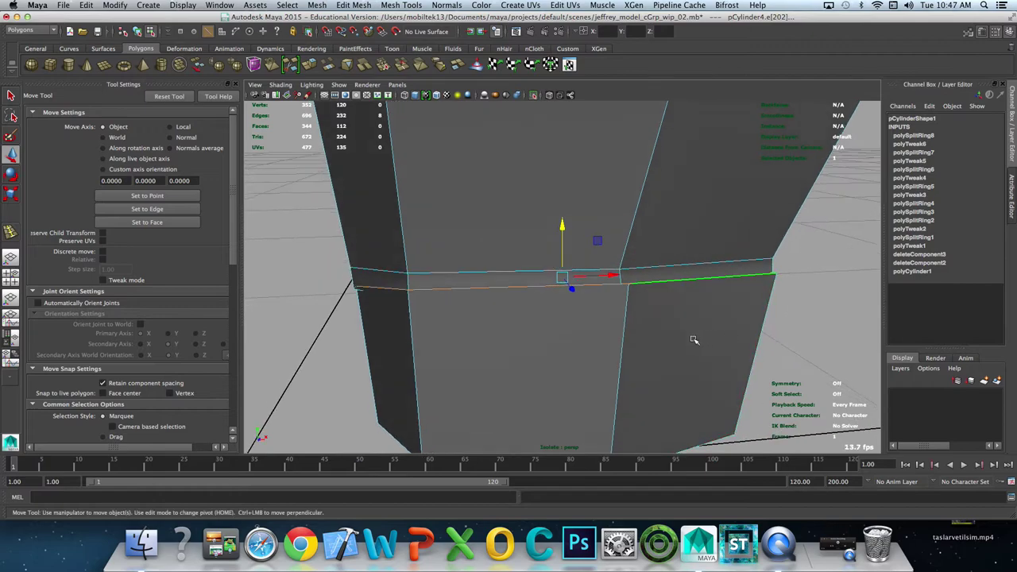
{"action": "key", "text": "r"}
{"action": "left_click", "coordinate": [608, 276]}
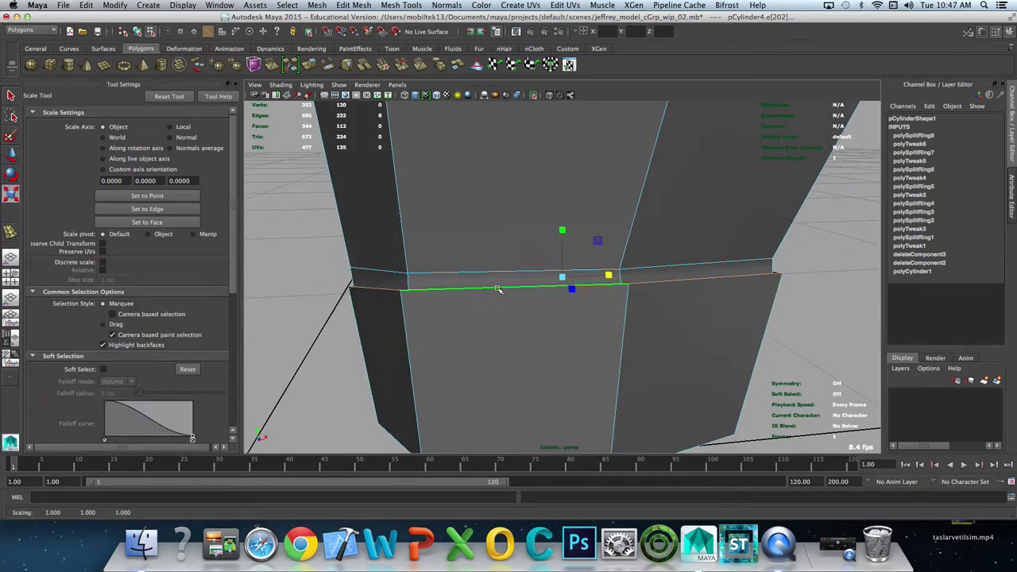
{"action": "scroll", "coordinate": [497, 289], "scroll_direction": "down", "scroll_amount": 2}
{"action": "mouse_move", "coordinate": [497, 289]}
{"action": "left_mouse_down", "text": "alt"}
{"action": "mouse_move", "coordinate": [799, 275]}
{"action": "mouse_move", "coordinate": [777, 271]}
{"action": "left_mouse_up", "text": "alt"}
{"action": "key", "text": "q"}
{"action": "left_click", "coordinate": [817, 305]}
{"action": "scroll", "coordinate": [817, 305], "scroll_direction": "down", "scroll_amount": 3}
{"action": "mouse_move", "coordinate": [817, 305]}
{"action": "left_mouse_down", "text": "alt"}
{"action": "mouse_move", "coordinate": [793, 293]}
{"action": "mouse_move", "coordinate": [450, 286]}
{"action": "mouse_move", "coordinate": [613, 302]}
{"action": "mouse_move", "coordinate": [609, 324]}
{"action": "left_mouse_up", "text": "alt"}
Step: Select the full cuff edge loop and scale it outward so the hem flares
{"action": "left_click", "coordinate": [612, 302]}
{"action": "right_click_drag", "start_coordinate": [612, 302], "coordinate": [617, 294]}
{"action": "double_click", "coordinate": [617, 295]}
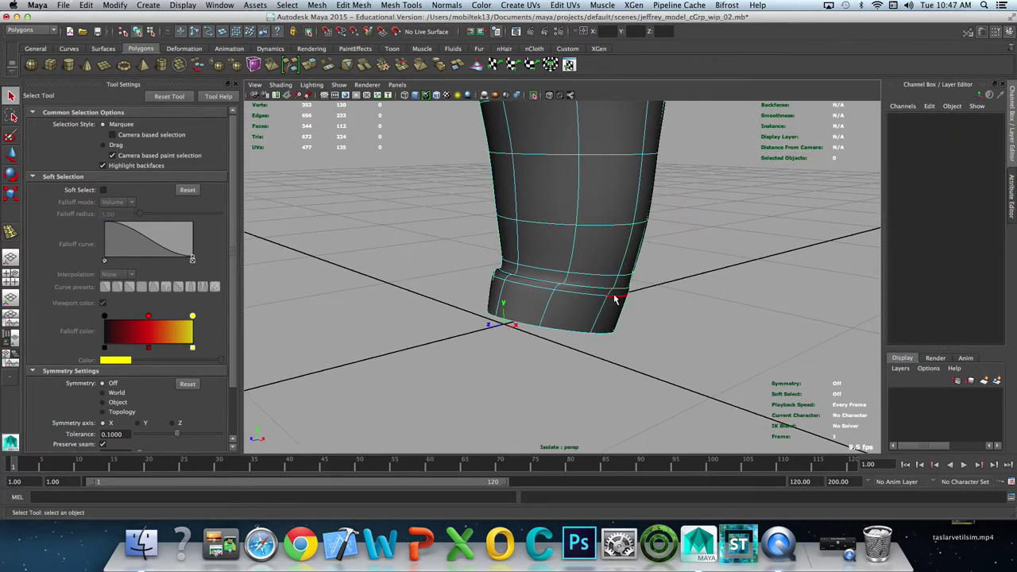
{"action": "left_click_drag", "start_coordinate": [490, 325], "coordinate": [522, 336], "text": "alt"}
{"action": "key", "text": "r"}
{"action": "mouse_move", "coordinate": [606, 284]}
{"action": "left_mouse_down"}
{"action": "mouse_move", "coordinate": [688, 202]}
{"action": "mouse_move", "coordinate": [565, 246]}
{"action": "left_mouse_up"}
{"action": "key", "text": "q"}
{"action": "left_click", "coordinate": [718, 207]}
{"action": "mouse_move", "coordinate": [719, 207]}
{"action": "left_mouse_down", "text": "alt"}
{"action": "mouse_move", "coordinate": [619, 284]}
{"action": "mouse_move", "coordinate": [551, 288]}
{"action": "mouse_move", "coordinate": [641, 288]}
{"action": "left_mouse_up", "text": "alt"}
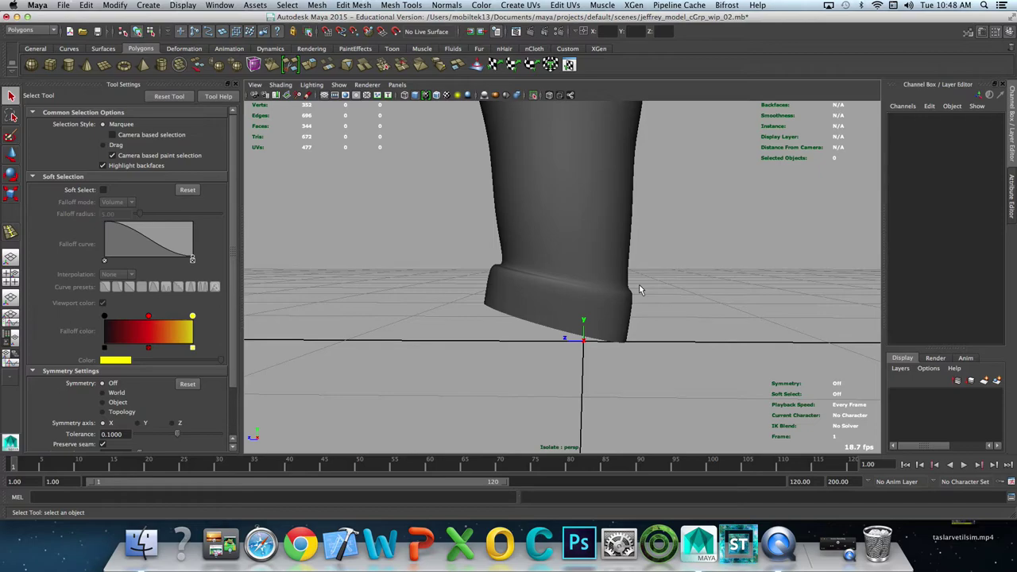
{"action": "left_click", "coordinate": [610, 262]}
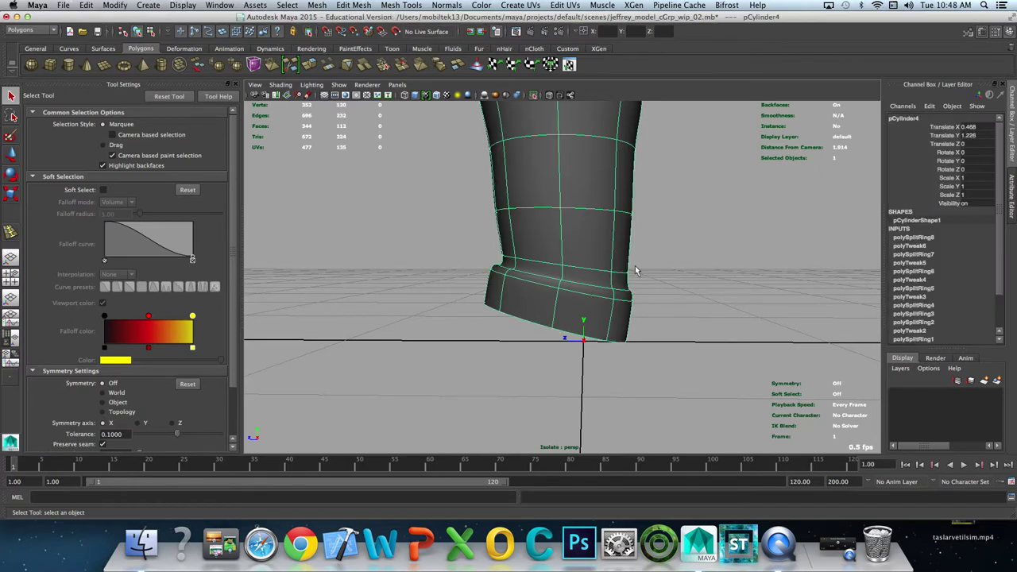
Step: In low-poly display and edge mode, split a new edge loop into the cuff ring
{"action": "left_click_drag", "start_coordinate": [648, 241], "coordinate": [562, 294], "text": "alt"}
{"action": "key", "text": "1"}
{"action": "right_click_drag", "start_coordinate": [562, 295], "coordinate": [667, 306], "text": "alt"}
{"action": "key", "text": "F10"}
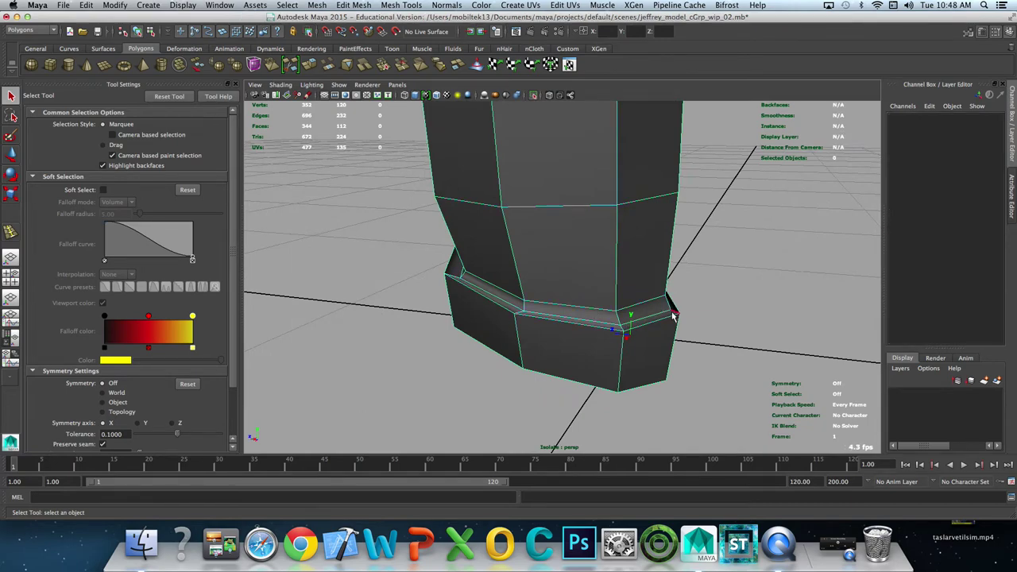
{"action": "left_click", "coordinate": [672, 316]}
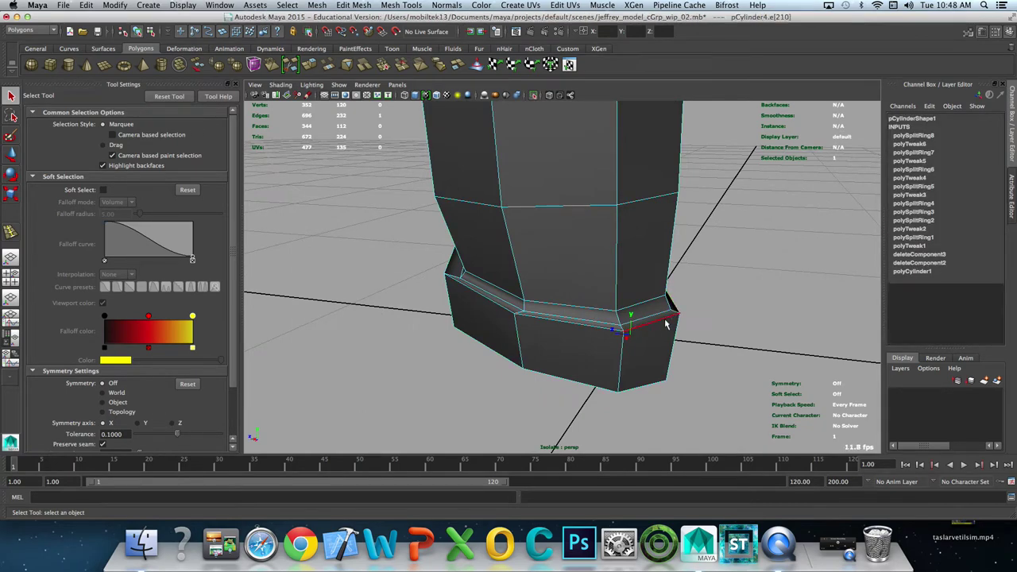
{"action": "scroll", "coordinate": [688, 307], "scroll_direction": "up", "scroll_amount": 3}
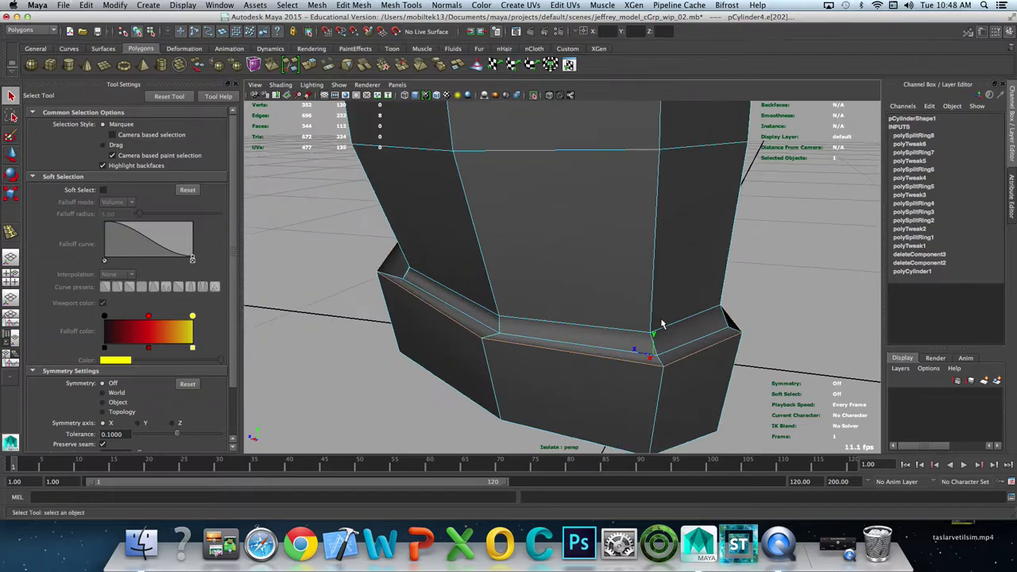
{"action": "left_click", "coordinate": [683, 342]}
{"action": "right_click_drag", "start_coordinate": [689, 344], "coordinate": [675, 359], "text": "shift"}
Step: Lower, pull in and raise the new loop to crease the cuff, checking it in smooth preview
{"action": "key", "text": "w"}
{"action": "left_click_drag", "start_coordinate": [563, 238], "coordinate": [563, 246]}
{"action": "key", "text": "3"}
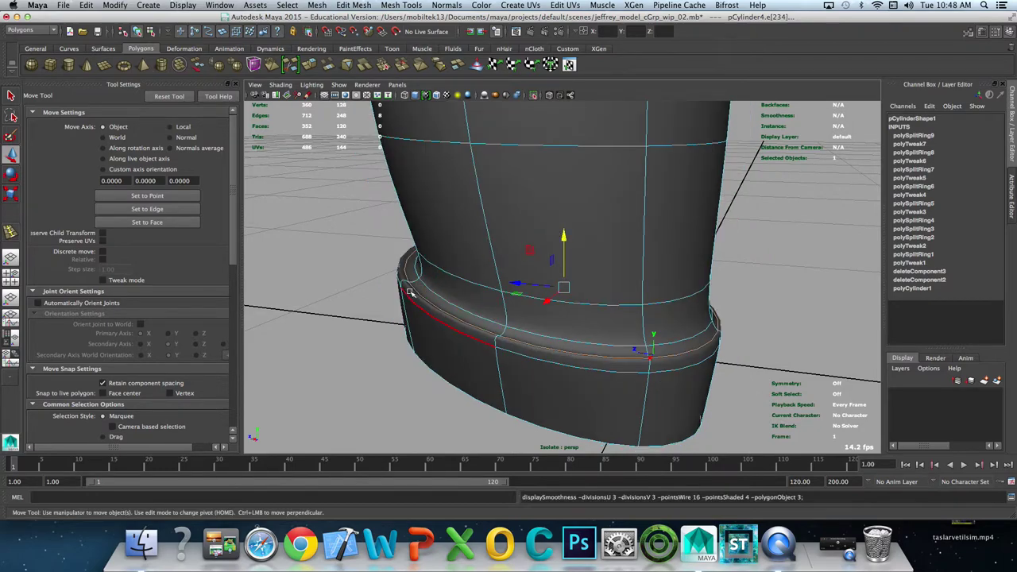
{"action": "key", "text": "r"}
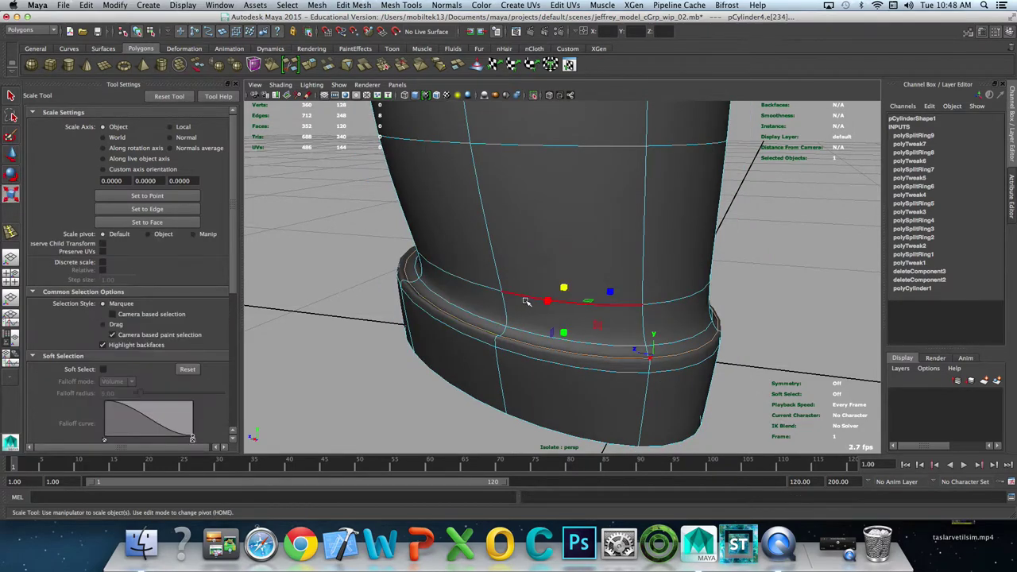
{"action": "left_click_drag", "start_coordinate": [567, 292], "coordinate": [554, 290]}
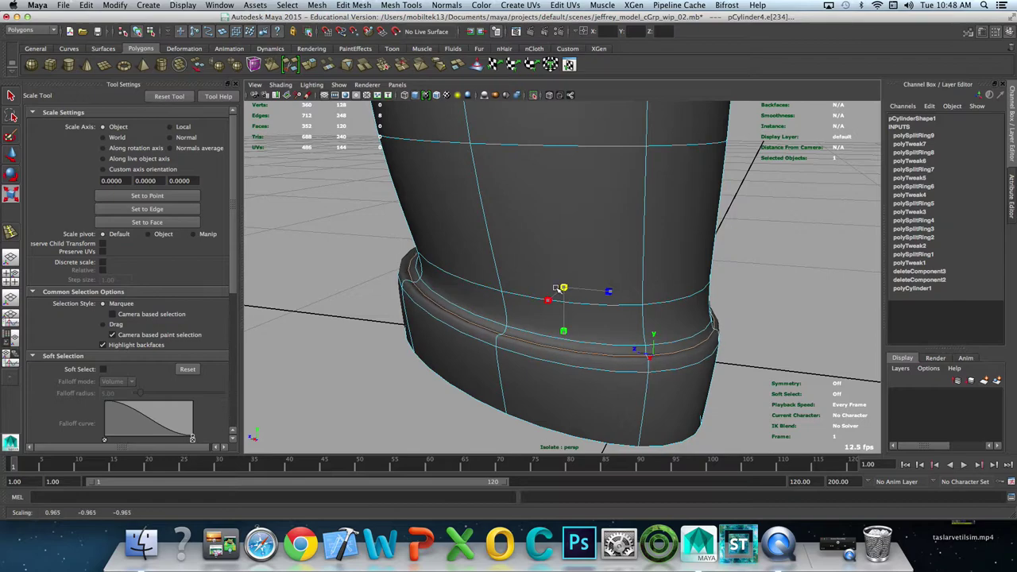
{"action": "key", "text": "w"}
{"action": "mouse_move", "coordinate": [563, 241]}
{"action": "left_mouse_down"}
{"action": "mouse_move", "coordinate": [437, 326]}
{"action": "mouse_move", "coordinate": [495, 302]}
{"action": "left_mouse_up"}
{"action": "key", "text": "r"}
{"action": "key", "text": "q"}
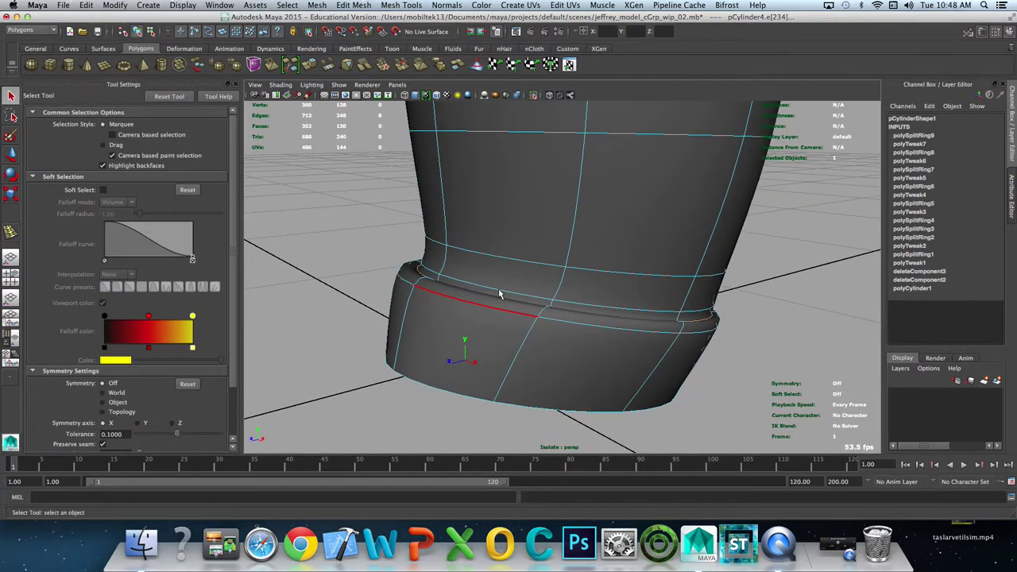
{"action": "right_click_drag", "start_coordinate": [534, 254], "coordinate": [535, 230]}
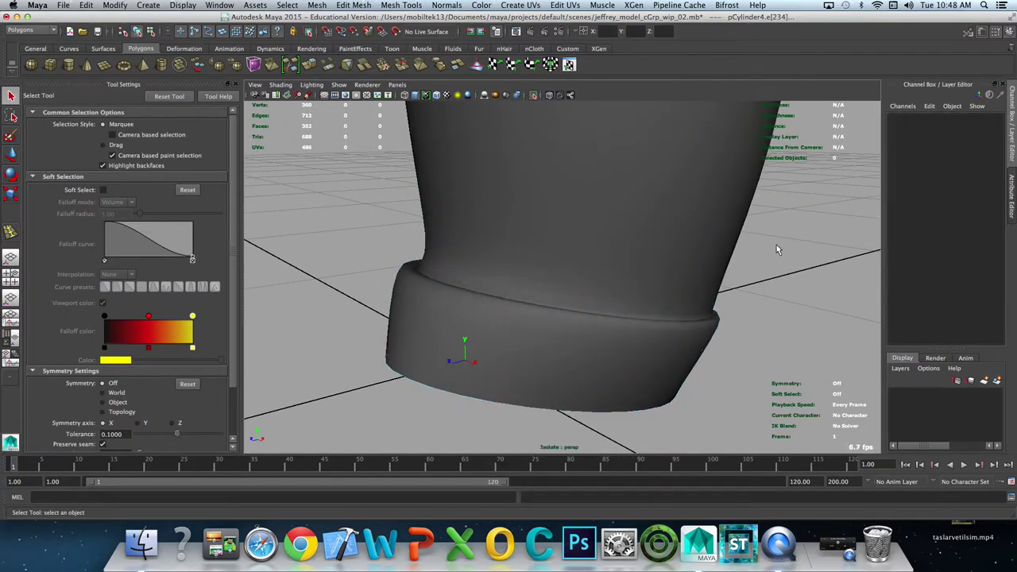
{"action": "left_click", "coordinate": [714, 320]}
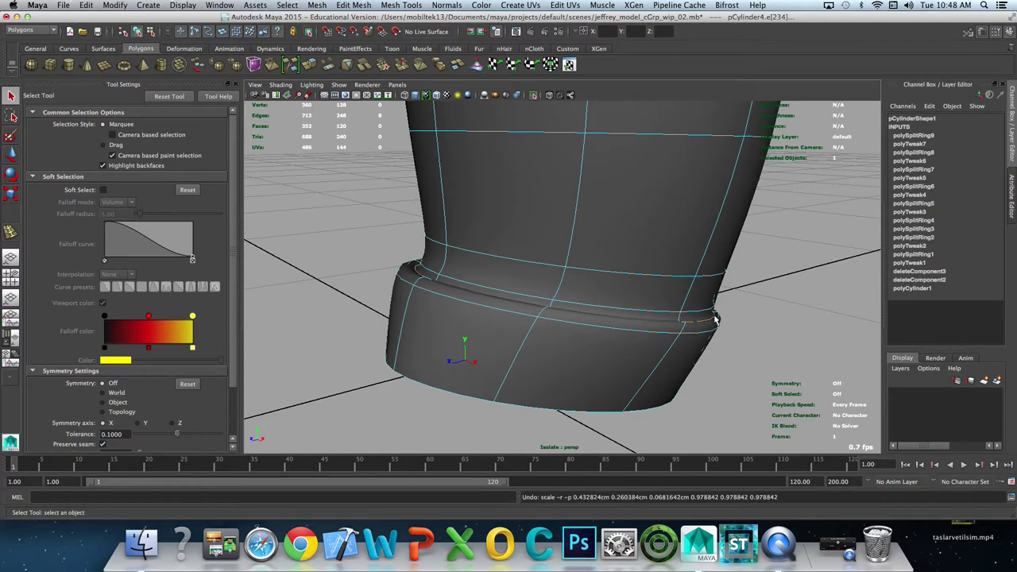
Step: Select the cuff edge loop, then undo the last two cuff edits
{"action": "key", "text": "F10"}
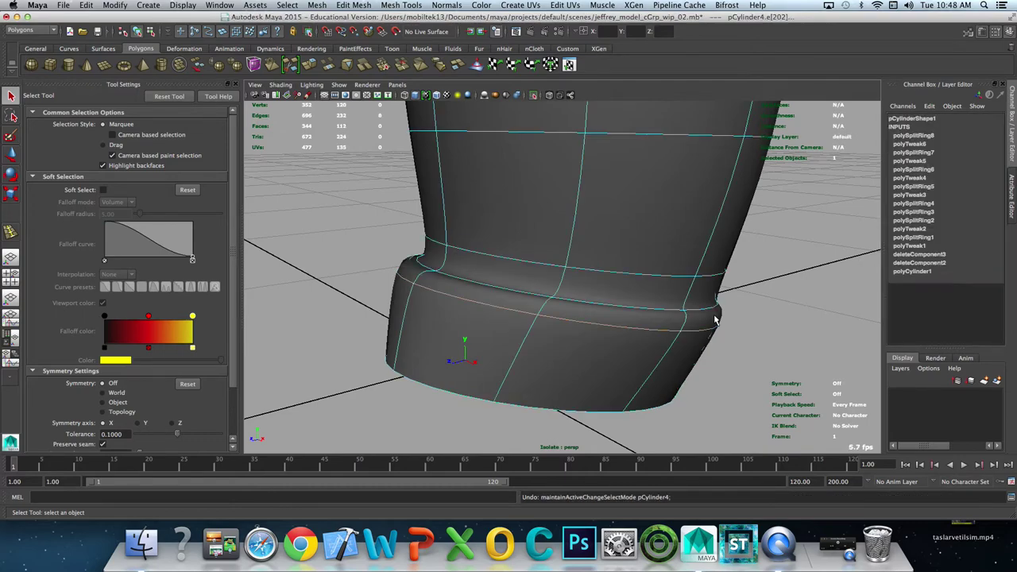
{"action": "double_click", "coordinate": [714, 315]}
{"action": "key", "text": "z"}
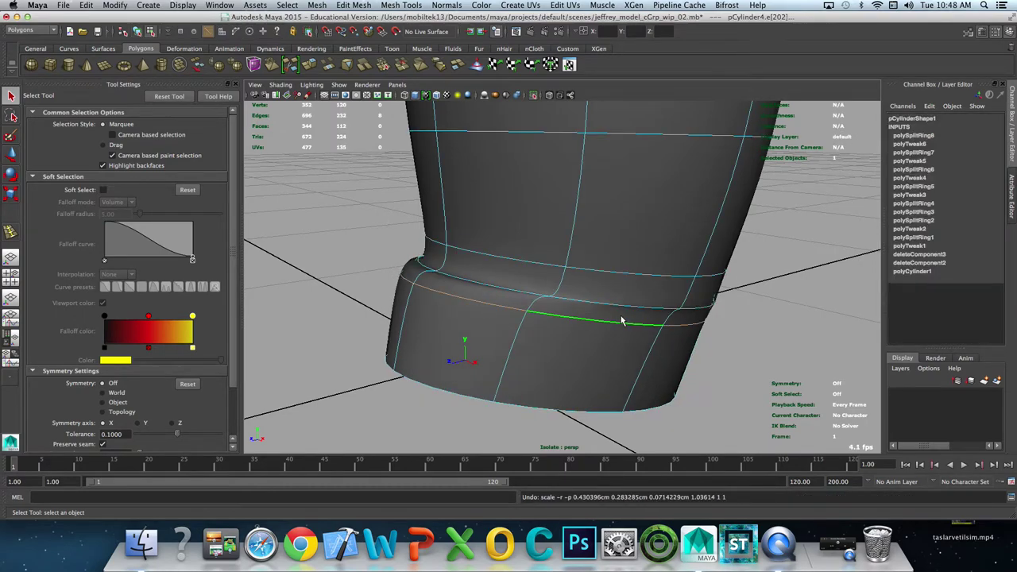
{"action": "key", "text": "z"}
{"action": "key", "text": "z"}
{"action": "key", "text": "z"}
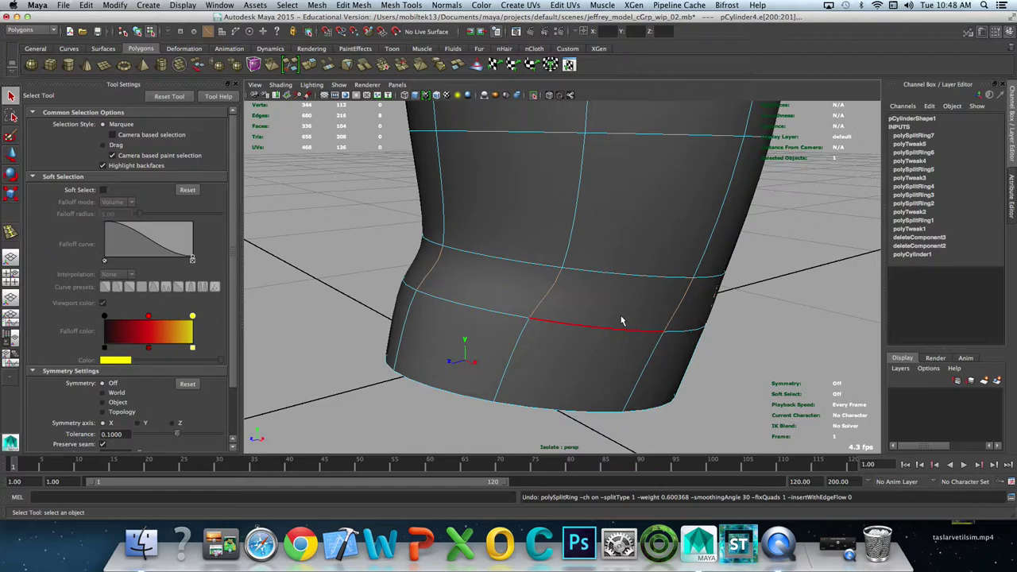
Step: Select the pants leg and bring up a zoomed front view over the leg reference
{"action": "left_click_drag", "start_coordinate": [618, 306], "coordinate": [556, 297], "text": "alt"}
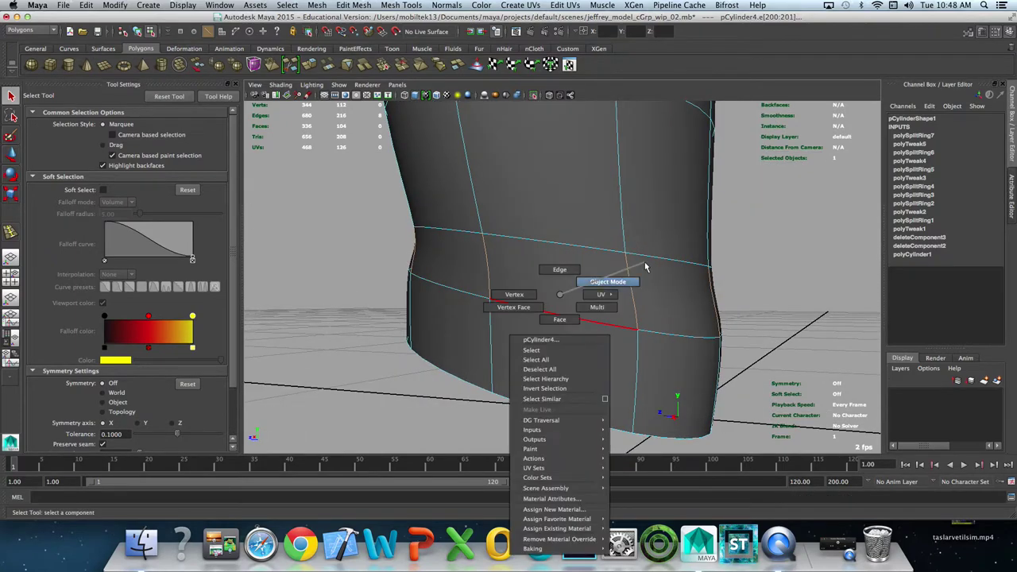
{"action": "right_click_drag", "start_coordinate": [556, 298], "coordinate": [610, 283]}
{"action": "left_click", "coordinate": [532, 343]}
{"action": "left_click_drag", "start_coordinate": [498, 294], "coordinate": [573, 340], "text": "alt"}
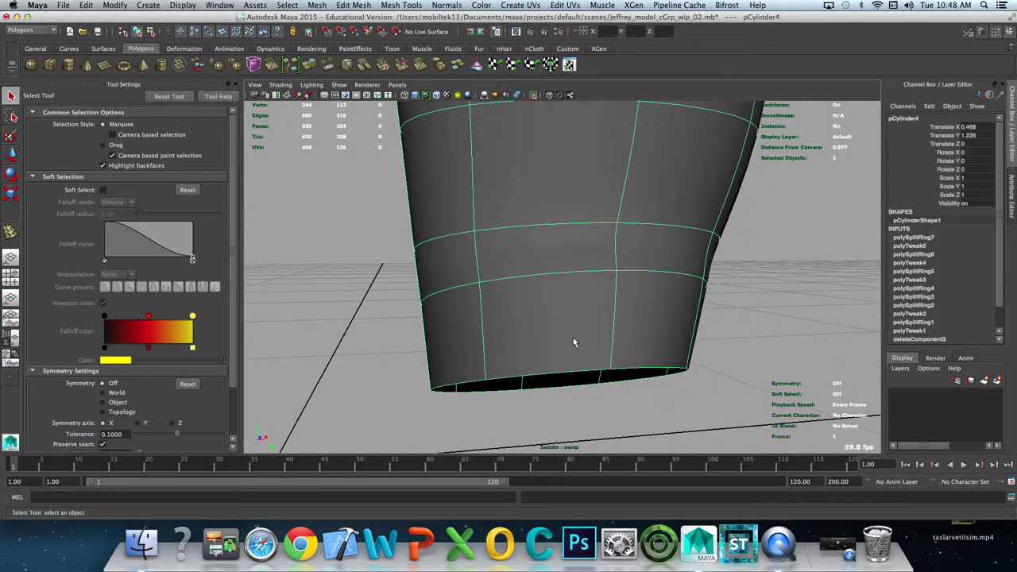
{"action": "scroll", "coordinate": [577, 251], "scroll_direction": "down", "scroll_amount": 3}
{"action": "mouse_move", "coordinate": [518, 243]}
{"action": "left_mouse_down", "text": "alt"}
{"action": "mouse_move", "coordinate": [538, 243]}
{"action": "mouse_move", "coordinate": [411, 326]}
{"action": "left_mouse_up", "text": "alt"}
{"action": "key", "text": "space"}
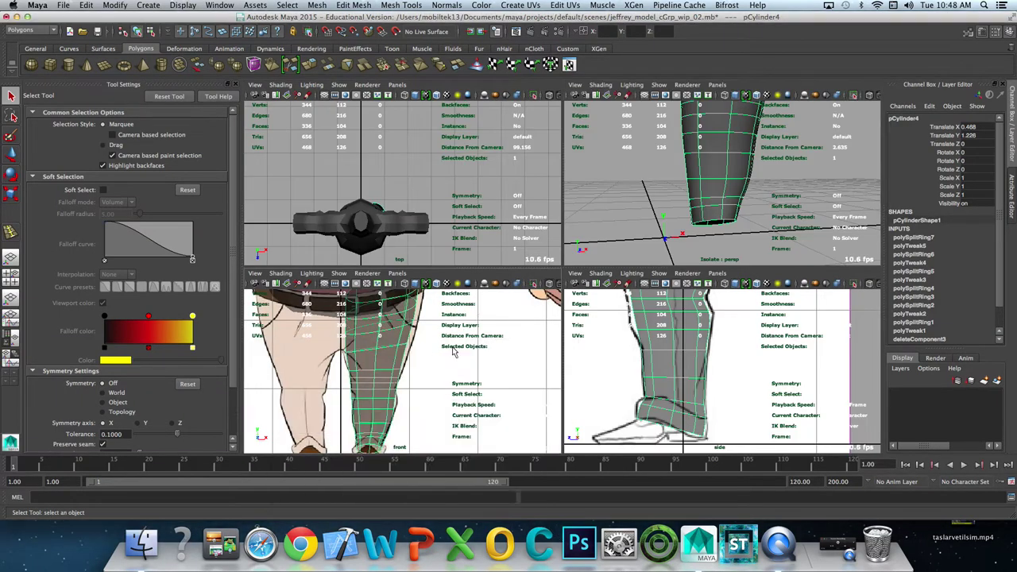
{"action": "key", "text": "space"}
{"action": "scroll", "coordinate": [510, 351], "scroll_direction": "up", "scroll_amount": 3}
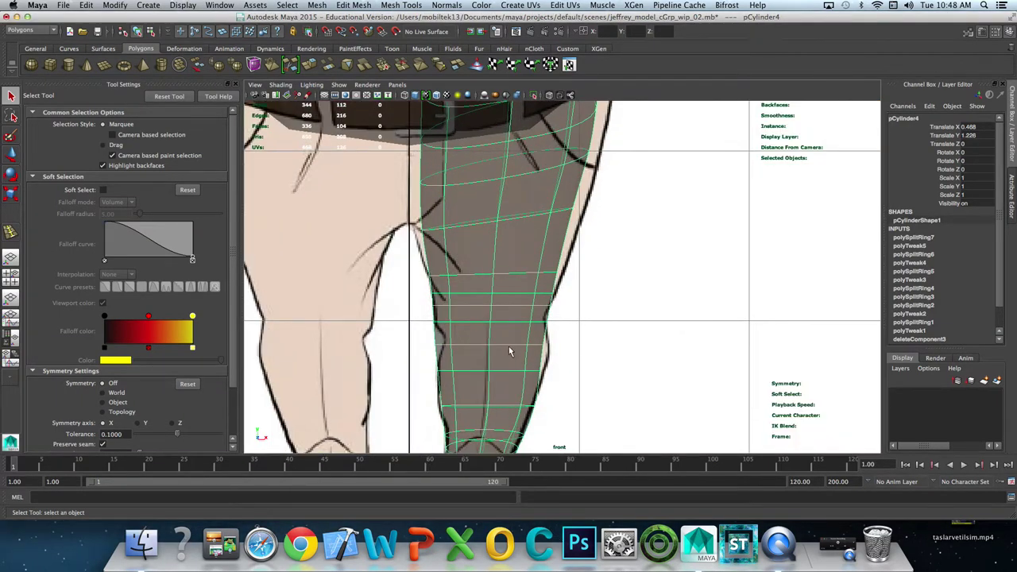
{"action": "left_click", "coordinate": [463, 341]}
Step: Shift the lower-leg edge loop right and adjust the next loop's width to the front reference
{"action": "right_click_drag", "start_coordinate": [497, 309], "coordinate": [487, 287]}
{"action": "double_click", "coordinate": [464, 347]}
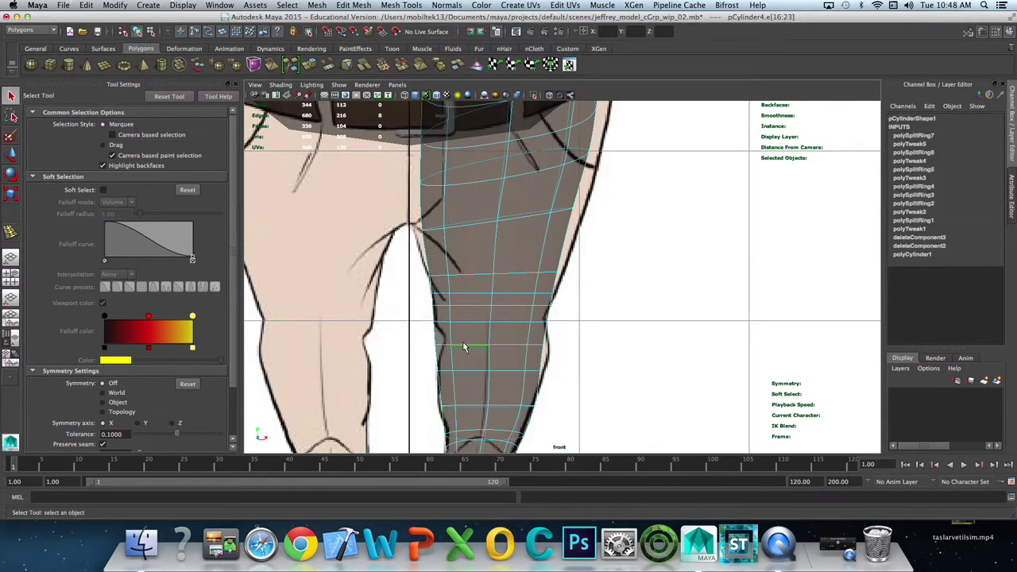
{"action": "key", "text": "r"}
{"action": "key", "text": "w"}
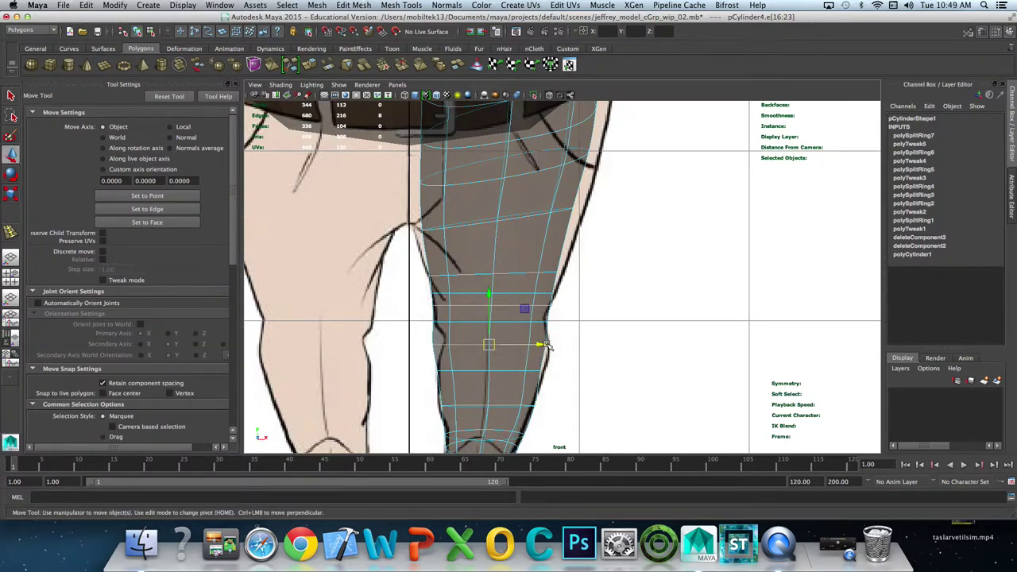
{"action": "left_click_drag", "start_coordinate": [542, 344], "coordinate": [547, 345]}
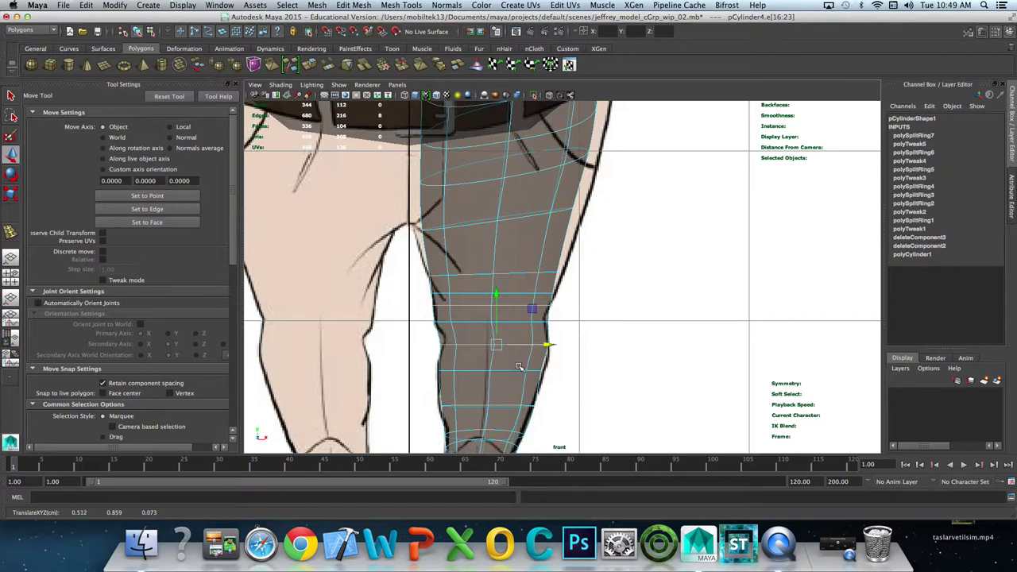
{"action": "double_click", "coordinate": [519, 371]}
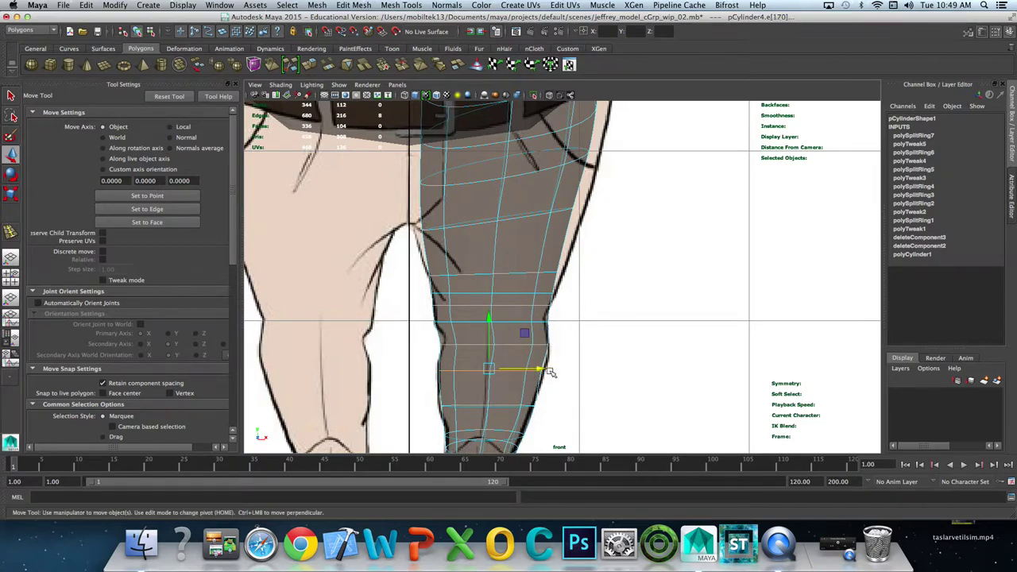
{"action": "key", "text": "r"}
{"action": "left_click_drag", "start_coordinate": [536, 369], "coordinate": [532, 369]}
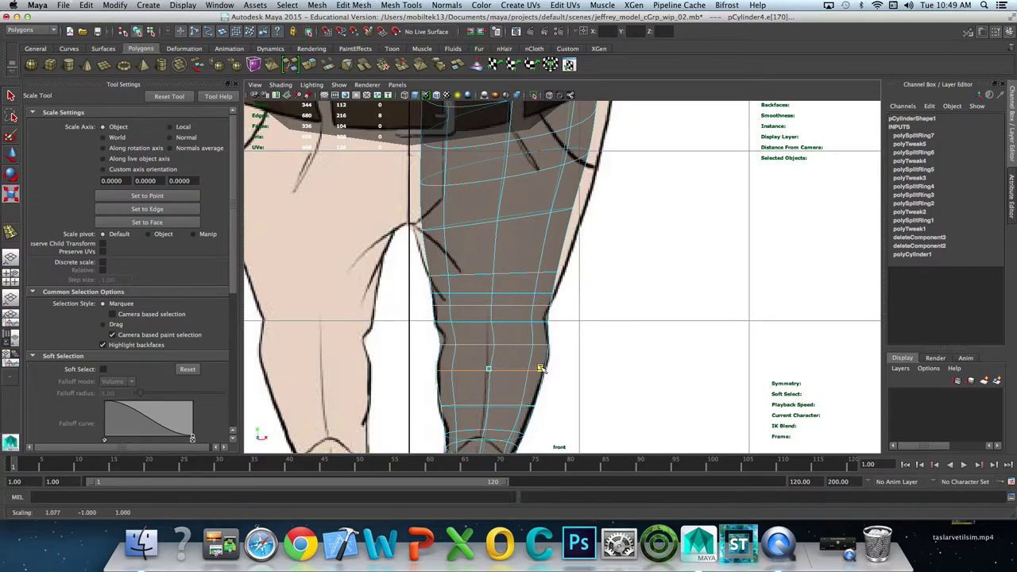
{"action": "key", "text": "w"}
Step: Scale the bottom ankle edge loop to match the reference's ankle opening
{"action": "middle_click_drag", "start_coordinate": [545, 415], "coordinate": [551, 329], "text": "alt"}
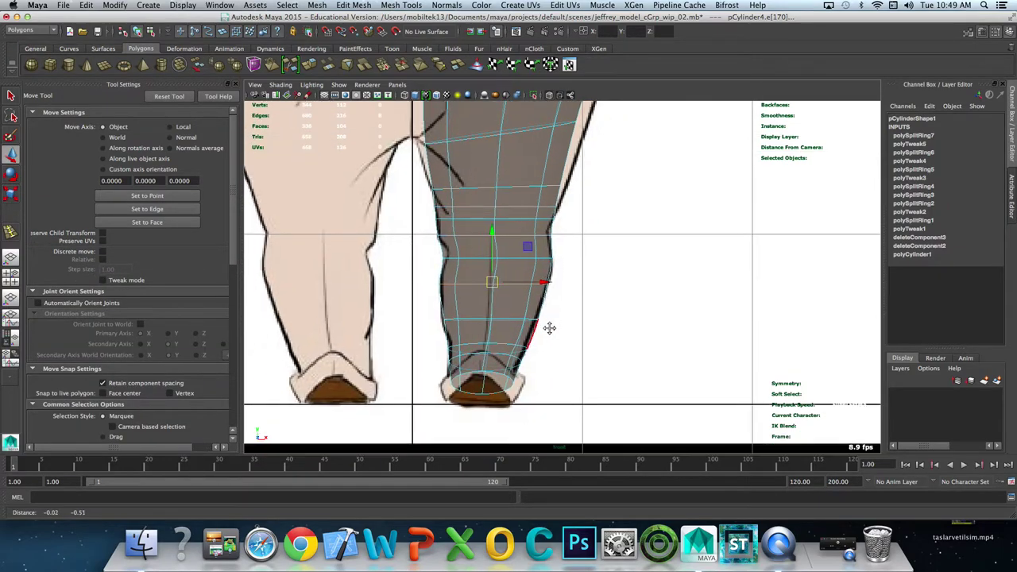
{"action": "double_click", "coordinate": [495, 387]}
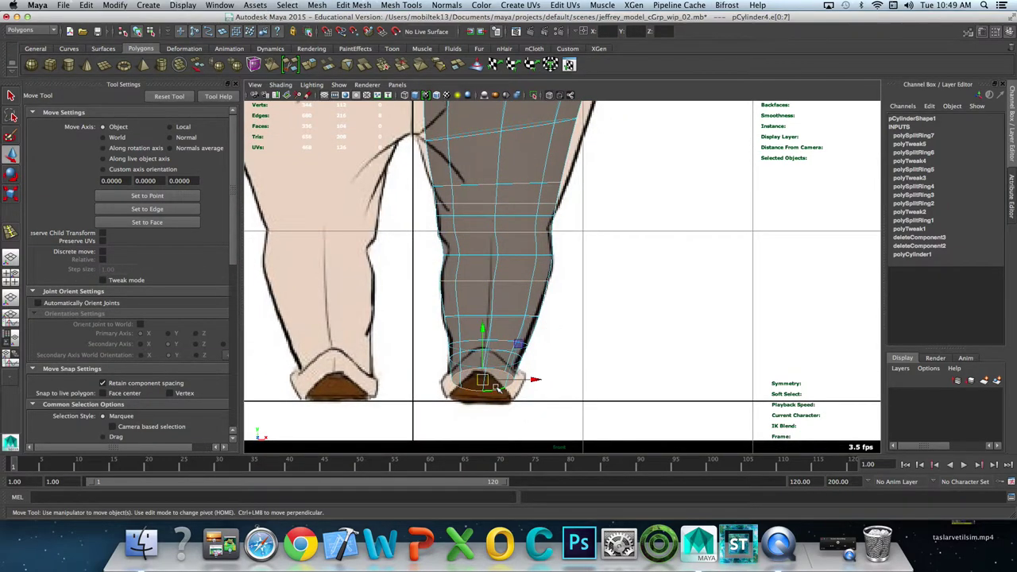
{"action": "key", "text": "r"}
{"action": "left_click_drag", "start_coordinate": [532, 381], "coordinate": [545, 383]}
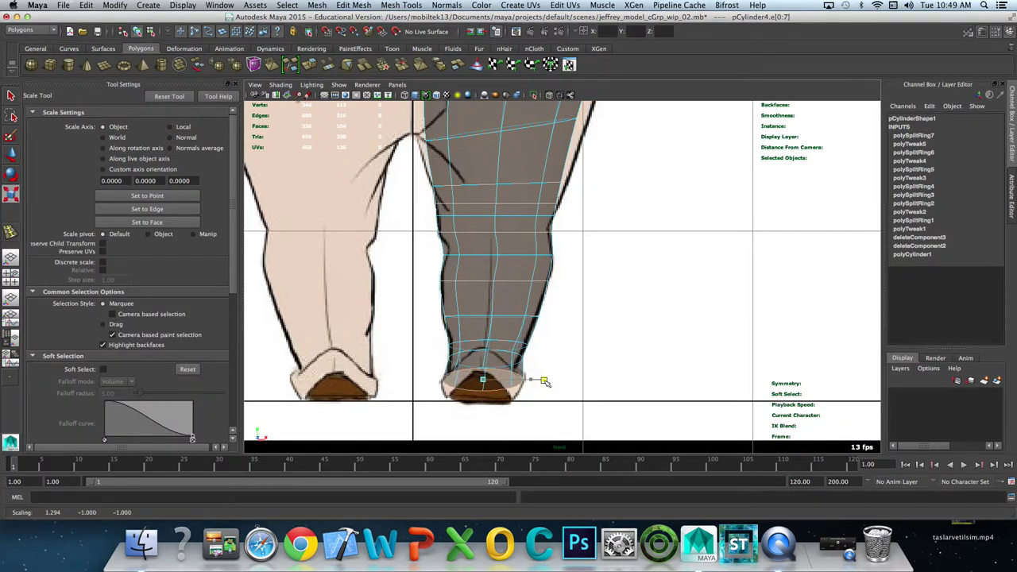
{"action": "left_click", "coordinate": [534, 381]}
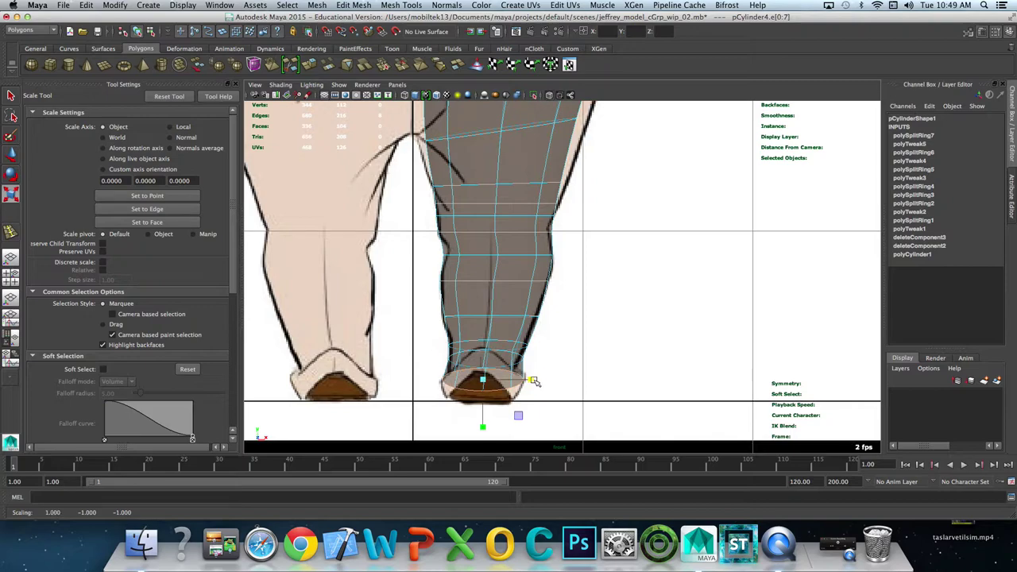
{"action": "left_click_drag", "start_coordinate": [536, 382], "coordinate": [531, 381]}
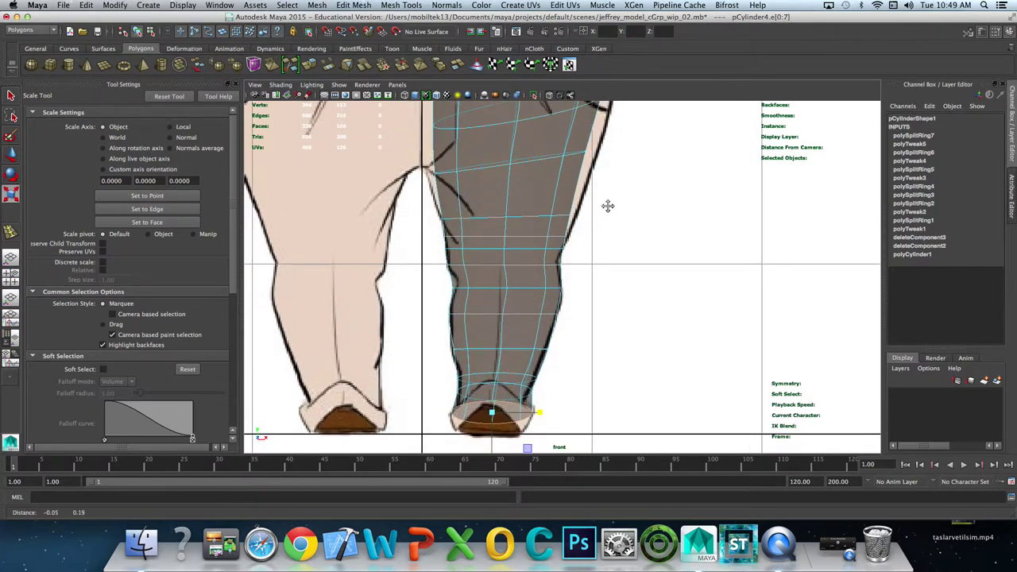
{"action": "scroll", "coordinate": [608, 207], "scroll_direction": "up", "scroll_amount": 3}
{"action": "scroll", "coordinate": [580, 247], "scroll_direction": "up", "scroll_amount": 1}
Step: Widen the thigh edge loop above the knee to fit the reference outline
{"action": "double_click", "coordinate": [510, 263]}
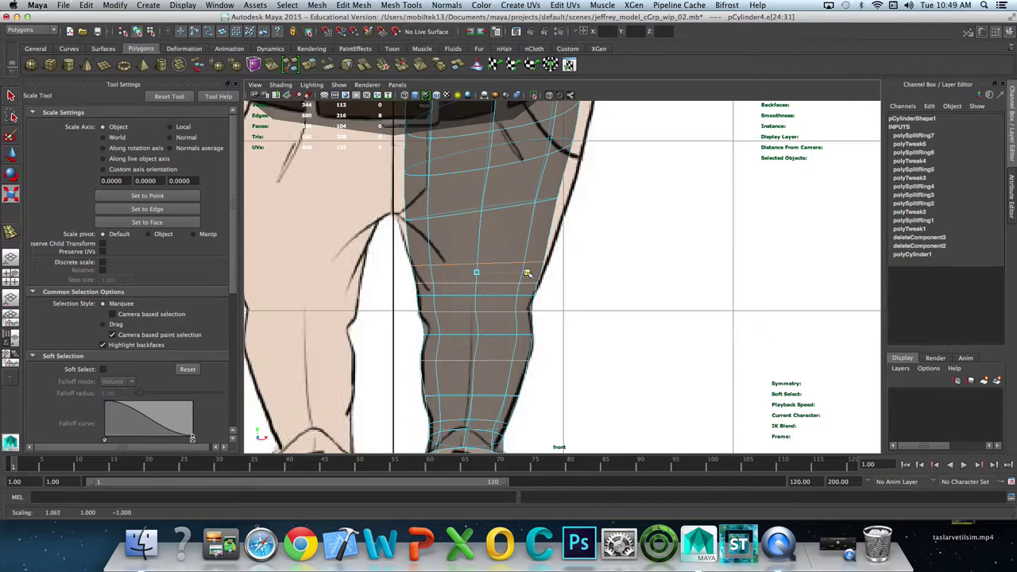
{"action": "left_click", "coordinate": [516, 205]}
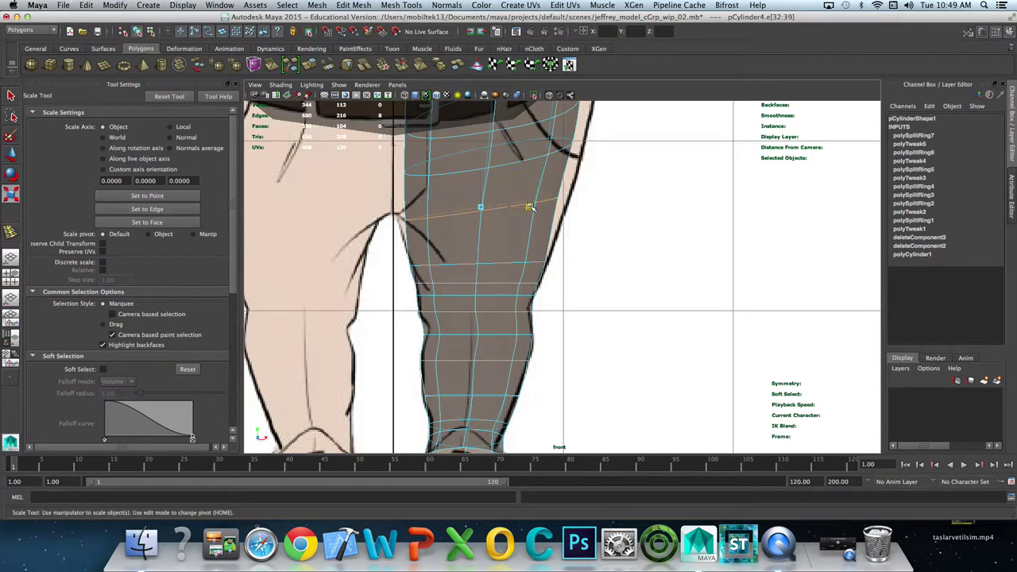
{"action": "key", "text": "w"}
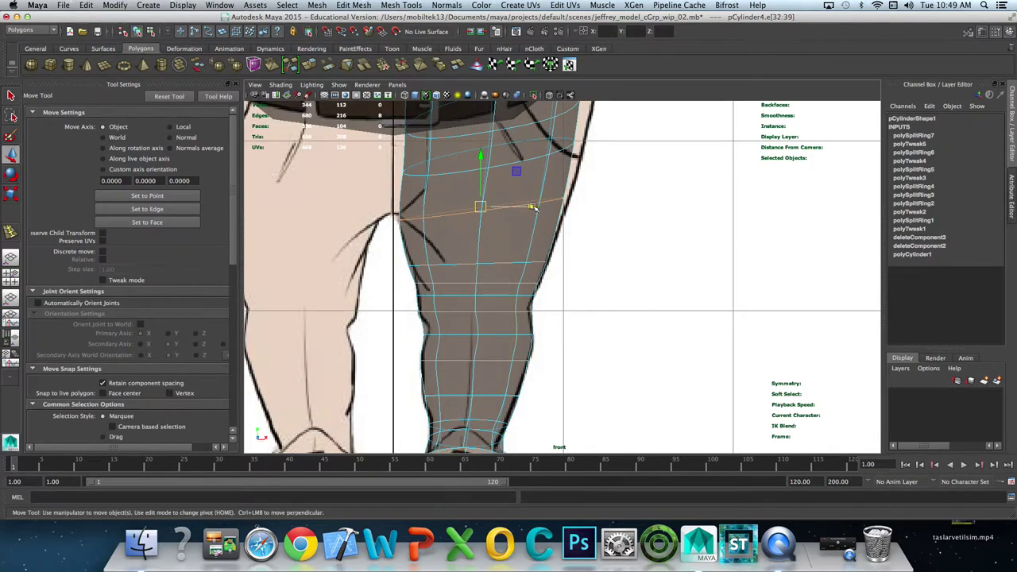
{"action": "key", "text": "r"}
{"action": "left_click_drag", "start_coordinate": [531, 206], "coordinate": [531, 207]}
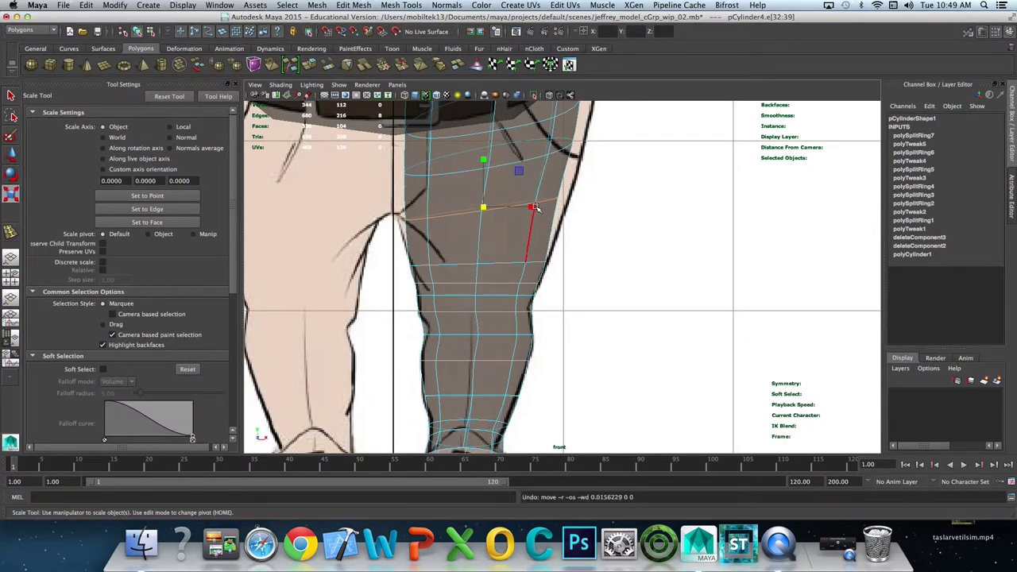
{"action": "left_click_drag", "start_coordinate": [537, 207], "coordinate": [533, 208]}
{"action": "key", "text": "w"}
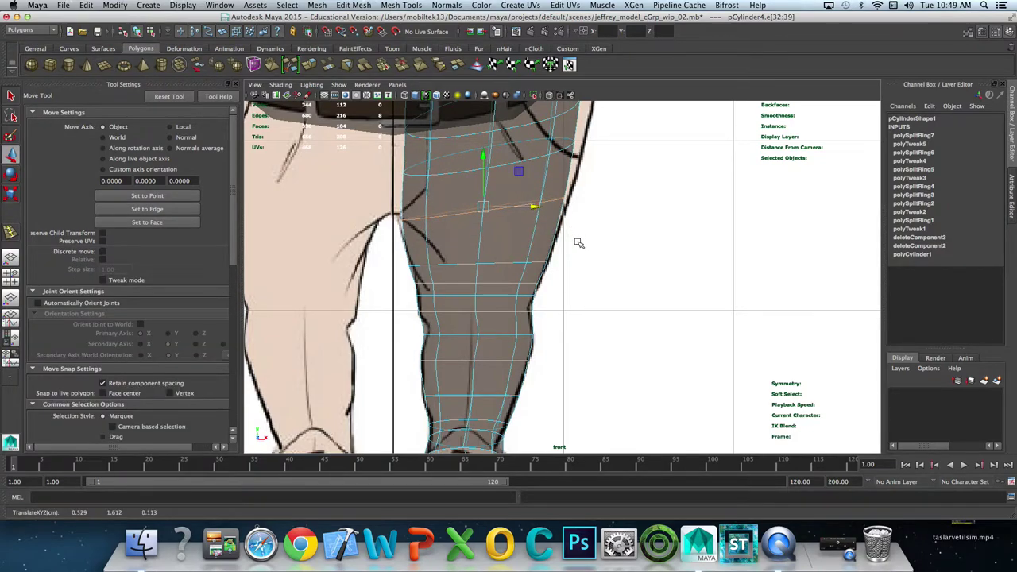
Step: Widen the belt, upper thigh and waist loops to the sketch's hips and belt line
{"action": "middle_click_drag", "start_coordinate": [595, 220], "coordinate": [572, 326], "text": "alt"}
{"action": "left_click", "coordinate": [507, 236]}
{"action": "key", "text": "r"}
{"action": "left_click_drag", "start_coordinate": [509, 236], "coordinate": [516, 252]}
{"action": "double_click", "coordinate": [518, 287]}
{"action": "left_click_drag", "start_coordinate": [518, 282], "coordinate": [520, 283]}
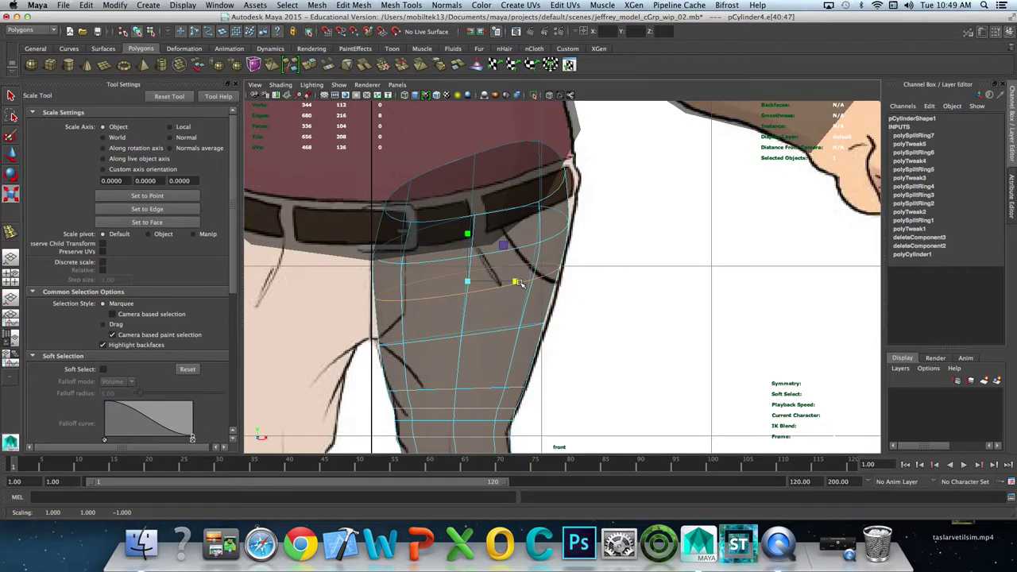
{"action": "key", "text": "w"}
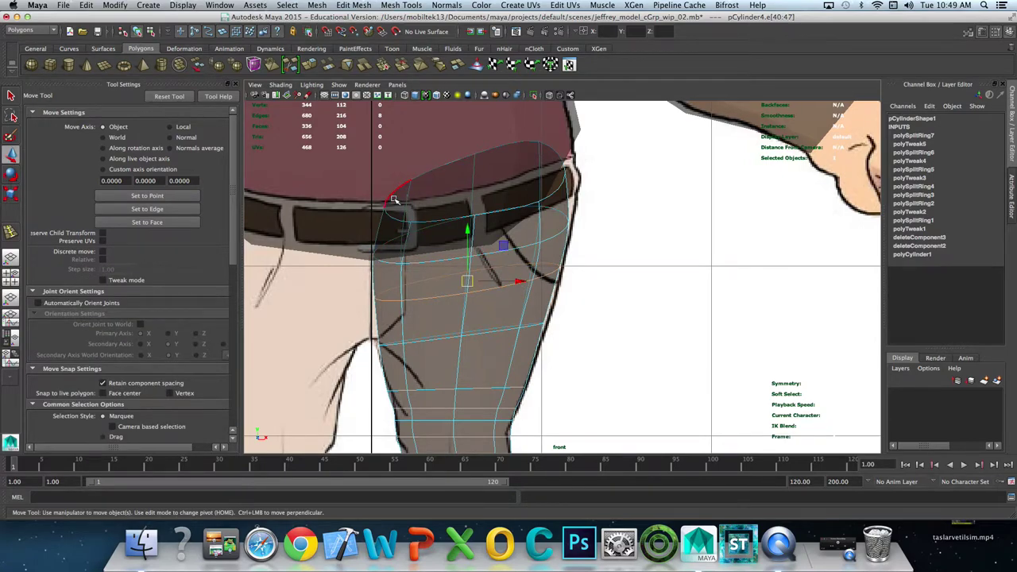
{"action": "double_click", "coordinate": [497, 212]}
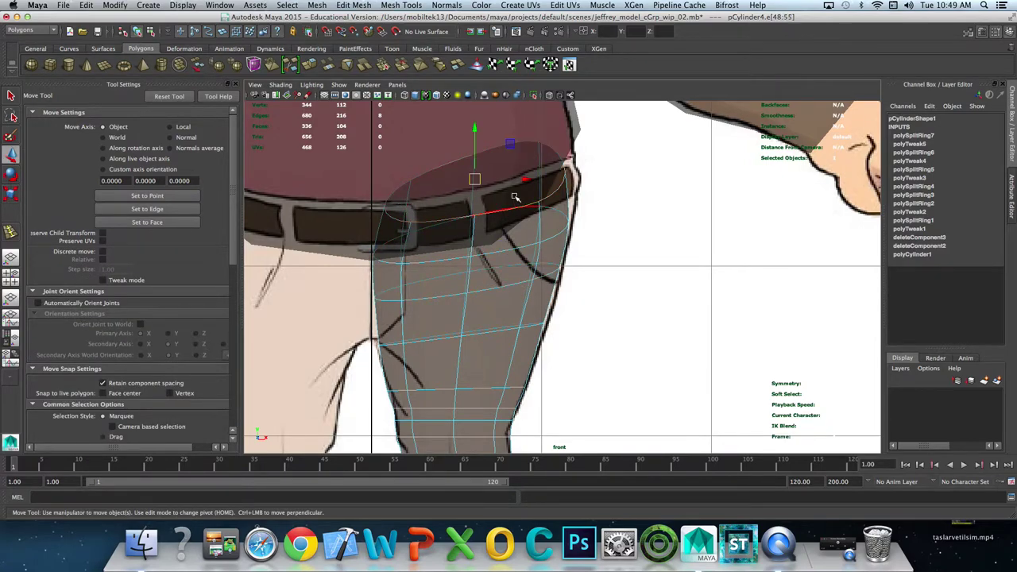
{"action": "key", "text": "r"}
{"action": "left_click_drag", "start_coordinate": [517, 182], "coordinate": [527, 180]}
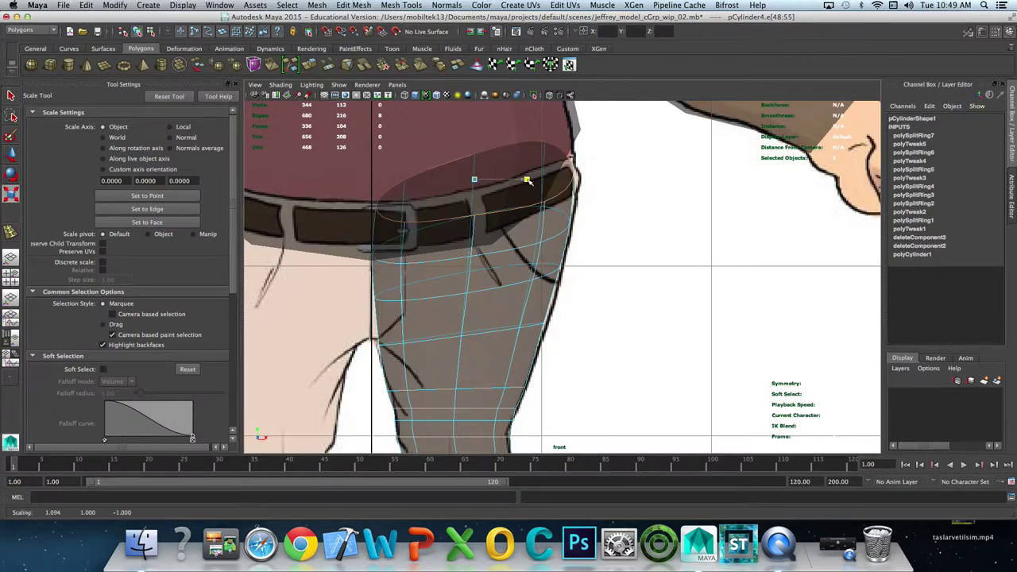
{"action": "key", "text": "1"}
{"action": "mouse_move", "coordinate": [475, 252]}
{"action": "middle_mouse_down", "text": "alt"}
{"action": "mouse_move", "coordinate": [484, 47]}
{"action": "mouse_move", "coordinate": [532, 262]}
{"action": "middle_mouse_up", "text": "alt"}
{"action": "key", "text": "space"}
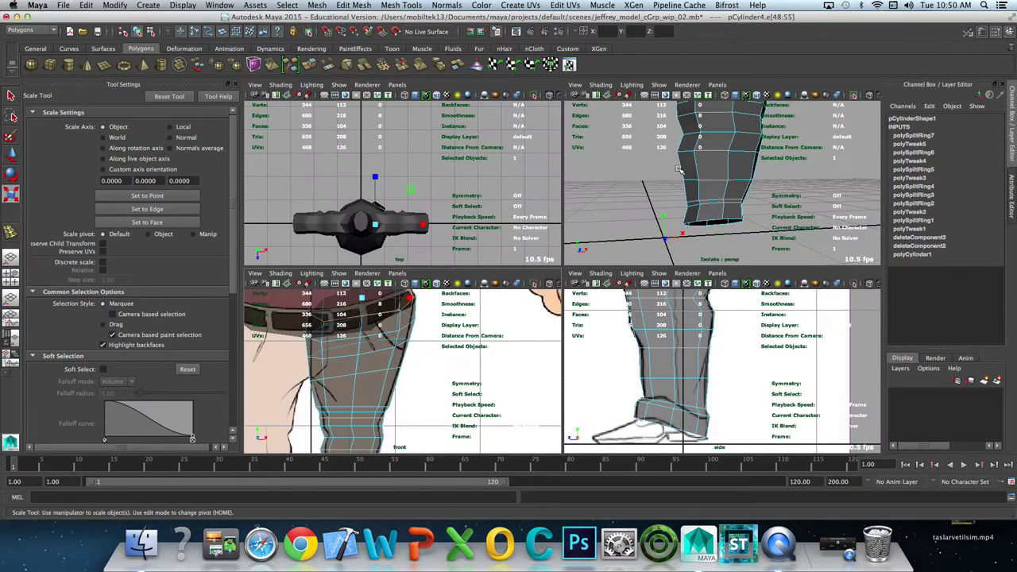
Step: In the maximized perspective view, select a face near the top of the pants leg
{"action": "key", "text": "space"}
{"action": "mouse_move", "coordinate": [508, 259]}
{"action": "left_mouse_down", "text": "alt"}
{"action": "mouse_move", "coordinate": [529, 259]}
{"action": "mouse_move", "coordinate": [538, 193]}
{"action": "left_mouse_up", "text": "alt"}
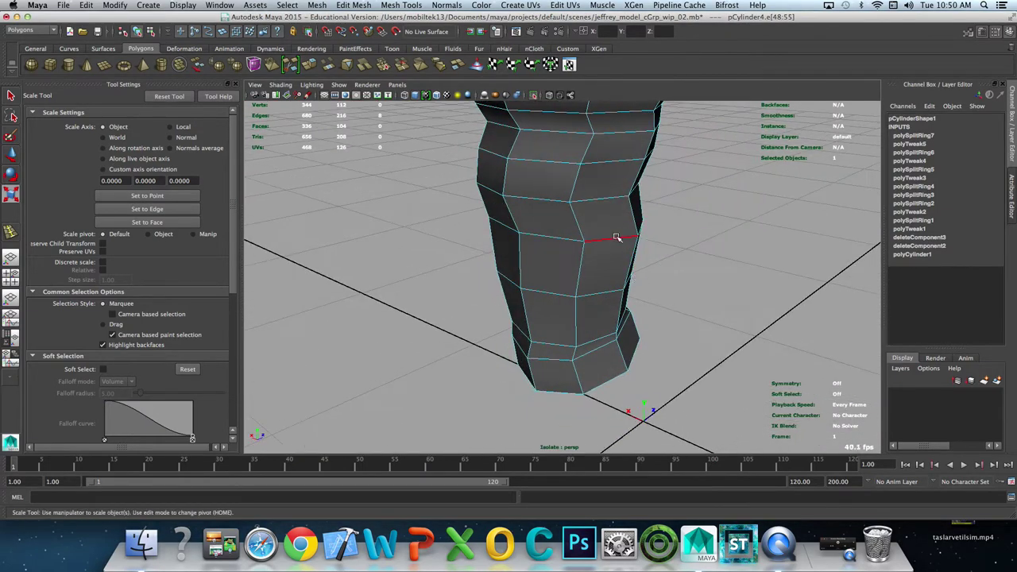
{"action": "right_click_drag", "start_coordinate": [538, 193], "coordinate": [595, 272], "text": "alt"}
{"action": "left_click_drag", "start_coordinate": [595, 272], "coordinate": [600, 282], "text": "alt"}
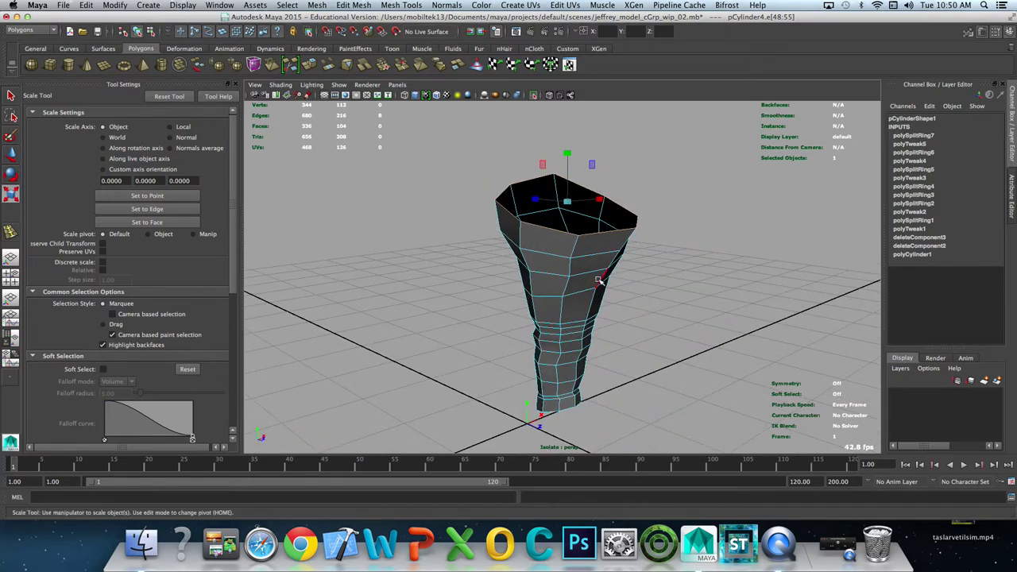
{"action": "right_click_drag", "start_coordinate": [556, 262], "coordinate": [552, 244]}
{"action": "left_click", "coordinate": [552, 243]}
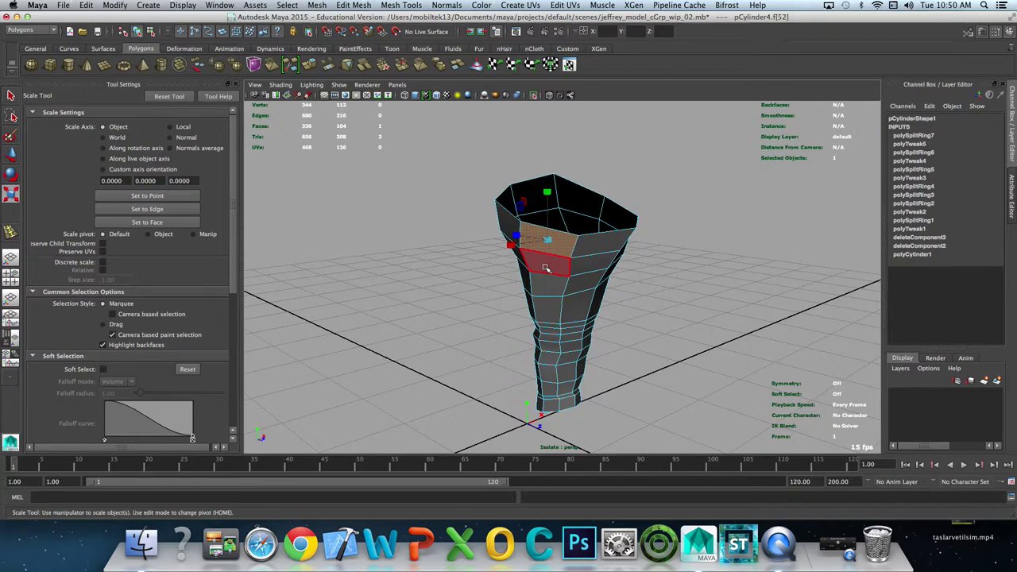
{"action": "left_click", "coordinate": [504, 230]}
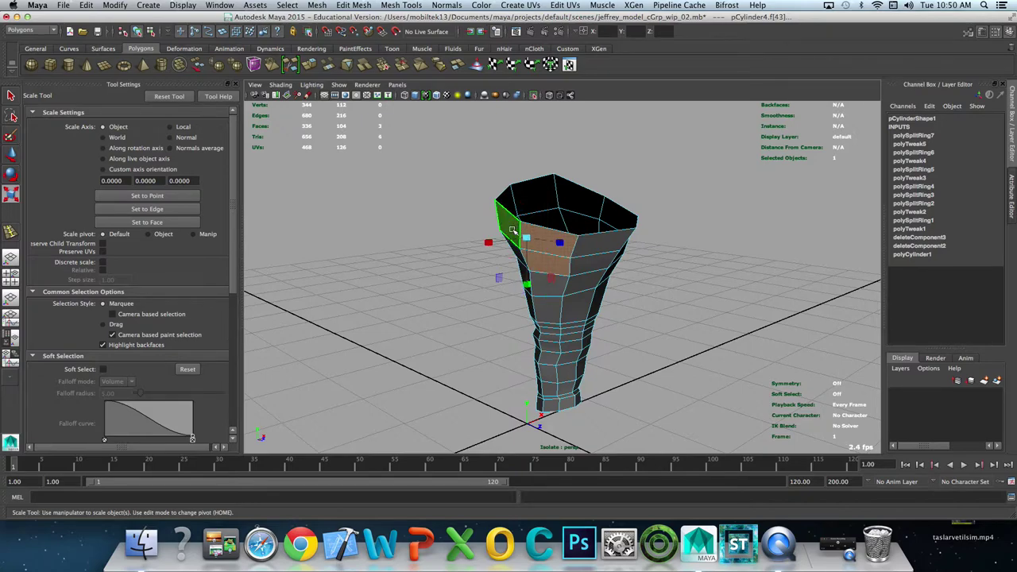
Step: Add the adjacent face and delete both, leaving an opening near the waist
{"action": "left_click_drag", "start_coordinate": [475, 235], "coordinate": [556, 249], "text": "alt"}
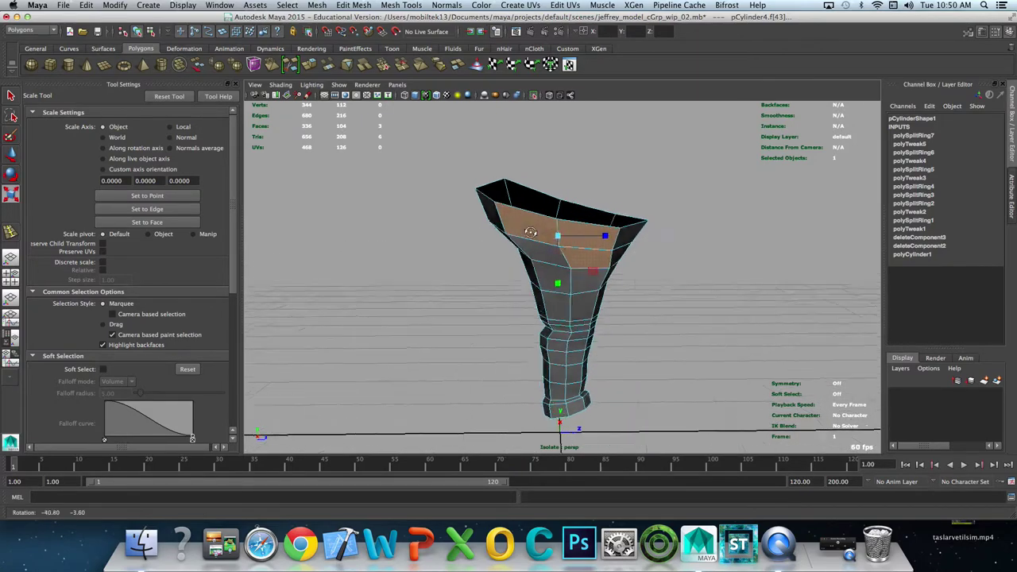
{"action": "left_click", "coordinate": [559, 253], "text": "shift"}
{"action": "key", "text": "Delete"}
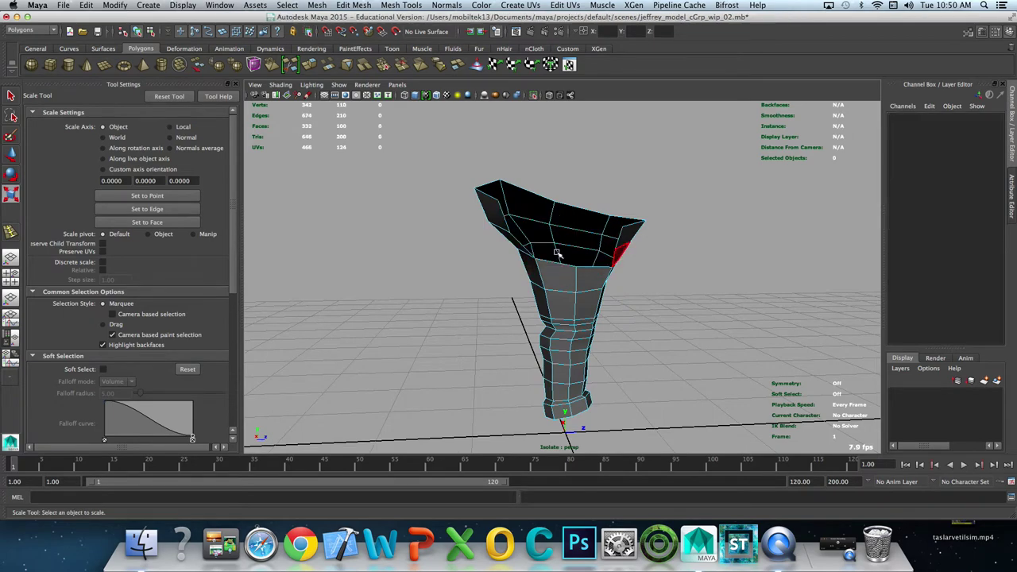
{"action": "left_click_drag", "start_coordinate": [604, 257], "coordinate": [559, 271], "text": "alt"}
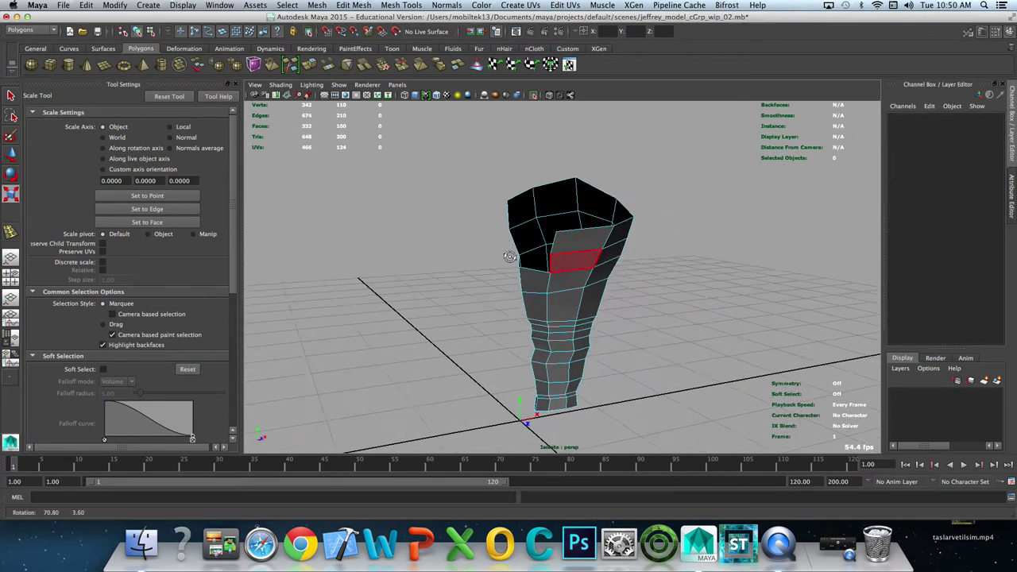
{"action": "key", "text": "q"}
{"action": "right_click_drag", "start_coordinate": [558, 271], "coordinate": [540, 253]}
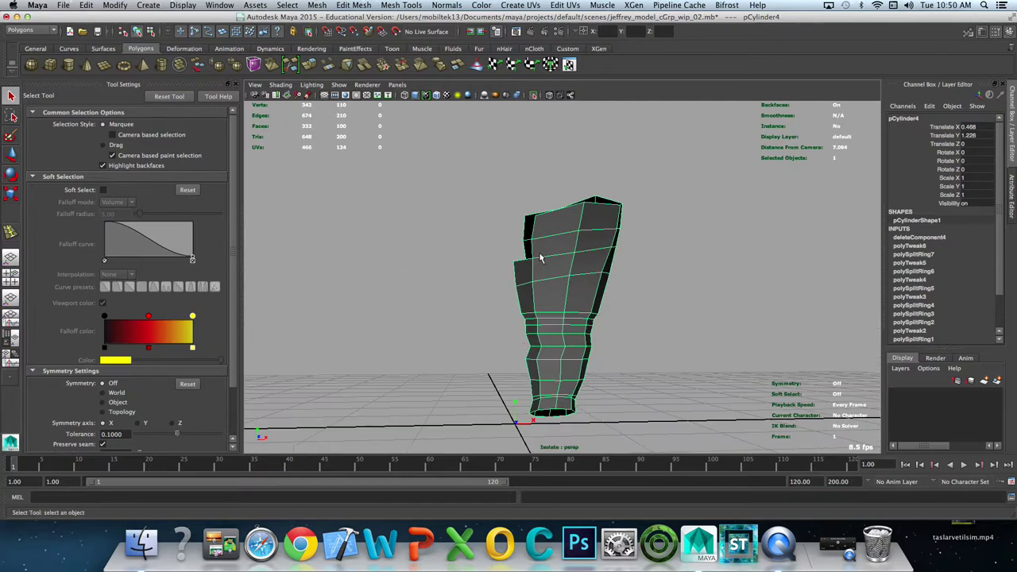
Step: Delete the stray extra vertex near the crotch of the pants leg
{"action": "key", "text": "space"}
{"action": "key", "text": "space"}
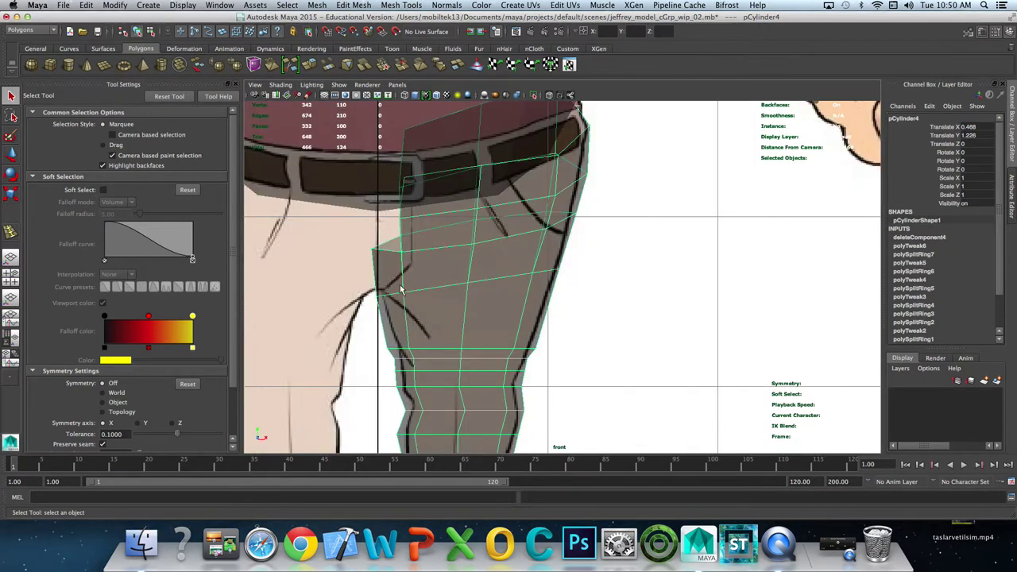
{"action": "right_click_drag", "start_coordinate": [376, 252], "coordinate": [333, 249]}
{"action": "mouse_move", "coordinate": [373, 241]}
{"action": "left_mouse_down"}
{"action": "mouse_move", "coordinate": [392, 276]}
{"action": "mouse_move", "coordinate": [378, 276]}
{"action": "left_mouse_up"}
{"action": "key", "text": "w"}
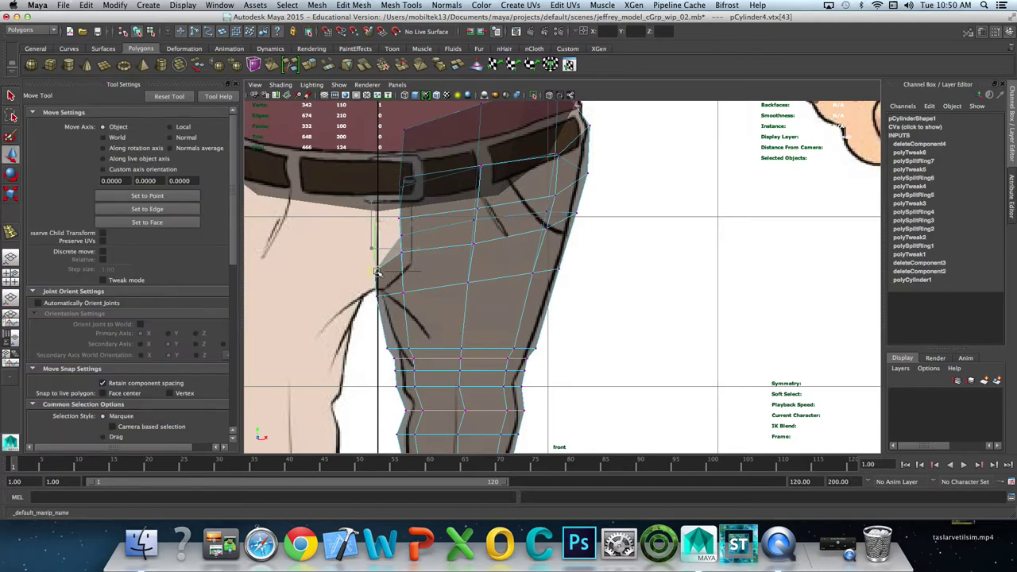
{"action": "key", "text": "ctrl+z"}
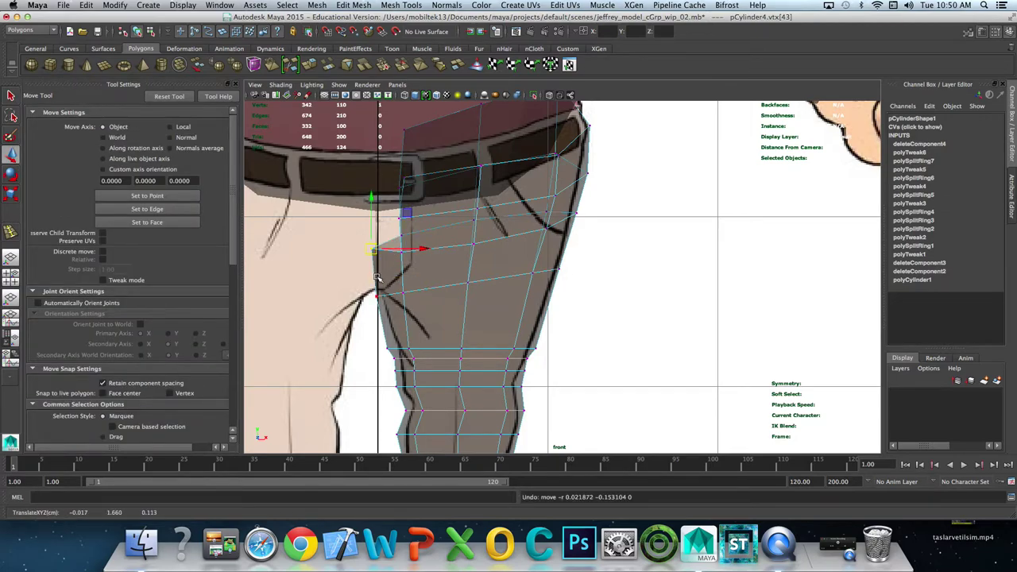
{"action": "left_click", "coordinate": [378, 296]}
{"action": "key", "text": "q"}
{"action": "key", "text": "w"}
{"action": "key", "text": "q"}
{"action": "right_click_drag", "start_coordinate": [378, 270], "coordinate": [364, 254]}
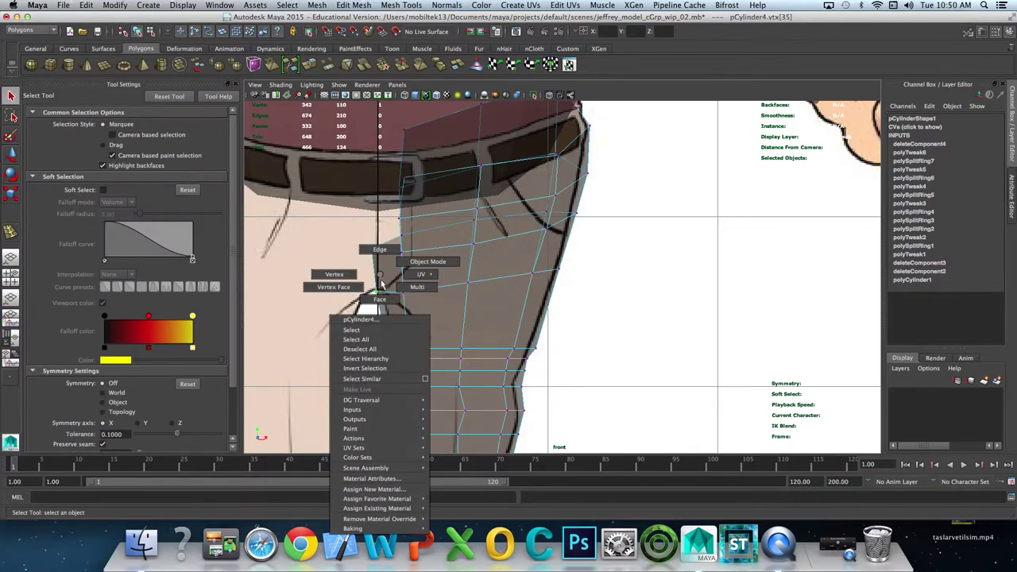
{"action": "left_click", "coordinate": [371, 249]}
{"action": "key", "text": "ctrl+Delete"}
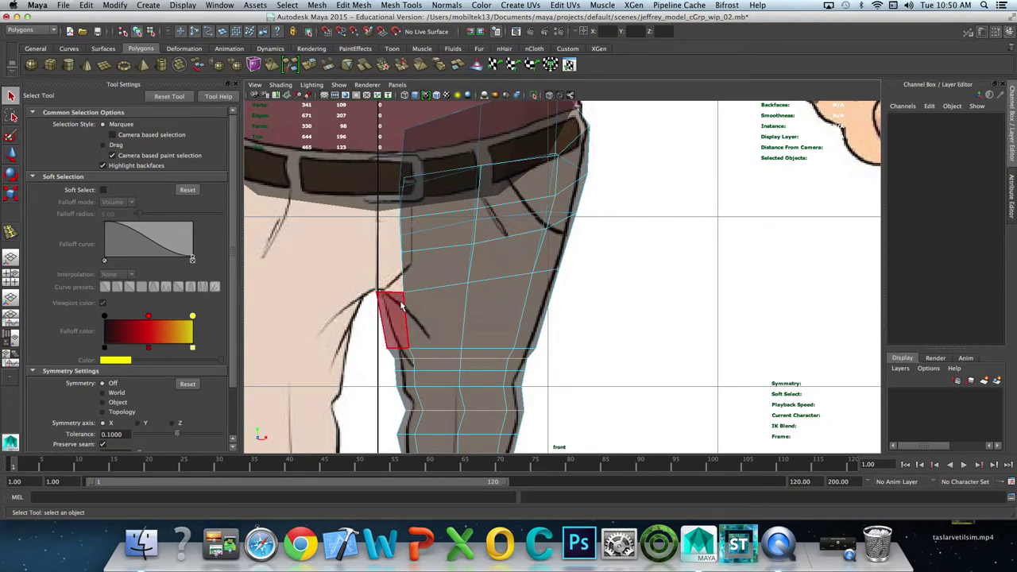
Step: Shift the crotch vertex right to match the front-view pants reference outline
{"action": "left_click", "coordinate": [378, 293]}
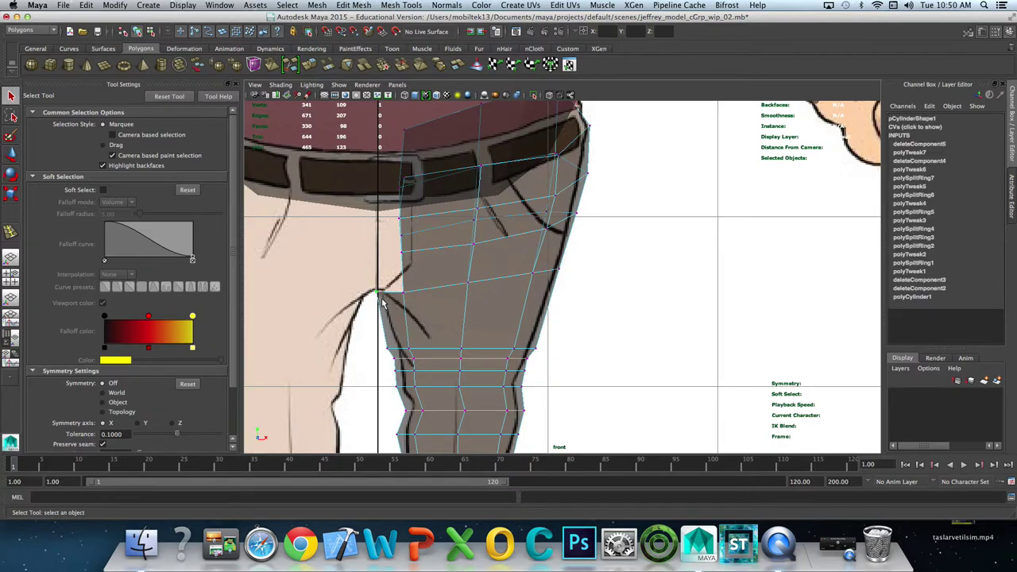
{"action": "key", "text": "w"}
{"action": "left_click_drag", "start_coordinate": [378, 294], "coordinate": [382, 293]}
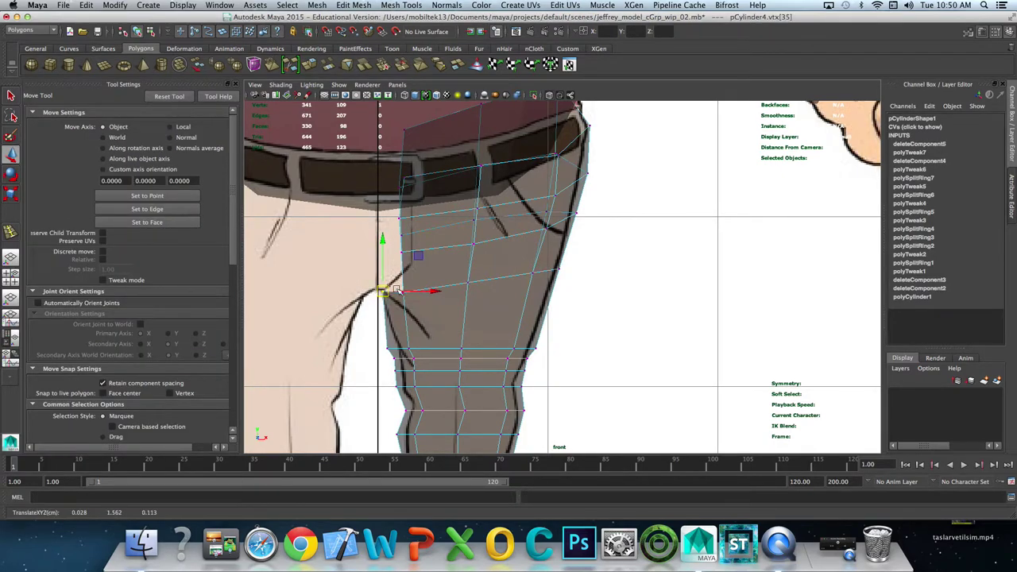
{"action": "mouse_move", "coordinate": [382, 292]}
{"action": "left_mouse_down"}
{"action": "mouse_move", "coordinate": [423, 300]}
{"action": "mouse_move", "coordinate": [395, 281]}
{"action": "left_mouse_up"}
{"action": "left_click", "coordinate": [401, 293]}
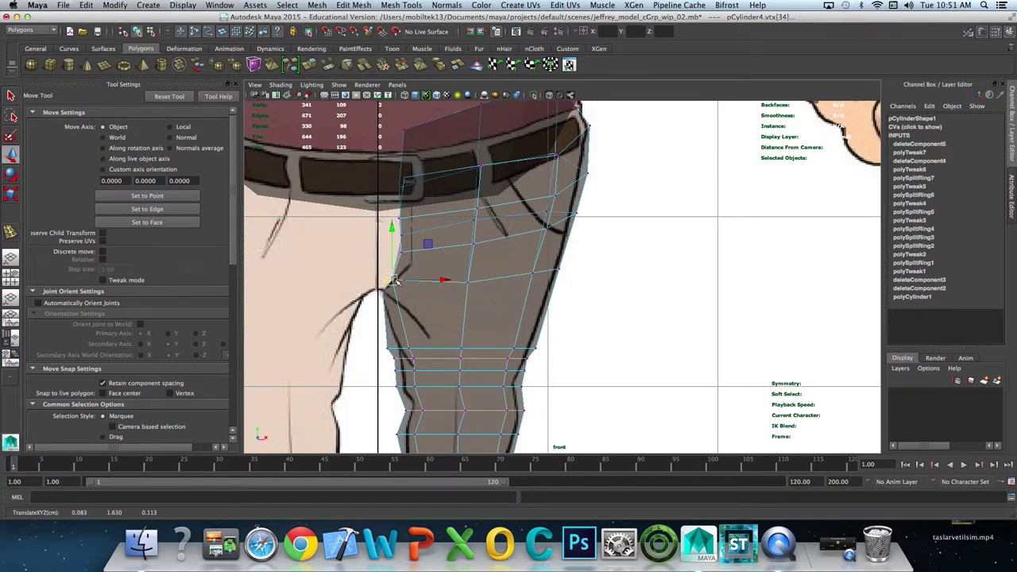
{"action": "key", "text": "space"}
{"action": "key", "text": "space"}
{"action": "left_click_drag", "start_coordinate": [606, 251], "coordinate": [583, 256], "text": "alt"}
{"action": "key", "text": "q"}
{"action": "key", "text": "F8"}
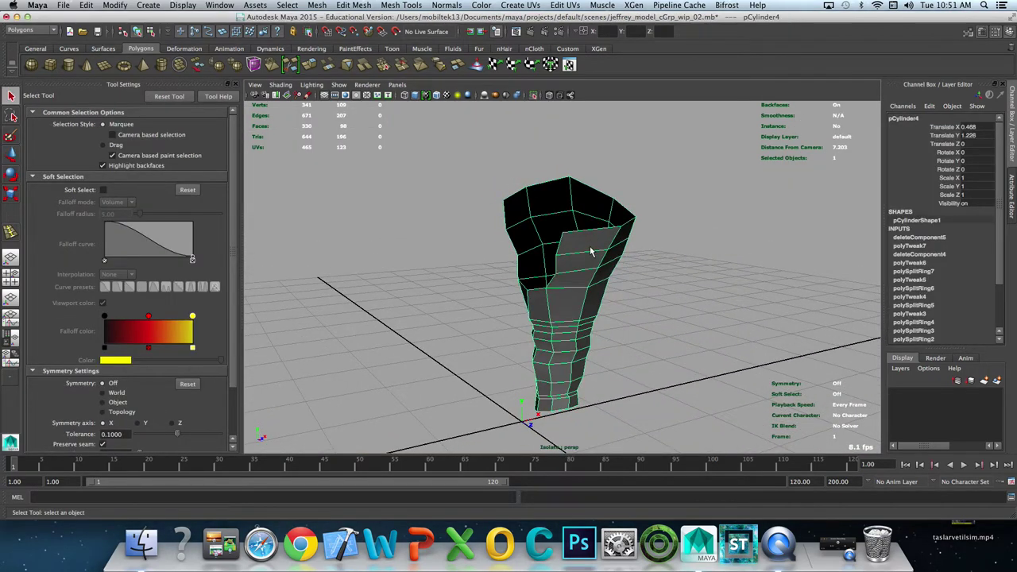
Step: Duplicate the leg mesh as pCylinder5 and slide it along Z to -3.769
{"action": "key", "text": "ctrl+d"}
{"action": "key", "text": "w"}
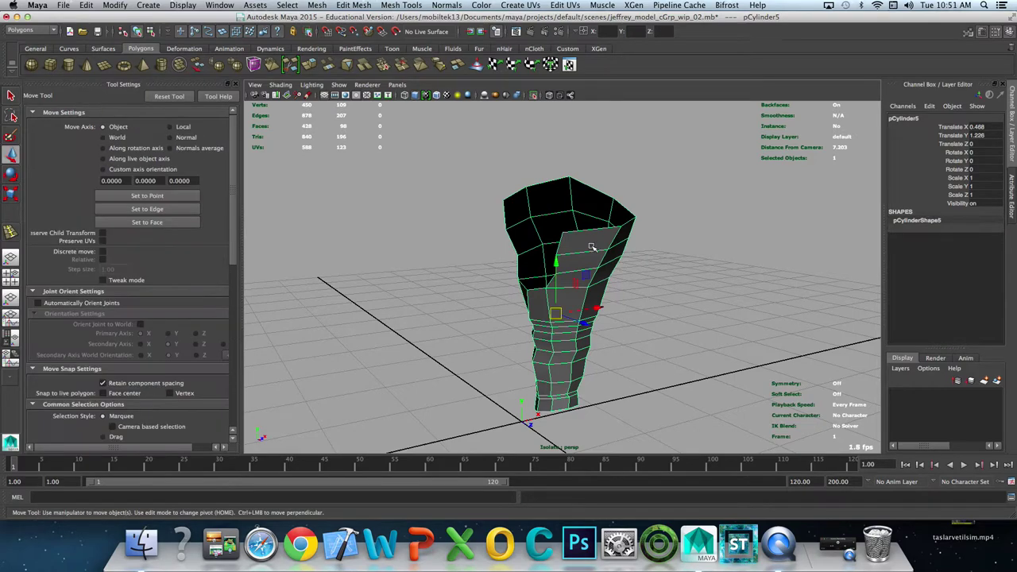
{"action": "left_click_drag", "start_coordinate": [574, 317], "coordinate": [455, 260]}
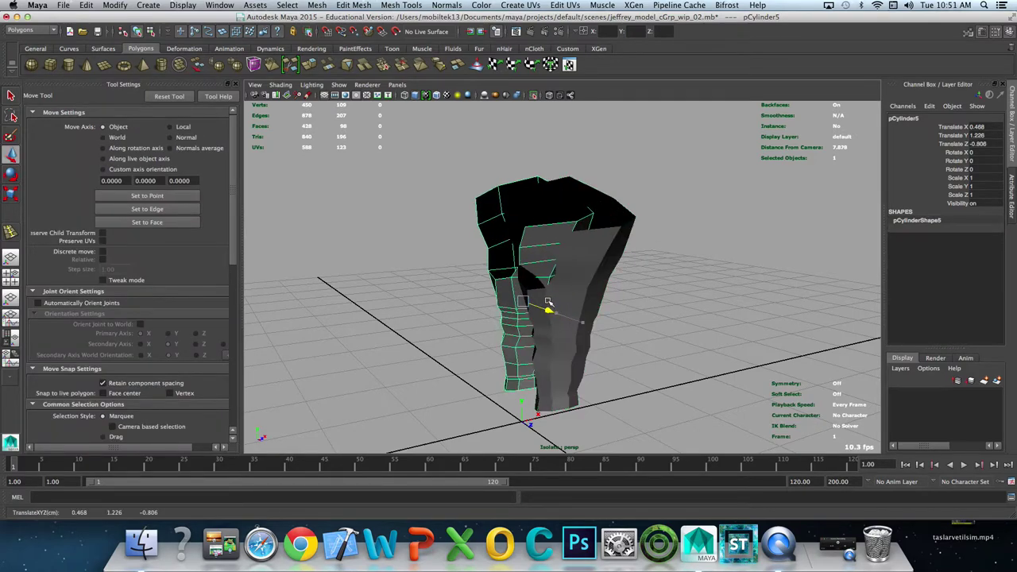
{"action": "left_click_drag", "start_coordinate": [455, 260], "coordinate": [458, 262]}
{"action": "left_click", "coordinate": [561, 264]}
{"action": "key", "text": "space"}
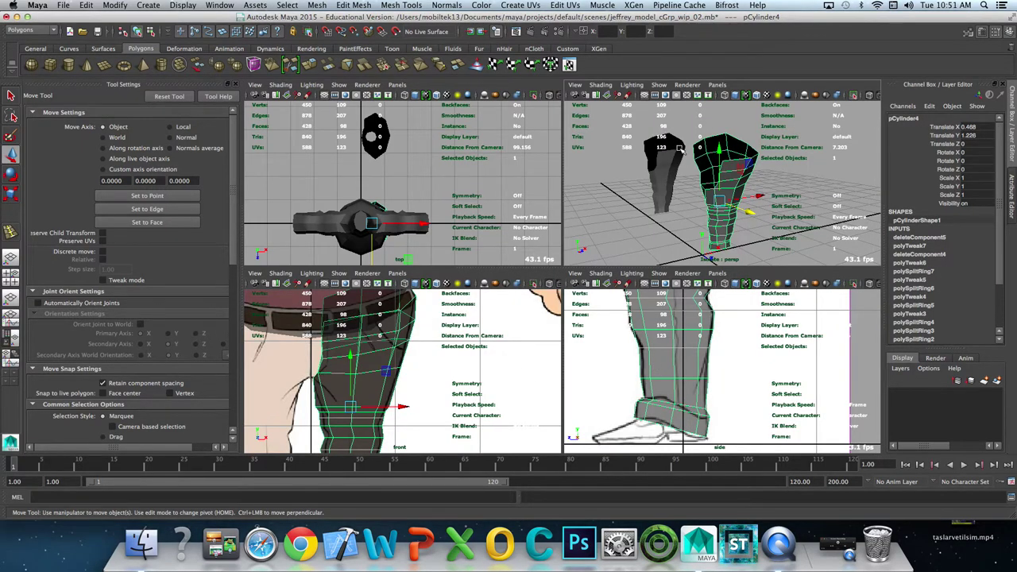
{"action": "left_click", "coordinate": [666, 151]}
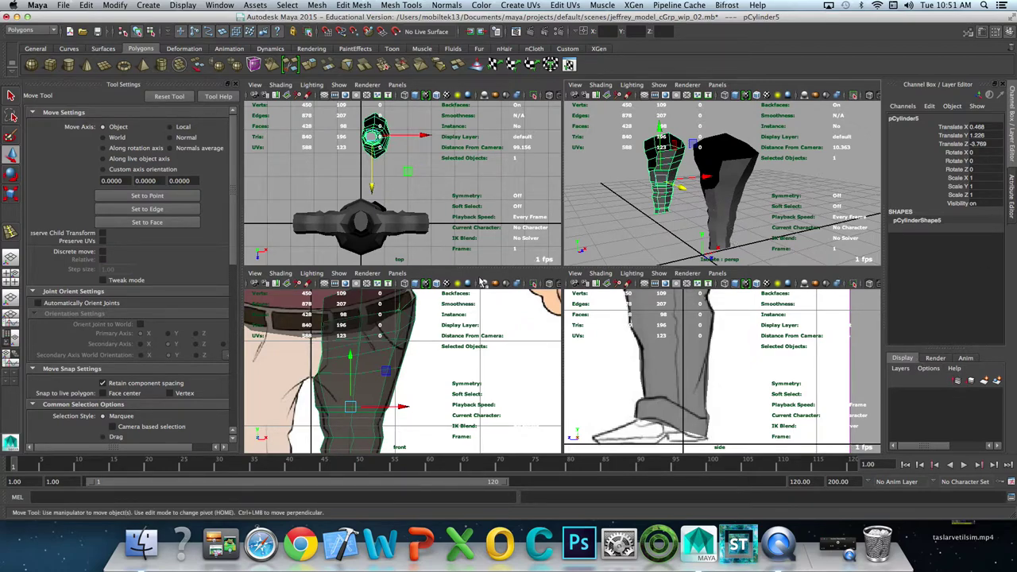
{"action": "left_click", "coordinate": [713, 178]}
{"action": "key", "text": "space"}
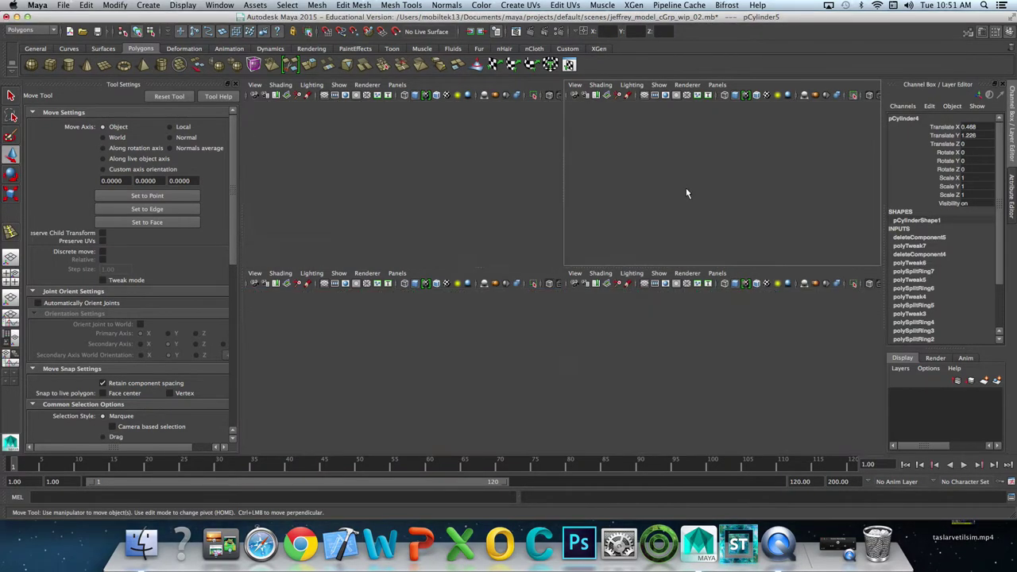
Step: Box-select the vertices along the original leg's inner centre seam
{"action": "key", "text": "q"}
{"action": "key", "text": "q"}
{"action": "key", "text": "F10"}
{"action": "mouse_move", "coordinate": [544, 238]}
{"action": "left_mouse_down", "text": "alt"}
{"action": "mouse_move", "coordinate": [546, 247]}
{"action": "mouse_move", "coordinate": [498, 237]}
{"action": "left_mouse_up", "text": "alt"}
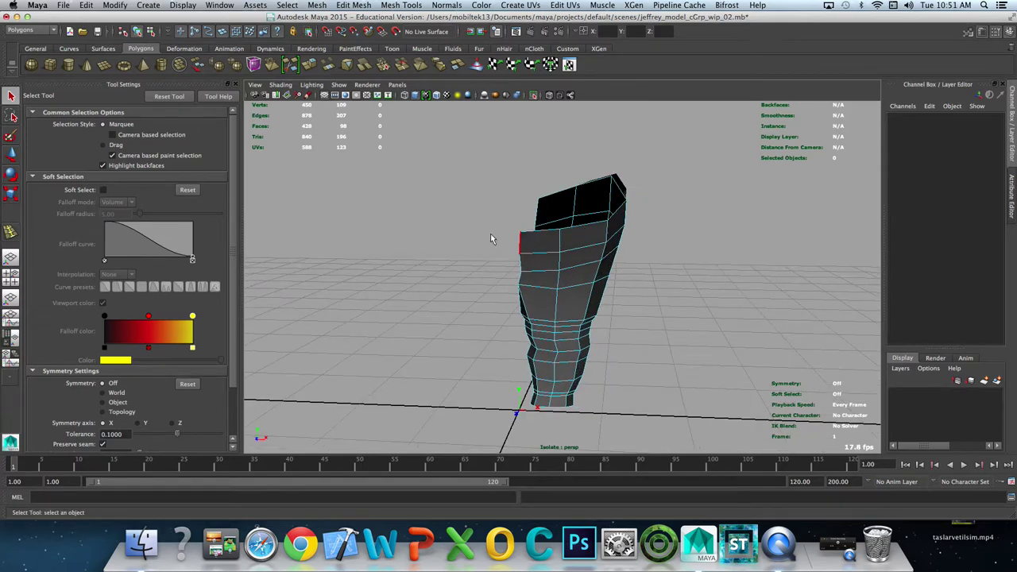
{"action": "mouse_move", "coordinate": [474, 167]}
{"action": "left_mouse_down"}
{"action": "mouse_move", "coordinate": [544, 291]}
{"action": "mouse_move", "coordinate": [561, 288]}
{"action": "left_mouse_up"}
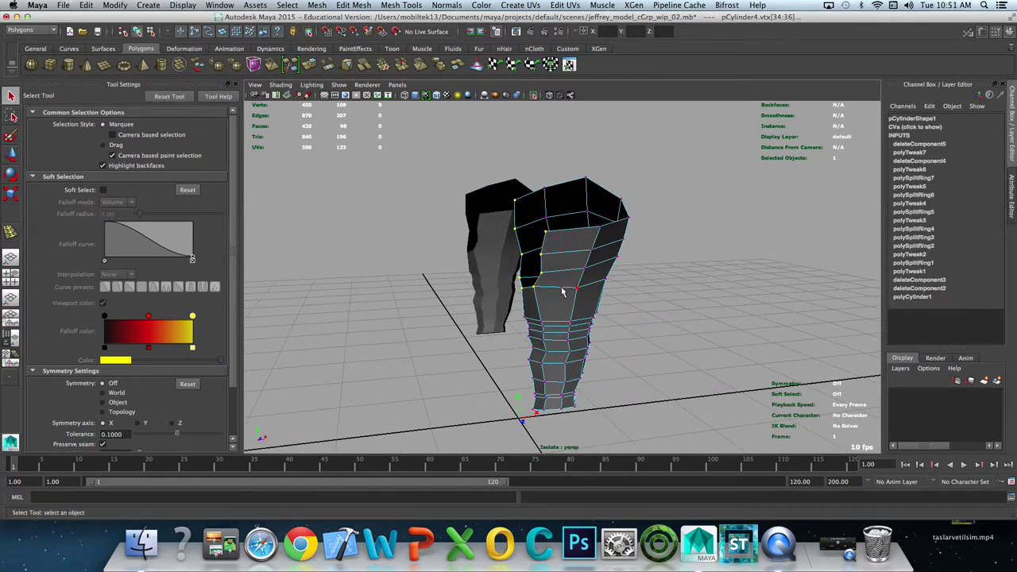
{"action": "key", "text": "space"}
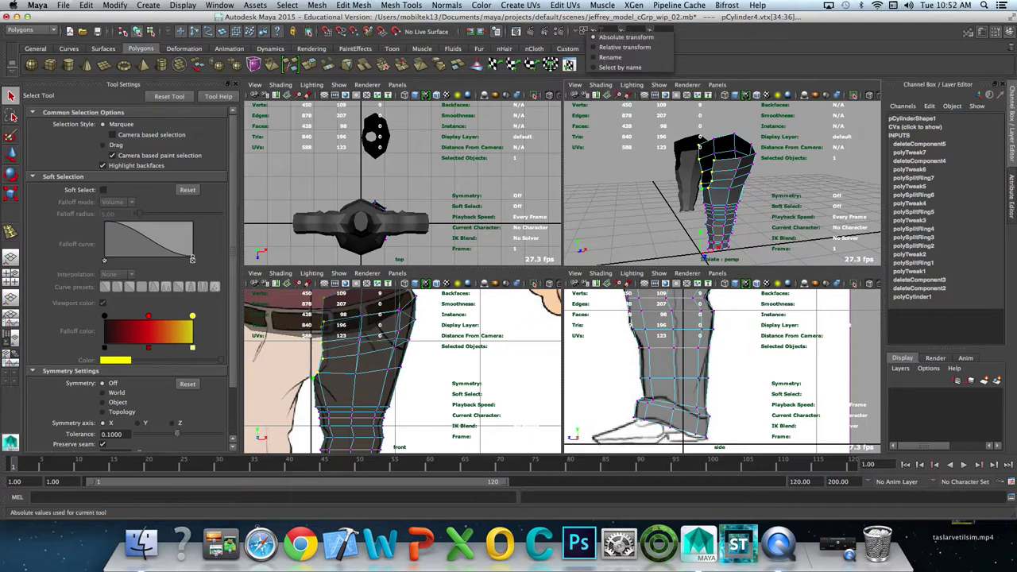
Step: Set the status-line input field to Absolute transform so X, Y, Z fields appear
{"action": "left_click", "coordinate": [585, 32]}
{"action": "left_click", "coordinate": [582, 32]}
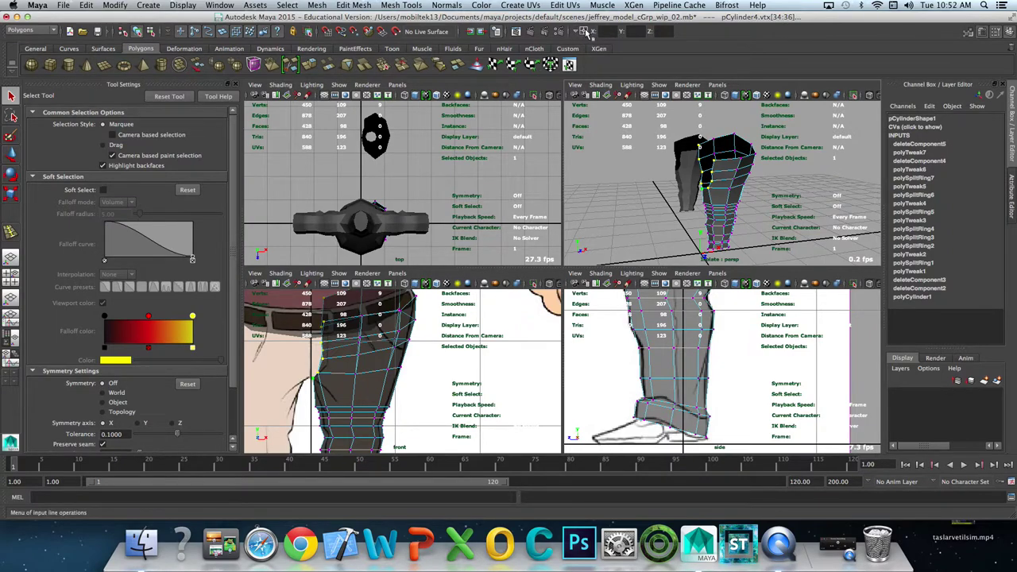
{"action": "left_click", "coordinate": [584, 33]}
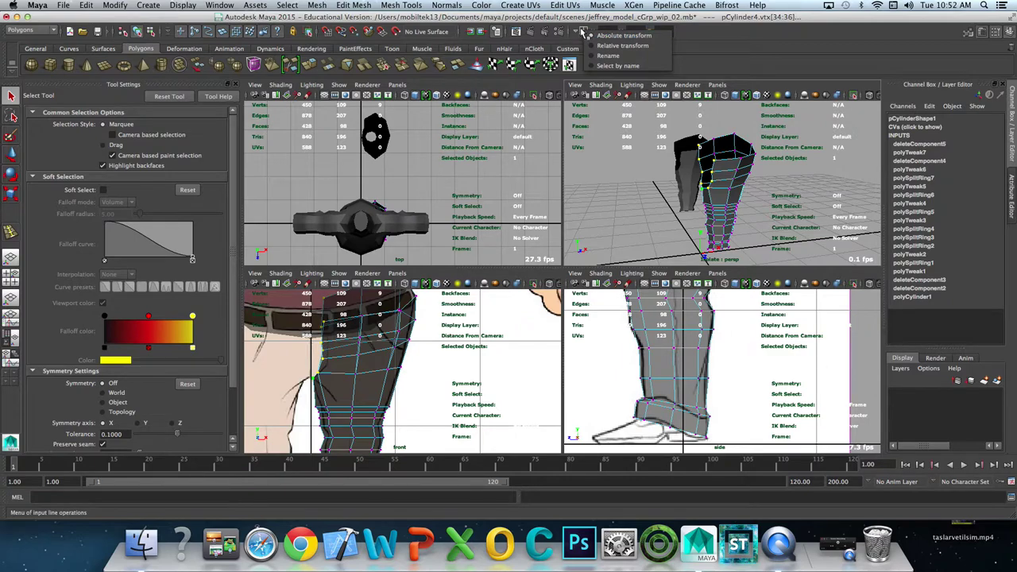
{"action": "left_click", "coordinate": [595, 36]}
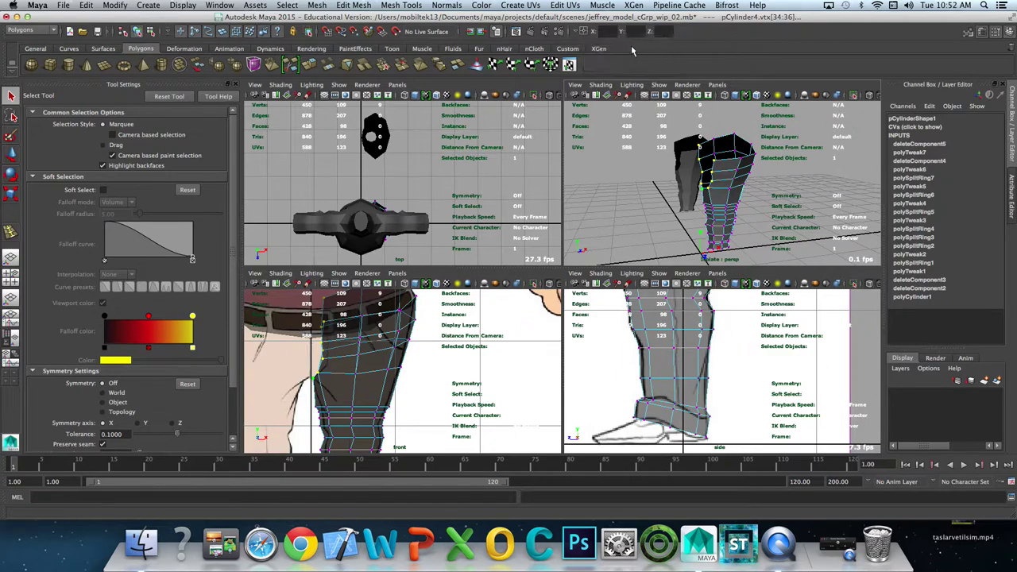
{"action": "left_click", "coordinate": [570, 34]}
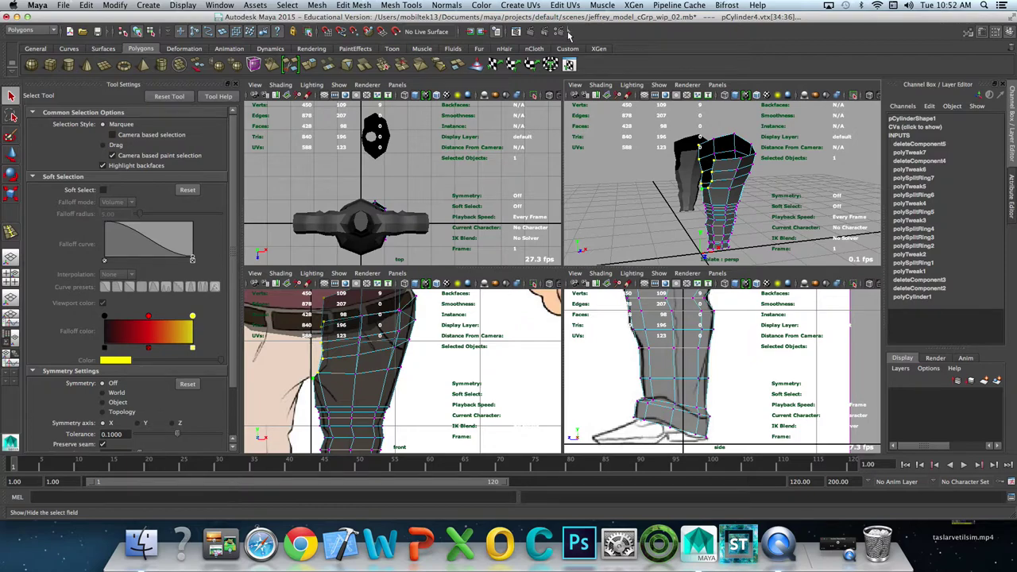
{"action": "left_click", "coordinate": [568, 33]}
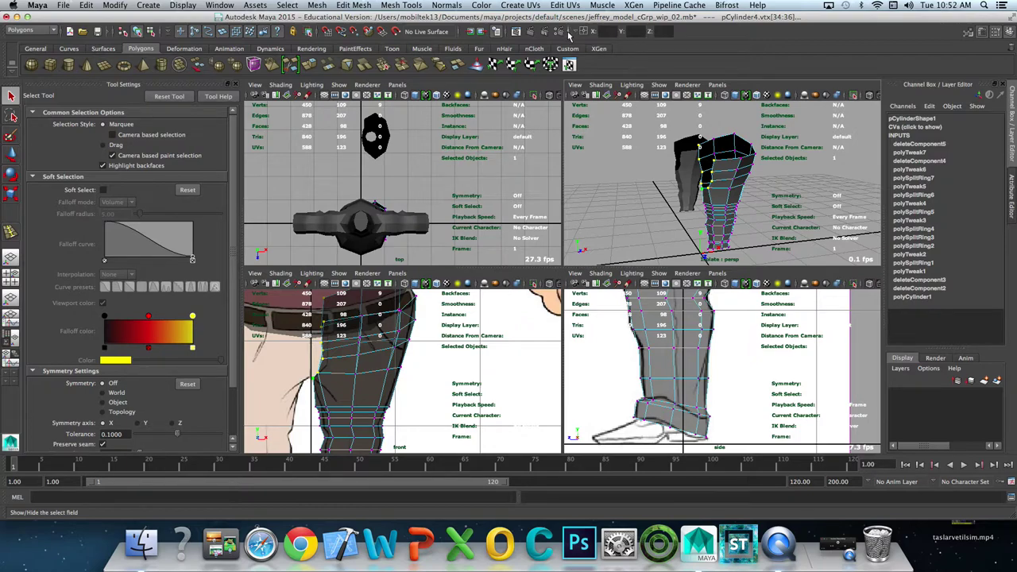
{"action": "left_click", "coordinate": [588, 32]}
{"action": "left_click", "coordinate": [597, 49]}
{"action": "key", "text": "w"}
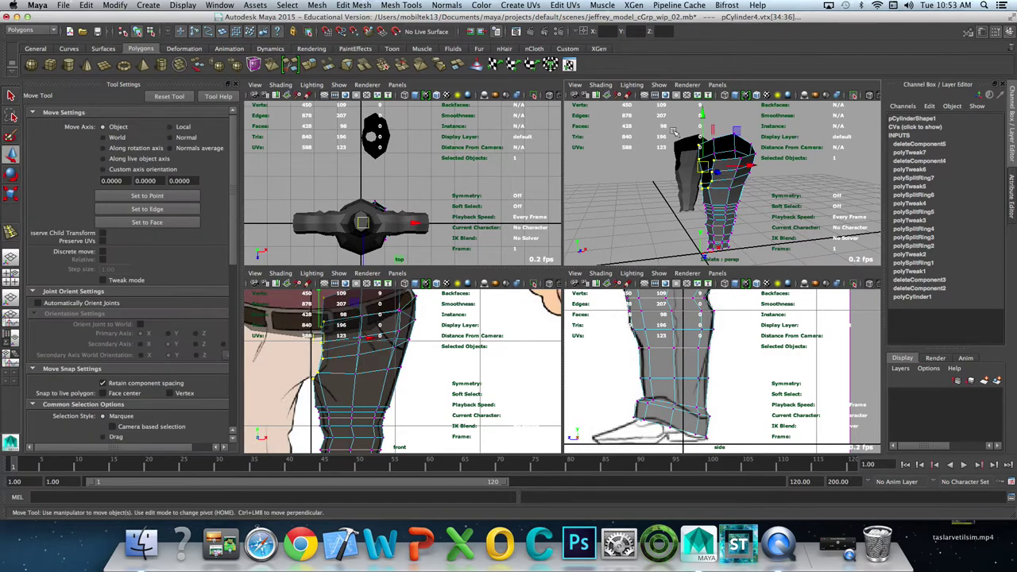
Step: Enter X 0 to flatten the inner seam vertices onto the centre line
{"action": "type", "text": "0"}
{"action": "key", "text": "Return"}
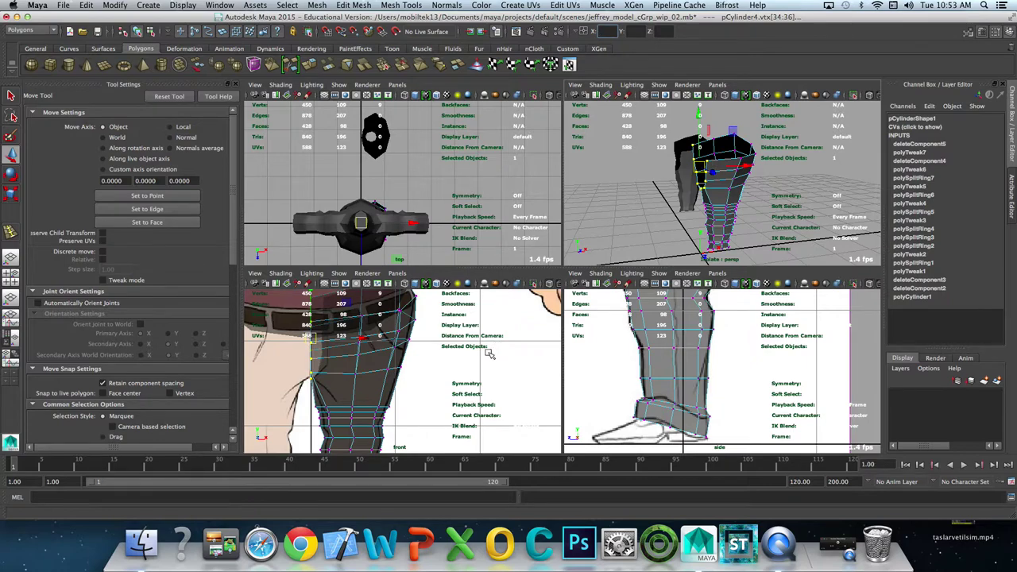
{"action": "middle_click_drag", "start_coordinate": [453, 352], "coordinate": [473, 359], "text": "alt"}
{"action": "key", "text": "space"}
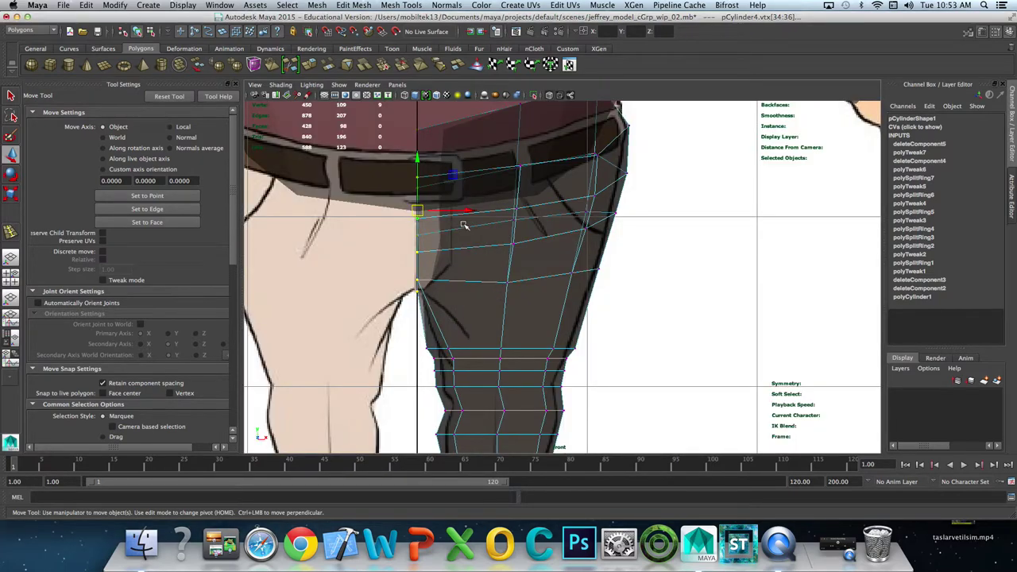
{"action": "key", "text": "q"}
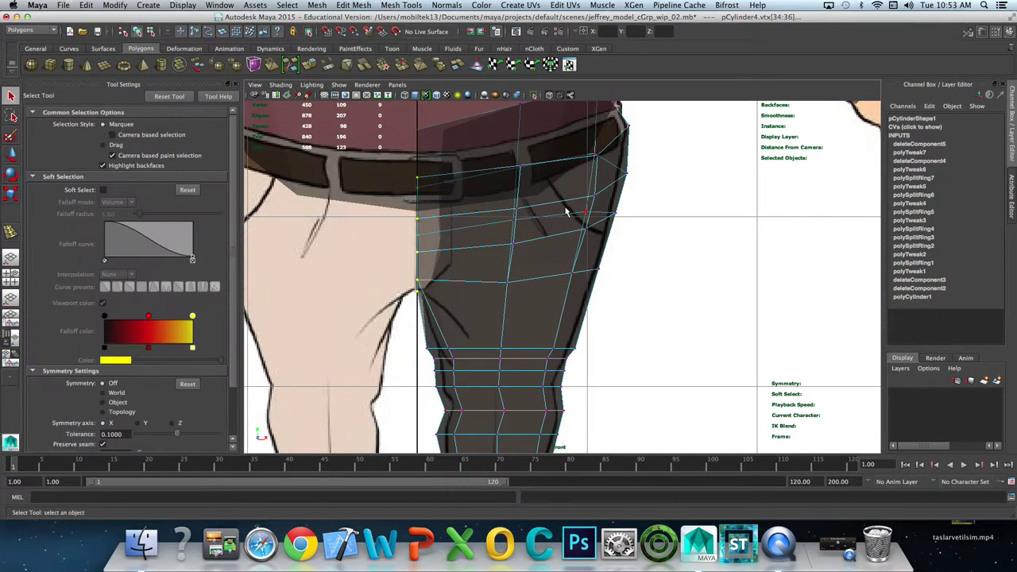
{"action": "key", "text": "F8"}
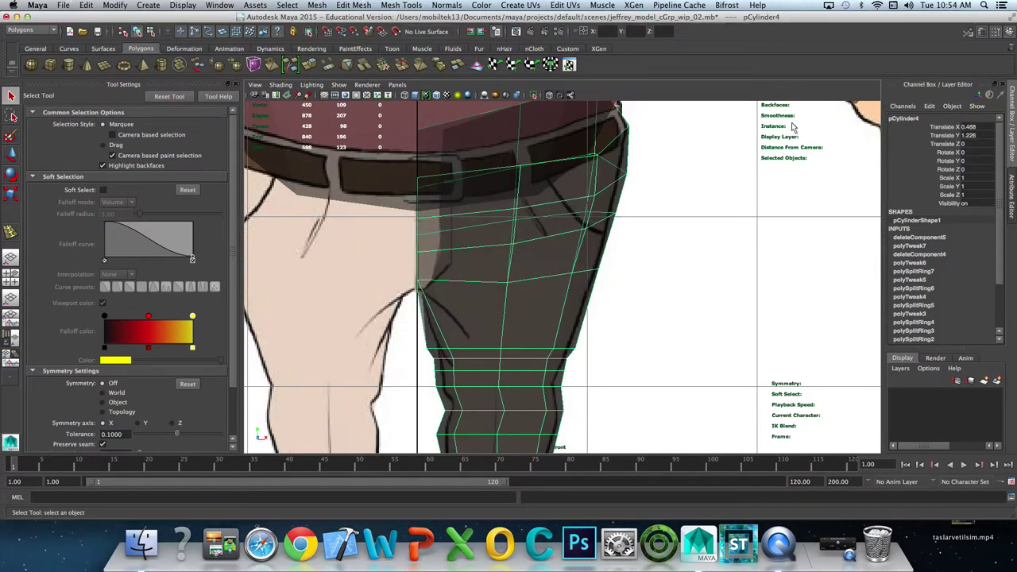
{"action": "key", "text": "space"}
{"action": "key", "text": "space"}
{"action": "mouse_move", "coordinate": [588, 300]}
{"action": "left_mouse_down", "text": "alt"}
{"action": "mouse_move", "coordinate": [574, 277]}
{"action": "mouse_move", "coordinate": [596, 274]}
{"action": "mouse_move", "coordinate": [585, 275]}
{"action": "left_mouse_up", "text": "alt"}
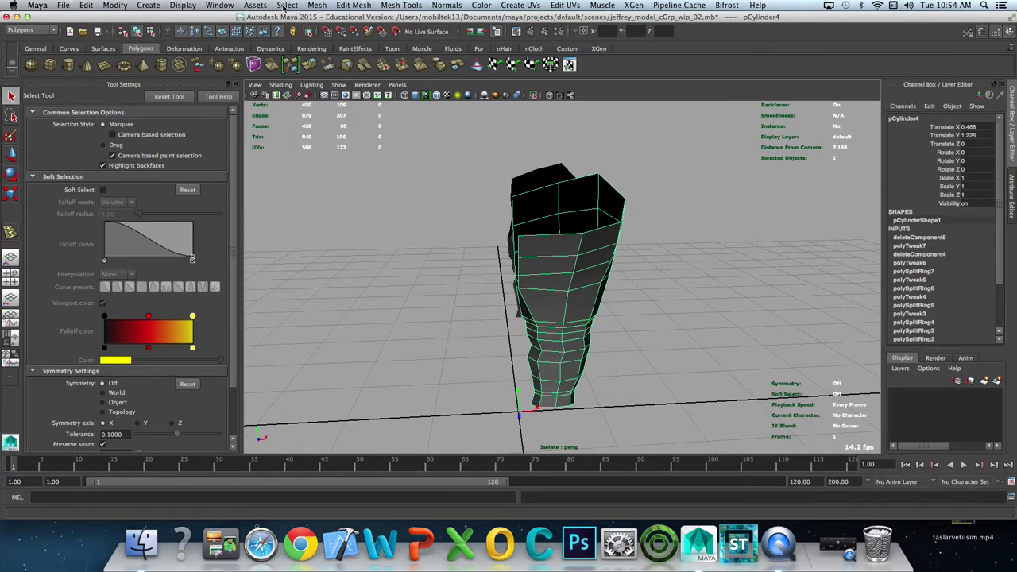
Step: Run Mirror Geometry with reset default settings to create the second leg
{"action": "left_click", "coordinate": [317, 6]}
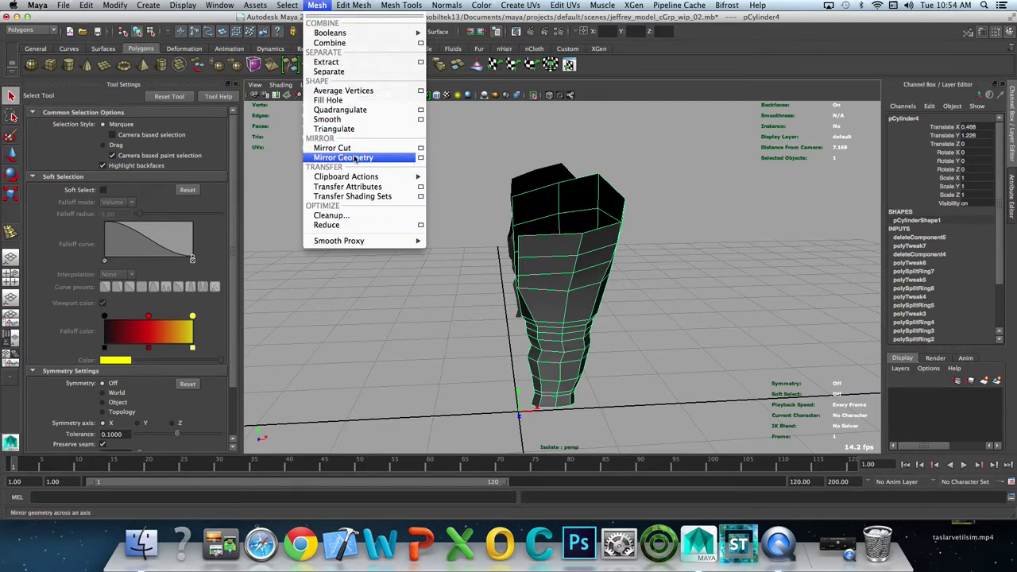
{"action": "left_click", "coordinate": [421, 157]}
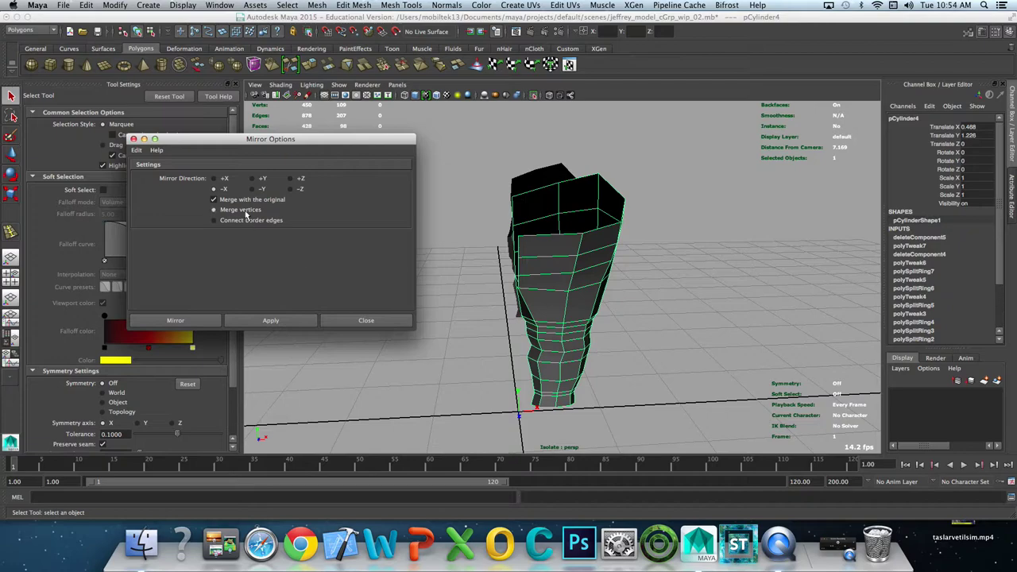
{"action": "left_click", "coordinate": [137, 150]}
{"action": "left_click", "coordinate": [147, 171]}
{"action": "left_click", "coordinate": [273, 321]}
{"action": "left_click", "coordinate": [381, 321]}
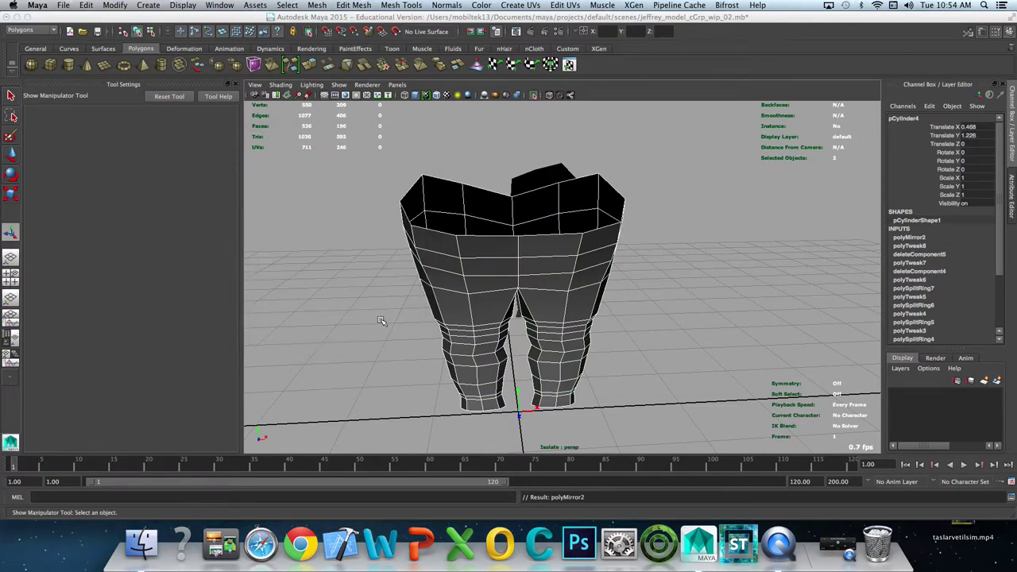
Step: Select and adjust a vertex on the underside of the mirrored pants
{"action": "mouse_move", "coordinate": [518, 320]}
{"action": "left_mouse_down", "text": "alt"}
{"action": "mouse_move", "coordinate": [698, 322]}
{"action": "mouse_move", "coordinate": [653, 297]}
{"action": "mouse_move", "coordinate": [699, 288]}
{"action": "mouse_move", "coordinate": [496, 270]}
{"action": "mouse_move", "coordinate": [529, 295]}
{"action": "mouse_move", "coordinate": [602, 306]}
{"action": "mouse_move", "coordinate": [498, 313]}
{"action": "left_mouse_up", "text": "alt"}
{"action": "right_click_drag", "start_coordinate": [516, 290], "coordinate": [477, 287]}
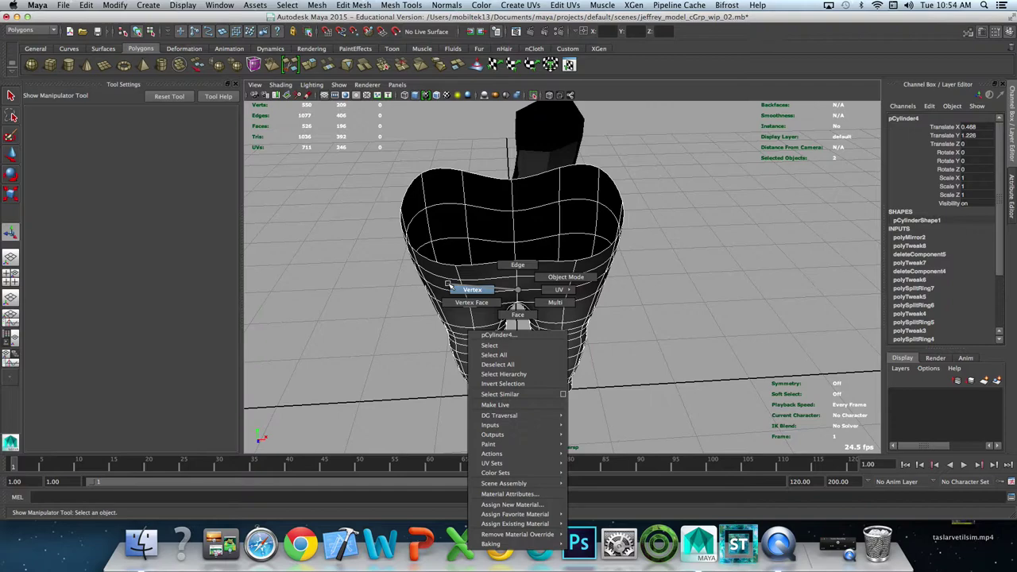
{"action": "mouse_move", "coordinate": [516, 285]}
{"action": "left_mouse_down", "text": "alt"}
{"action": "mouse_move", "coordinate": [596, 339]}
{"action": "mouse_move", "coordinate": [692, 361]}
{"action": "mouse_move", "coordinate": [682, 357]}
{"action": "left_mouse_up", "text": "alt"}
{"action": "left_click", "coordinate": [601, 337]}
{"action": "key", "text": "w"}
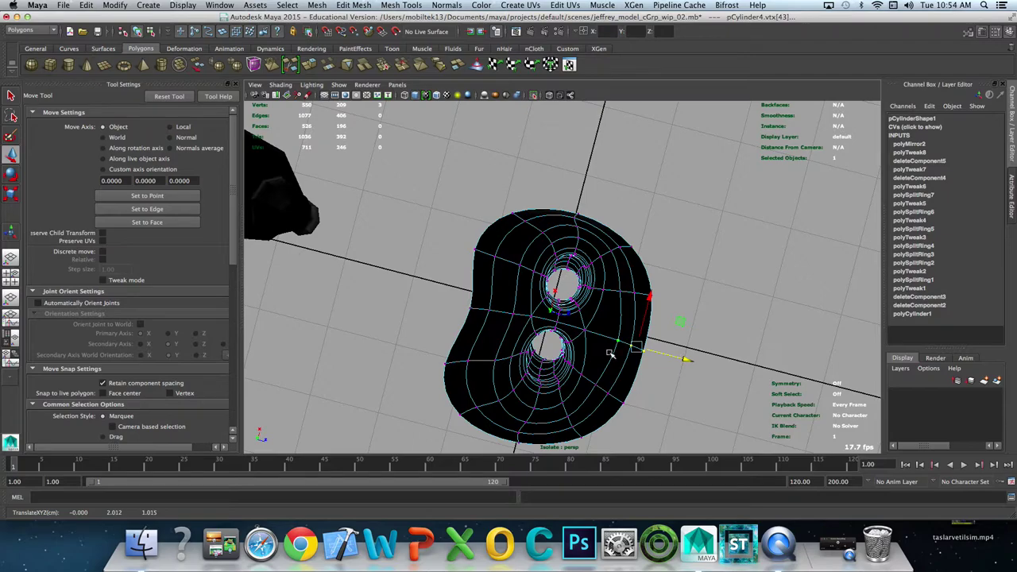
{"action": "mouse_move", "coordinate": [640, 359]}
{"action": "left_mouse_down", "text": "alt"}
{"action": "mouse_move", "coordinate": [621, 285]}
{"action": "mouse_move", "coordinate": [556, 291]}
{"action": "left_mouse_up", "text": "alt"}
Step: Move the whole pants mesh right along X to 3.681
{"action": "key", "text": "q"}
{"action": "key", "text": "F8"}
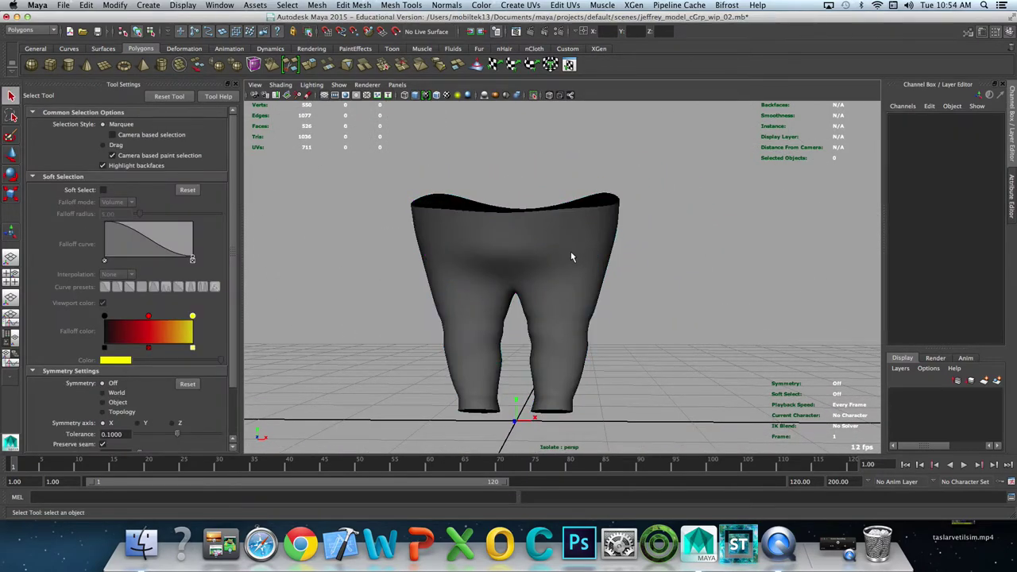
{"action": "left_click", "coordinate": [570, 256]}
{"action": "left_click_drag", "start_coordinate": [570, 255], "coordinate": [490, 282], "text": "alt"}
{"action": "key", "text": "w"}
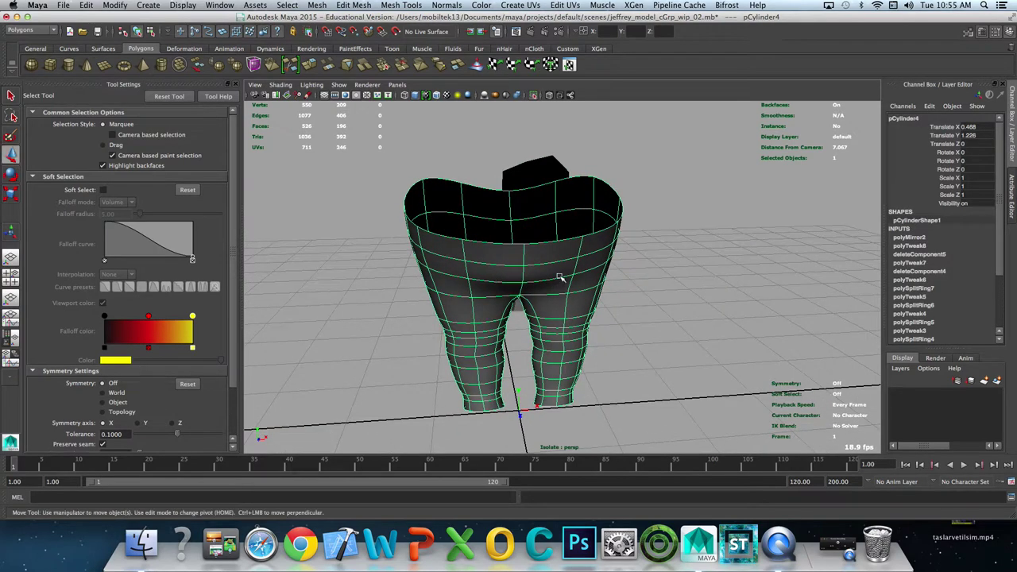
{"action": "left_click_drag", "start_coordinate": [596, 313], "coordinate": [804, 322]}
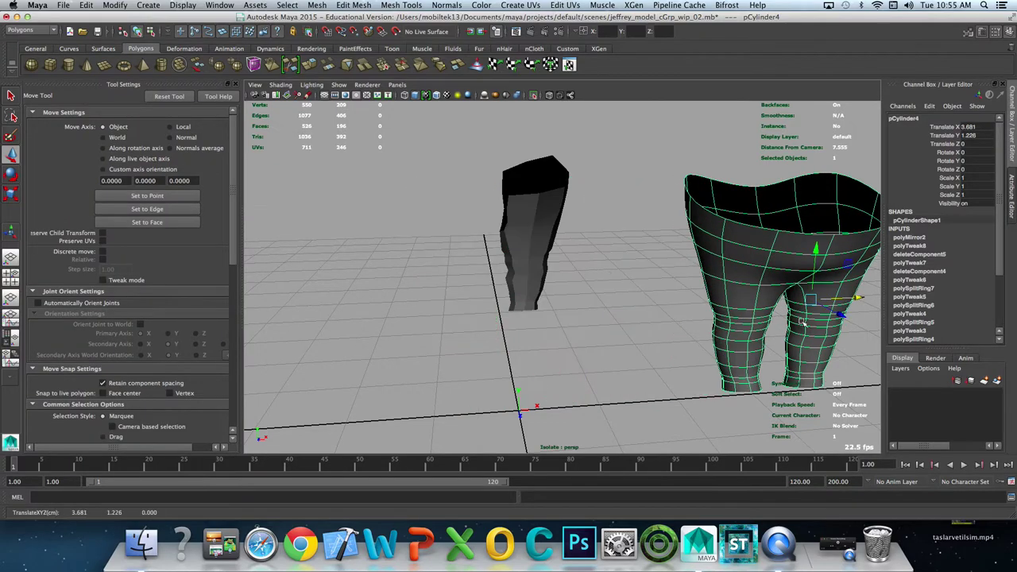
Step: Set the single leg pCylinder5's Translate Z to 0
{"action": "left_click", "coordinate": [520, 222]}
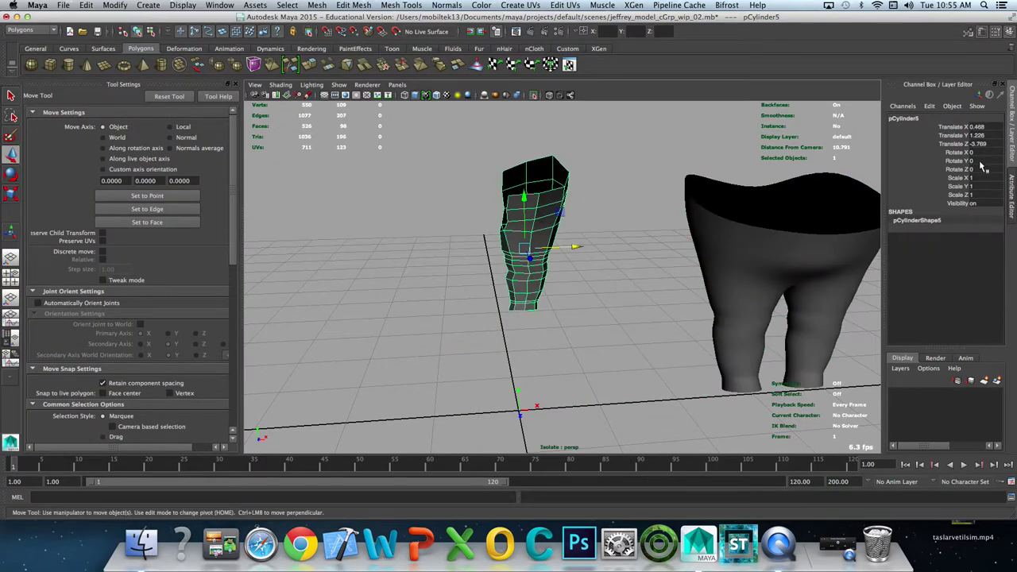
{"action": "double_click", "coordinate": [986, 145]}
{"action": "type", "text": "0"}
{"action": "key", "text": "Return"}
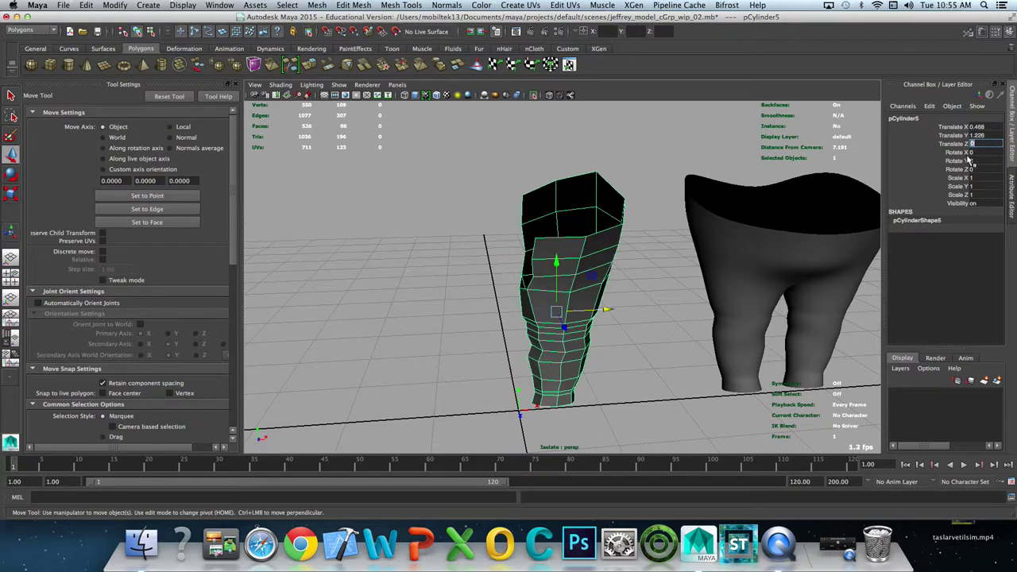
Step: Select the two edges on the leg's upper inner side
{"action": "left_click_drag", "start_coordinate": [615, 266], "coordinate": [573, 247], "text": "alt"}
{"action": "key", "text": "q"}
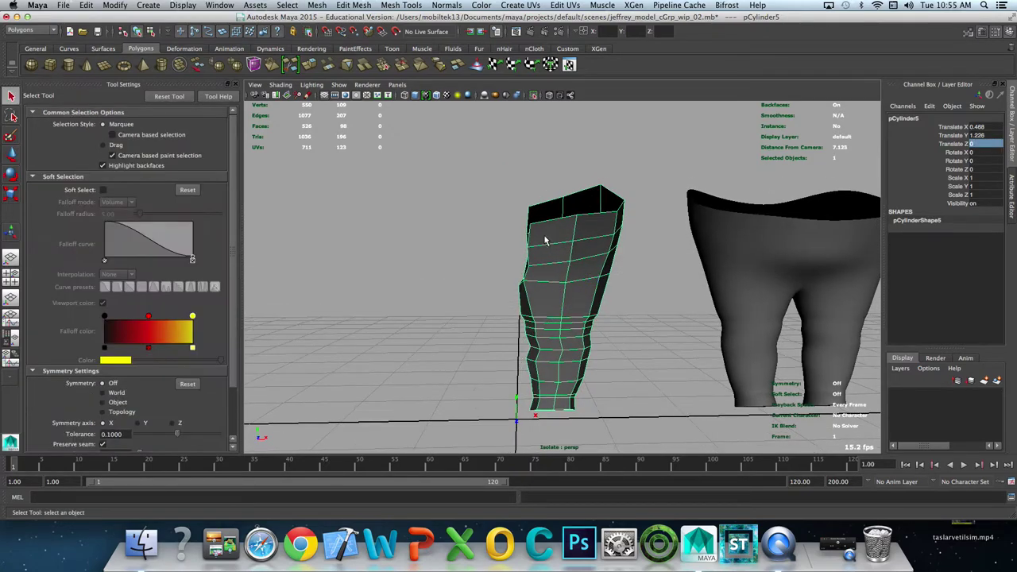
{"action": "right_click_drag", "start_coordinate": [537, 245], "coordinate": [472, 177]}
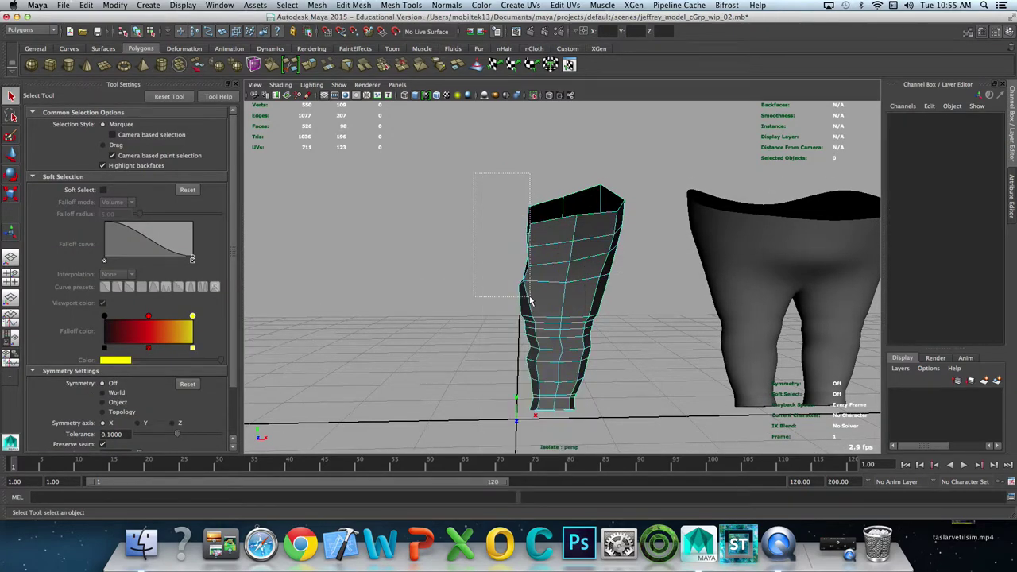
{"action": "left_click_drag", "start_coordinate": [472, 177], "coordinate": [534, 306]}
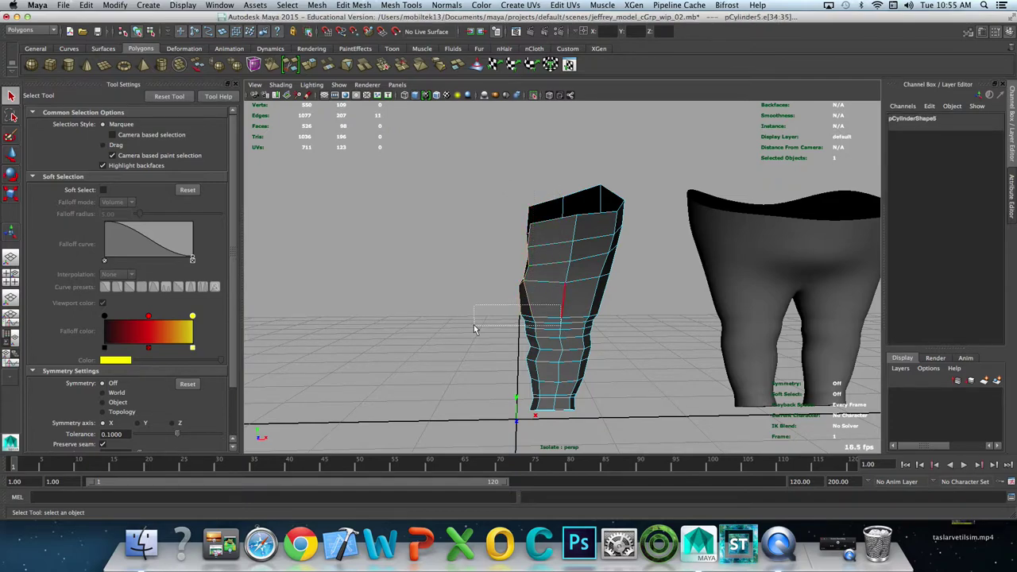
{"action": "mouse_move", "coordinate": [475, 326]}
{"action": "left_mouse_down", "text": "alt"}
{"action": "mouse_move", "coordinate": [696, 318]}
{"action": "mouse_move", "coordinate": [509, 187]}
{"action": "left_mouse_up", "text": "alt"}
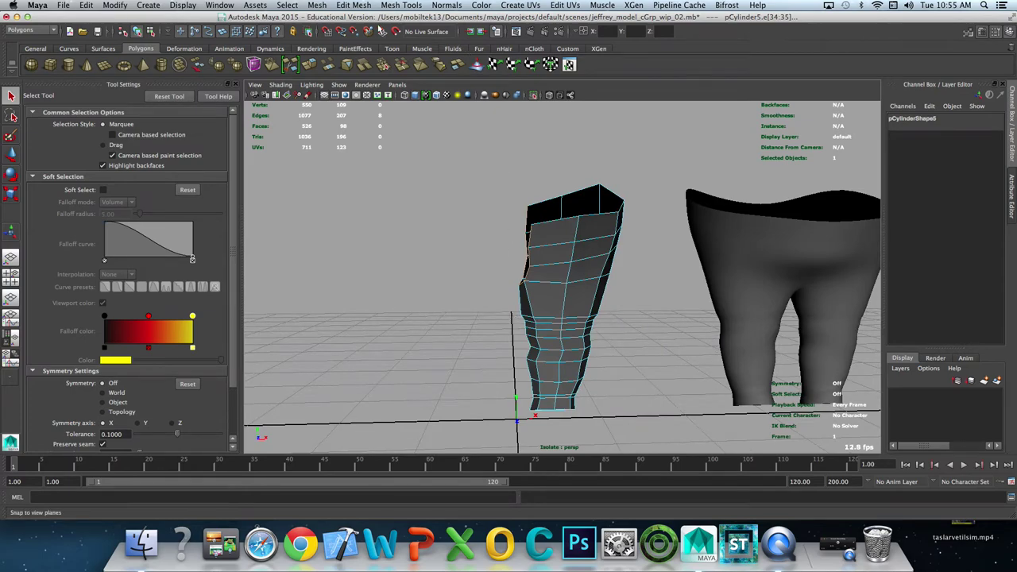
{"action": "left_click", "coordinate": [401, 6]}
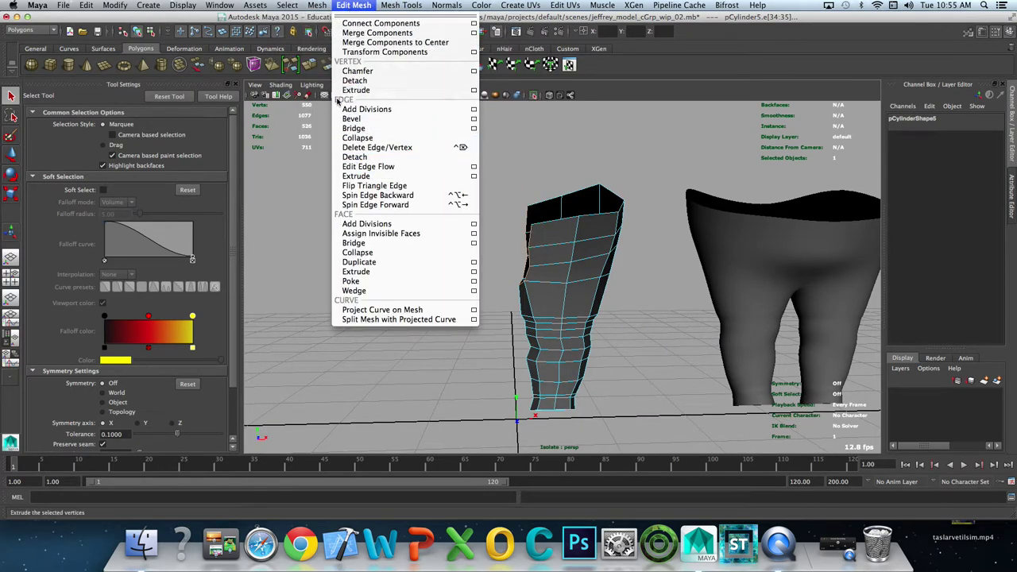
Step: Extrude the two upper inner edges and pull the new strip left toward the crotch
{"action": "left_click", "coordinate": [366, 176]}
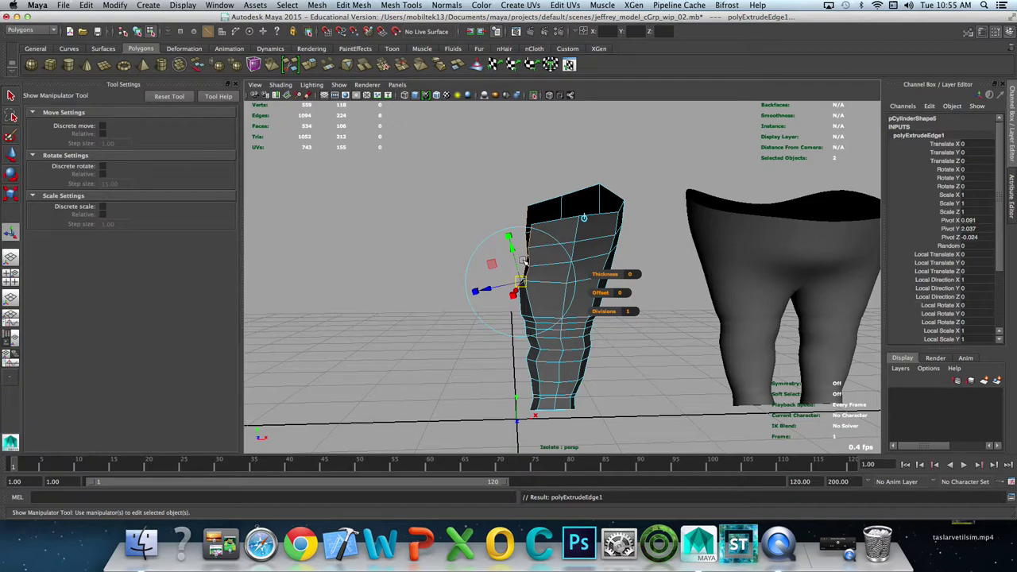
{"action": "key", "text": "w"}
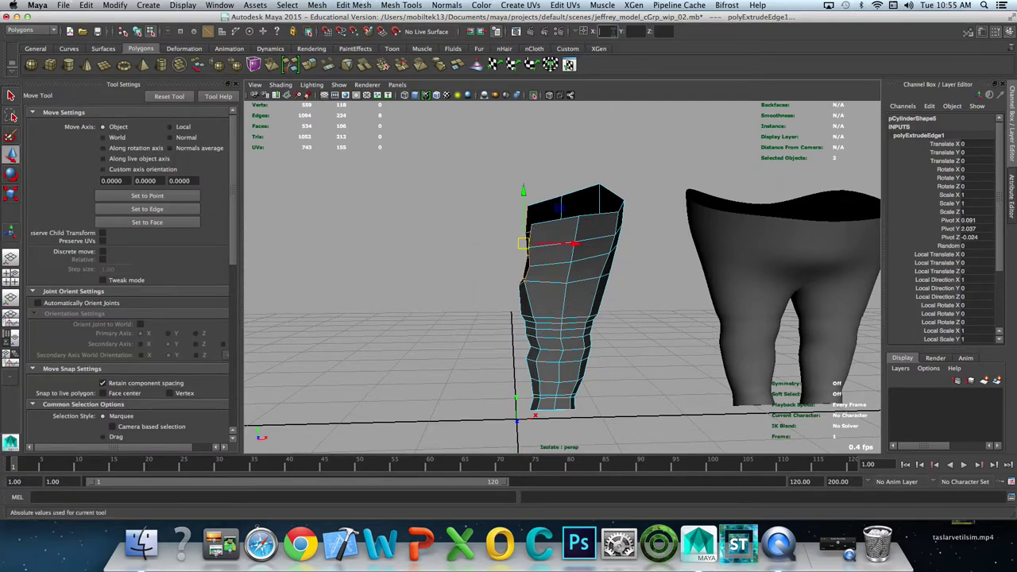
{"action": "left_click_drag", "start_coordinate": [570, 244], "coordinate": [562, 244]}
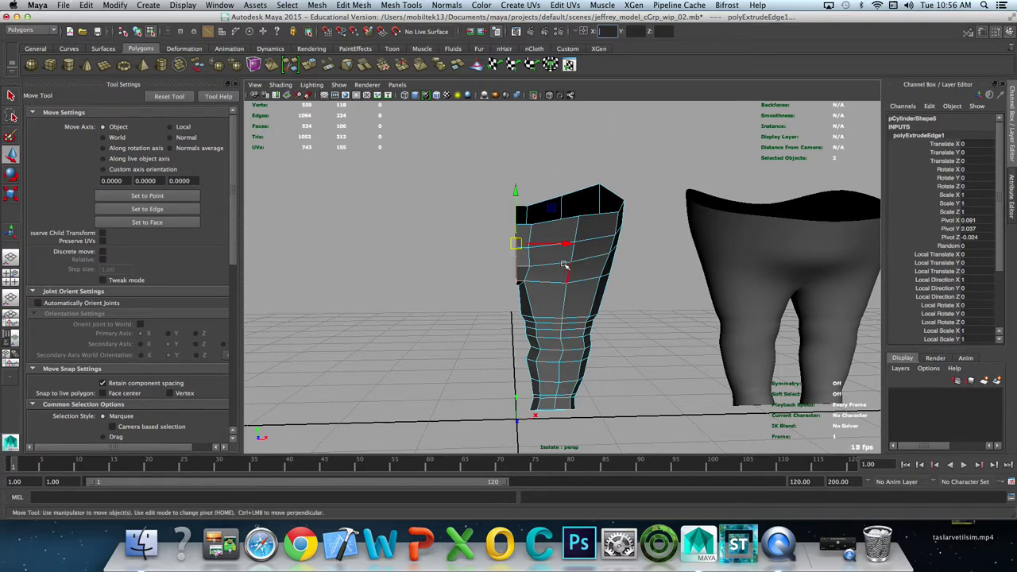
{"action": "left_click_drag", "start_coordinate": [579, 254], "coordinate": [578, 242], "text": "alt"}
{"action": "key", "text": "q"}
{"action": "key", "text": "F8"}
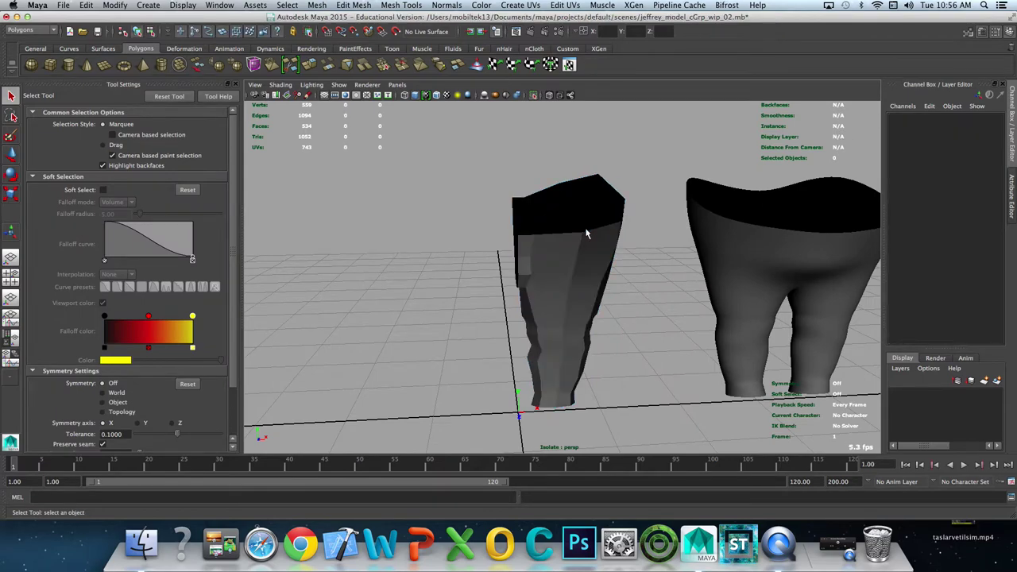
{"action": "left_click", "coordinate": [769, 270]}
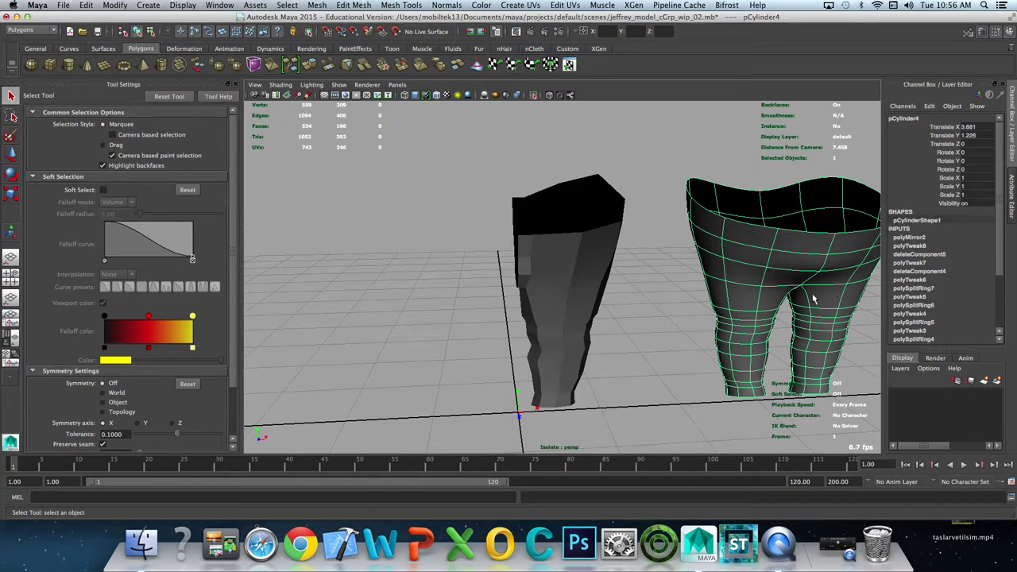
{"action": "mouse_move", "coordinate": [806, 294]}
{"action": "left_mouse_down", "text": "alt"}
{"action": "mouse_move", "coordinate": [651, 250]}
{"action": "mouse_move", "coordinate": [780, 383]}
{"action": "mouse_move", "coordinate": [747, 317]}
{"action": "mouse_move", "coordinate": [757, 292]}
{"action": "left_mouse_up", "text": "alt"}
{"action": "key", "text": "F9"}
{"action": "key", "text": "w"}
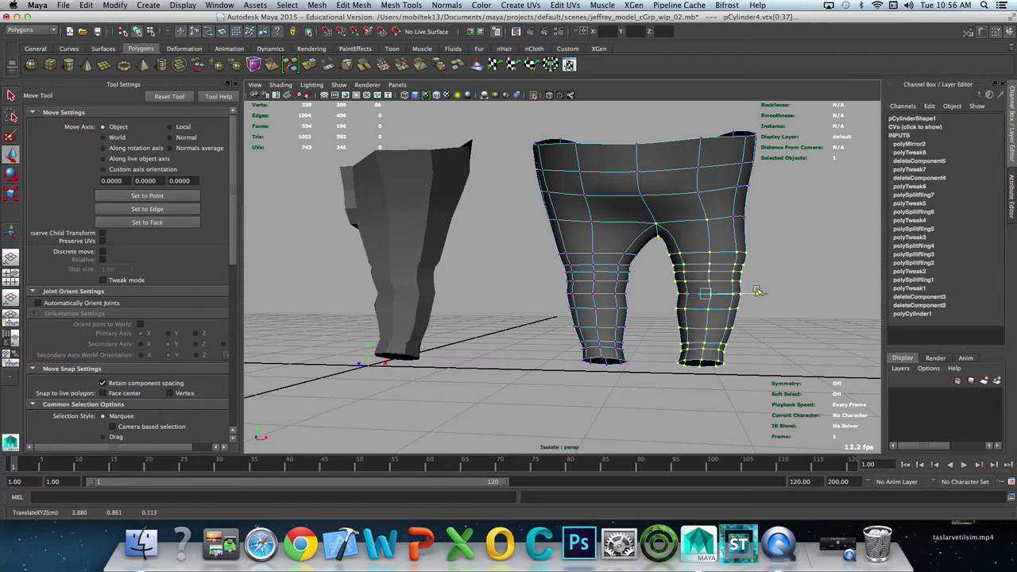
{"action": "key", "text": "ctrl+z"}
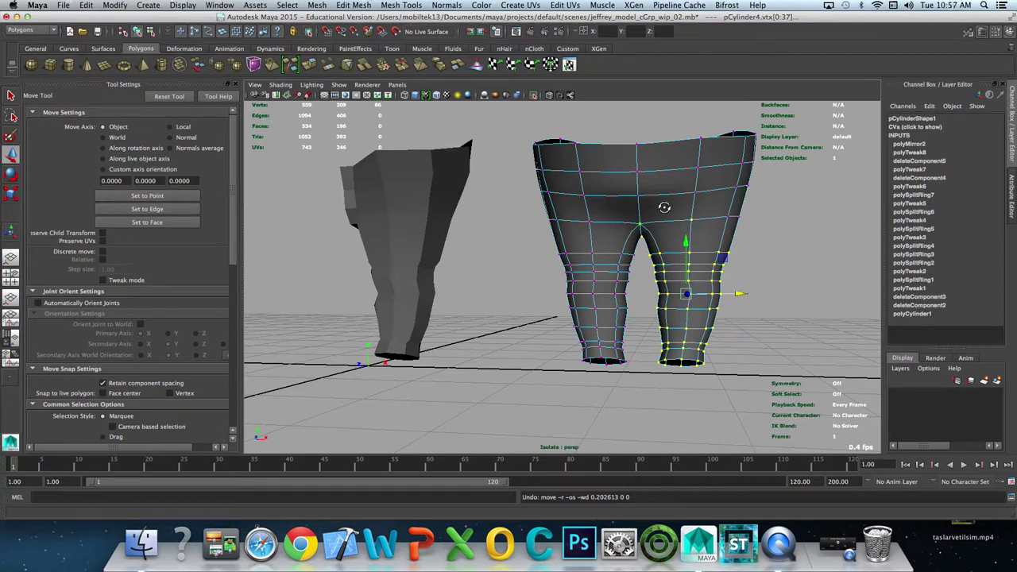
{"action": "left_click_drag", "start_coordinate": [670, 209], "coordinate": [675, 222], "text": "alt"}
{"action": "key", "text": "q"}
{"action": "key", "text": "F8"}
{"action": "left_click", "coordinate": [707, 194]}
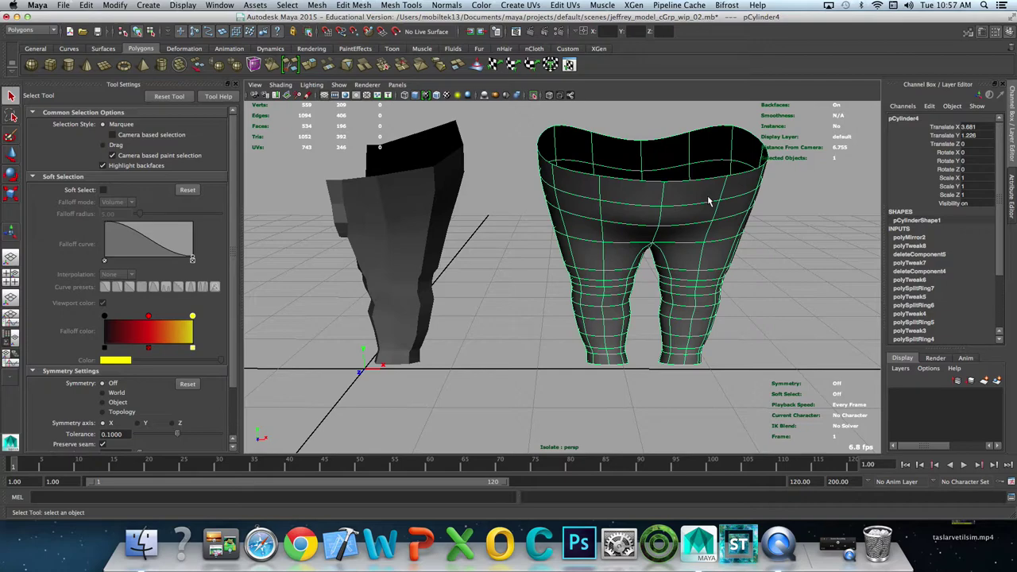
{"action": "left_click", "coordinate": [386, 210]}
{"action": "mouse_move", "coordinate": [482, 216]}
{"action": "left_mouse_down", "text": "alt"}
{"action": "mouse_move", "coordinate": [429, 199]}
{"action": "mouse_move", "coordinate": [403, 220]}
{"action": "mouse_move", "coordinate": [438, 209]}
{"action": "mouse_move", "coordinate": [419, 214]}
{"action": "left_mouse_up", "text": "alt"}
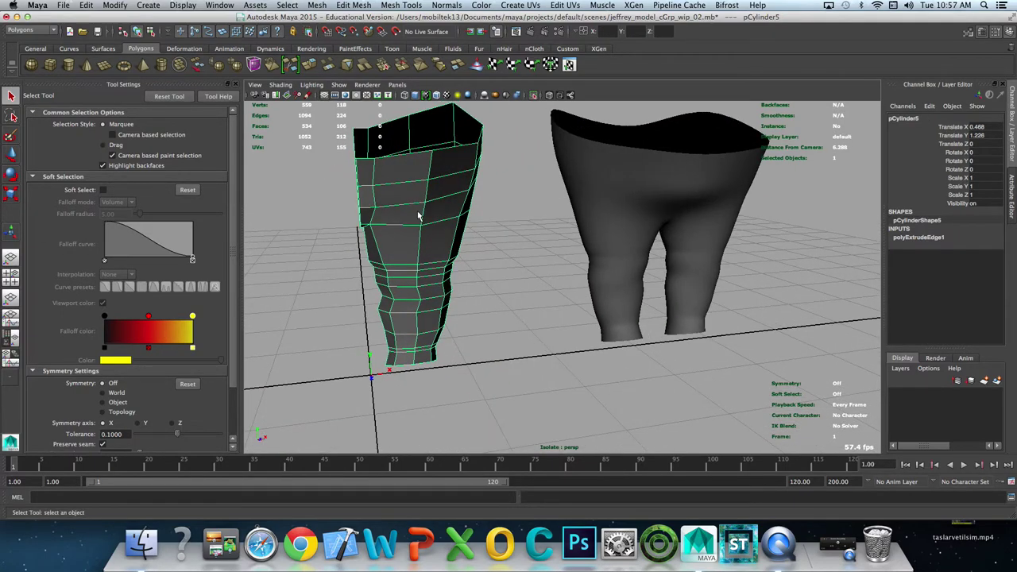
Step: Mirror the spare leg pCylinder5 into a second two-legged pants mesh
{"action": "left_click", "coordinate": [288, 6]}
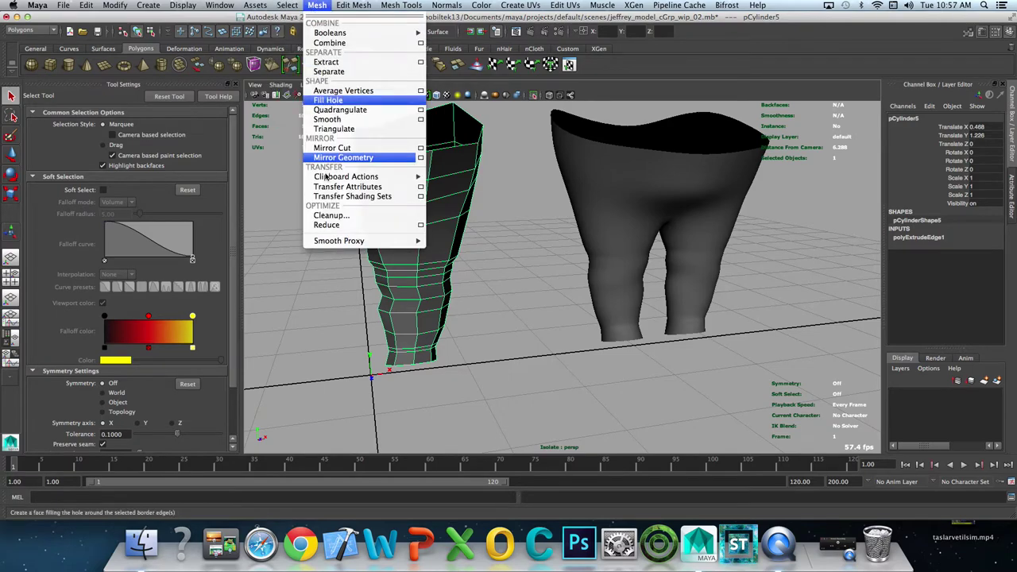
{"action": "left_click", "coordinate": [373, 158]}
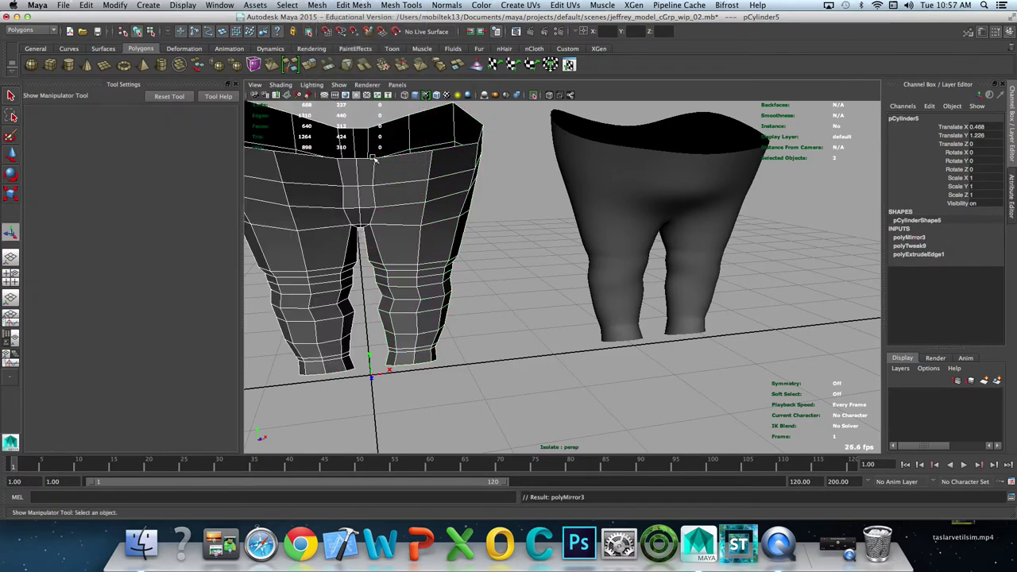
{"action": "mouse_move", "coordinate": [422, 242]}
{"action": "left_mouse_down", "text": "alt"}
{"action": "mouse_move", "coordinate": [393, 209]}
{"action": "mouse_move", "coordinate": [419, 233]}
{"action": "mouse_move", "coordinate": [416, 213]}
{"action": "mouse_move", "coordinate": [454, 223]}
{"action": "mouse_move", "coordinate": [435, 228]}
{"action": "mouse_move", "coordinate": [412, 199]}
{"action": "left_mouse_up", "text": "alt"}
Step: Select the front waistband faces and move them into shape
{"action": "key", "text": "q"}
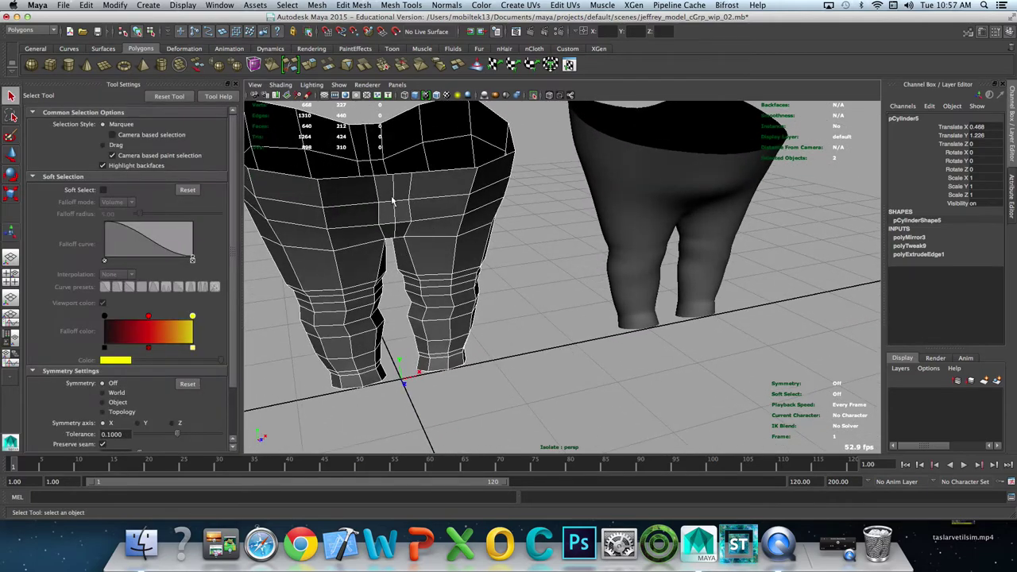
{"action": "key", "text": "F11"}
{"action": "left_click", "coordinate": [401, 189]}
{"action": "left_click", "coordinate": [387, 189], "text": "shift"}
{"action": "key", "text": "w"}
{"action": "mouse_move", "coordinate": [397, 206]}
{"action": "left_mouse_down", "text": "alt"}
{"action": "mouse_move", "coordinate": [431, 227]}
{"action": "mouse_move", "coordinate": [520, 340]}
{"action": "mouse_move", "coordinate": [579, 367]}
{"action": "mouse_move", "coordinate": [508, 302]}
{"action": "left_mouse_up", "text": "alt"}
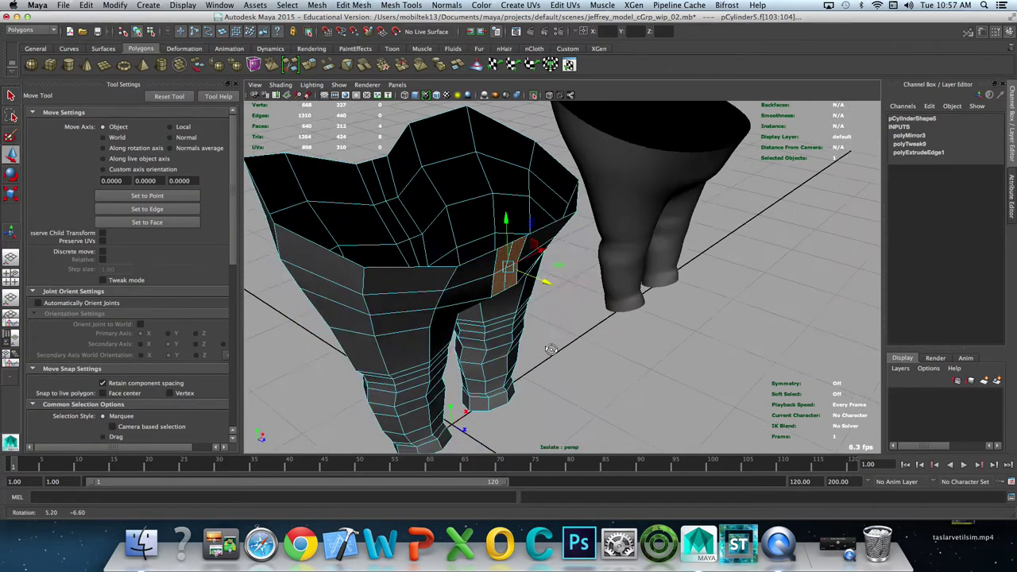
{"action": "key", "text": "q"}
{"action": "left_click", "coordinate": [497, 257]}
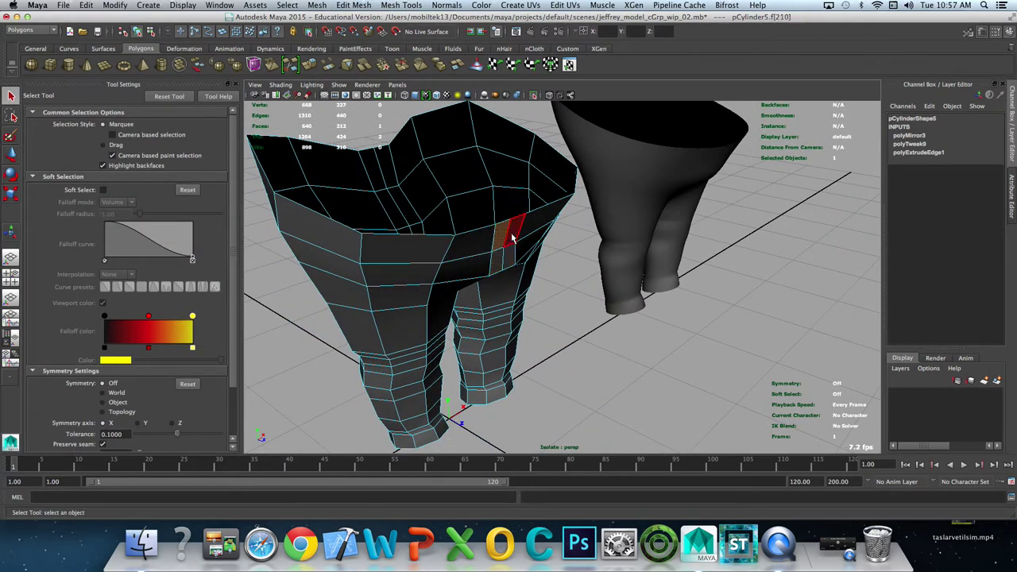
{"action": "left_click", "coordinate": [513, 237]}
{"action": "key", "text": "w"}
{"action": "left_click_drag", "start_coordinate": [517, 237], "coordinate": [553, 247]}
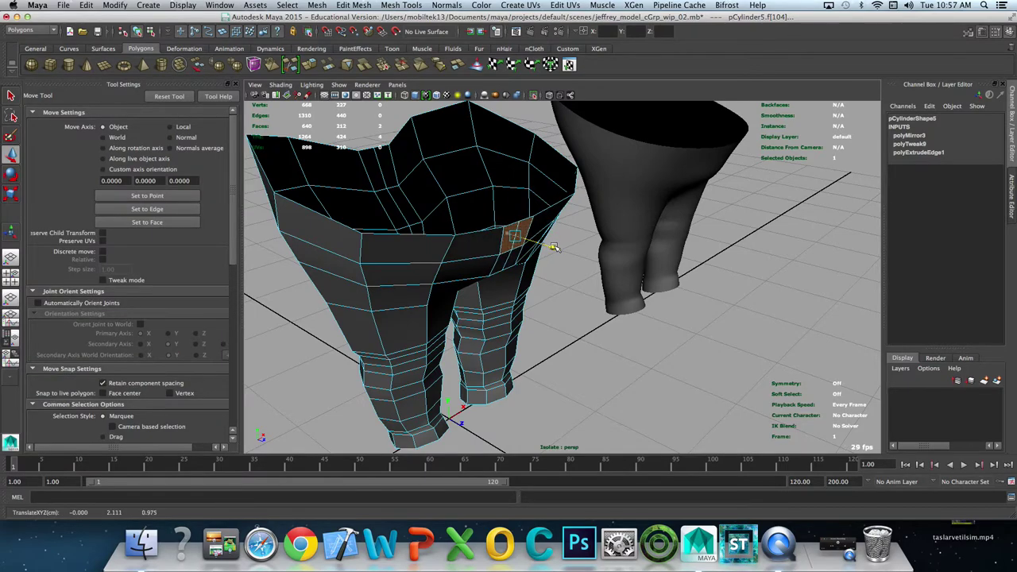
Step: Check the pants from several angles, return to object mode, and unhide the body and reference sheets
{"action": "left_click_drag", "start_coordinate": [420, 199], "coordinate": [533, 208], "text": "alt"}
{"action": "left_click_drag", "start_coordinate": [607, 268], "coordinate": [543, 243], "text": "alt"}
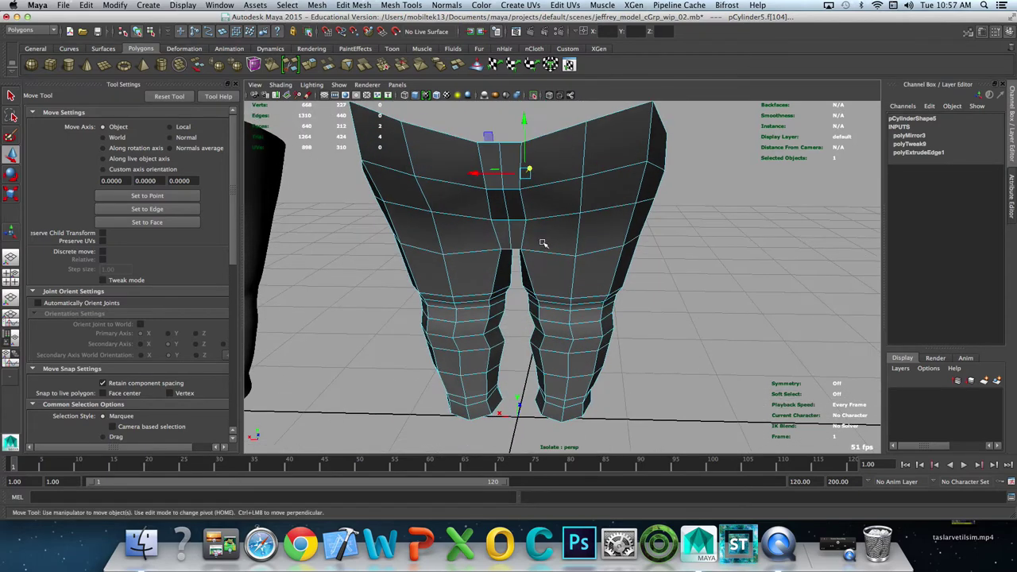
{"action": "mouse_move", "coordinate": [547, 231]}
{"action": "left_mouse_down", "text": "alt"}
{"action": "mouse_move", "coordinate": [443, 224]}
{"action": "mouse_move", "coordinate": [536, 205]}
{"action": "left_mouse_up", "text": "alt"}
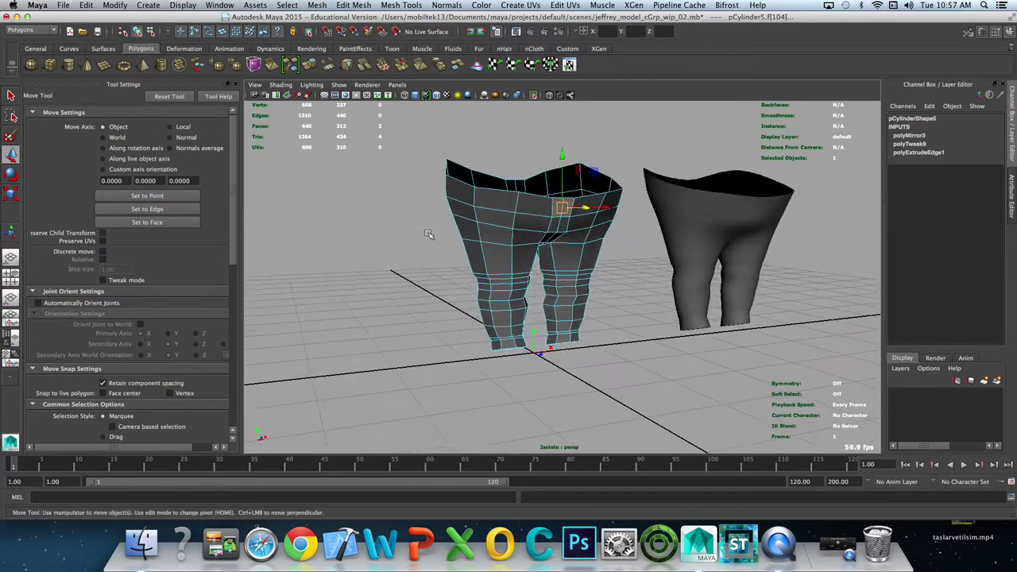
{"action": "key", "text": "F8"}
{"action": "key", "text": "q"}
{"action": "left_click", "coordinate": [527, 209]}
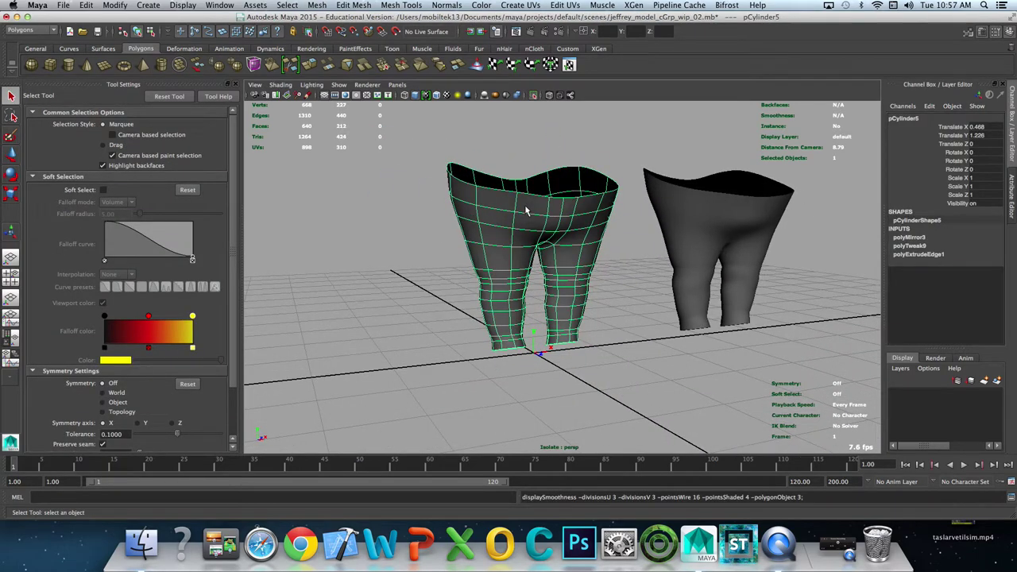
{"action": "left_click", "coordinate": [552, 130]}
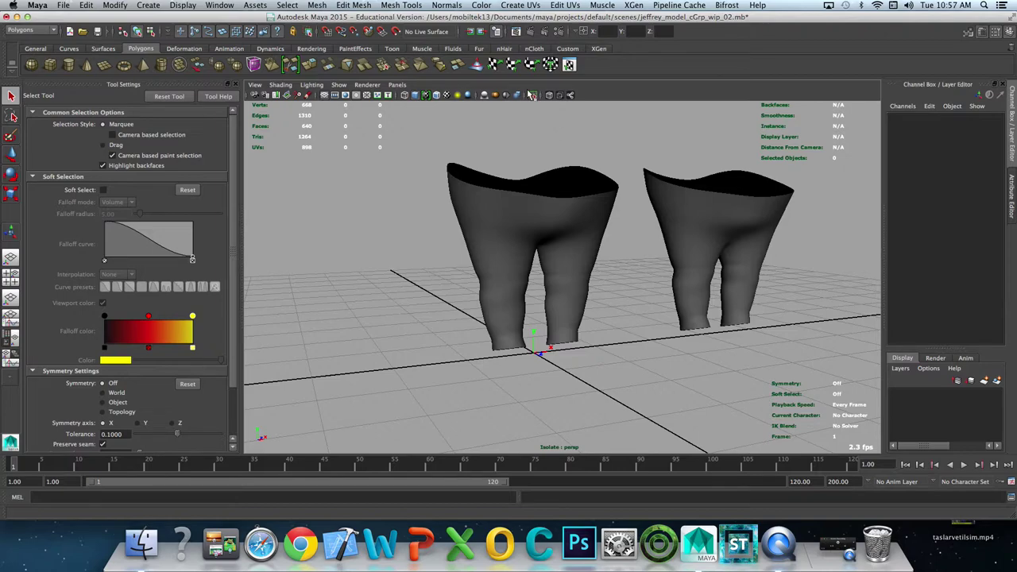
{"action": "key", "text": "ctrl+1"}
{"action": "left_click", "coordinate": [530, 147]}
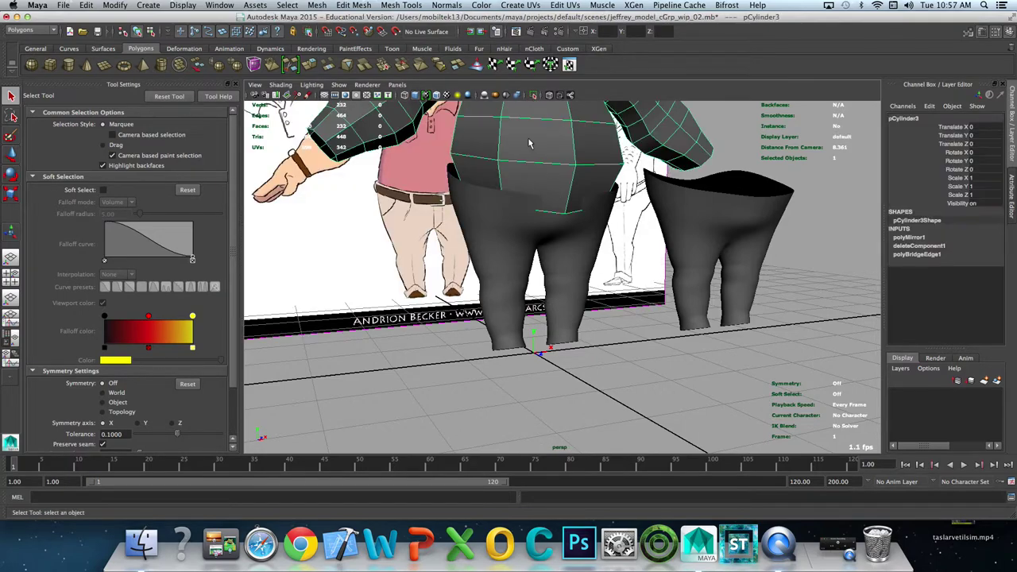
Step: Delete the spare funnel-shaped pants copy pCylinder4 standing beside the character
{"action": "mouse_move", "coordinate": [530, 144]}
{"action": "middle_mouse_down", "text": "alt"}
{"action": "mouse_move", "coordinate": [595, 193]}
{"action": "mouse_move", "coordinate": [556, 177]}
{"action": "middle_mouse_up", "text": "alt"}
{"action": "mouse_move", "coordinate": [556, 178]}
{"action": "left_mouse_down", "text": "alt"}
{"action": "mouse_move", "coordinate": [535, 215]}
{"action": "mouse_move", "coordinate": [707, 188]}
{"action": "mouse_move", "coordinate": [508, 167]}
{"action": "left_mouse_up", "text": "alt"}
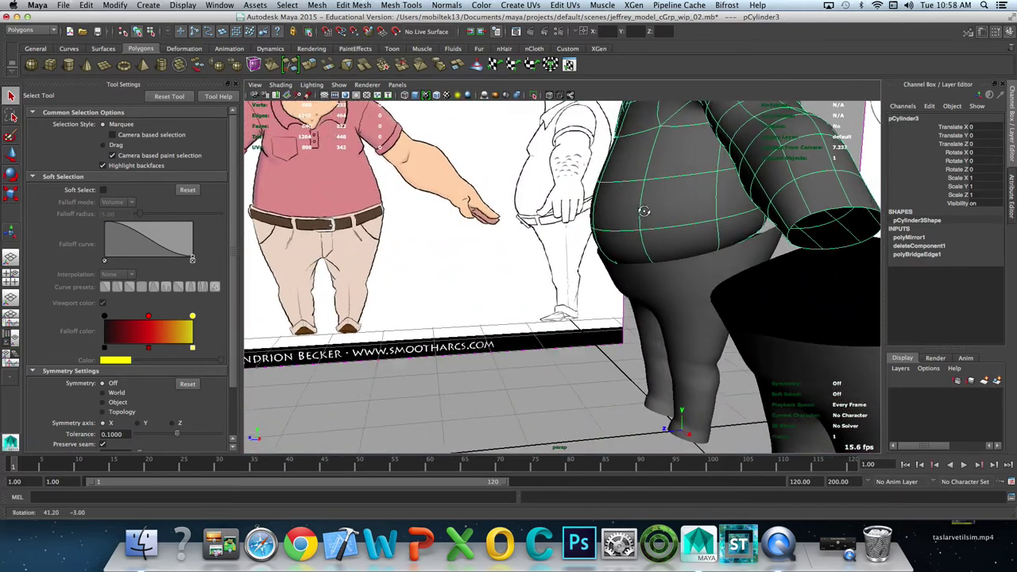
{"action": "right_click_drag", "start_coordinate": [508, 167], "coordinate": [491, 160], "text": "alt"}
{"action": "left_click", "coordinate": [637, 238]}
{"action": "mouse_move", "coordinate": [645, 244]}
{"action": "left_mouse_down", "text": "alt"}
{"action": "mouse_move", "coordinate": [540, 271]}
{"action": "mouse_move", "coordinate": [612, 261]}
{"action": "left_mouse_up", "text": "alt"}
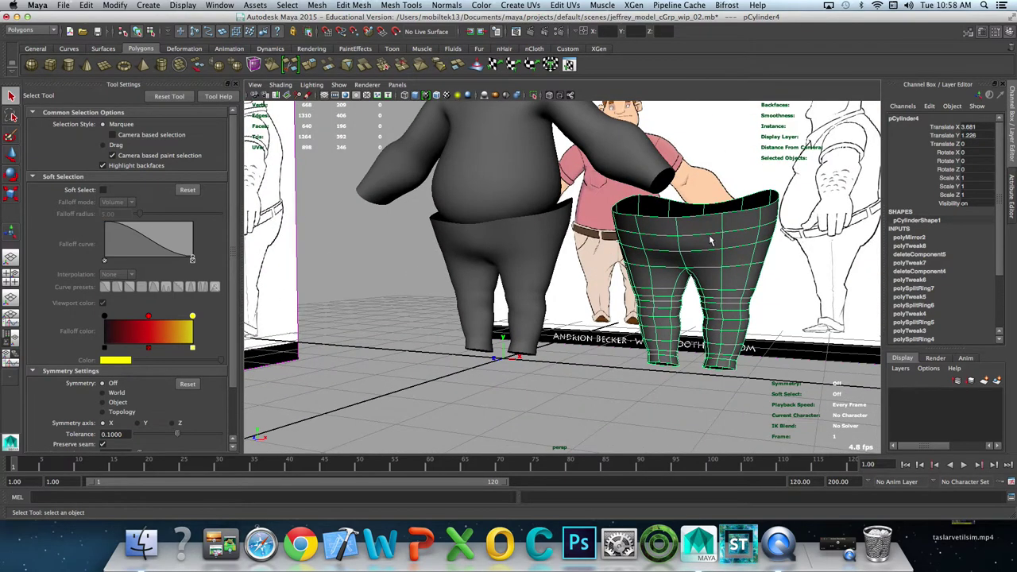
{"action": "key", "text": "Delete"}
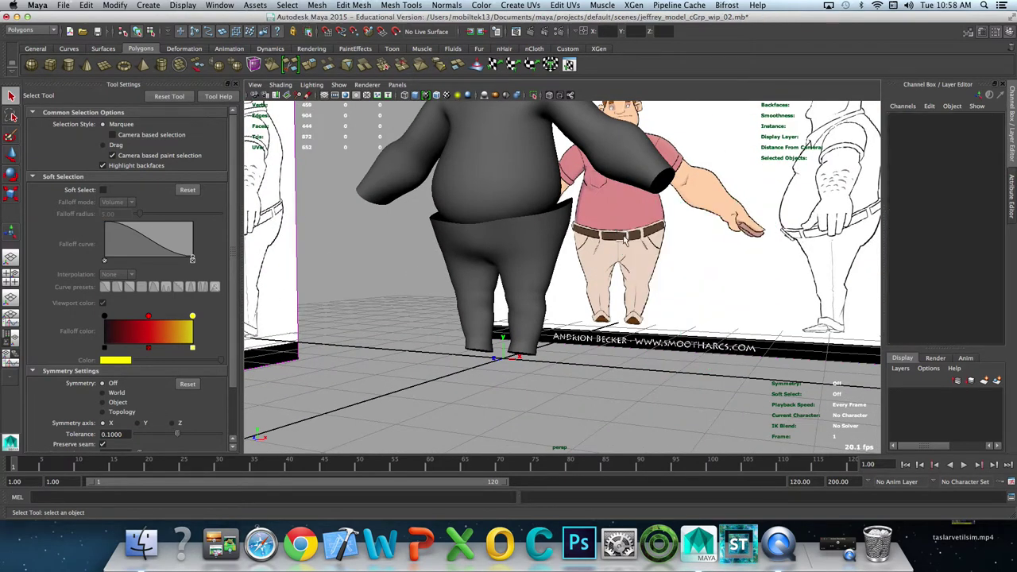
Step: Switch the viewport to the four-view panel layout
{"action": "left_click", "coordinate": [515, 272]}
{"action": "left_click_drag", "start_coordinate": [544, 251], "coordinate": [544, 252], "text": "alt"}
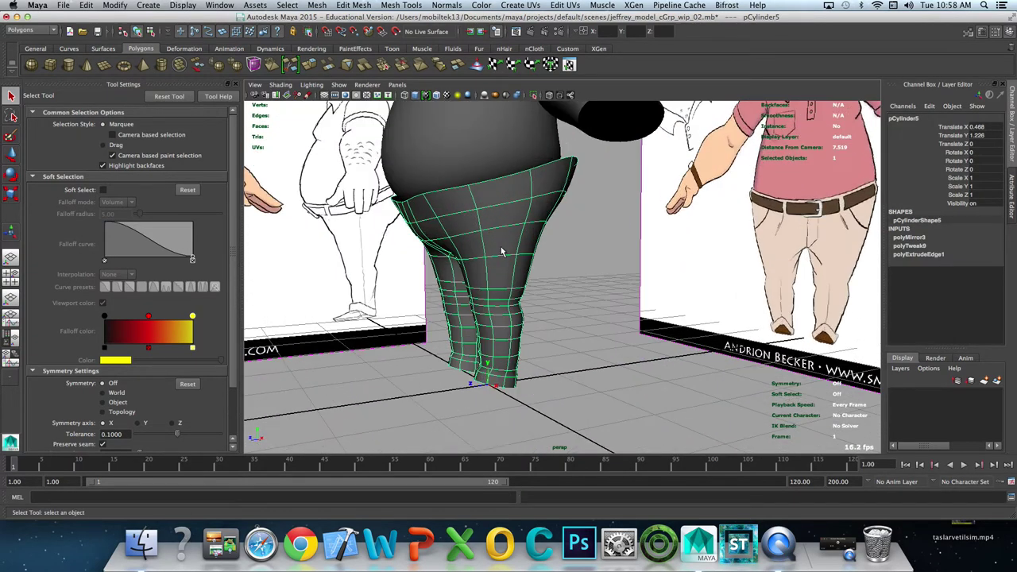
{"action": "left_click", "coordinate": [528, 228]}
{"action": "key", "text": "space"}
{"action": "key", "text": "space"}
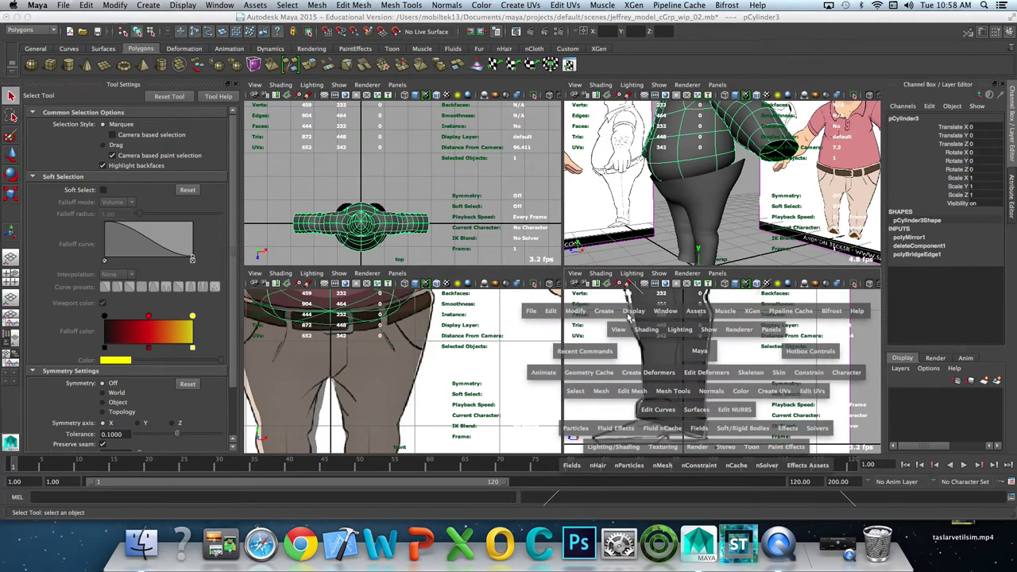
Step: Raise the upper-leg edge loop of pCylinder5 to fit the front reference drawing
{"action": "scroll", "coordinate": [506, 140], "scroll_direction": "up", "scroll_amount": 5}
{"action": "scroll", "coordinate": [500, 169], "scroll_direction": "up", "scroll_amount": 2}
{"action": "middle_click_drag", "start_coordinate": [500, 169], "coordinate": [488, 229], "text": "alt"}
{"action": "left_click", "coordinate": [488, 239]}
{"action": "middle_click_drag", "start_coordinate": [532, 107], "coordinate": [543, 279], "text": "alt"}
{"action": "right_click_drag", "start_coordinate": [340, 223], "coordinate": [278, 222]}
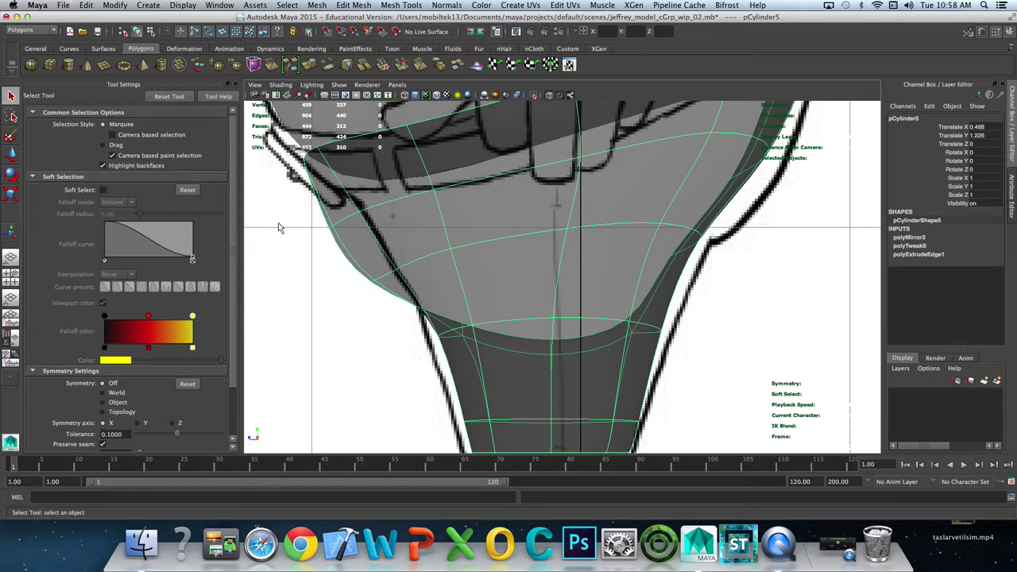
{"action": "double_click", "coordinate": [398, 195]}
{"action": "key", "text": "w"}
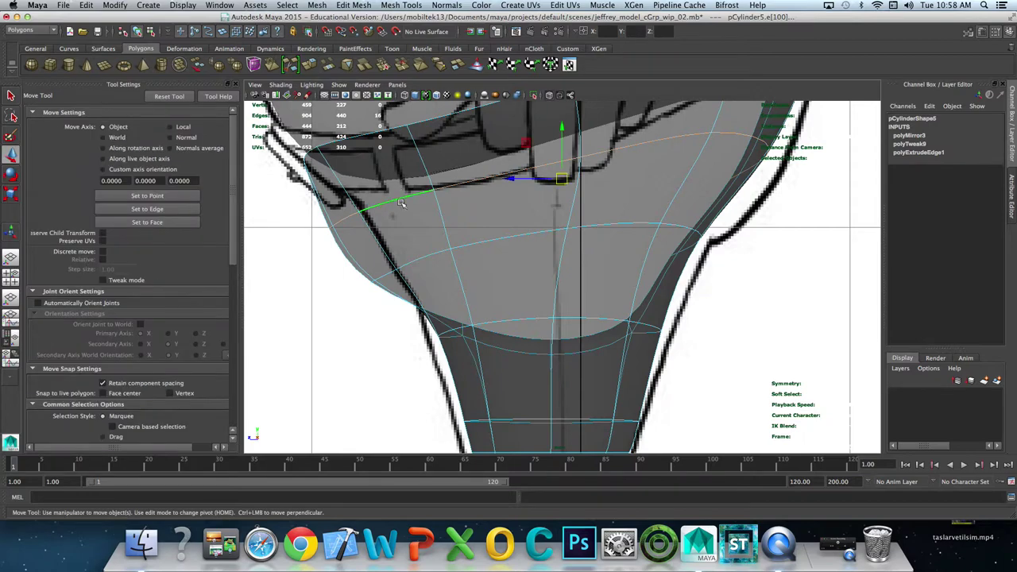
{"action": "left_click_drag", "start_coordinate": [532, 191], "coordinate": [540, 178]}
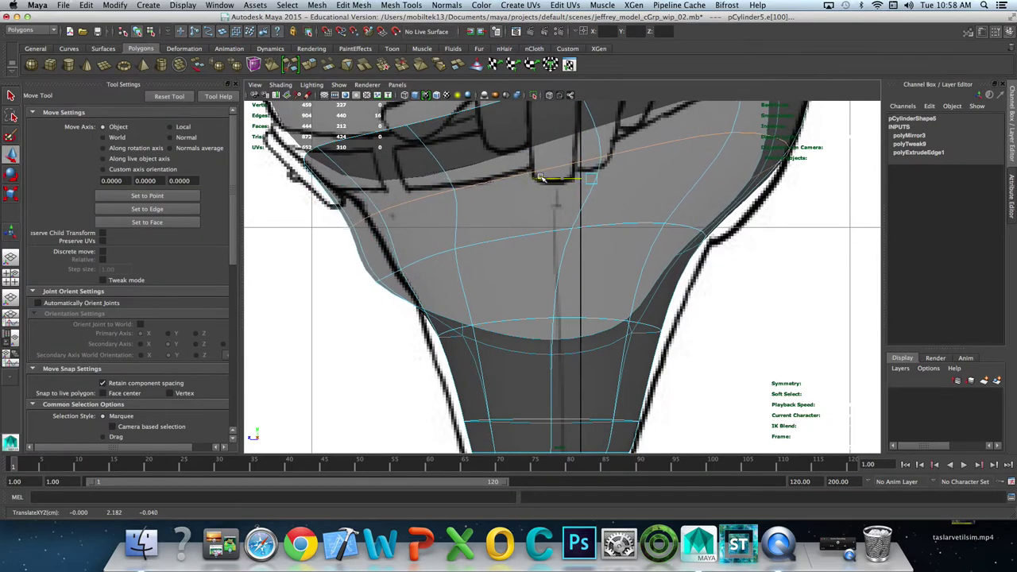
Step: Shift the crotch edge loop and scale it to the drawing's width
{"action": "double_click", "coordinate": [491, 242]}
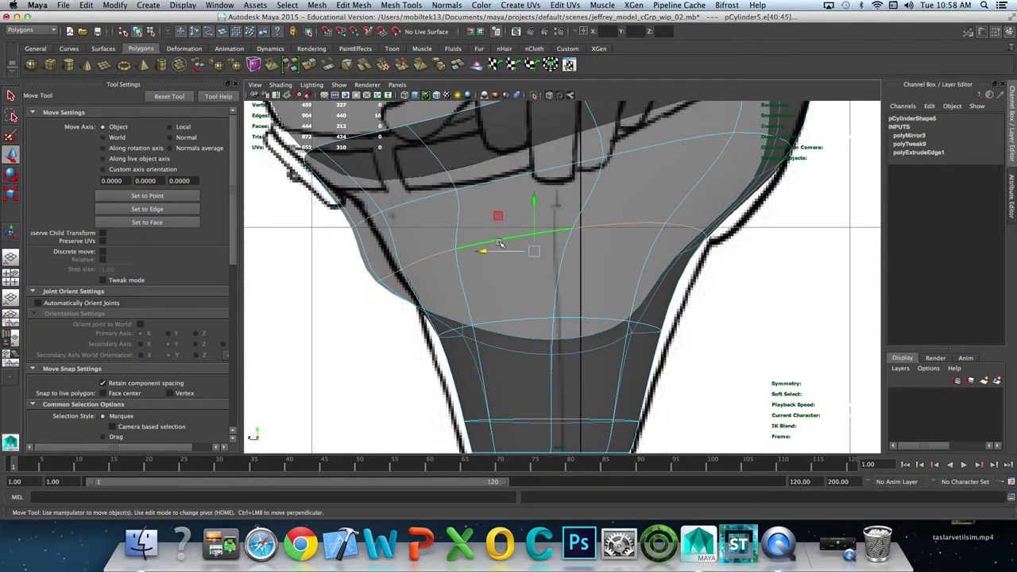
{"action": "left_click_drag", "start_coordinate": [488, 247], "coordinate": [518, 249]}
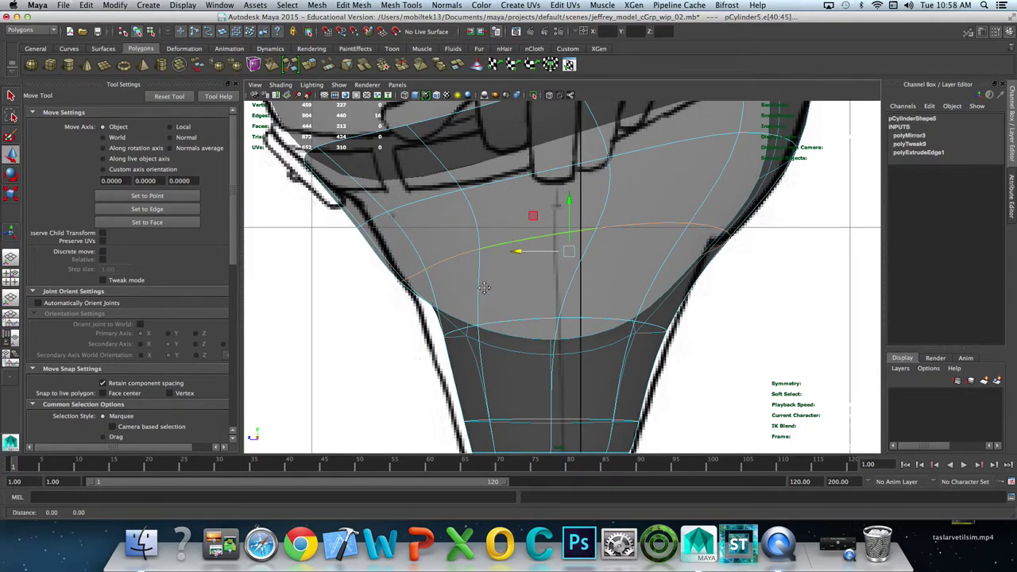
{"action": "middle_click_drag", "start_coordinate": [518, 249], "coordinate": [471, 248], "text": "alt"}
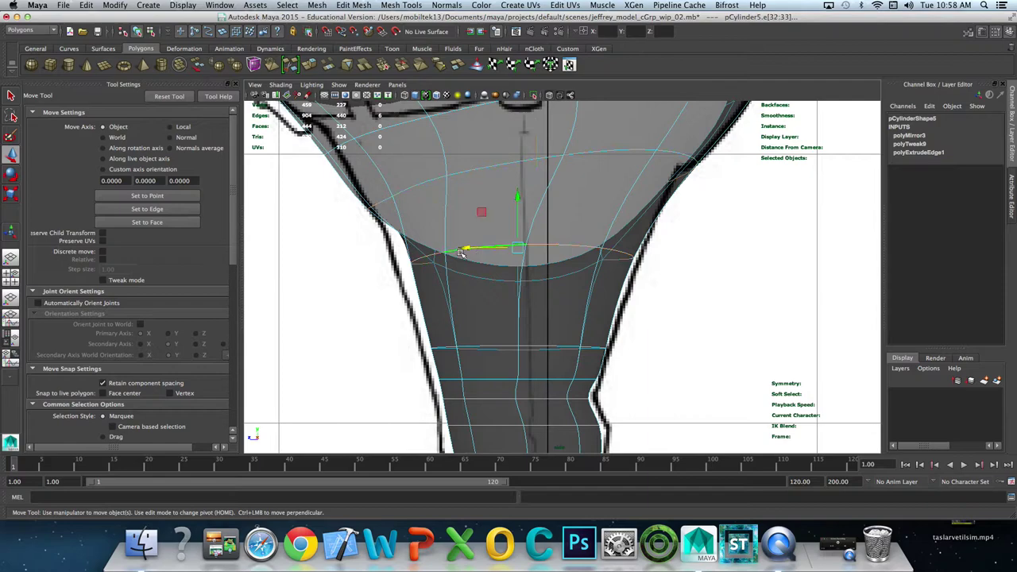
{"action": "key", "text": "r"}
{"action": "left_click_drag", "start_coordinate": [564, 246], "coordinate": [569, 247]}
{"action": "key", "text": "w"}
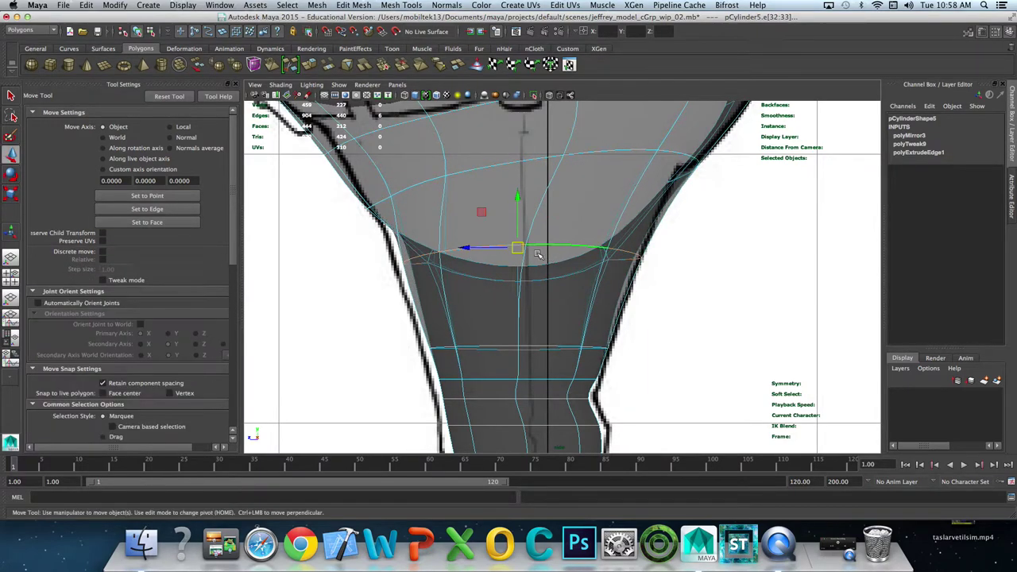
Step: Undo the stray edge edits and return to the multi-pane layout in object selection mode
{"action": "key", "text": "z"}
{"action": "key", "text": "z"}
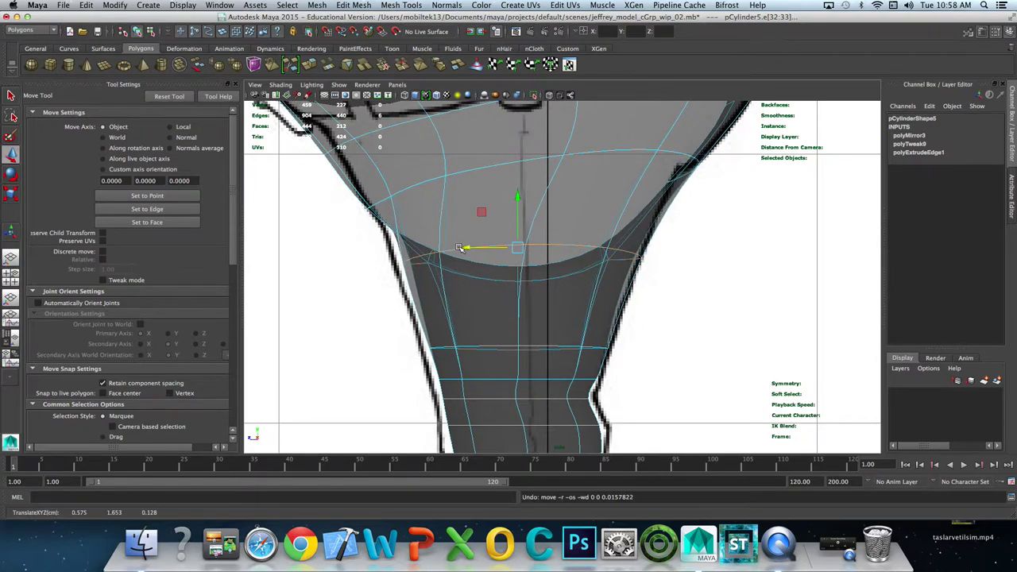
{"action": "key", "text": "z"}
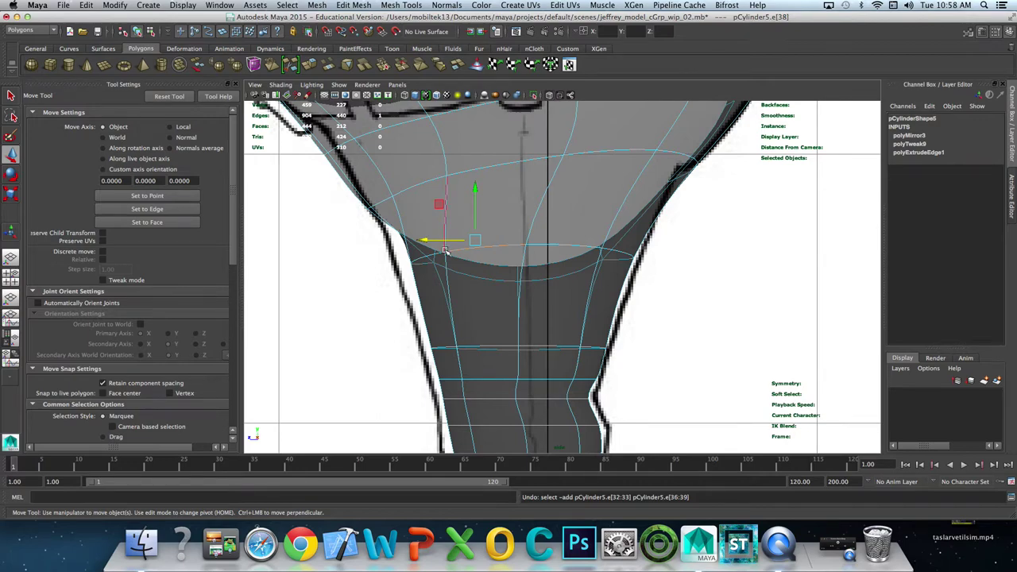
{"action": "key", "text": "z"}
{"action": "key", "text": "space"}
{"action": "key", "text": "space"}
{"action": "left_click_drag", "start_coordinate": [517, 236], "coordinate": [546, 284], "text": "alt"}
{"action": "key", "text": "q"}
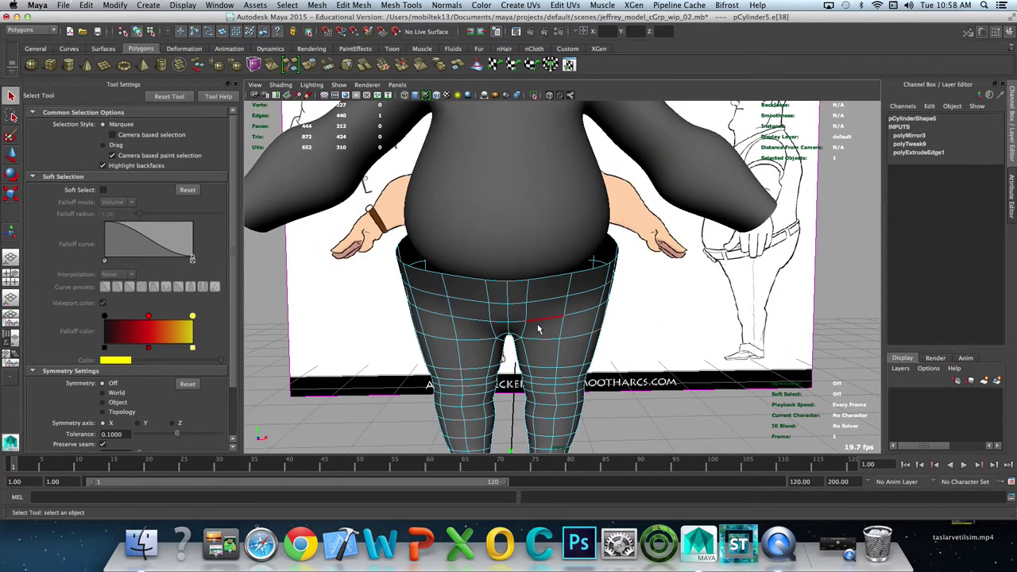
{"action": "left_click", "coordinate": [563, 248]}
{"action": "left_click", "coordinate": [546, 222]}
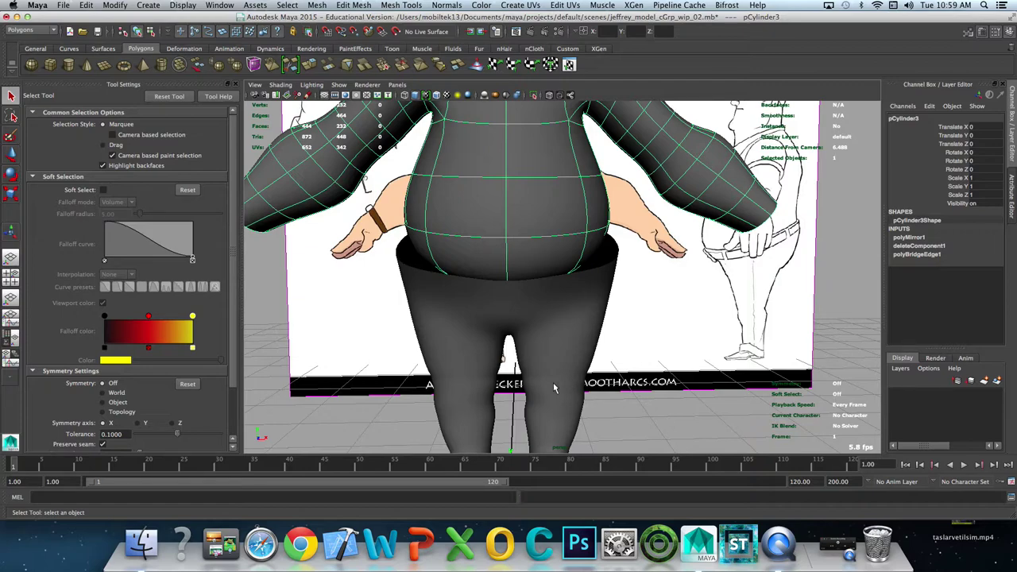
{"action": "left_click", "coordinate": [562, 358]}
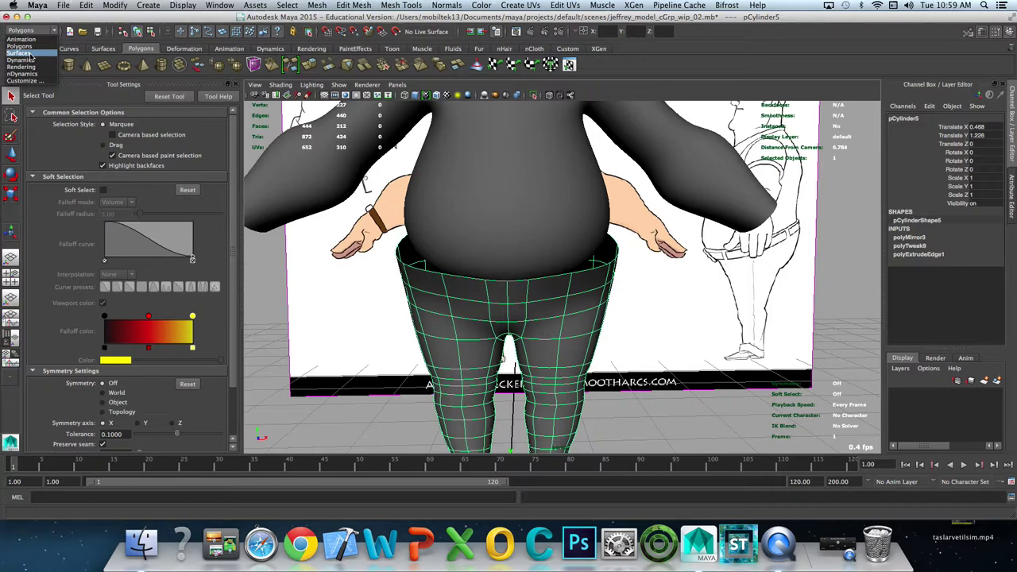
{"action": "left_click", "coordinate": [55, 45]}
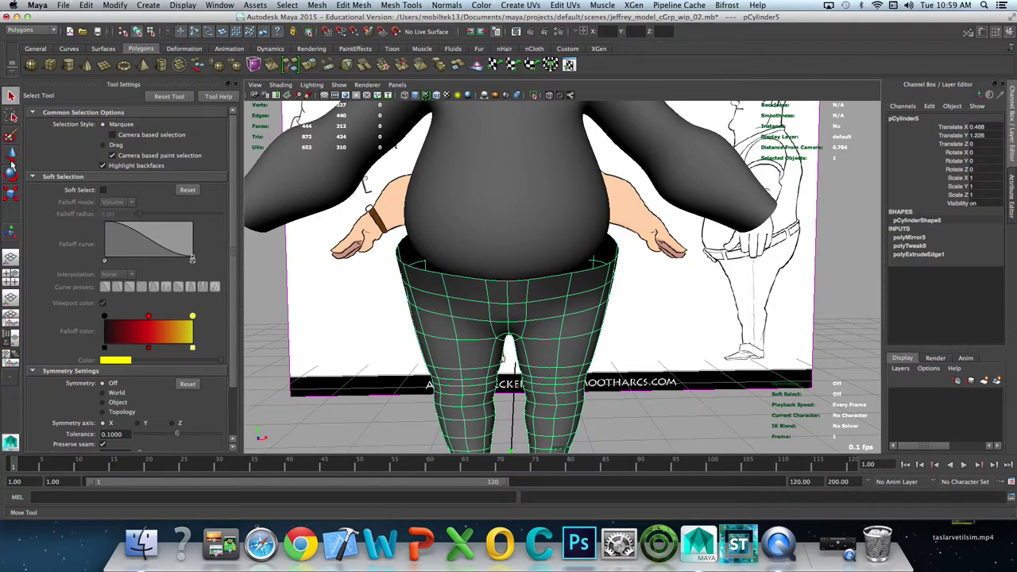
{"action": "left_click", "coordinate": [13, 162]}
Step: Set Symmetry to World in the Select Tool's Symmetry Settings
{"action": "left_click", "coordinate": [12, 96]}
{"action": "scroll", "coordinate": [139, 224], "scroll_direction": "down", "scroll_amount": 1}
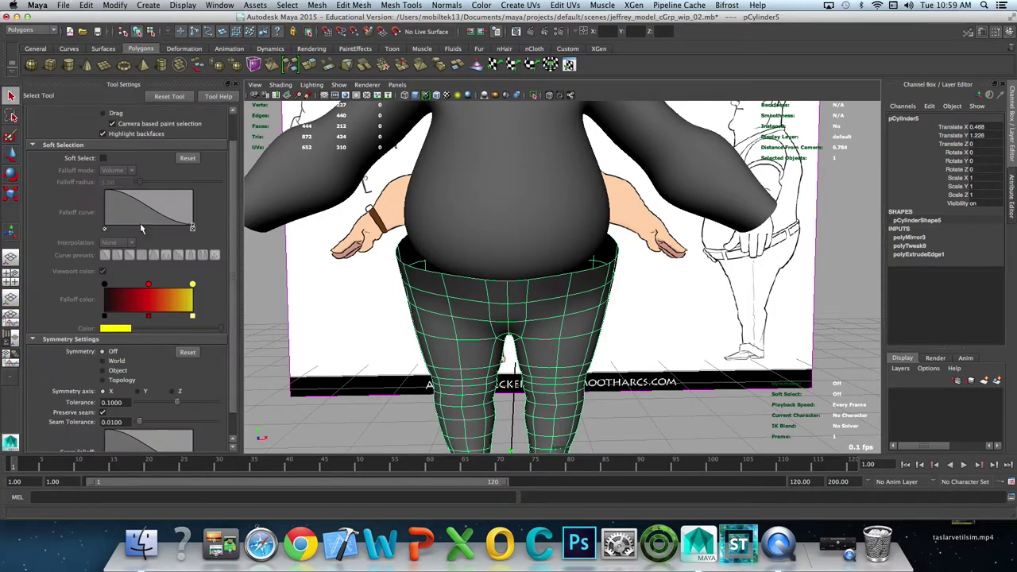
{"action": "scroll", "coordinate": [141, 232], "scroll_direction": "down", "scroll_amount": 1}
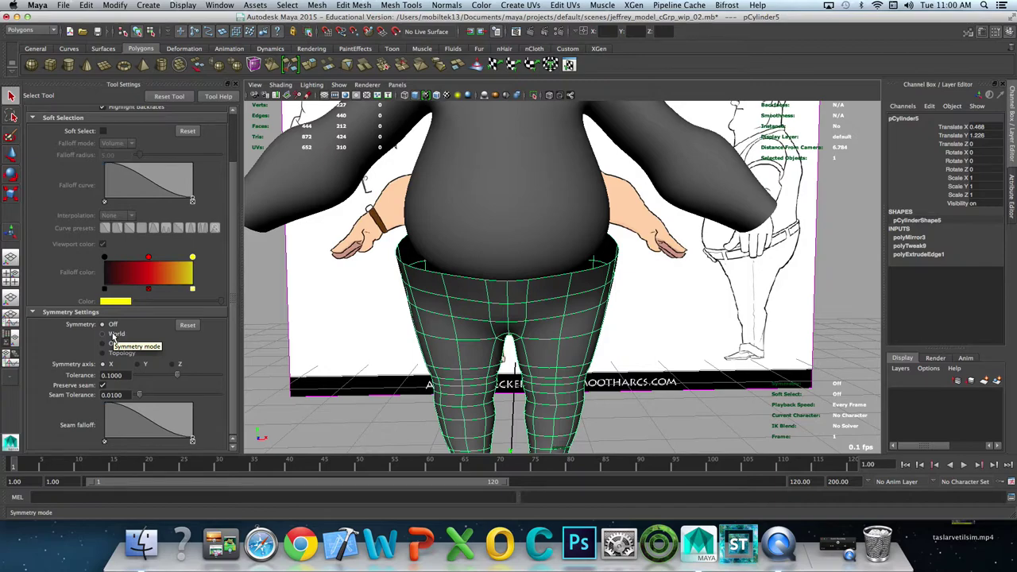
{"action": "left_click", "coordinate": [113, 336]}
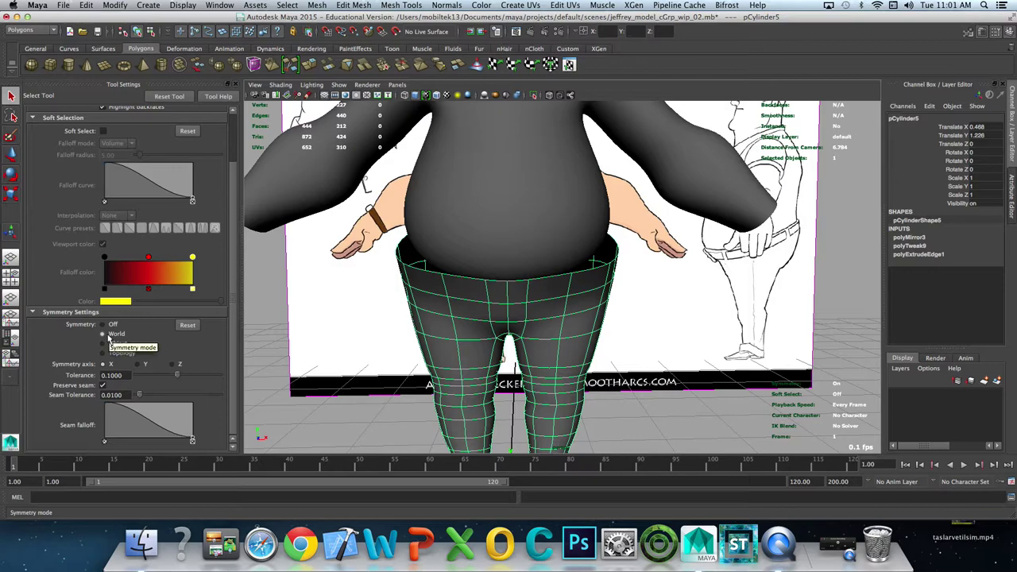
{"action": "left_click_drag", "start_coordinate": [518, 302], "coordinate": [559, 283], "text": "alt"}
{"action": "right_click_drag", "start_coordinate": [527, 291], "coordinate": [533, 305]}
{"action": "left_click", "coordinate": [538, 284]}
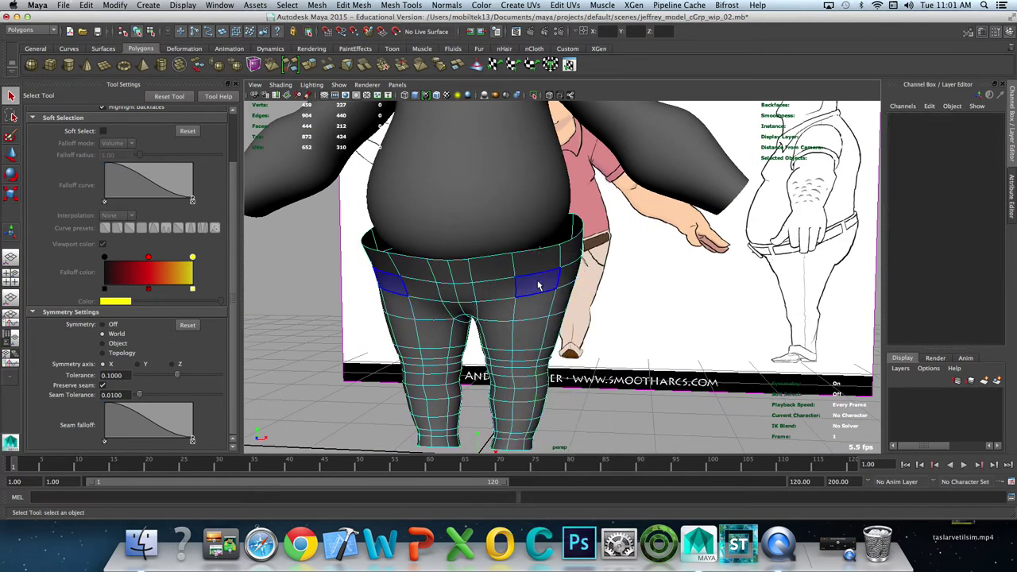
{"action": "left_click_drag", "start_coordinate": [538, 284], "coordinate": [545, 297]}
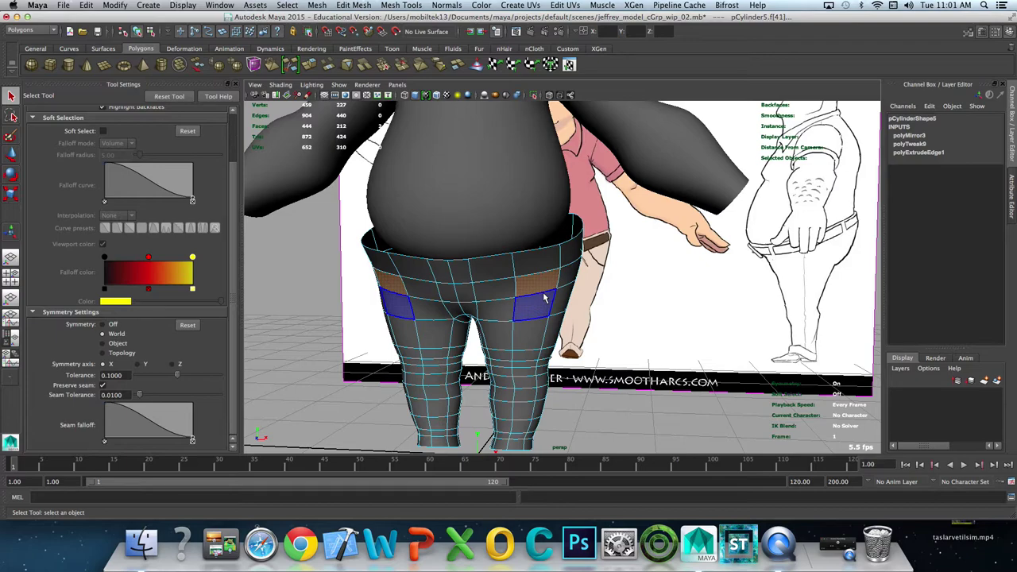
{"action": "double_click", "coordinate": [544, 297]}
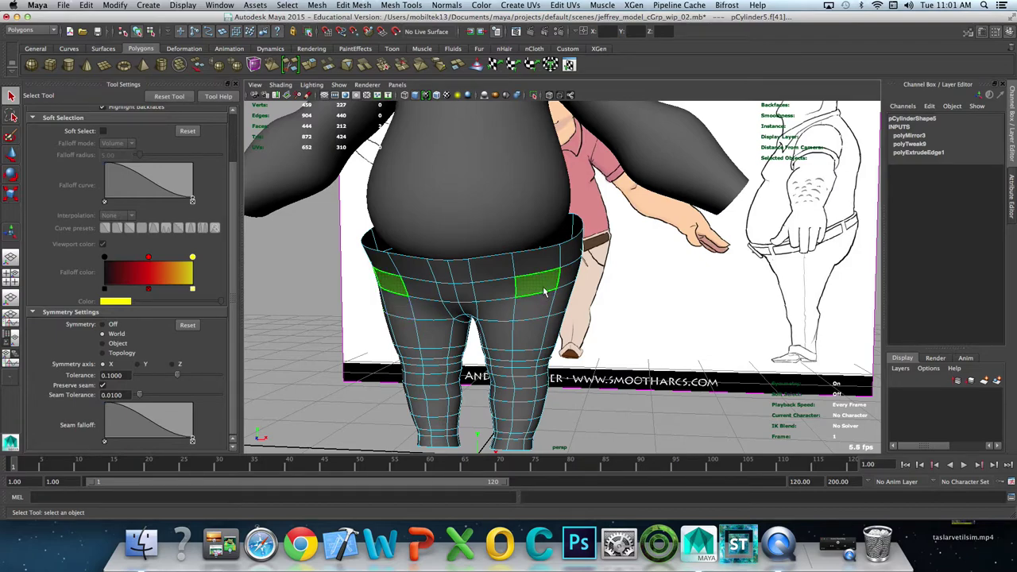
{"action": "key", "text": "w"}
{"action": "key", "text": "ctrl+z"}
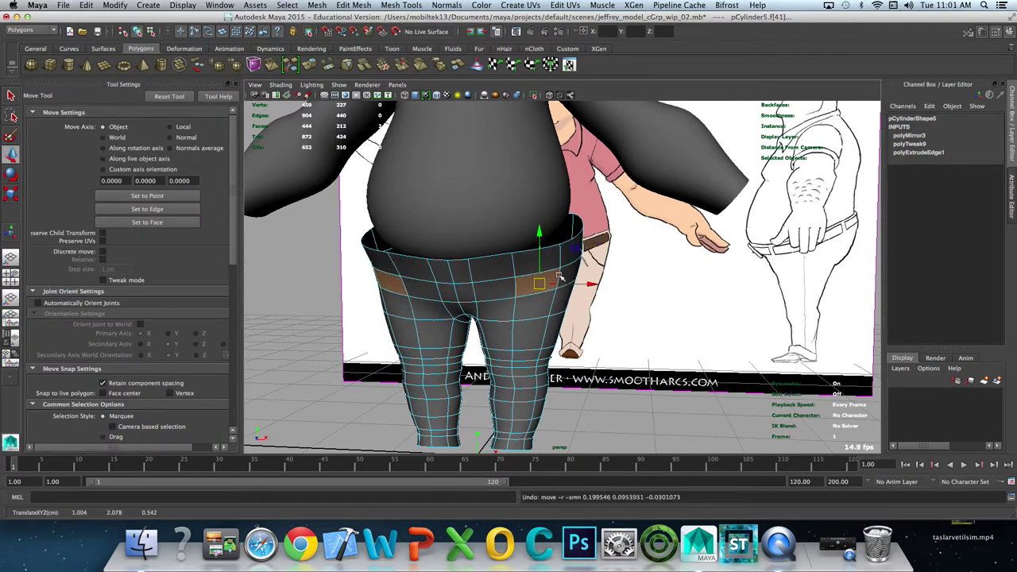
{"action": "left_click", "coordinate": [390, 6]}
{"action": "mouse_move", "coordinate": [354, 6]}
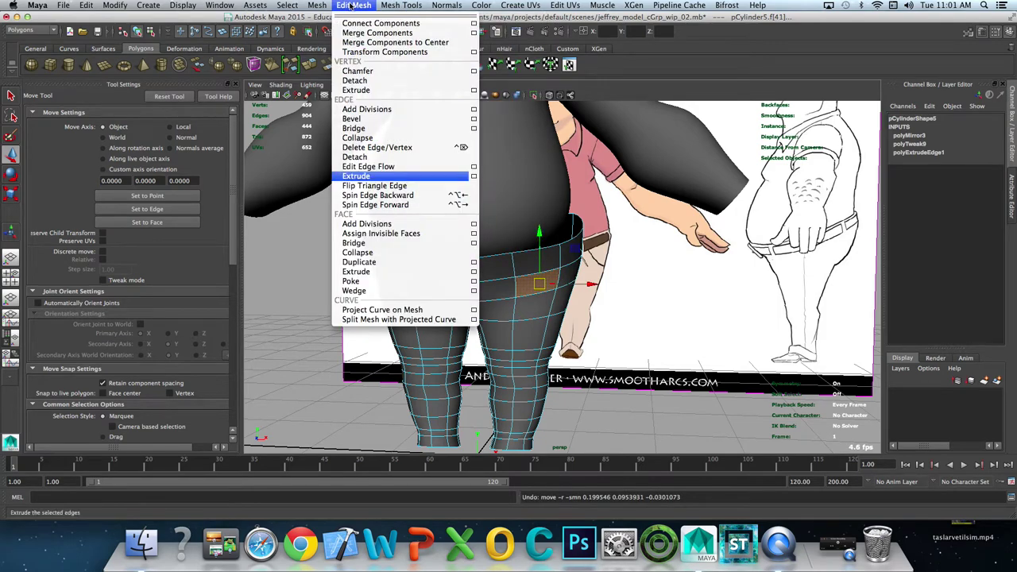
{"action": "left_click", "coordinate": [366, 272]}
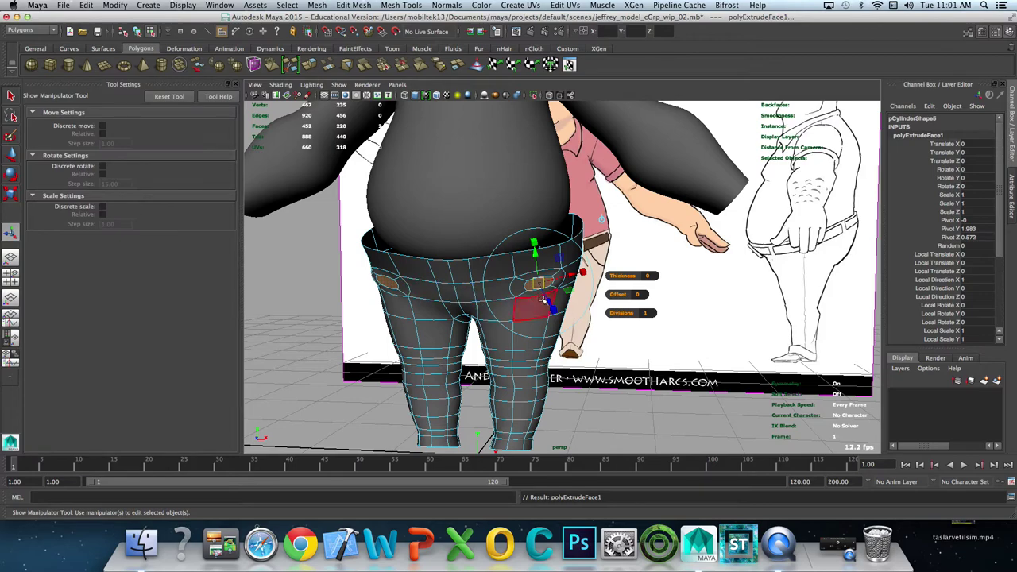
{"action": "left_click_drag", "start_coordinate": [549, 301], "coordinate": [560, 305]}
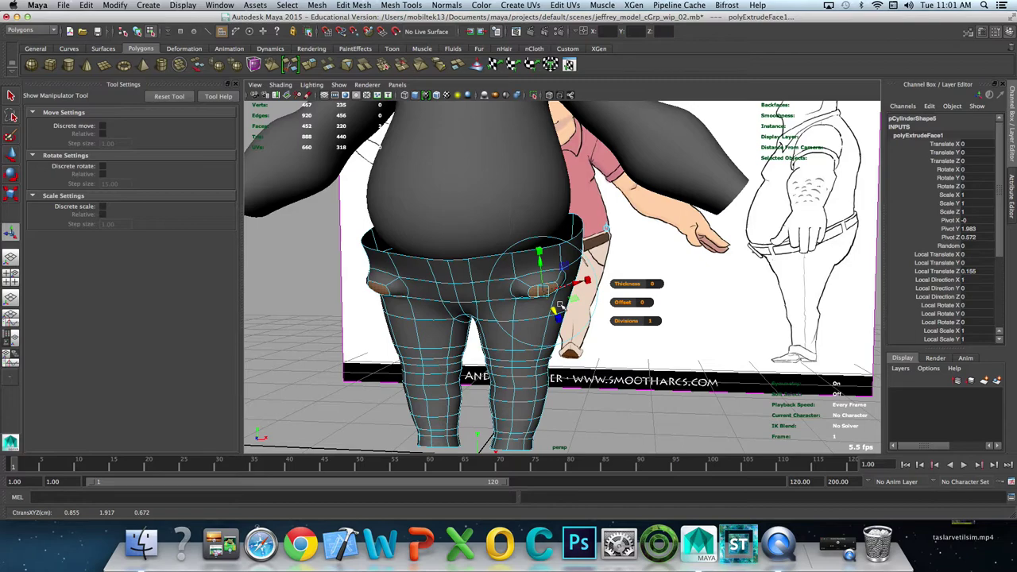
{"action": "key", "text": "ctrl+z"}
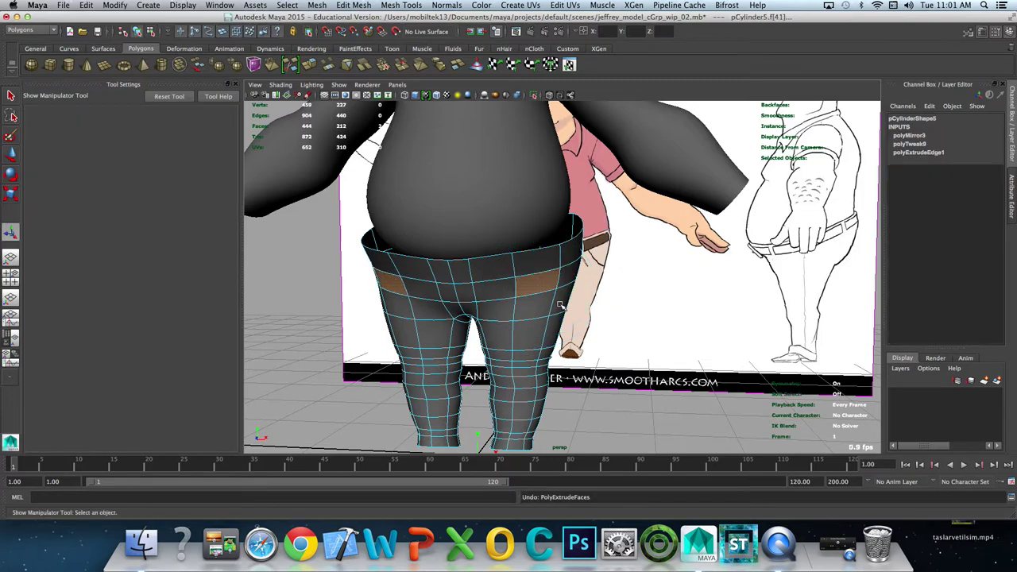
{"action": "left_click_drag", "start_coordinate": [559, 305], "coordinate": [521, 300], "text": "alt"}
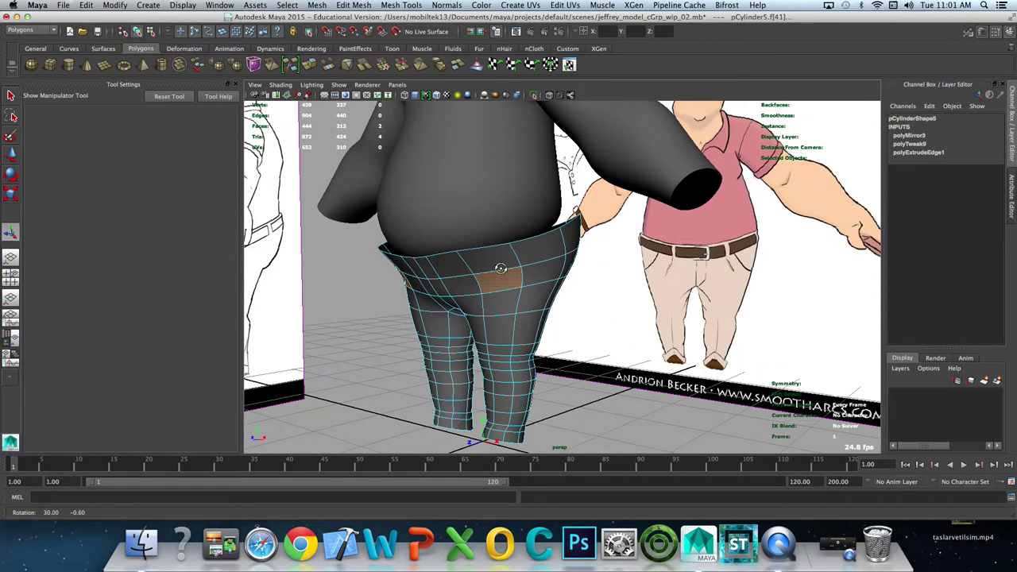
Step: Widen the upper-leg edge loop and shift it left to fit the front reference outline
{"action": "key", "text": "q"}
{"action": "key", "text": "F10"}
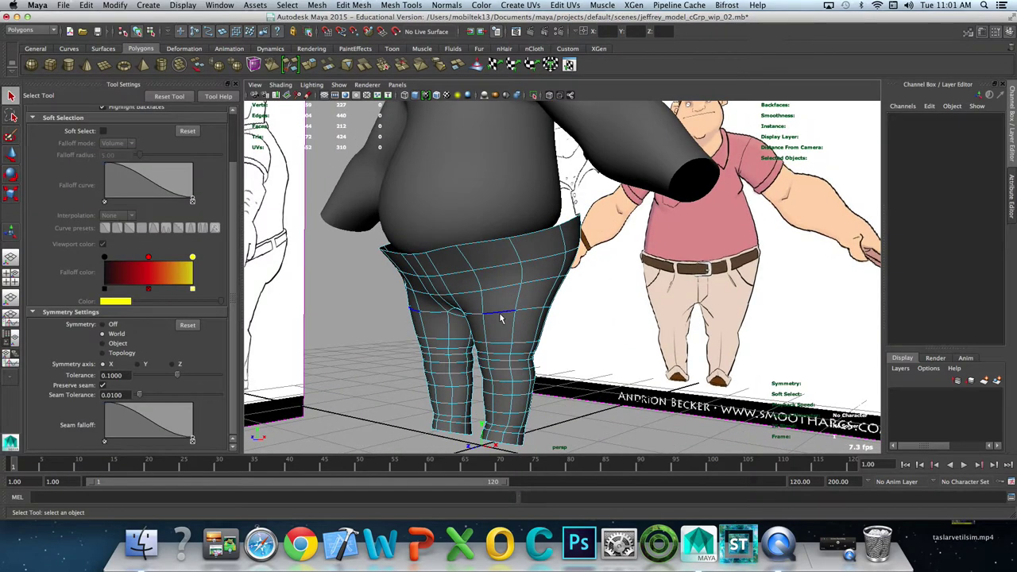
{"action": "double_click", "coordinate": [500, 318]}
{"action": "mouse_move", "coordinate": [500, 318]}
{"action": "left_mouse_down", "text": "alt"}
{"action": "mouse_move", "coordinate": [537, 312]}
{"action": "mouse_move", "coordinate": [588, 333]}
{"action": "left_mouse_up", "text": "alt"}
{"action": "key", "text": "space"}
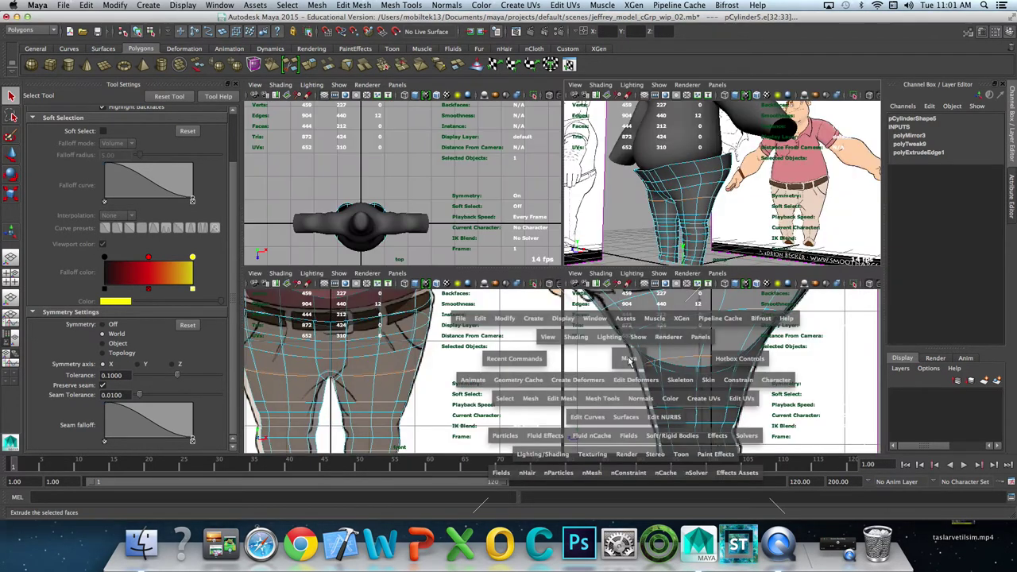
{"action": "key", "text": "r"}
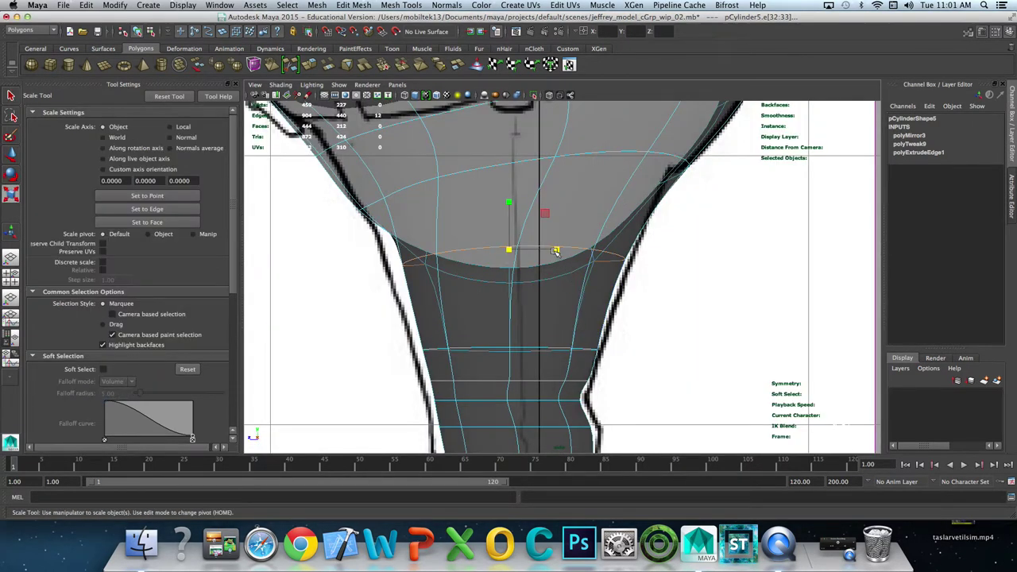
{"action": "left_click_drag", "start_coordinate": [556, 250], "coordinate": [562, 250]}
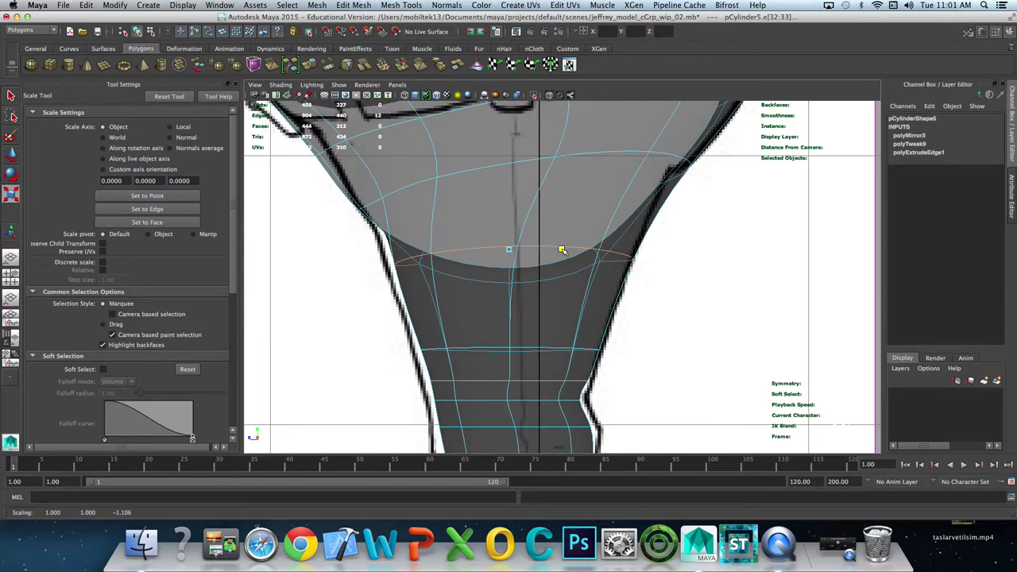
{"action": "key", "text": "w"}
{"action": "left_click_drag", "start_coordinate": [465, 249], "coordinate": [453, 249]}
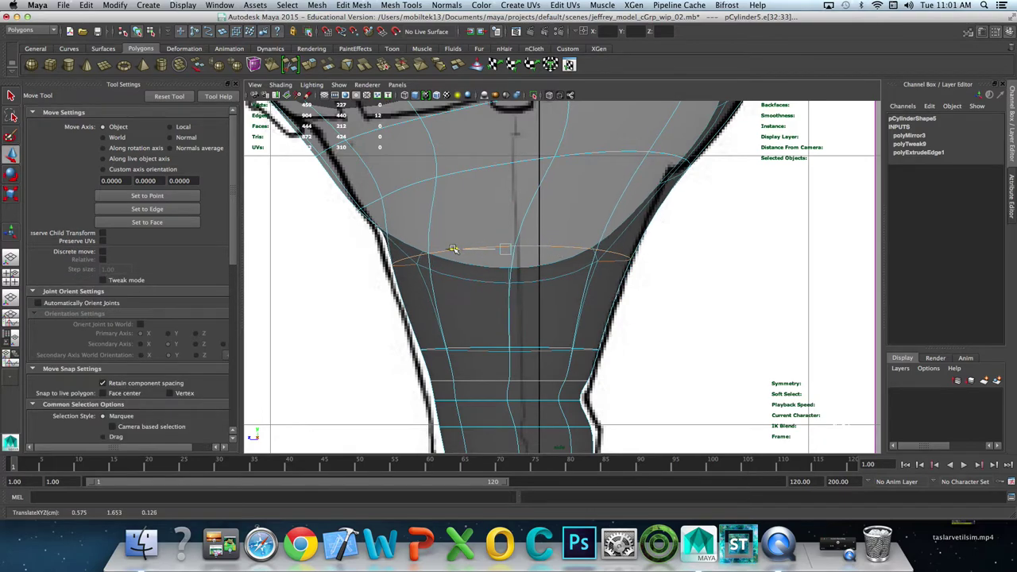
Step: Nudge the knee edge loop and match its width to the reference
{"action": "mouse_move", "coordinate": [669, 397]}
{"action": "middle_mouse_down", "text": "alt"}
{"action": "mouse_move", "coordinate": [670, 306]}
{"action": "mouse_move", "coordinate": [658, 262]}
{"action": "middle_mouse_up", "text": "alt"}
{"action": "left_click", "coordinate": [558, 314]}
{"action": "left_click", "coordinate": [479, 293]}
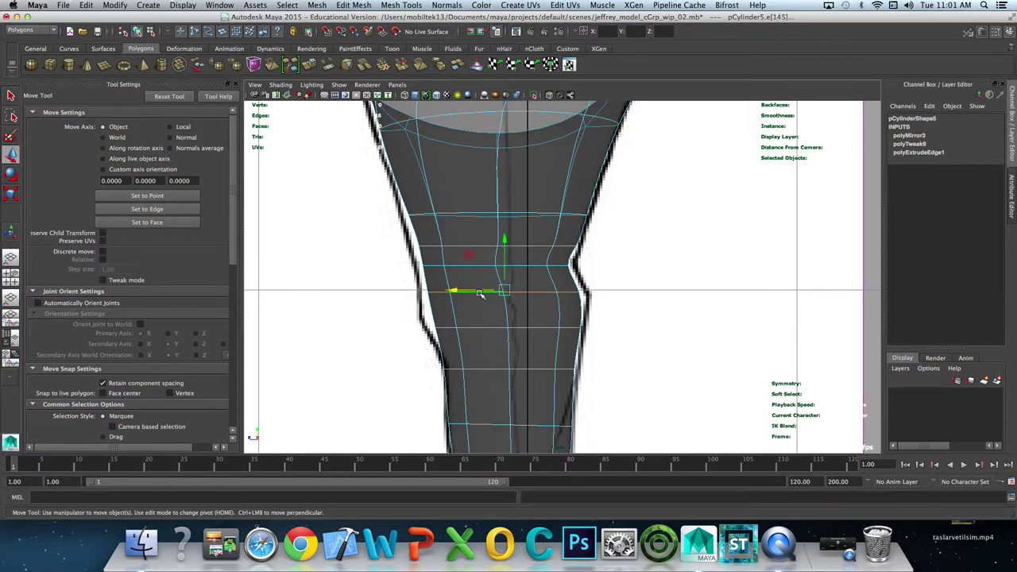
{"action": "key", "text": "r"}
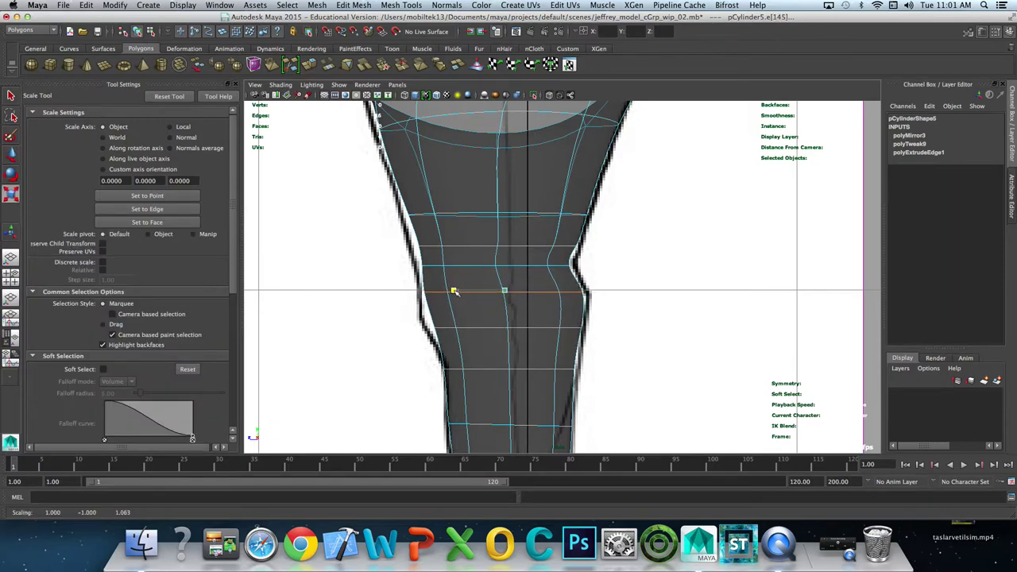
{"action": "double_click", "coordinate": [446, 328]}
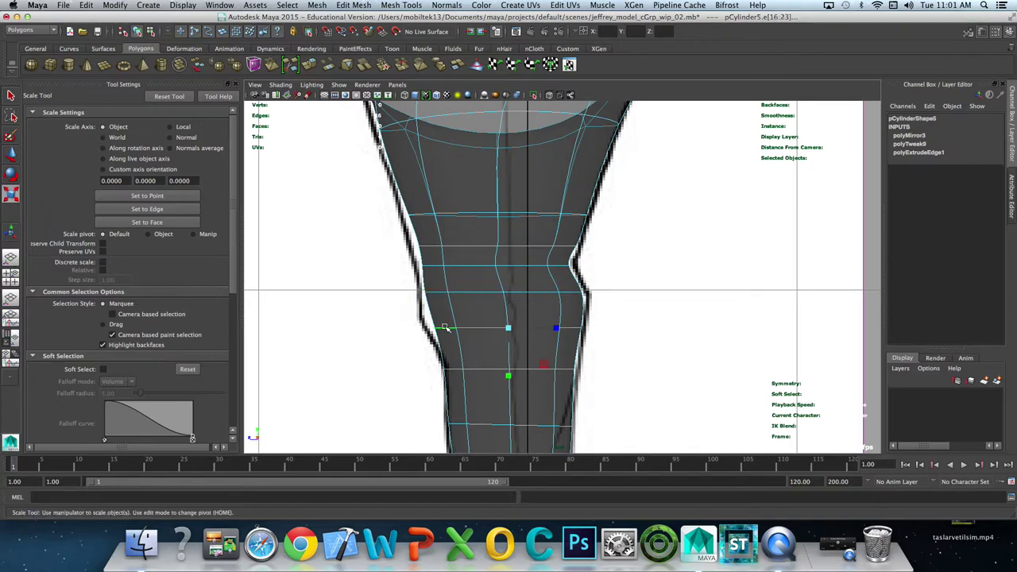
{"action": "key", "text": "w"}
{"action": "middle_click_drag", "start_coordinate": [453, 327], "coordinate": [453, 327]}
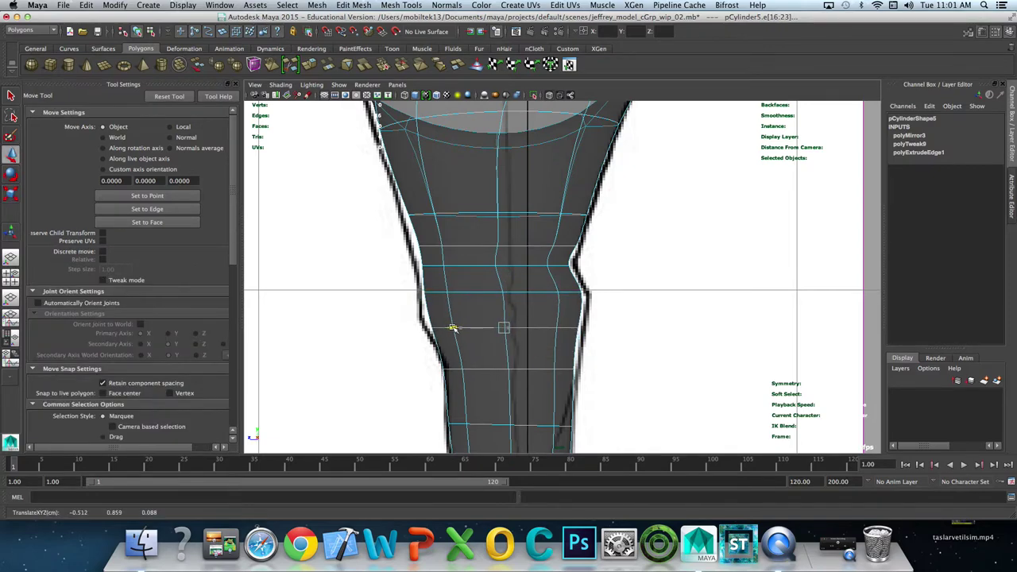
{"action": "key", "text": "r"}
{"action": "left_click_drag", "start_coordinate": [562, 328], "coordinate": [552, 329]}
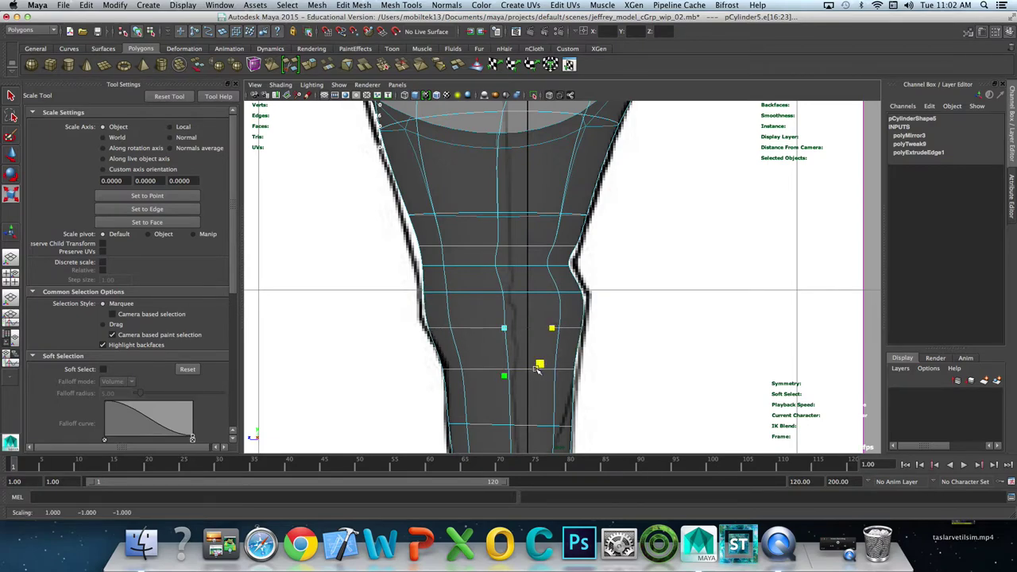
Step: Shift the loop below the knee right, then reselect the whole pants in four-view layout
{"action": "left_click", "coordinate": [452, 364]}
{"action": "key", "text": "w"}
{"action": "left_click_drag", "start_coordinate": [451, 363], "coordinate": [459, 366]}
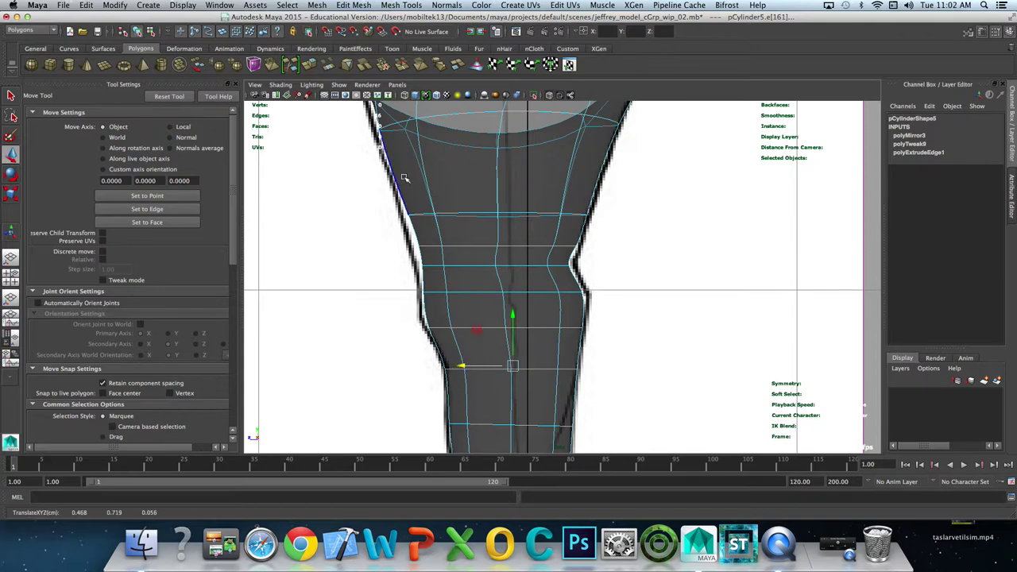
{"action": "left_click", "coordinate": [429, 246]}
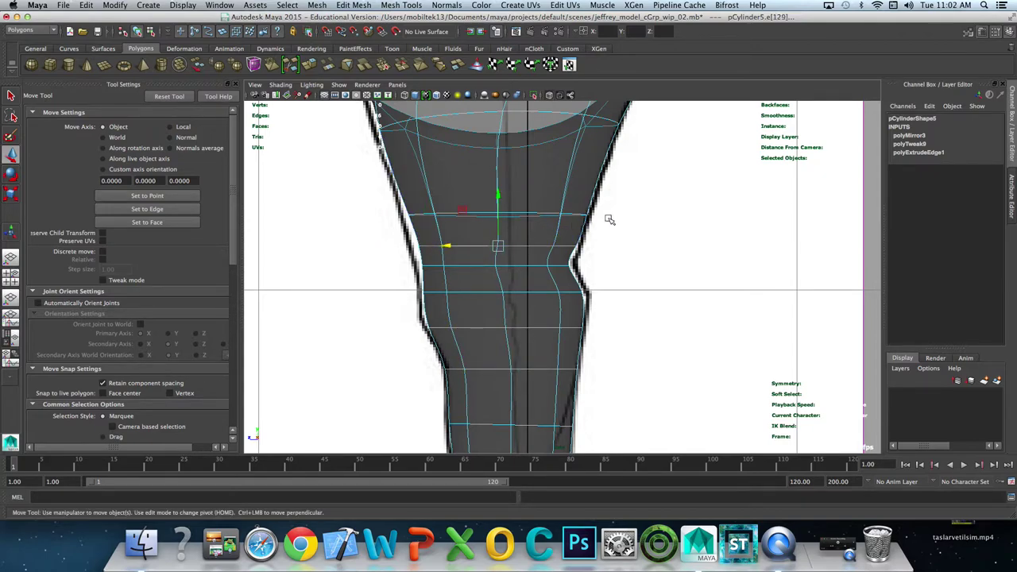
{"action": "middle_click_drag", "start_coordinate": [585, 250], "coordinate": [586, 263], "text": "alt"}
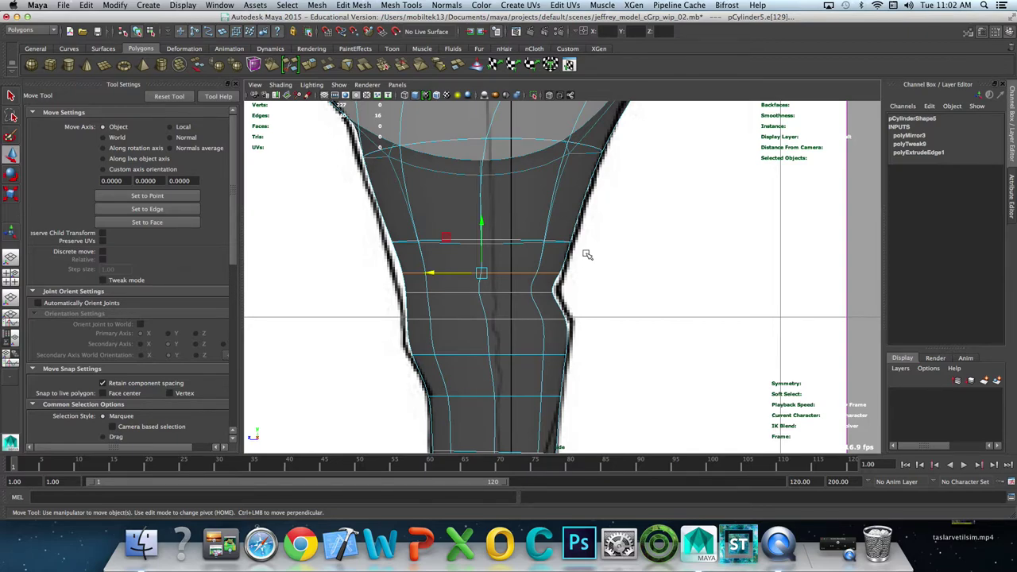
{"action": "key", "text": "F8"}
{"action": "left_click", "coordinate": [536, 161]}
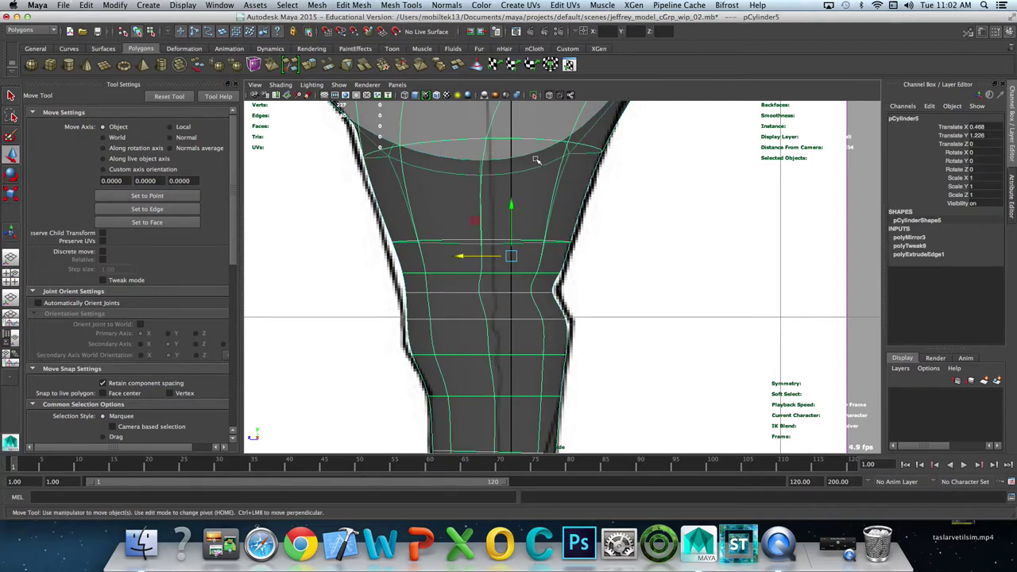
{"action": "key", "text": "space"}
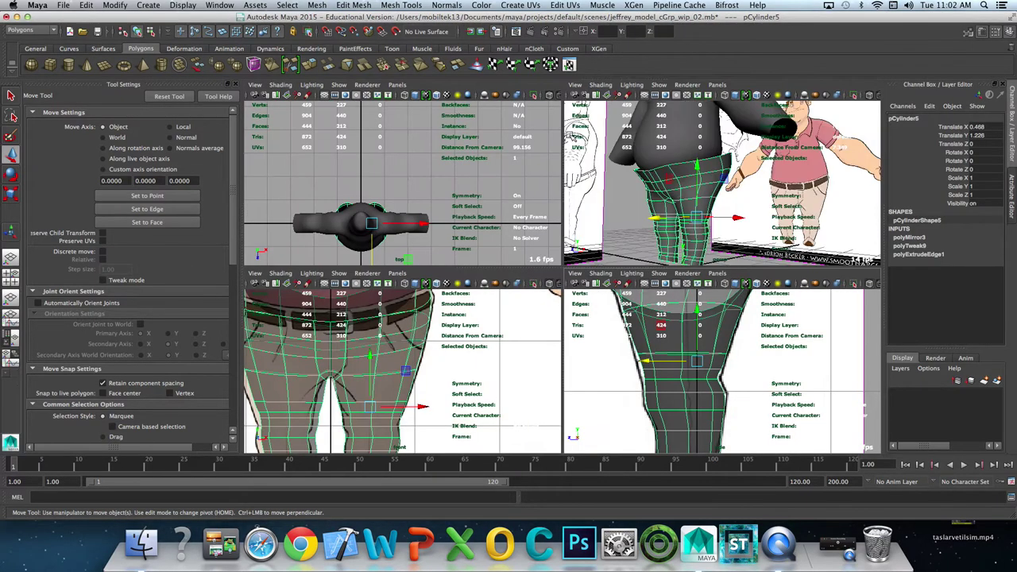
{"action": "key", "text": "space"}
{"action": "left_click", "coordinate": [458, 202]}
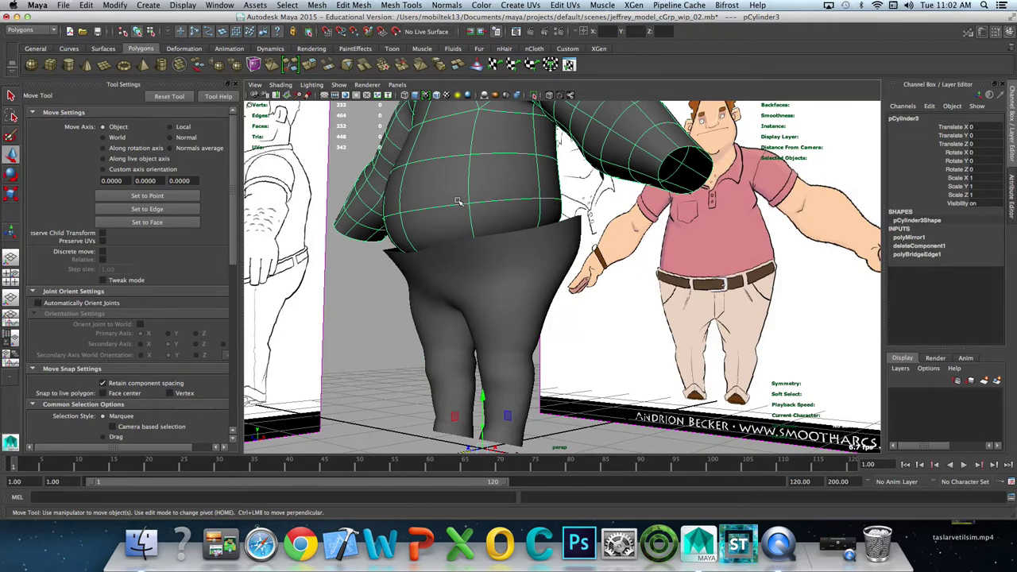
{"action": "left_click_drag", "start_coordinate": [498, 198], "coordinate": [453, 193], "text": "alt"}
{"action": "key", "text": "space"}
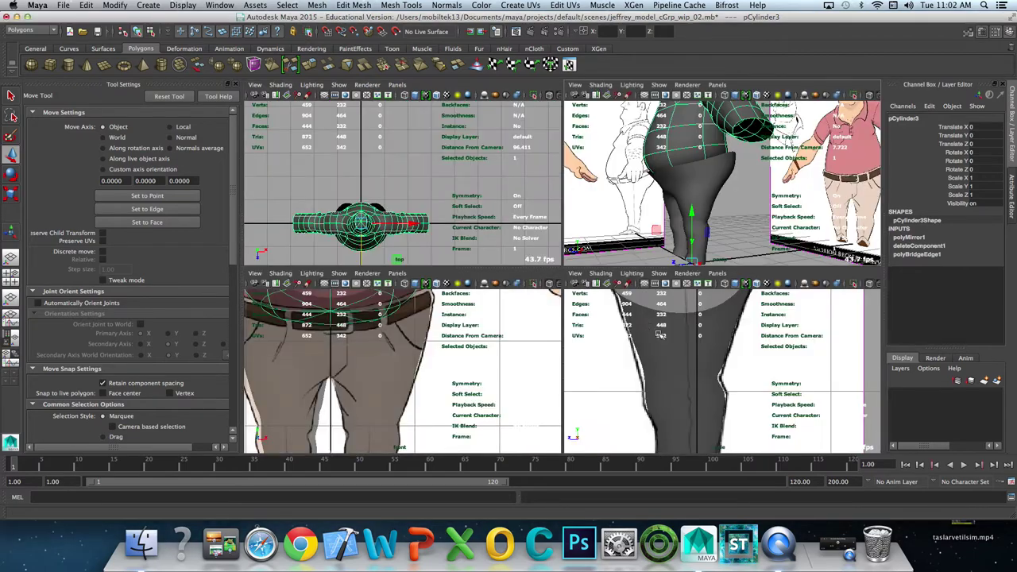
{"action": "key", "text": "space"}
{"action": "scroll", "coordinate": [672, 236], "scroll_direction": "up", "scroll_amount": 5}
{"action": "mouse_move", "coordinate": [672, 236]}
{"action": "left_mouse_down", "text": "alt"}
{"action": "mouse_move", "coordinate": [691, 265]}
{"action": "mouse_move", "coordinate": [699, 208]}
{"action": "left_mouse_up", "text": "alt"}
{"action": "left_click", "coordinate": [699, 208]}
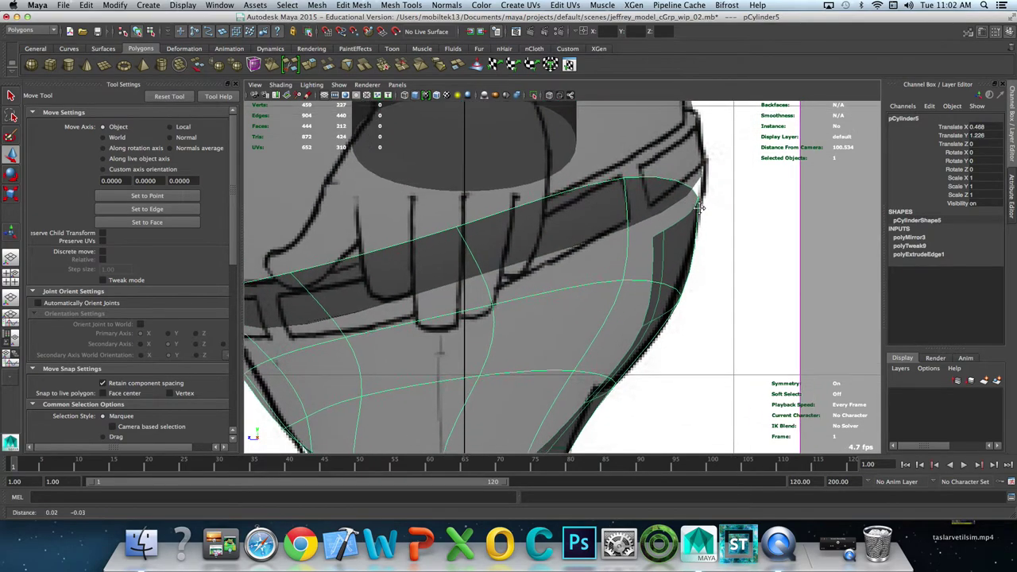
{"action": "key", "text": "space"}
{"action": "key", "text": "space"}
{"action": "mouse_move", "coordinate": [674, 184]}
{"action": "left_mouse_down", "text": "alt"}
{"action": "mouse_move", "coordinate": [611, 217]}
{"action": "mouse_move", "coordinate": [559, 203]}
{"action": "left_mouse_up", "text": "alt"}
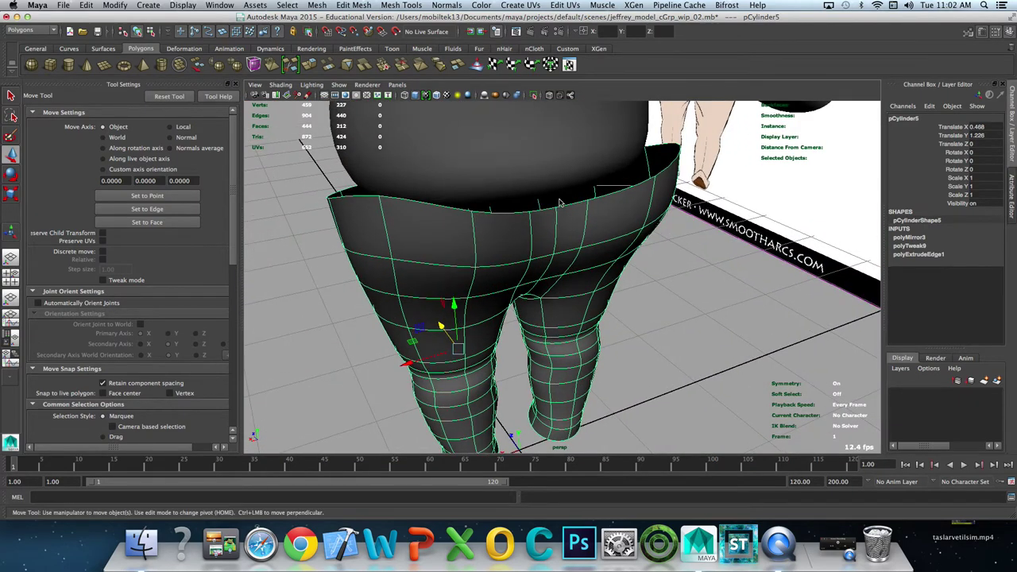
Step: Lift the top waistband rim edges of pCylinder5 upward
{"action": "key", "text": "F10"}
{"action": "key", "text": "q"}
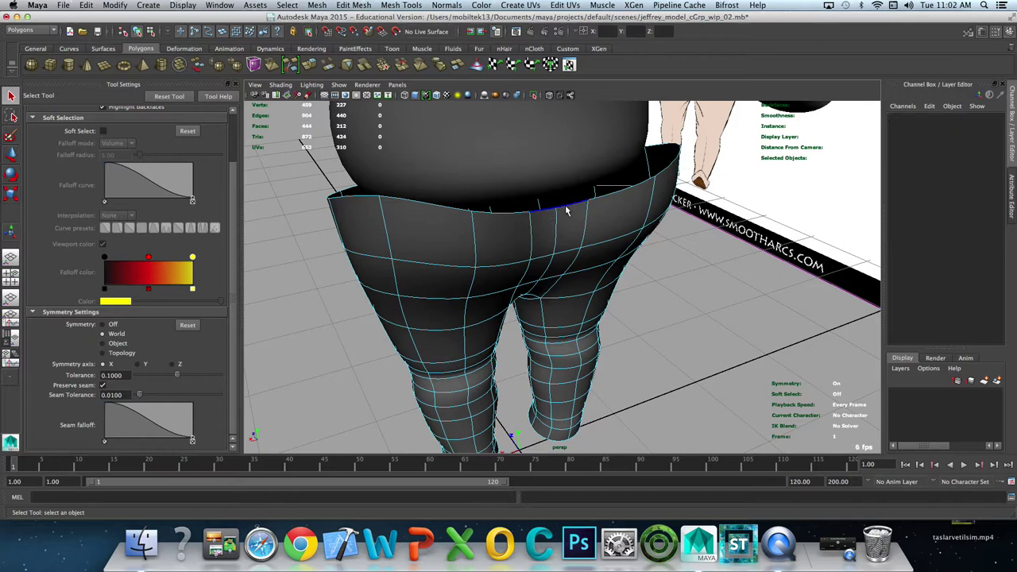
{"action": "key", "text": "w"}
{"action": "left_click", "coordinate": [561, 206]}
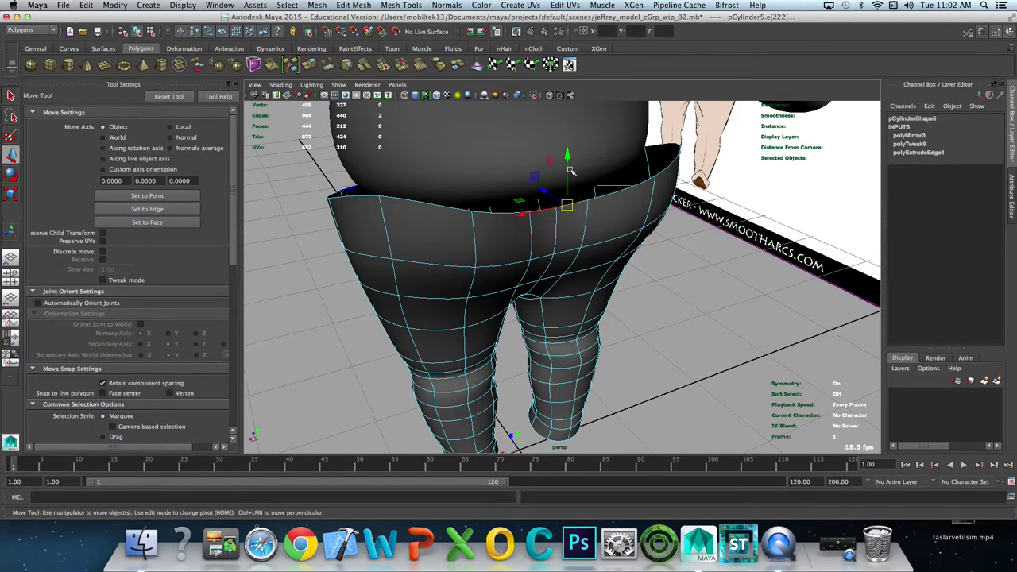
{"action": "left_click_drag", "start_coordinate": [550, 172], "coordinate": [556, 175]}
{"action": "left_click", "coordinate": [469, 209]}
{"action": "left_click", "coordinate": [556, 205], "text": "shift"}
{"action": "mouse_move", "coordinate": [524, 157]}
{"action": "left_mouse_down"}
{"action": "mouse_move", "coordinate": [524, 135]}
{"action": "mouse_move", "coordinate": [523, 199]}
{"action": "left_mouse_up"}
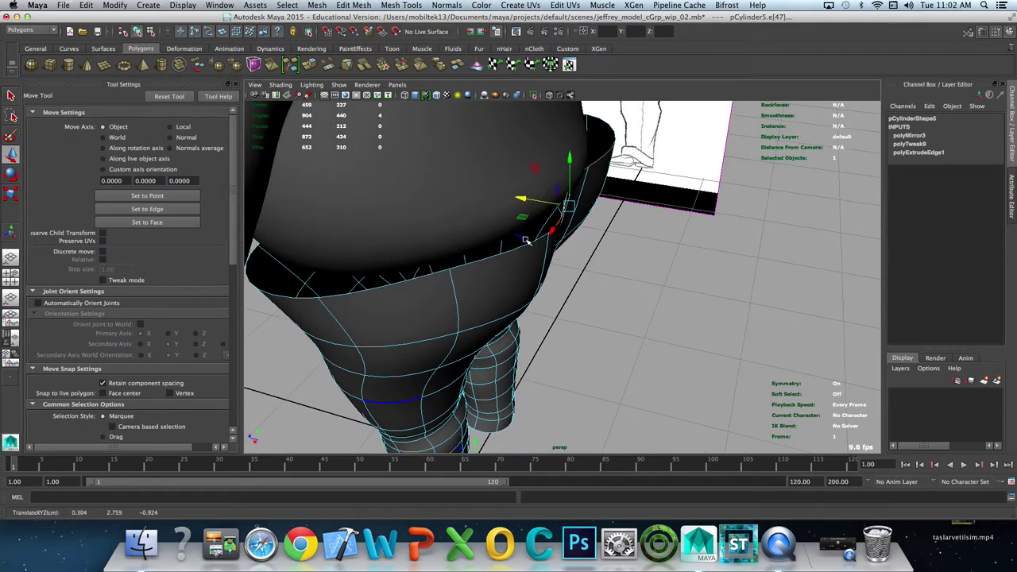
Step: Pull the side and front waistband edges up and around the lower belly
{"action": "left_click", "coordinate": [467, 242]}
{"action": "left_click_drag", "start_coordinate": [467, 242], "coordinate": [426, 234]}
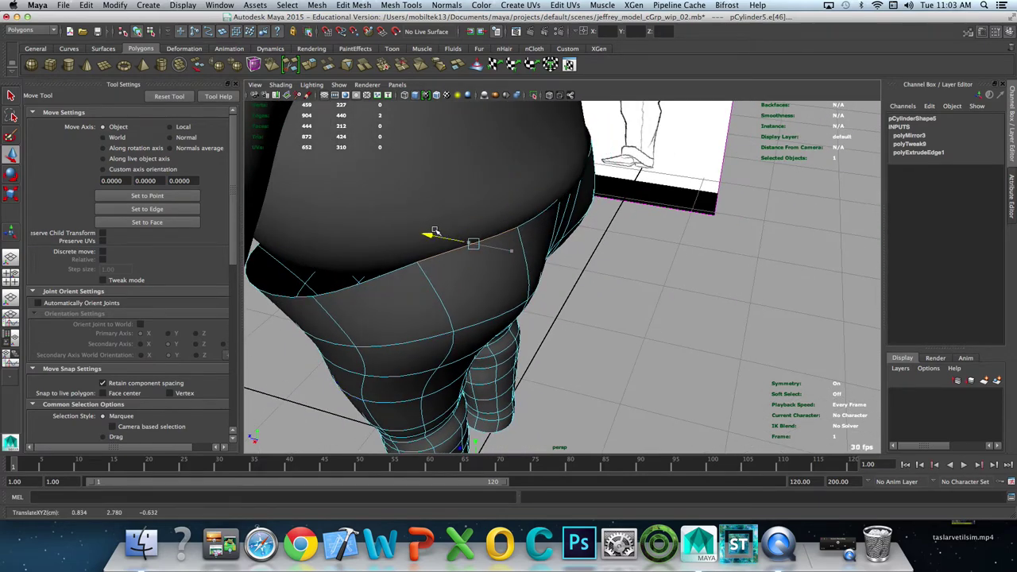
{"action": "left_click", "coordinate": [565, 198]}
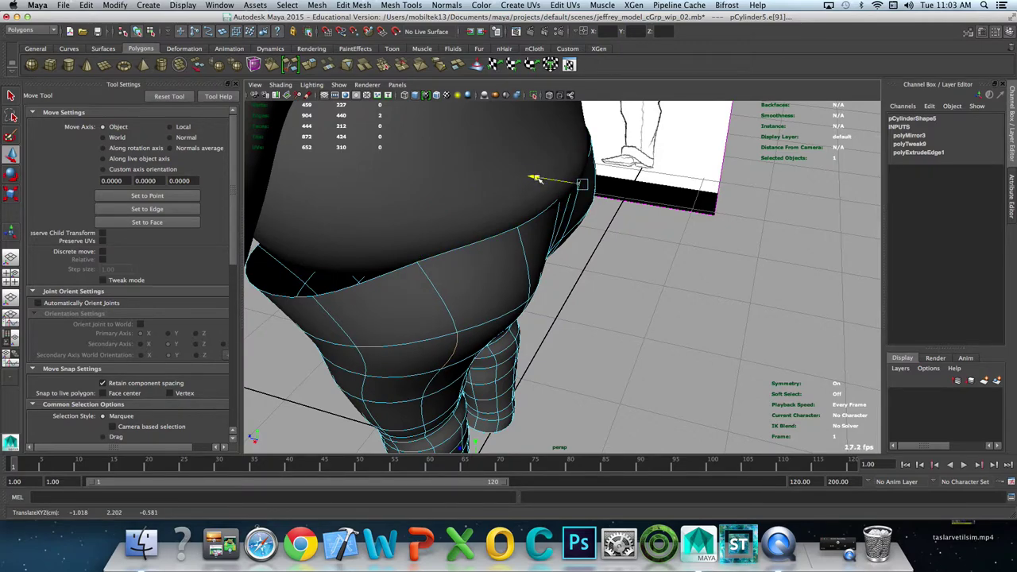
{"action": "left_click_drag", "start_coordinate": [566, 180], "coordinate": [561, 189], "text": "alt"}
{"action": "key", "text": "q"}
{"action": "left_click", "coordinate": [557, 189]}
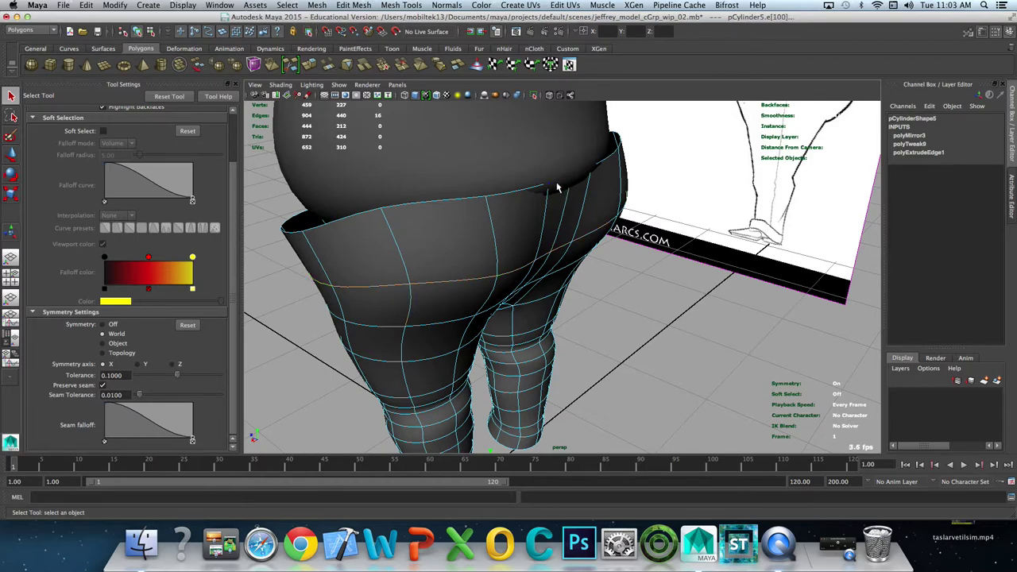
{"action": "left_click", "coordinate": [557, 189]}
{"action": "key", "text": "w"}
{"action": "left_click_drag", "start_coordinate": [529, 170], "coordinate": [551, 193]}
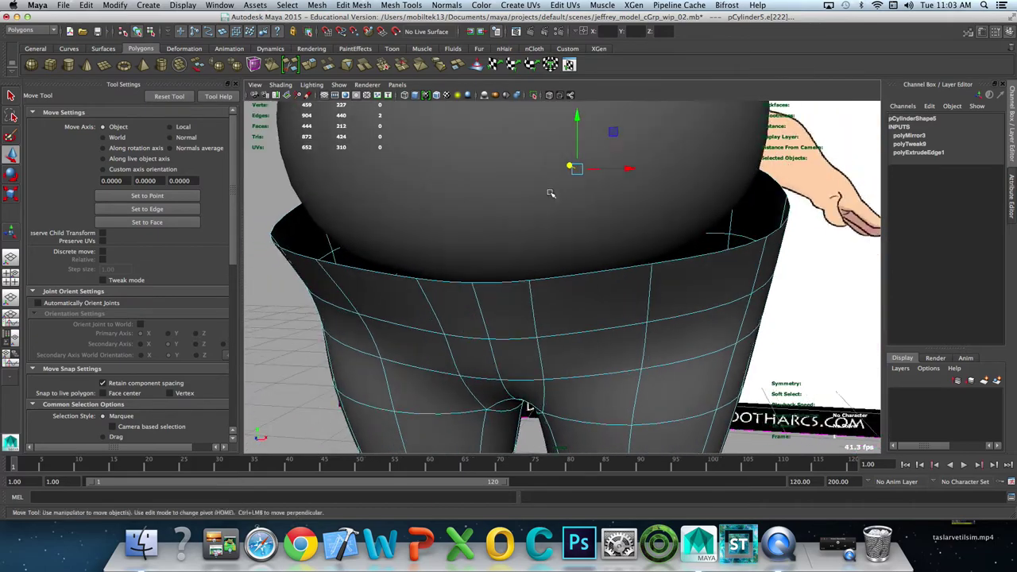
{"action": "left_click", "coordinate": [681, 195]}
{"action": "left_click_drag", "start_coordinate": [681, 197], "coordinate": [501, 183], "text": "alt"}
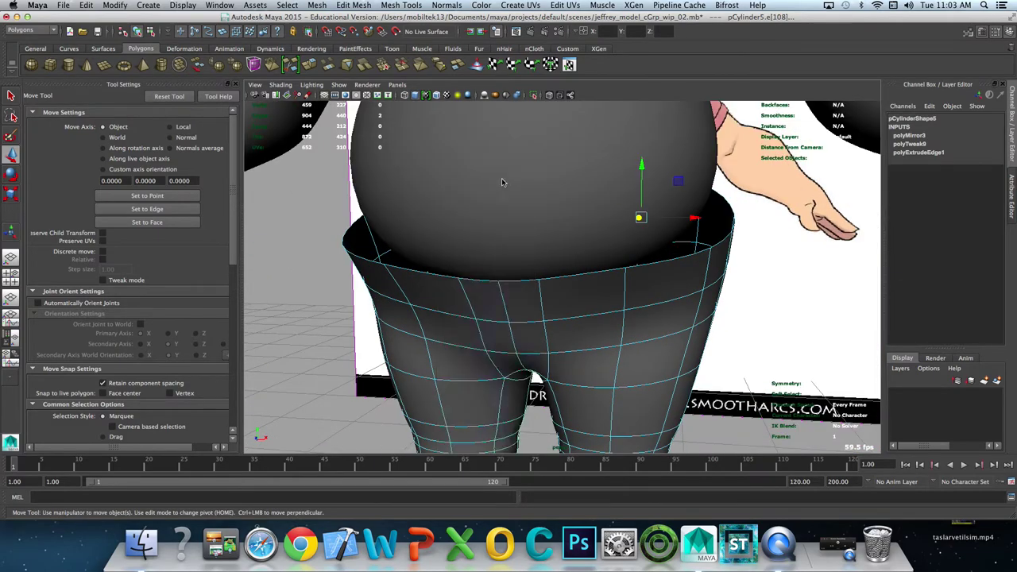
{"action": "left_click", "coordinate": [501, 182]}
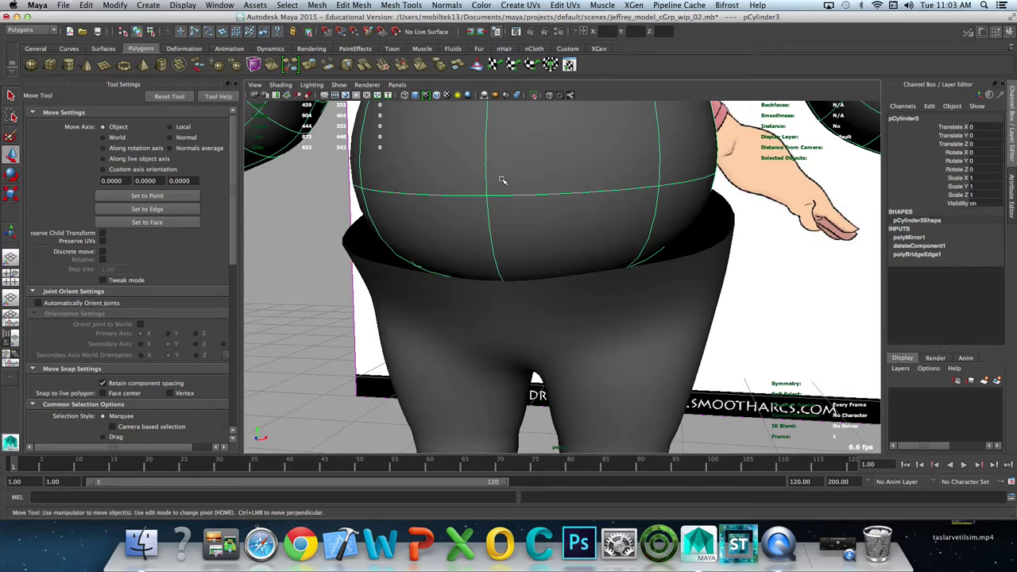
Step: Select the belly mesh, briefly isolating it before showing all objects again
{"action": "left_click", "coordinate": [701, 271]}
{"action": "left_click_drag", "start_coordinate": [710, 288], "coordinate": [630, 242], "text": "alt"}
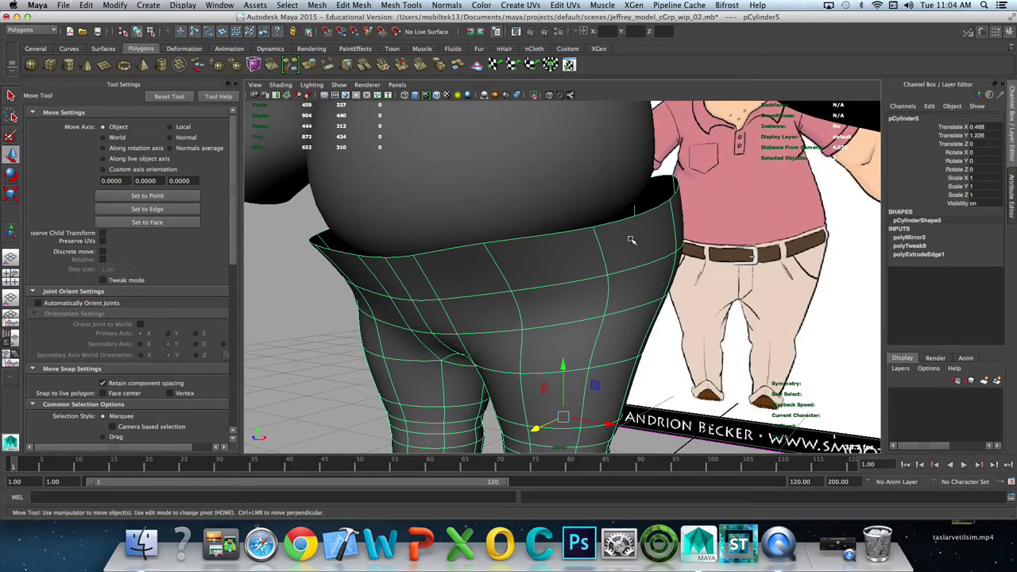
{"action": "left_click_drag", "start_coordinate": [631, 241], "coordinate": [653, 215], "text": "alt"}
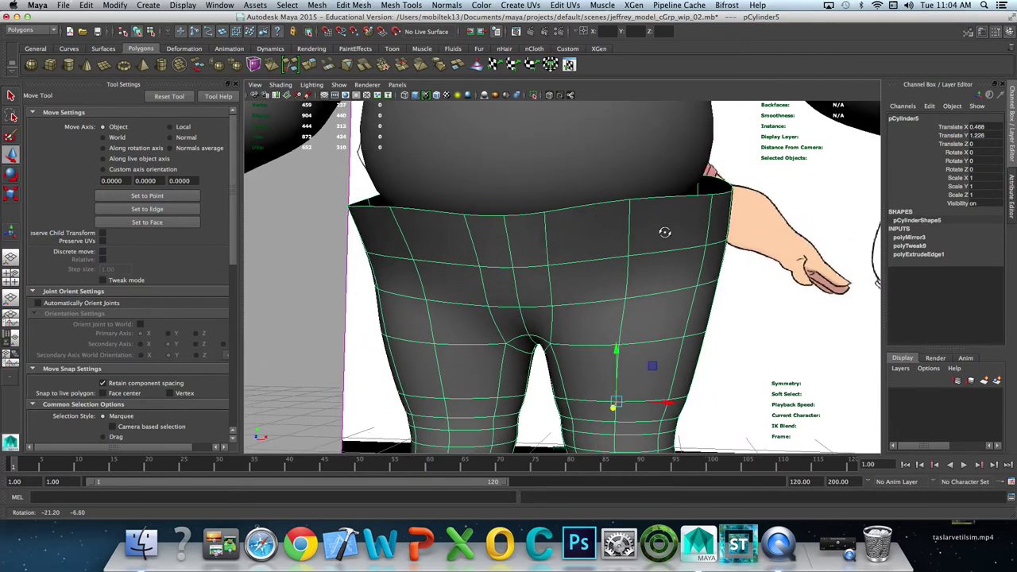
{"action": "left_click", "coordinate": [603, 139]}
{"action": "scroll", "coordinate": [615, 147], "scroll_direction": "up", "scroll_amount": 2}
{"action": "scroll", "coordinate": [635, 155], "scroll_direction": "up", "scroll_amount": 2}
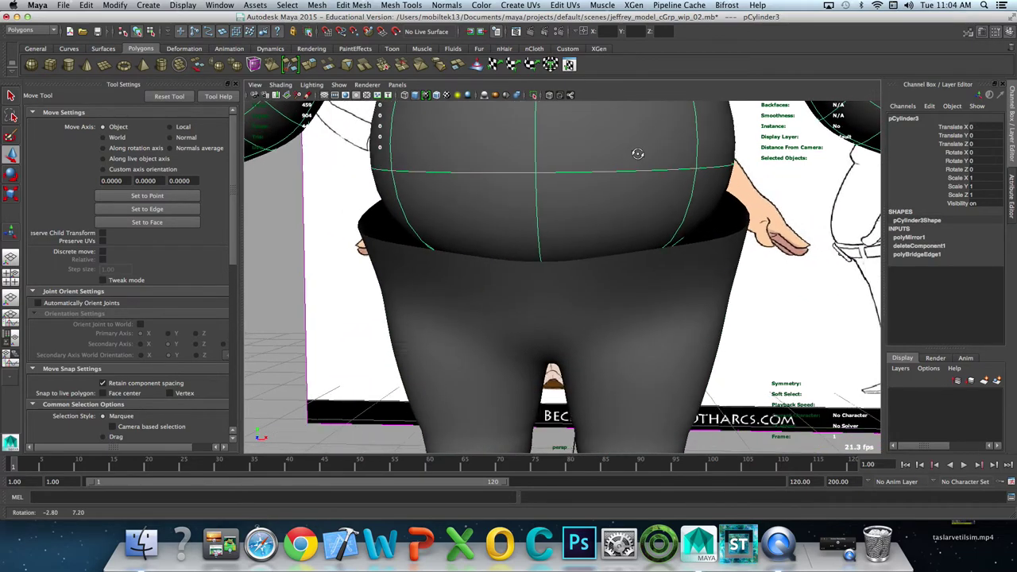
{"action": "scroll", "coordinate": [637, 154], "scroll_direction": "up", "scroll_amount": 1}
{"action": "left_click", "coordinate": [534, 95]}
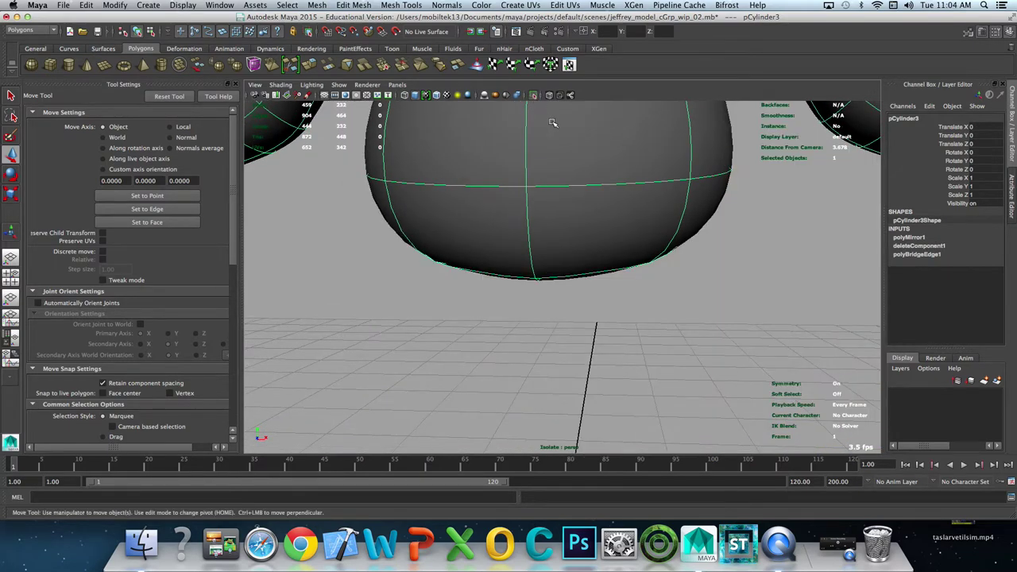
{"action": "left_click", "coordinate": [533, 95]}
Step: Select a face loop around the belly and shrink it to a band of faces
{"action": "mouse_move", "coordinate": [572, 225]}
{"action": "left_mouse_down", "text": "alt"}
{"action": "mouse_move", "coordinate": [540, 222]}
{"action": "mouse_move", "coordinate": [572, 236]}
{"action": "mouse_move", "coordinate": [726, 222]}
{"action": "mouse_move", "coordinate": [693, 217]}
{"action": "left_mouse_up", "text": "alt"}
{"action": "key", "text": "F11"}
{"action": "left_click", "coordinate": [577, 221]}
{"action": "double_click", "coordinate": [693, 217], "text": "shift"}
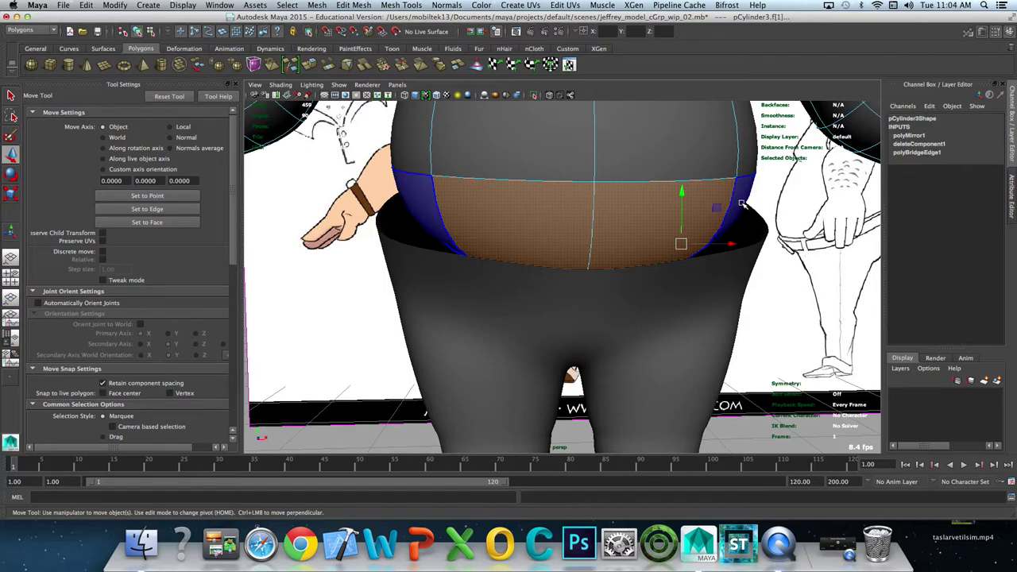
{"action": "mouse_move", "coordinate": [740, 204]}
{"action": "left_mouse_down", "text": "alt"}
{"action": "mouse_move", "coordinate": [780, 237]}
{"action": "mouse_move", "coordinate": [461, 254]}
{"action": "left_mouse_up", "text": "alt"}
{"action": "key", "text": "z"}
Step: Pick the belly's front, right-side and hip faces just above the waistband
{"action": "left_click", "coordinate": [321, 224]}
{"action": "mouse_move", "coordinate": [330, 229]}
{"action": "left_mouse_down", "text": "alt"}
{"action": "mouse_move", "coordinate": [593, 231]}
{"action": "mouse_move", "coordinate": [568, 238]}
{"action": "left_mouse_up", "text": "alt"}
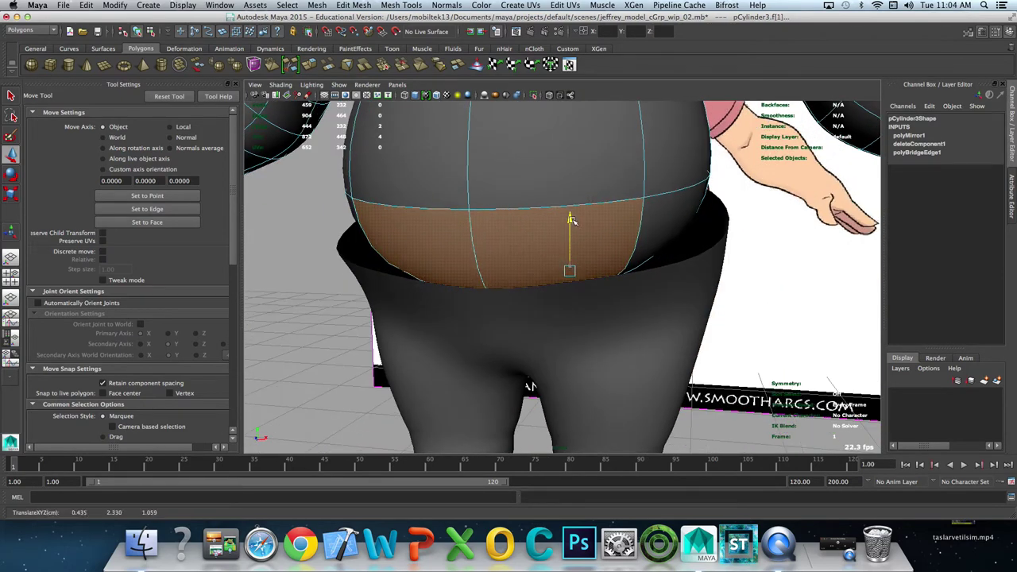
{"action": "left_click", "coordinate": [665, 217]}
{"action": "left_click_drag", "start_coordinate": [667, 219], "coordinate": [768, 247], "text": "alt"}
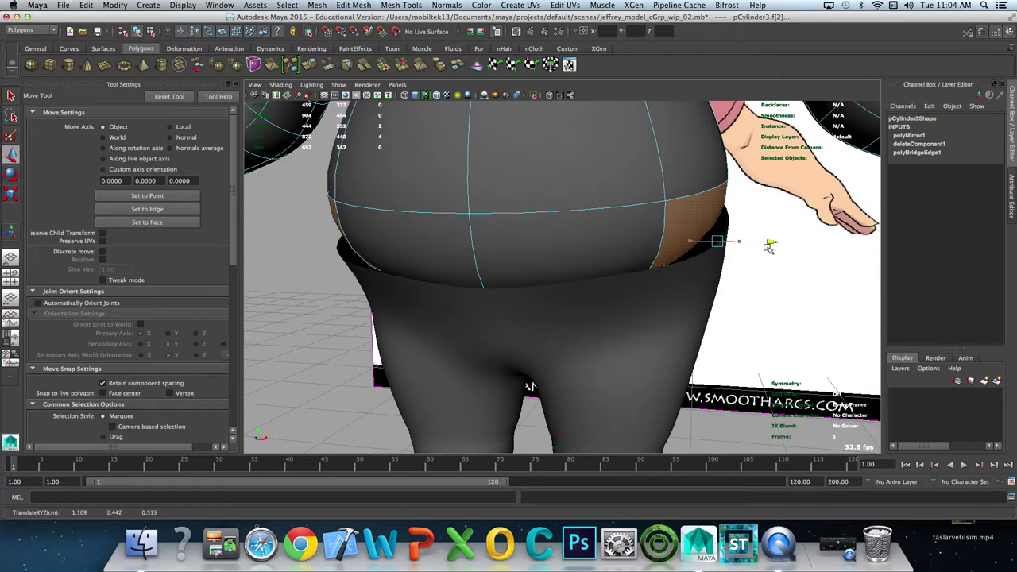
{"action": "mouse_move", "coordinate": [768, 247]}
{"action": "left_mouse_down", "text": "alt"}
{"action": "mouse_move", "coordinate": [696, 225]}
{"action": "mouse_move", "coordinate": [808, 235]}
{"action": "mouse_move", "coordinate": [511, 222]}
{"action": "mouse_move", "coordinate": [512, 268]}
{"action": "mouse_move", "coordinate": [763, 331]}
{"action": "mouse_move", "coordinate": [806, 328]}
{"action": "mouse_move", "coordinate": [676, 318]}
{"action": "mouse_move", "coordinate": [630, 331]}
{"action": "mouse_move", "coordinate": [641, 324]}
{"action": "mouse_move", "coordinate": [568, 302]}
{"action": "left_mouse_up", "text": "alt"}
{"action": "left_click", "coordinate": [476, 239]}
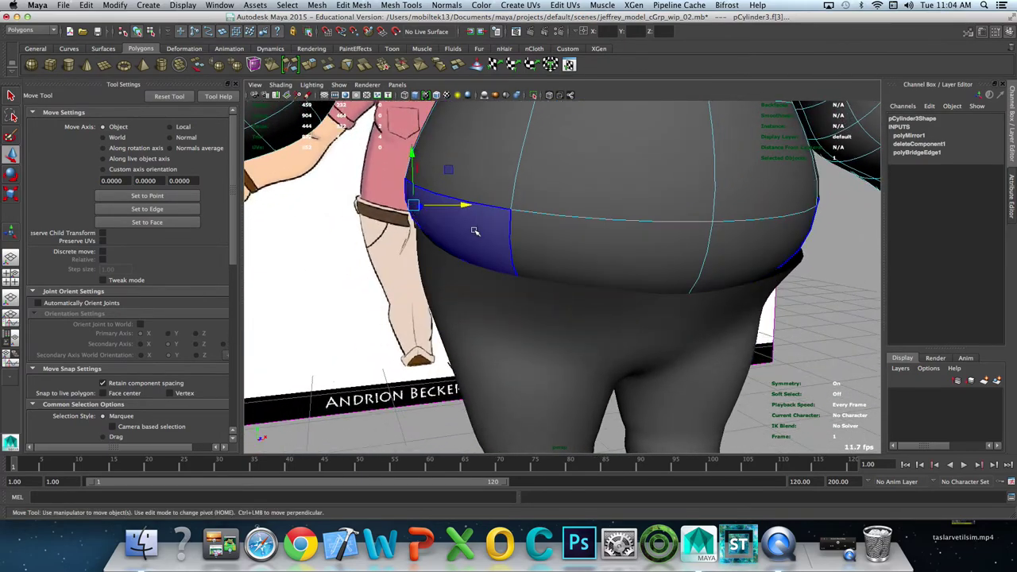
Step: Scale the belly's hip edge loop inward to narrow the hips
{"action": "key", "text": "q"}
{"action": "key", "text": "F10"}
{"action": "double_click", "coordinate": [479, 205]}
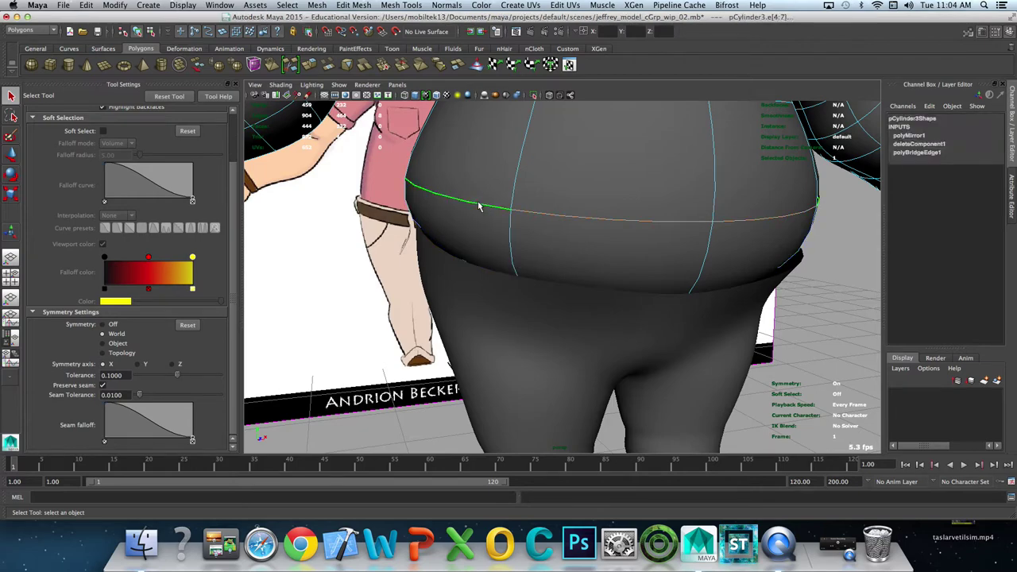
{"action": "key", "text": "r"}
{"action": "left_click_drag", "start_coordinate": [546, 187], "coordinate": [540, 185]}
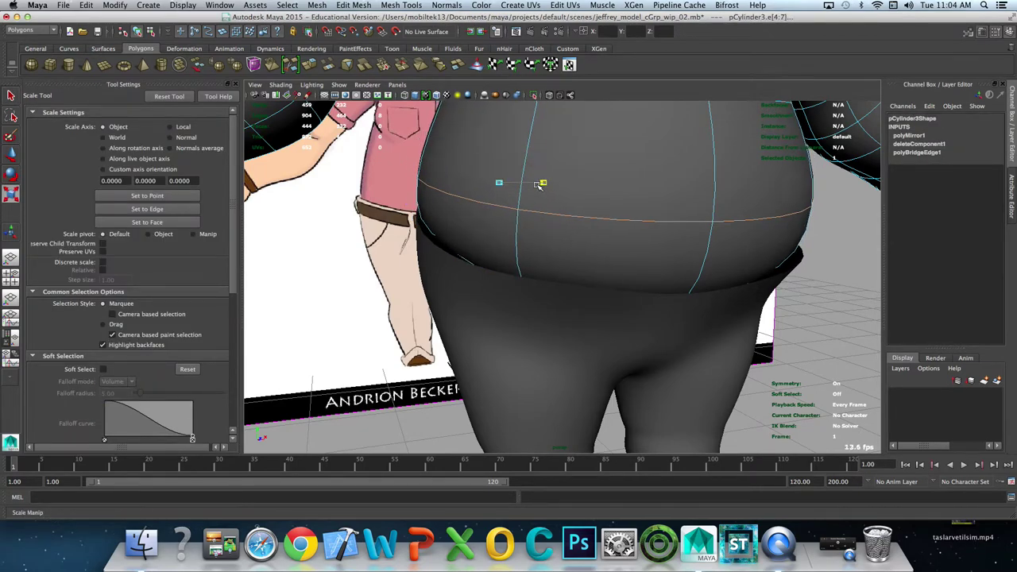
Step: Return to object mode and isolate the belly mesh with Ctrl+1, orbiting underneath
{"action": "key", "text": "q"}
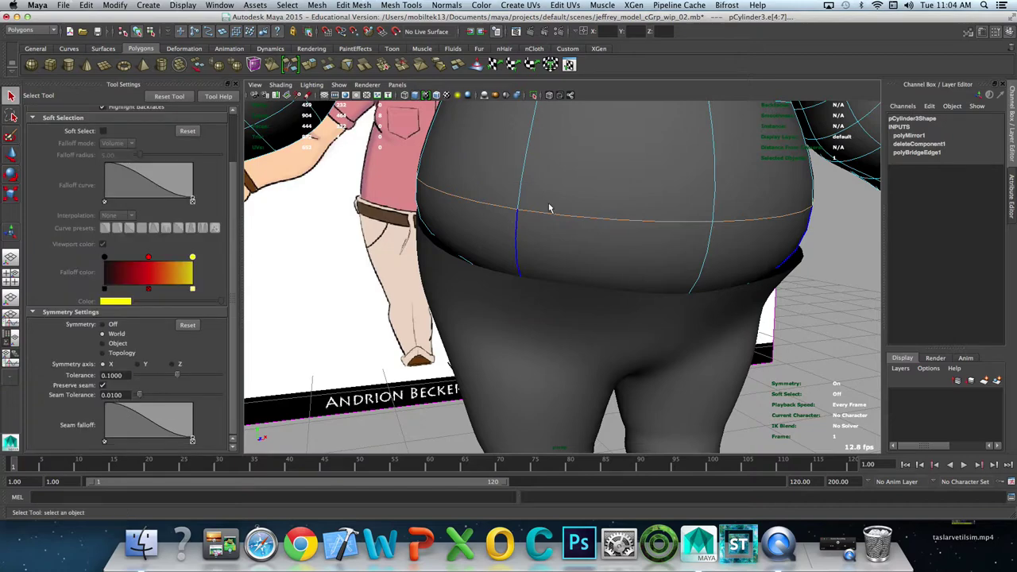
{"action": "key", "text": "F8"}
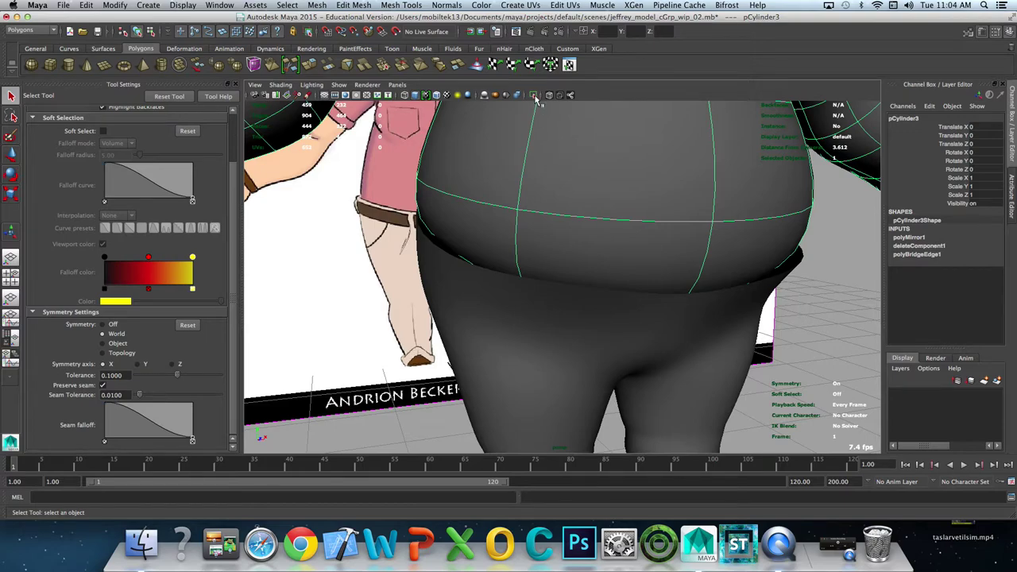
{"action": "key", "text": "ctrl+1"}
{"action": "mouse_move", "coordinate": [543, 127]}
{"action": "left_mouse_down", "text": "alt"}
{"action": "mouse_move", "coordinate": [556, 262]}
{"action": "mouse_move", "coordinate": [587, 240]}
{"action": "mouse_move", "coordinate": [569, 199]}
{"action": "mouse_move", "coordinate": [528, 201]}
{"action": "left_mouse_up", "text": "alt"}
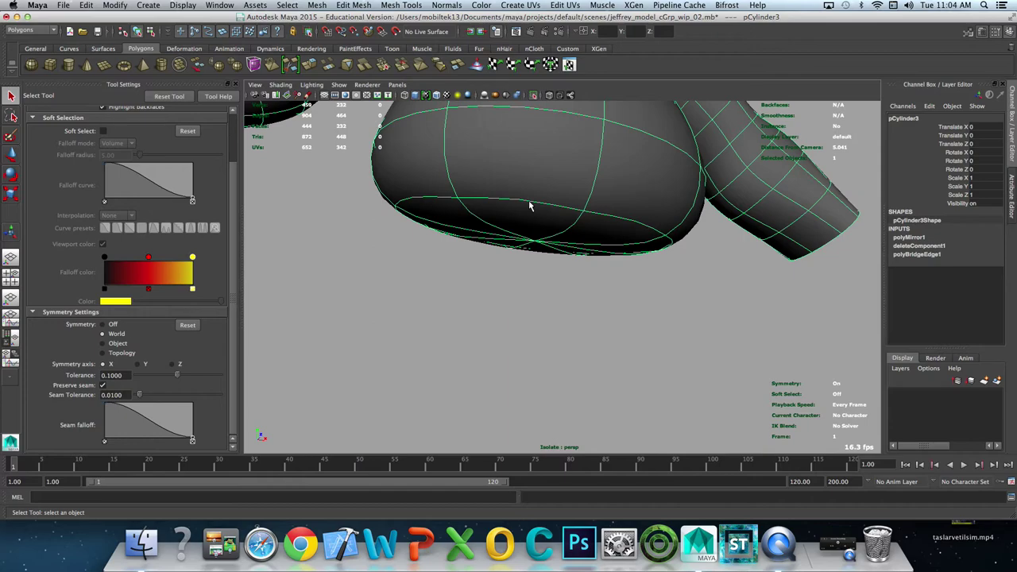
Step: Remove the cap faces around the belly's bottom pole vertex, then show all objects again
{"action": "left_click_drag", "start_coordinate": [534, 235], "coordinate": [531, 214], "text": "alt"}
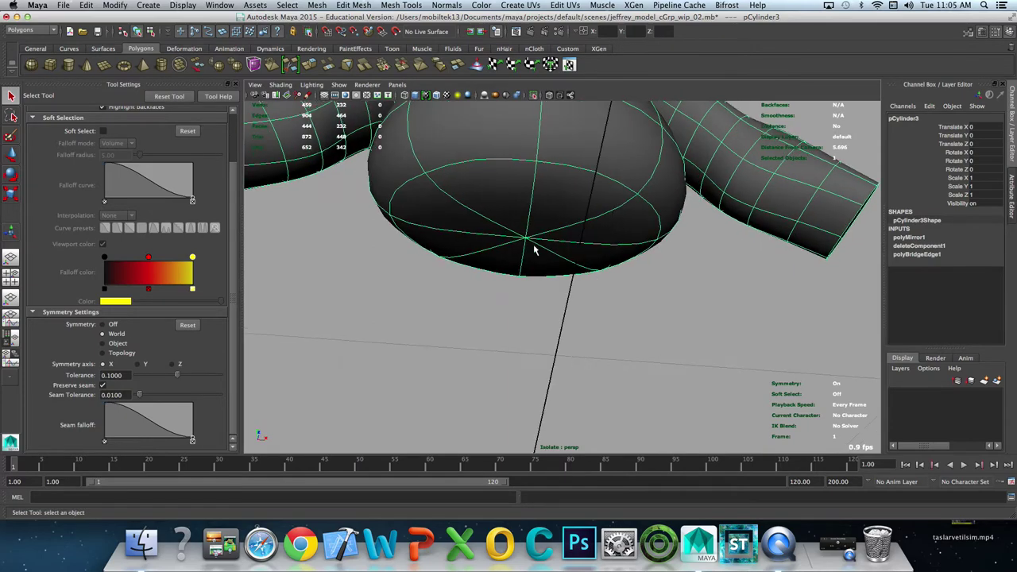
{"action": "right_click_drag", "start_coordinate": [534, 250], "coordinate": [500, 240]}
{"action": "left_click", "coordinate": [525, 238]}
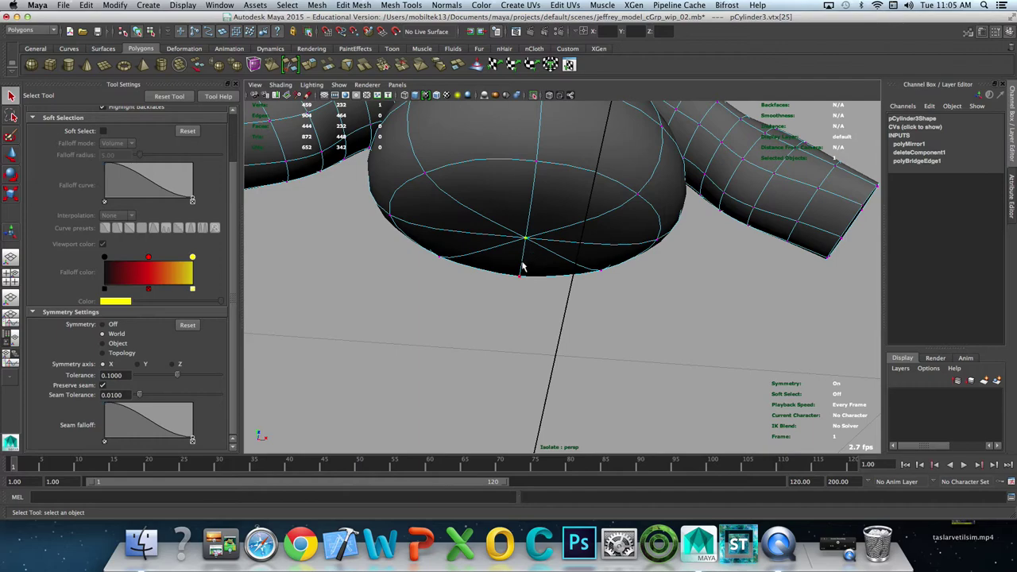
{"action": "right_click_drag", "start_coordinate": [515, 270], "coordinate": [518, 286], "text": "ctrl"}
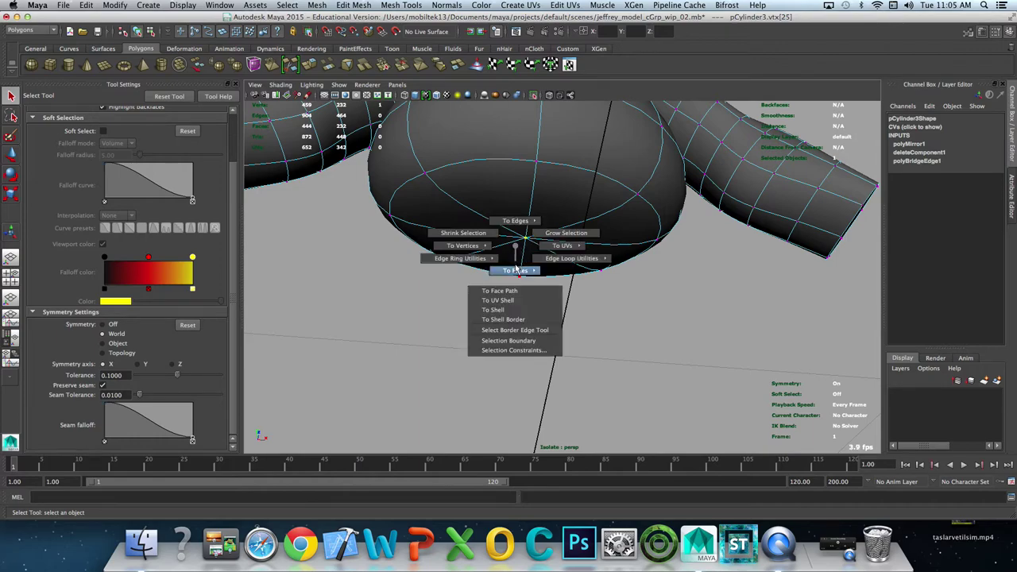
{"action": "left_click_drag", "start_coordinate": [518, 286], "coordinate": [522, 143], "text": "alt"}
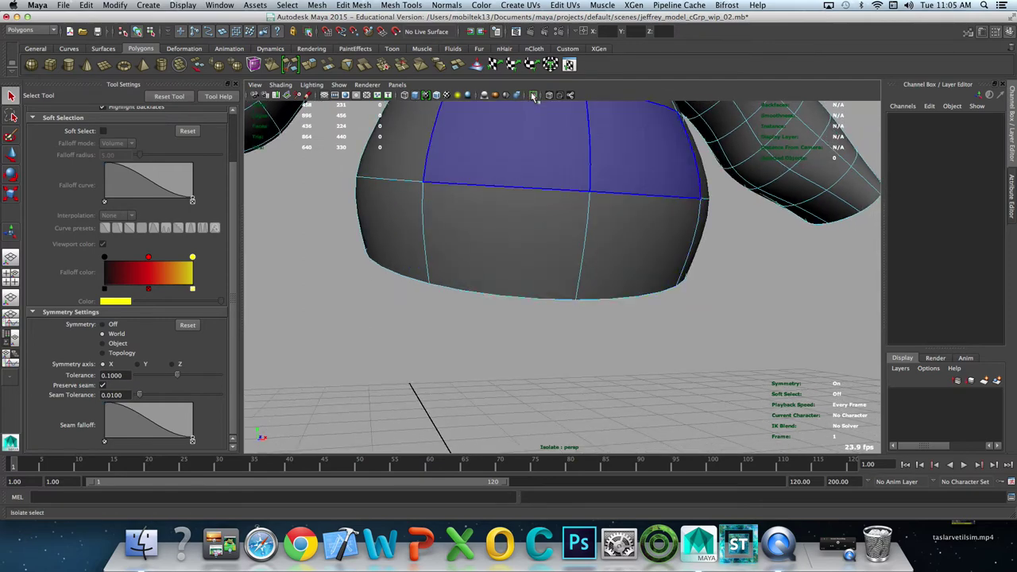
{"action": "left_click", "coordinate": [535, 94]}
Step: Stretch a bottom rim edge slightly, then select the whole bottom edge loop for scaling
{"action": "left_click_drag", "start_coordinate": [540, 238], "coordinate": [568, 261], "text": "alt"}
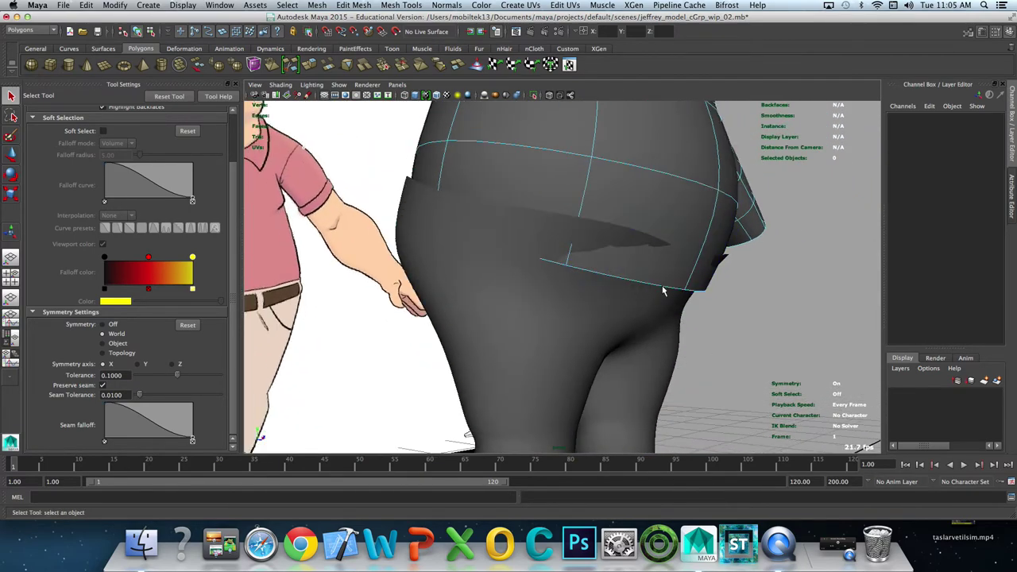
{"action": "left_click", "coordinate": [660, 282]}
{"action": "left_click_drag", "start_coordinate": [660, 282], "coordinate": [594, 277], "text": "alt"}
{"action": "key", "text": "r"}
{"action": "left_click_drag", "start_coordinate": [749, 276], "coordinate": [755, 274]}
{"action": "key", "text": "q"}
{"action": "double_click", "coordinate": [680, 274]}
{"action": "mouse_move", "coordinate": [680, 270]}
{"action": "left_mouse_down", "text": "alt"}
{"action": "mouse_move", "coordinate": [717, 269]}
{"action": "mouse_move", "coordinate": [636, 265]}
{"action": "left_mouse_up", "text": "alt"}
{"action": "key", "text": "r"}
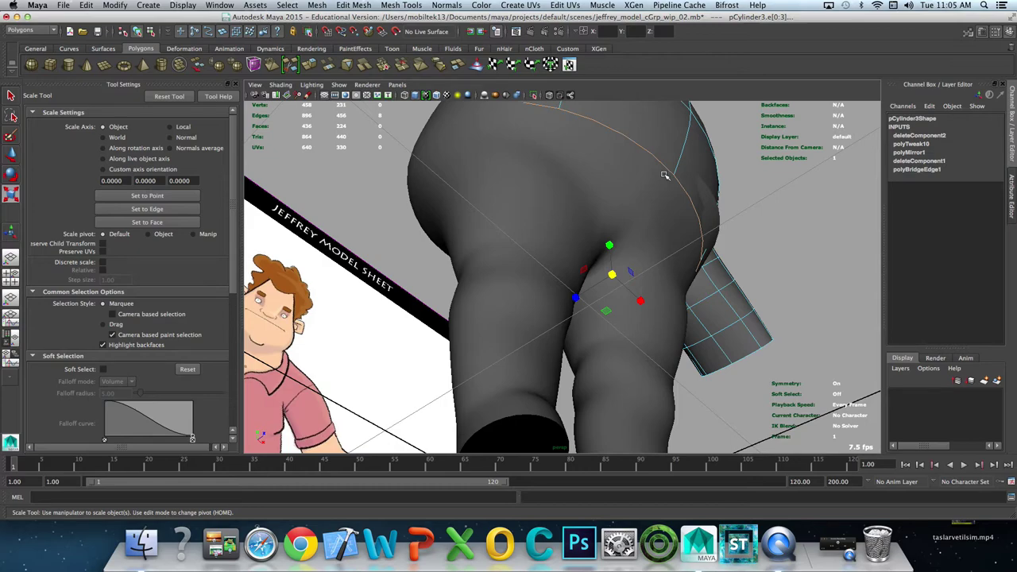
Step: Set Symmetry to Off and scale the belly's bottom edge loop
{"action": "scroll", "coordinate": [116, 406], "scroll_direction": "down", "scroll_amount": 3}
{"action": "scroll", "coordinate": [115, 403], "scroll_direction": "down", "scroll_amount": 3}
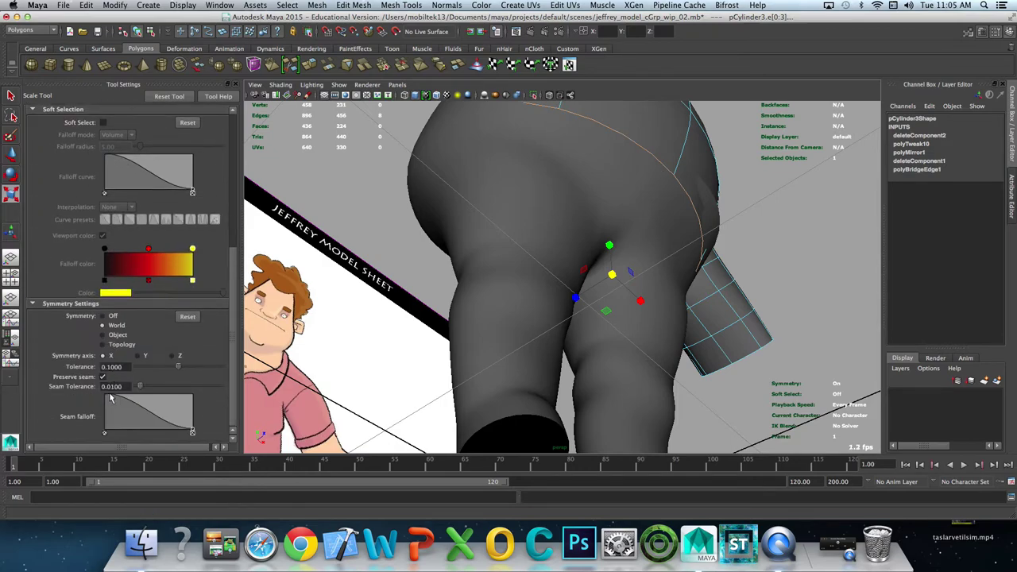
{"action": "left_click", "coordinate": [102, 316]}
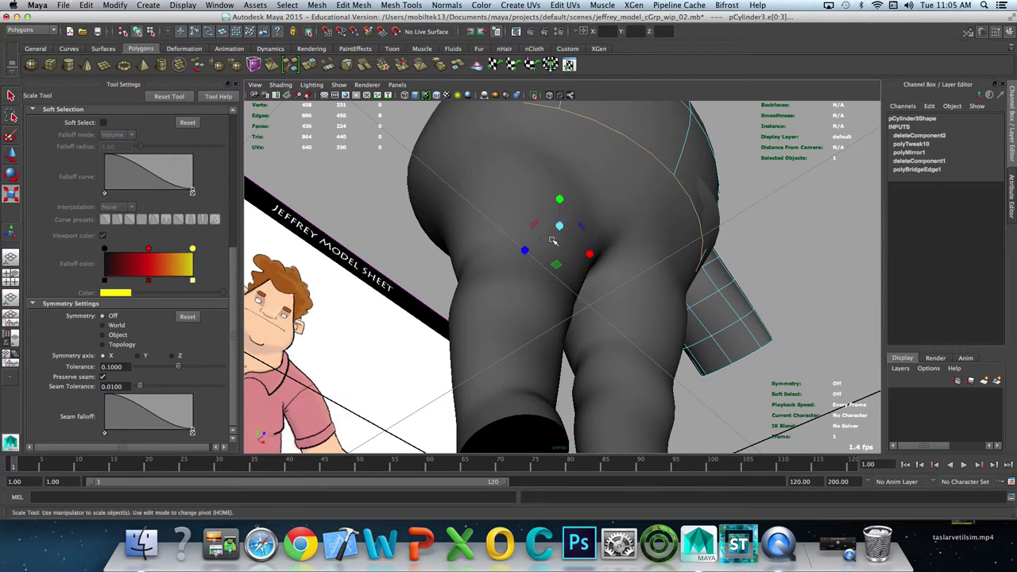
{"action": "left_click_drag", "start_coordinate": [525, 253], "coordinate": [529, 248]}
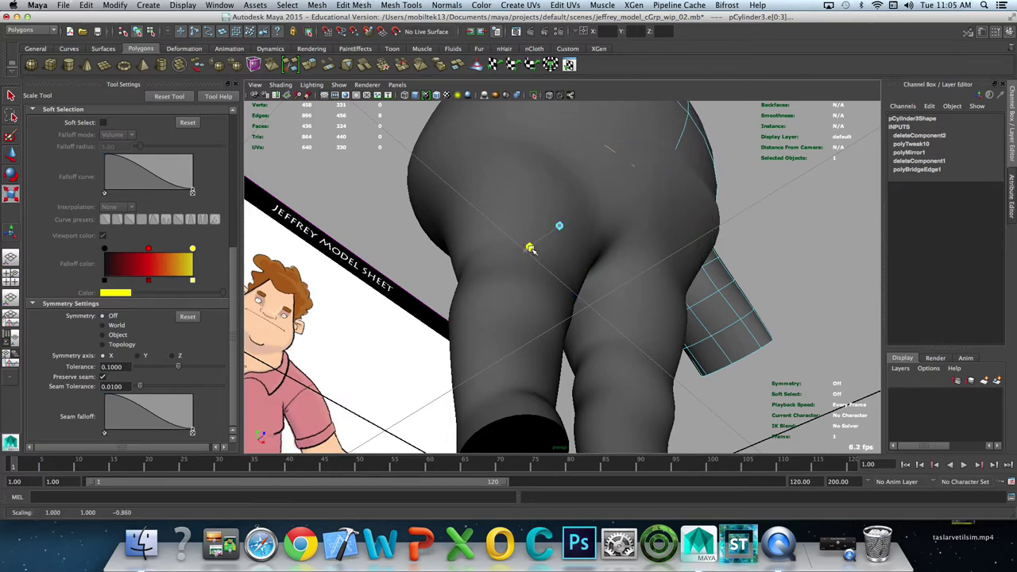
{"action": "mouse_move", "coordinate": [637, 217]}
{"action": "left_mouse_down", "text": "alt"}
{"action": "mouse_move", "coordinate": [667, 229]}
{"action": "mouse_move", "coordinate": [563, 261]}
{"action": "left_mouse_up", "text": "alt"}
Step: Move the bottom loop sideways and scale it front to back, then clear the selection
{"action": "key", "text": "w"}
{"action": "left_click", "coordinate": [626, 259]}
{"action": "key", "text": "r"}
{"action": "mouse_move", "coordinate": [629, 259]}
{"action": "left_mouse_down"}
{"action": "mouse_move", "coordinate": [528, 260]}
{"action": "mouse_move", "coordinate": [637, 169]}
{"action": "mouse_move", "coordinate": [624, 170]}
{"action": "left_mouse_up"}
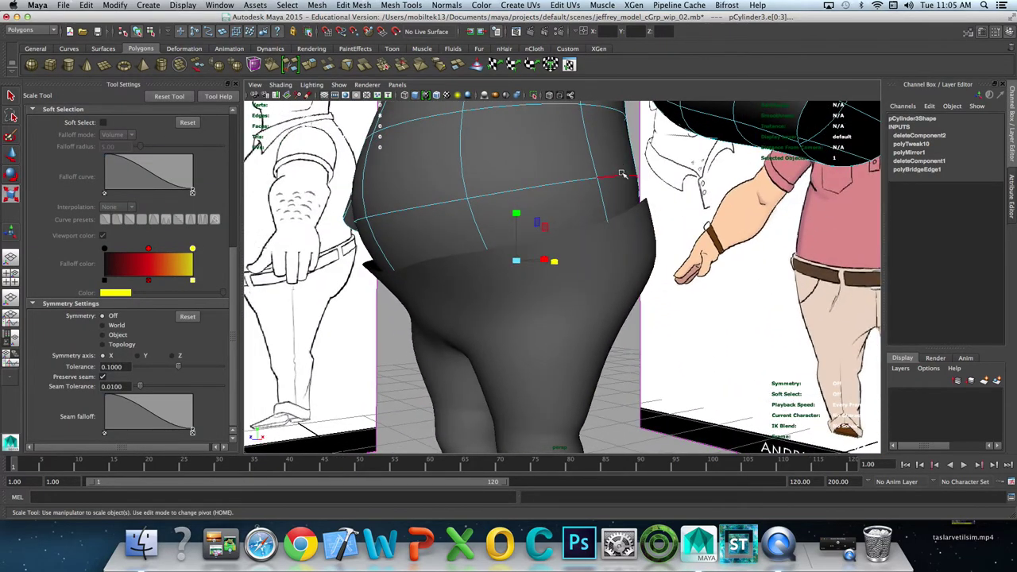
{"action": "key", "text": "q"}
{"action": "left_click_drag", "start_coordinate": [588, 245], "coordinate": [537, 223], "text": "alt"}
{"action": "left_click", "coordinate": [564, 197]}
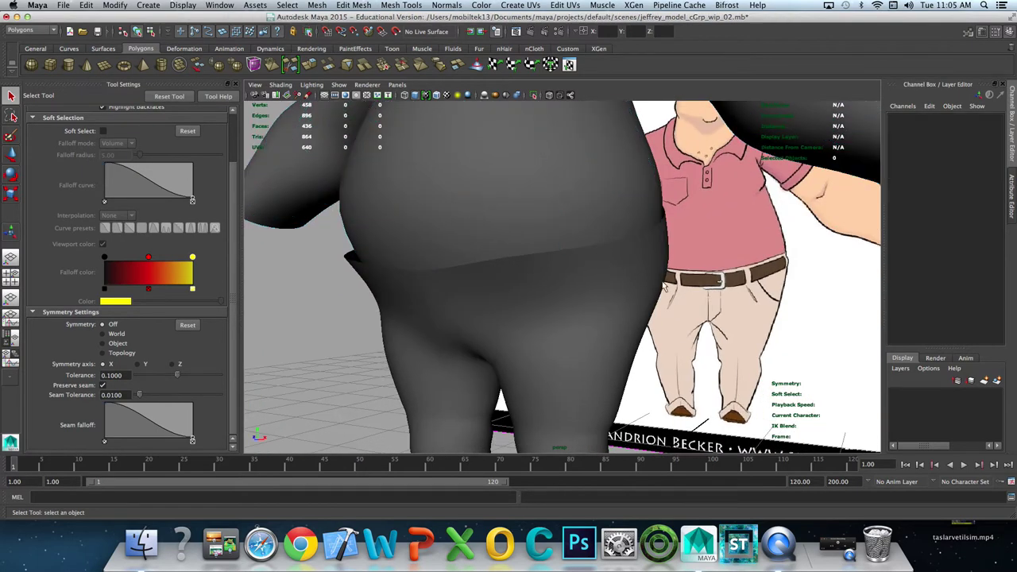
Step: Select the edge loop around the pants waist
{"action": "left_click", "coordinate": [370, 266]}
{"action": "scroll", "coordinate": [352, 268], "scroll_direction": "up", "scroll_amount": 2}
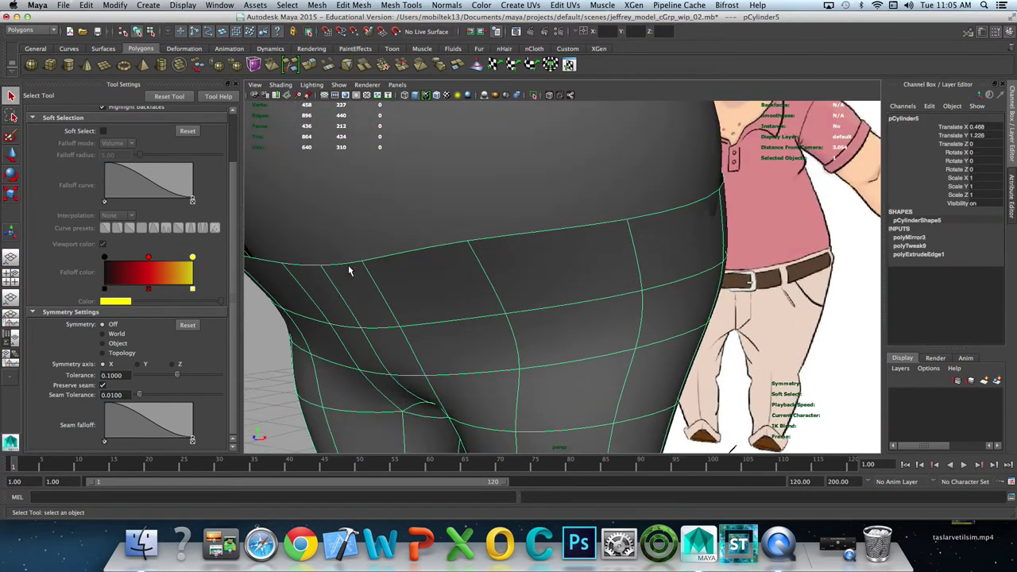
{"action": "scroll", "coordinate": [366, 270], "scroll_direction": "down", "scroll_amount": 1}
{"action": "left_click_drag", "start_coordinate": [297, 252], "coordinate": [275, 259], "text": "alt"}
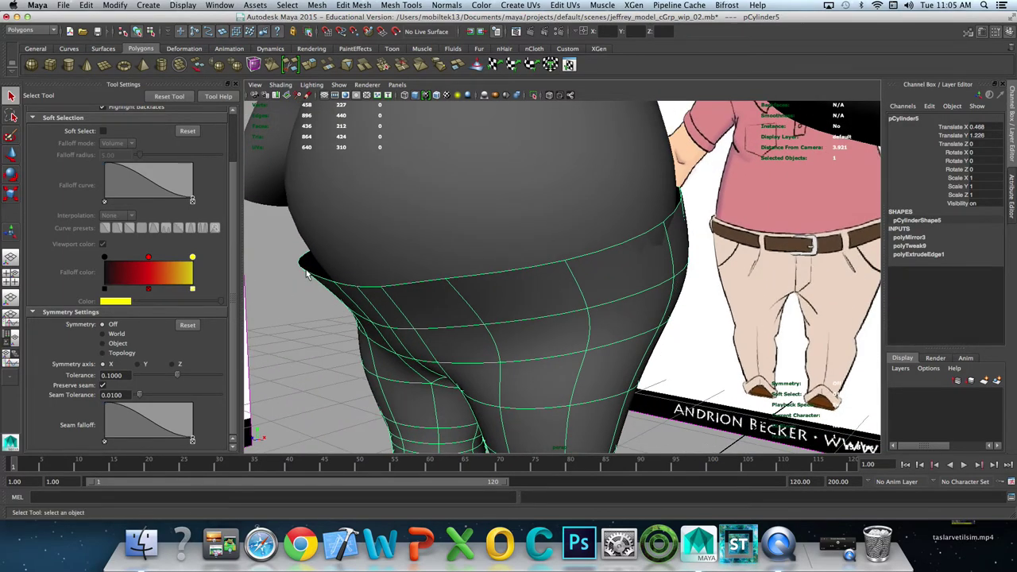
{"action": "key", "text": "F10"}
{"action": "left_click", "coordinate": [309, 266]}
{"action": "double_click", "coordinate": [304, 268]}
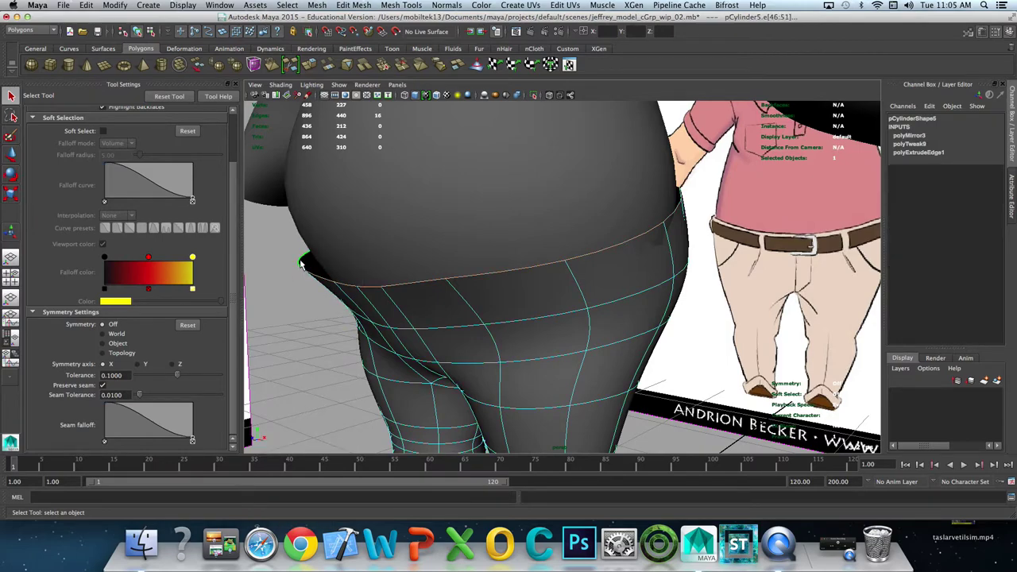
Step: Extrude the pants' waist edges with Edit Mesh > Extrude and pull the ring outward
{"action": "left_click", "coordinate": [354, 6]}
{"action": "left_click", "coordinate": [370, 273]}
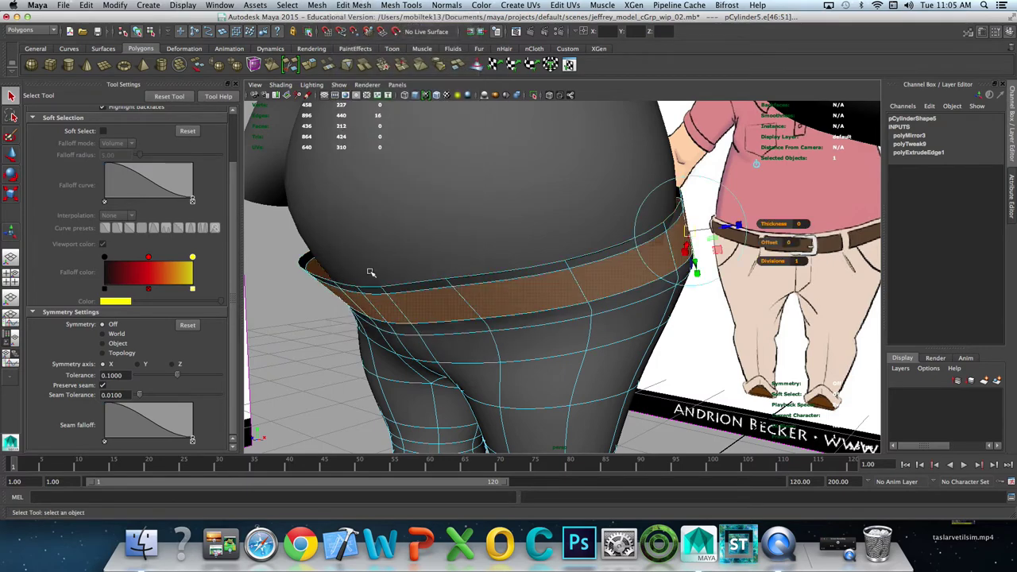
{"action": "key", "text": "ctrl+e"}
{"action": "key", "text": "ctrl+z"}
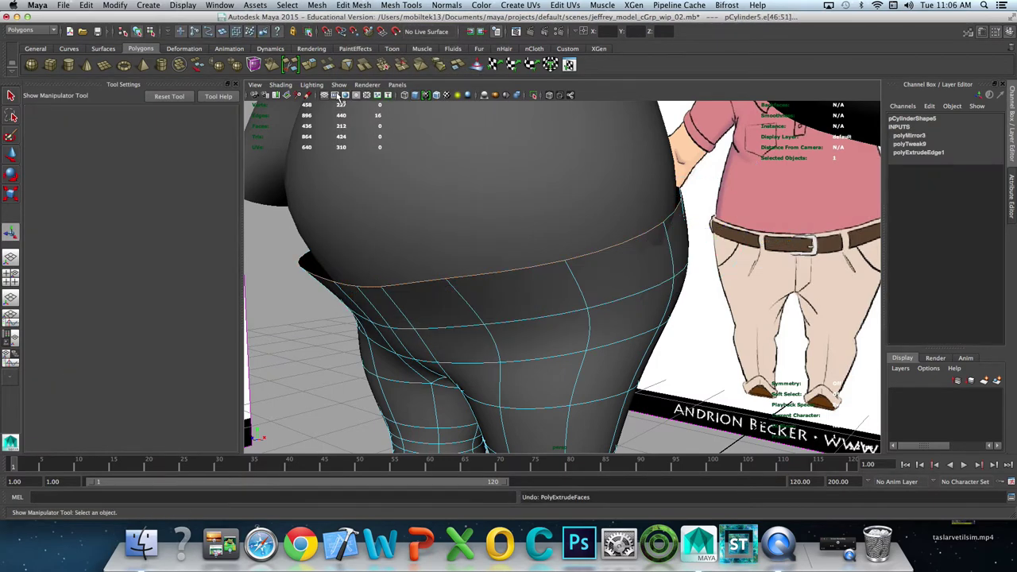
{"action": "left_click", "coordinate": [350, 6]}
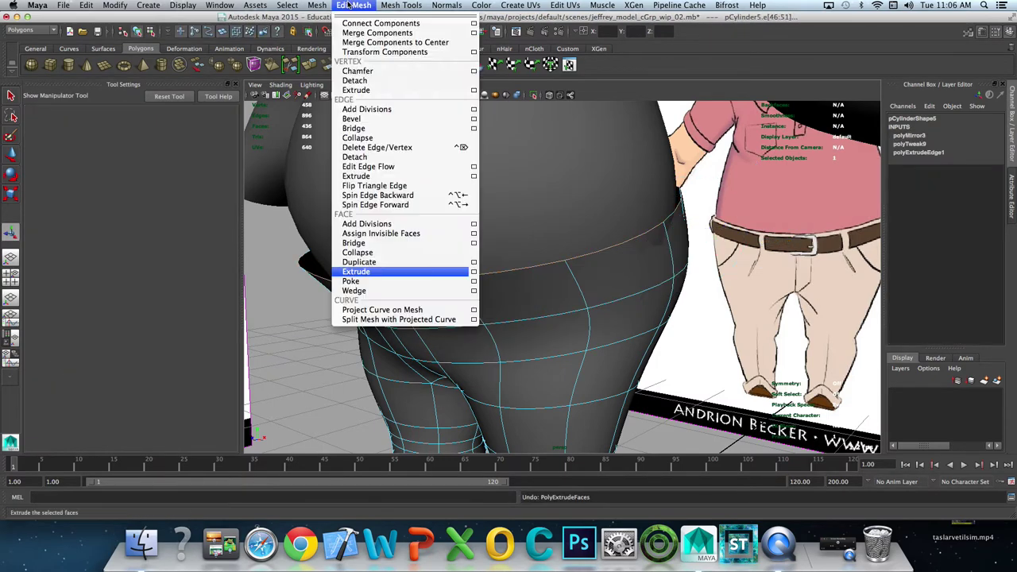
{"action": "left_click", "coordinate": [370, 176]}
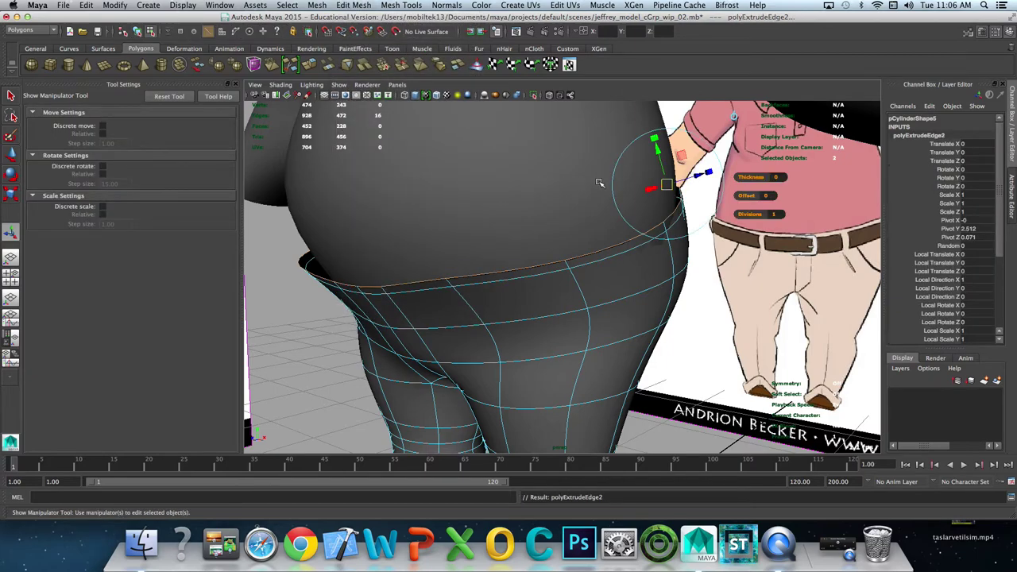
{"action": "left_click_drag", "start_coordinate": [698, 176], "coordinate": [690, 177]}
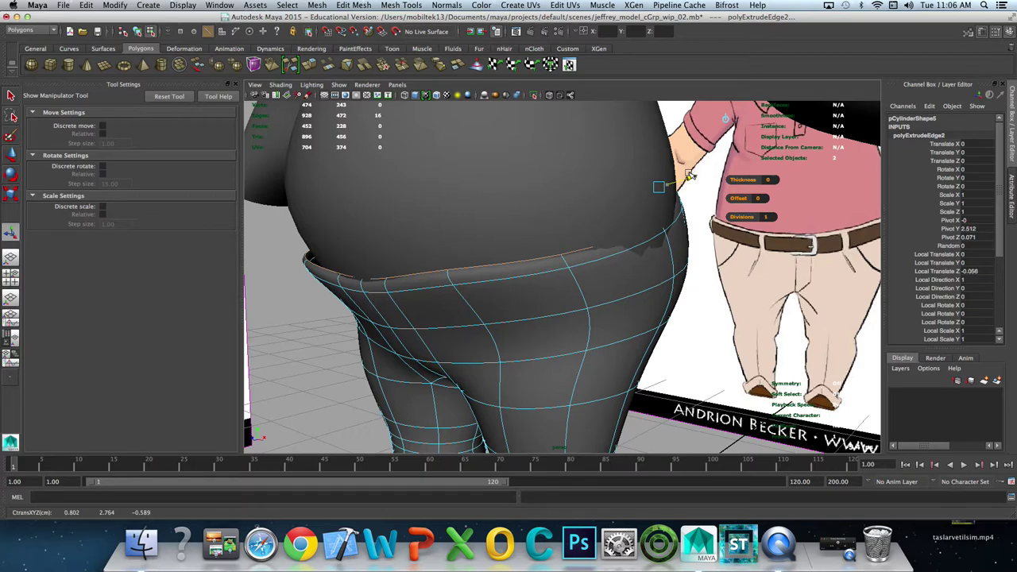
Step: Select the torso mesh above the pants
{"action": "left_click_drag", "start_coordinate": [637, 209], "coordinate": [324, 252], "text": "alt"}
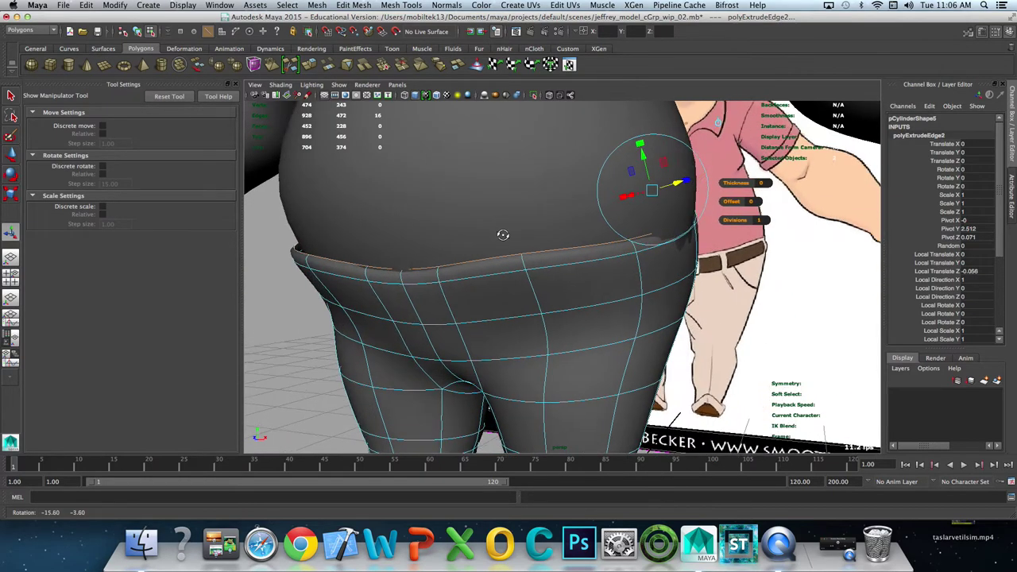
{"action": "key", "text": "q"}
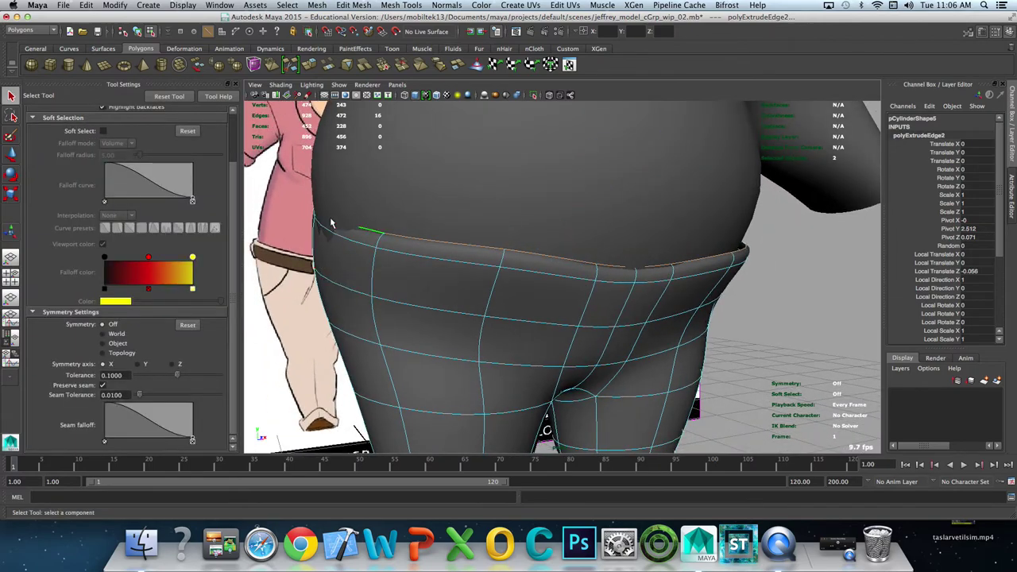
{"action": "left_click", "coordinate": [333, 197]}
{"action": "left_click", "coordinate": [401, 181]}
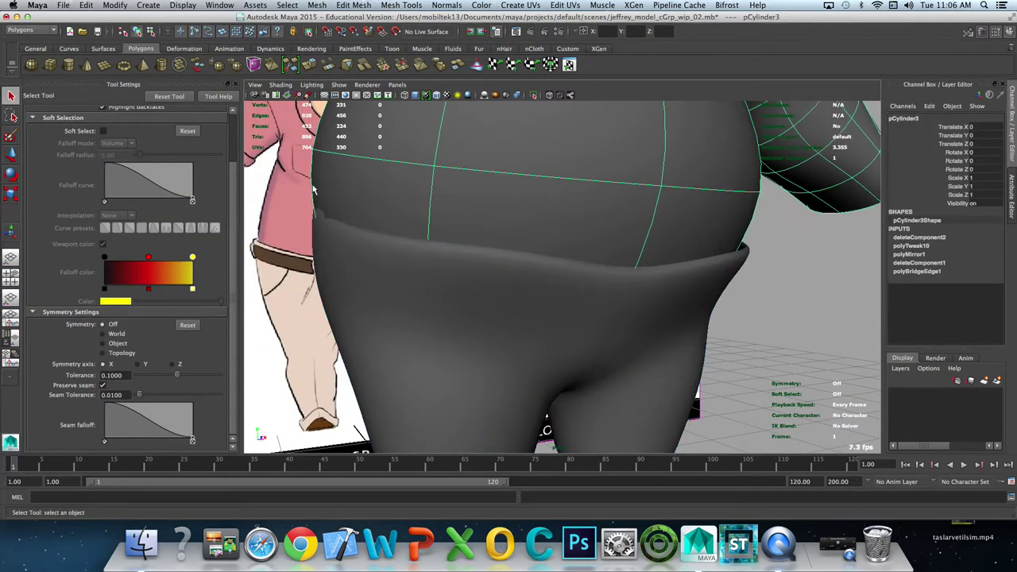
Step: Select a torso edge near the waist and switch to the Move tool
{"action": "mouse_move", "coordinate": [330, 188]}
{"action": "left_mouse_down", "text": "alt"}
{"action": "mouse_move", "coordinate": [356, 185]}
{"action": "mouse_move", "coordinate": [350, 199]}
{"action": "left_mouse_up", "text": "alt"}
{"action": "left_click", "coordinate": [356, 187]}
{"action": "key", "text": "w"}
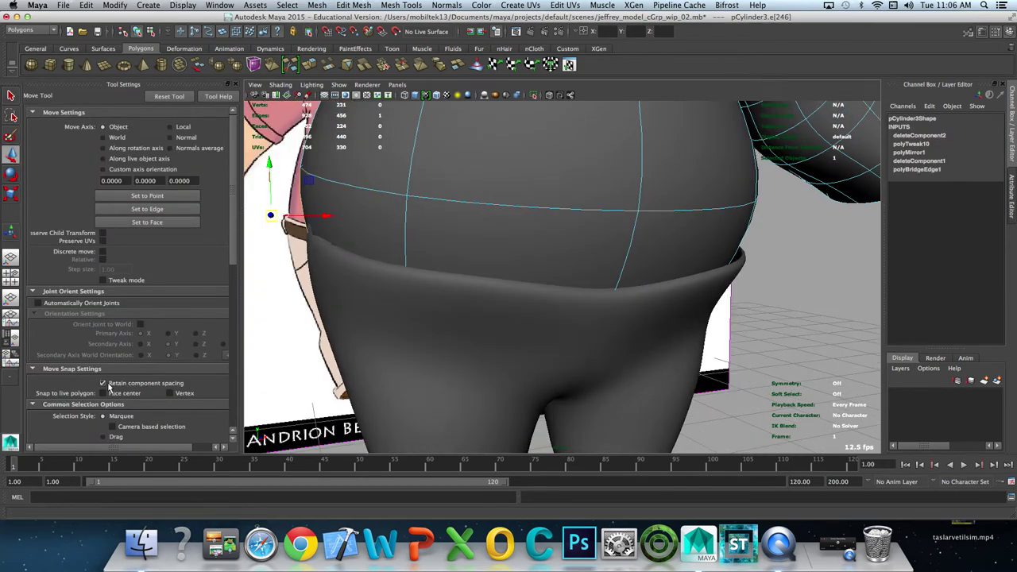
{"action": "scroll", "coordinate": [105, 382], "scroll_direction": "down", "scroll_amount": 2}
{"action": "scroll", "coordinate": [105, 389], "scroll_direction": "down", "scroll_amount": 3}
{"action": "scroll", "coordinate": [103, 357], "scroll_direction": "down", "scroll_amount": 3}
{"action": "scroll", "coordinate": [99, 319], "scroll_direction": "down", "scroll_amount": 3}
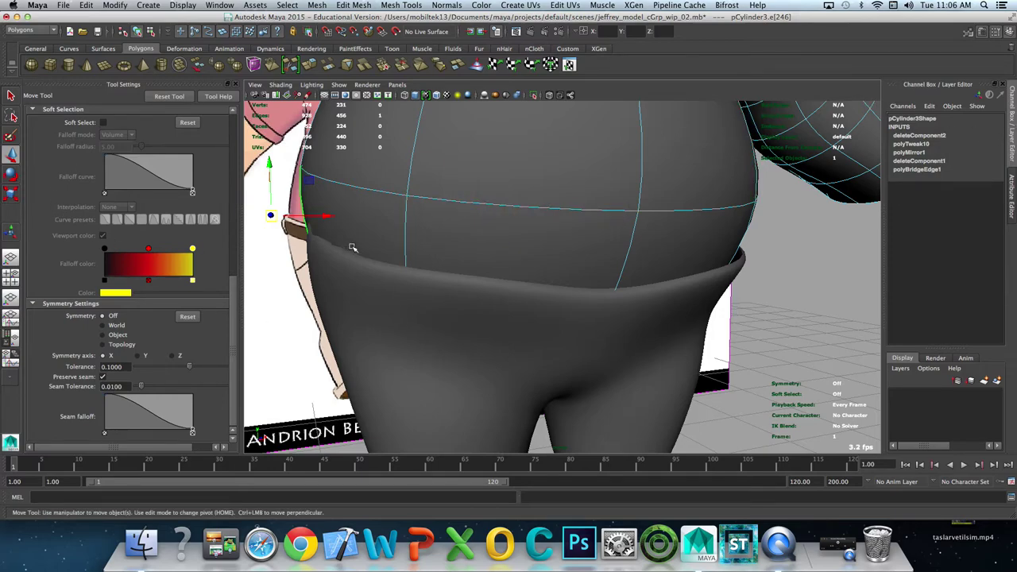
{"action": "right_click", "coordinate": [406, 197], "text": "shift"}
{"action": "key", "text": "q"}
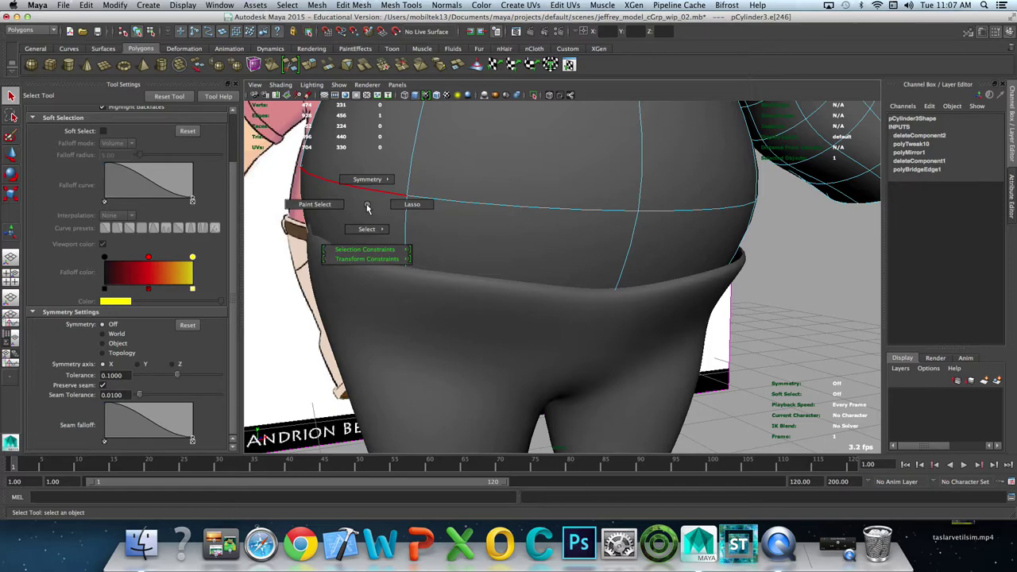
{"action": "key", "text": "w"}
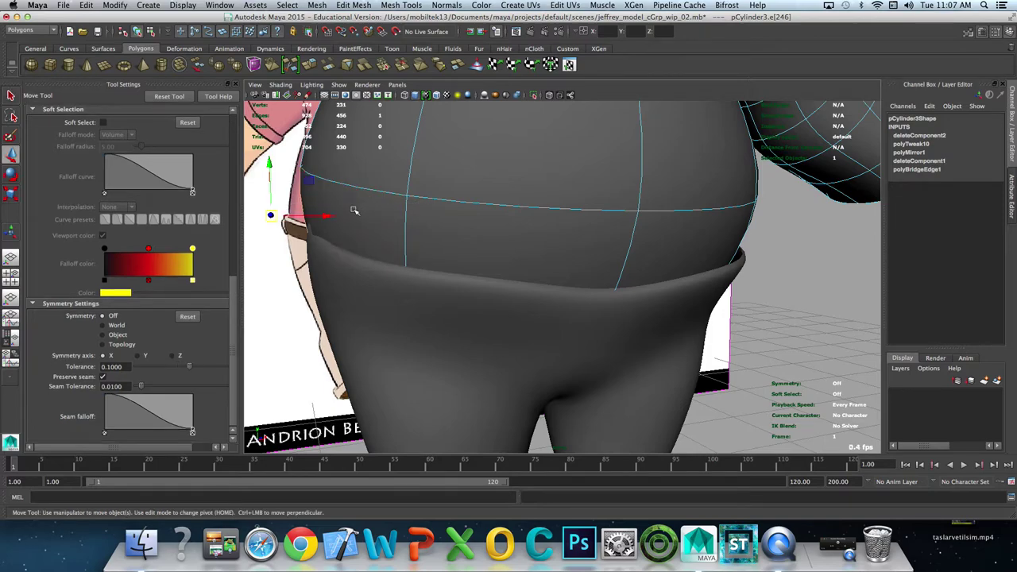
Step: Turn on Object symmetry and select the horizontal edge above the waistband
{"action": "left_click", "coordinate": [371, 215]}
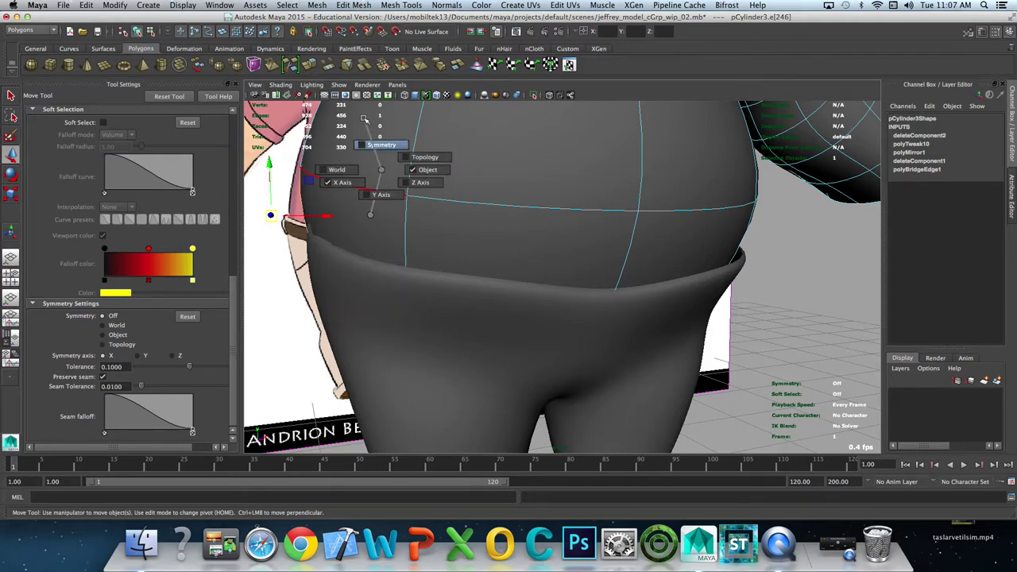
{"action": "left_click", "coordinate": [364, 117]}
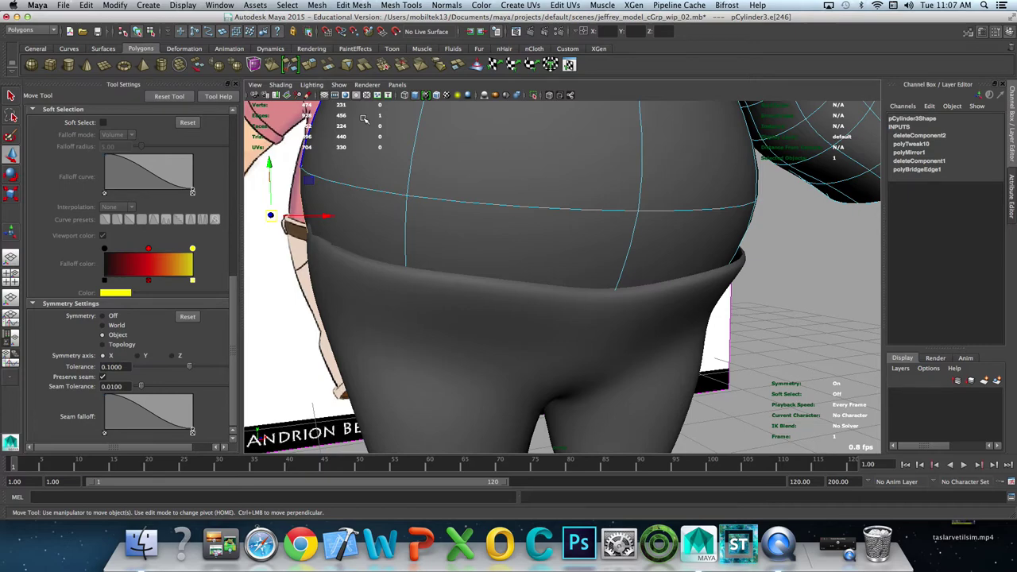
{"action": "double_click", "coordinate": [424, 208]}
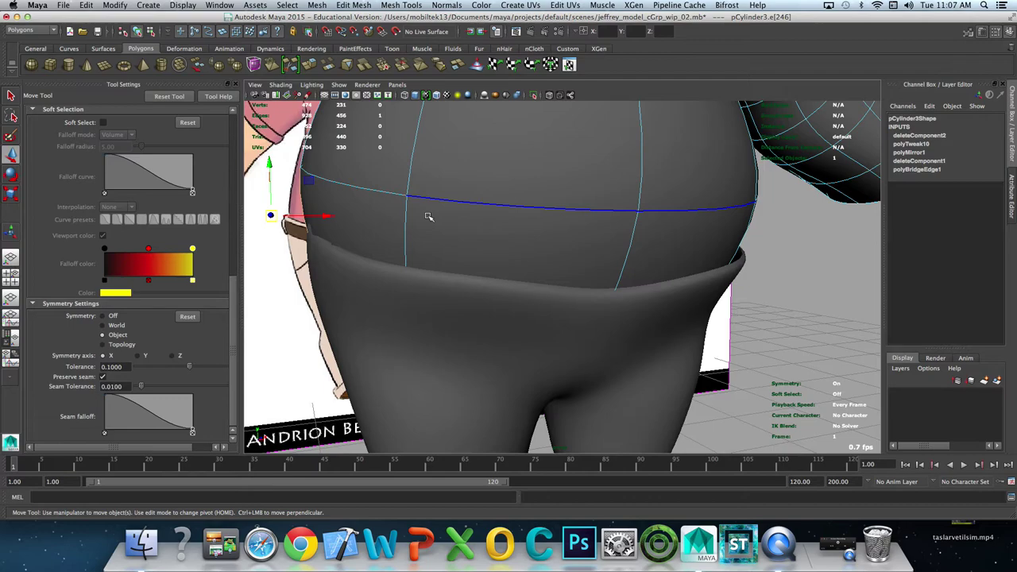
{"action": "left_click", "coordinate": [429, 227]}
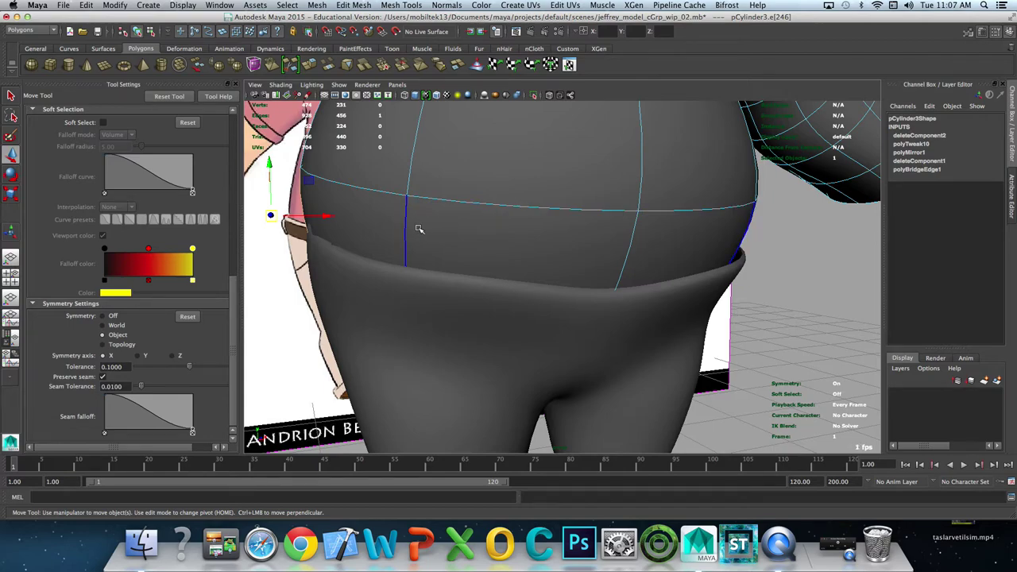
{"action": "key", "text": "ctrl+z"}
{"action": "left_click_drag", "start_coordinate": [538, 243], "coordinate": [541, 241], "text": "alt"}
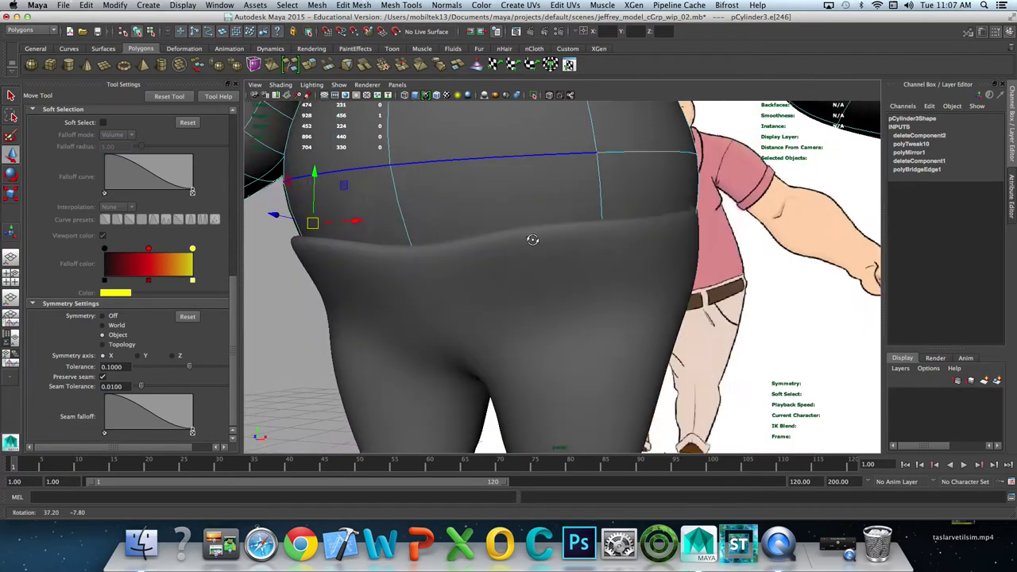
{"action": "left_click", "coordinate": [627, 200]}
{"action": "left_click", "coordinate": [421, 222]}
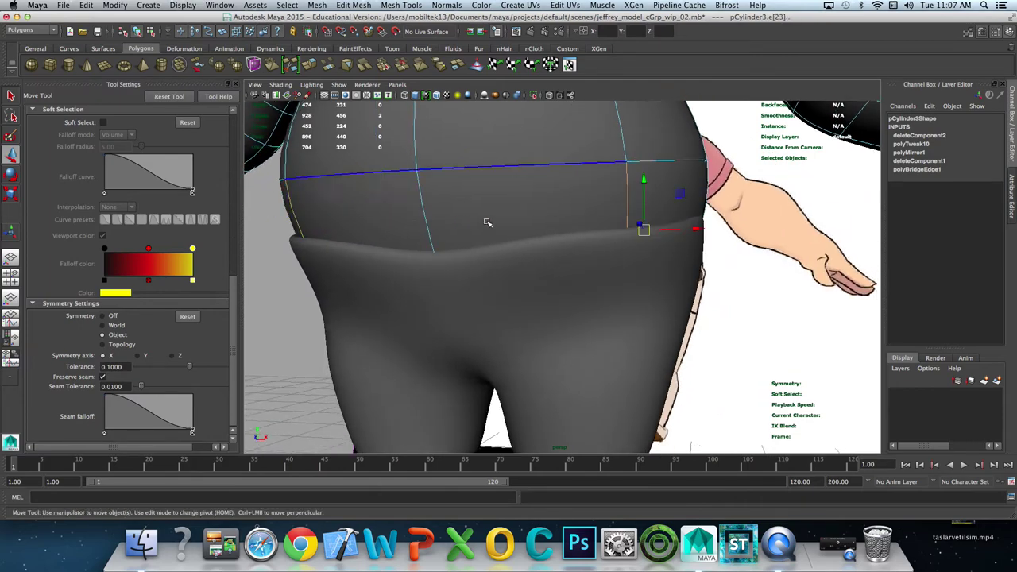
{"action": "left_click", "coordinate": [477, 198]}
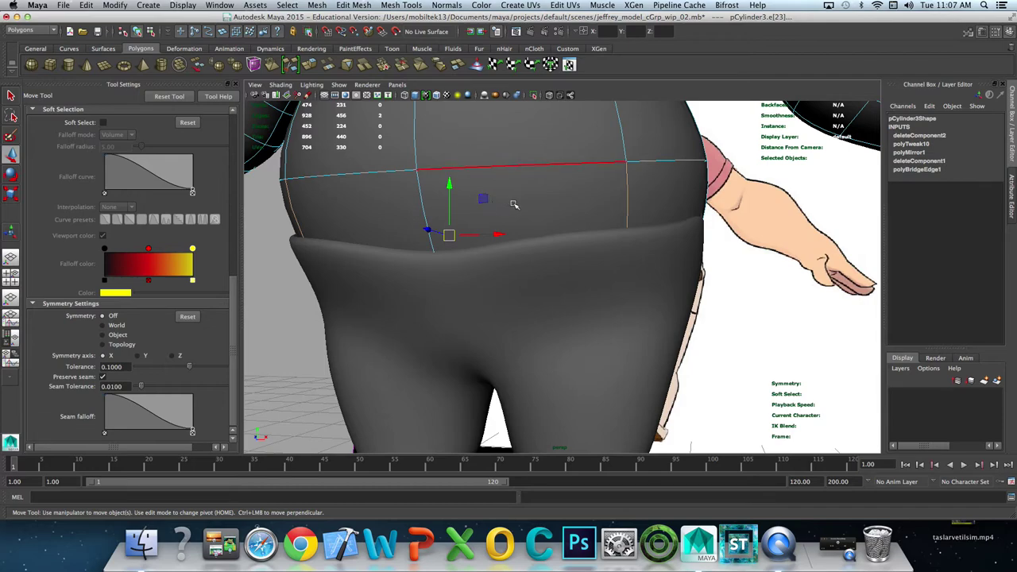
Step: Toggle symmetry off and back to Object on a different torso edge
{"action": "left_click", "coordinate": [499, 193]}
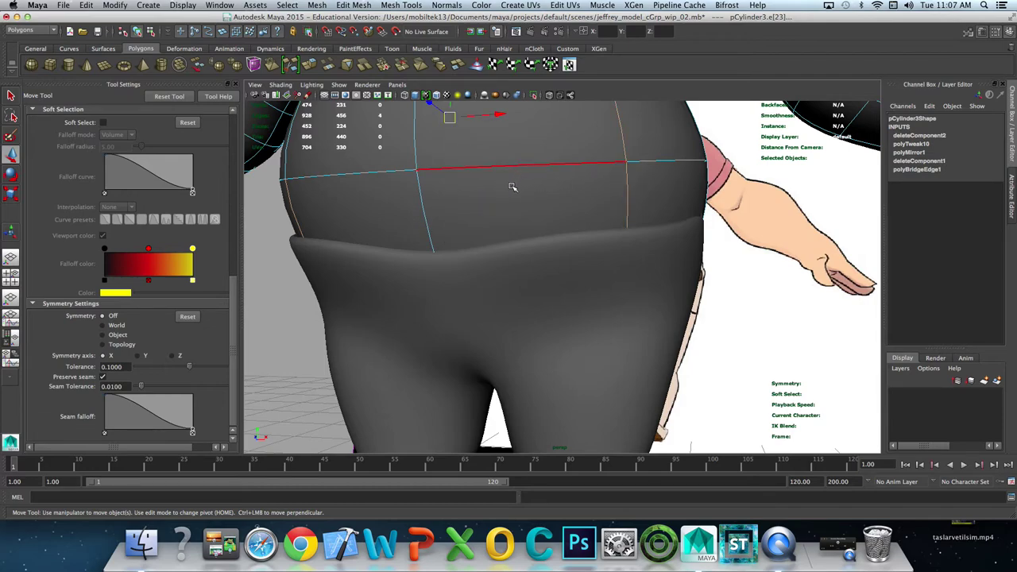
{"action": "left_click_drag", "start_coordinate": [512, 190], "coordinate": [514, 98]}
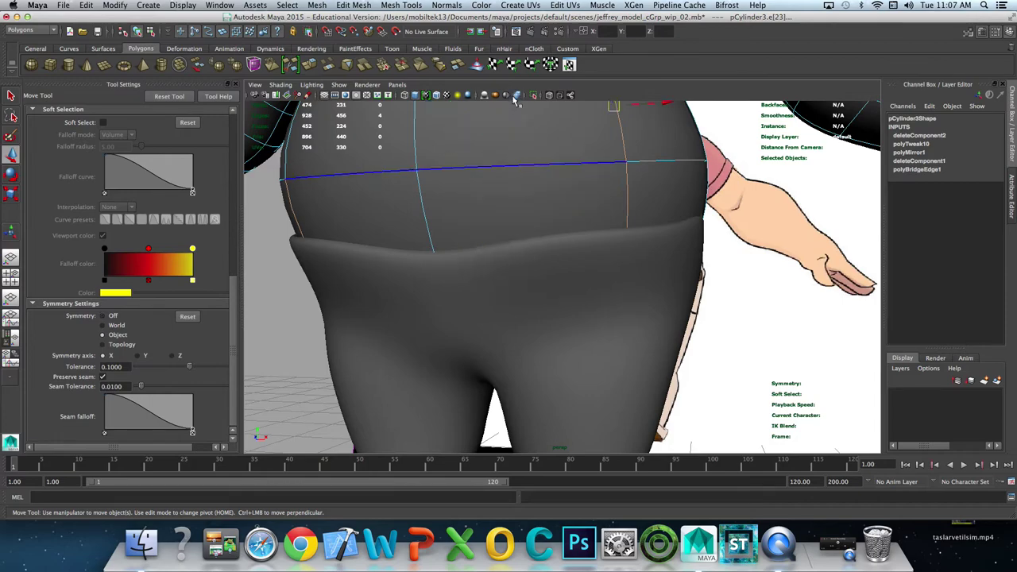
{"action": "left_click", "coordinate": [608, 146]}
{"action": "left_click", "coordinate": [511, 143]}
{"action": "left_click", "coordinate": [511, 147]}
{"action": "left_click", "coordinate": [490, 137]}
{"action": "left_click", "coordinate": [488, 148]}
Step: Select the torso edge loop above the waistband and push it outward
{"action": "left_click_drag", "start_coordinate": [461, 186], "coordinate": [497, 186], "text": "alt"}
{"action": "double_click", "coordinate": [315, 178]}
{"action": "mouse_move", "coordinate": [390, 199]}
{"action": "left_mouse_down", "text": "alt"}
{"action": "mouse_move", "coordinate": [404, 177]}
{"action": "mouse_move", "coordinate": [396, 198]}
{"action": "left_mouse_up", "text": "alt"}
{"action": "right_click_drag", "start_coordinate": [396, 199], "coordinate": [393, 143]}
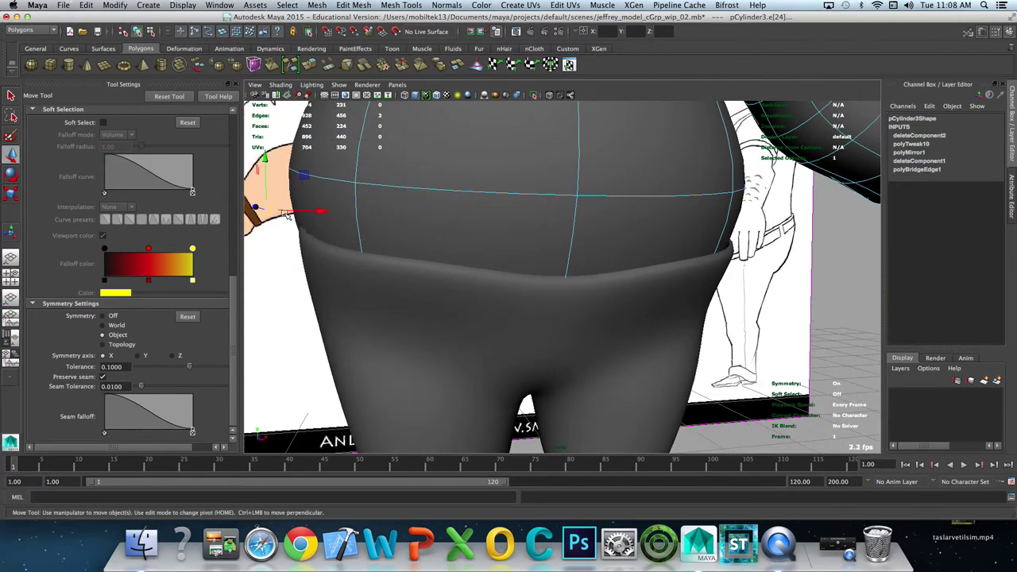
{"action": "left_click_drag", "start_coordinate": [322, 211], "coordinate": [336, 210]}
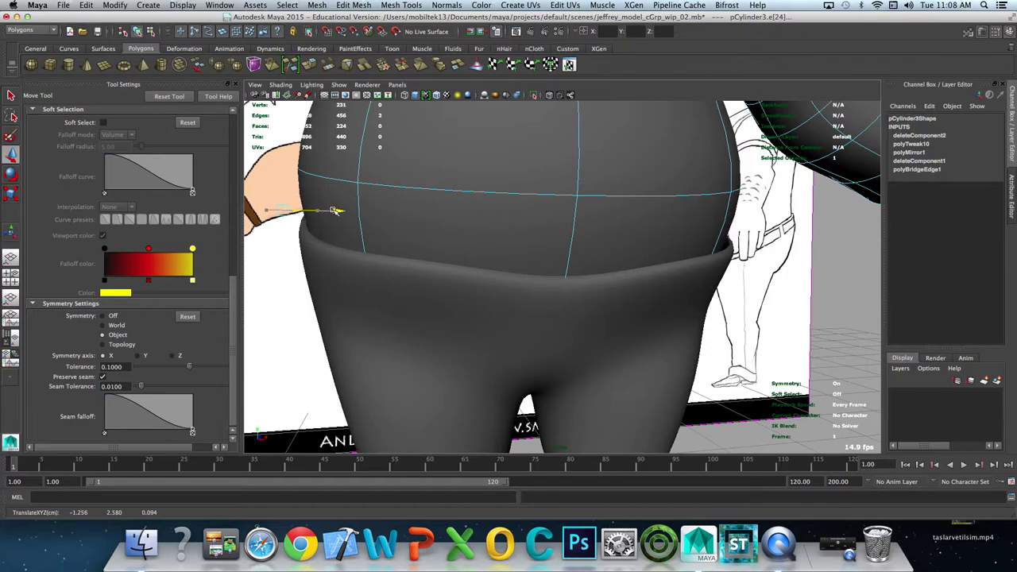
{"action": "mouse_move", "coordinate": [408, 239]}
{"action": "left_mouse_down", "text": "alt"}
{"action": "mouse_move", "coordinate": [458, 293]}
{"action": "mouse_move", "coordinate": [501, 318]}
{"action": "mouse_move", "coordinate": [672, 373]}
{"action": "mouse_move", "coordinate": [581, 344]}
{"action": "left_mouse_up", "text": "alt"}
{"action": "mouse_move", "coordinate": [540, 389]}
{"action": "left_mouse_down"}
{"action": "mouse_move", "coordinate": [552, 393]}
{"action": "mouse_move", "coordinate": [721, 279]}
{"action": "mouse_move", "coordinate": [623, 228]}
{"action": "mouse_move", "coordinate": [725, 287]}
{"action": "mouse_move", "coordinate": [585, 243]}
{"action": "mouse_move", "coordinate": [469, 256]}
{"action": "mouse_move", "coordinate": [565, 248]}
{"action": "mouse_move", "coordinate": [527, 239]}
{"action": "left_mouse_up"}
{"action": "left_click", "coordinate": [624, 231]}
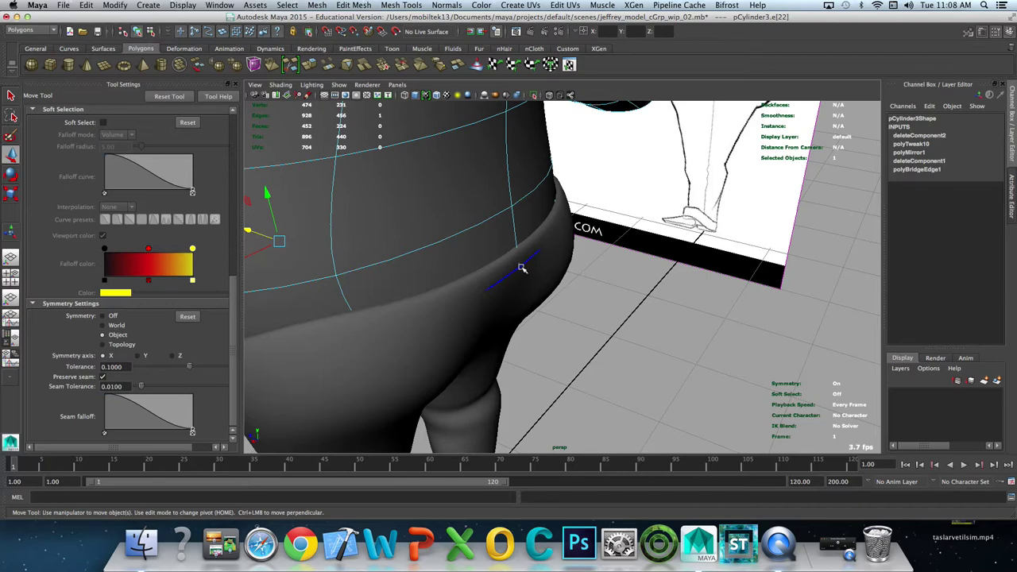
{"action": "right_click", "coordinate": [505, 193]}
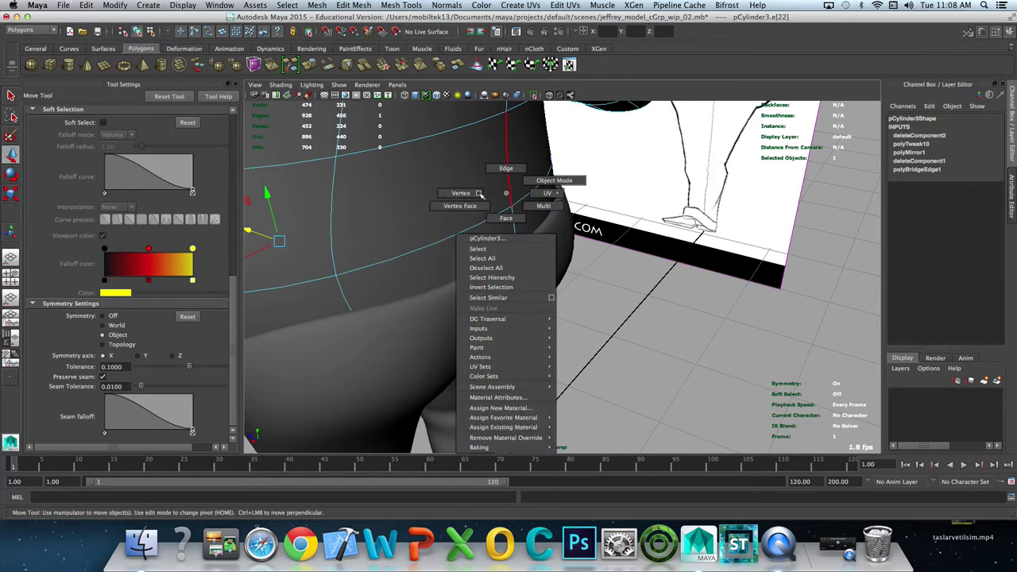
Step: Nudge a torso vertex on the belt line up and left, then clear the selection
{"action": "right_click_drag", "start_coordinate": [505, 194], "coordinate": [460, 193]}
{"action": "left_click", "coordinate": [521, 266]}
{"action": "left_click_drag", "start_coordinate": [494, 264], "coordinate": [487, 254]}
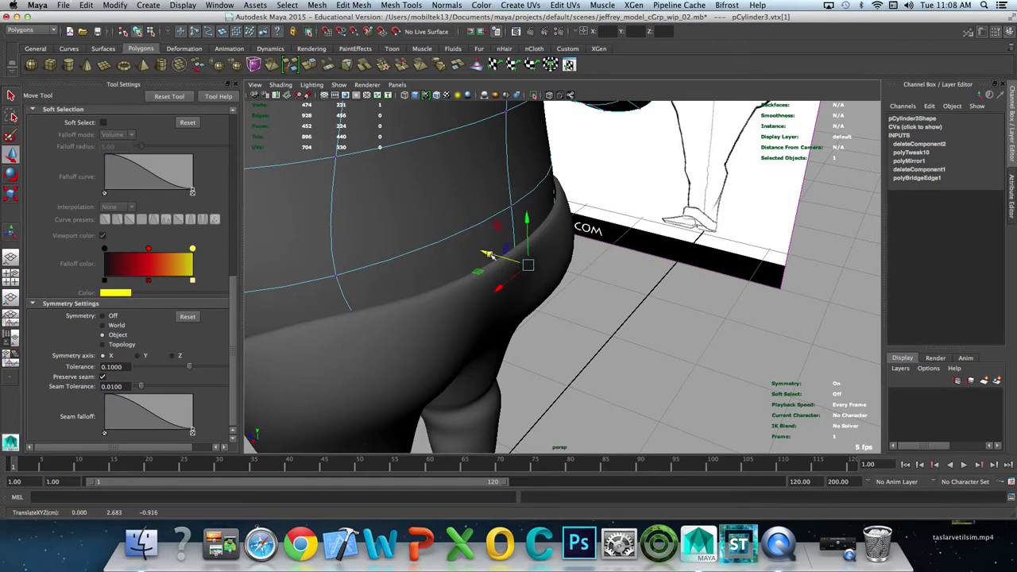
{"action": "mouse_move", "coordinate": [489, 254]}
{"action": "left_mouse_down", "text": "alt"}
{"action": "mouse_move", "coordinate": [554, 277]}
{"action": "mouse_move", "coordinate": [653, 286]}
{"action": "left_mouse_up", "text": "alt"}
{"action": "left_click", "coordinate": [632, 323]}
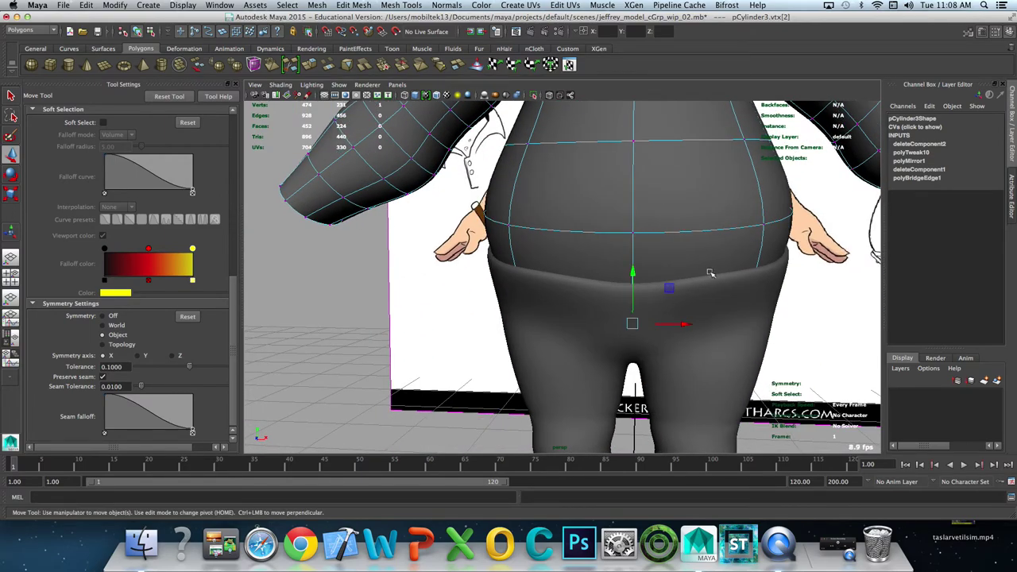
{"action": "left_click", "coordinate": [719, 236]}
{"action": "mouse_move", "coordinate": [355, 340]}
{"action": "left_mouse_down", "text": "alt"}
{"action": "mouse_move", "coordinate": [396, 325]}
{"action": "mouse_move", "coordinate": [495, 325]}
{"action": "mouse_move", "coordinate": [374, 342]}
{"action": "mouse_move", "coordinate": [604, 328]}
{"action": "mouse_move", "coordinate": [596, 337]}
{"action": "mouse_move", "coordinate": [625, 358]}
{"action": "left_mouse_up", "text": "alt"}
Step: Nudge a pants waistband vertex slightly left and box-select the waistband vertices
{"action": "left_click", "coordinate": [495, 250]}
{"action": "mouse_move", "coordinate": [522, 288]}
{"action": "left_mouse_down", "text": "alt"}
{"action": "mouse_move", "coordinate": [530, 285]}
{"action": "mouse_move", "coordinate": [449, 248]}
{"action": "left_mouse_up", "text": "alt"}
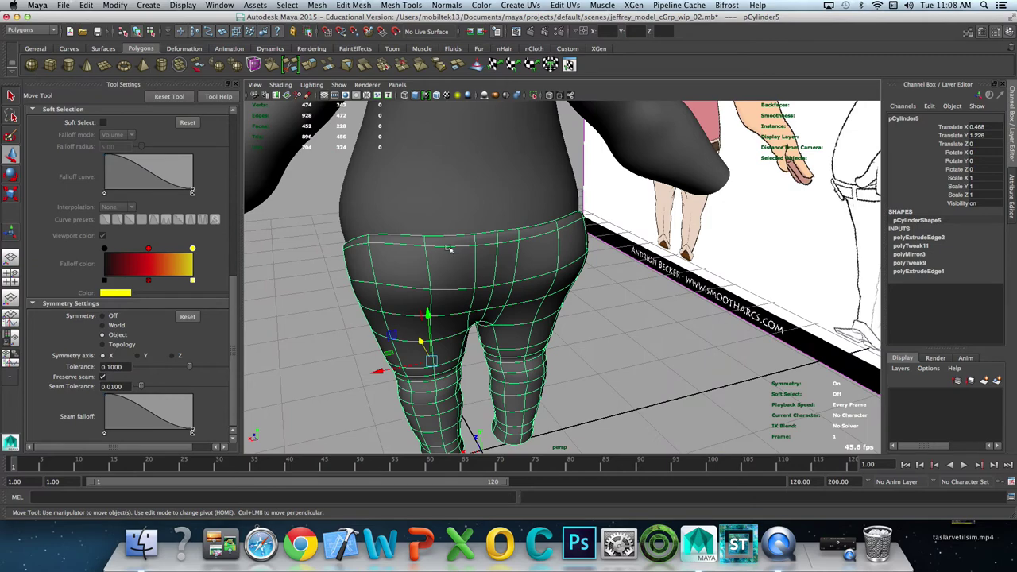
{"action": "right_click_drag", "start_coordinate": [449, 248], "coordinate": [363, 251]}
{"action": "left_click", "coordinate": [429, 239]}
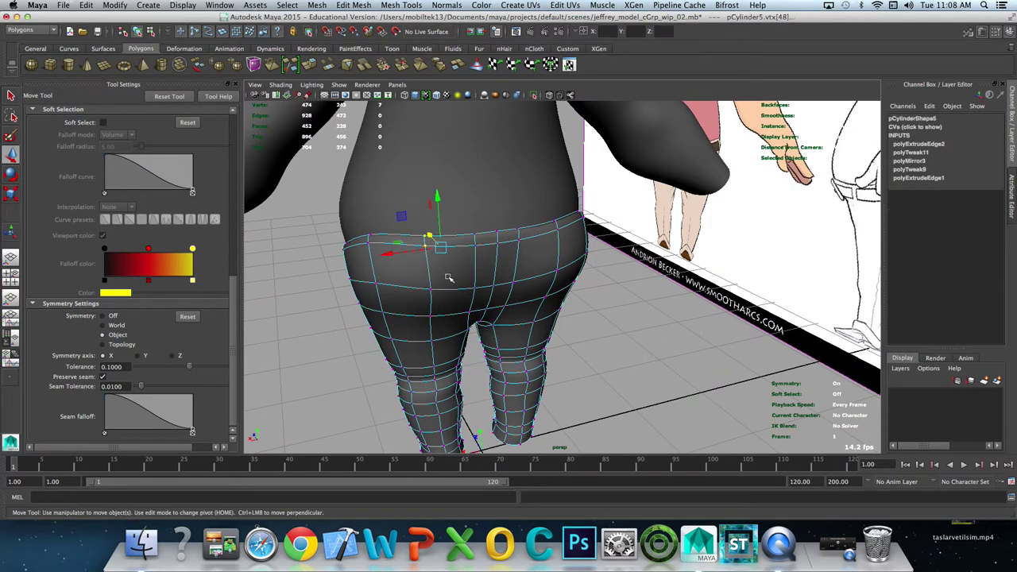
{"action": "left_click", "coordinate": [446, 242]}
{"action": "middle_click_drag", "start_coordinate": [449, 271], "coordinate": [455, 261]}
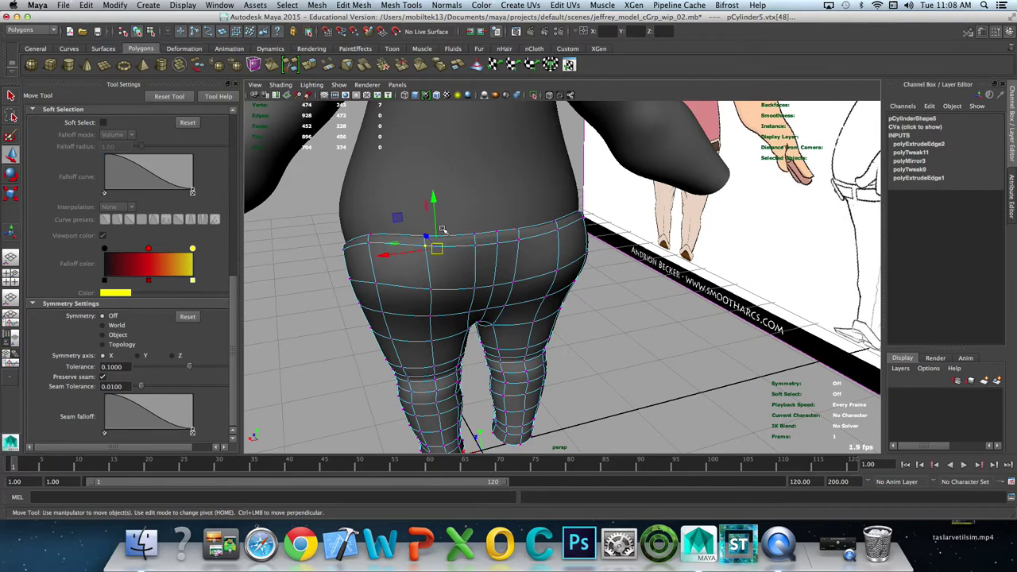
{"action": "left_click_drag", "start_coordinate": [405, 192], "coordinate": [437, 251]}
Step: Turn symmetry off and select a waistband vertex at the hips
{"action": "left_click_drag", "start_coordinate": [434, 209], "coordinate": [435, 190]}
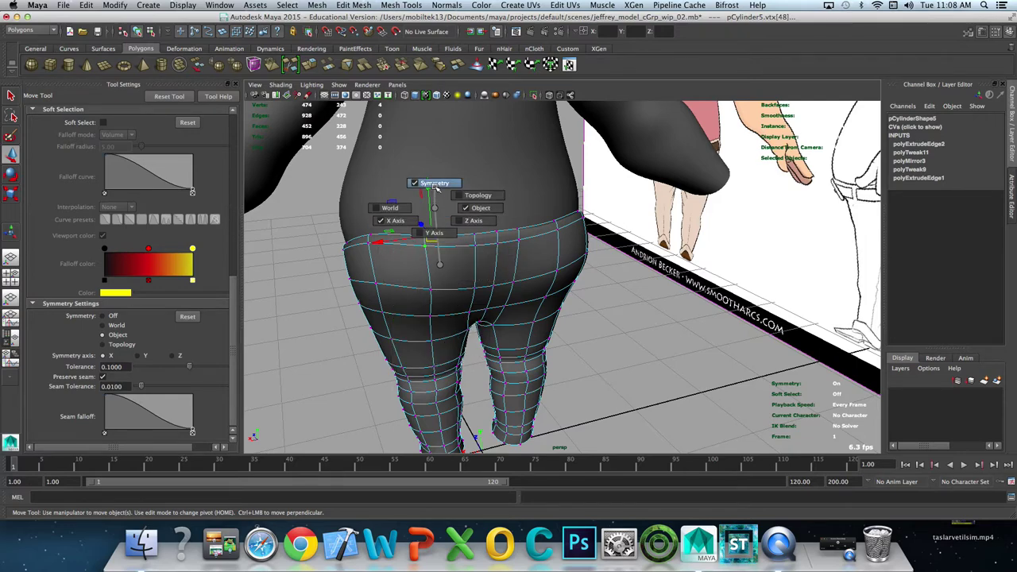
{"action": "left_click_drag", "start_coordinate": [435, 186], "coordinate": [437, 187]}
{"action": "mouse_move", "coordinate": [446, 239]}
{"action": "left_mouse_down", "text": "alt"}
{"action": "mouse_move", "coordinate": [535, 242]}
{"action": "mouse_move", "coordinate": [525, 246]}
{"action": "left_mouse_up", "text": "alt"}
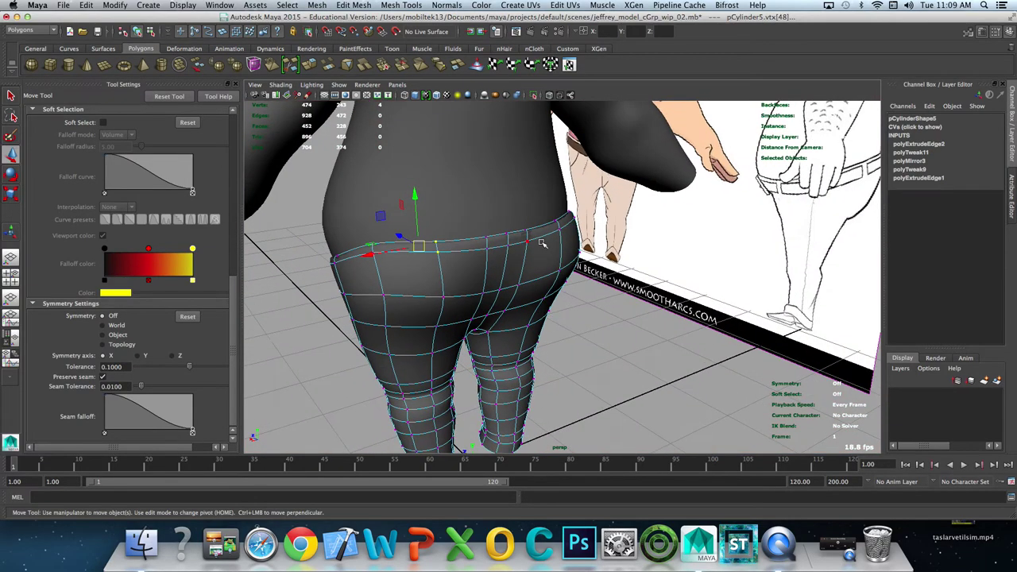
{"action": "left_click_drag", "start_coordinate": [453, 245], "coordinate": [470, 263], "text": "alt"}
{"action": "left_click", "coordinate": [477, 295]}
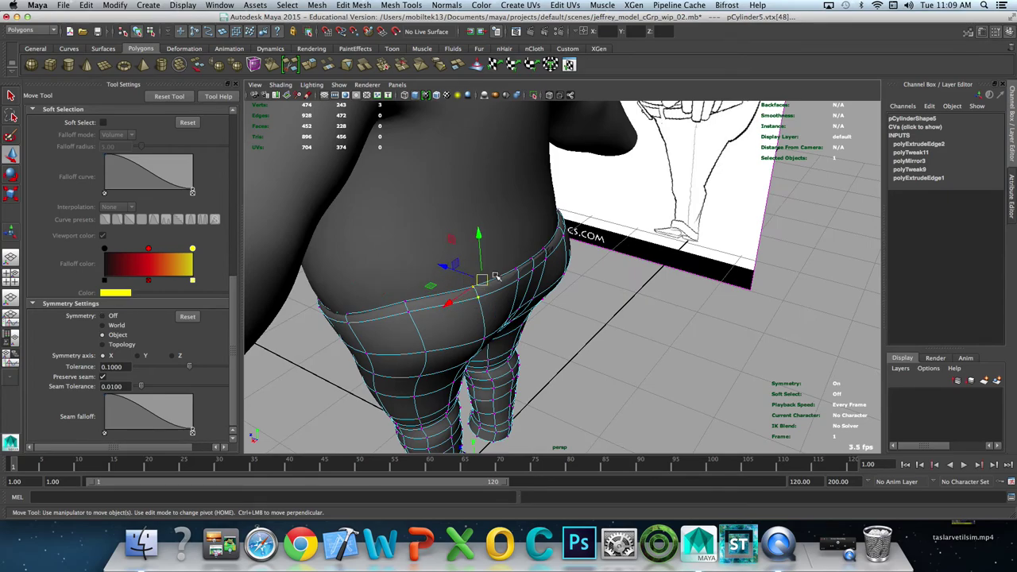
Step: Select the whole pants object and show it alone with Isolate Select
{"action": "mouse_move", "coordinate": [496, 278]}
{"action": "left_mouse_down", "text": "alt"}
{"action": "mouse_move", "coordinate": [460, 273]}
{"action": "mouse_move", "coordinate": [623, 257]}
{"action": "left_mouse_up", "text": "alt"}
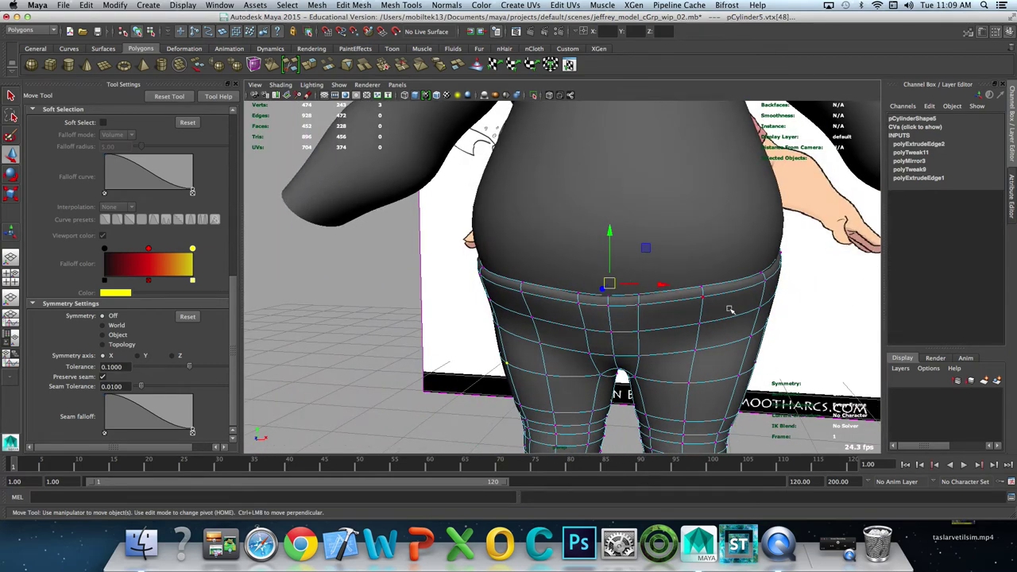
{"action": "key", "text": "F8"}
{"action": "left_click", "coordinate": [676, 286]}
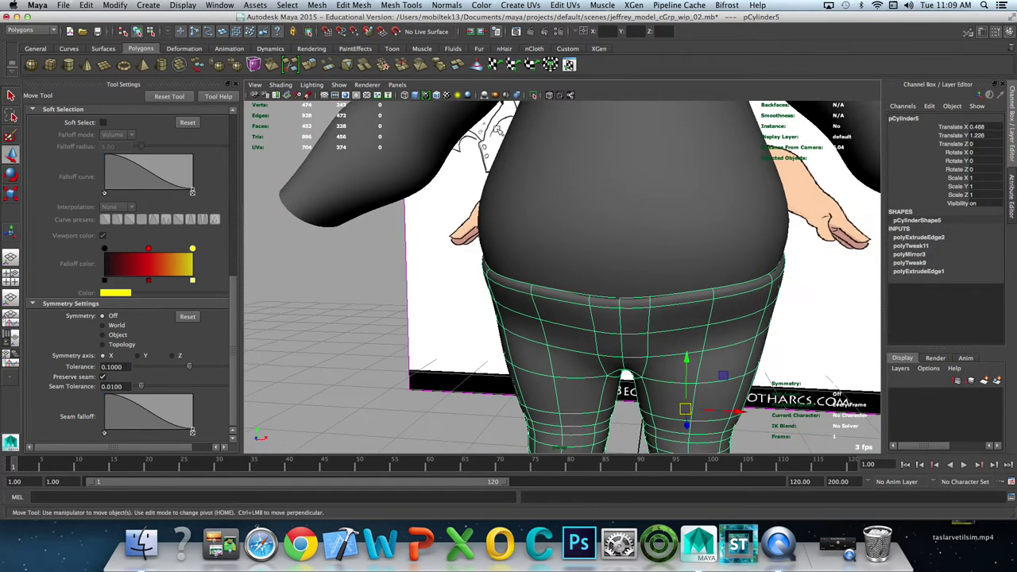
{"action": "left_click", "coordinate": [537, 94]}
Step: Frame the pants and inspect a waist-rim vertex in smooth preview
{"action": "key", "text": "f"}
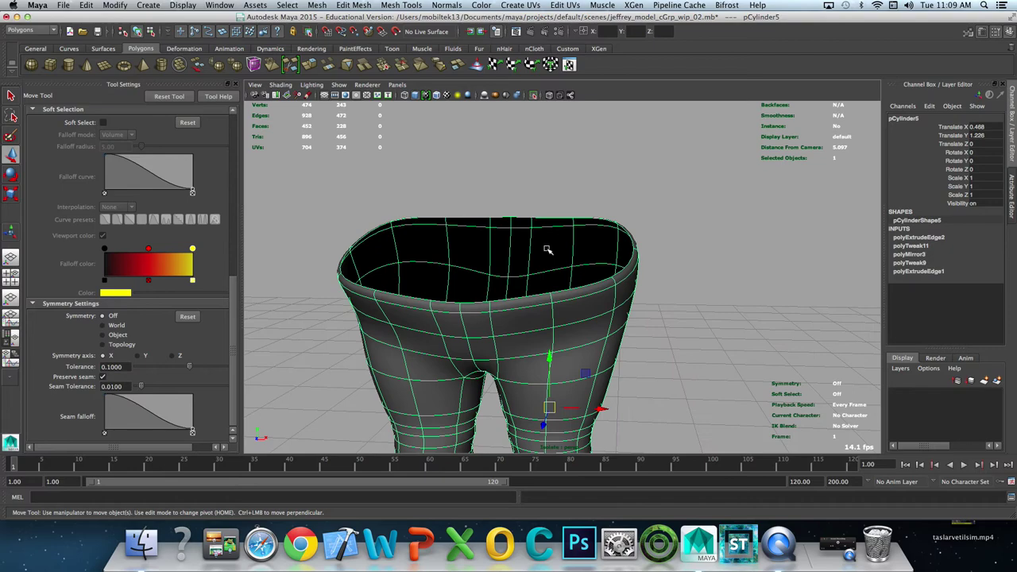
{"action": "key", "text": "F9"}
{"action": "left_click", "coordinate": [572, 219]}
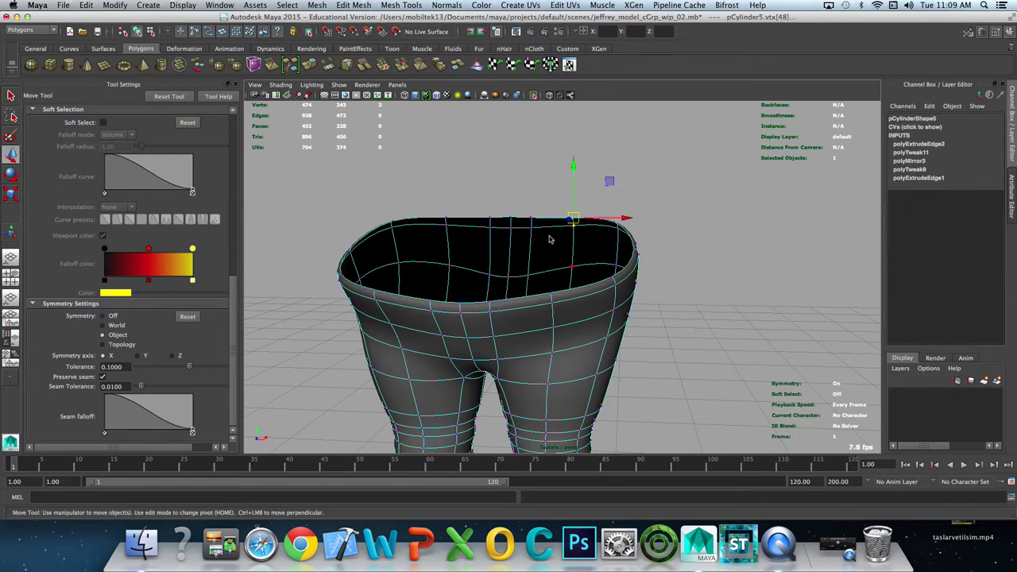
{"action": "mouse_move", "coordinate": [538, 243]}
{"action": "left_mouse_down", "text": "alt"}
{"action": "mouse_move", "coordinate": [525, 232]}
{"action": "mouse_move", "coordinate": [529, 256]}
{"action": "left_mouse_up", "text": "alt"}
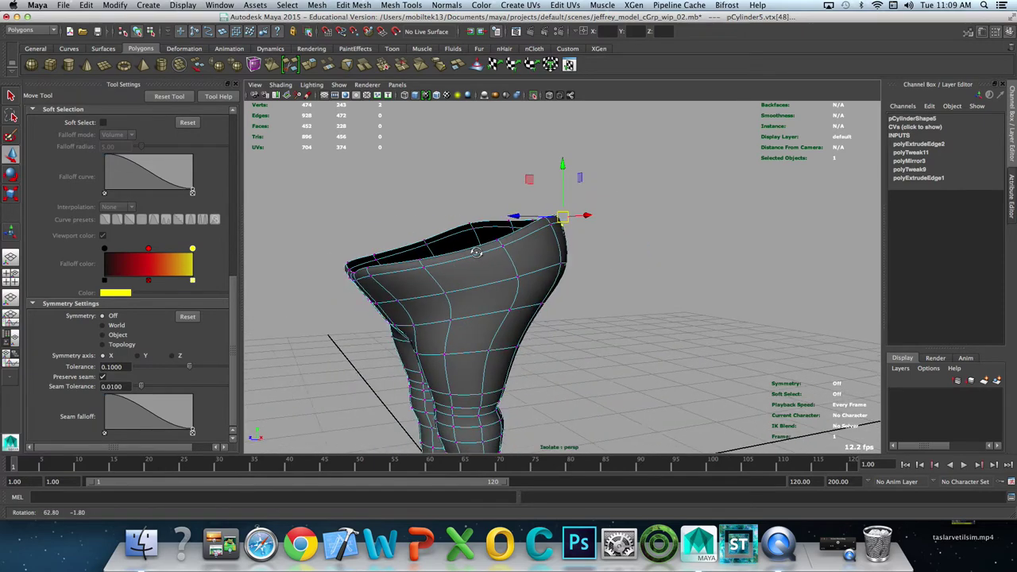
{"action": "key", "text": "q"}
{"action": "left_click", "coordinate": [574, 254]}
{"action": "mouse_move", "coordinate": [625, 252]}
{"action": "left_mouse_down", "text": "alt"}
{"action": "mouse_move", "coordinate": [508, 250]}
{"action": "mouse_move", "coordinate": [483, 234]}
{"action": "mouse_move", "coordinate": [491, 258]}
{"action": "left_mouse_up", "text": "alt"}
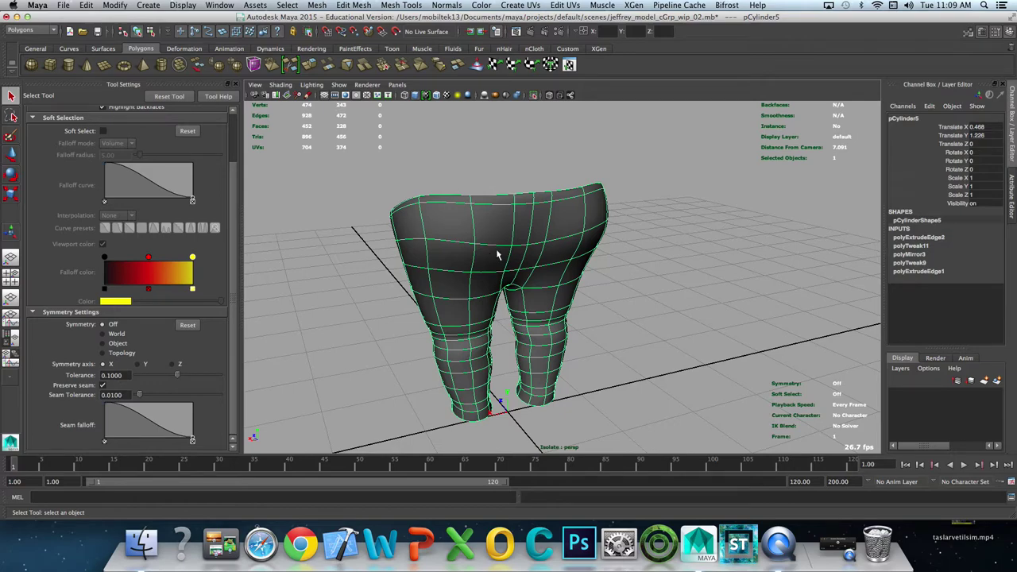
Step: Switch the pants to low-poly display with 1 and inspect the waist and legs from several angles
{"action": "key", "text": "1"}
{"action": "mouse_move", "coordinate": [548, 225]}
{"action": "left_mouse_down", "text": "alt"}
{"action": "mouse_move", "coordinate": [529, 242]}
{"action": "mouse_move", "coordinate": [524, 217]}
{"action": "left_mouse_up", "text": "alt"}
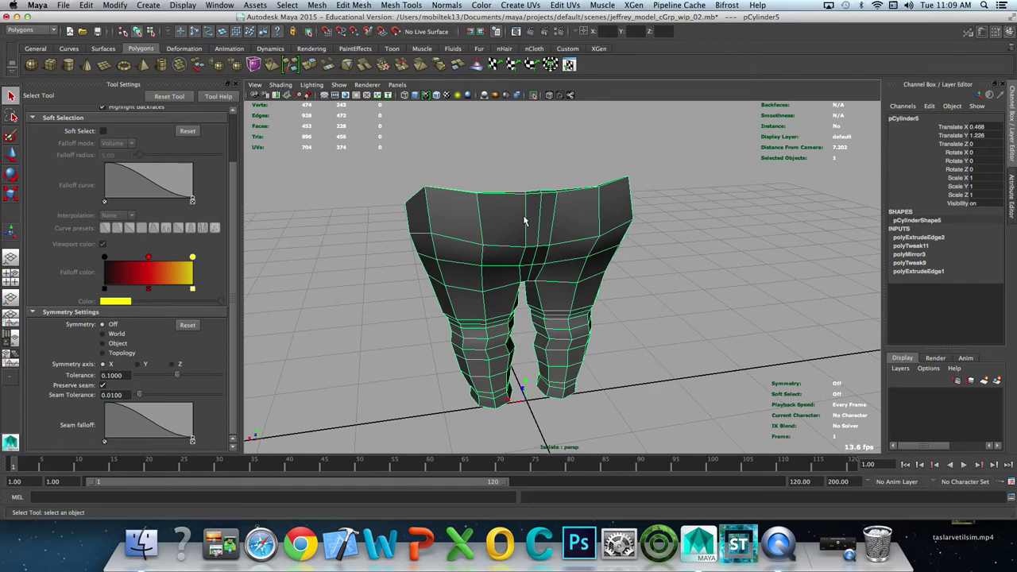
{"action": "mouse_move", "coordinate": [522, 204]}
{"action": "left_mouse_down", "text": "alt"}
{"action": "mouse_move", "coordinate": [522, 220]}
{"action": "mouse_move", "coordinate": [527, 199]}
{"action": "mouse_move", "coordinate": [534, 224]}
{"action": "mouse_move", "coordinate": [533, 174]}
{"action": "mouse_move", "coordinate": [529, 230]}
{"action": "mouse_move", "coordinate": [502, 208]}
{"action": "mouse_move", "coordinate": [526, 227]}
{"action": "mouse_move", "coordinate": [463, 263]}
{"action": "mouse_move", "coordinate": [495, 227]}
{"action": "mouse_move", "coordinate": [495, 191]}
{"action": "left_mouse_up", "text": "alt"}
{"action": "scroll", "coordinate": [534, 224], "scroll_direction": "up", "scroll_amount": 5}
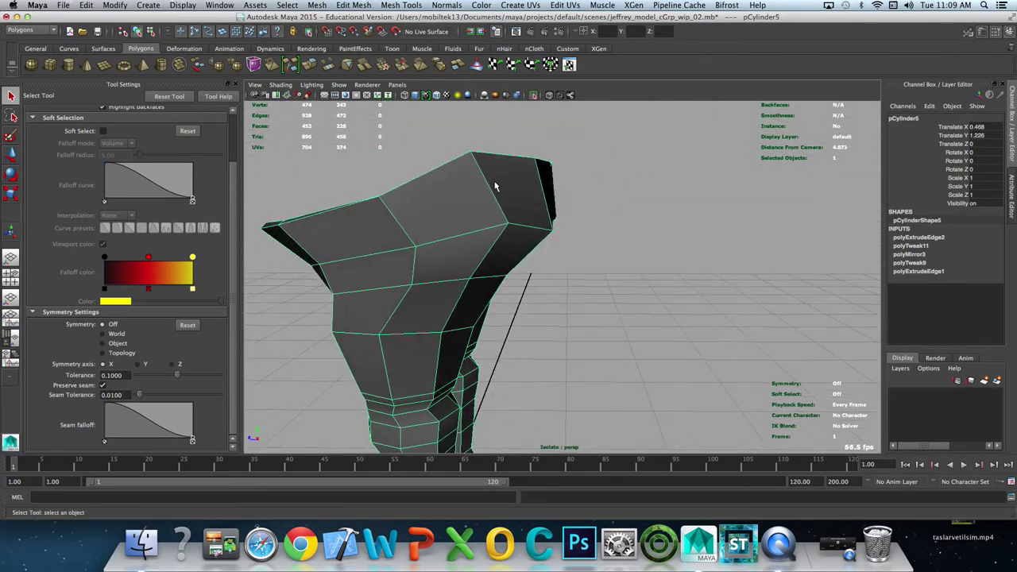
{"action": "left_click_drag", "start_coordinate": [456, 225], "coordinate": [535, 186], "text": "alt"}
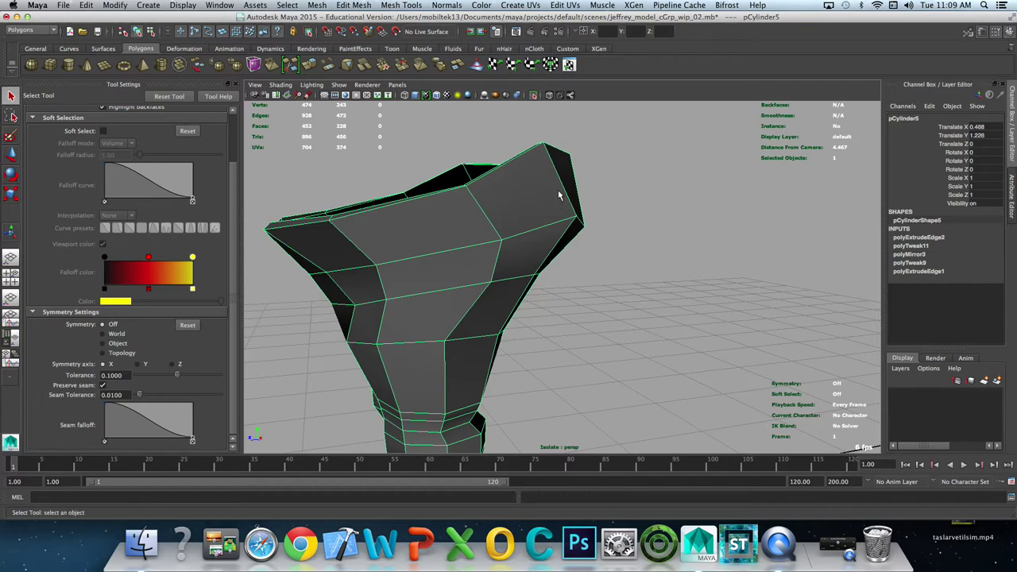
{"action": "mouse_move", "coordinate": [394, 222]}
{"action": "left_mouse_down", "text": "alt"}
{"action": "mouse_move", "coordinate": [437, 236]}
{"action": "mouse_move", "coordinate": [430, 249]}
{"action": "mouse_move", "coordinate": [420, 245]}
{"action": "mouse_move", "coordinate": [424, 228]}
{"action": "left_mouse_up", "text": "alt"}
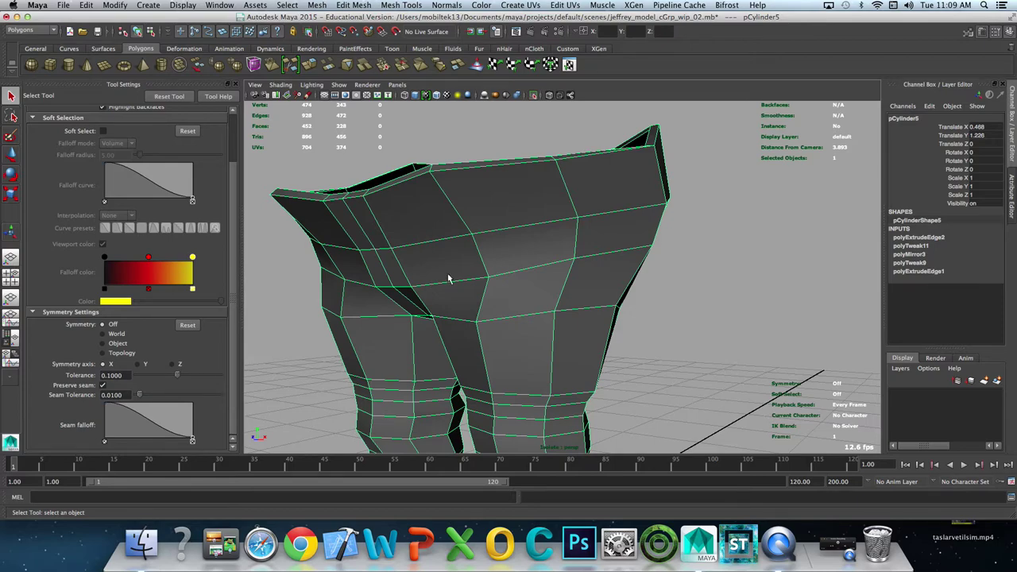
{"action": "mouse_move", "coordinate": [500, 277]}
{"action": "left_mouse_down", "text": "alt"}
{"action": "mouse_move", "coordinate": [517, 215]}
{"action": "mouse_move", "coordinate": [463, 250]}
{"action": "mouse_move", "coordinate": [492, 238]}
{"action": "mouse_move", "coordinate": [448, 200]}
{"action": "mouse_move", "coordinate": [453, 230]}
{"action": "left_mouse_up", "text": "alt"}
{"action": "right_click_drag", "start_coordinate": [454, 230], "coordinate": [526, 243], "text": "alt"}
{"action": "right_click", "coordinate": [512, 230]}
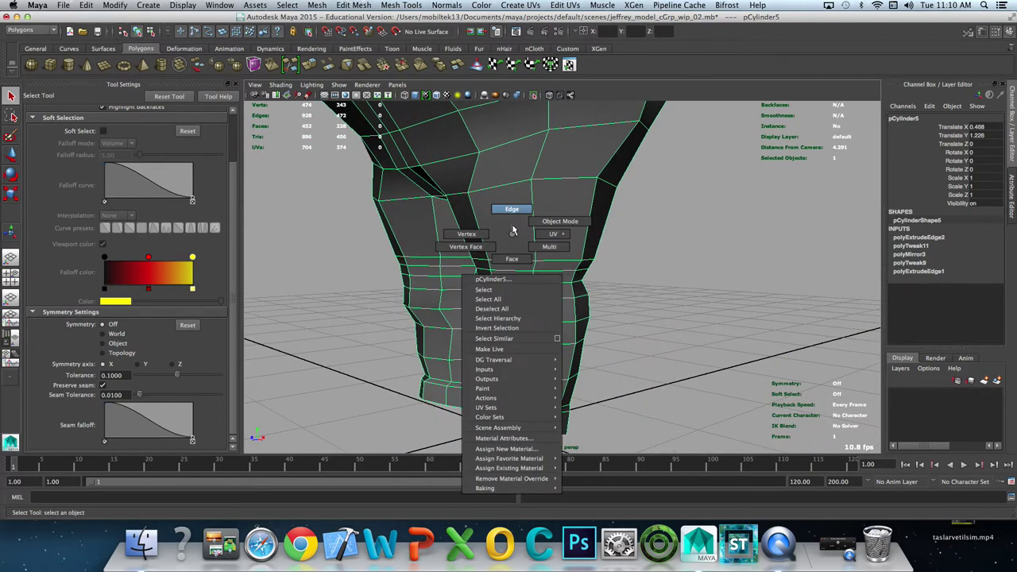
Step: Try an Insert Edge Loop on the upper leg and turn move symmetry off
{"action": "left_click", "coordinate": [401, 5]}
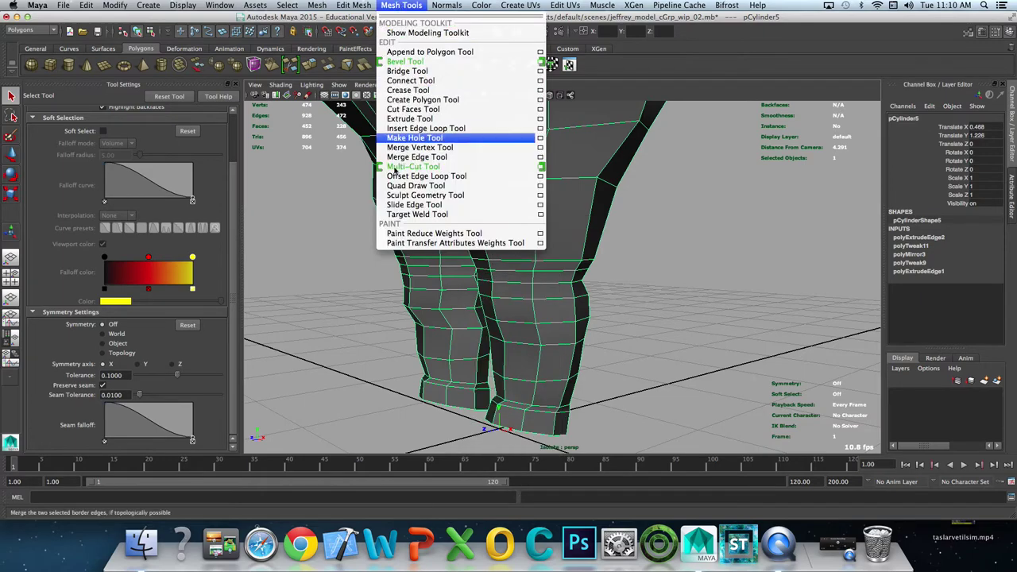
{"action": "left_click", "coordinate": [426, 128]}
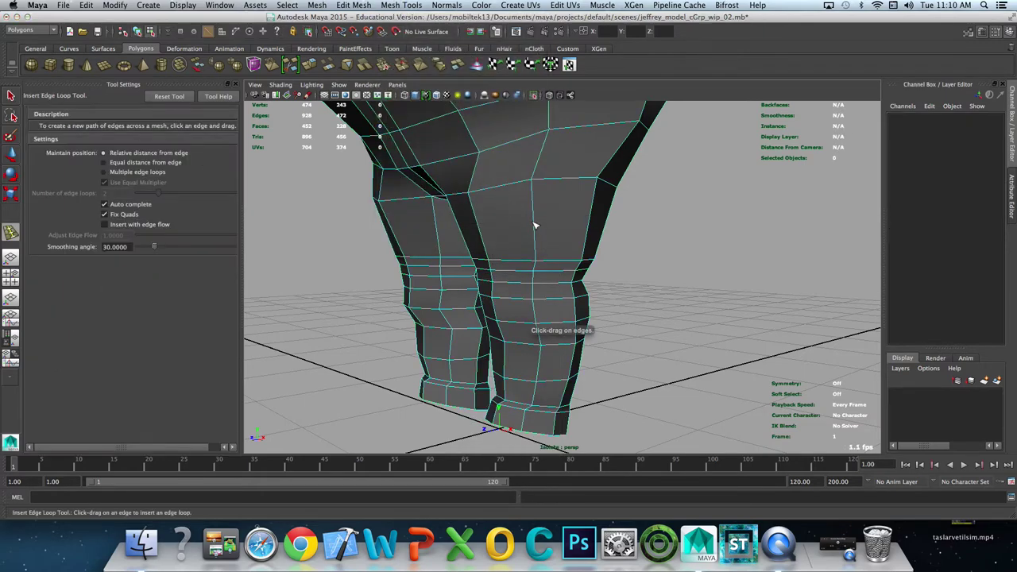
{"action": "left_click_drag", "start_coordinate": [534, 225], "coordinate": [533, 221]}
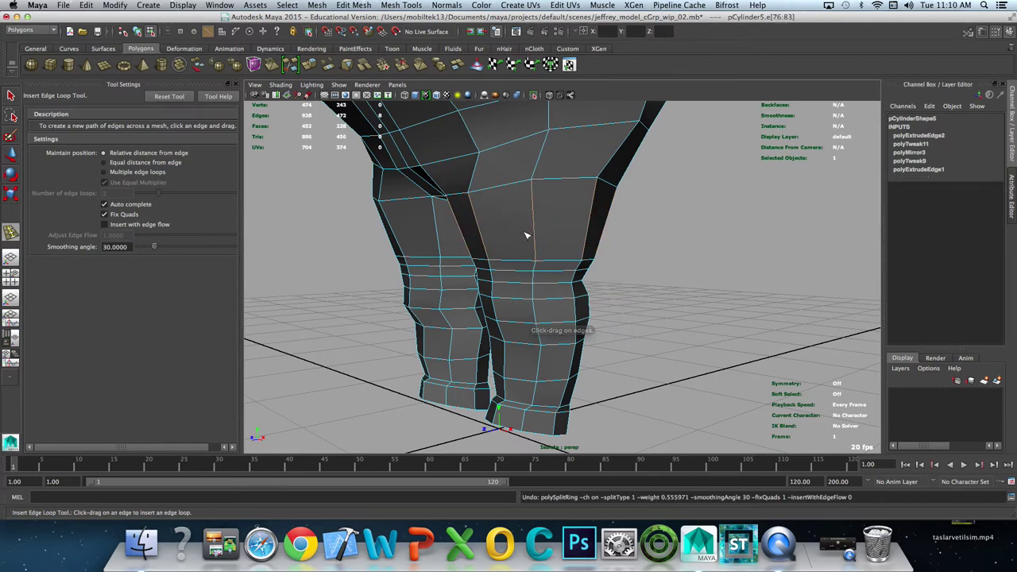
{"action": "key", "text": "w"}
{"action": "left_click_drag", "start_coordinate": [501, 206], "coordinate": [512, 162]}
{"action": "left_click", "coordinate": [536, 240]}
Step: Insert a trial edge loop across the leg, undo it, and reselect the pants mesh
{"action": "key", "text": "F8"}
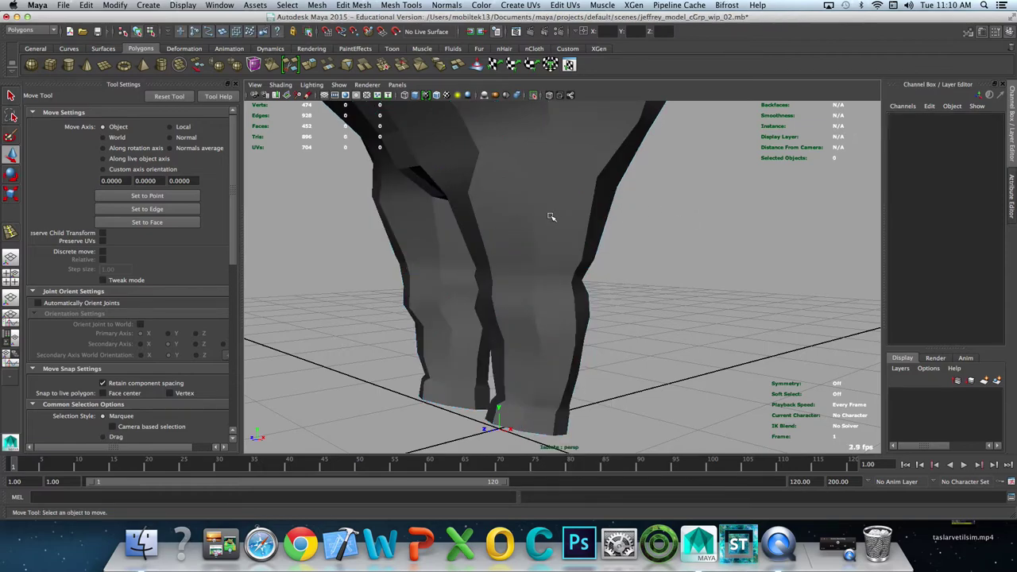
{"action": "left_click", "coordinate": [401, 6]}
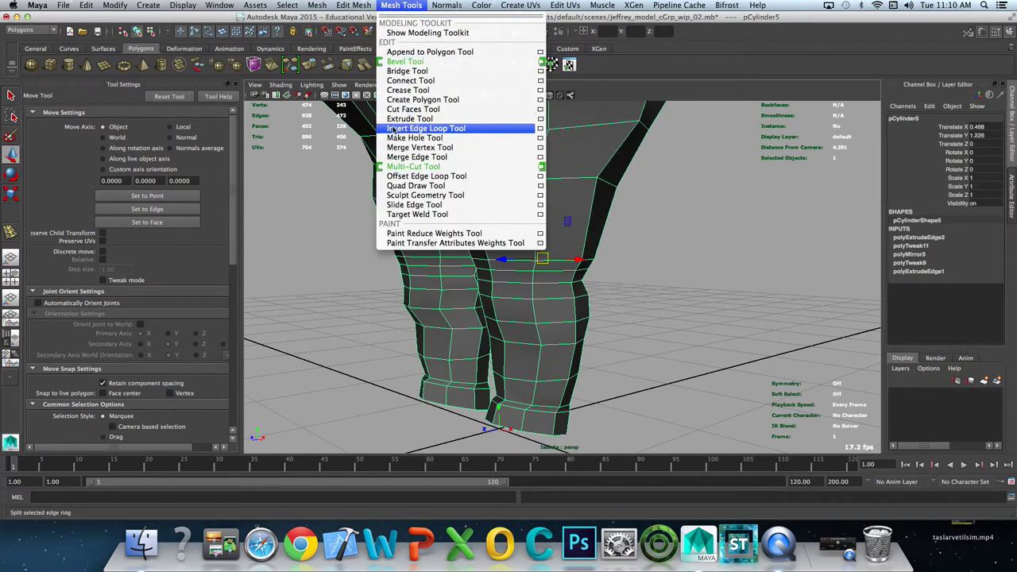
{"action": "left_click", "coordinate": [397, 131]}
{"action": "left_click", "coordinate": [536, 220]}
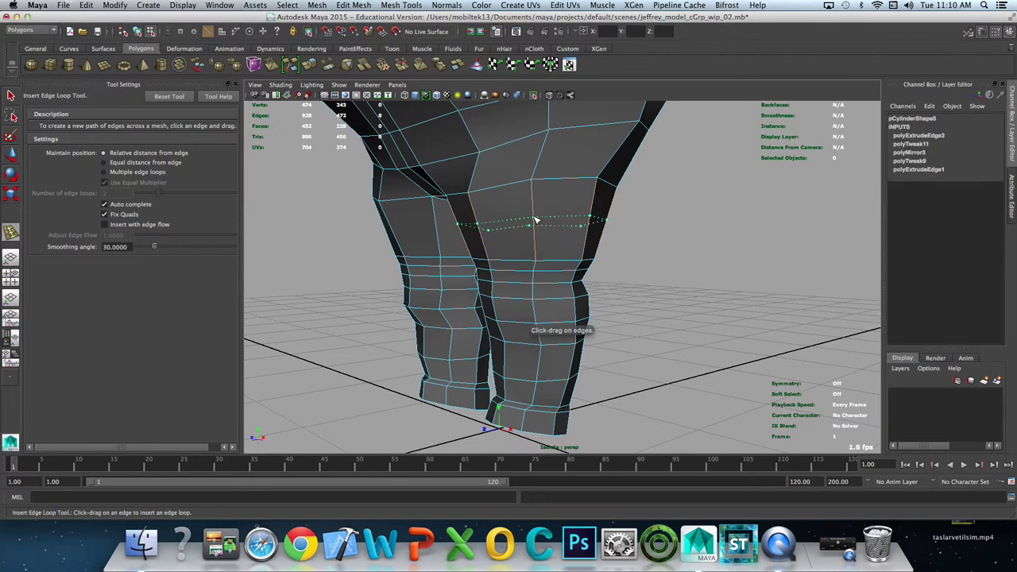
{"action": "scroll", "coordinate": [476, 222], "scroll_direction": "up", "scroll_amount": 3}
{"action": "key", "text": "ctrl+z"}
{"action": "scroll", "coordinate": [477, 199], "scroll_direction": "up", "scroll_amount": 3}
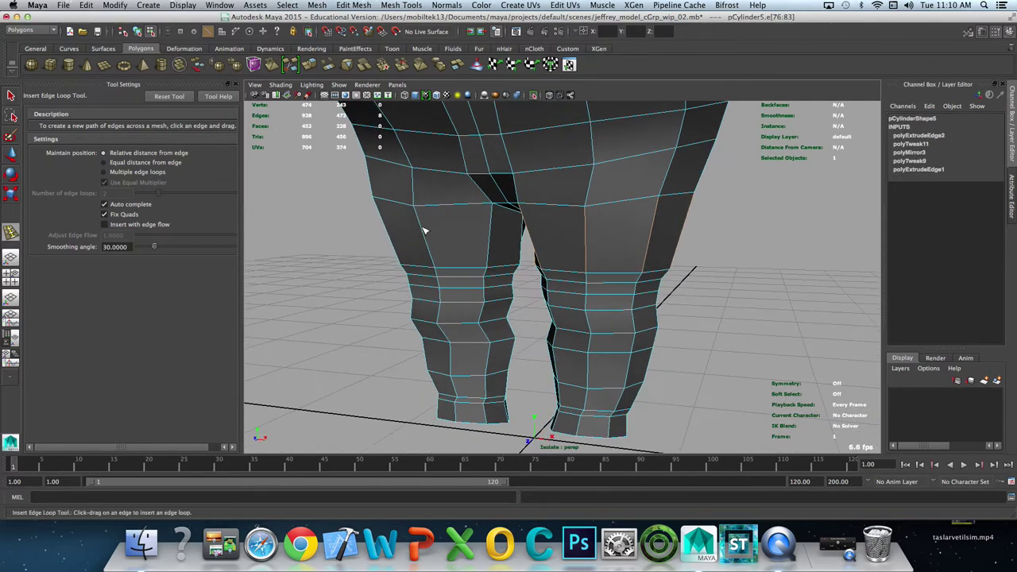
{"action": "key", "text": "q"}
{"action": "scroll", "coordinate": [478, 131], "scroll_direction": "up", "scroll_amount": 2}
{"action": "key", "text": "F8"}
{"action": "left_click", "coordinate": [429, 156]}
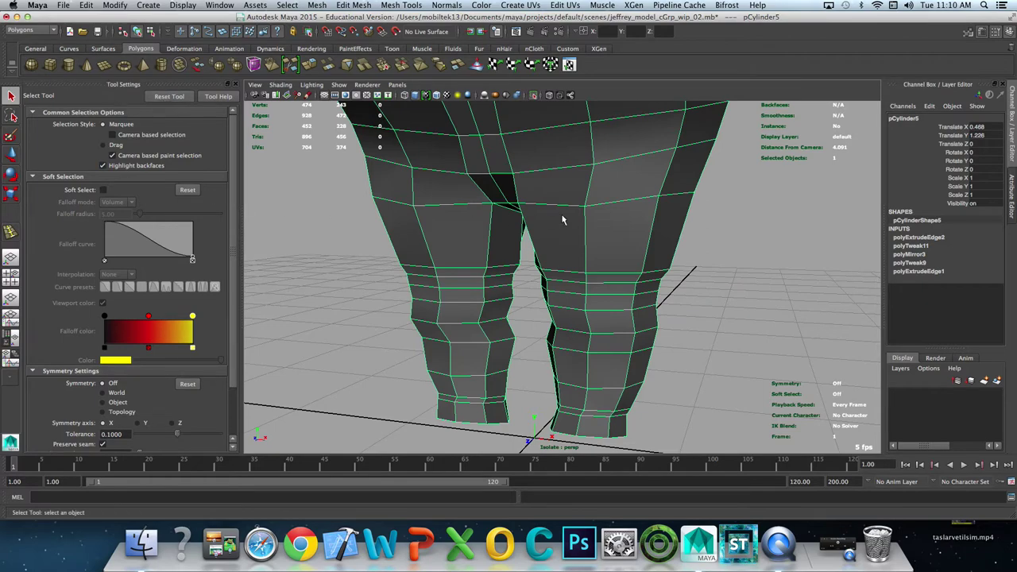
Step: Set move symmetry to Object for the pants
{"action": "left_click_drag", "start_coordinate": [675, 359], "coordinate": [659, 341], "text": "alt"}
{"action": "key", "text": "w"}
{"action": "left_click", "coordinate": [610, 256]}
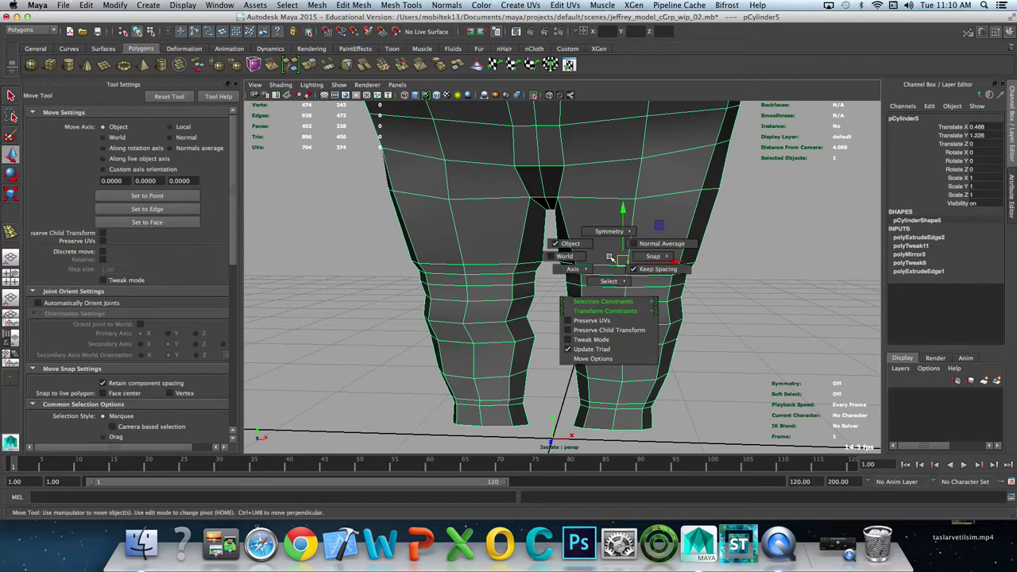
{"action": "left_click_drag", "start_coordinate": [609, 256], "coordinate": [604, 234]}
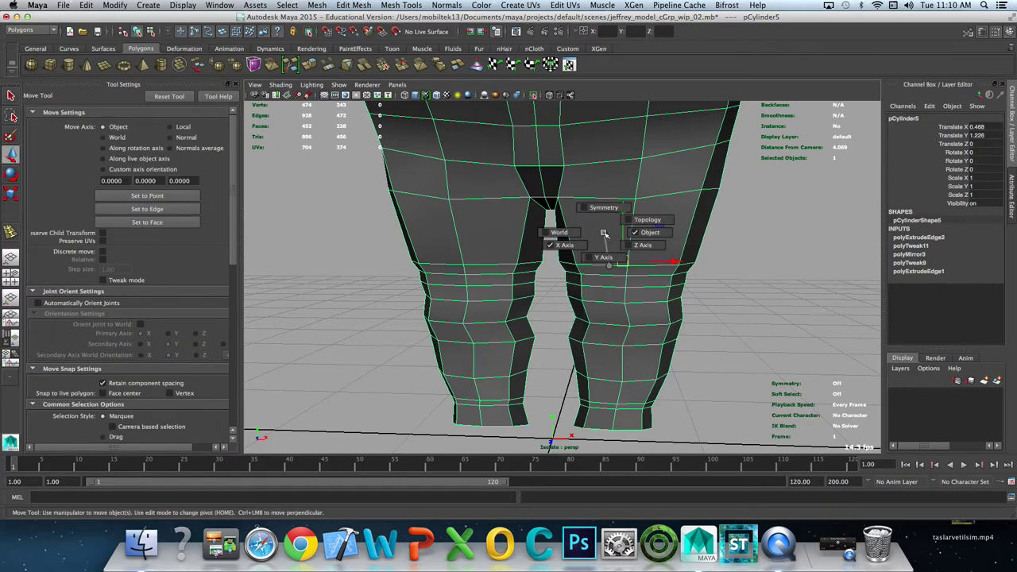
{"action": "left_click", "coordinate": [603, 208]}
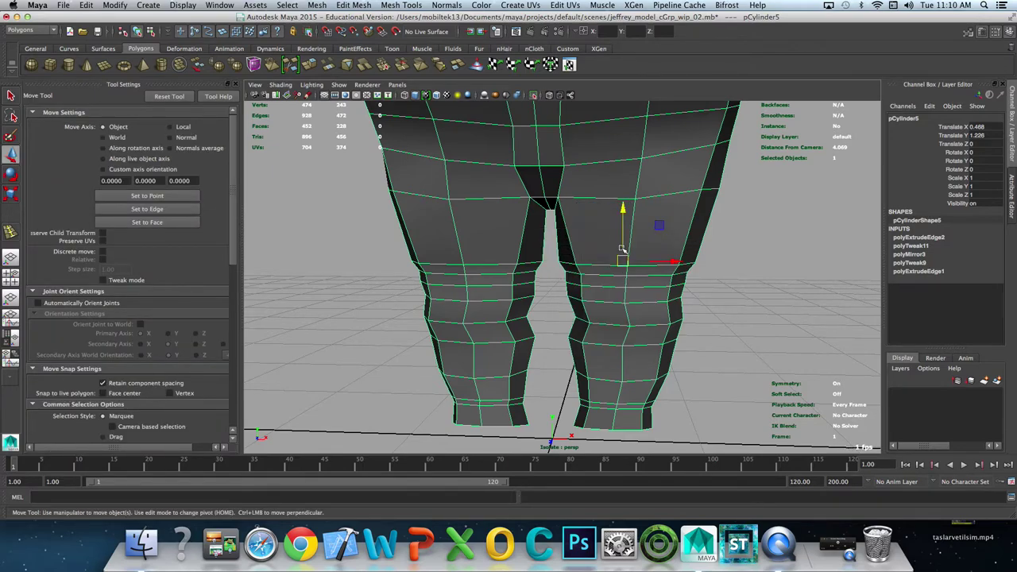
Step: Insert a trial edge loop on the right thigh, undo it, and select a vertical thigh edge
{"action": "left_click", "coordinate": [353, 5]}
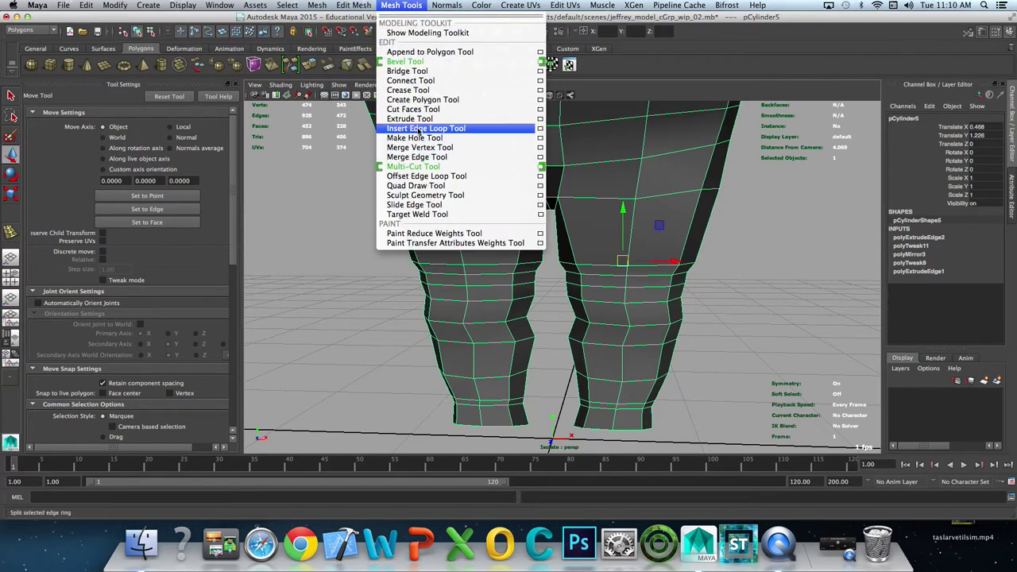
{"action": "left_click", "coordinate": [421, 128]}
{"action": "left_click_drag", "start_coordinate": [635, 240], "coordinate": [634, 230]}
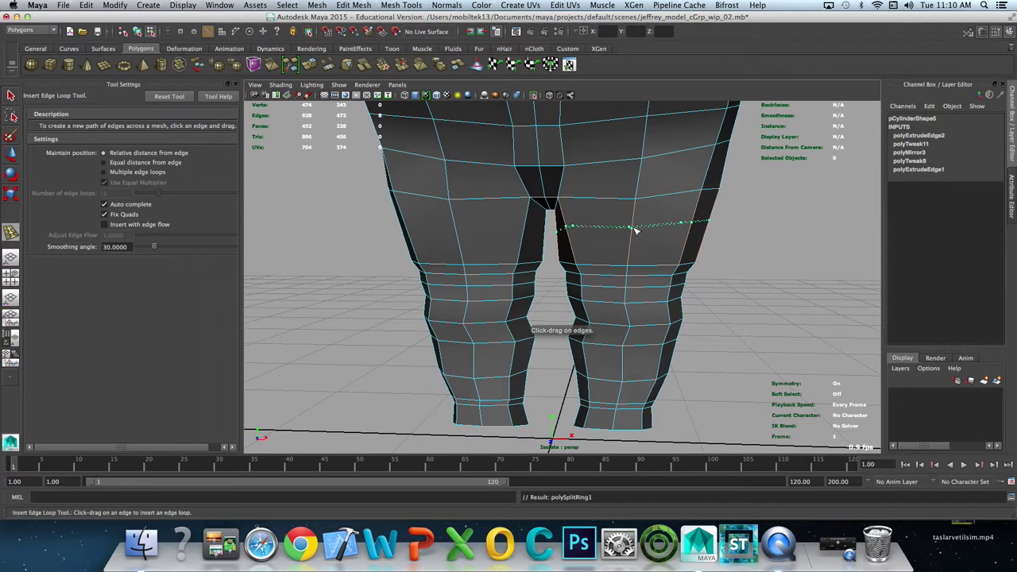
{"action": "key", "text": "ctrl+z"}
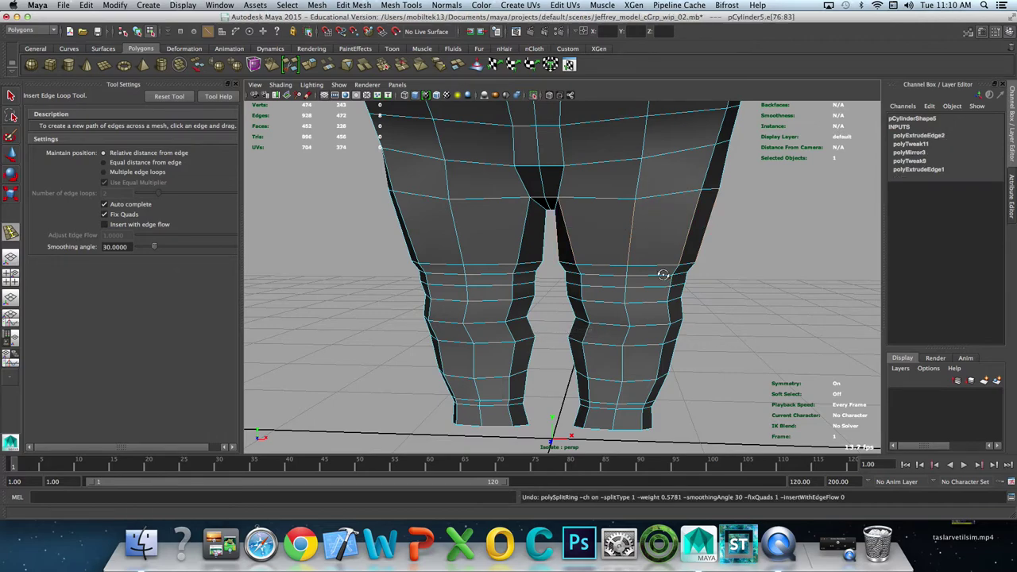
{"action": "left_click_drag", "start_coordinate": [665, 275], "coordinate": [608, 237], "text": "alt"}
{"action": "key", "text": "q"}
{"action": "left_click", "coordinate": [607, 237]}
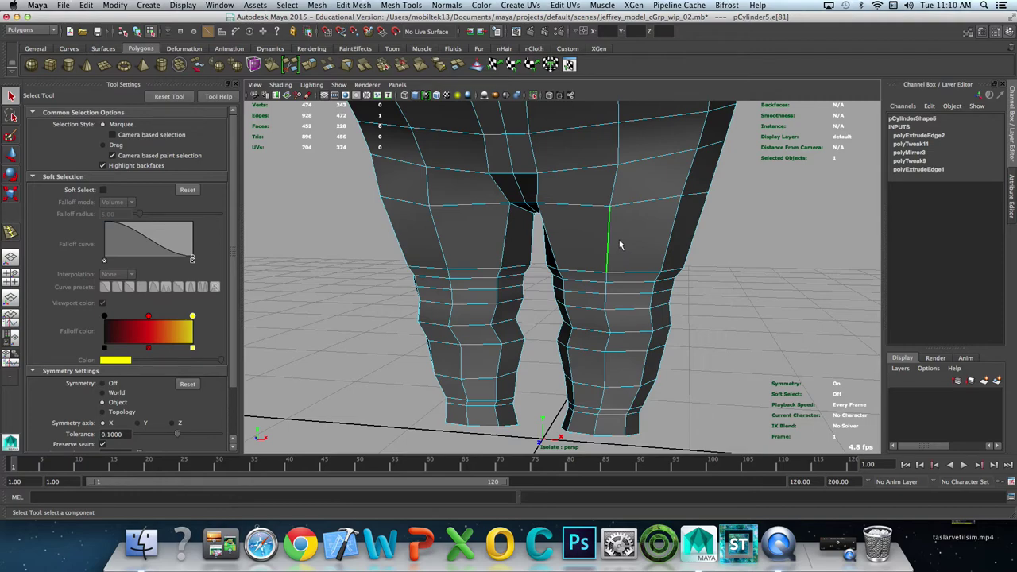
Step: Try deleting the thigh's vertical edge loop, undo it, and reselect the pants
{"action": "double_click", "coordinate": [592, 256]}
{"action": "right_click_drag", "start_coordinate": [612, 231], "coordinate": [700, 259], "text": "ctrl"}
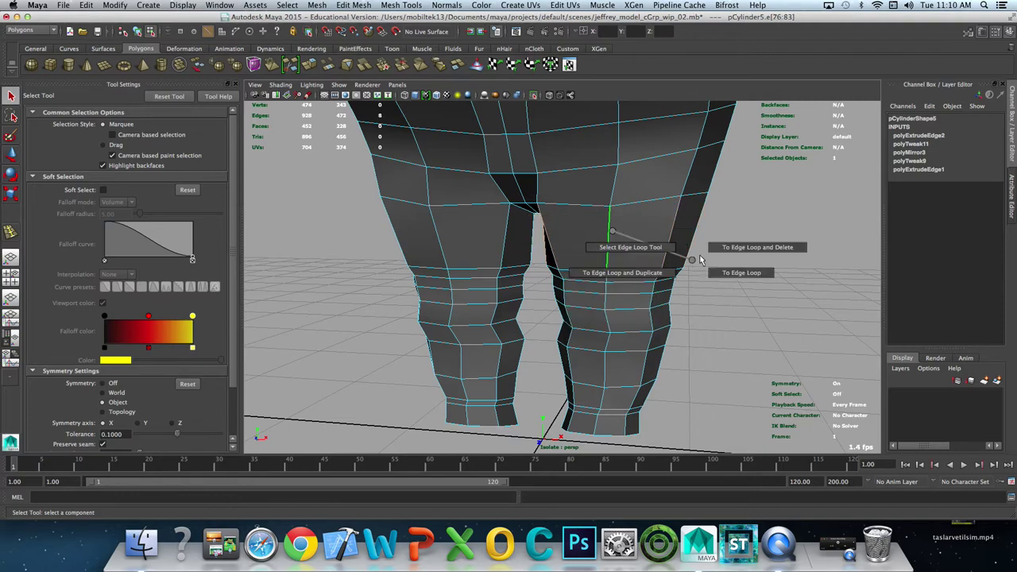
{"action": "key", "text": "ctrl+z"}
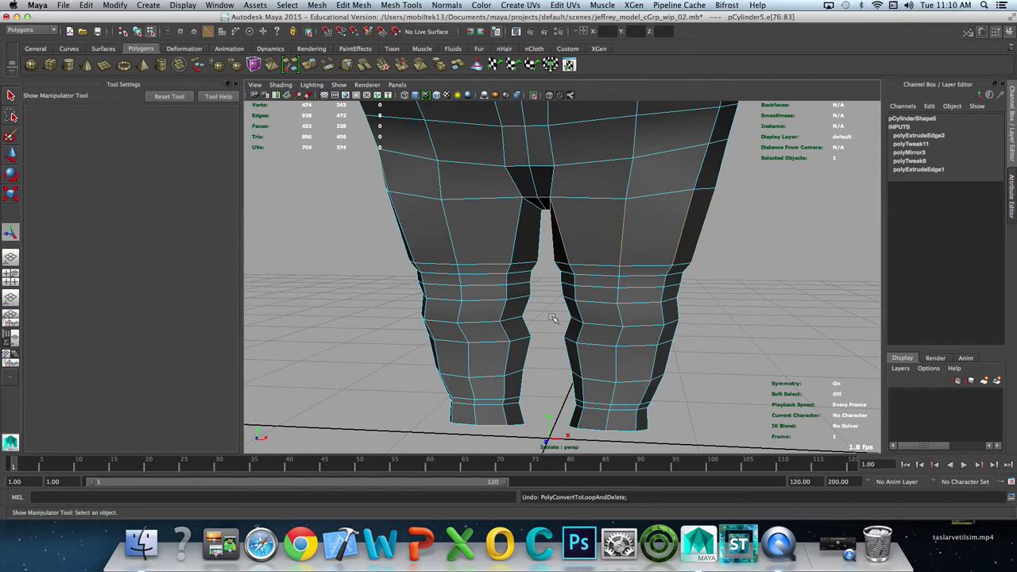
{"action": "key", "text": "q"}
{"action": "key", "text": "F8"}
{"action": "left_click", "coordinate": [637, 214]}
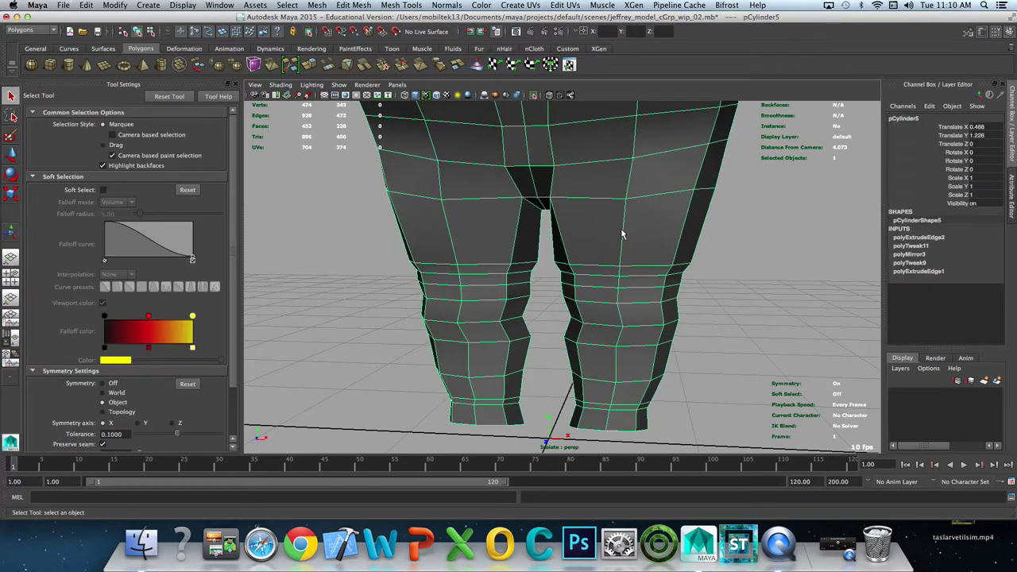
Step: Set move symmetry to World so the thigh edge loop selects on both legs
{"action": "key", "text": "F10"}
{"action": "left_click", "coordinate": [623, 229]}
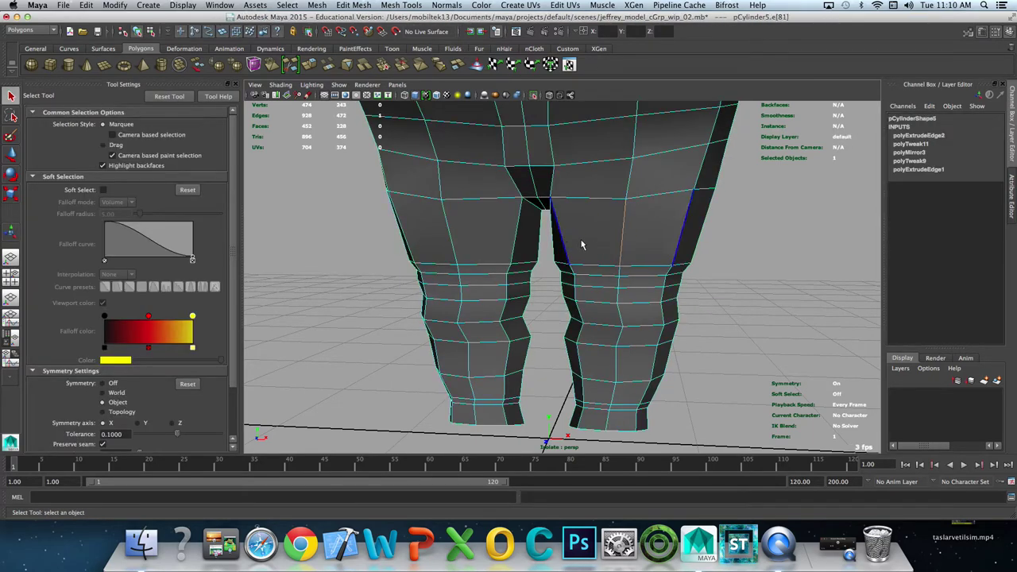
{"action": "double_click", "coordinate": [691, 235]}
{"action": "right_click", "coordinate": [626, 228], "text": "shift"}
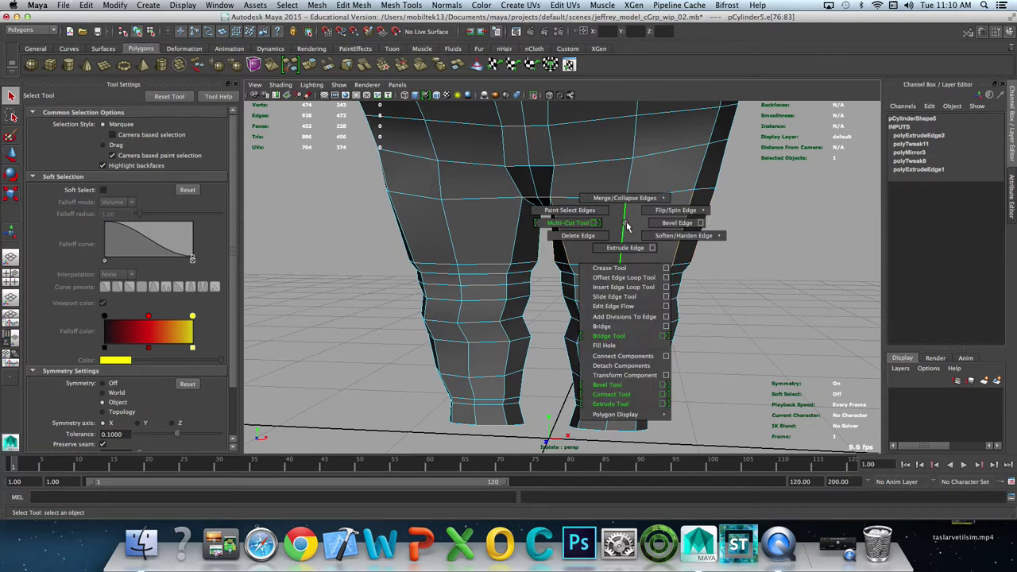
{"action": "key", "text": "w"}
{"action": "left_click", "coordinate": [608, 206]}
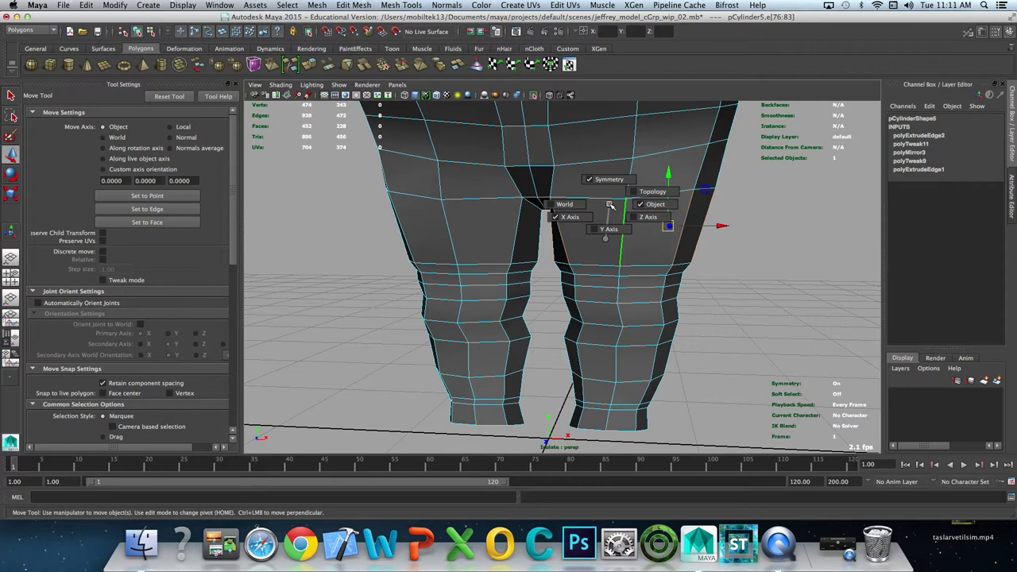
{"action": "left_click_drag", "start_coordinate": [609, 206], "coordinate": [562, 204]}
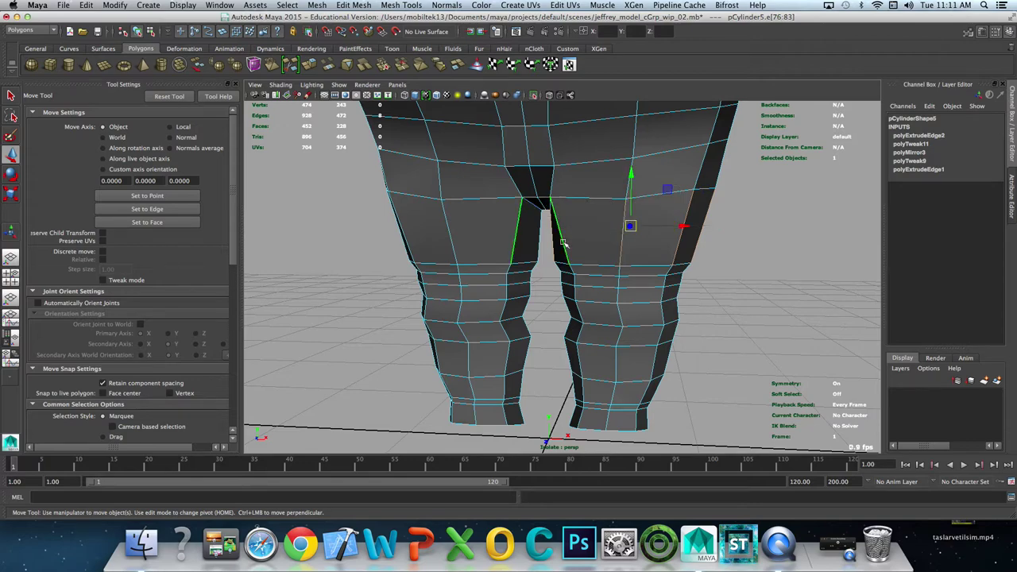
{"action": "left_click", "coordinate": [604, 238]}
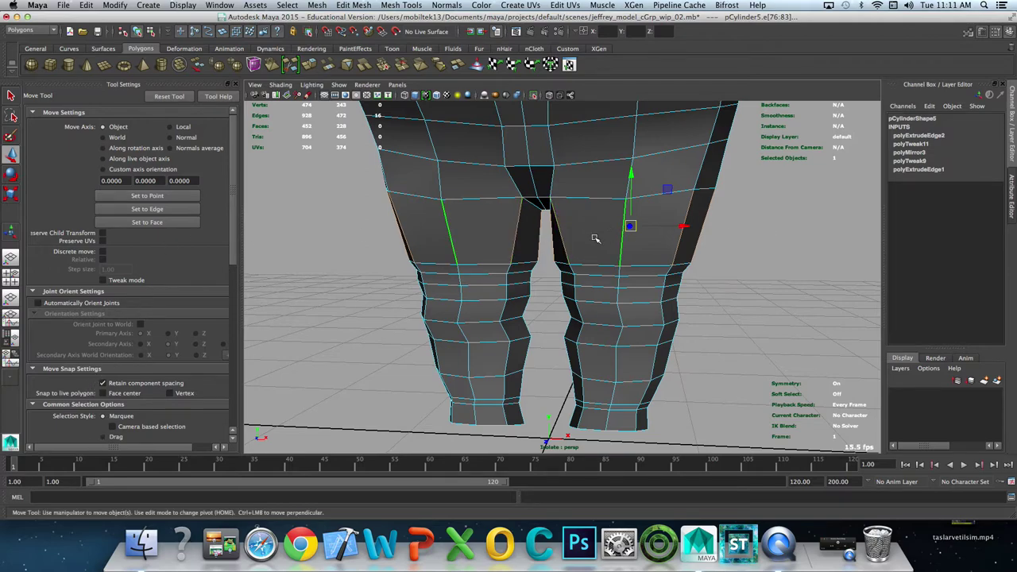
{"action": "key", "text": "F8"}
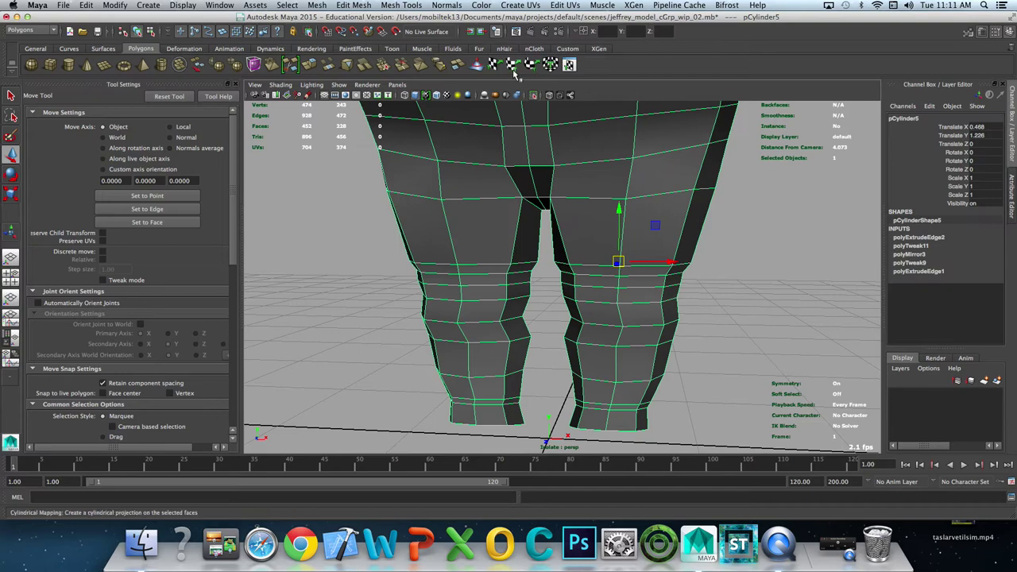
Step: Insert a trial edge loop across the right thigh, then undo it
{"action": "left_click", "coordinate": [397, 5]}
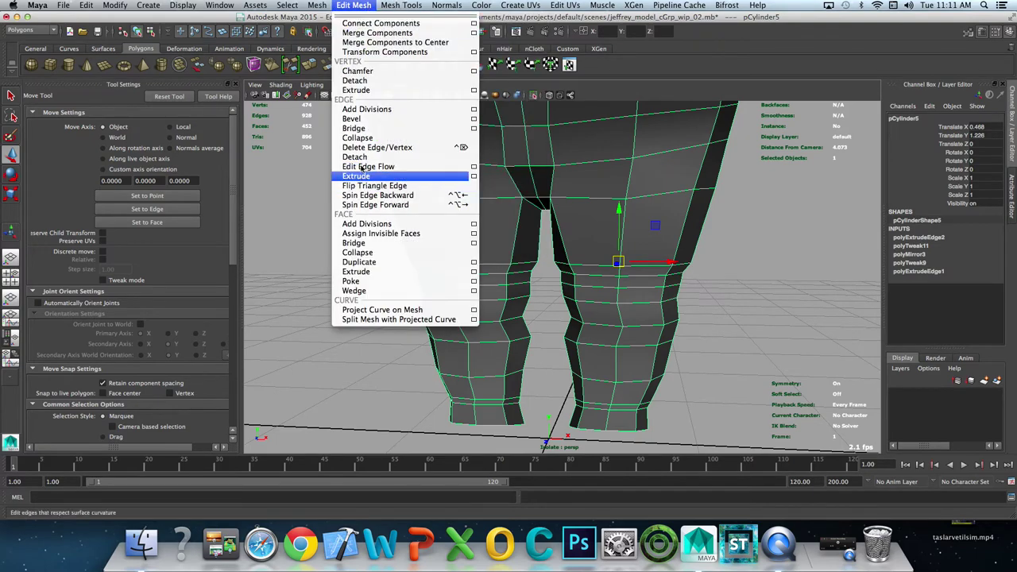
{"action": "left_click", "coordinate": [421, 128]}
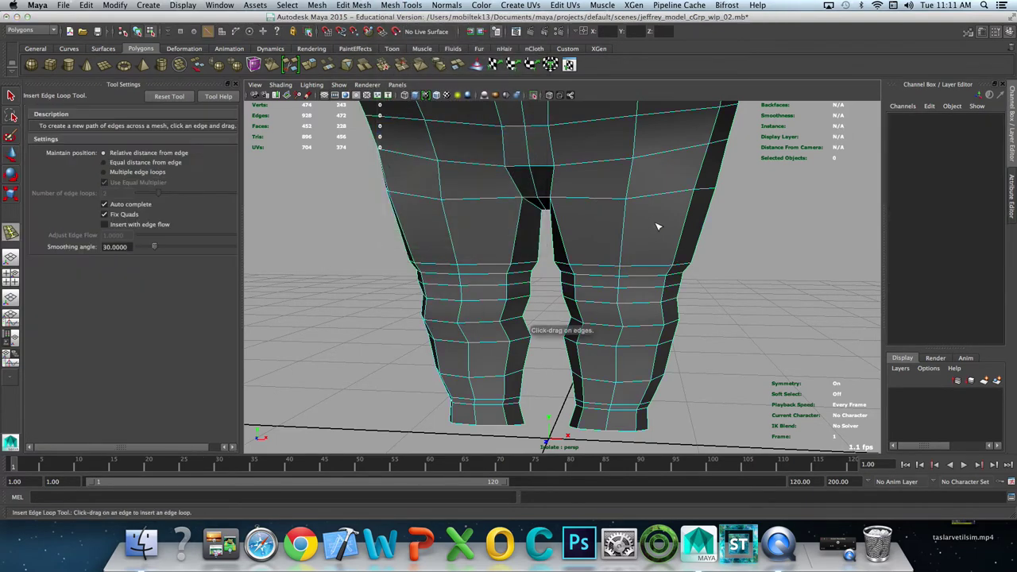
{"action": "left_click", "coordinate": [626, 225]}
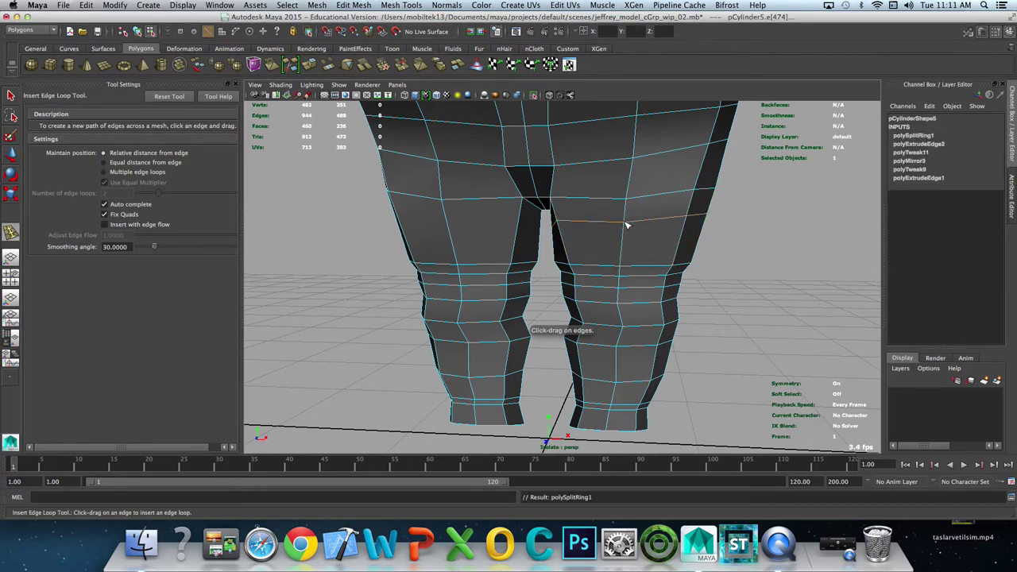
{"action": "key", "text": "q"}
Step: Reselect the pants and pick the outer thigh face on both legs
{"action": "left_click", "coordinate": [653, 204]}
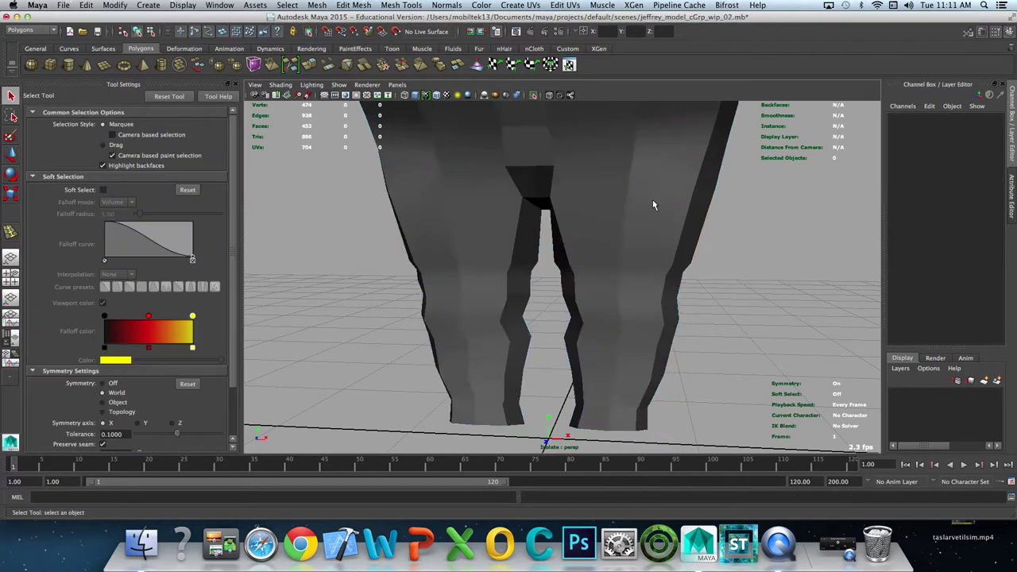
{"action": "left_click", "coordinate": [652, 205]}
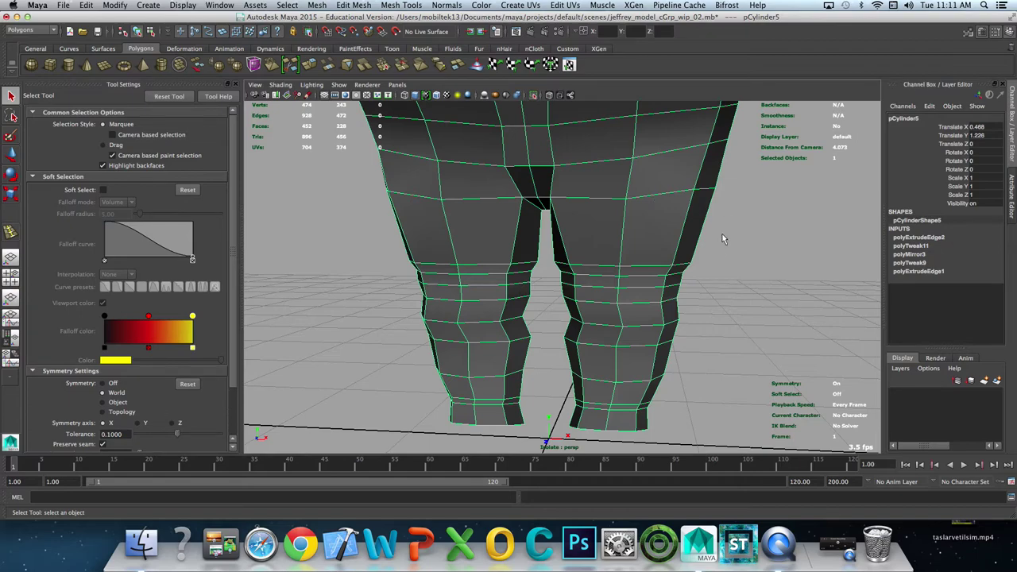
{"action": "right_click_drag", "start_coordinate": [671, 214], "coordinate": [666, 236]}
{"action": "left_click", "coordinate": [665, 238]}
{"action": "left_click", "coordinate": [665, 239]}
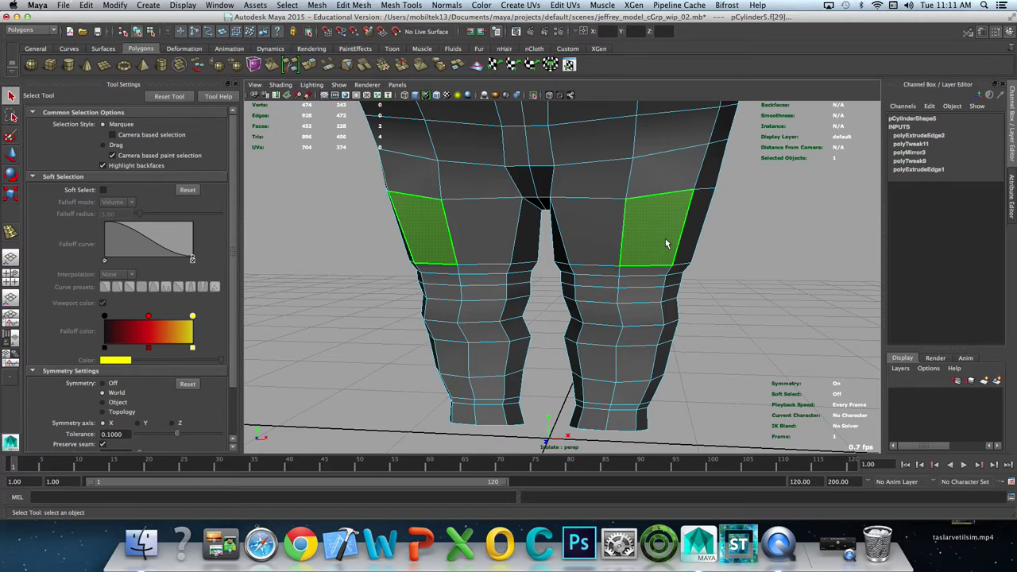
Step: Select the inner thigh faces and orbit around the legs
{"action": "left_click", "coordinate": [665, 238]}
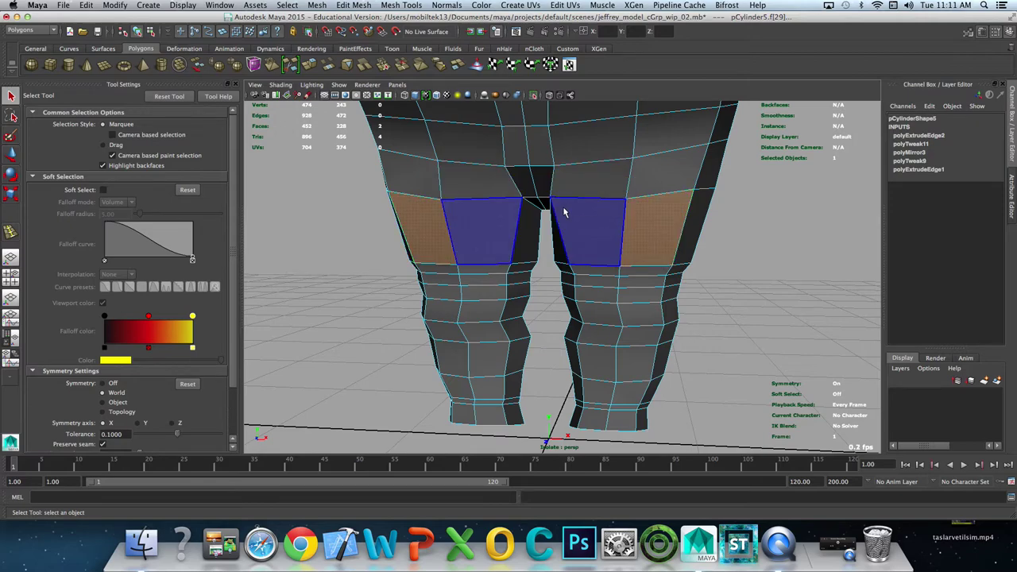
{"action": "left_click_drag", "start_coordinate": [665, 238], "coordinate": [636, 222], "text": "alt"}
{"action": "right_click_drag", "start_coordinate": [636, 222], "coordinate": [615, 215]}
{"action": "mouse_move", "coordinate": [615, 215]}
{"action": "left_mouse_down", "text": "alt"}
{"action": "mouse_move", "coordinate": [543, 174]}
{"action": "mouse_move", "coordinate": [559, 181]}
{"action": "left_mouse_up", "text": "alt"}
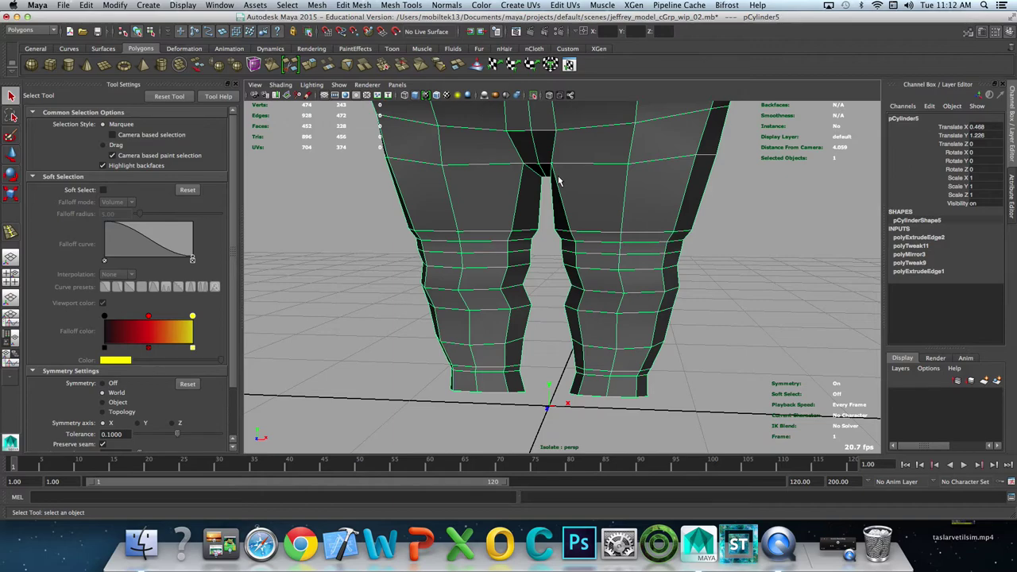
{"action": "scroll", "coordinate": [595, 204], "scroll_direction": "up", "scroll_amount": 2}
{"action": "scroll", "coordinate": [602, 204], "scroll_direction": "up", "scroll_amount": 2}
Step: Switch to the four-view layout and maximize the front view showing the reference drawing
{"action": "key", "text": "space"}
{"action": "key", "text": "space"}
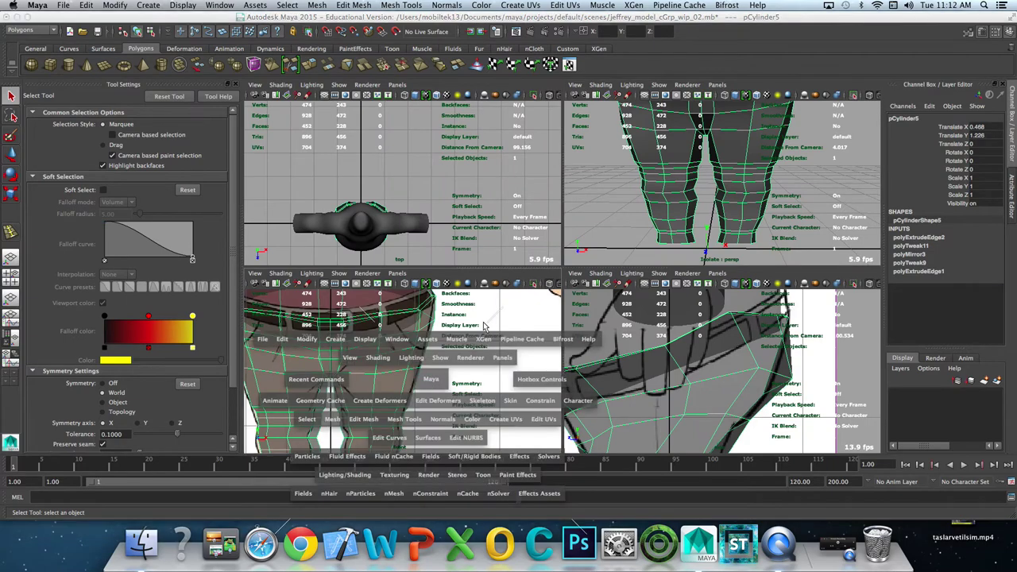
{"action": "middle_click_drag", "start_coordinate": [572, 263], "coordinate": [604, 252], "text": "alt"}
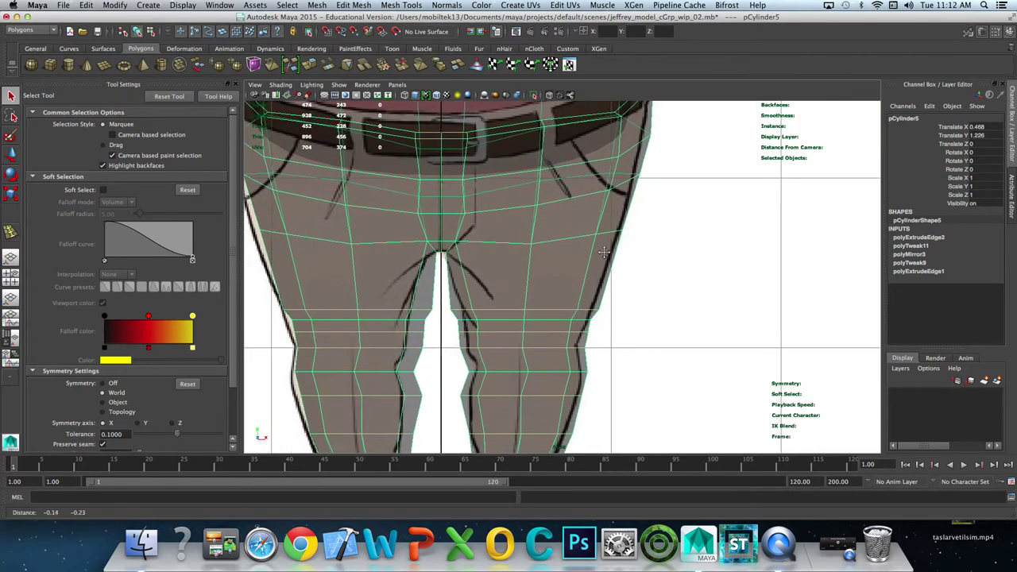
{"action": "left_click", "coordinate": [364, 5]}
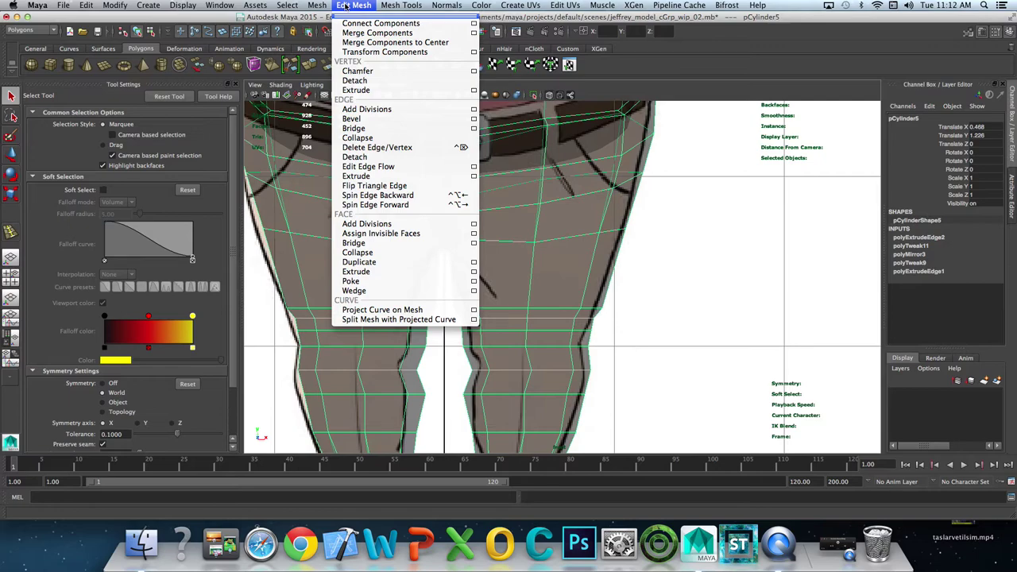
{"action": "mouse_move", "coordinate": [401, 5]}
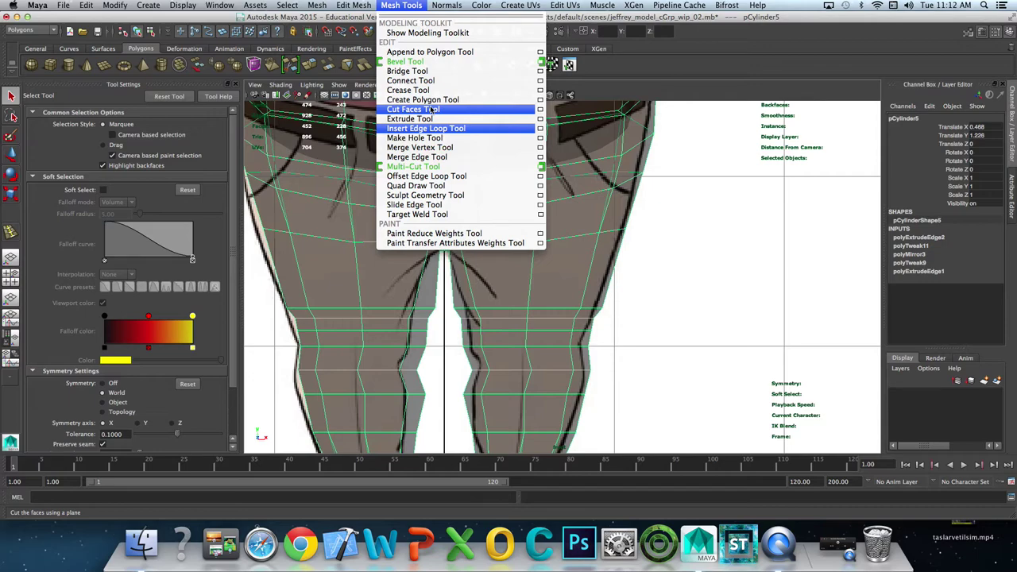
Step: Cut a level line across both legs just below the crotch with the Cut Faces Tool
{"action": "left_click", "coordinate": [432, 109]}
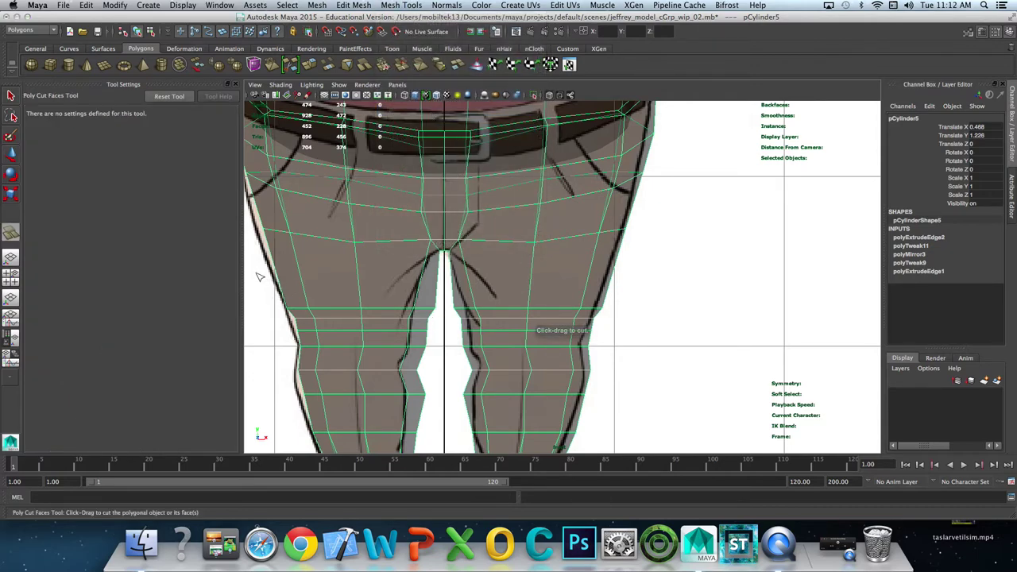
{"action": "mouse_move", "coordinate": [264, 275]}
{"action": "left_mouse_down"}
{"action": "mouse_move", "coordinate": [391, 286]}
{"action": "mouse_move", "coordinate": [673, 244]}
{"action": "left_mouse_up"}
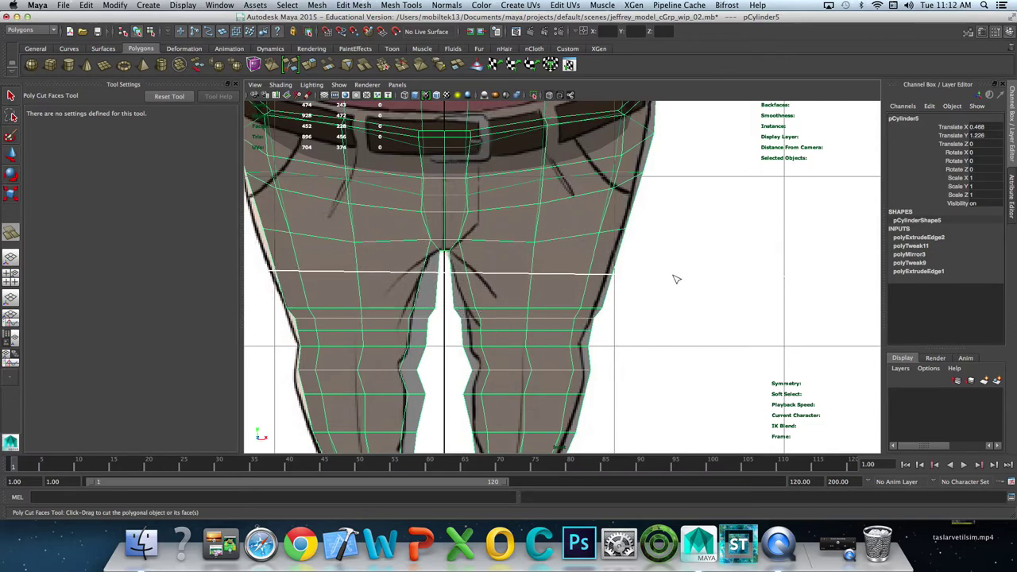
{"action": "left_click_drag", "start_coordinate": [673, 244], "coordinate": [683, 273]}
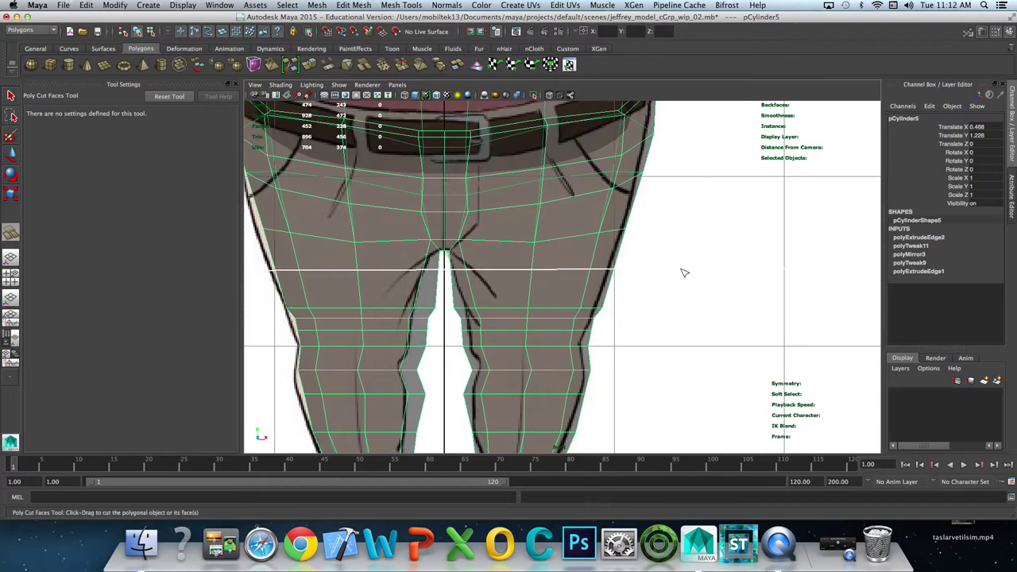
{"action": "mouse_move", "coordinate": [684, 273]}
{"action": "left_mouse_down"}
{"action": "mouse_move", "coordinate": [692, 267]}
{"action": "mouse_move", "coordinate": [681, 318]}
{"action": "mouse_move", "coordinate": [688, 289]}
{"action": "left_mouse_up"}
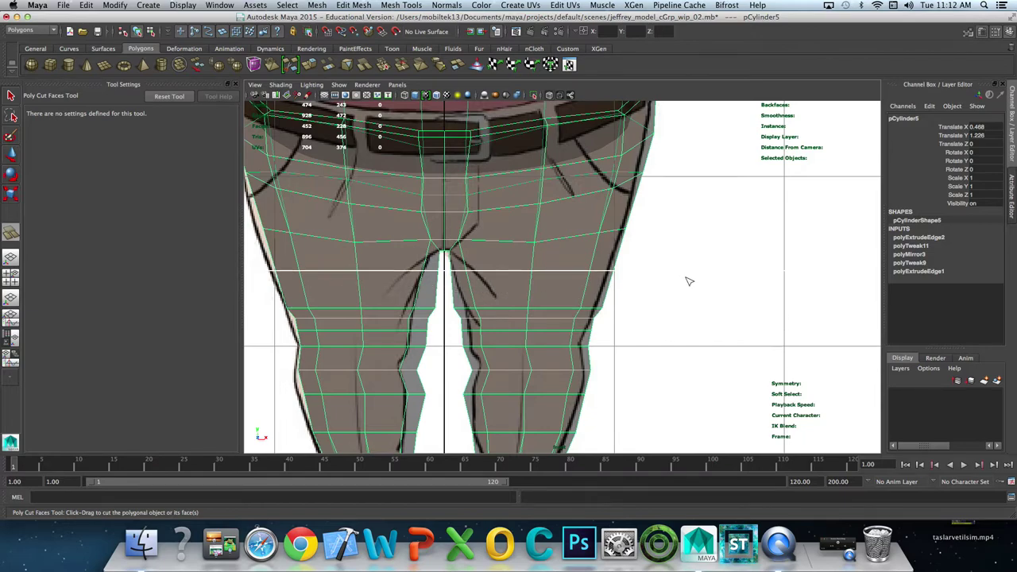
{"action": "left_click_drag", "start_coordinate": [688, 150], "coordinate": [692, 263]}
{"action": "left_click_drag", "start_coordinate": [692, 263], "coordinate": [692, 263]}
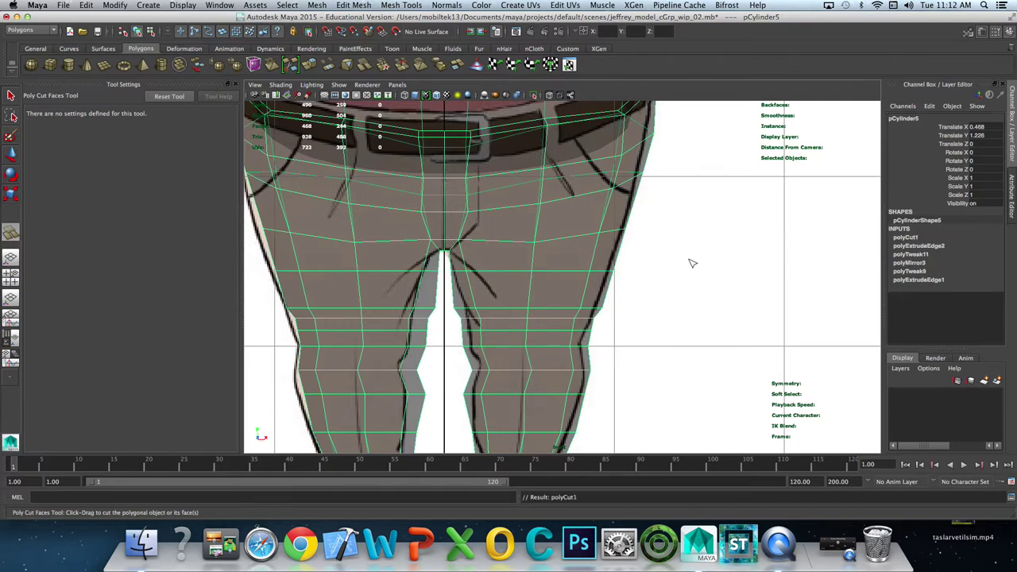
{"action": "key", "text": "q"}
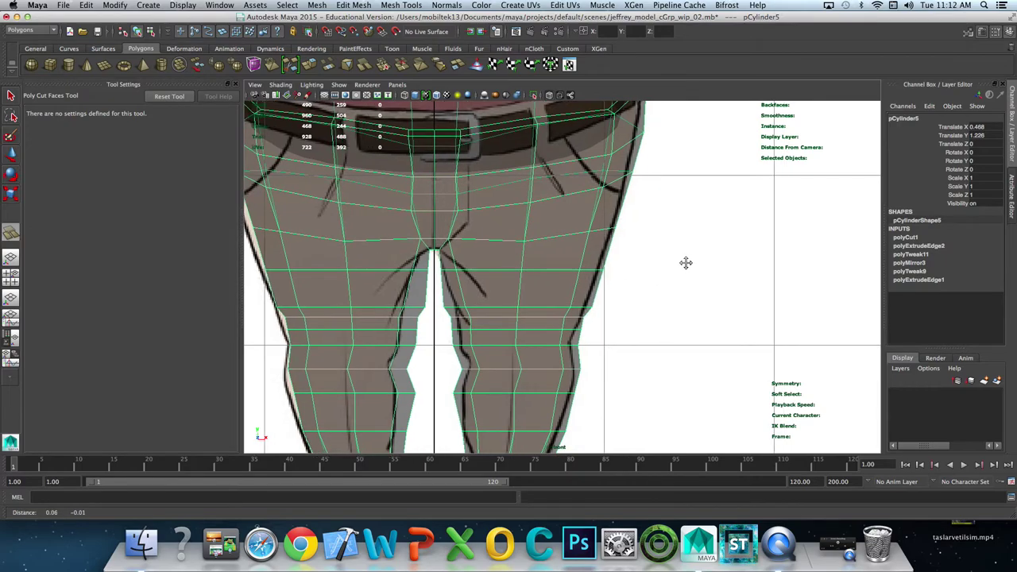
{"action": "key", "text": "space"}
{"action": "key", "text": "space"}
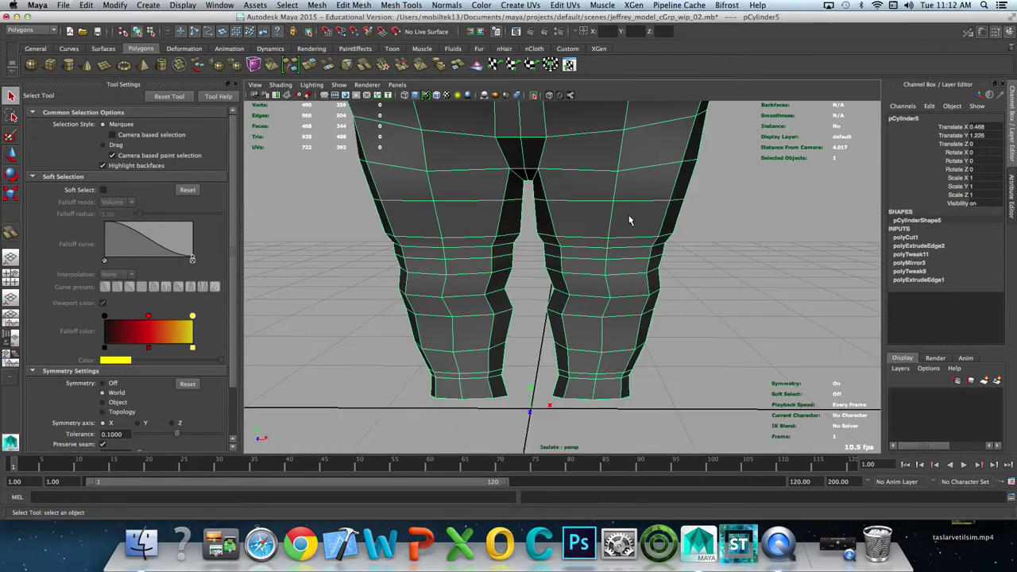
{"action": "left_click_drag", "start_coordinate": [628, 220], "coordinate": [538, 218], "text": "alt"}
{"action": "right_click_drag", "start_coordinate": [538, 217], "coordinate": [431, 243], "text": "alt"}
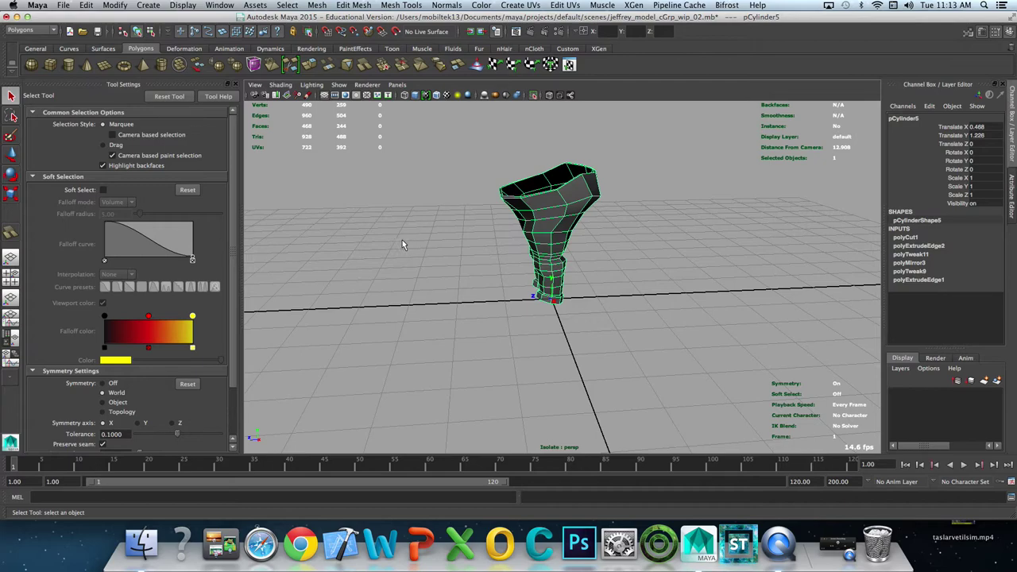
{"action": "left_click_drag", "start_coordinate": [417, 242], "coordinate": [492, 233], "text": "alt"}
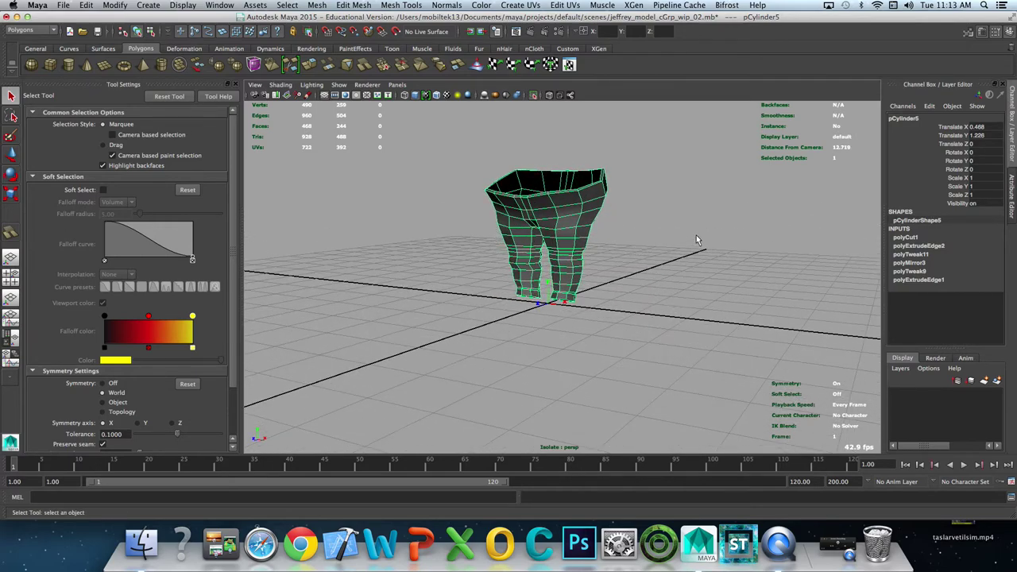
{"action": "left_click", "coordinate": [661, 241]}
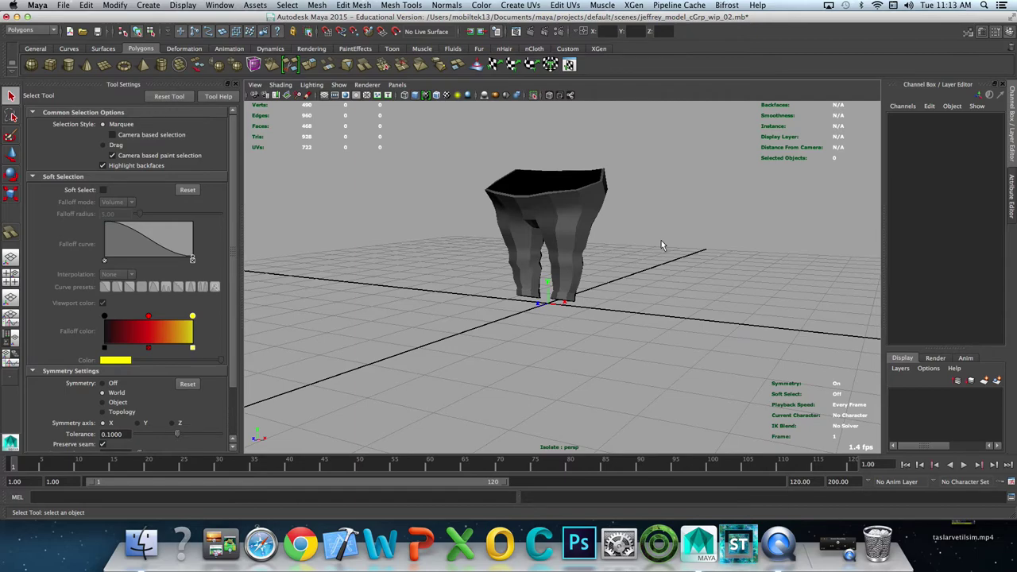
{"action": "mouse_move", "coordinate": [502, 396]}
{"action": "left_mouse_down", "text": "alt"}
{"action": "mouse_move", "coordinate": [454, 336]}
{"action": "mouse_move", "coordinate": [477, 325]}
{"action": "mouse_move", "coordinate": [429, 302]}
{"action": "left_mouse_up", "text": "alt"}
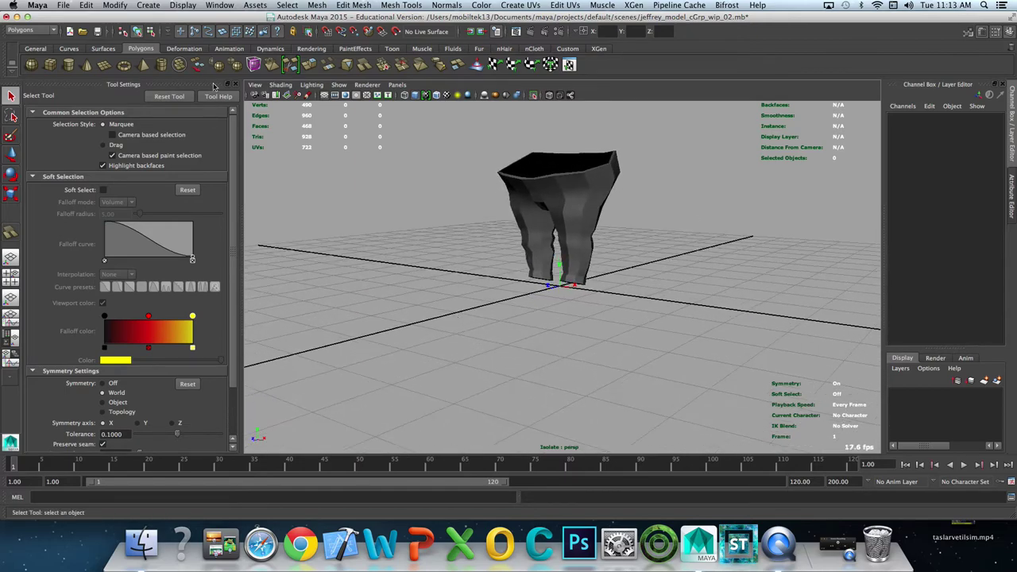
Step: Create a polygon pipe and load it into the isolated view with the pants
{"action": "left_click", "coordinate": [161, 67]}
{"action": "left_click", "coordinate": [581, 255]}
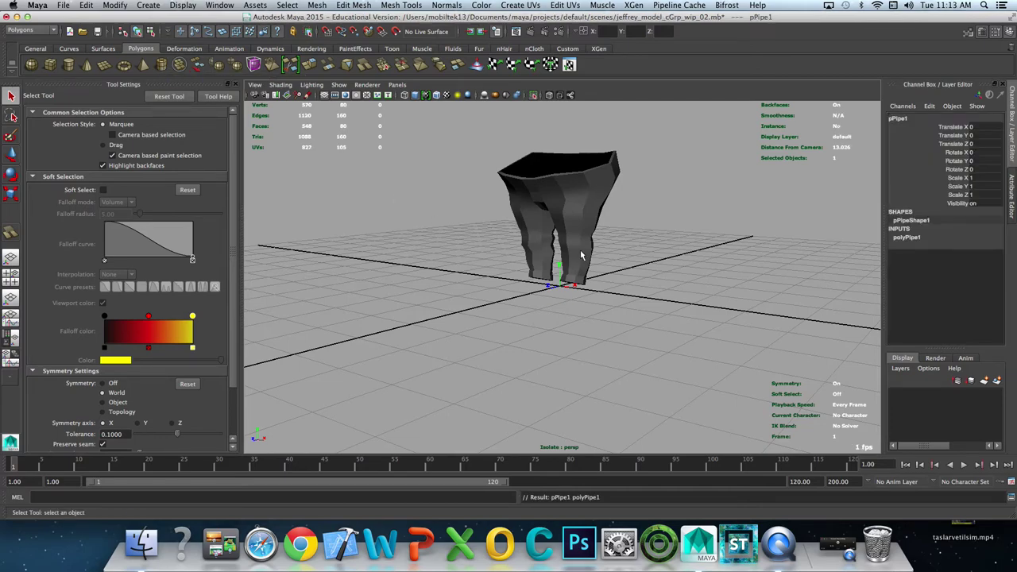
{"action": "left_click_drag", "start_coordinate": [580, 255], "coordinate": [611, 271], "text": "alt"}
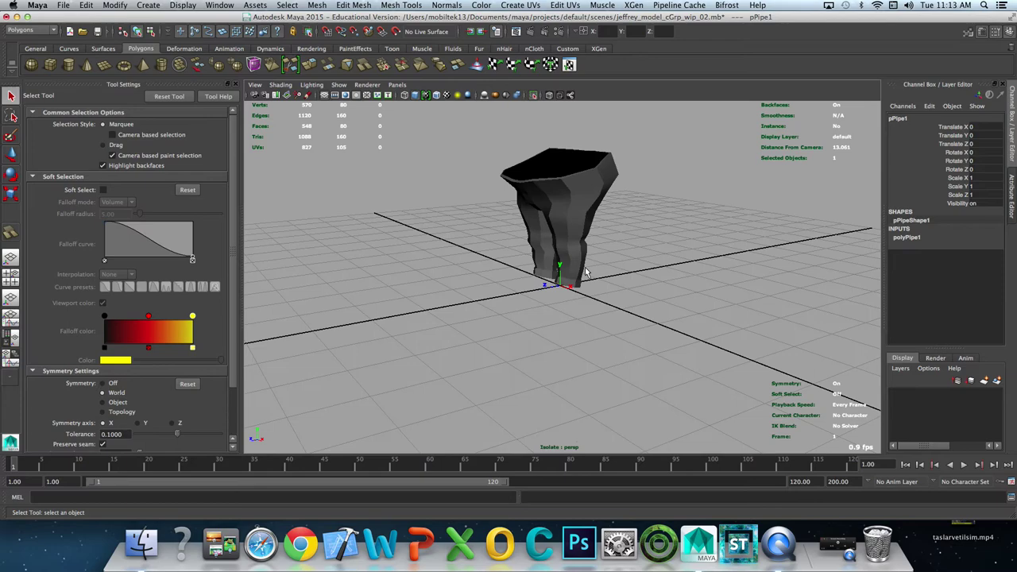
{"action": "left_click", "coordinate": [341, 85]}
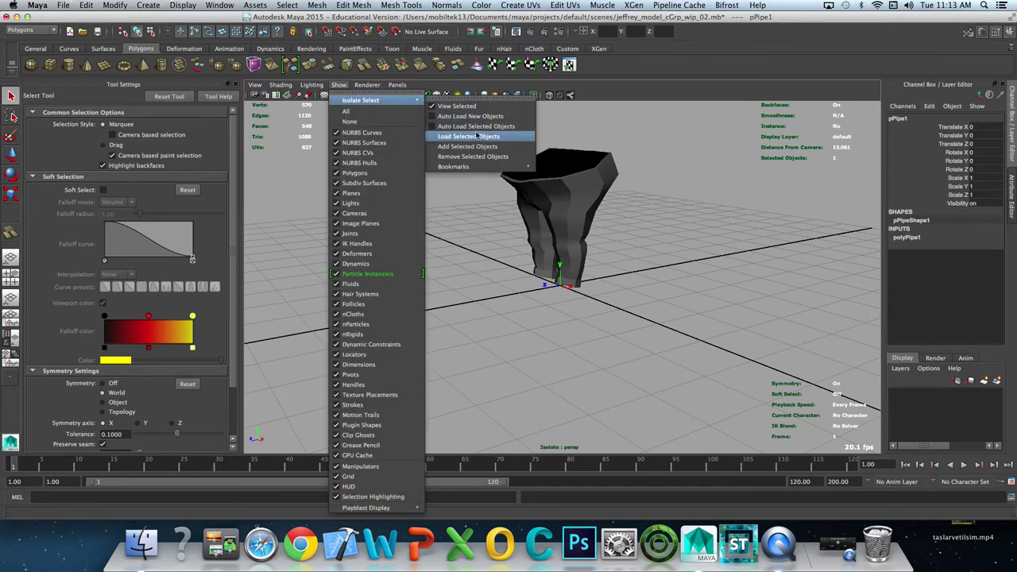
{"action": "left_click", "coordinate": [476, 136]}
Step: Move the pipe aside from the pants and reduce its axis subdivisions in the Channel Box
{"action": "key", "text": "w"}
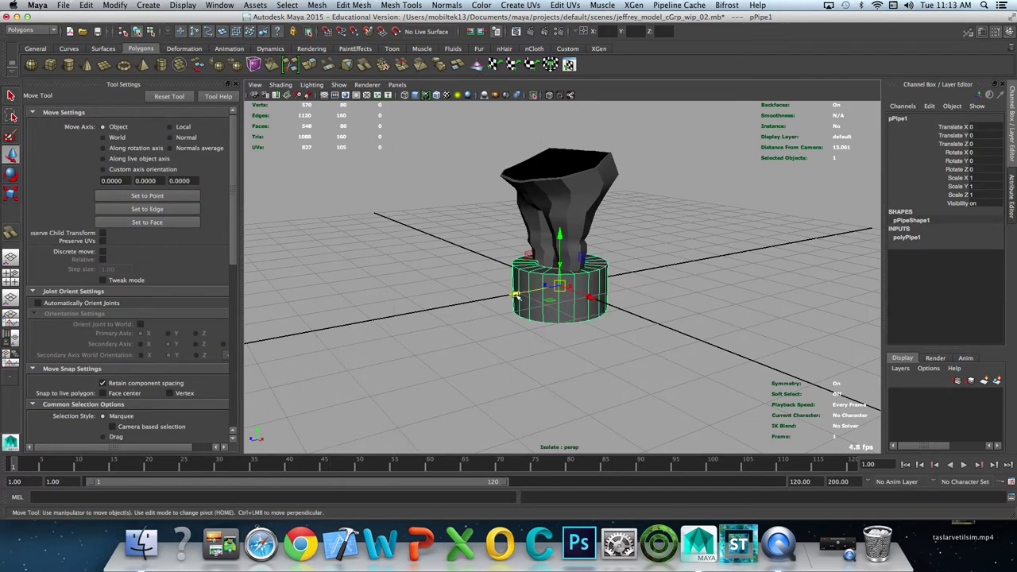
{"action": "left_click_drag", "start_coordinate": [515, 295], "coordinate": [406, 315]}
{"action": "left_click", "coordinate": [906, 236]}
{"action": "left_click", "coordinate": [987, 272]}
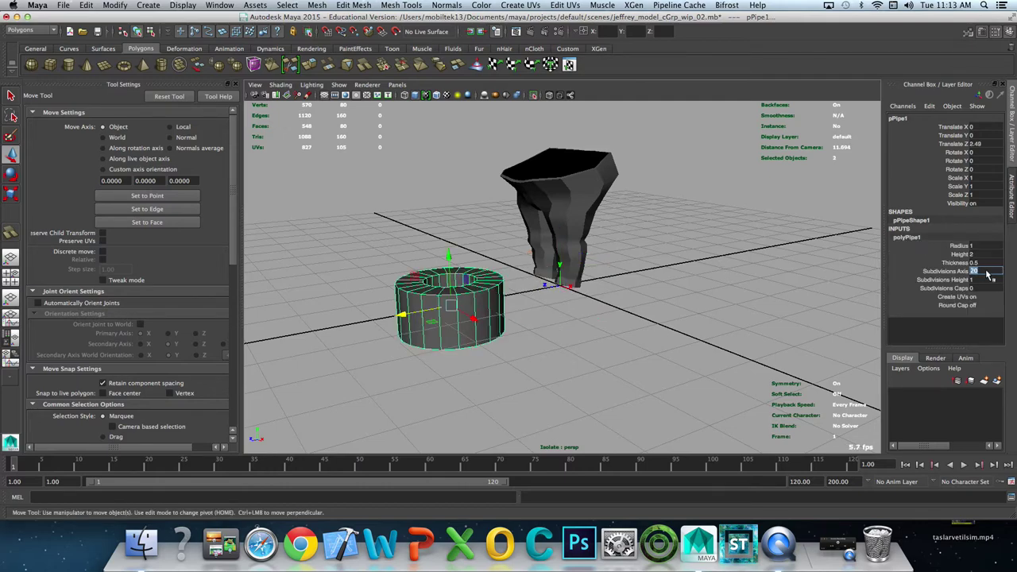
{"action": "type", "text": "10"}
{"action": "key", "text": "Return"}
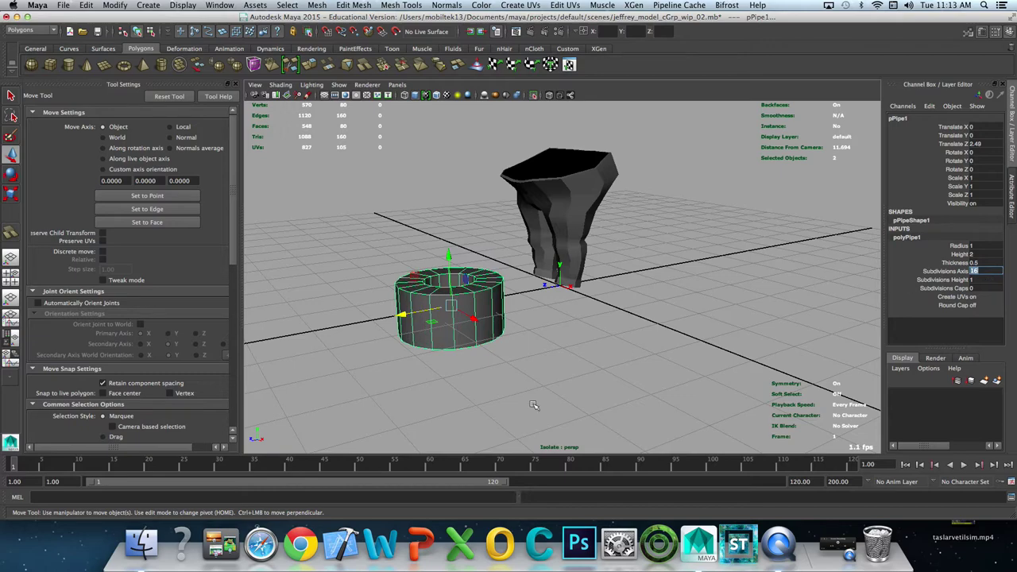
Step: Rotate the pipe 90° on X to stand it upright, then view it front-on
{"action": "mouse_move", "coordinate": [445, 330]}
{"action": "left_mouse_down", "text": "alt"}
{"action": "mouse_move", "coordinate": [461, 274]}
{"action": "mouse_move", "coordinate": [435, 256]}
{"action": "left_mouse_up", "text": "alt"}
{"action": "key", "text": "e"}
{"action": "left_click", "coordinate": [988, 152]}
{"action": "type", "text": "90"}
{"action": "key", "text": "Return"}
{"action": "mouse_move", "coordinate": [606, 235]}
{"action": "left_mouse_down", "text": "alt"}
{"action": "mouse_move", "coordinate": [614, 240]}
{"action": "mouse_move", "coordinate": [570, 379]}
{"action": "left_mouse_up", "text": "alt"}
{"action": "key", "text": "q"}
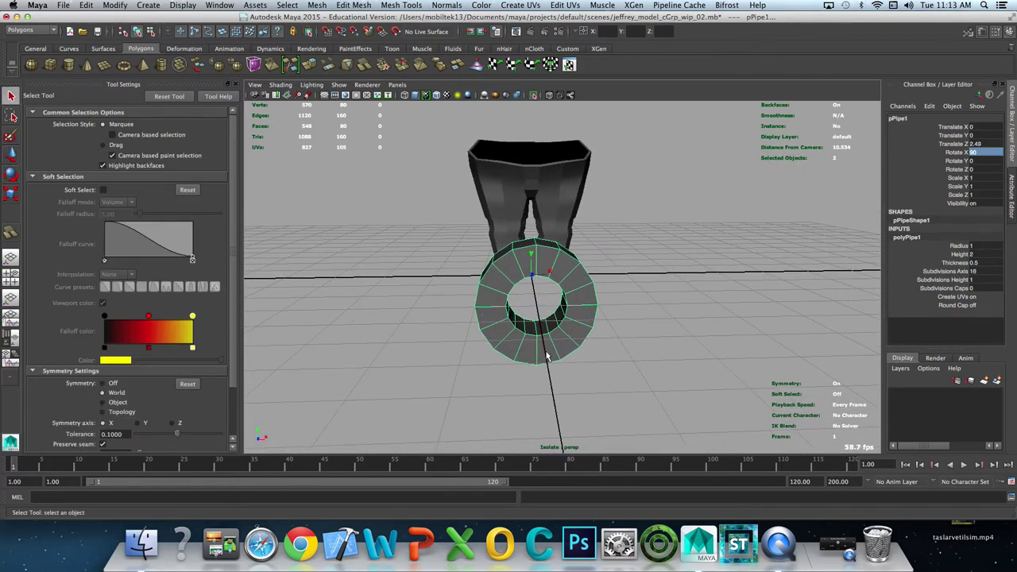
{"action": "key", "text": "space"}
{"action": "key", "text": "space"}
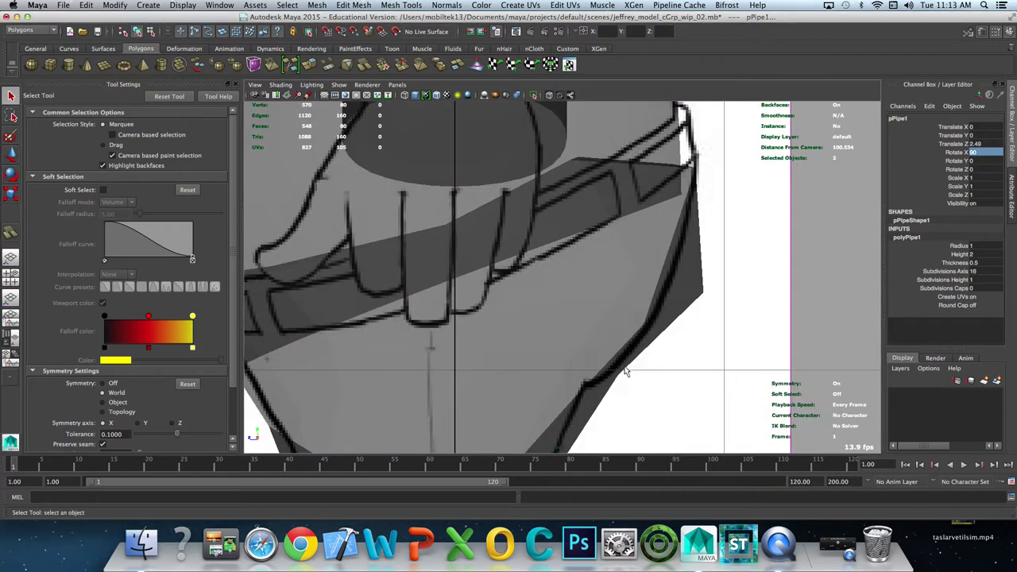
{"action": "key", "text": "space"}
{"action": "key", "text": "space"}
Step: Delete the pipe's lower faces, leaving an arch
{"action": "scroll", "coordinate": [604, 342], "scroll_direction": "down", "scroll_amount": 5}
{"action": "scroll", "coordinate": [578, 306], "scroll_direction": "up", "scroll_amount": 2}
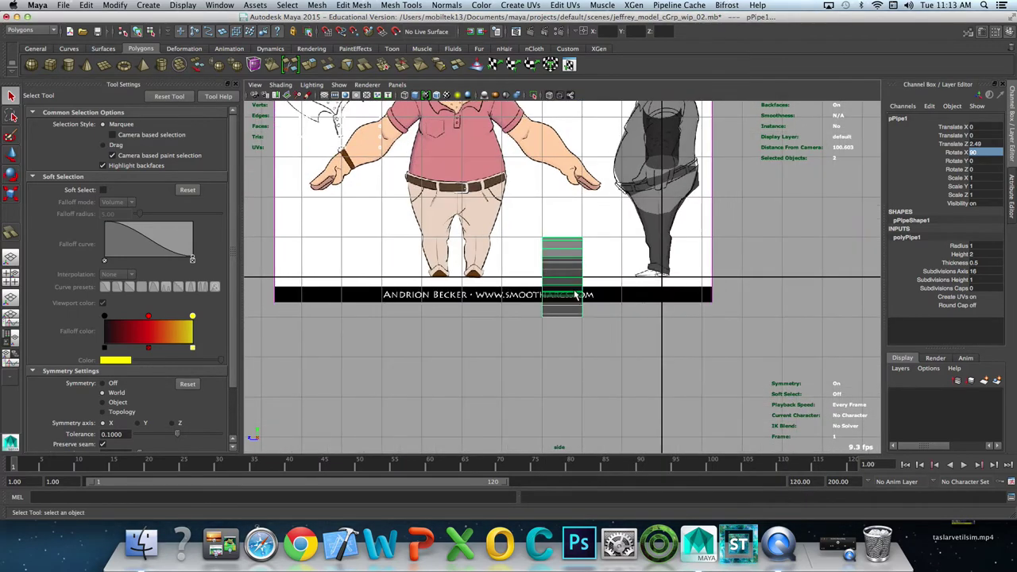
{"action": "right_click_drag", "start_coordinate": [575, 295], "coordinate": [612, 279]}
{"action": "left_click_drag", "start_coordinate": [536, 281], "coordinate": [619, 361]}
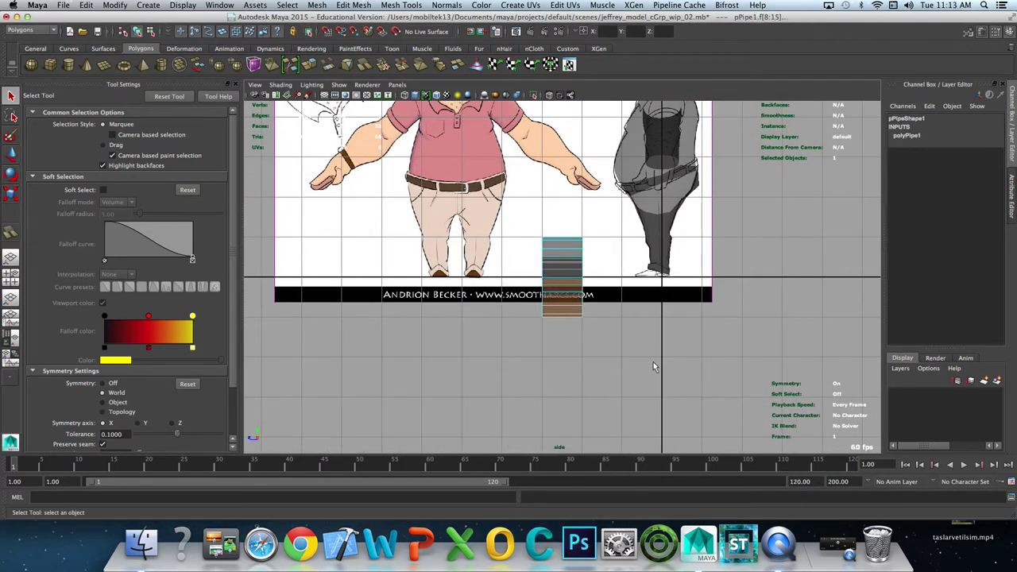
{"action": "left_click", "coordinate": [653, 361]}
Step: Select the arch's open end edges and extrude them
{"action": "key", "text": "space"}
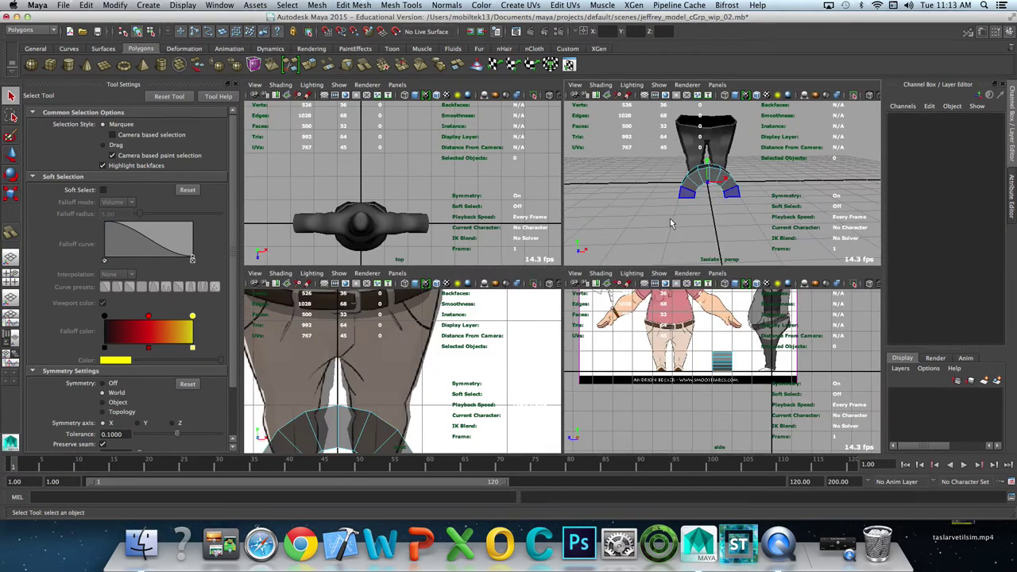
{"action": "key", "text": "space"}
{"action": "right_click_drag", "start_coordinate": [556, 258], "coordinate": [551, 294]}
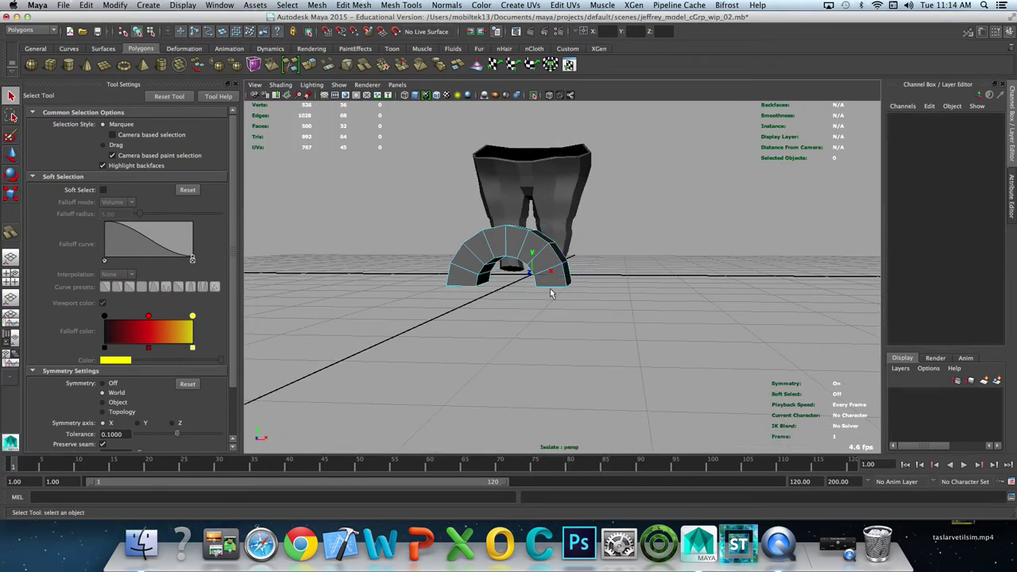
{"action": "left_click", "coordinate": [524, 280]}
{"action": "left_click_drag", "start_coordinate": [510, 313], "coordinate": [497, 322], "text": "alt"}
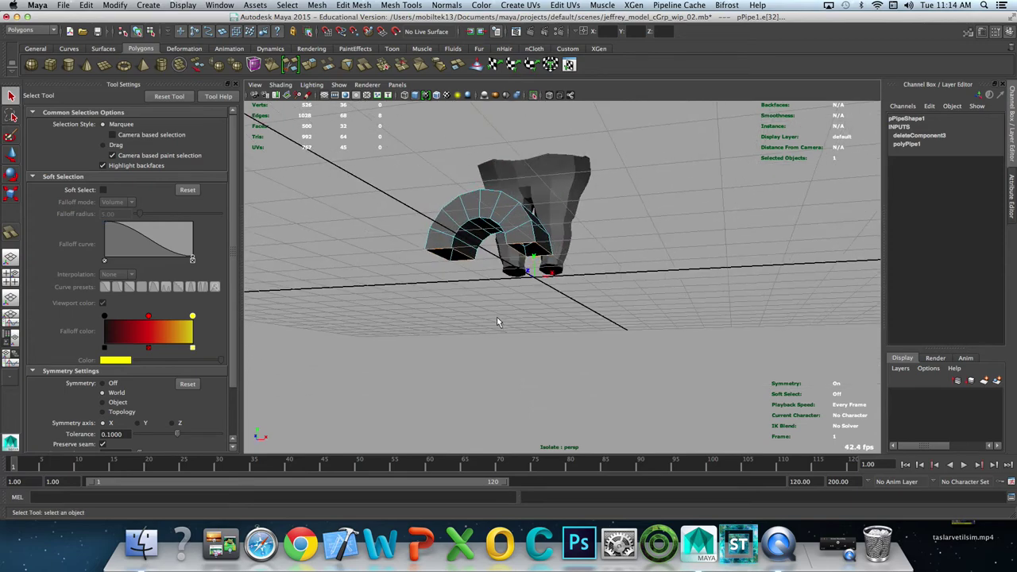
{"action": "right_click_drag", "start_coordinate": [429, 197], "coordinate": [459, 237], "text": "shift"}
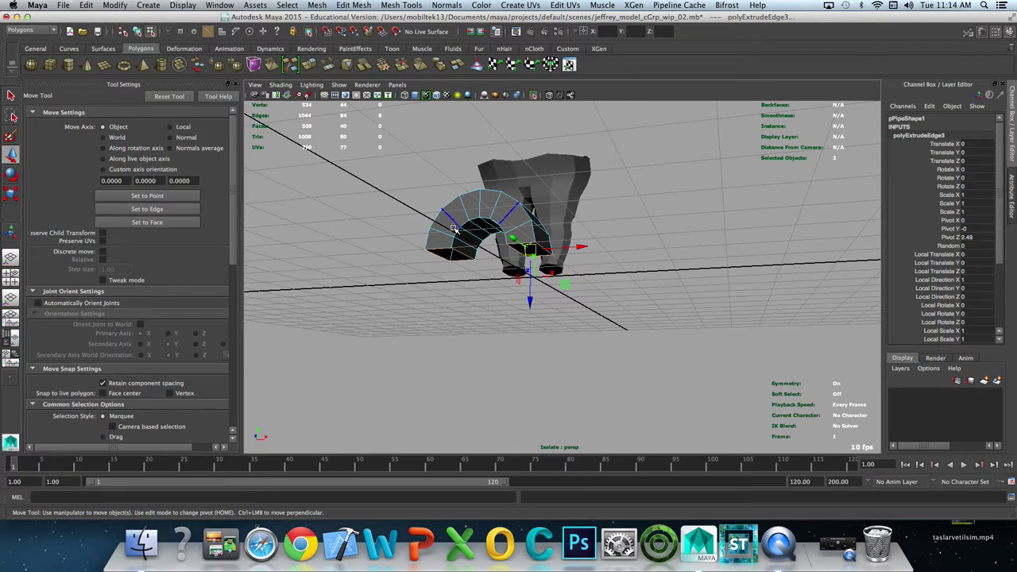
Step: Set the move axis to World and pull the extruded edges down into arch legs
{"action": "left_click_drag", "start_coordinate": [358, 364], "coordinate": [426, 303], "text": "alt"}
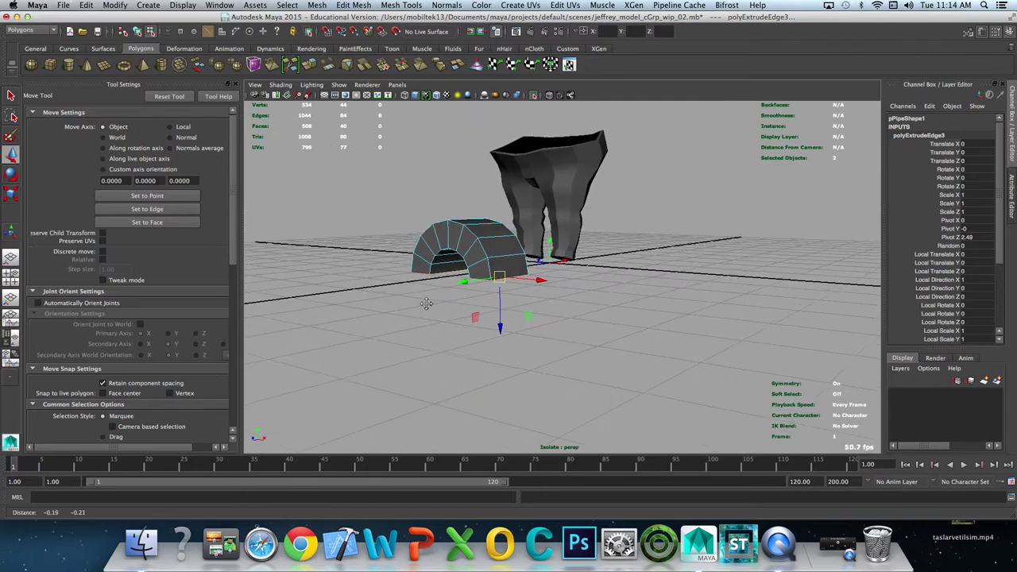
{"action": "middle_click_drag", "start_coordinate": [426, 304], "coordinate": [454, 288], "text": "alt"}
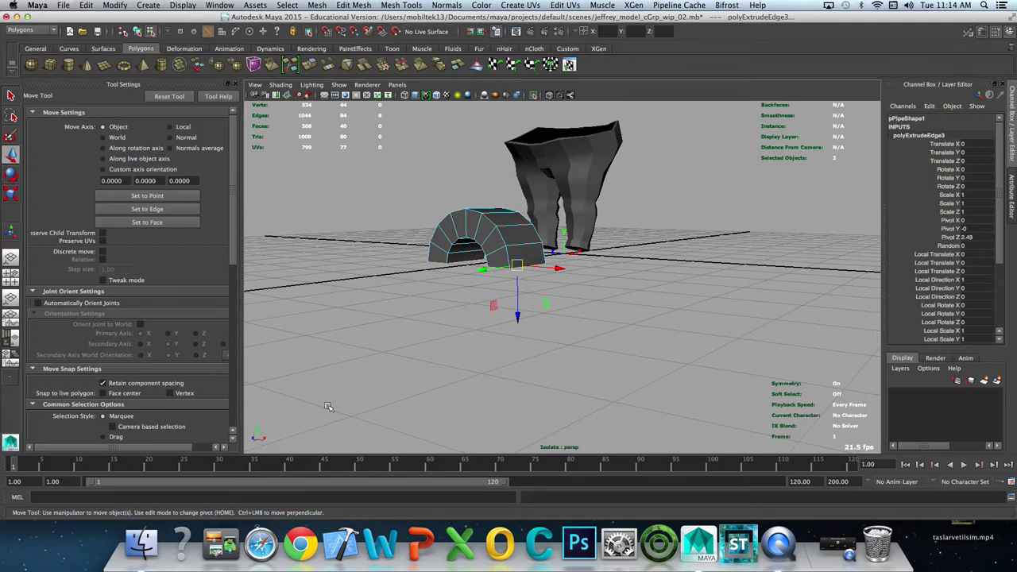
{"action": "left_click", "coordinate": [434, 305]}
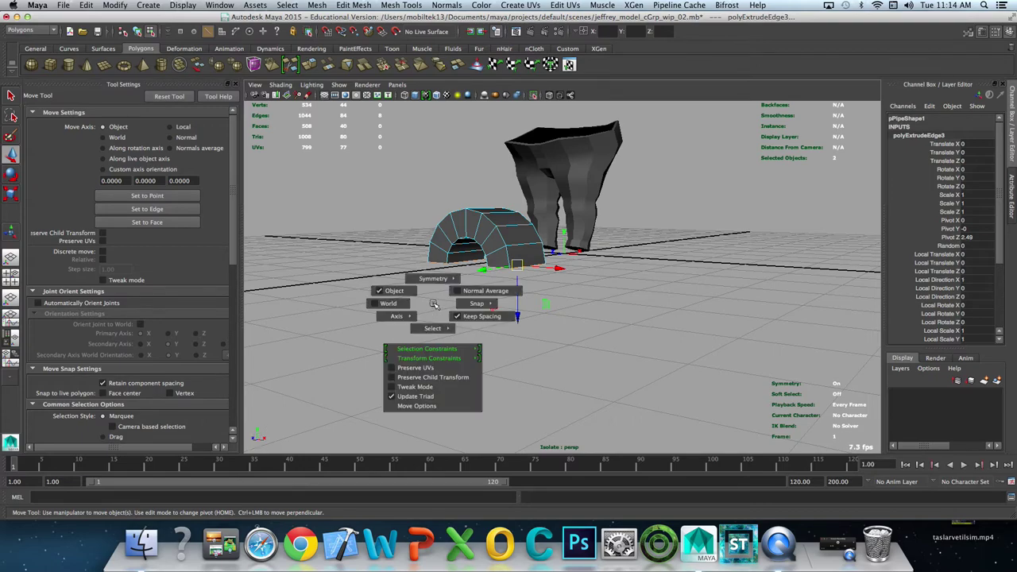
{"action": "left_click", "coordinate": [384, 305]}
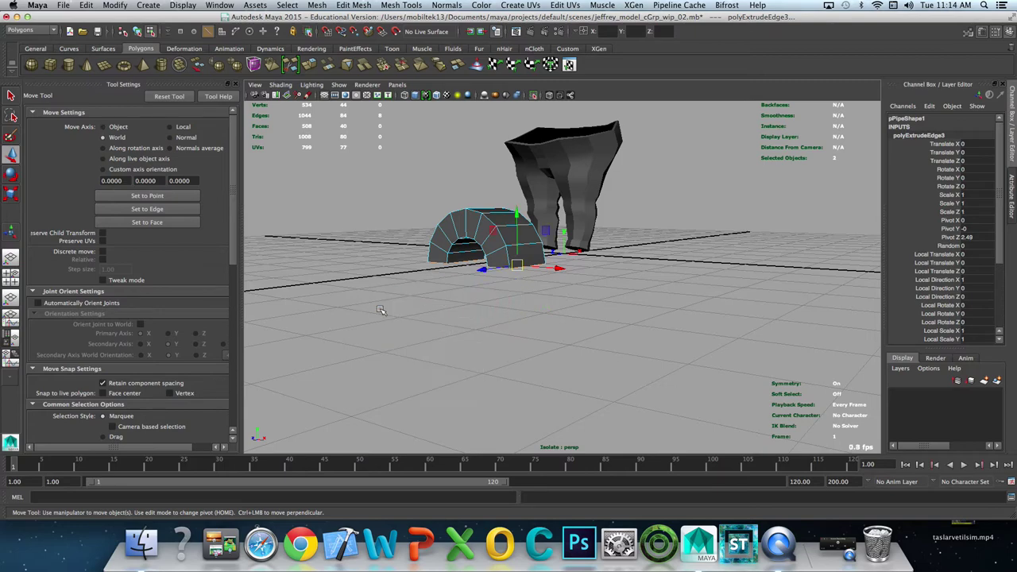
{"action": "left_click_drag", "start_coordinate": [519, 213], "coordinate": [509, 321]}
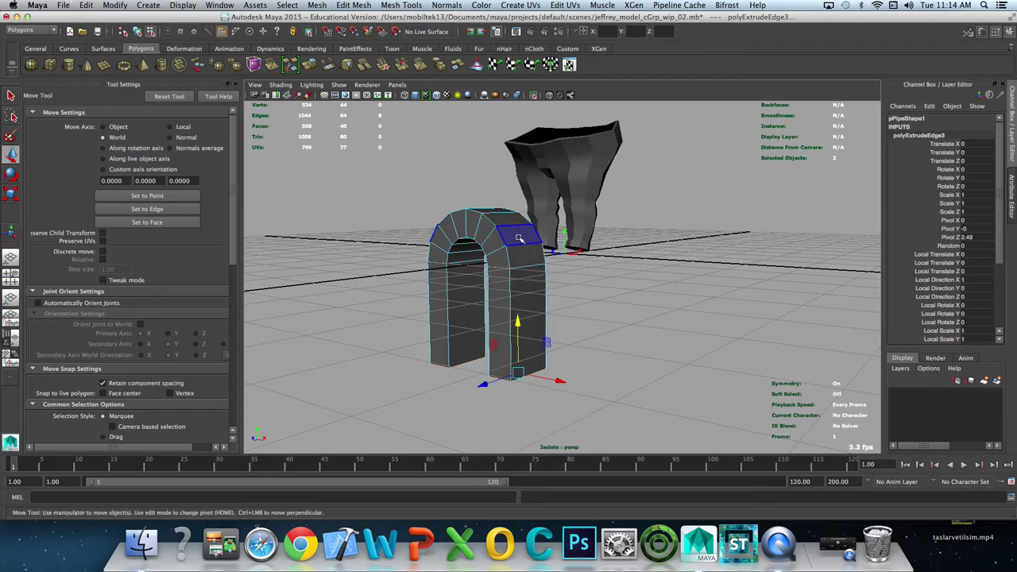
Step: Select a top face of the arch and try the Object and Normal move-axis options
{"action": "left_click", "coordinate": [521, 248]}
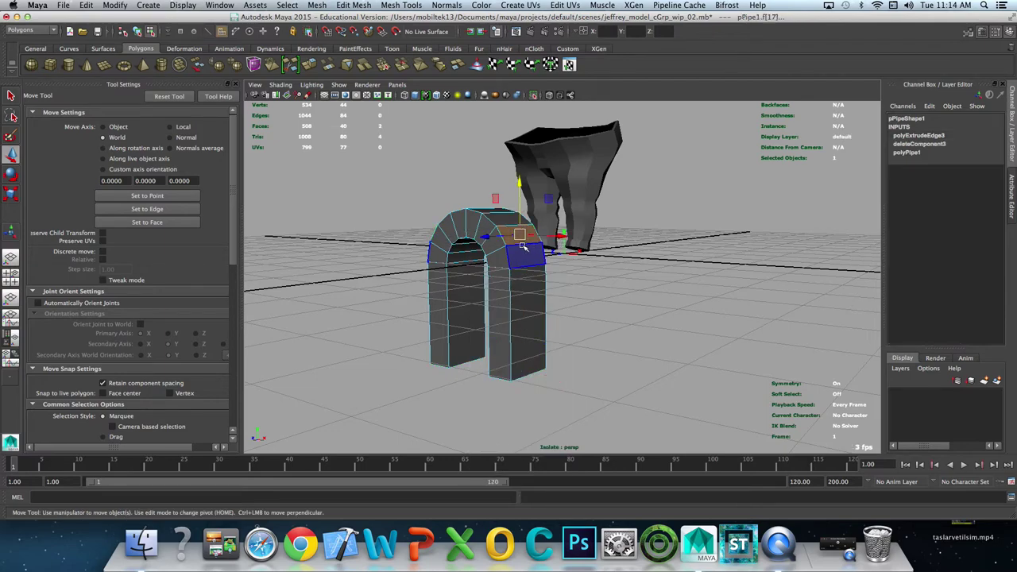
{"action": "left_click", "coordinate": [522, 246]}
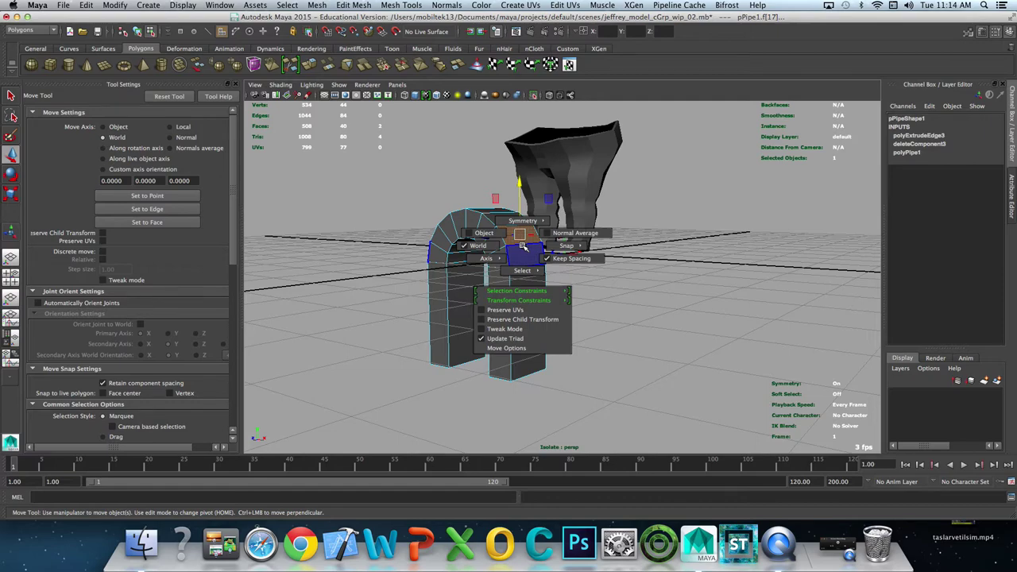
{"action": "left_click", "coordinate": [483, 233]}
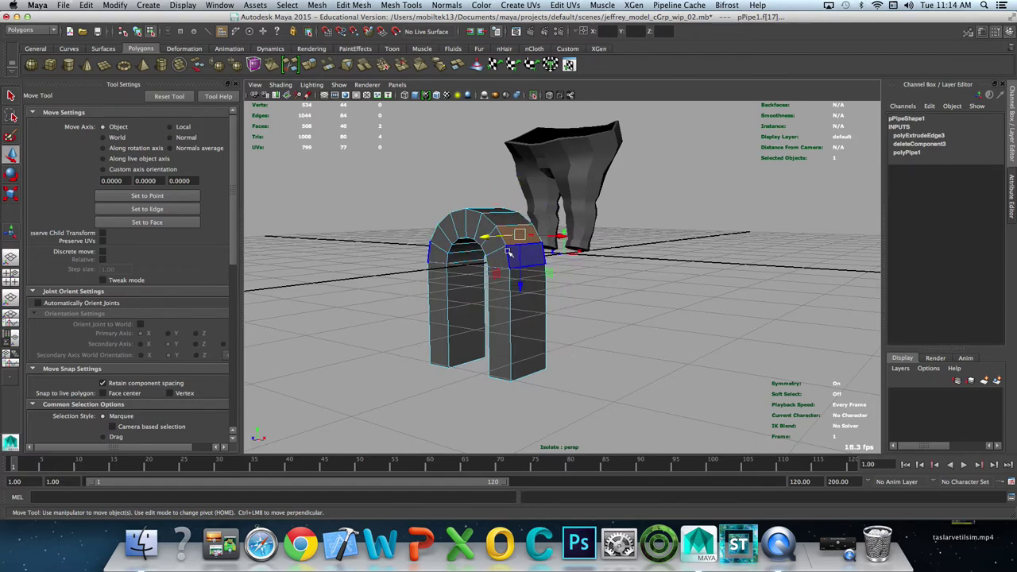
{"action": "left_click", "coordinate": [509, 251]}
{"action": "left_click", "coordinate": [552, 219]}
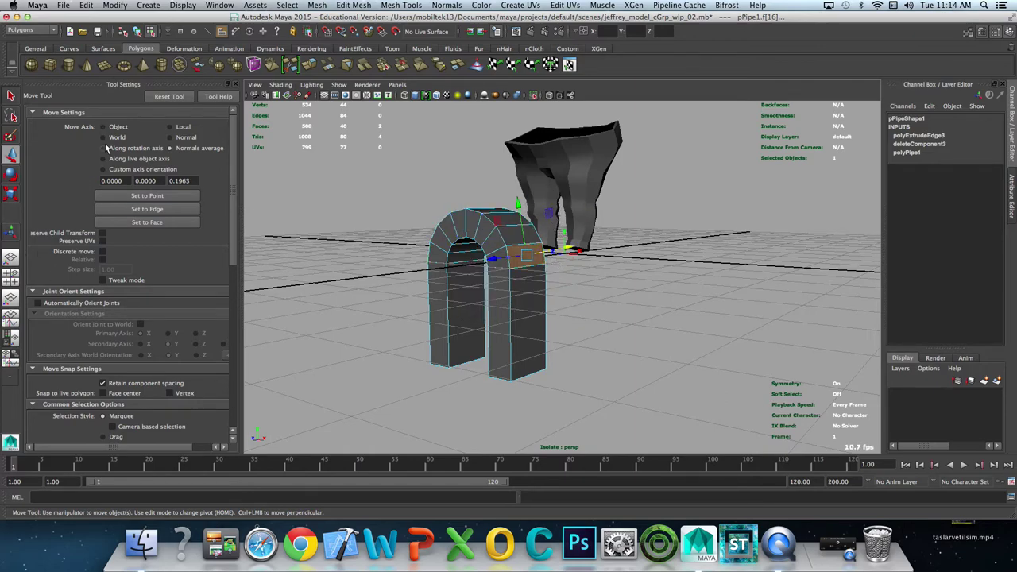
{"action": "left_click", "coordinate": [229, 84]}
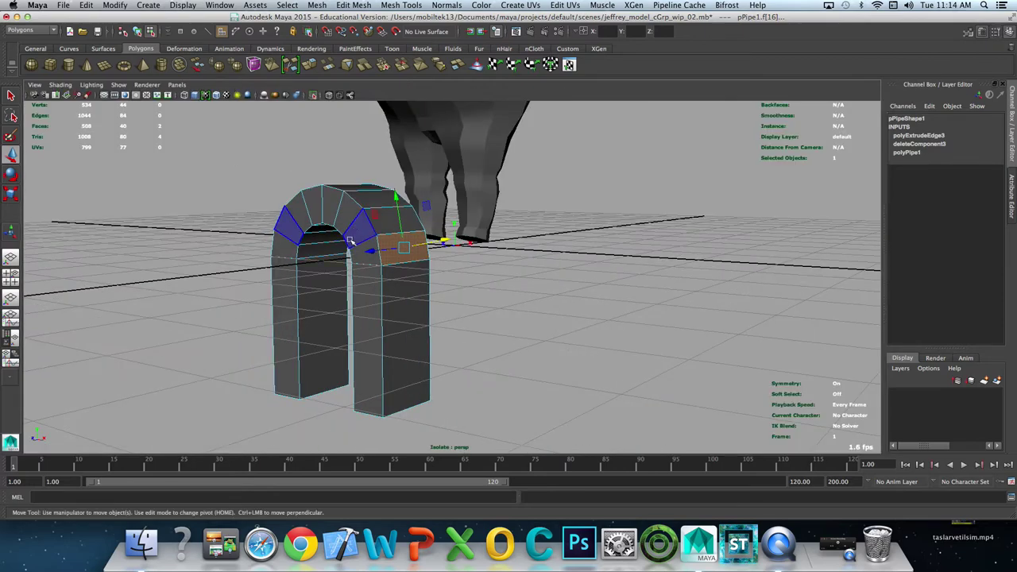
Step: Review the rotate and scale axis options, then return to moving the whole arch object
{"action": "left_click", "coordinate": [359, 201]}
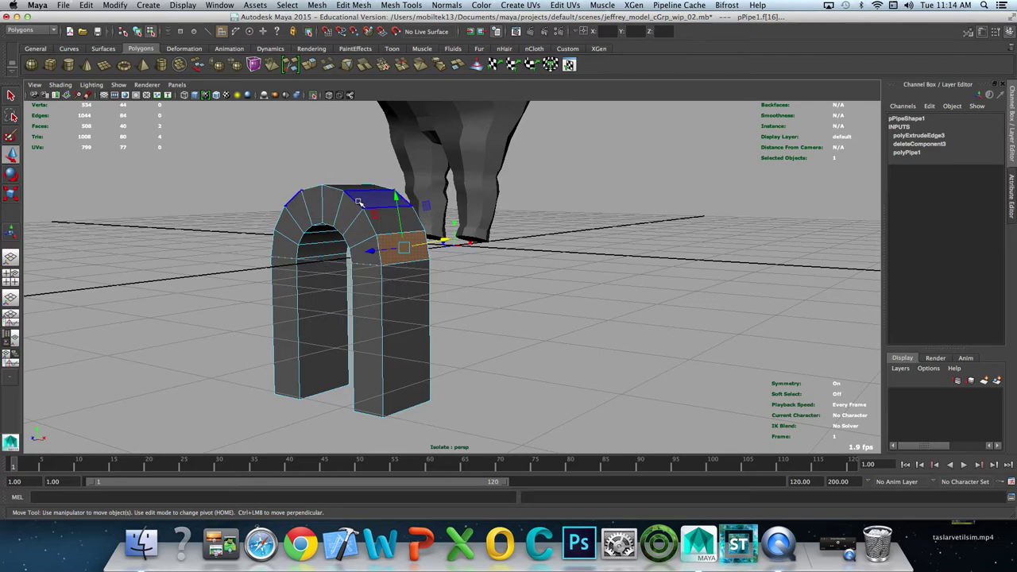
{"action": "key", "text": "e"}
{"action": "left_click", "coordinate": [358, 202]}
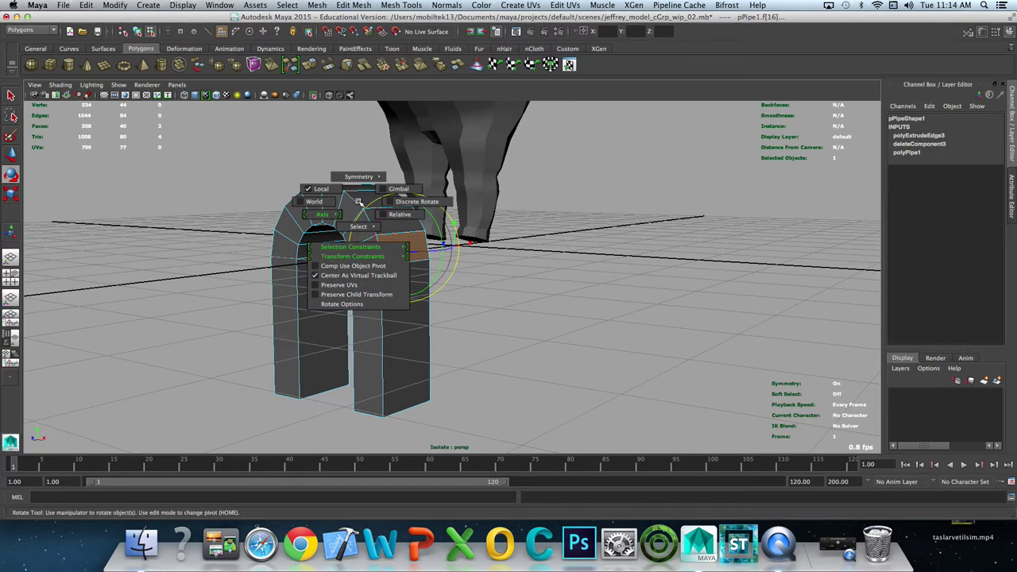
{"action": "key", "text": "r"}
{"action": "left_click", "coordinate": [358, 202]}
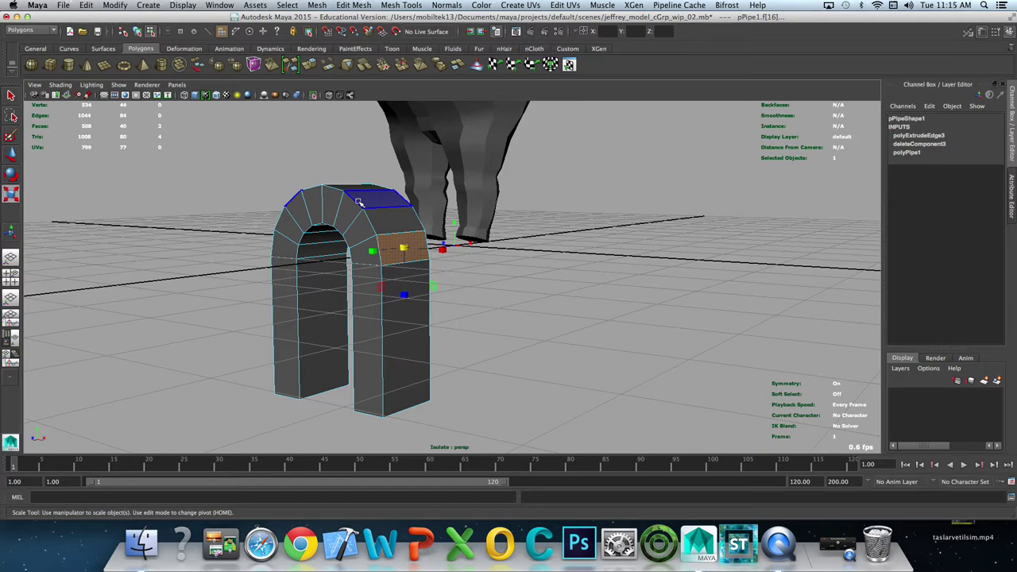
{"action": "mouse_move", "coordinate": [363, 352]}
{"action": "left_mouse_down", "text": "alt"}
{"action": "mouse_move", "coordinate": [355, 347]}
{"action": "mouse_move", "coordinate": [445, 248]}
{"action": "mouse_move", "coordinate": [412, 296]}
{"action": "left_mouse_up", "text": "alt"}
{"action": "key", "text": "F8"}
{"action": "key", "text": "w"}
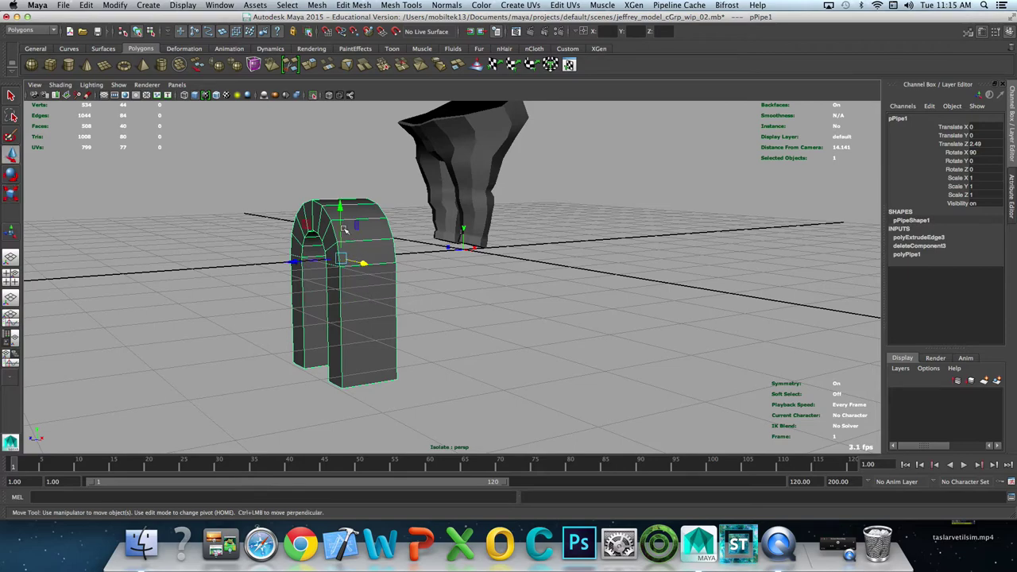
{"action": "left_click_drag", "start_coordinate": [344, 230], "coordinate": [350, 95]}
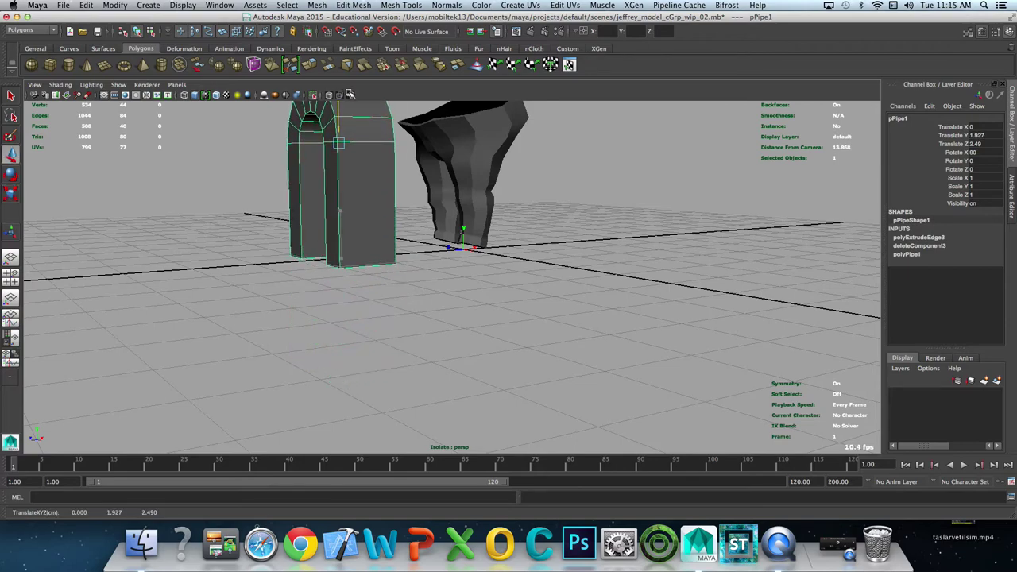
{"action": "key", "text": "ctrl+z"}
{"action": "key", "text": "ctrl+z"}
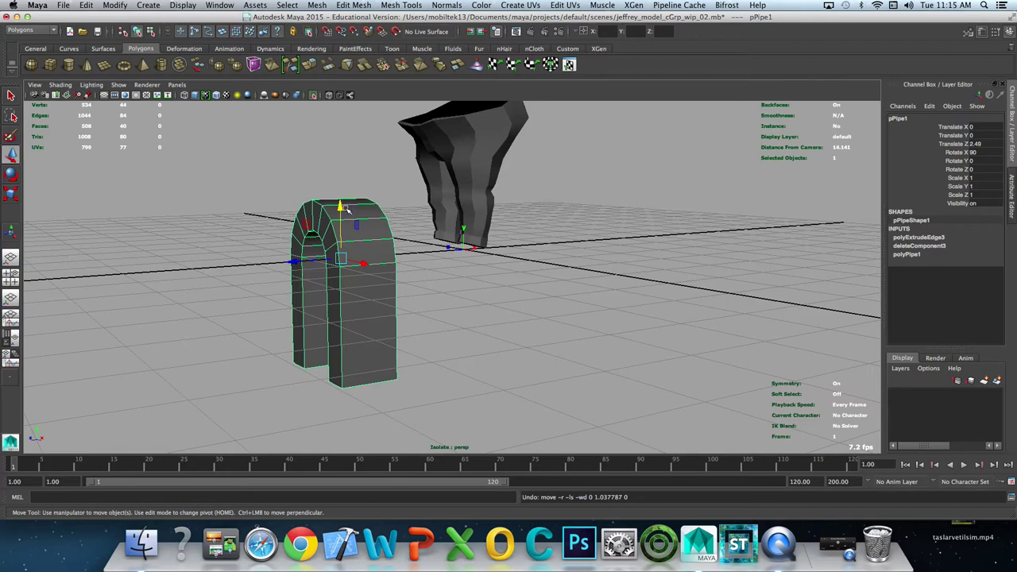
{"action": "left_click_drag", "start_coordinate": [344, 207], "coordinate": [345, 90]}
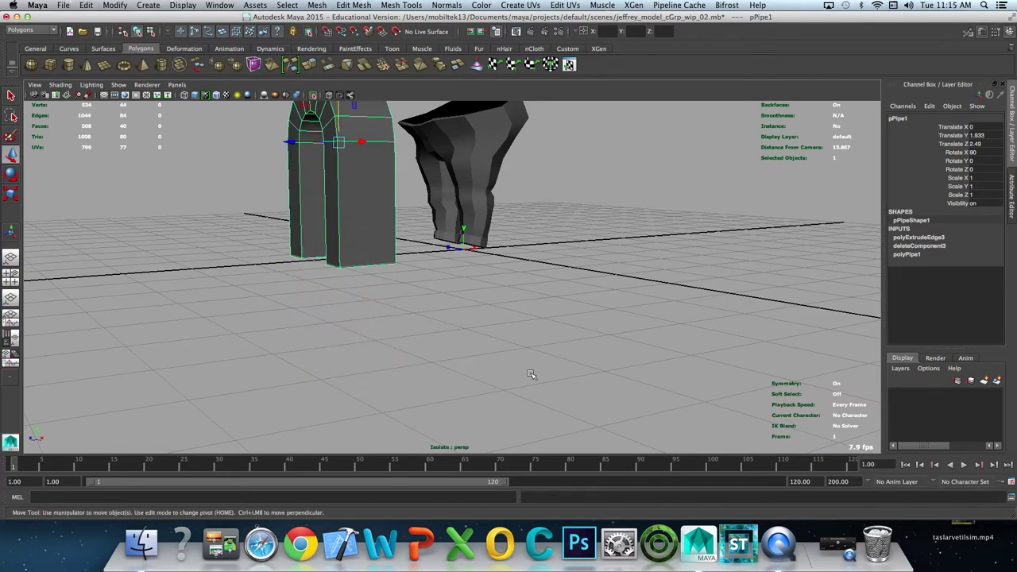
{"action": "mouse_move", "coordinate": [456, 352]}
{"action": "left_mouse_down", "text": "alt"}
{"action": "mouse_move", "coordinate": [420, 343]}
{"action": "mouse_move", "coordinate": [445, 309]}
{"action": "left_mouse_up", "text": "alt"}
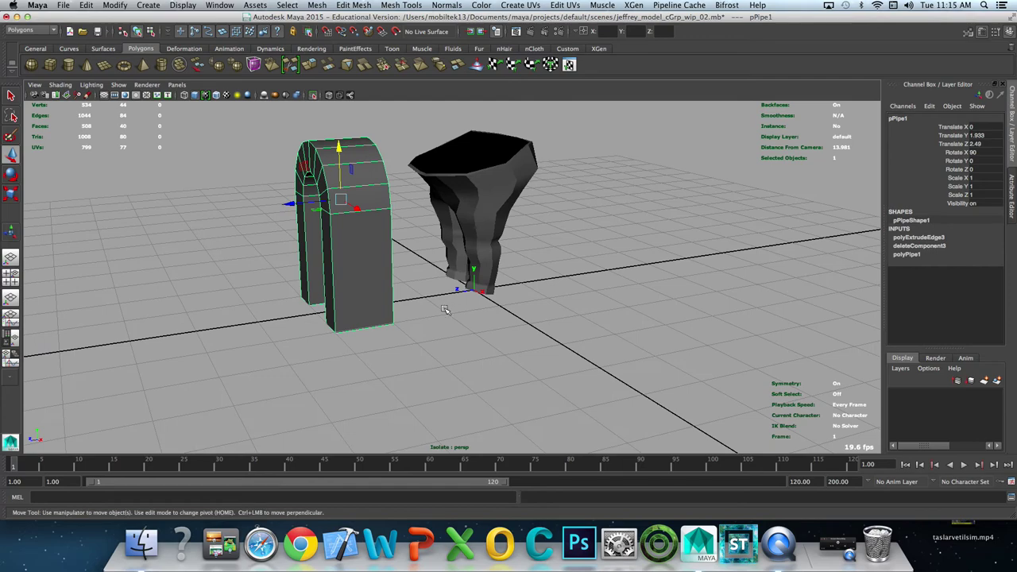
{"action": "left_click_drag", "start_coordinate": [445, 310], "coordinate": [389, 276], "text": "alt"}
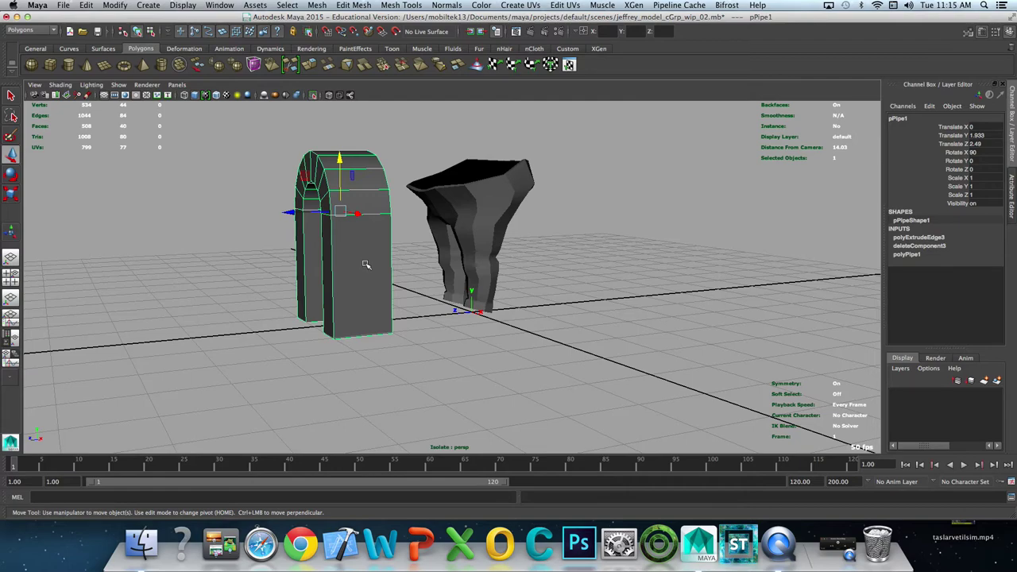
{"action": "right_click_drag", "start_coordinate": [408, 246], "coordinate": [457, 233], "text": "shift"}
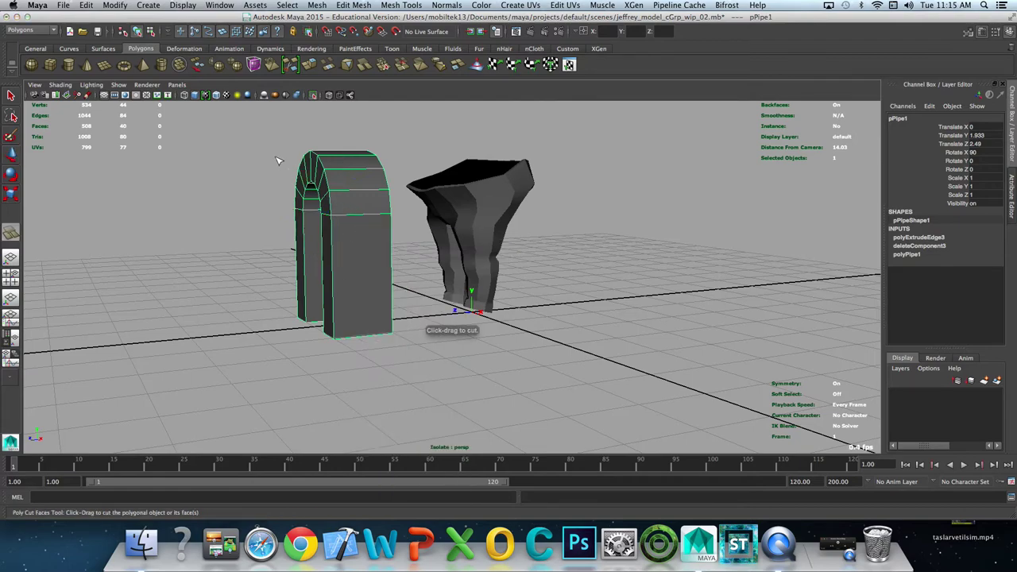
Step: Slice several straight and diagonal Cut Faces cuts across the arch
{"action": "left_click_drag", "start_coordinate": [361, 219], "coordinate": [38, 442]}
{"action": "left_click_drag", "start_coordinate": [262, 156], "coordinate": [273, 220]}
{"action": "left_click_drag", "start_coordinate": [429, 107], "coordinate": [445, 334]}
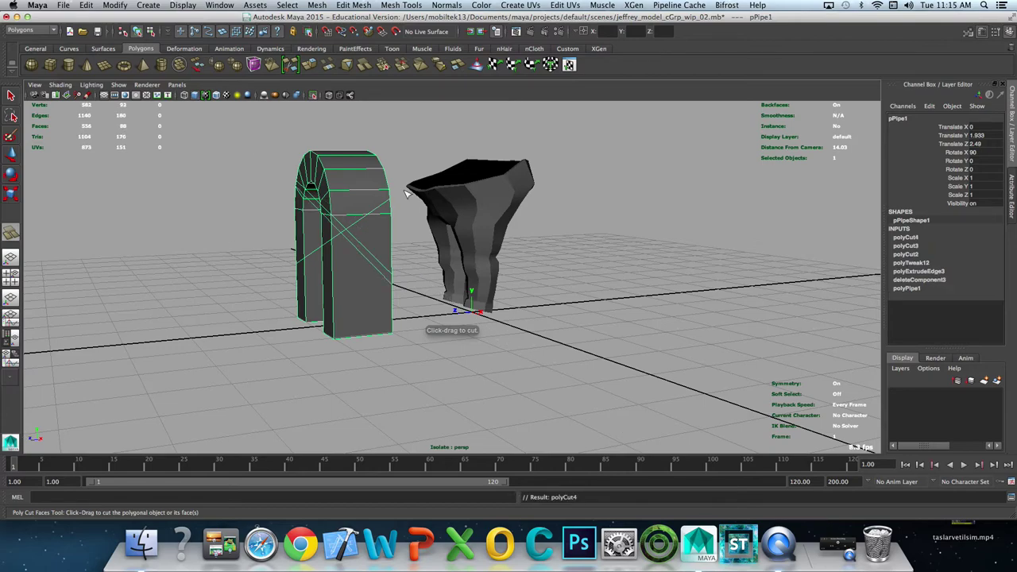
{"action": "left_click_drag", "start_coordinate": [387, 121], "coordinate": [347, 158]}
{"action": "left_click_drag", "start_coordinate": [296, 115], "coordinate": [493, 155]}
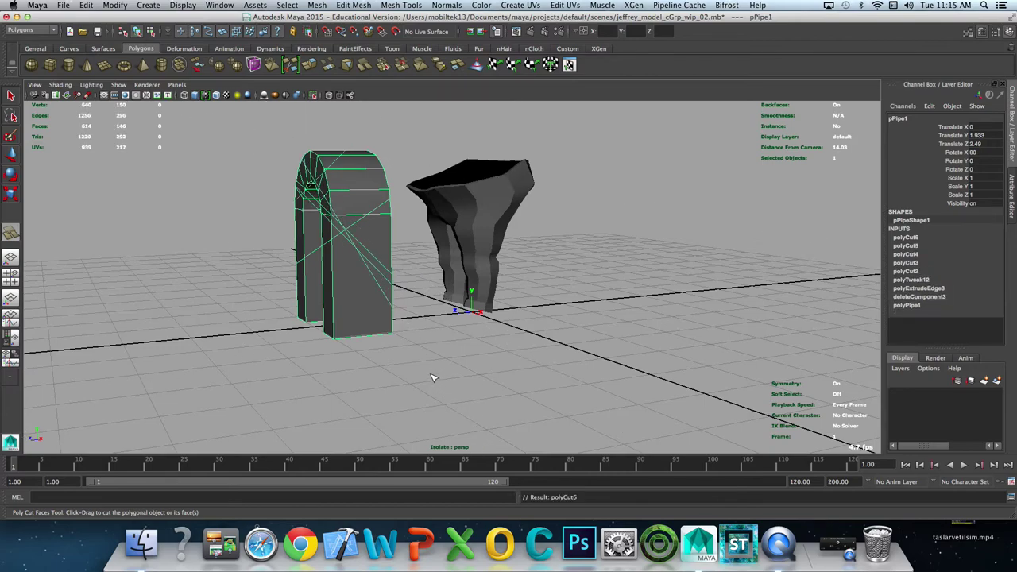
{"action": "left_click_drag", "start_coordinate": [385, 127], "coordinate": [326, 261]}
Step: Select the upper arch vertices and average them to round the top
{"action": "right_click_drag", "start_coordinate": [343, 188], "coordinate": [252, 188]}
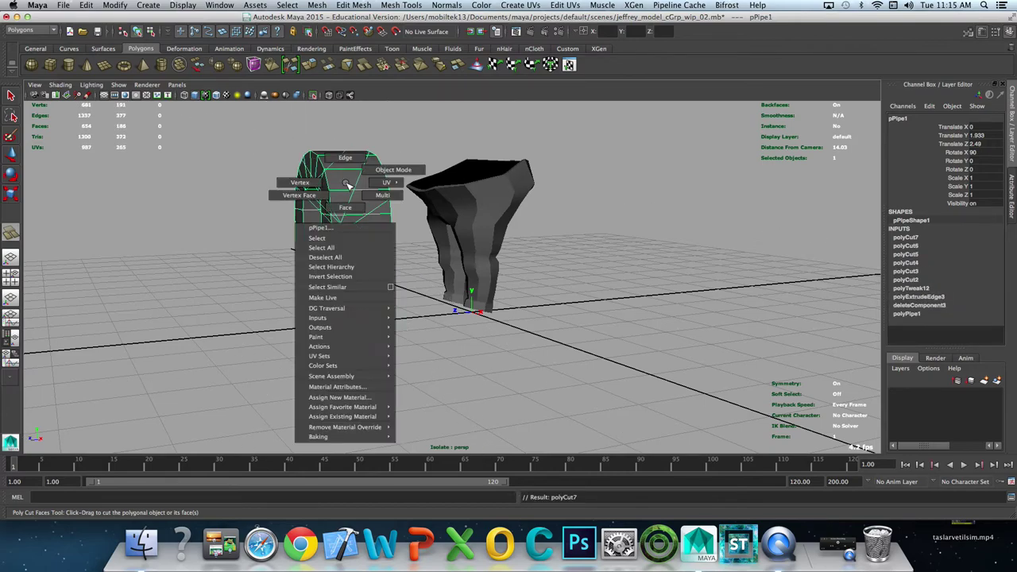
{"action": "left_click_drag", "start_coordinate": [265, 148], "coordinate": [369, 270]}
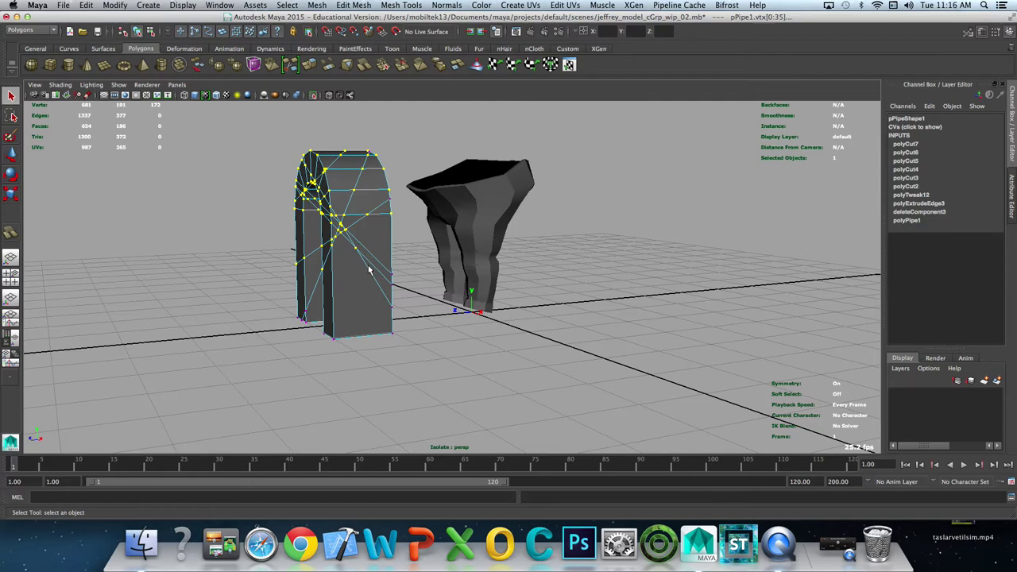
{"action": "left_click_drag", "start_coordinate": [312, 208], "coordinate": [359, 244]}
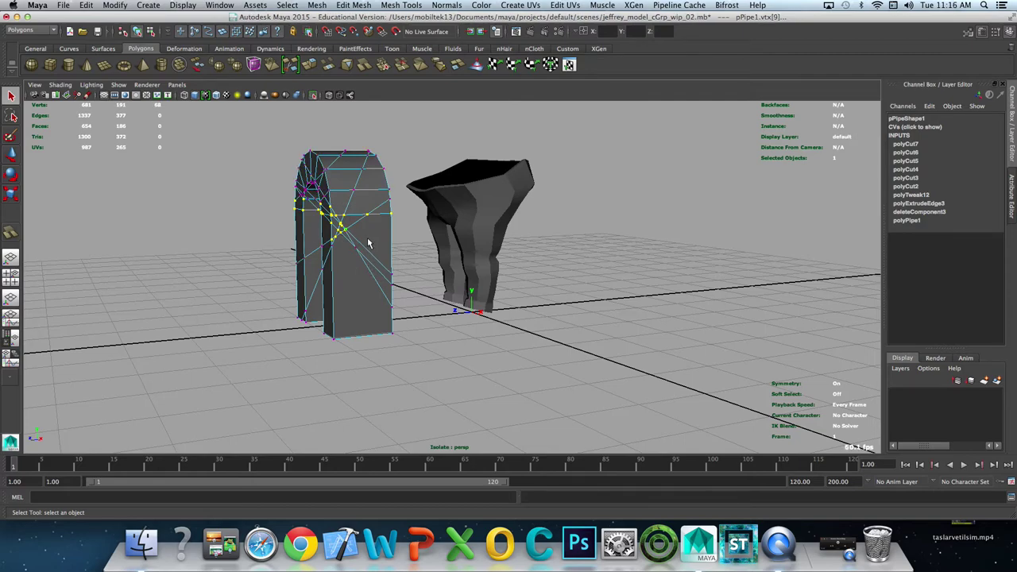
{"action": "right_click_drag", "start_coordinate": [368, 243], "coordinate": [418, 228], "text": "shift"}
{"action": "mouse_move", "coordinate": [373, 230]}
{"action": "left_mouse_down", "text": "alt"}
{"action": "mouse_move", "coordinate": [282, 127]}
{"action": "mouse_move", "coordinate": [354, 190]}
{"action": "left_mouse_up", "text": "alt"}
{"action": "key", "text": "g"}
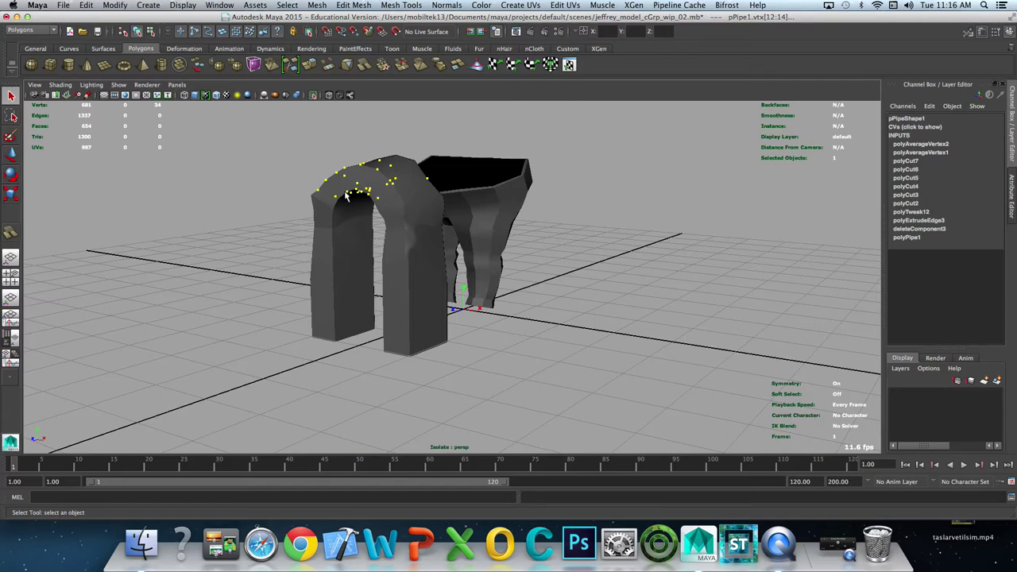
Step: Return to object mode and undo the cuts and vertex averaging with Ctrl+Z
{"action": "key", "text": "F8"}
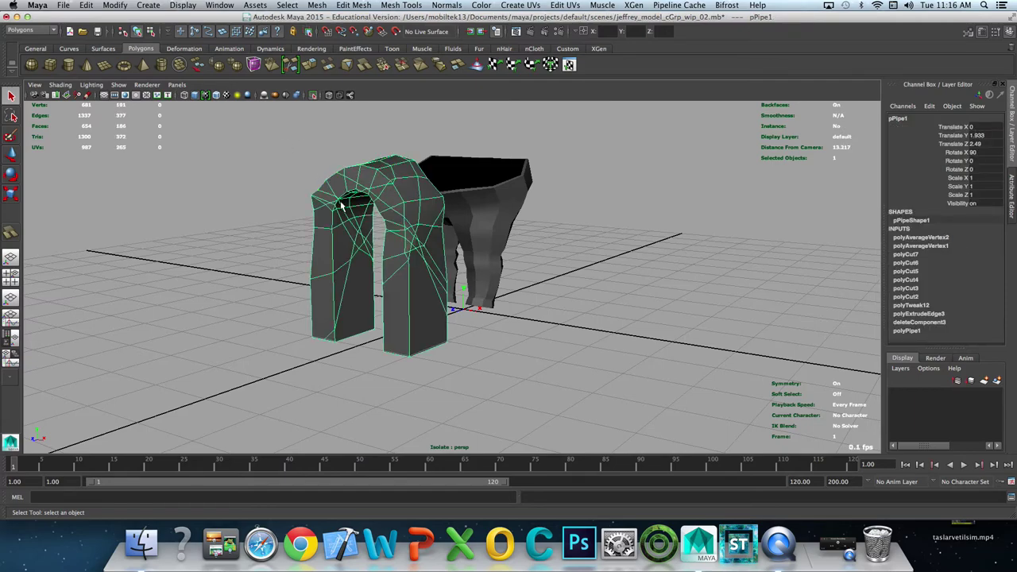
{"action": "key", "text": "ctrl+z"}
{"action": "key", "text": "ctrl+z"}
{"action": "key", "text": "ctrl+z"}
{"action": "key", "text": "ctrl+z"}
{"action": "key", "text": "ctrl+z"}
{"action": "key", "text": "ctrl+z"}
{"action": "key", "text": "ctrl+z"}
{"action": "key", "text": "ctrl+z"}
{"action": "key", "text": "ctrl+z"}
{"action": "key", "text": "ctrl+z"}
{"action": "key", "text": "ctrl+z"}
{"action": "key", "text": "ctrl+z"}
{"action": "key", "text": "ctrl+z"}
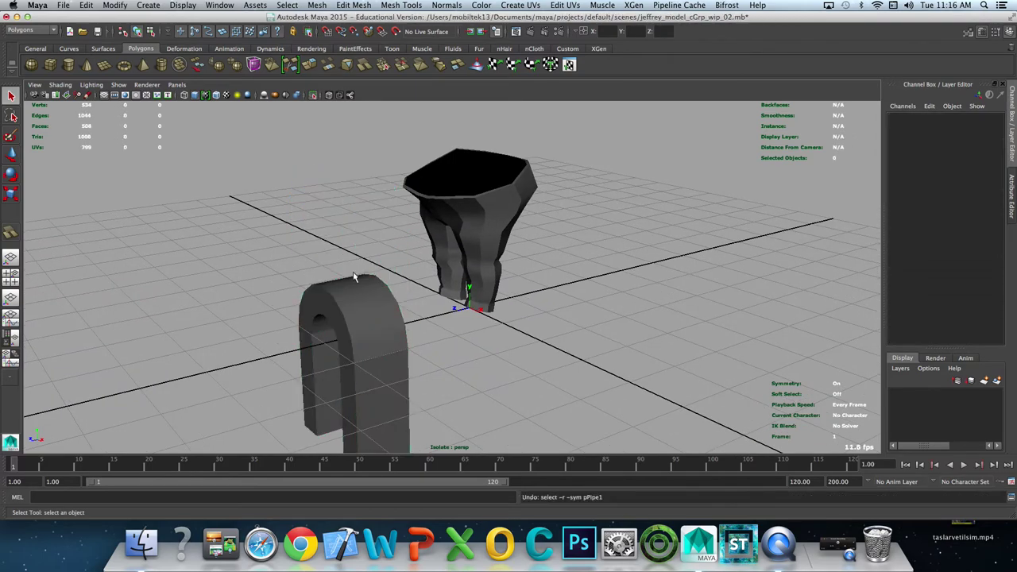
{"action": "key", "text": "ctrl+z"}
Step: Raise the arch to a height of Translate Y 1.795
{"action": "key", "text": "w"}
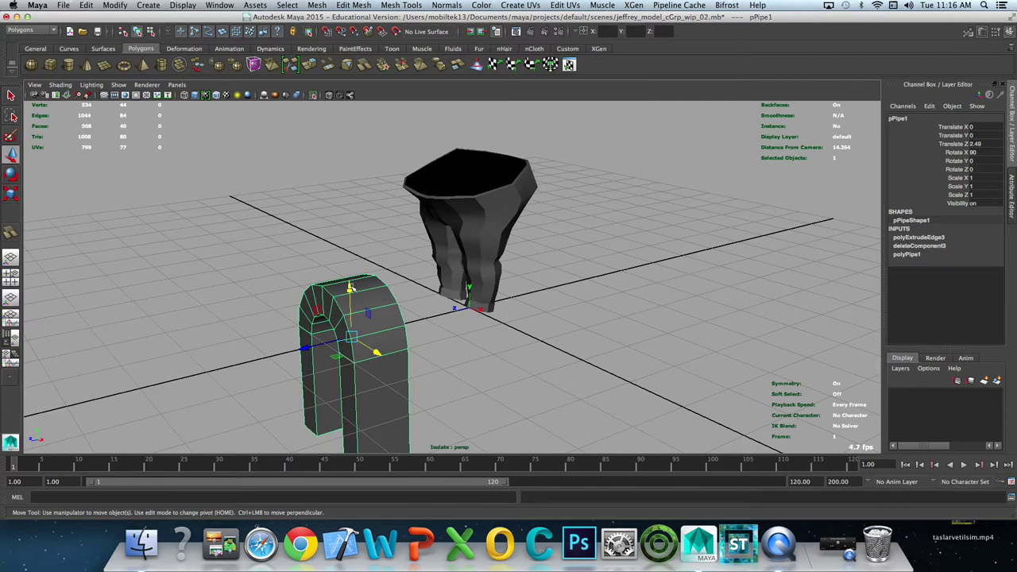
{"action": "left_click_drag", "start_coordinate": [349, 287], "coordinate": [346, 184]}
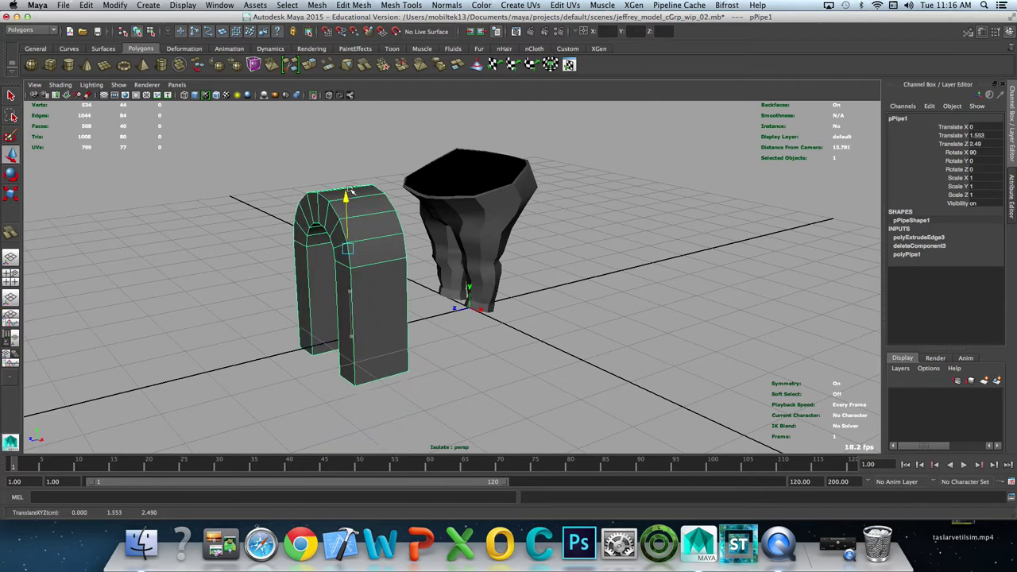
{"action": "left_click", "coordinate": [402, 6]}
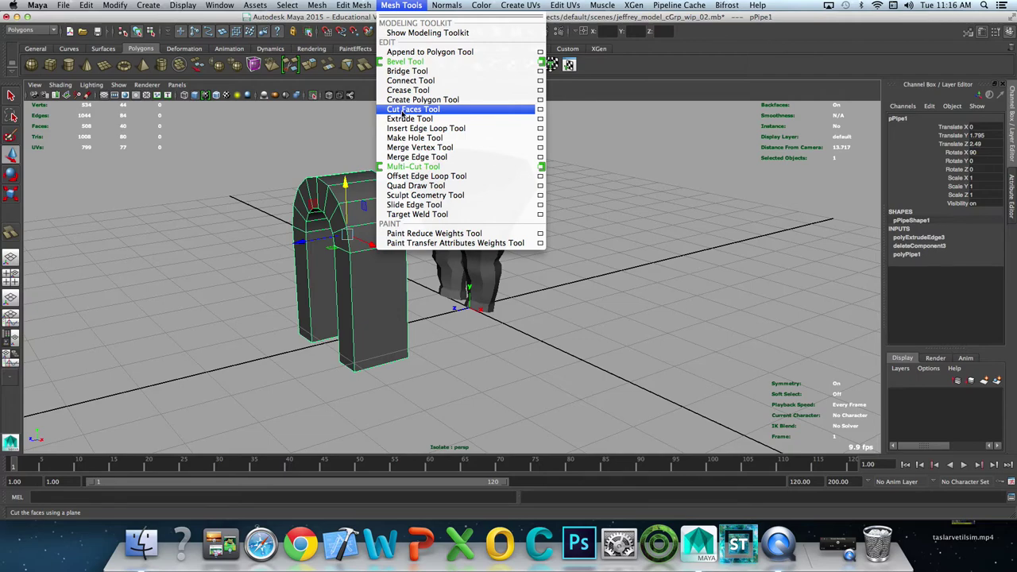
{"action": "left_click", "coordinate": [402, 111]}
Step: Slice six crossing diagonal and vertical Cut Faces cuts across the arch and its legs
{"action": "mouse_move", "coordinate": [291, 242]}
{"action": "left_mouse_down", "text": "alt"}
{"action": "mouse_move", "coordinate": [272, 212]}
{"action": "mouse_move", "coordinate": [478, 232]}
{"action": "left_mouse_up", "text": "alt"}
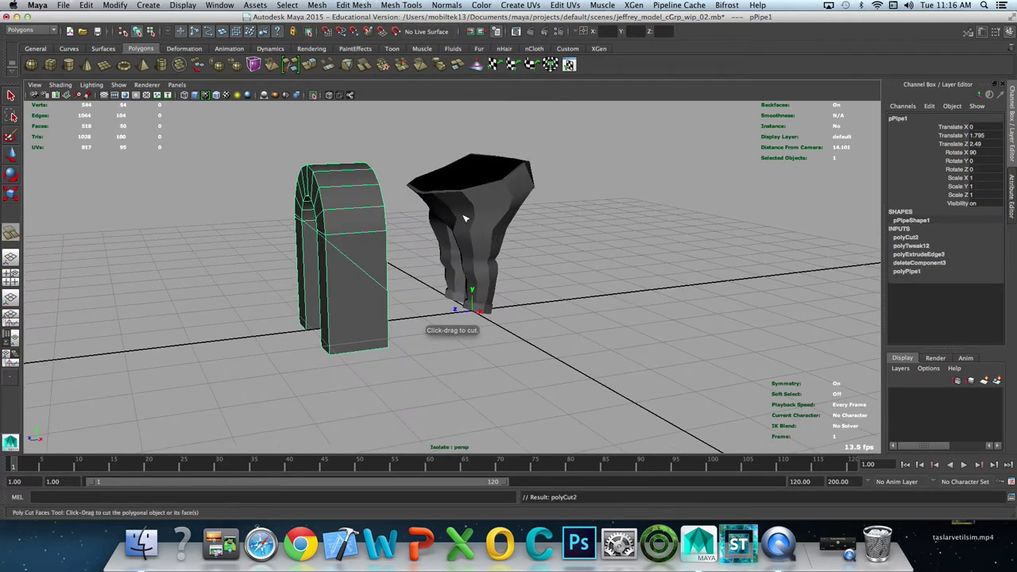
{"action": "left_click_drag", "start_coordinate": [419, 137], "coordinate": [321, 179]}
{"action": "left_click_drag", "start_coordinate": [243, 177], "coordinate": [326, 216]}
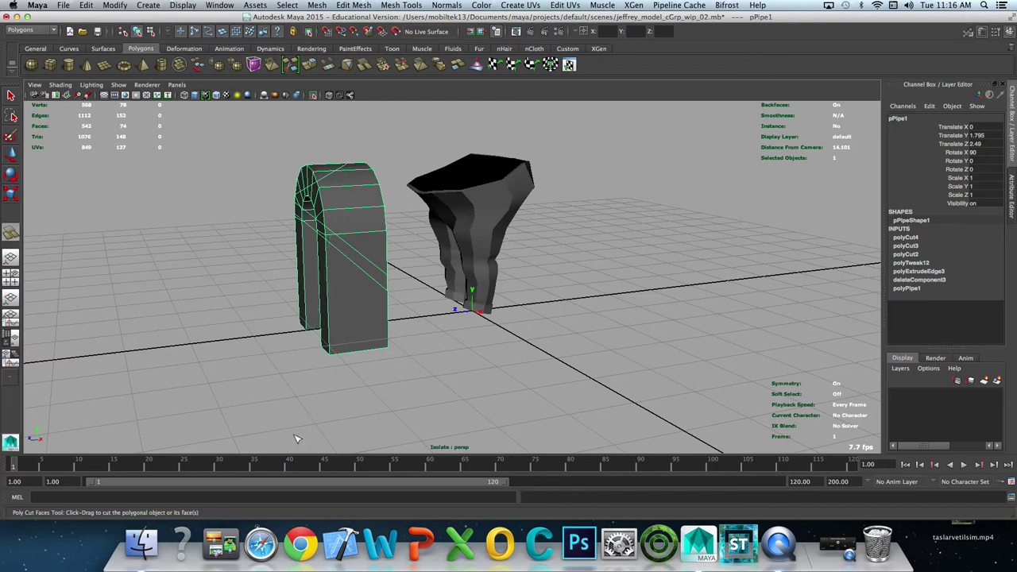
{"action": "left_click_drag", "start_coordinate": [363, 143], "coordinate": [341, 263]}
{"action": "left_click_drag", "start_coordinate": [402, 245], "coordinate": [252, 334]}
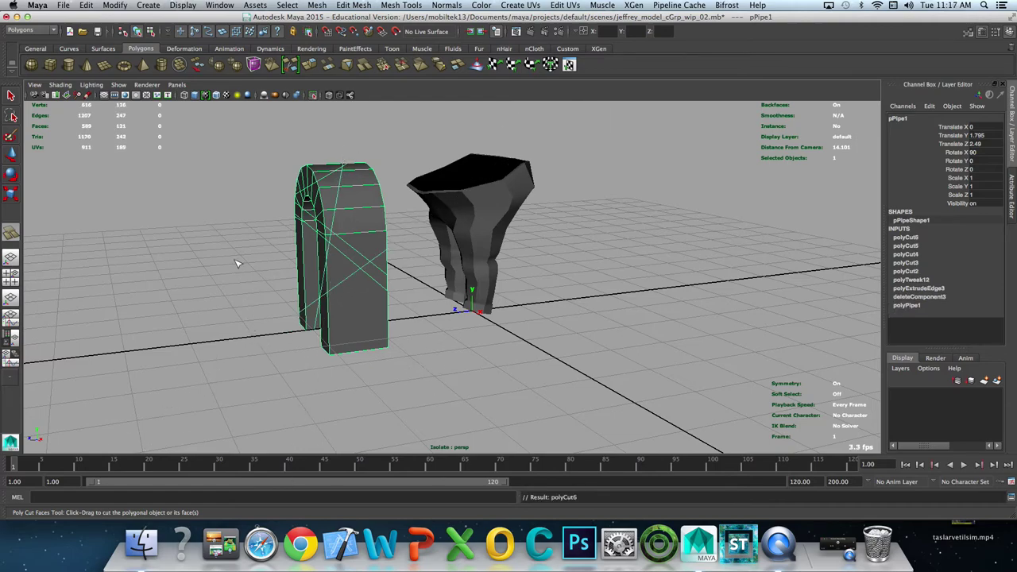
{"action": "left_click_drag", "start_coordinate": [238, 264], "coordinate": [490, 411]}
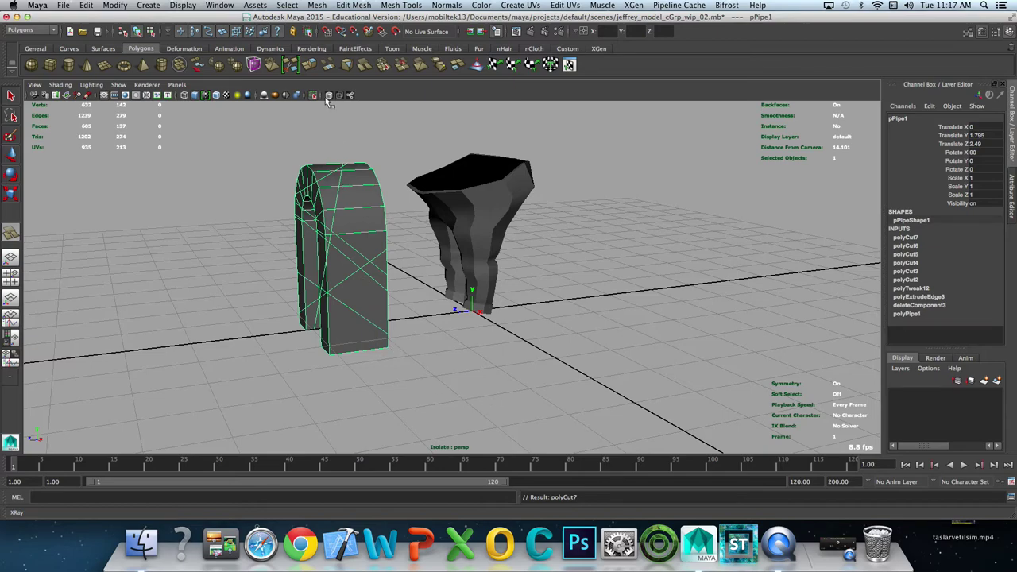
{"action": "left_click", "coordinate": [355, 5]}
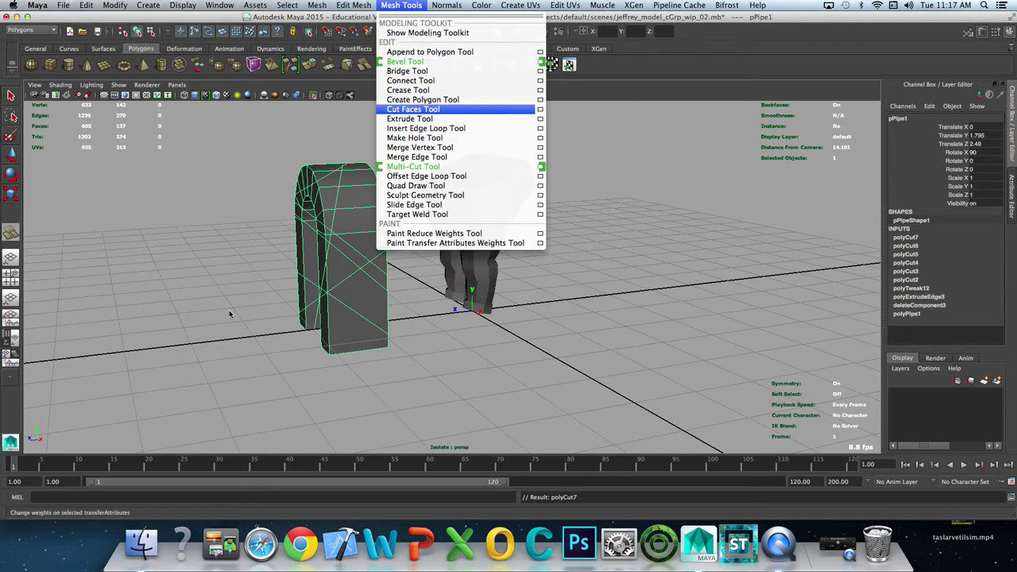
Step: Select the arch's top vertices and apply Mesh > Average Vertices
{"action": "left_click", "coordinate": [413, 109]}
{"action": "left_click_drag", "start_coordinate": [154, 224], "coordinate": [184, 248], "text": "alt"}
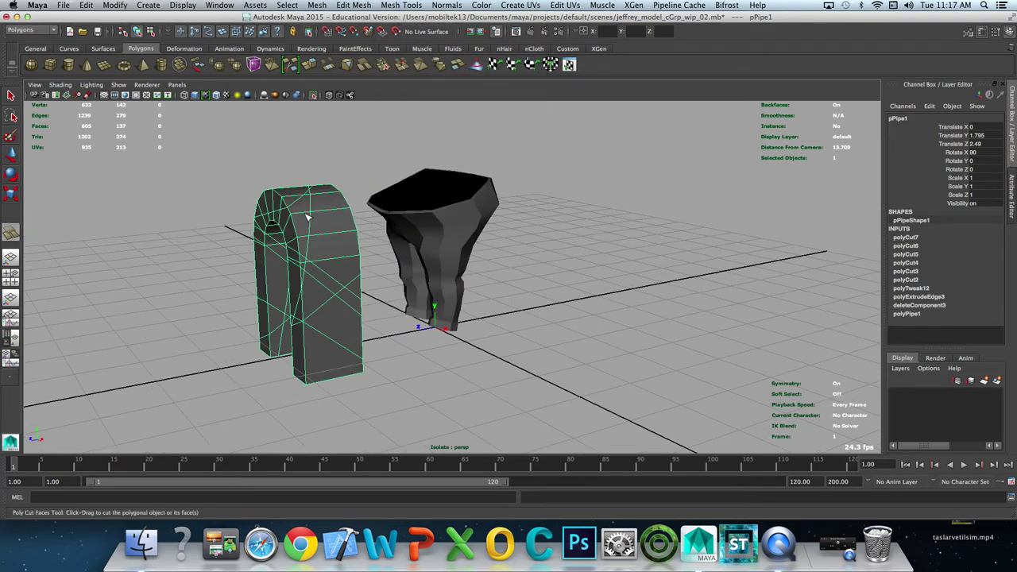
{"action": "right_click_drag", "start_coordinate": [308, 216], "coordinate": [304, 221], "text": "shift"}
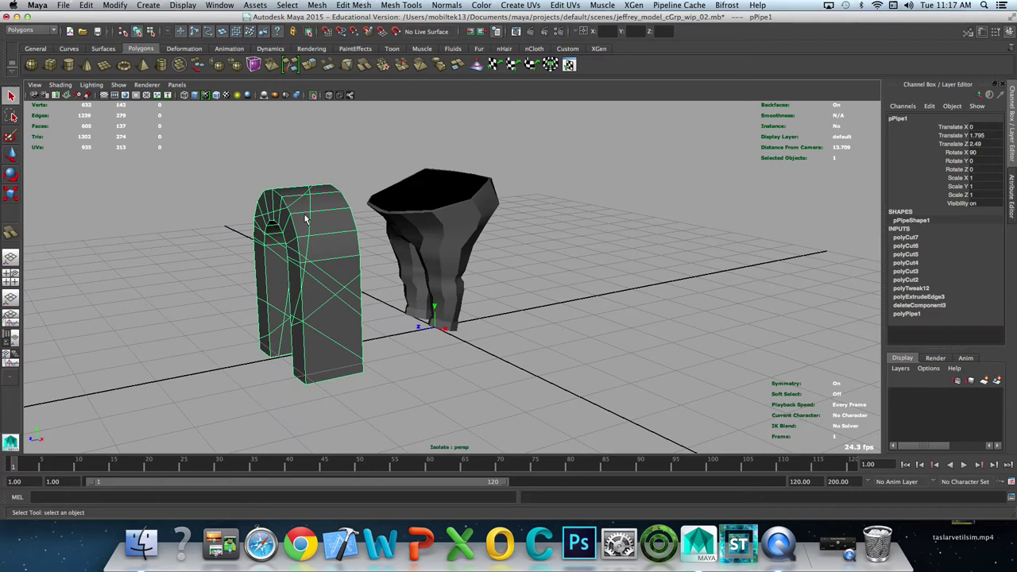
{"action": "left_click_drag", "start_coordinate": [250, 182], "coordinate": [301, 197]}
{"action": "right_click_drag", "start_coordinate": [299, 196], "coordinate": [320, 187], "text": "shift"}
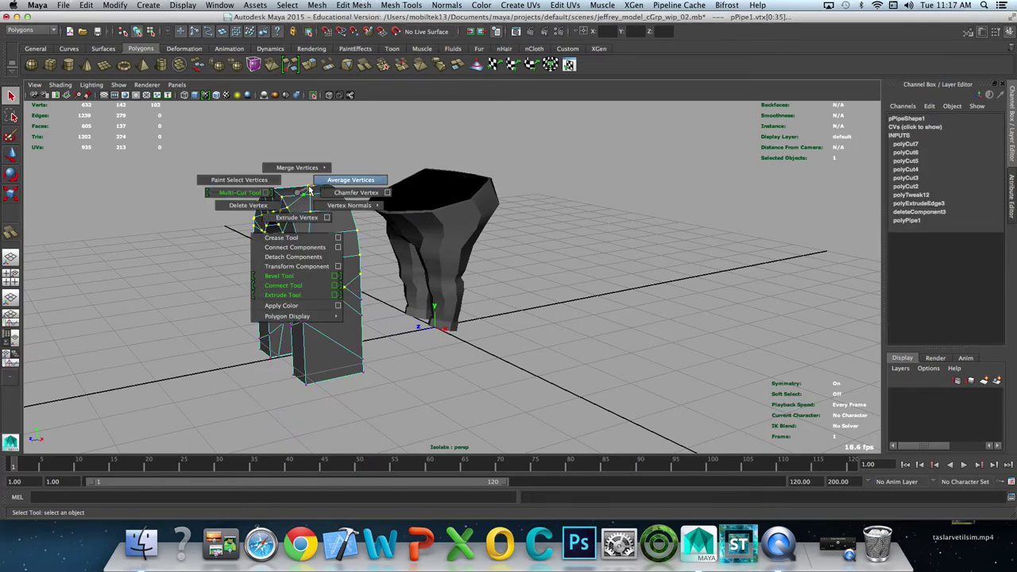
{"action": "right_click_drag", "start_coordinate": [320, 187], "coordinate": [303, 196], "text": "shift"}
{"action": "left_click", "coordinate": [315, 6]}
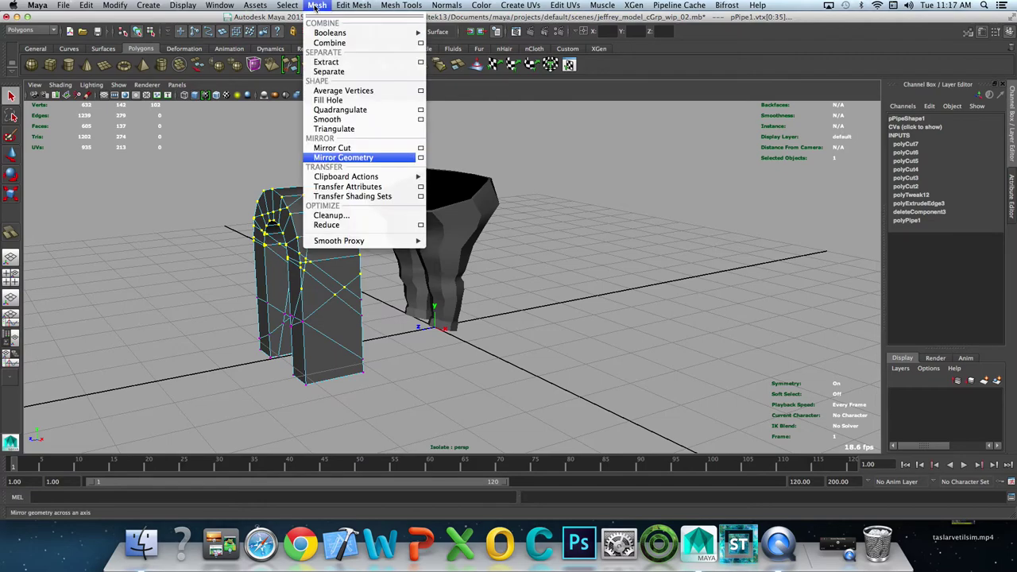
{"action": "left_click", "coordinate": [328, 100]}
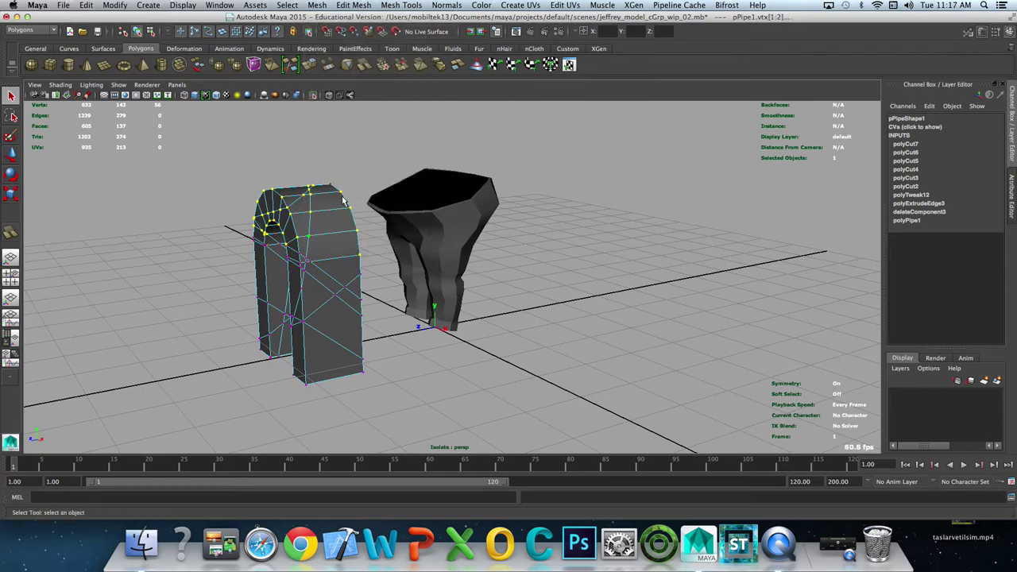
Step: Repeat Average Vertices with G on a lower vertex group, then on the top vertices again
{"action": "left_click_drag", "start_coordinate": [343, 200], "coordinate": [354, 215], "text": "alt"}
{"action": "left_click_drag", "start_coordinate": [269, 256], "coordinate": [309, 307]}
{"action": "key", "text": "g"}
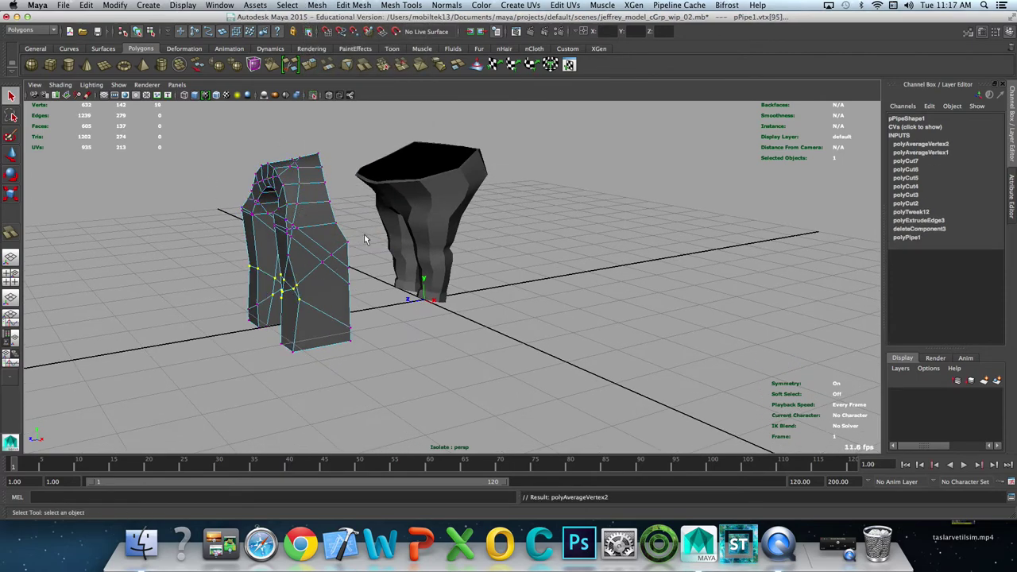
{"action": "left_click_drag", "start_coordinate": [365, 238], "coordinate": [334, 230], "text": "alt"}
{"action": "mouse_move", "coordinate": [254, 143]}
{"action": "left_mouse_down"}
{"action": "mouse_move", "coordinate": [337, 192]}
{"action": "mouse_move", "coordinate": [356, 138]}
{"action": "mouse_move", "coordinate": [424, 193]}
{"action": "mouse_move", "coordinate": [413, 205]}
{"action": "left_mouse_up"}
{"action": "key", "text": "g"}
{"action": "left_click", "coordinate": [357, 138]}
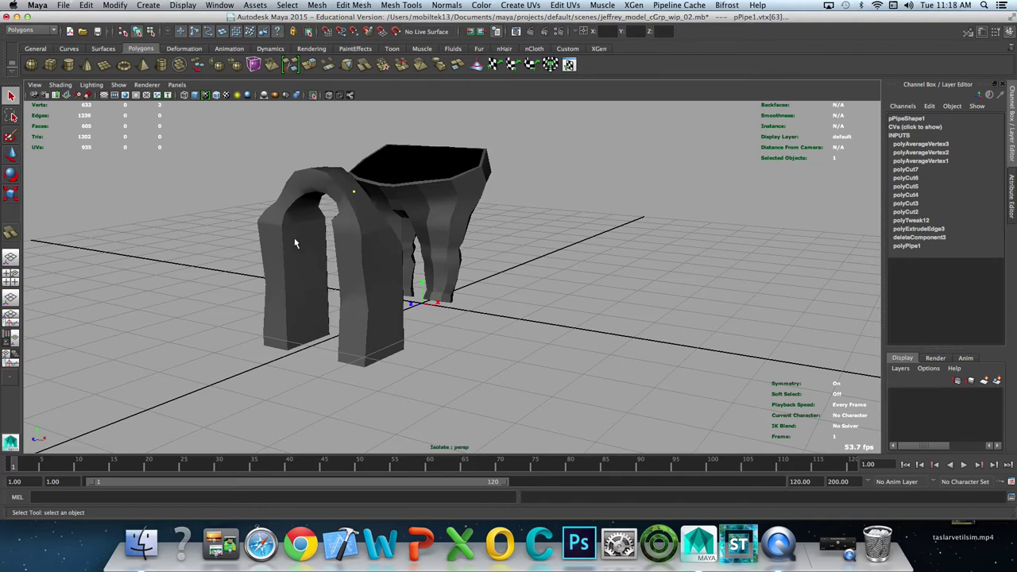
Step: Hide the arch with Ctrl+H and select the pants mesh
{"action": "key", "text": "F8"}
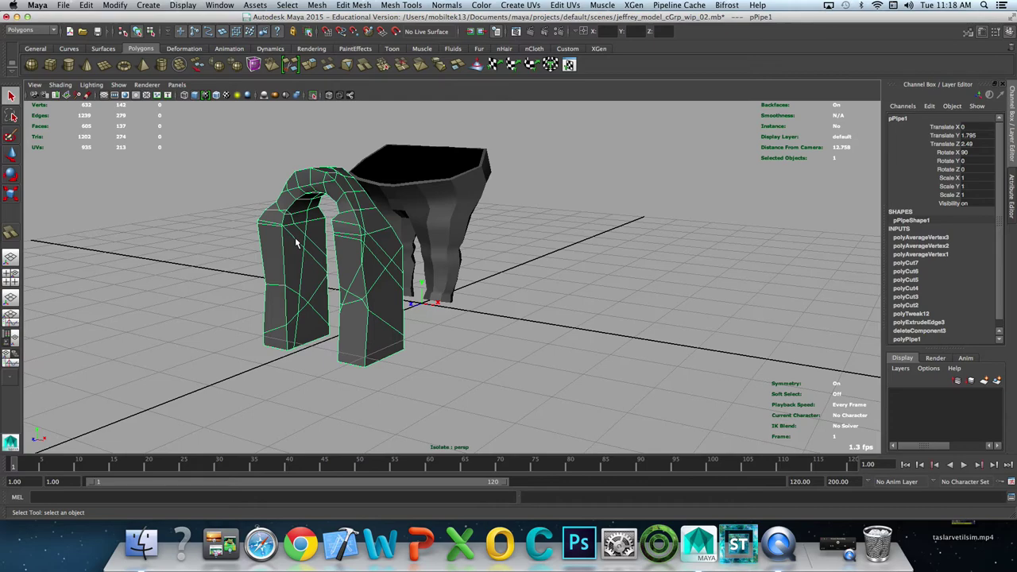
{"action": "key", "text": "ctrl+h"}
{"action": "left_click", "coordinate": [461, 186]}
{"action": "mouse_move", "coordinate": [460, 186]}
{"action": "left_mouse_down", "text": "alt"}
{"action": "mouse_move", "coordinate": [508, 213]}
{"action": "mouse_move", "coordinate": [484, 212]}
{"action": "left_mouse_up", "text": "alt"}
{"action": "scroll", "coordinate": [459, 222], "scroll_direction": "up", "scroll_amount": 3}
Step: Select a full horizontal edge loop around the pants legs in edge mode
{"action": "scroll", "coordinate": [459, 224], "scroll_direction": "up", "scroll_amount": 2}
{"action": "mouse_move", "coordinate": [459, 225]}
{"action": "left_mouse_down", "text": "alt"}
{"action": "mouse_move", "coordinate": [404, 211]}
{"action": "mouse_move", "coordinate": [374, 191]}
{"action": "left_mouse_up", "text": "alt"}
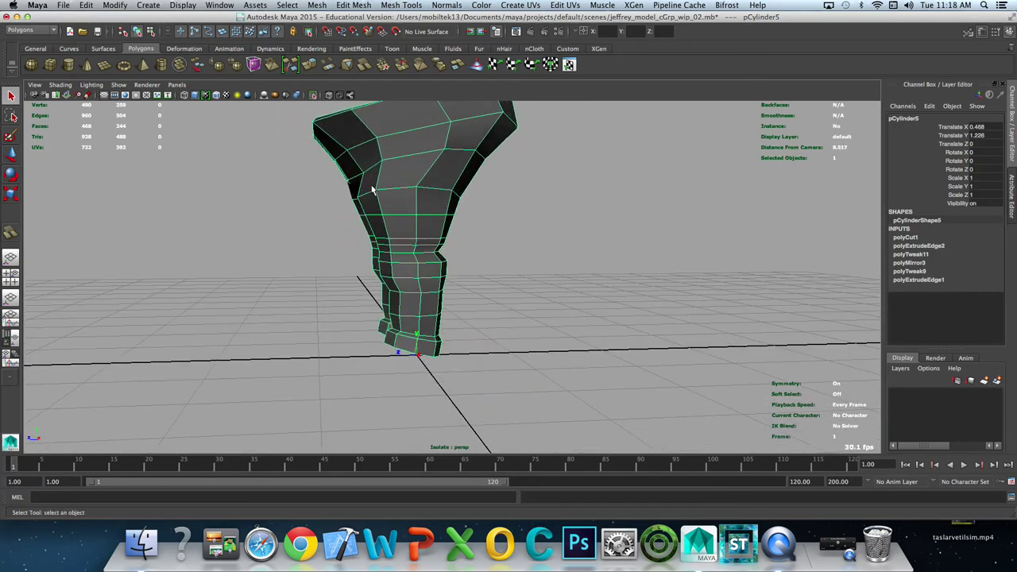
{"action": "key", "text": "space"}
{"action": "key", "text": "space"}
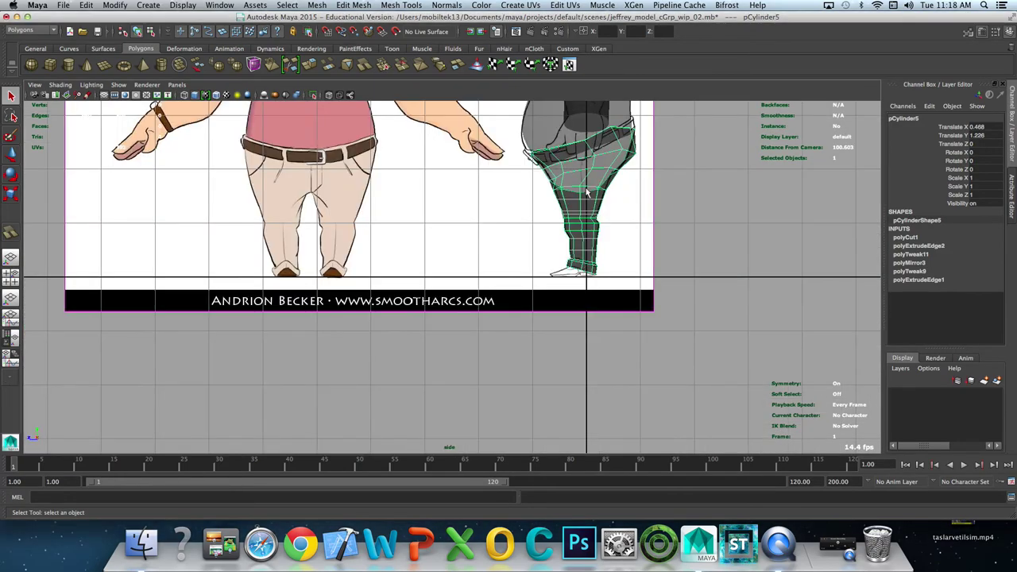
{"action": "key", "text": "space"}
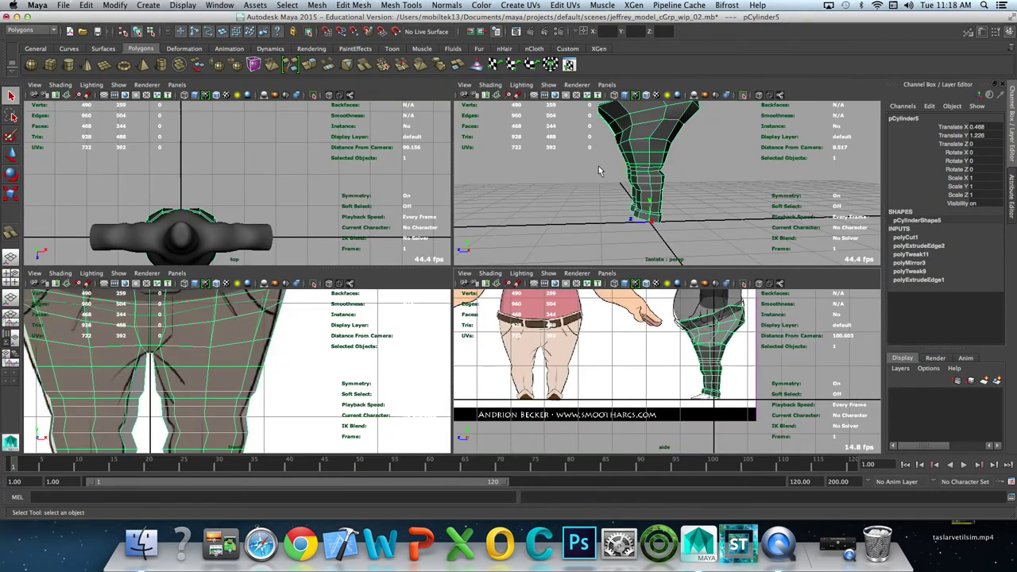
{"action": "key", "text": "space"}
{"action": "right_click_drag", "start_coordinate": [421, 216], "coordinate": [410, 195]}
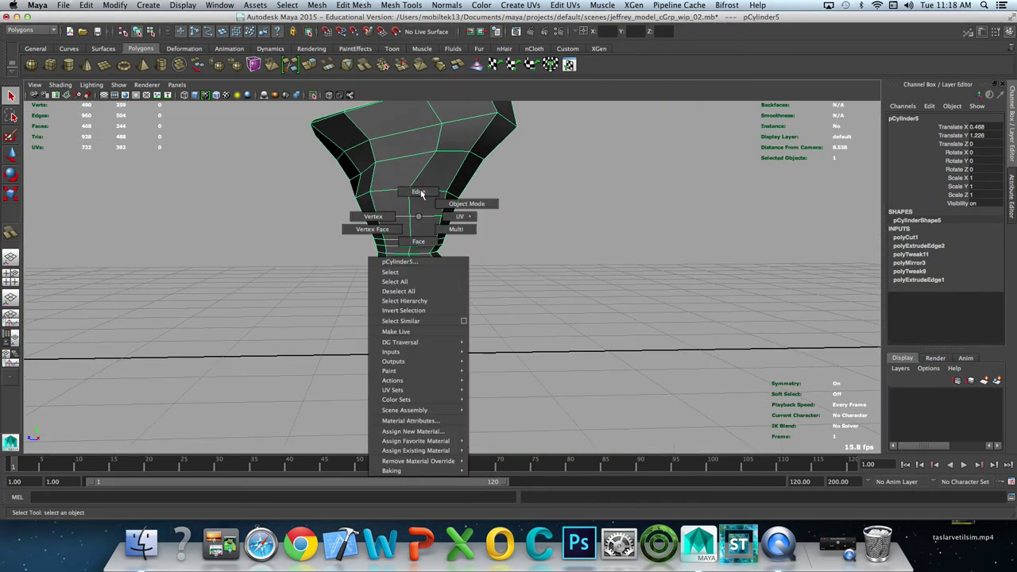
{"action": "left_click", "coordinate": [417, 216]}
{"action": "left_click_drag", "start_coordinate": [416, 219], "coordinate": [420, 227], "text": "alt"}
{"action": "double_click", "coordinate": [432, 208]}
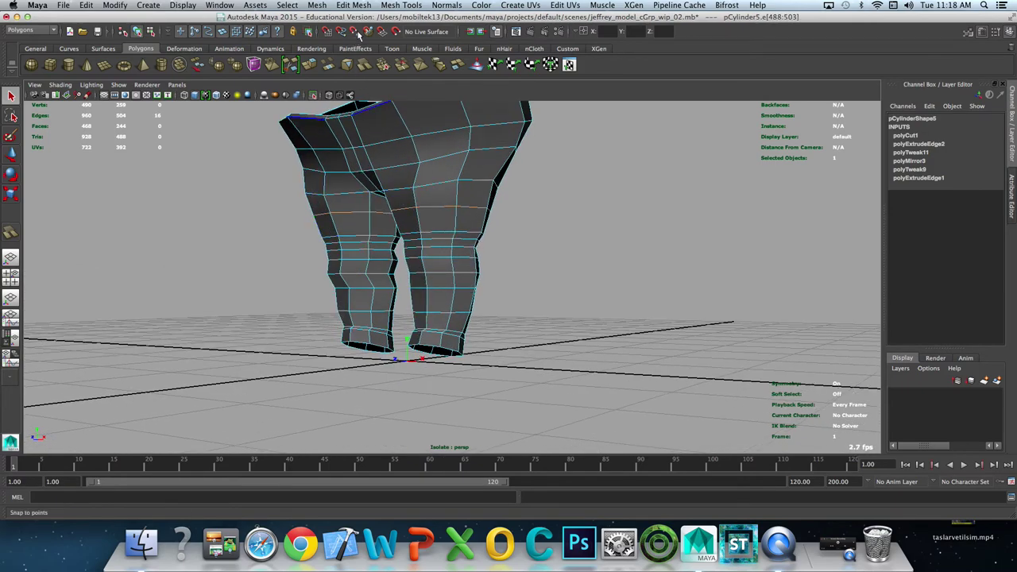
Step: Tear off the Edit Mesh menu and apply Edit Edge Flow to the loop, then return to object mode
{"action": "left_click", "coordinate": [401, 5]}
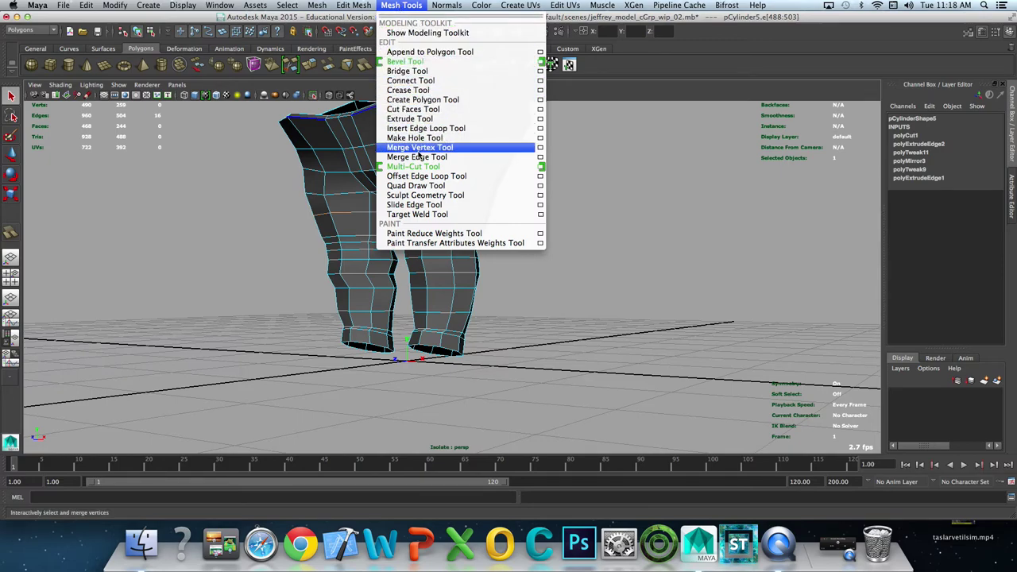
{"action": "left_click", "coordinate": [354, 5]}
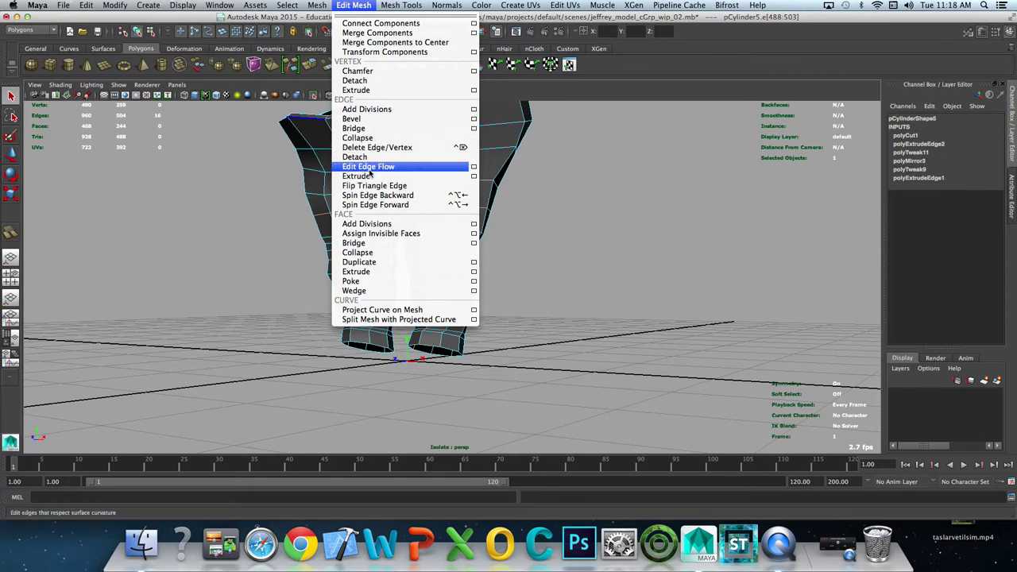
{"action": "left_click", "coordinate": [373, 14]}
{"action": "left_click_drag", "start_coordinate": [499, 48], "coordinate": [662, 69]}
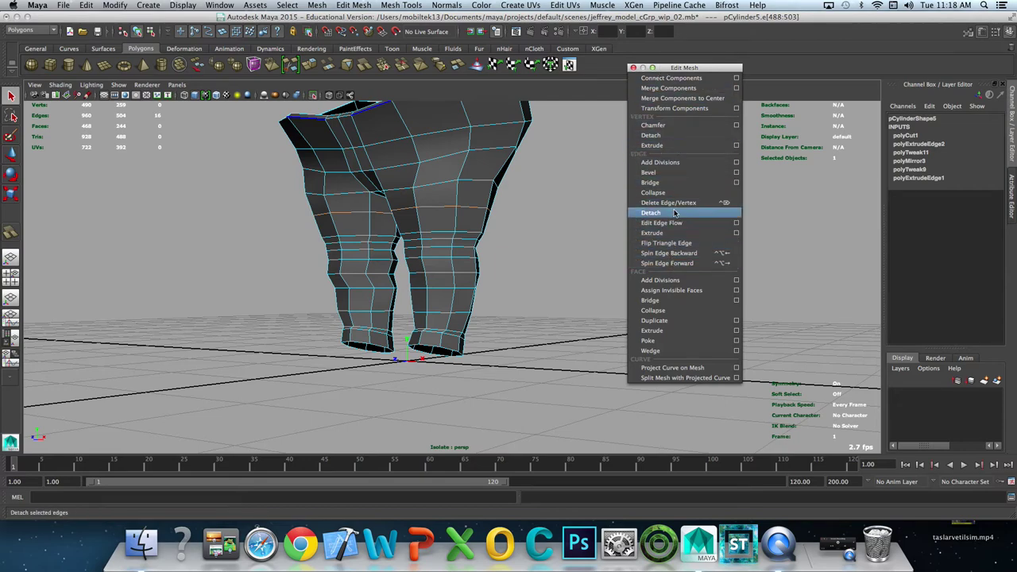
{"action": "left_click", "coordinate": [675, 223]}
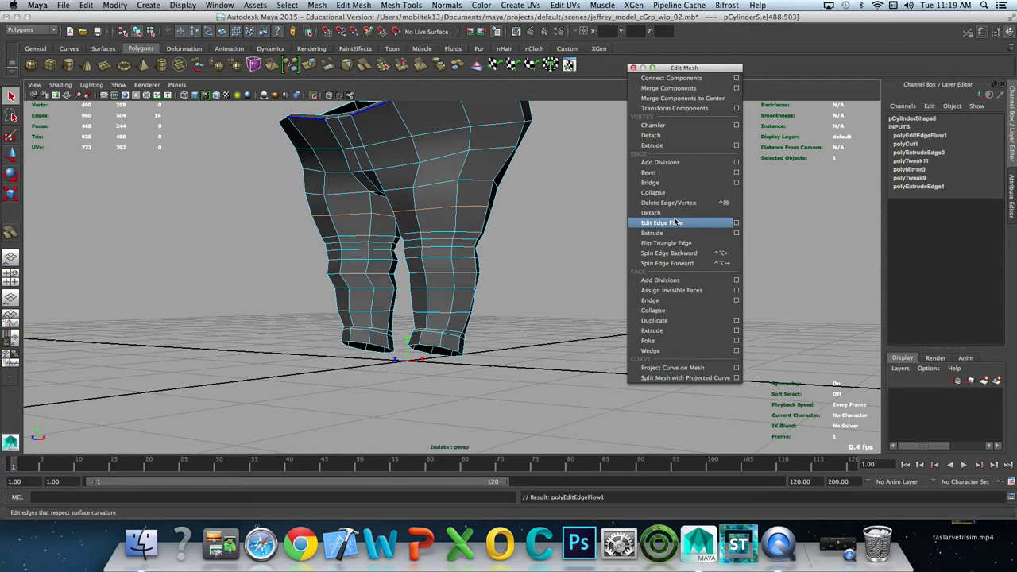
{"action": "left_click_drag", "start_coordinate": [376, 211], "coordinate": [377, 222], "text": "alt"}
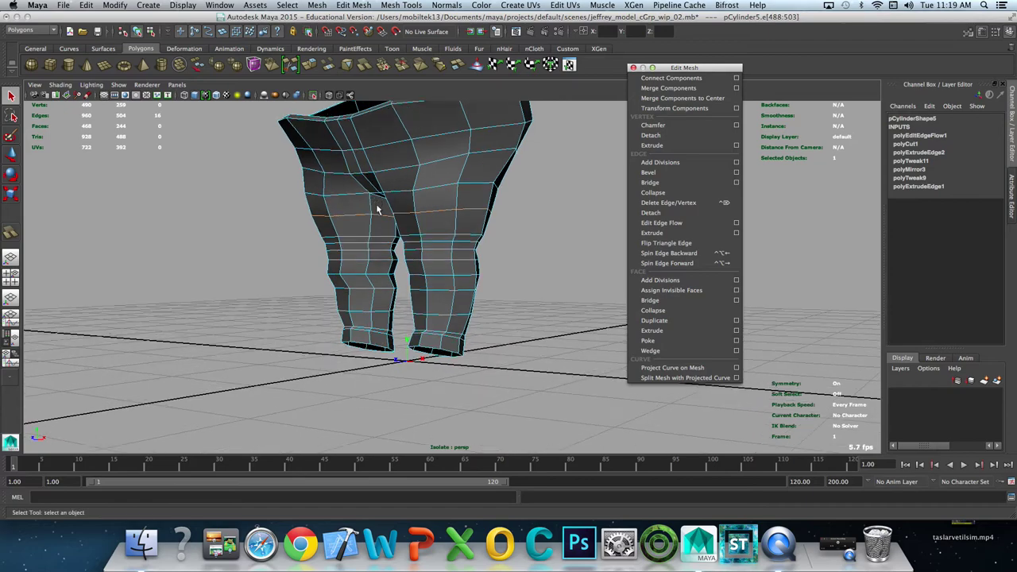
{"action": "key", "text": "F8"}
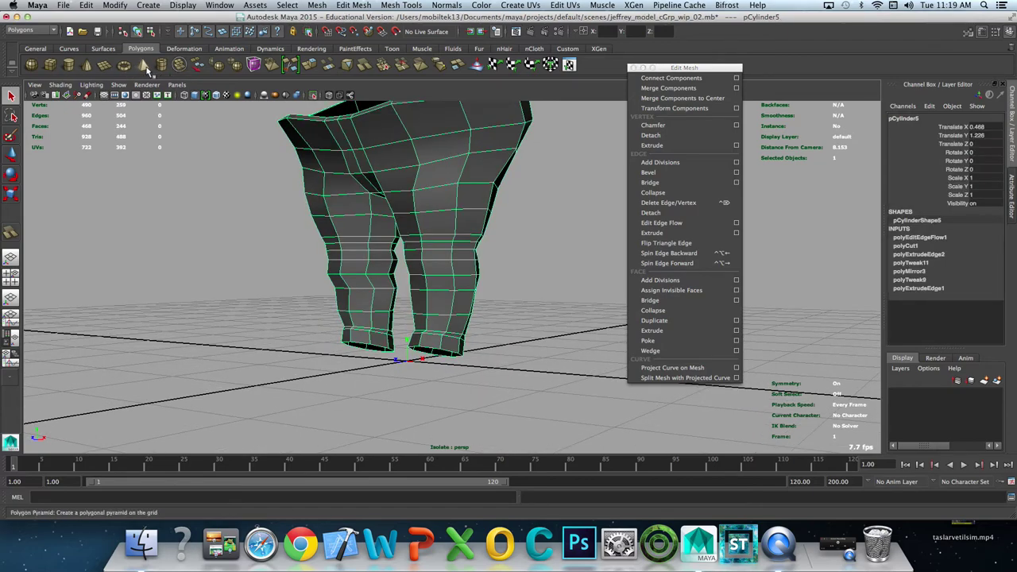
Step: Create a polygon torus, add it to the isolated view, then delete it
{"action": "left_click", "coordinate": [125, 66]}
{"action": "mouse_move", "coordinate": [270, 312]}
{"action": "left_mouse_down", "text": "alt"}
{"action": "mouse_move", "coordinate": [381, 334]}
{"action": "mouse_move", "coordinate": [320, 234]}
{"action": "left_mouse_up", "text": "alt"}
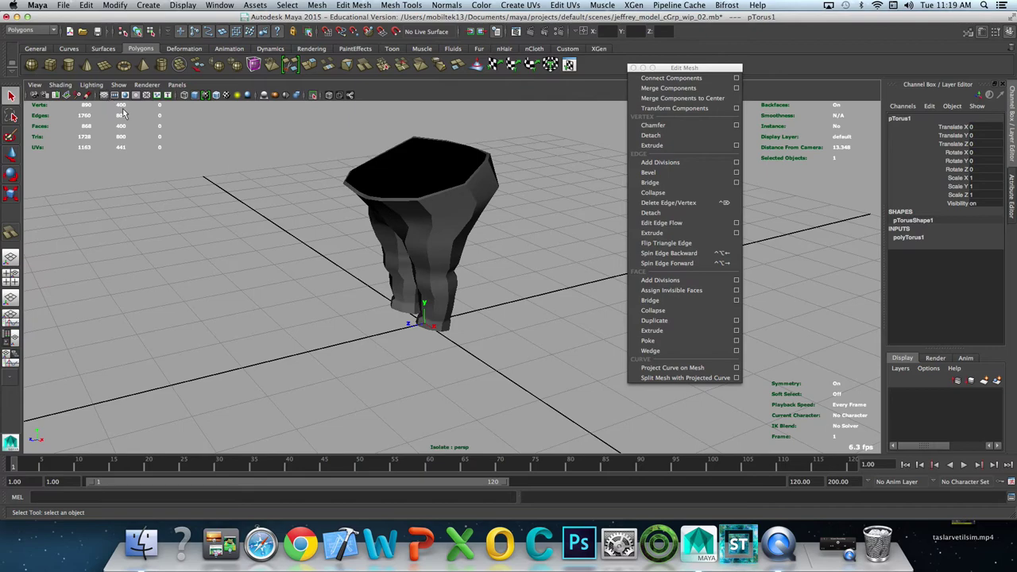
{"action": "left_click", "coordinate": [121, 85]}
{"action": "mouse_move", "coordinate": [151, 100]}
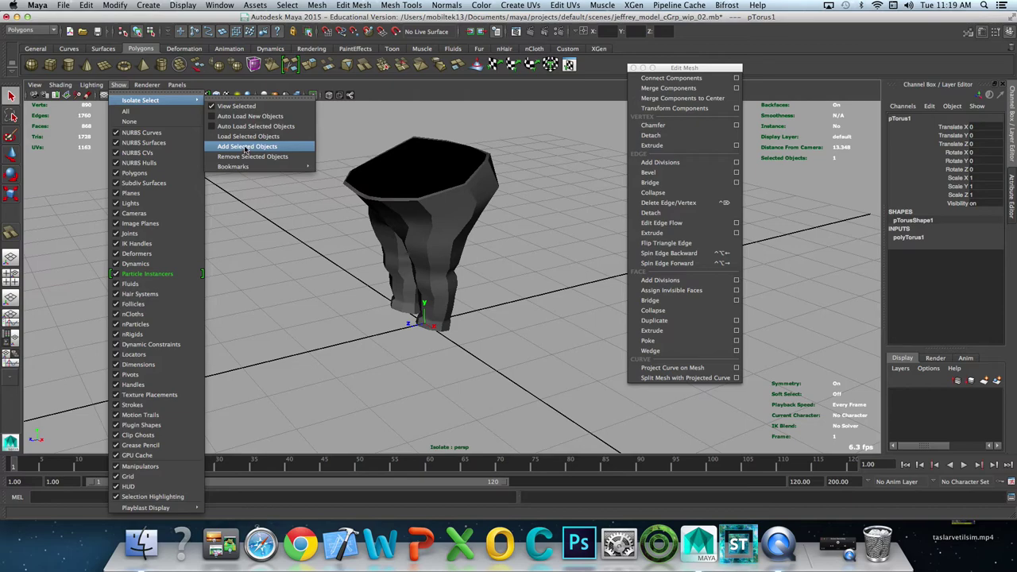
{"action": "left_click", "coordinate": [245, 147]}
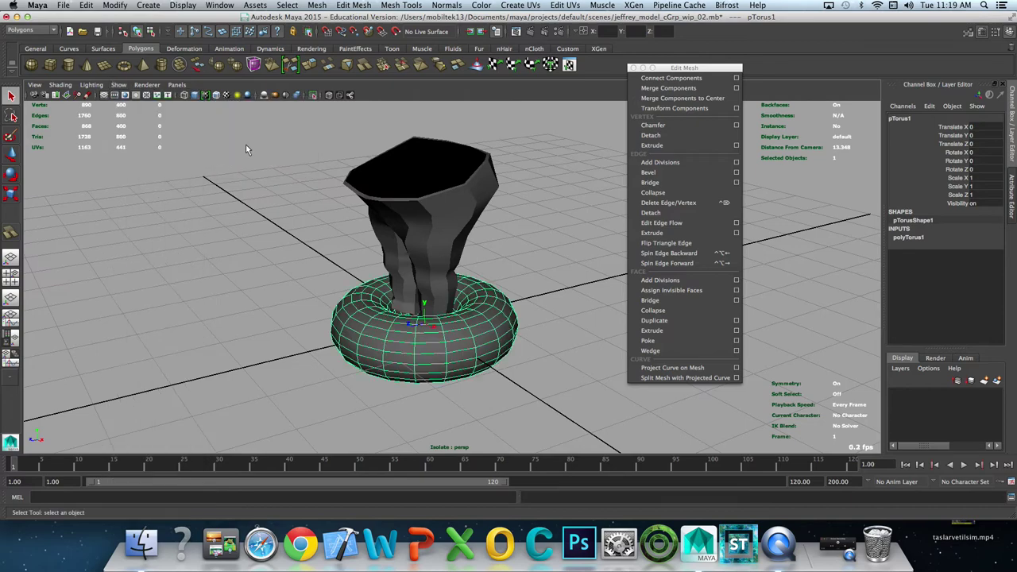
{"action": "key", "text": "Delete"}
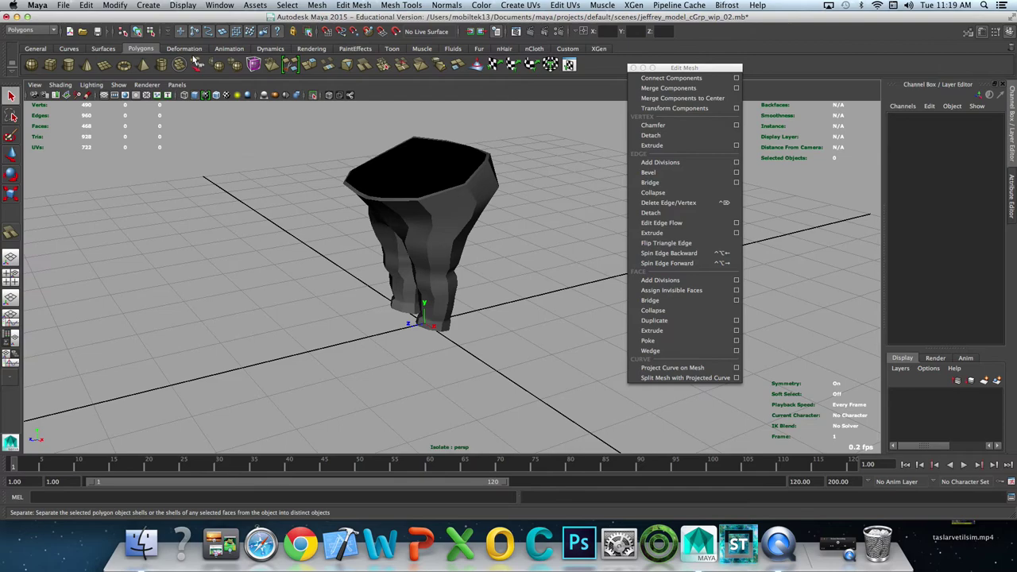
Step: Enable Auto Load New Objects for isolate select and create the polygon torus again
{"action": "left_click", "coordinate": [118, 85]}
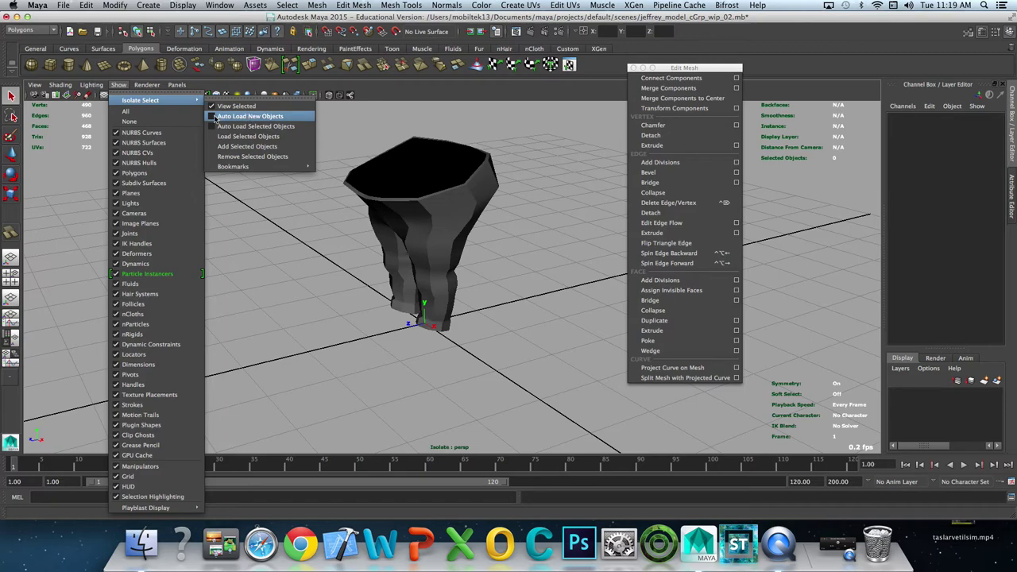
{"action": "left_click", "coordinate": [217, 117]}
{"action": "left_click", "coordinate": [127, 67]}
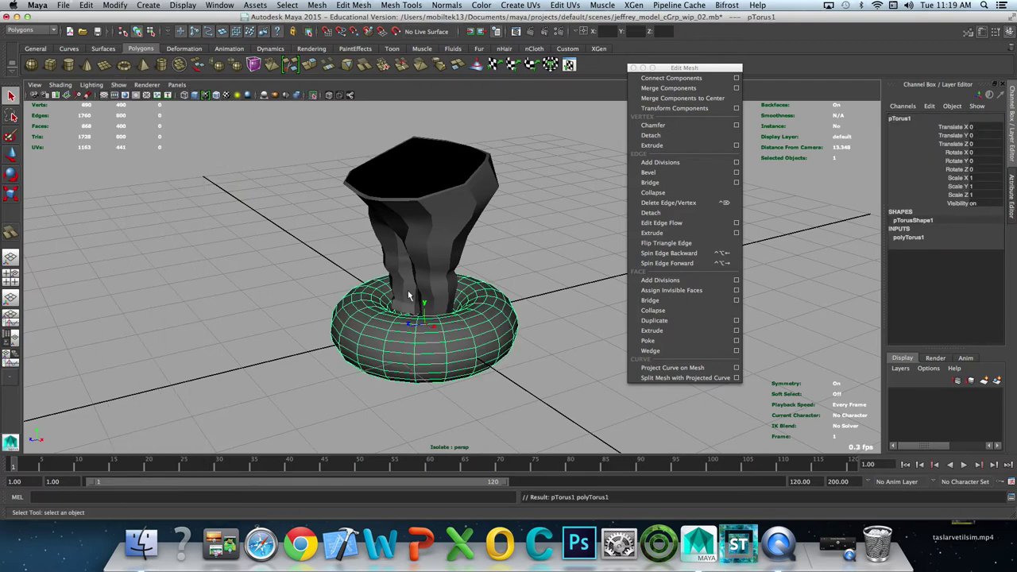
{"action": "mouse_move", "coordinate": [392, 293]}
{"action": "left_mouse_down", "text": "alt"}
{"action": "mouse_move", "coordinate": [367, 317]}
{"action": "mouse_move", "coordinate": [386, 308]}
{"action": "mouse_move", "coordinate": [245, 290]}
{"action": "mouse_move", "coordinate": [351, 175]}
{"action": "left_mouse_up", "text": "alt"}
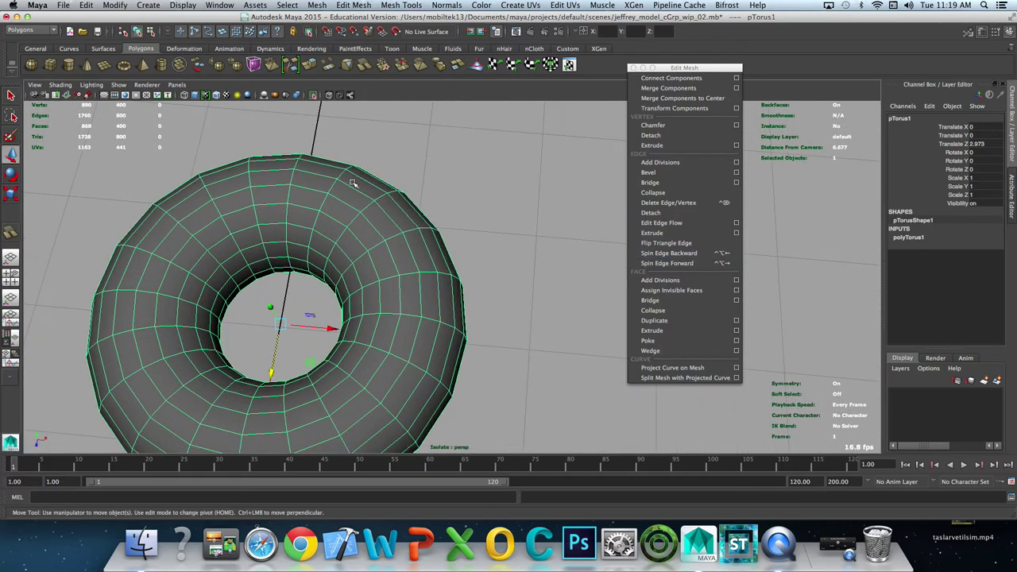
{"action": "scroll", "coordinate": [379, 209], "scroll_direction": "up", "scroll_amount": 5}
{"action": "left_click_drag", "start_coordinate": [380, 209], "coordinate": [415, 191], "text": "alt"}
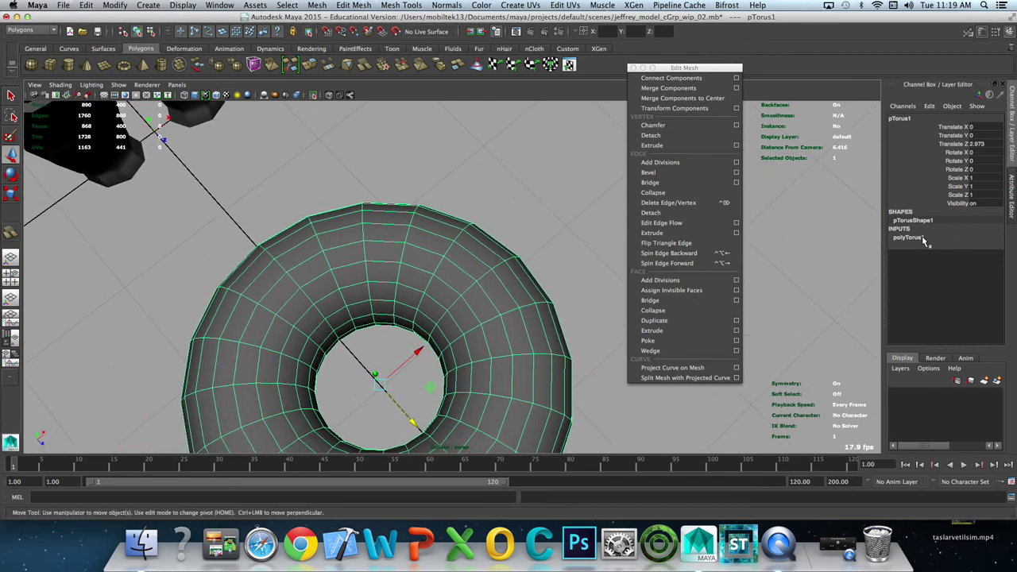
Step: Set the torus's Subdivisions Axis and Subdivisions Height to 16 in the Channel Box
{"action": "left_click", "coordinate": [908, 237]}
{"action": "left_click_drag", "start_coordinate": [985, 271], "coordinate": [986, 280]}
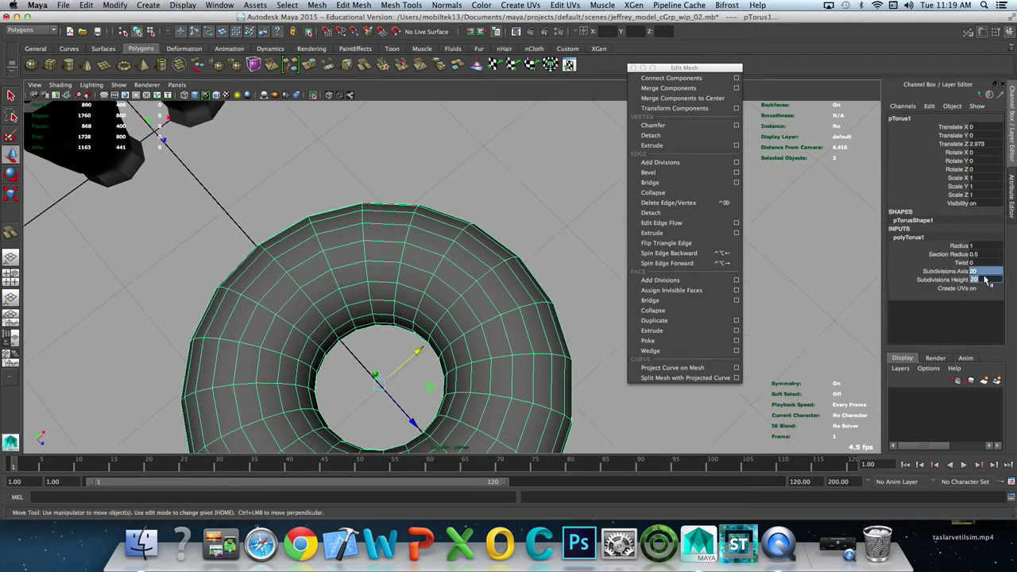
{"action": "type", "text": "4"}
{"action": "type", "text": "16"}
{"action": "key", "text": "Return"}
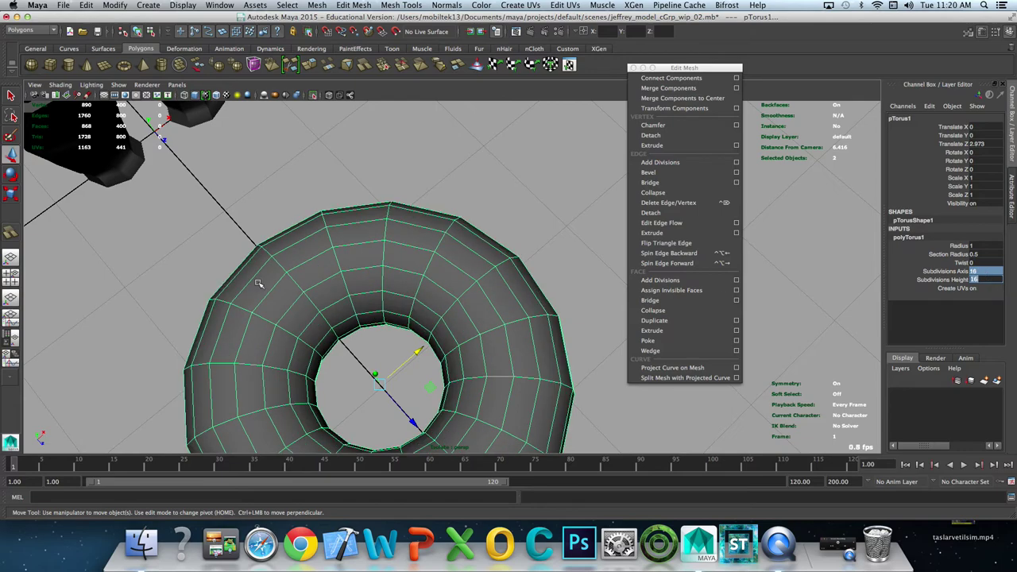
{"action": "scroll", "coordinate": [424, 245], "scroll_direction": "up", "scroll_amount": 3}
{"action": "scroll", "coordinate": [424, 261], "scroll_direction": "up", "scroll_amount": 3}
Step: Select a torus edge and insert a new edge loop through its ring
{"action": "key", "text": "F10"}
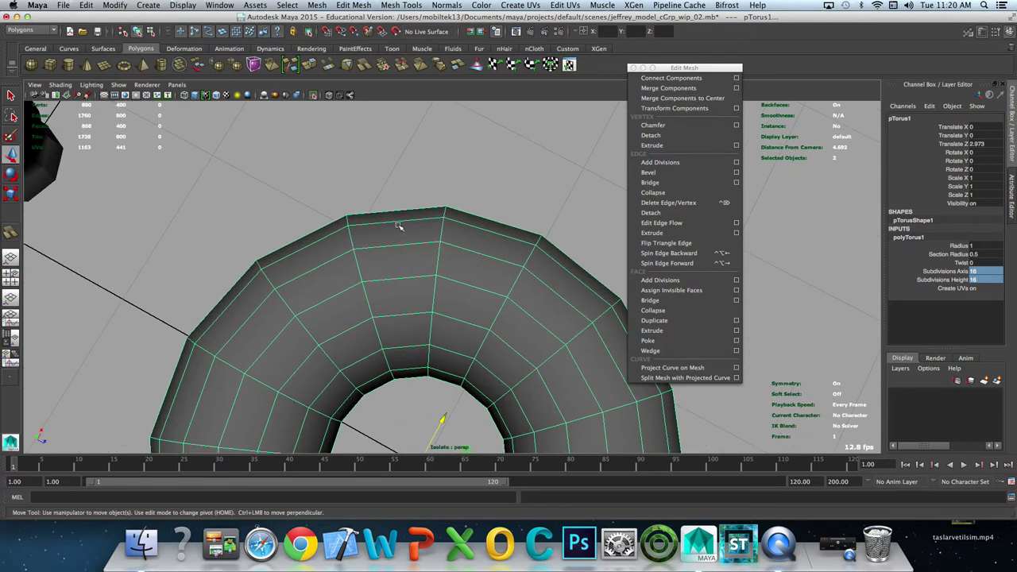
{"action": "left_click", "coordinate": [396, 219]}
{"action": "right_click_drag", "start_coordinate": [396, 235], "coordinate": [341, 287], "text": "shift"}
{"action": "left_click_drag", "start_coordinate": [386, 291], "coordinate": [468, 266], "text": "alt"}
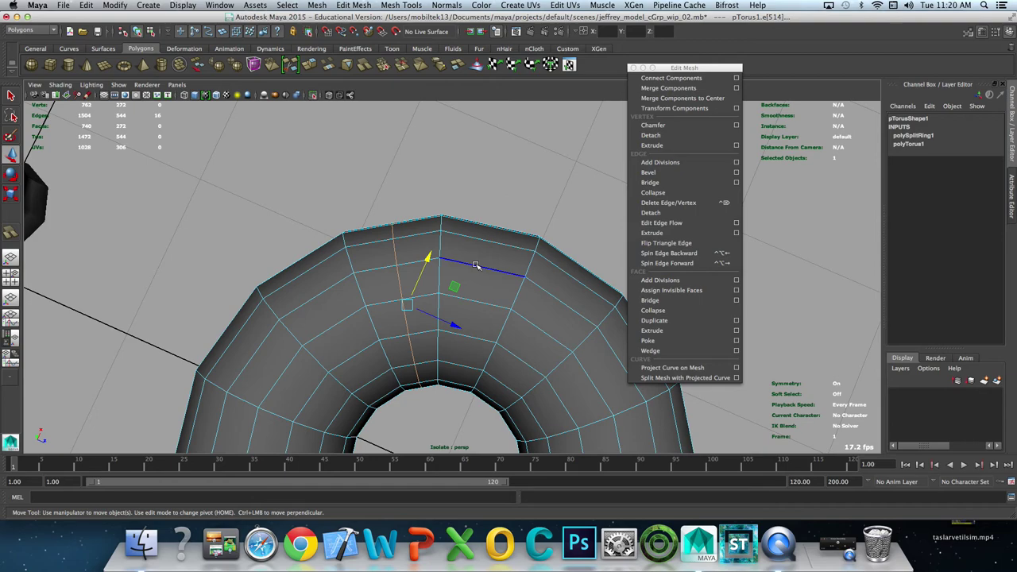
Step: Slide the inserted torus loop to the left with Slide Edge Tool and apply Edit Edge Flow to it
{"action": "left_click", "coordinate": [662, 223]}
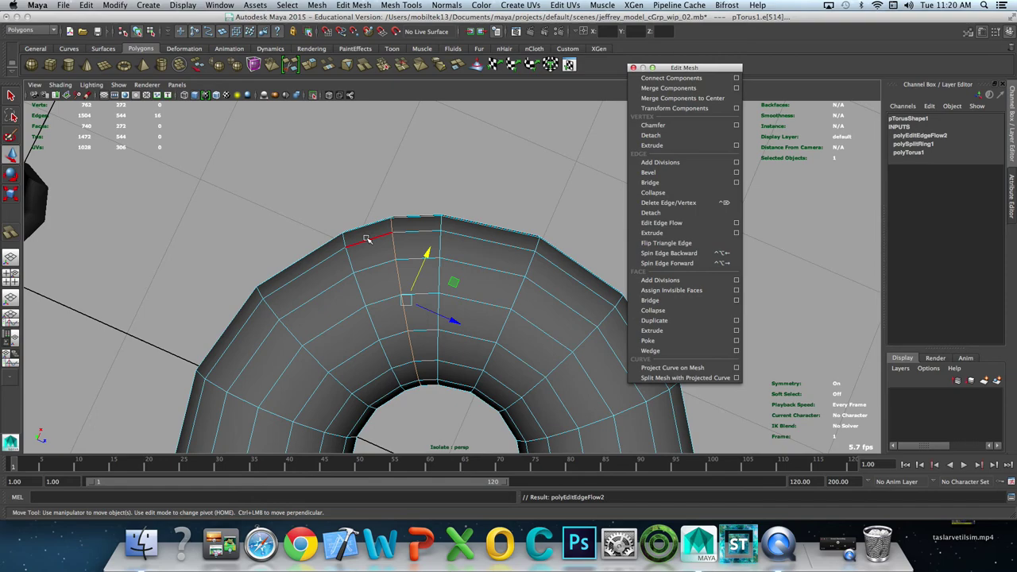
{"action": "key", "text": "z"}
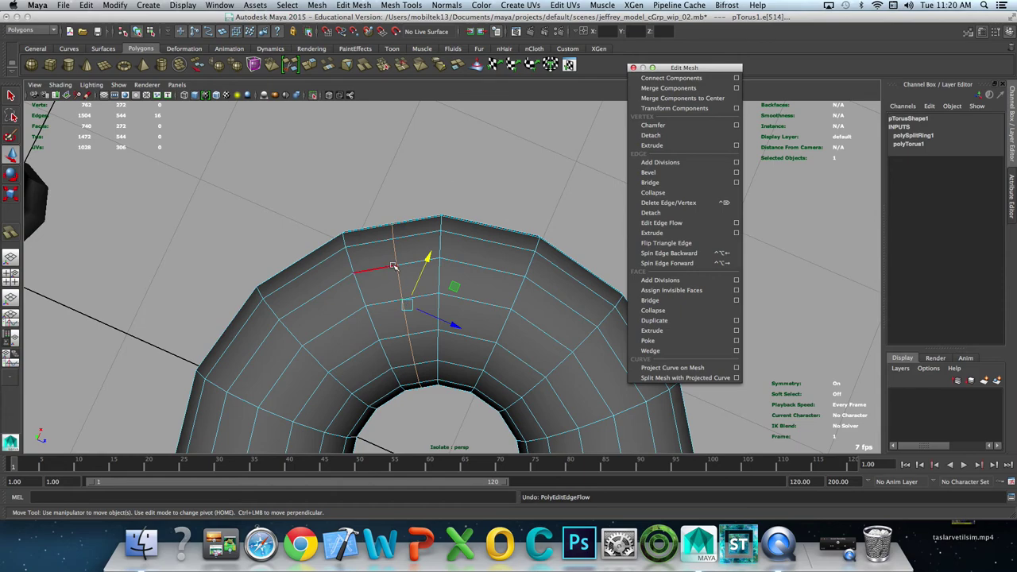
{"action": "right_click_drag", "start_coordinate": [394, 266], "coordinate": [389, 321], "text": "shift"}
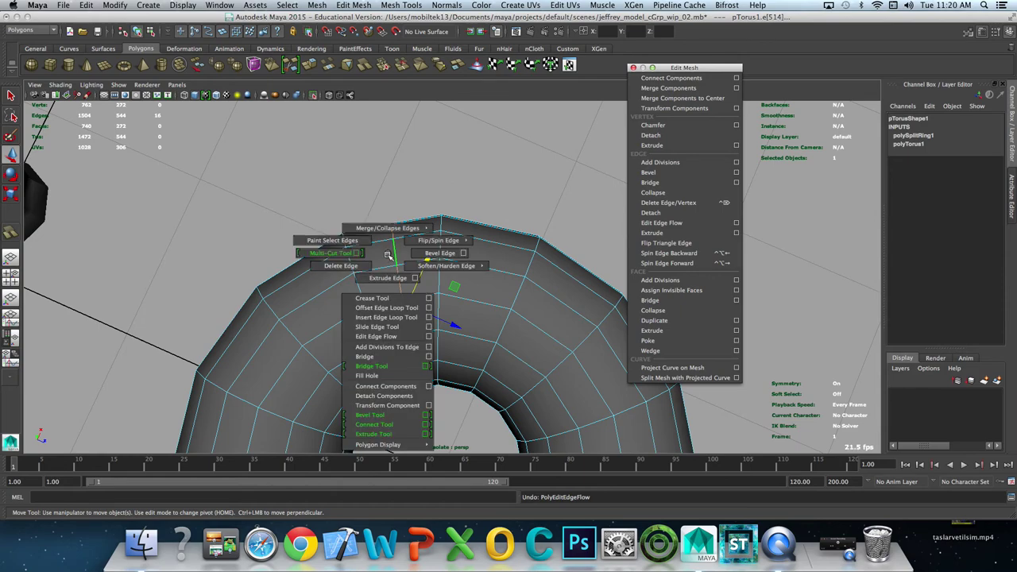
{"action": "left_click", "coordinate": [390, 321]}
{"action": "middle_click_drag", "start_coordinate": [389, 321], "coordinate": [355, 316]}
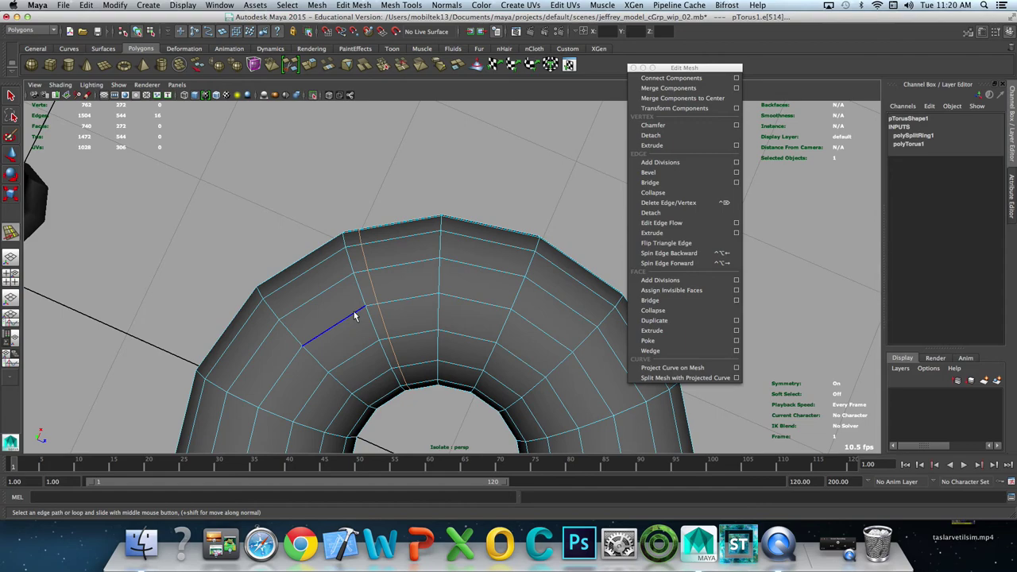
{"action": "left_click", "coordinate": [674, 223]}
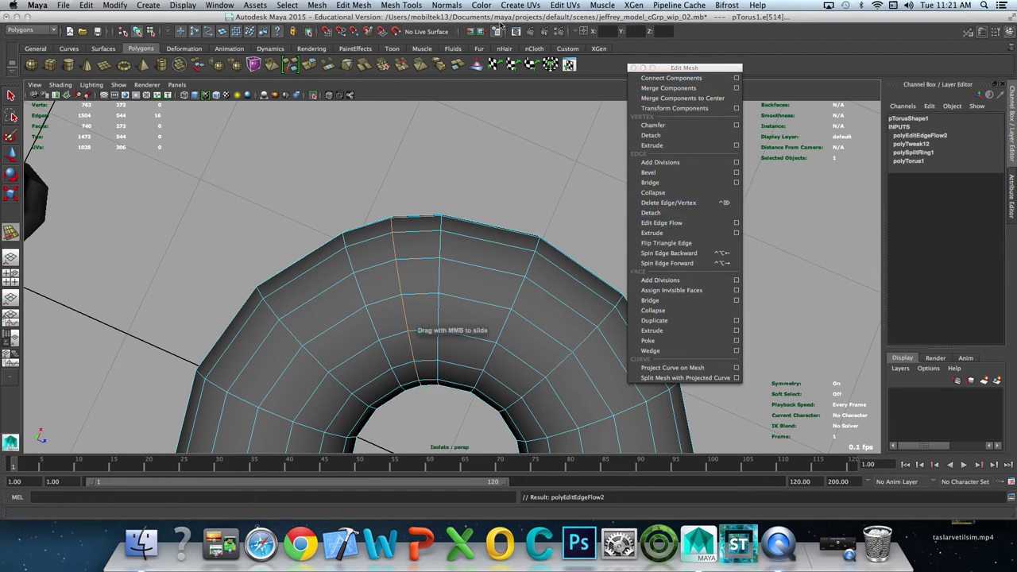
{"action": "left_click", "coordinate": [409, 7]}
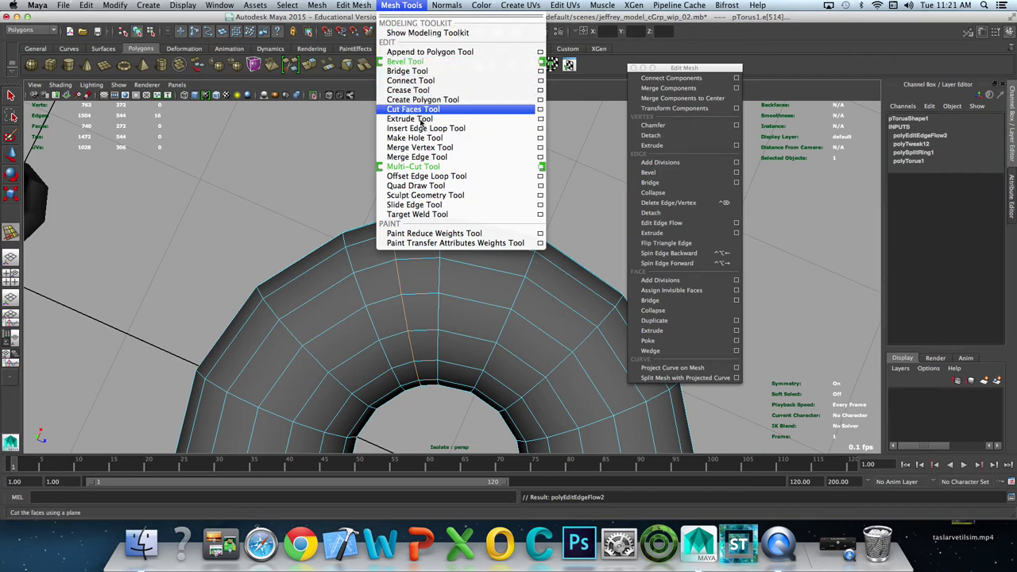
Step: Test sliding and moving a torus edge loop, undoing the moves
{"action": "left_click", "coordinate": [431, 206]}
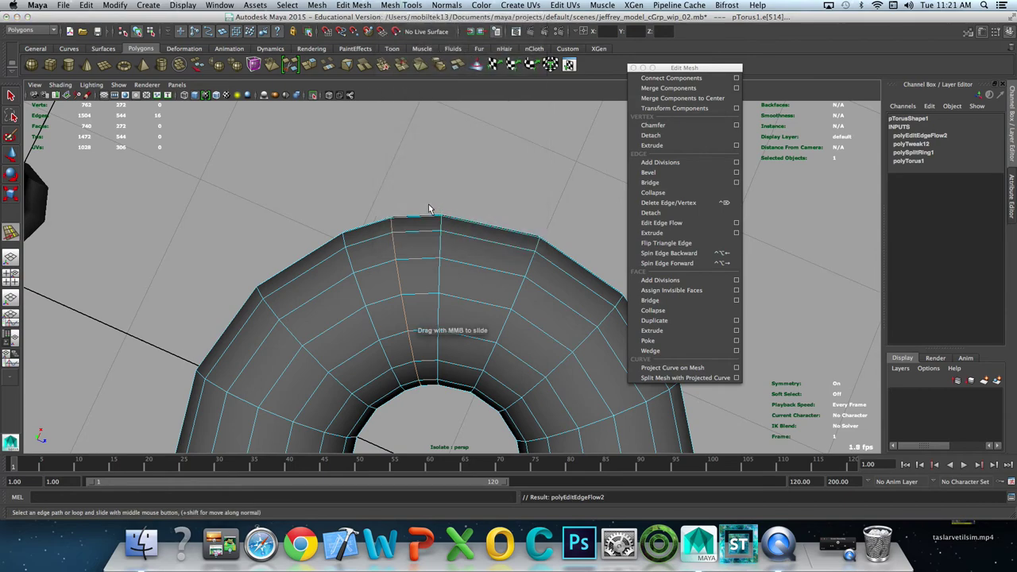
{"action": "mouse_move", "coordinate": [457, 185]}
{"action": "middle_mouse_down"}
{"action": "mouse_move", "coordinate": [406, 182]}
{"action": "mouse_move", "coordinate": [421, 195]}
{"action": "mouse_move", "coordinate": [492, 184]}
{"action": "mouse_move", "coordinate": [454, 185]}
{"action": "middle_mouse_up"}
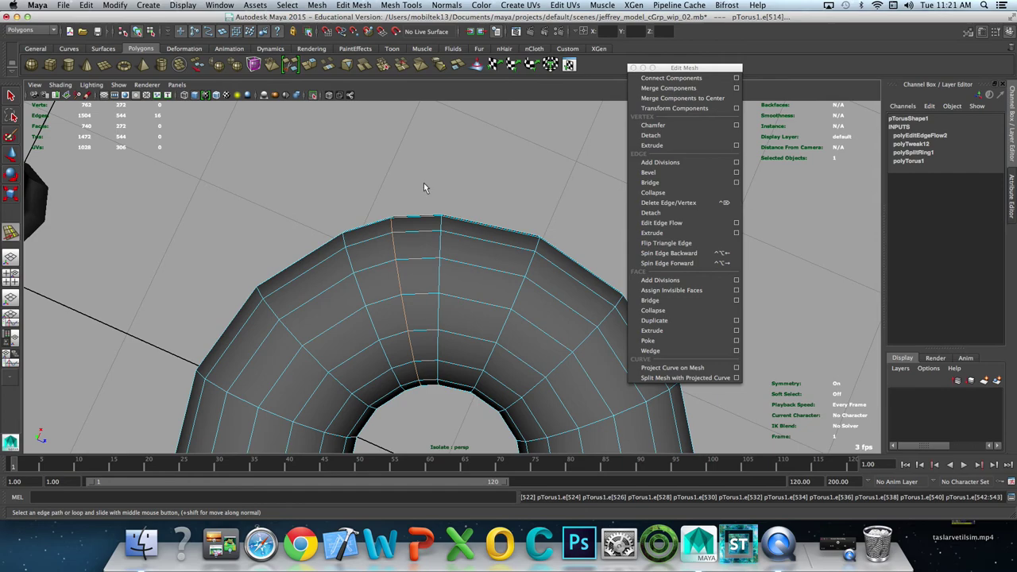
{"action": "left_click_drag", "start_coordinate": [431, 222], "coordinate": [421, 228], "text": "alt"}
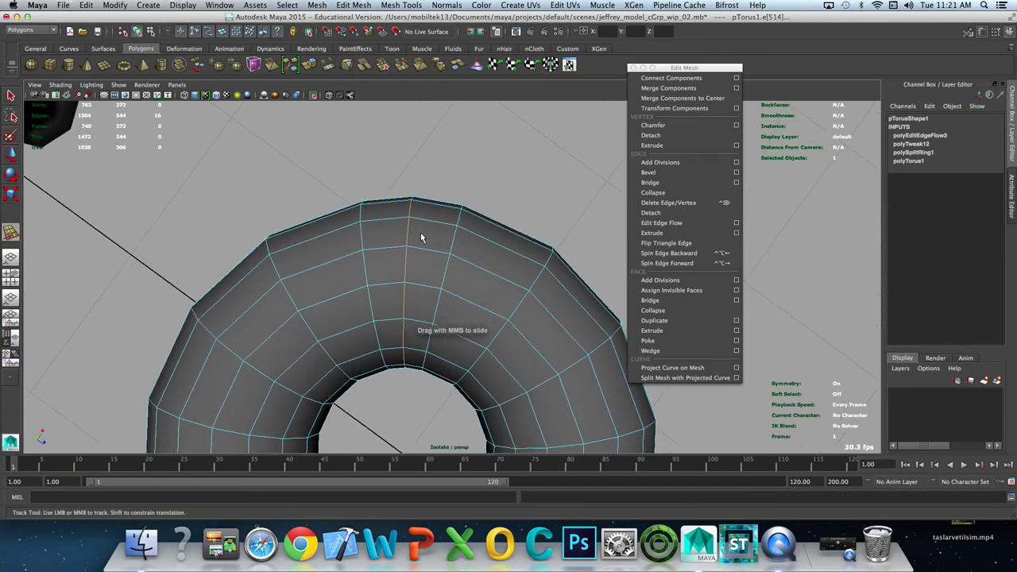
{"action": "key", "text": "w"}
{"action": "left_click_drag", "start_coordinate": [443, 274], "coordinate": [442, 302]}
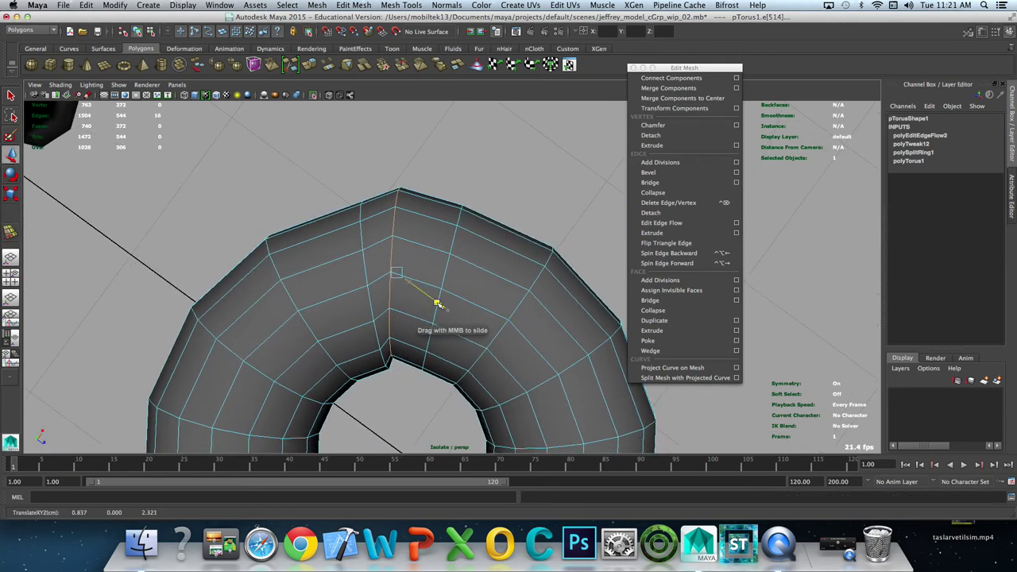
{"action": "key", "text": "ctrl+z"}
{"action": "middle_click_drag", "start_coordinate": [459, 282], "coordinate": [464, 277]}
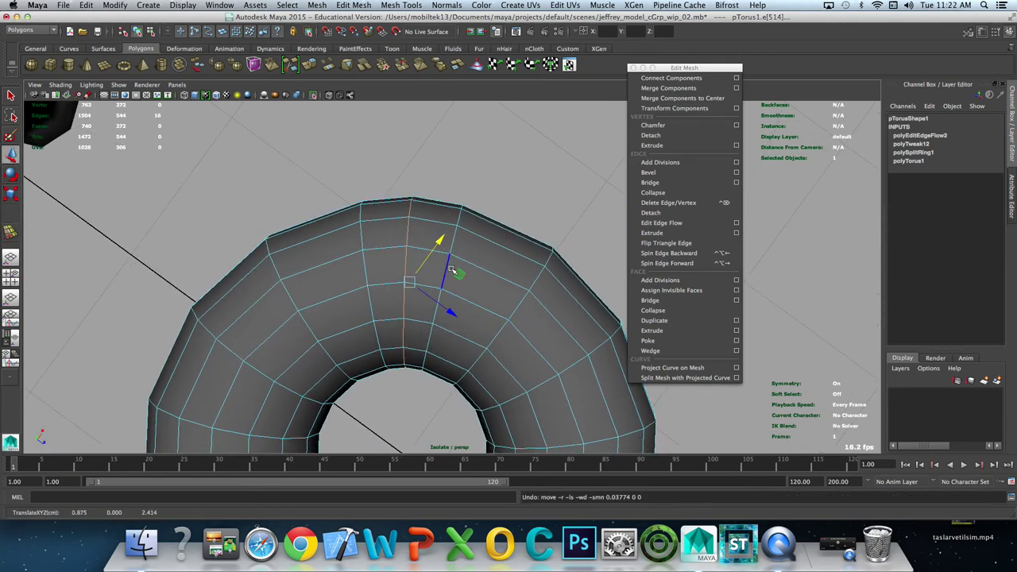
{"action": "middle_click_drag", "start_coordinate": [464, 277], "coordinate": [476, 275], "text": "shift"}
{"action": "key", "text": "ctrl+z"}
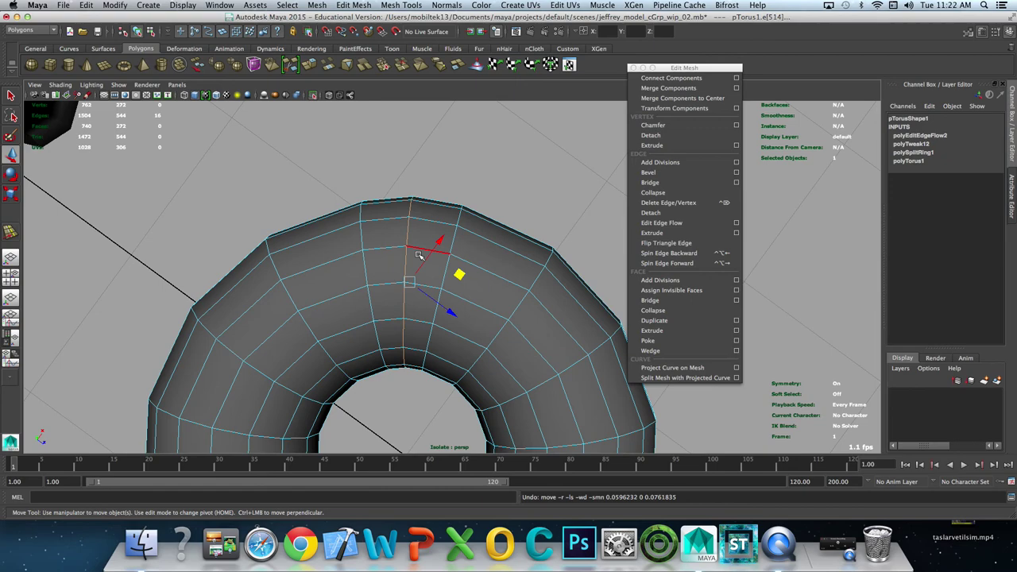
Step: Slide other torus edge loops left and right into a peak, then undo the changes
{"action": "right_click_drag", "start_coordinate": [468, 220], "coordinate": [463, 296], "text": "shift"}
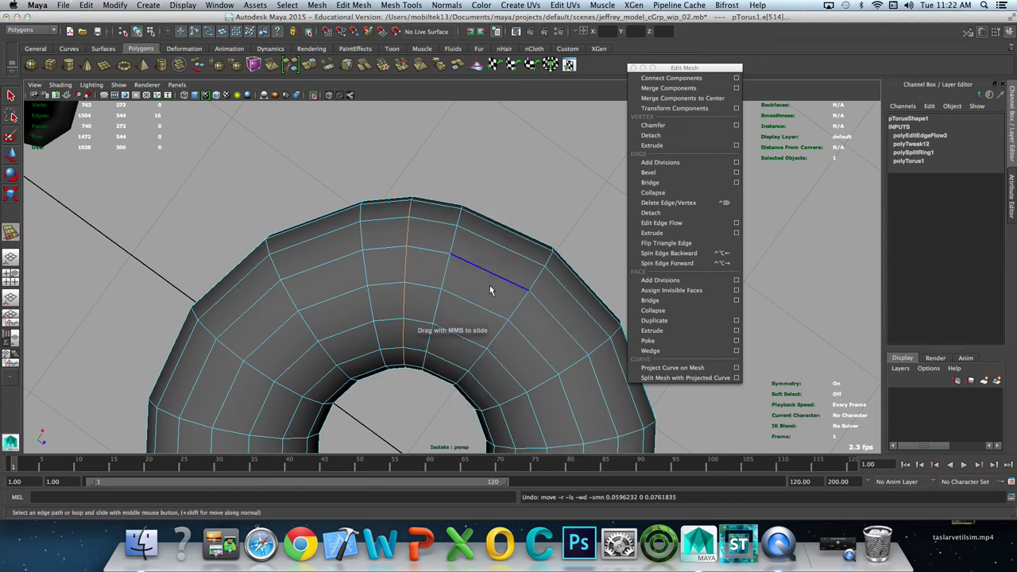
{"action": "left_click", "coordinate": [366, 237]}
{"action": "mouse_move", "coordinate": [575, 235]}
{"action": "middle_mouse_down"}
{"action": "mouse_move", "coordinate": [547, 230]}
{"action": "mouse_move", "coordinate": [555, 229]}
{"action": "middle_mouse_up"}
{"action": "left_click", "coordinate": [453, 262]}
{"action": "left_click", "coordinate": [455, 239]}
{"action": "middle_click_drag", "start_coordinate": [501, 210], "coordinate": [525, 209]}
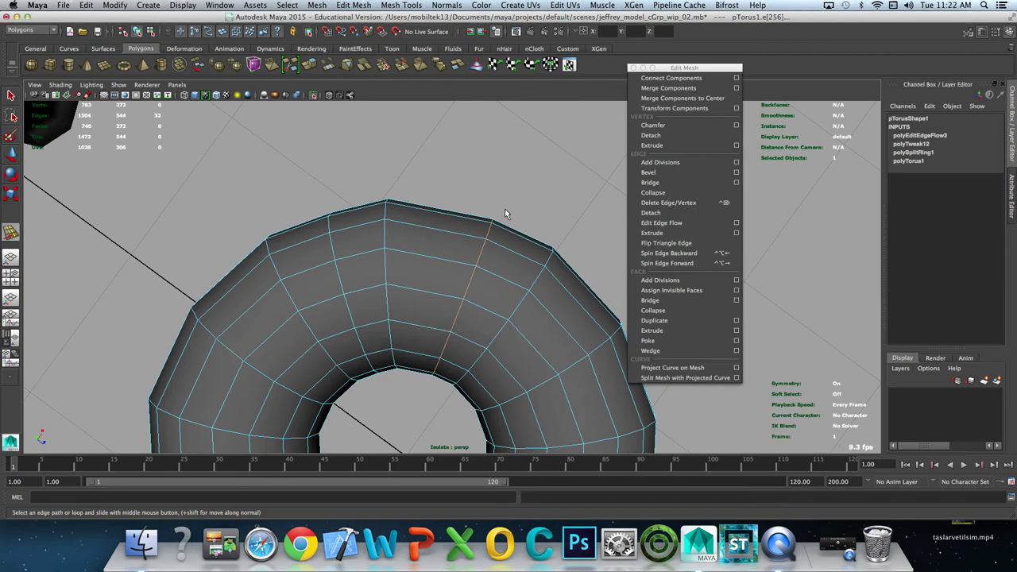
{"action": "mouse_move", "coordinate": [461, 203]}
{"action": "middle_mouse_down", "text": "shift"}
{"action": "mouse_move", "coordinate": [466, 190]}
{"action": "mouse_move", "coordinate": [451, 194]}
{"action": "mouse_move", "coordinate": [467, 202]}
{"action": "middle_mouse_up", "text": "shift"}
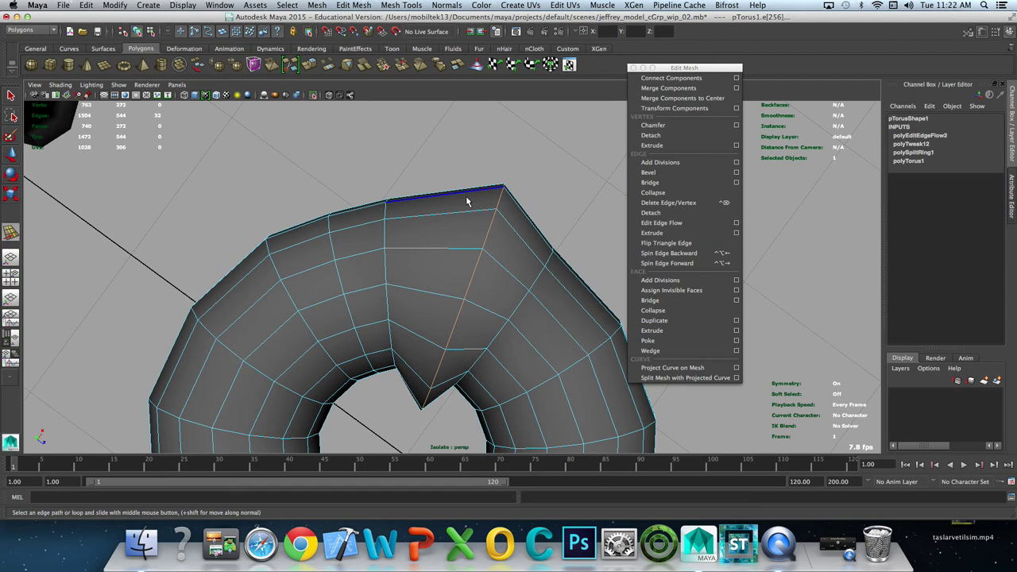
{"action": "key", "text": "ctrl+z"}
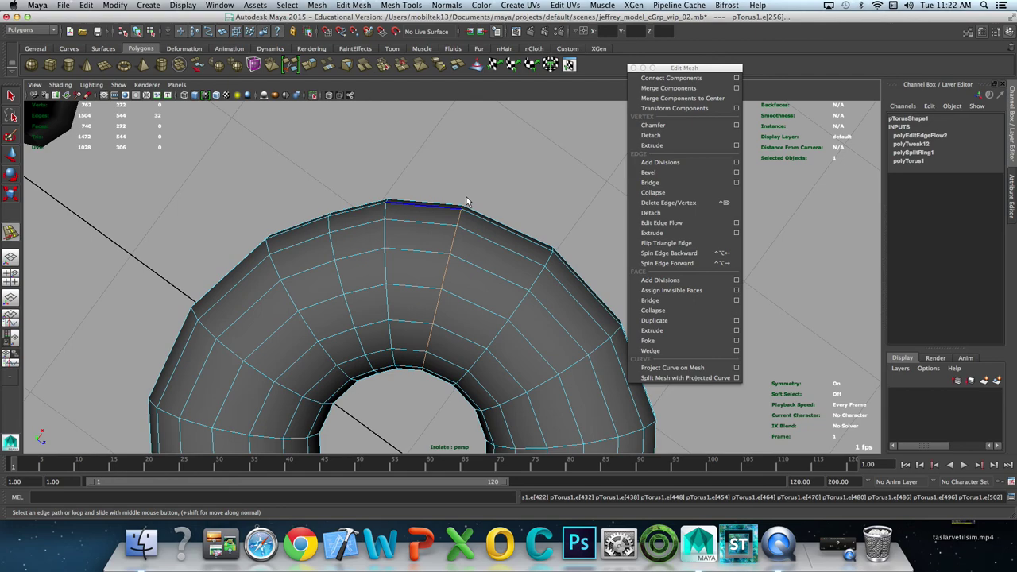
Step: Select the torus as an object and delete it
{"action": "left_click", "coordinate": [387, 254]}
{"action": "key", "text": "F8"}
{"action": "key", "text": "Delete"}
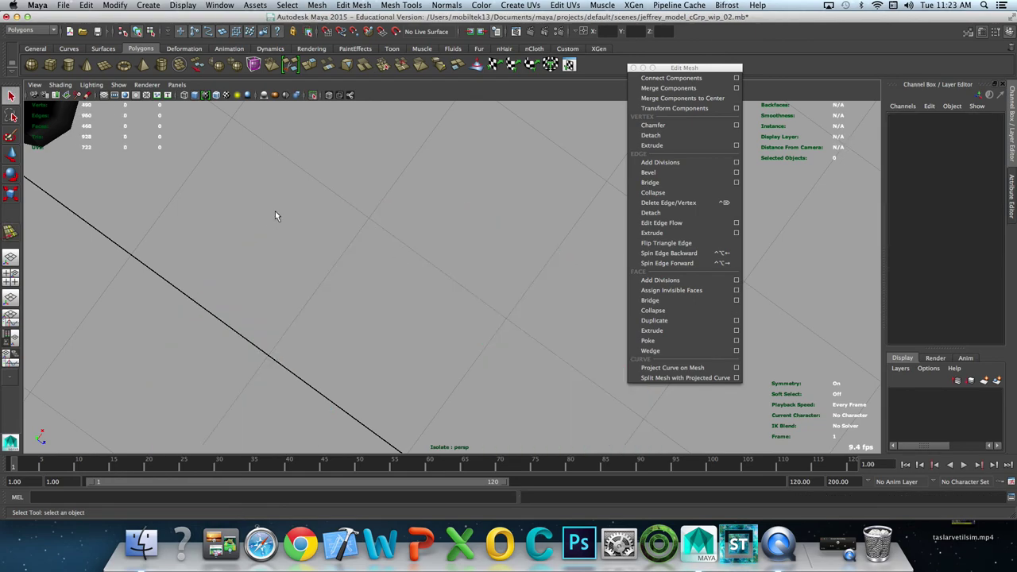
Step: Select the pants' hip edge loops and apply Edit Edge Flow to them
{"action": "left_click_drag", "start_coordinate": [286, 231], "coordinate": [368, 319], "text": "alt"}
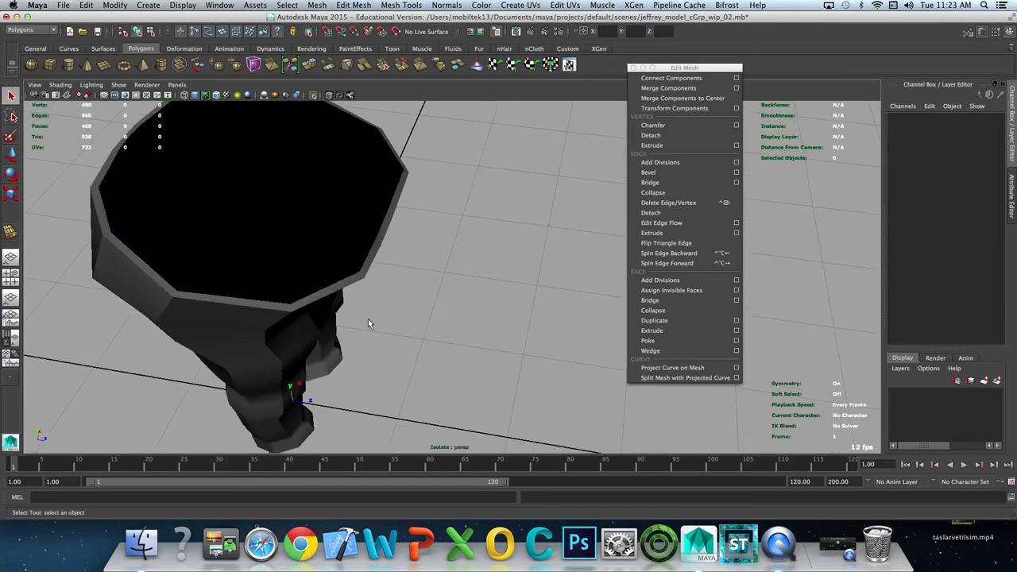
{"action": "left_click", "coordinate": [266, 350]}
{"action": "left_click_drag", "start_coordinate": [266, 350], "coordinate": [374, 260], "text": "alt"}
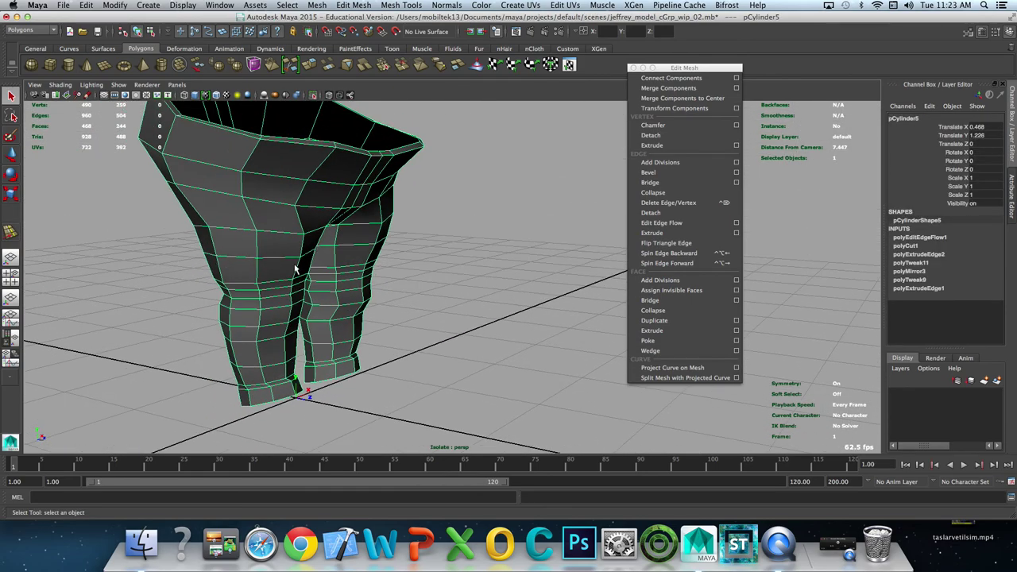
{"action": "scroll", "coordinate": [373, 259], "scroll_direction": "up", "scroll_amount": 5}
{"action": "key", "text": "F10"}
{"action": "double_click", "coordinate": [349, 220]}
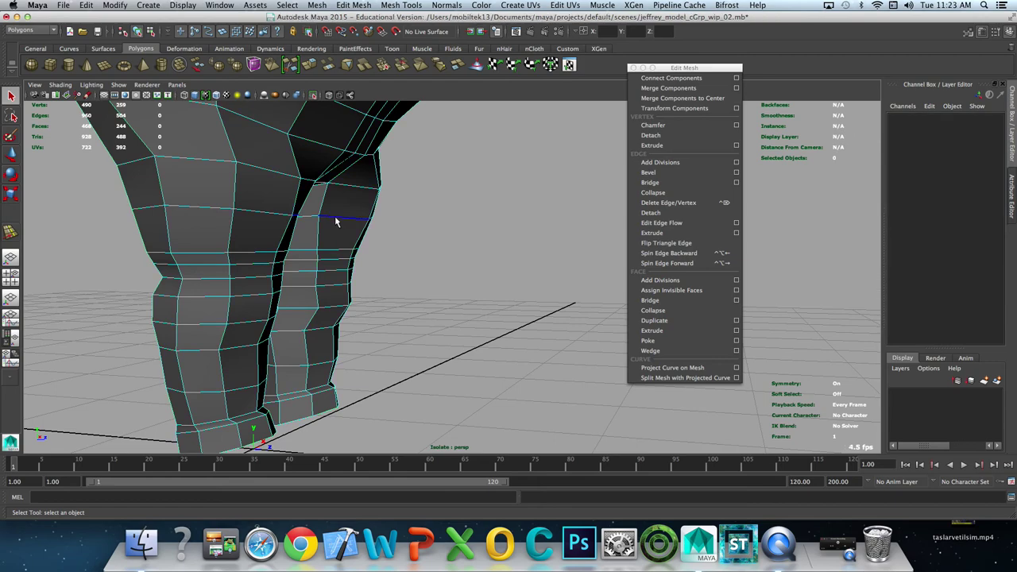
{"action": "left_click", "coordinate": [672, 224]}
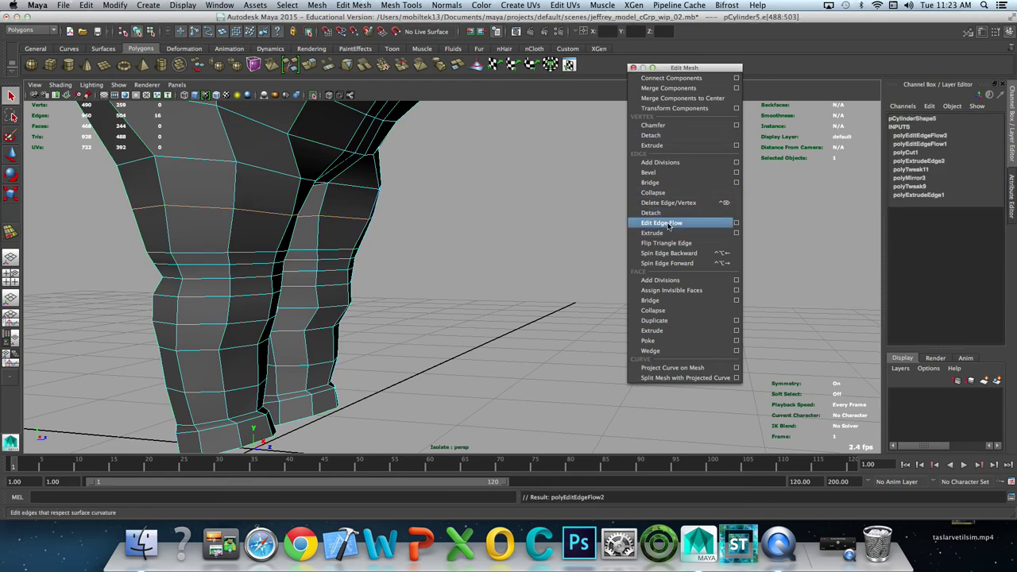
{"action": "left_click", "coordinate": [668, 224]}
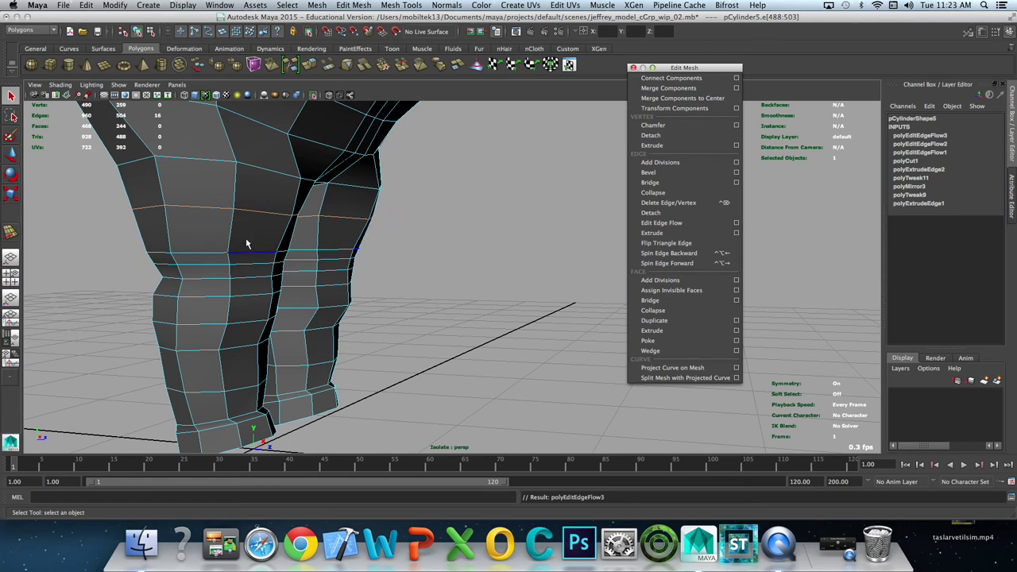
Step: Slide a hip edge loop lower down the leg with Slide Edge Tool
{"action": "key", "text": "w"}
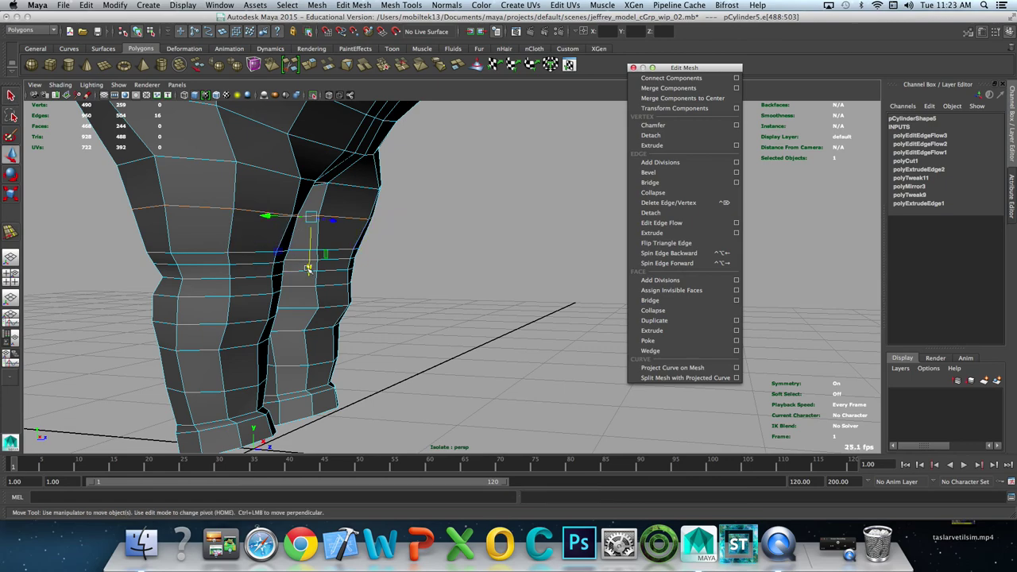
{"action": "left_click", "coordinate": [298, 254]}
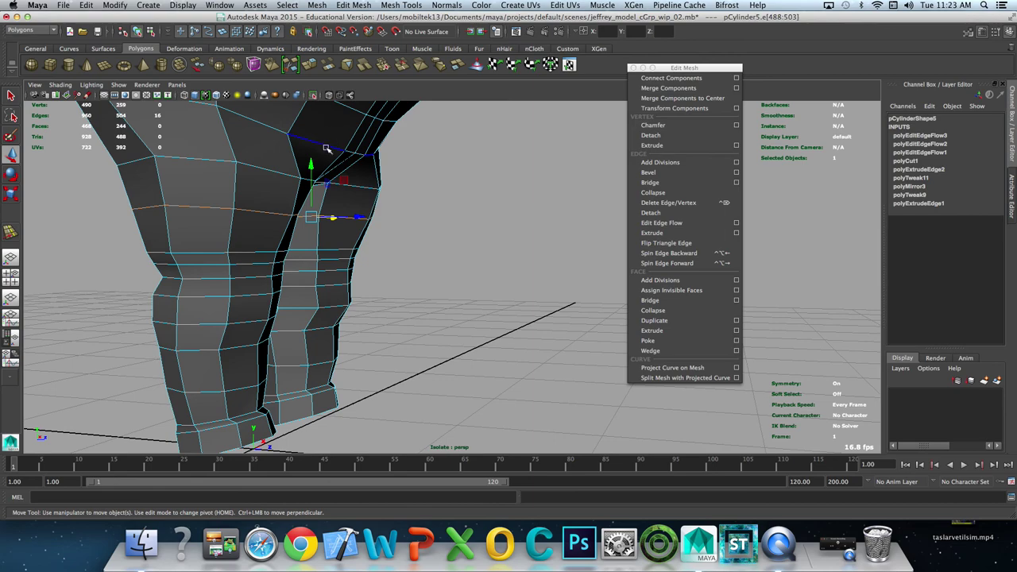
{"action": "mouse_move", "coordinate": [311, 163]}
{"action": "left_mouse_down"}
{"action": "mouse_move", "coordinate": [312, 200]}
{"action": "mouse_move", "coordinate": [311, 185]}
{"action": "left_mouse_up"}
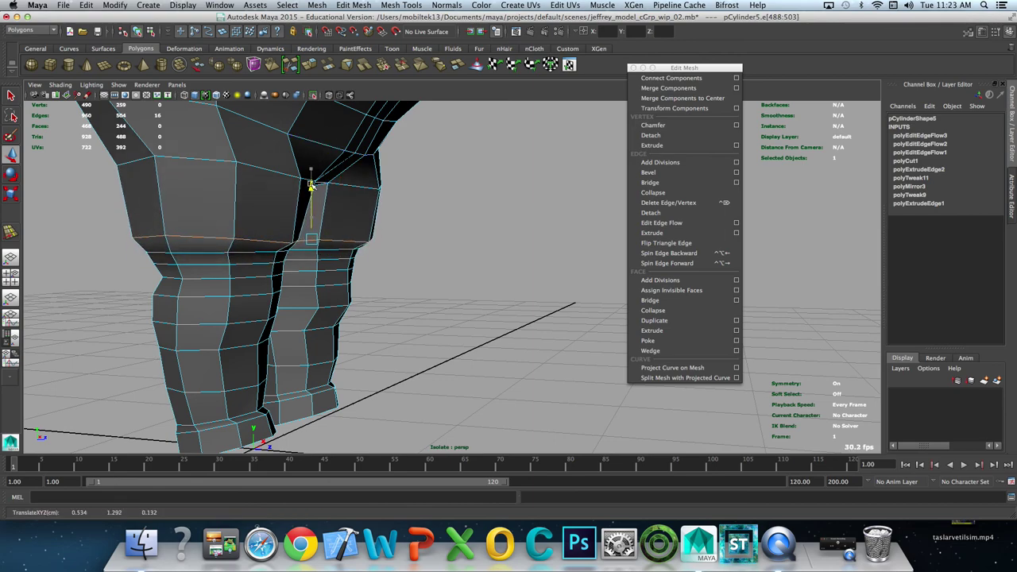
{"action": "key", "text": "z"}
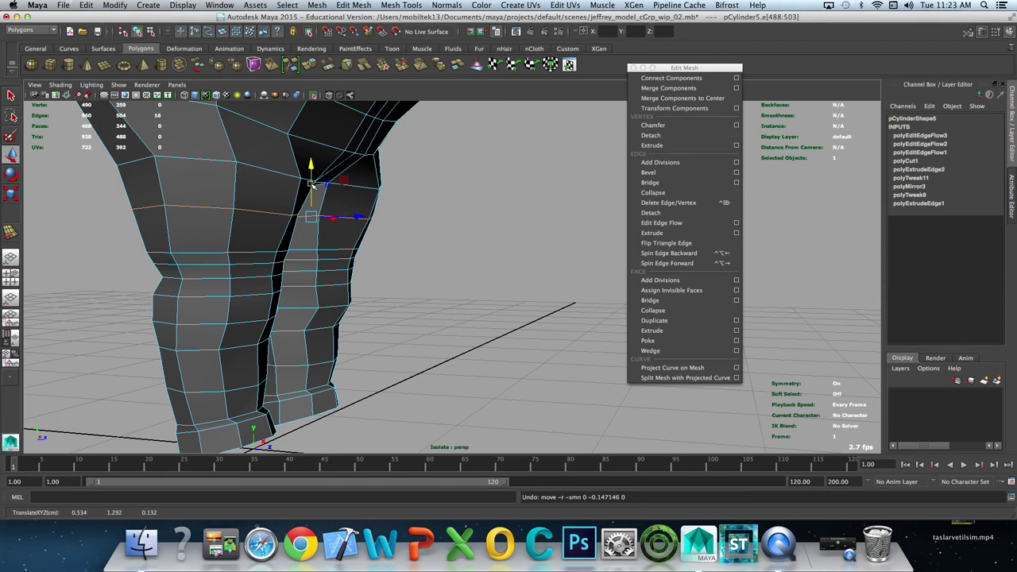
{"action": "right_click_drag", "start_coordinate": [386, 183], "coordinate": [383, 256], "text": "shift"}
{"action": "mouse_move", "coordinate": [403, 237]}
{"action": "middle_mouse_down"}
{"action": "mouse_move", "coordinate": [373, 234]}
{"action": "mouse_move", "coordinate": [437, 222]}
{"action": "mouse_move", "coordinate": [364, 238]}
{"action": "mouse_move", "coordinate": [424, 216]}
{"action": "mouse_move", "coordinate": [406, 223]}
{"action": "middle_mouse_up"}
Step: Return to object selection and inspect the waist opening from above
{"action": "mouse_move", "coordinate": [406, 223]}
{"action": "left_mouse_down", "text": "alt"}
{"action": "mouse_move", "coordinate": [442, 228]}
{"action": "mouse_move", "coordinate": [408, 223]}
{"action": "mouse_move", "coordinate": [315, 176]}
{"action": "left_mouse_up", "text": "alt"}
{"action": "key", "text": "q"}
{"action": "right_click_drag", "start_coordinate": [314, 177], "coordinate": [358, 159]}
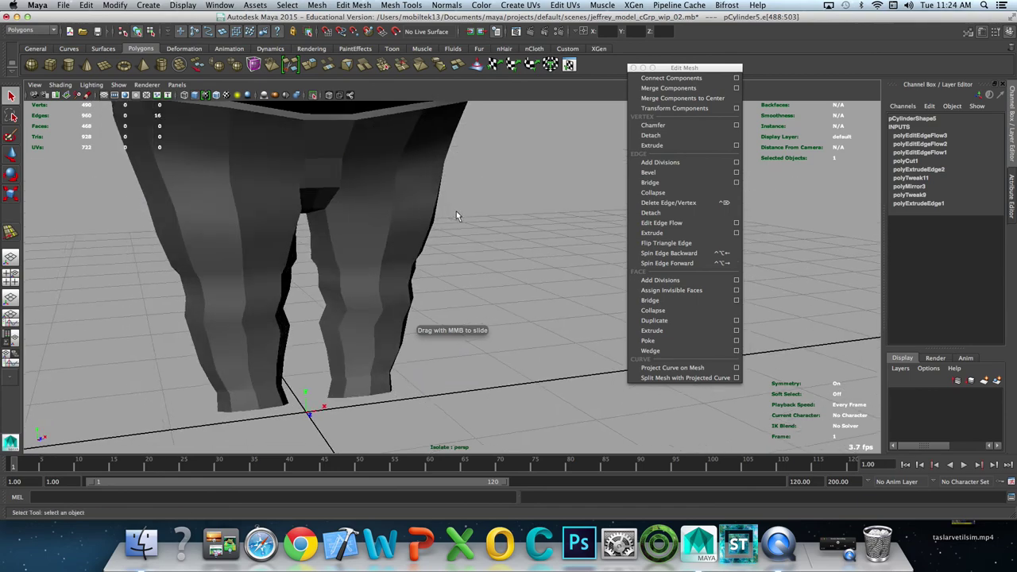
{"action": "left_click_drag", "start_coordinate": [473, 229], "coordinate": [415, 281], "text": "alt"}
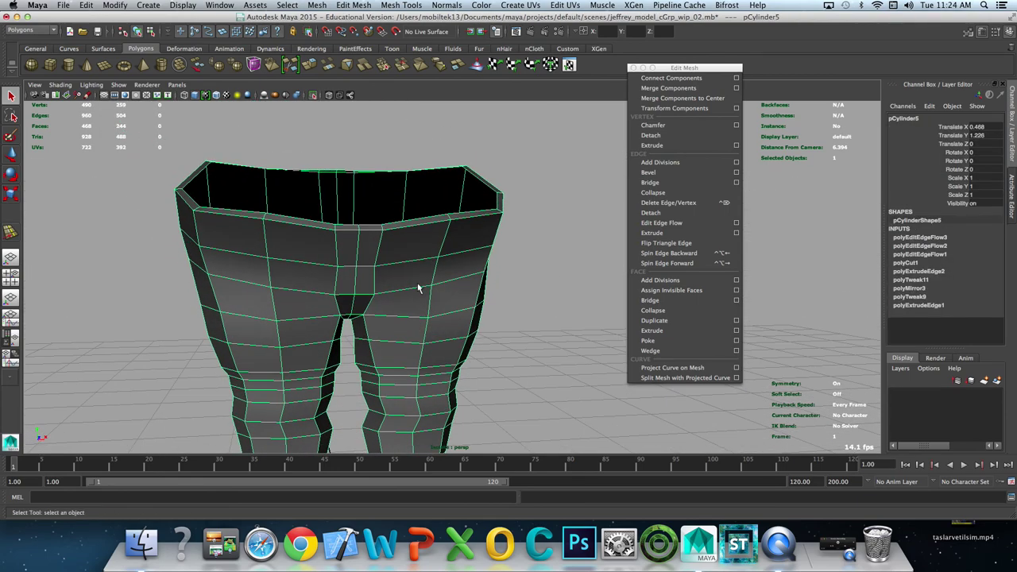
Step: Select the waist edges and the loop below the waistband, then even their flow with Edit Edge Flow
{"action": "mouse_move", "coordinate": [357, 230]}
{"action": "left_mouse_down", "text": "alt"}
{"action": "mouse_move", "coordinate": [348, 232]}
{"action": "mouse_move", "coordinate": [352, 261]}
{"action": "left_mouse_up", "text": "alt"}
{"action": "key", "text": "F10"}
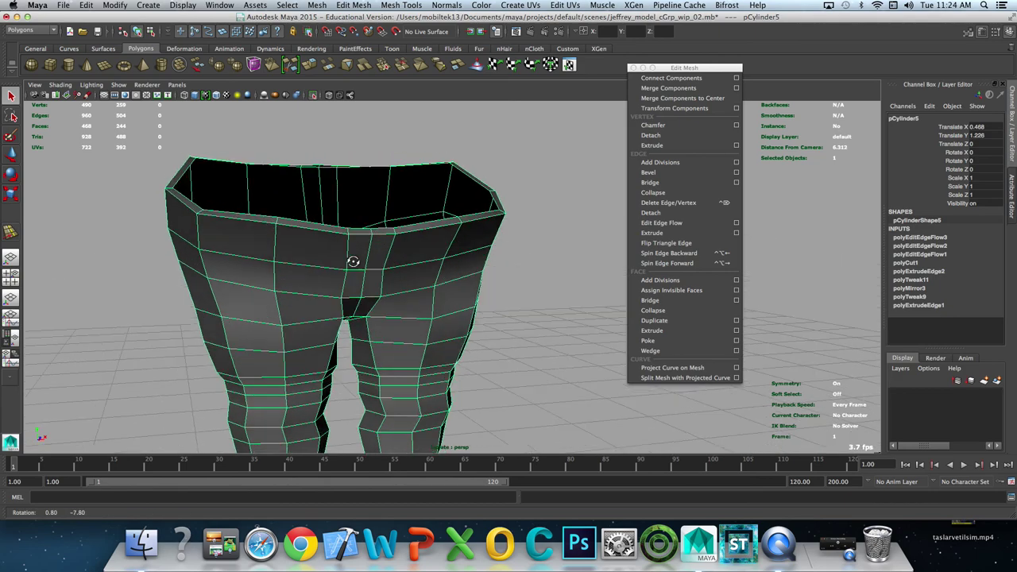
{"action": "left_click", "coordinate": [347, 243]}
{"action": "left_click", "coordinate": [391, 253], "text": "shift"}
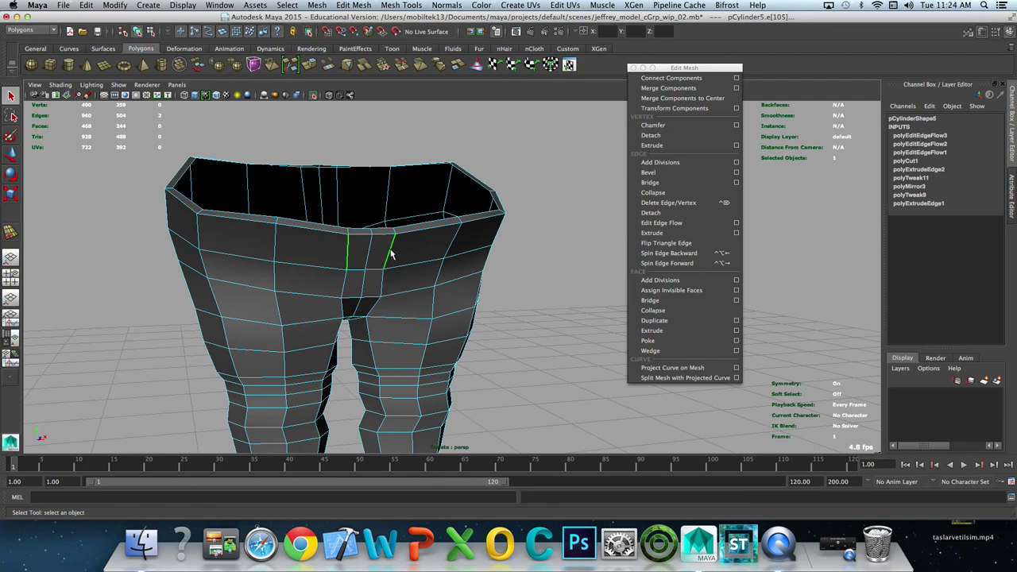
{"action": "double_click", "coordinate": [397, 267]}
{"action": "left_click_drag", "start_coordinate": [397, 268], "coordinate": [398, 265], "text": "alt"}
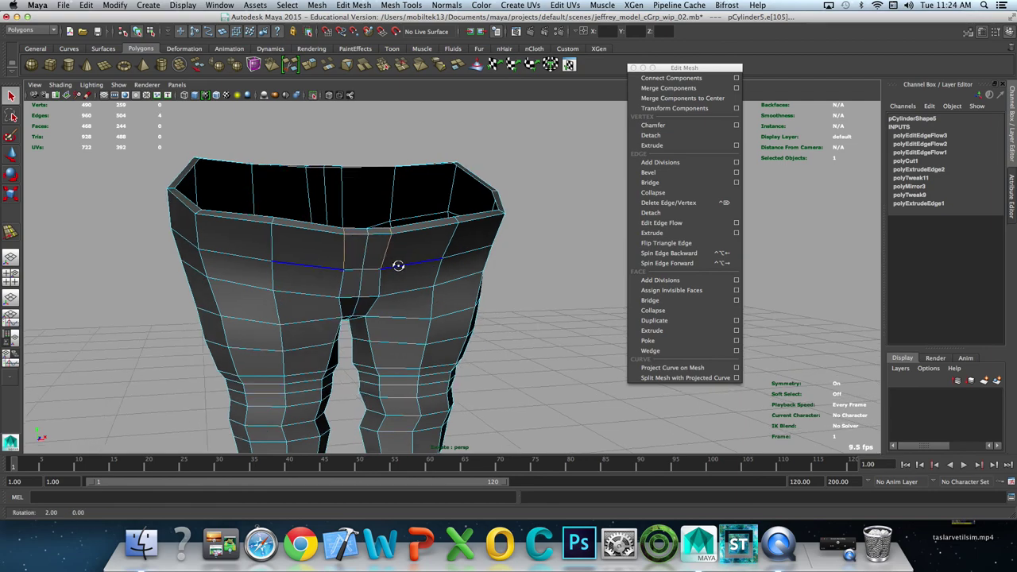
{"action": "right_click", "coordinate": [412, 241], "text": "shift"}
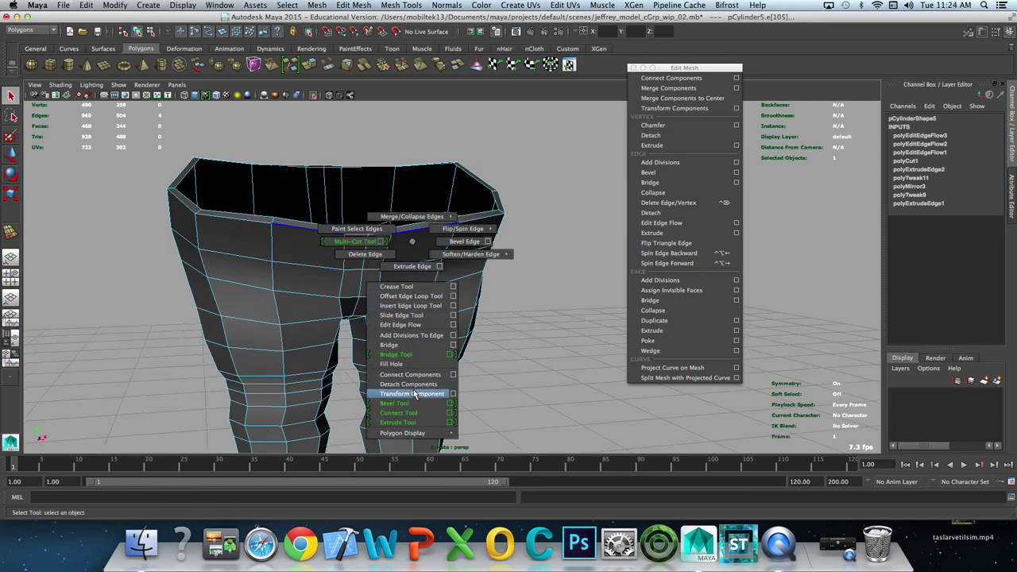
{"action": "left_click", "coordinate": [413, 325]}
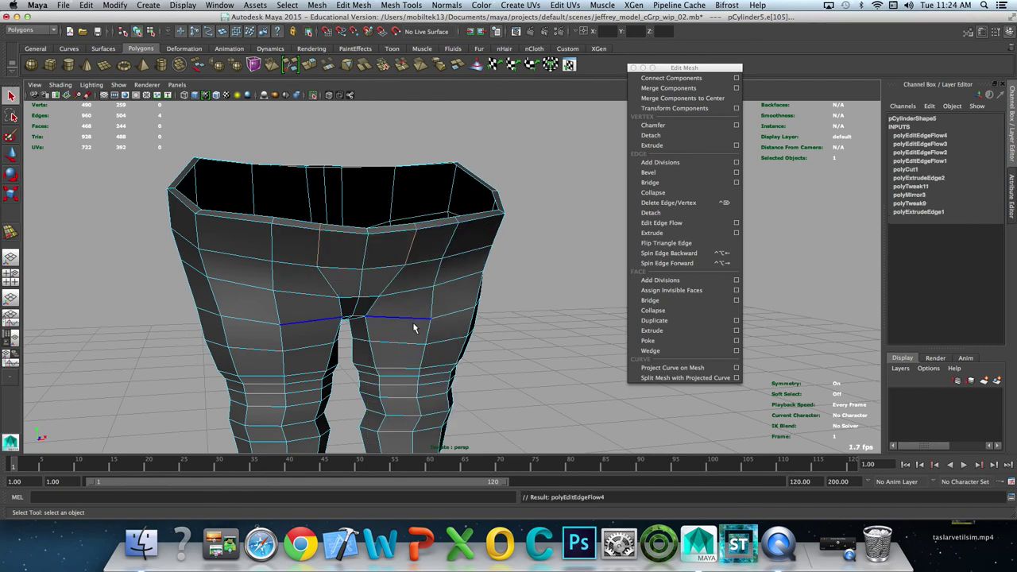
Step: Select another waist edge on the pants from a new angle
{"action": "mouse_move", "coordinate": [393, 263]}
{"action": "left_mouse_down", "text": "alt"}
{"action": "mouse_move", "coordinate": [488, 269]}
{"action": "mouse_move", "coordinate": [469, 266]}
{"action": "left_mouse_up", "text": "alt"}
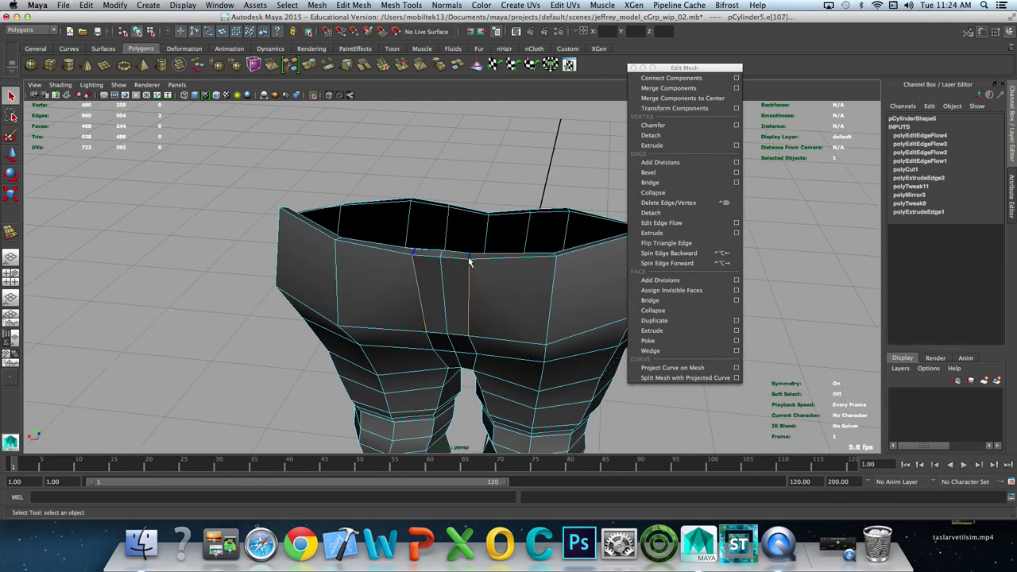
{"action": "left_click", "coordinate": [456, 288]}
{"action": "mouse_move", "coordinate": [454, 286]}
{"action": "left_mouse_down", "text": "alt"}
{"action": "mouse_move", "coordinate": [484, 280]}
{"action": "mouse_move", "coordinate": [246, 276]}
{"action": "left_mouse_up", "text": "alt"}
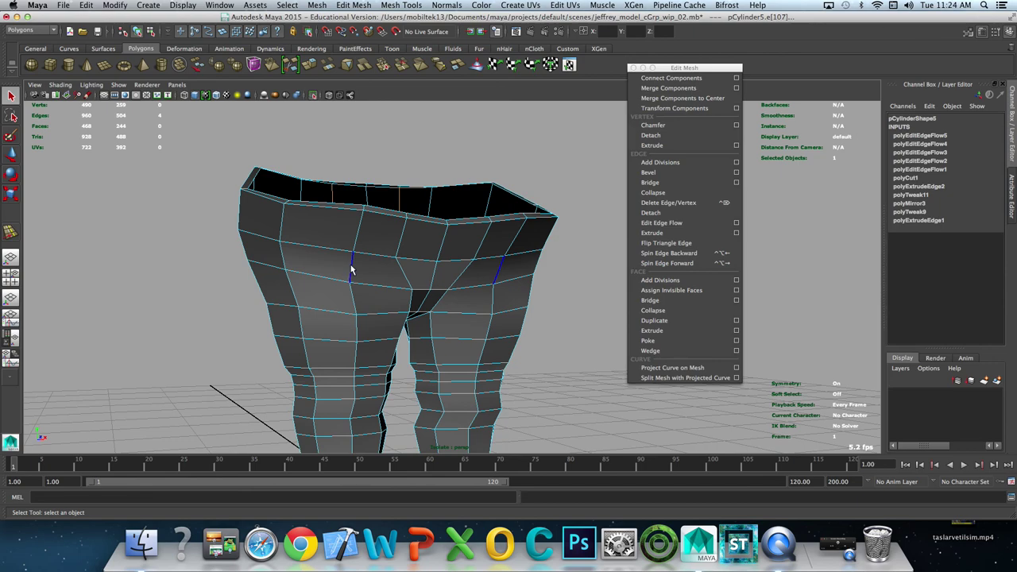
{"action": "left_click_drag", "start_coordinate": [369, 234], "coordinate": [370, 244], "text": "alt"}
Step: Preview the whole pants mesh smoothed and inspect it from the side
{"action": "key", "text": "F8"}
{"action": "left_click", "coordinate": [392, 242]}
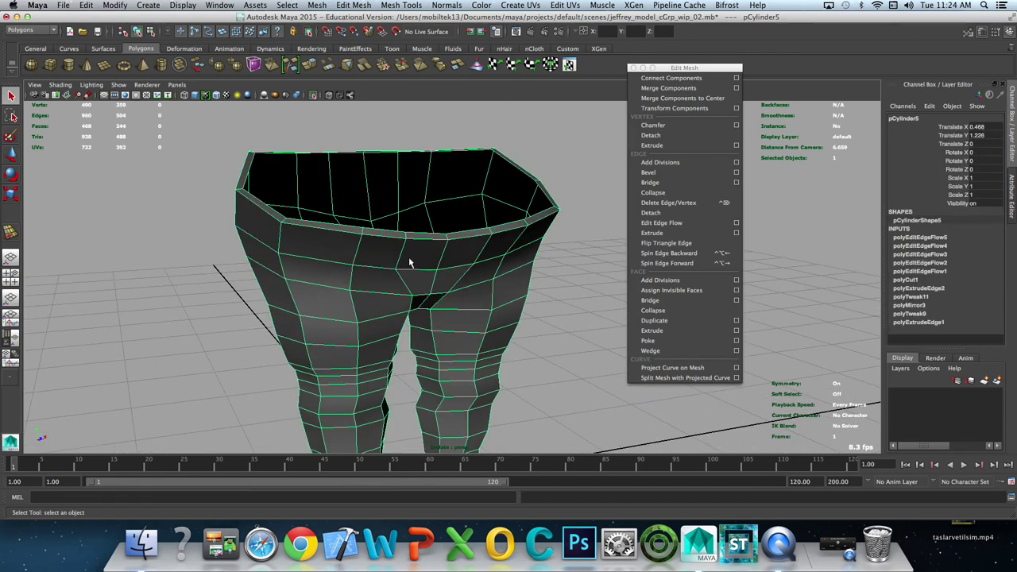
{"action": "key", "text": "3"}
{"action": "left_click", "coordinate": [470, 166]}
{"action": "mouse_move", "coordinate": [450, 275]}
{"action": "left_mouse_down", "text": "alt"}
{"action": "mouse_move", "coordinate": [522, 257]}
{"action": "mouse_move", "coordinate": [450, 265]}
{"action": "left_mouse_up", "text": "alt"}
{"action": "left_click", "coordinate": [445, 230]}
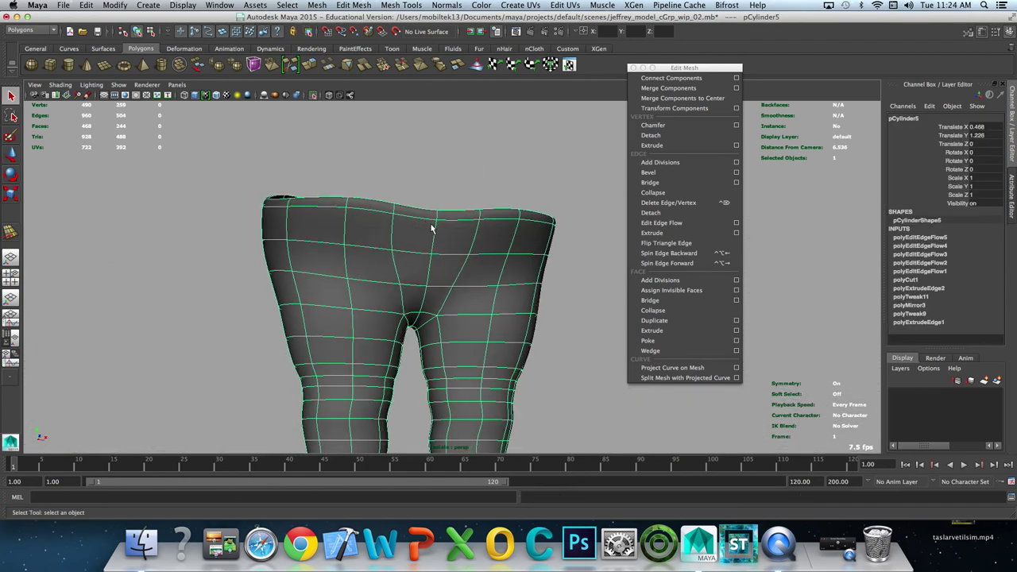
Step: Turn off the smooth preview and raise the waistband's top vertices slightly
{"action": "key", "text": "1"}
{"action": "key", "text": "F8"}
{"action": "left_click", "coordinate": [433, 209]}
{"action": "key", "text": "w"}
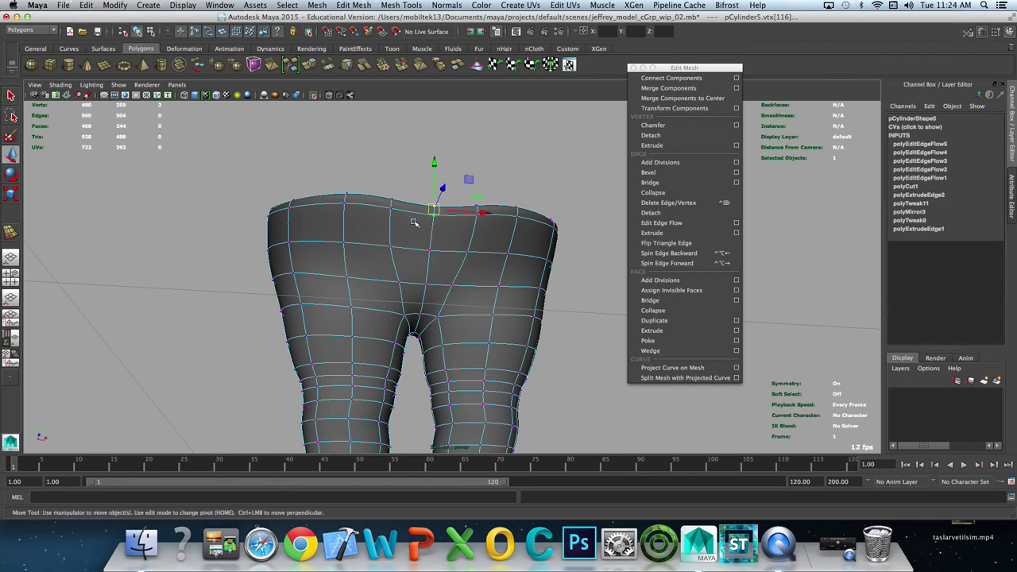
{"action": "left_click_drag", "start_coordinate": [435, 161], "coordinate": [435, 168]}
{"action": "mouse_move", "coordinate": [386, 227]}
{"action": "left_mouse_down", "text": "alt"}
{"action": "mouse_move", "coordinate": [501, 260]}
{"action": "mouse_move", "coordinate": [577, 263]}
{"action": "mouse_move", "coordinate": [397, 220]}
{"action": "mouse_move", "coordinate": [410, 196]}
{"action": "mouse_move", "coordinate": [392, 181]}
{"action": "left_mouse_up", "text": "alt"}
{"action": "left_click_drag", "start_coordinate": [367, 148], "coordinate": [496, 216]}
{"action": "left_click_drag", "start_coordinate": [463, 116], "coordinate": [461, 111]}
Step: Save the scene as jeffrey_model_cGrp_wip_02 and switch to QuickTime Player
{"action": "mouse_move", "coordinate": [421, 238]}
{"action": "left_mouse_down", "text": "alt"}
{"action": "mouse_move", "coordinate": [411, 272]}
{"action": "mouse_move", "coordinate": [350, 286]}
{"action": "mouse_move", "coordinate": [465, 295]}
{"action": "mouse_move", "coordinate": [363, 324]}
{"action": "mouse_move", "coordinate": [308, 310]}
{"action": "left_mouse_up", "text": "alt"}
{"action": "key", "text": "F8"}
{"action": "key", "text": "ctrl+s"}
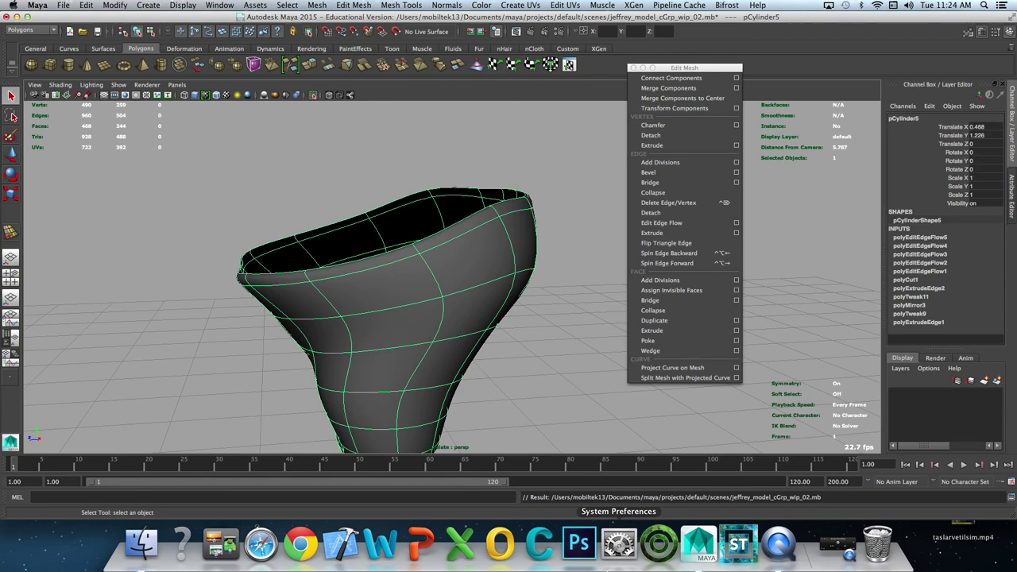
{"action": "left_click", "coordinate": [775, 546]}
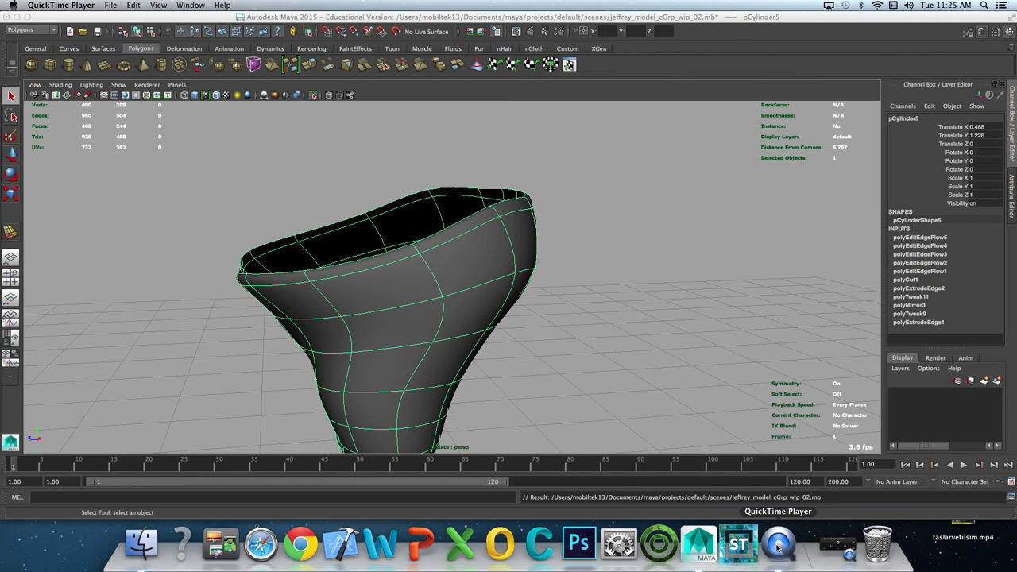